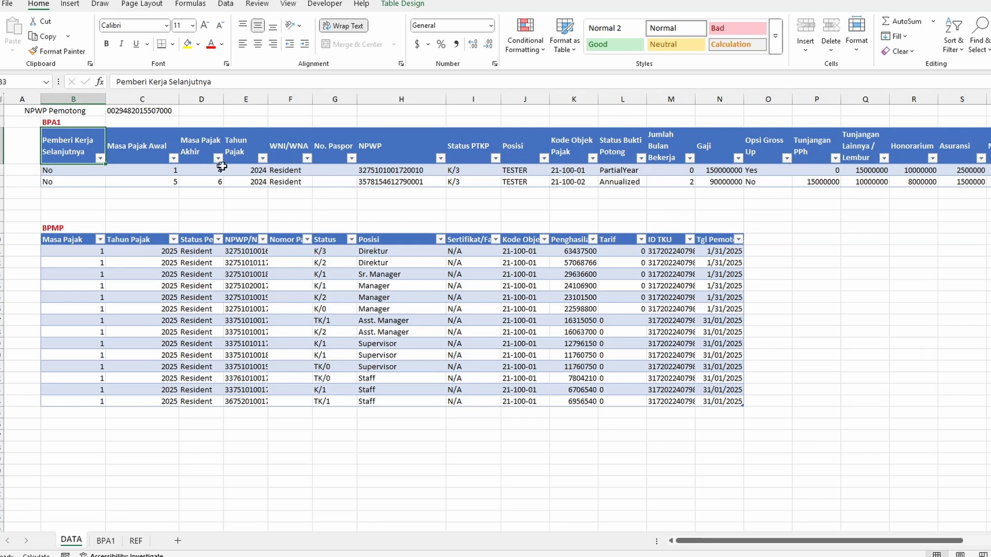
Switch to the permanent employee data sheet for PPh 21 2025 and review its column headers from NO. through OPSI GROSS UP.
left_click(583, 511)
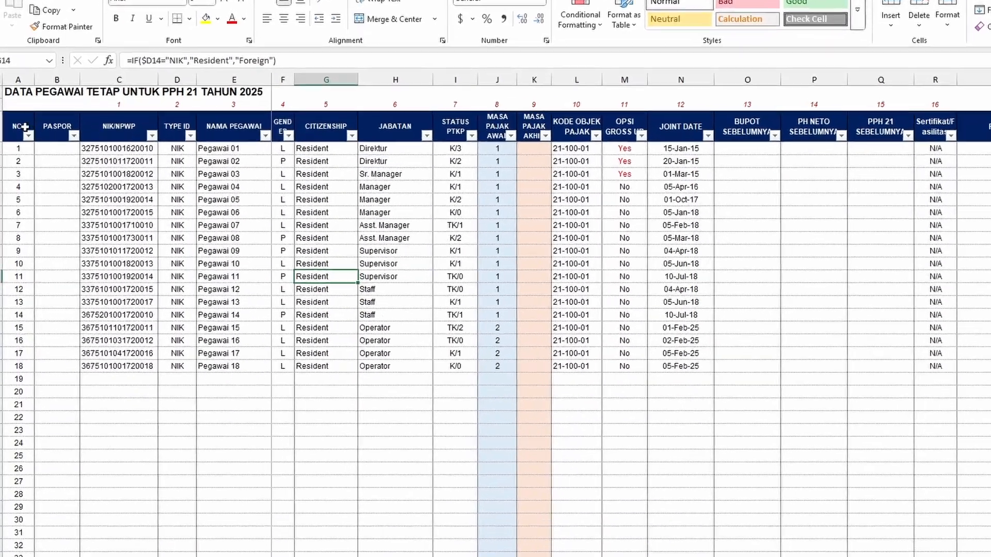
left_click(25, 127)
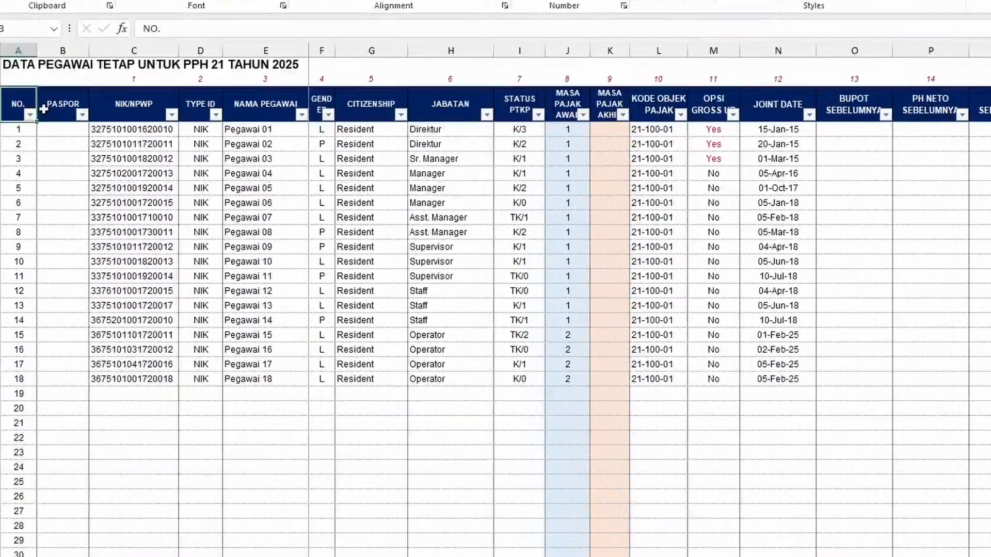
key("Right")
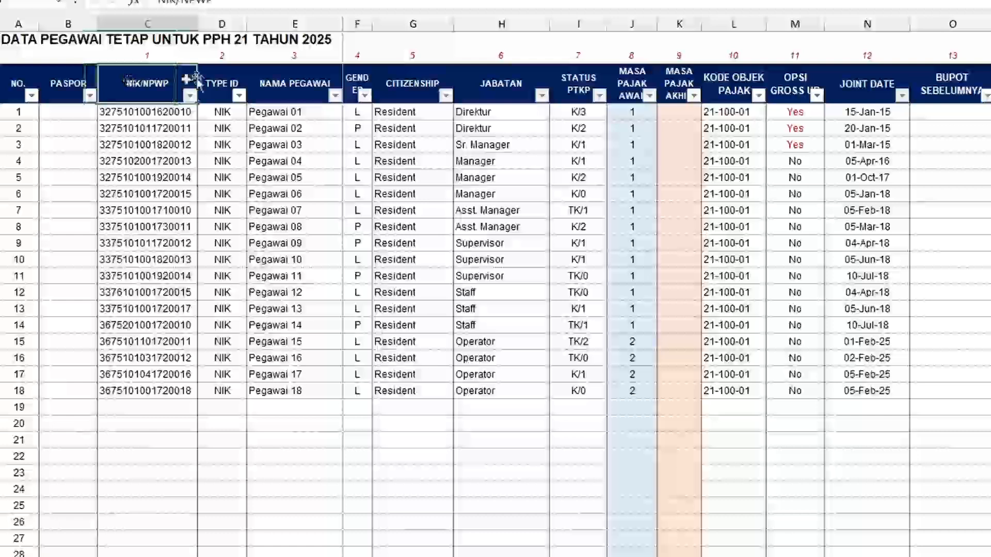
left_click(216, 86)
left_click(278, 90)
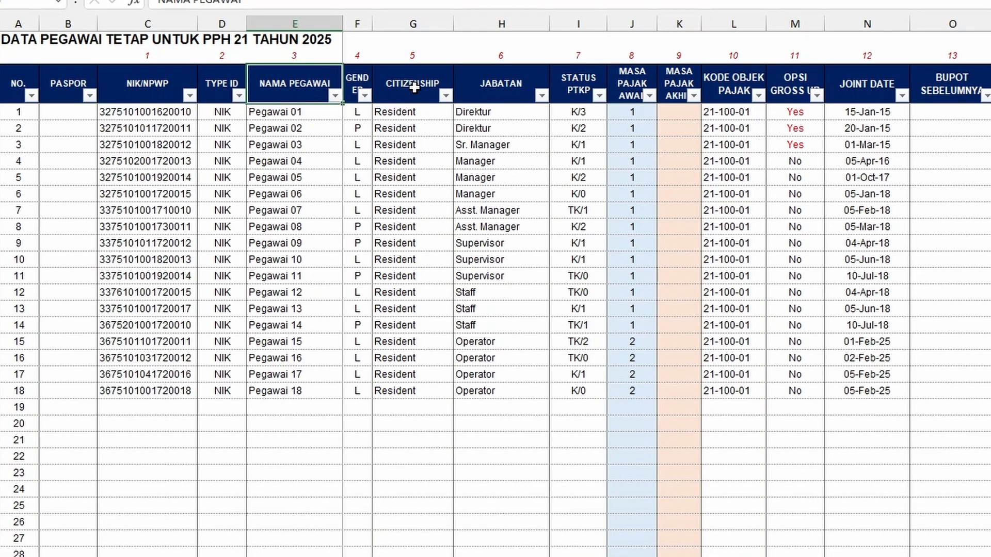
left_click(415, 87)
left_click(490, 87)
left_click(564, 78)
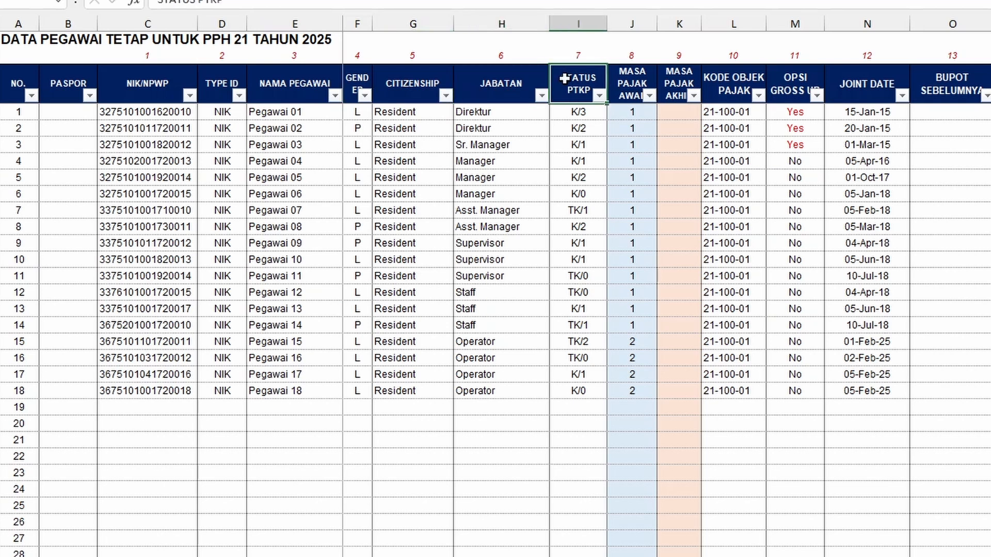
left_click(644, 83)
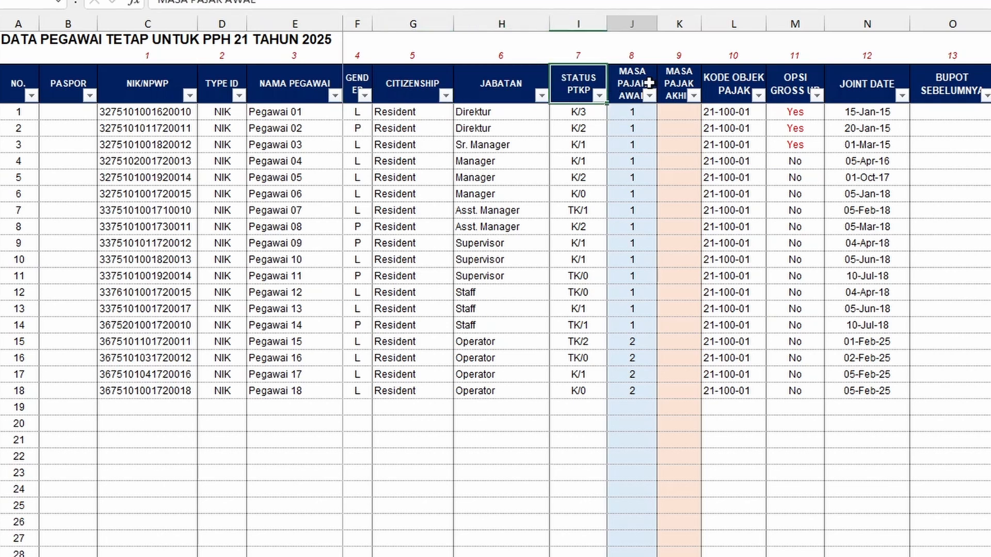
left_click(674, 87)
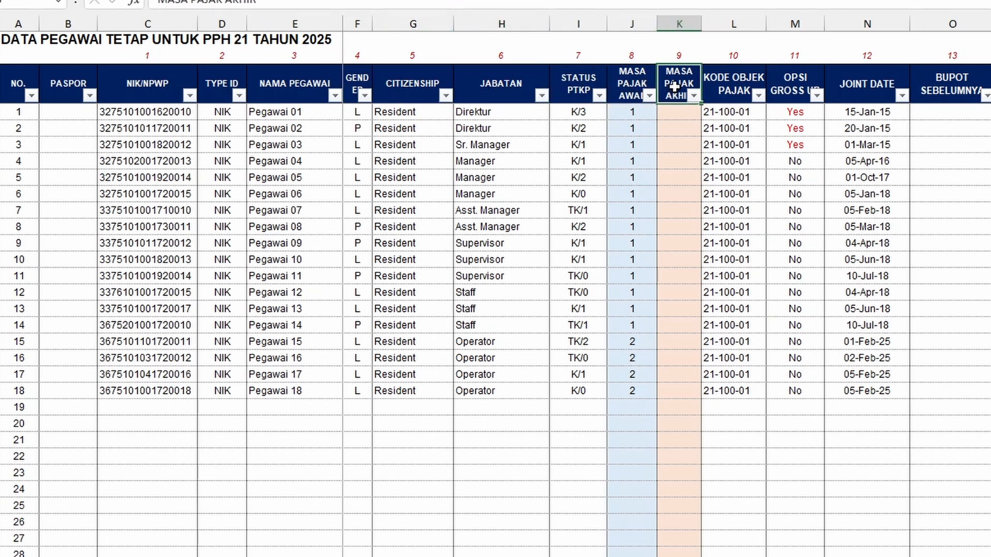
left_click(723, 92)
left_click(795, 87)
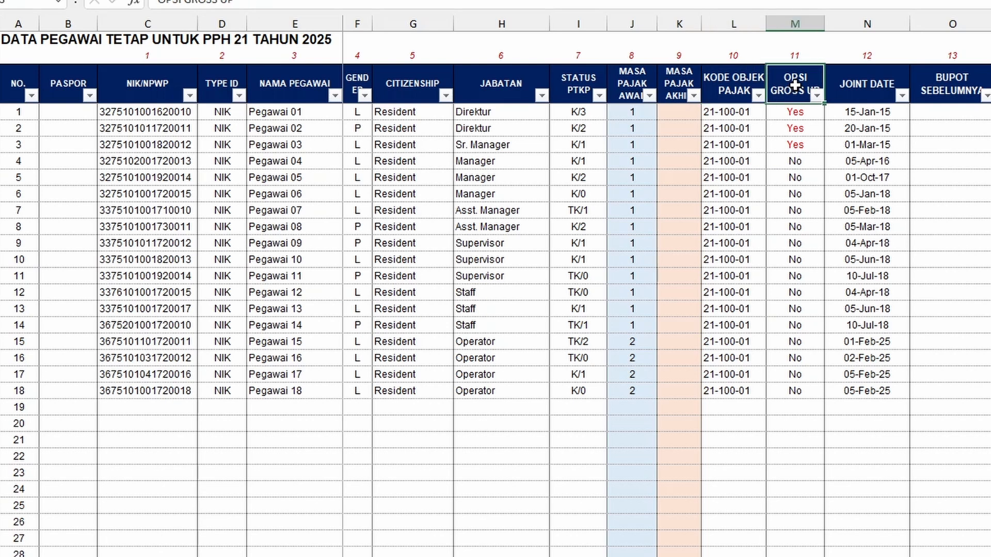
Review the remaining employee data headers from JOINT DATE through Sertifikat/Fasilitas.
scroll(847, 89, "right", 5)
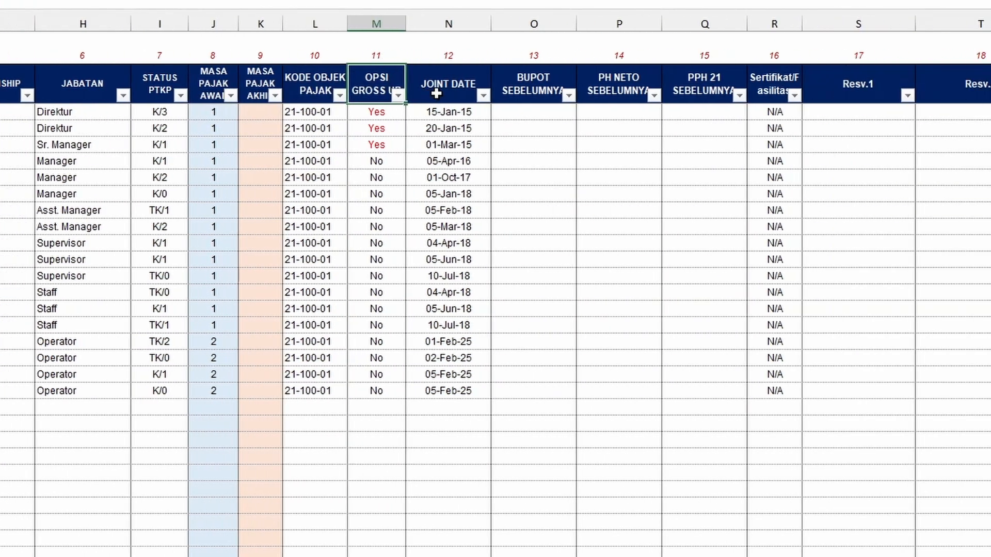
left_click(348, 88)
left_click(430, 87)
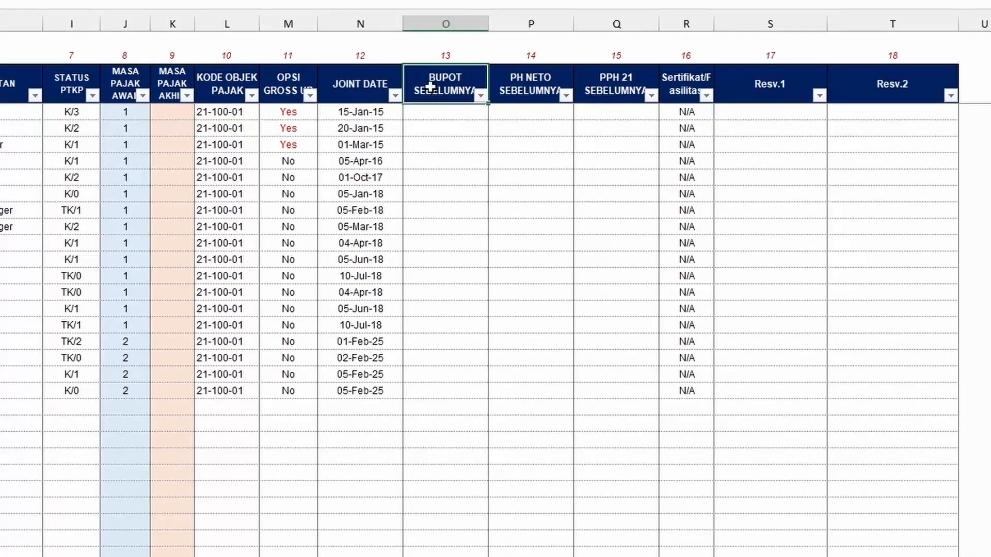
left_click(523, 90)
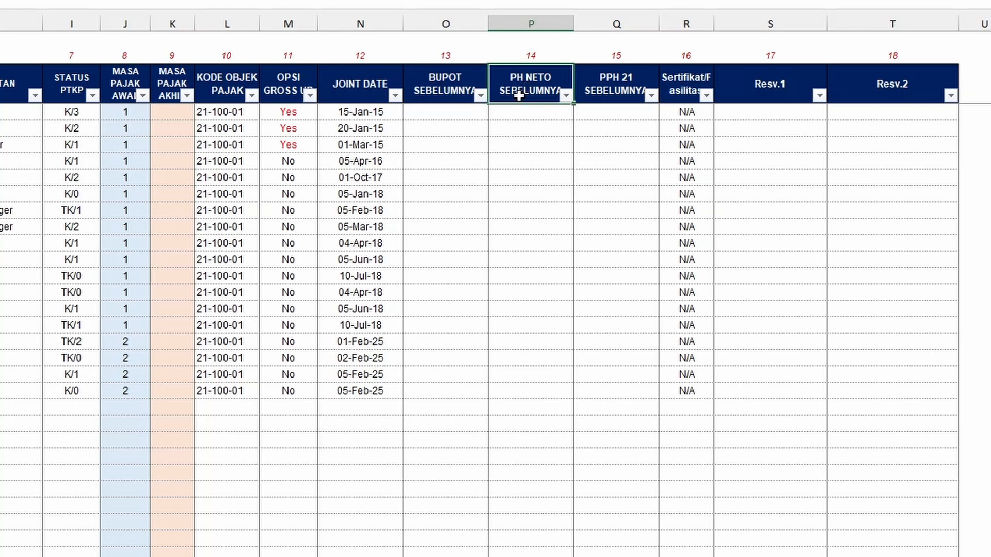
left_click(607, 91)
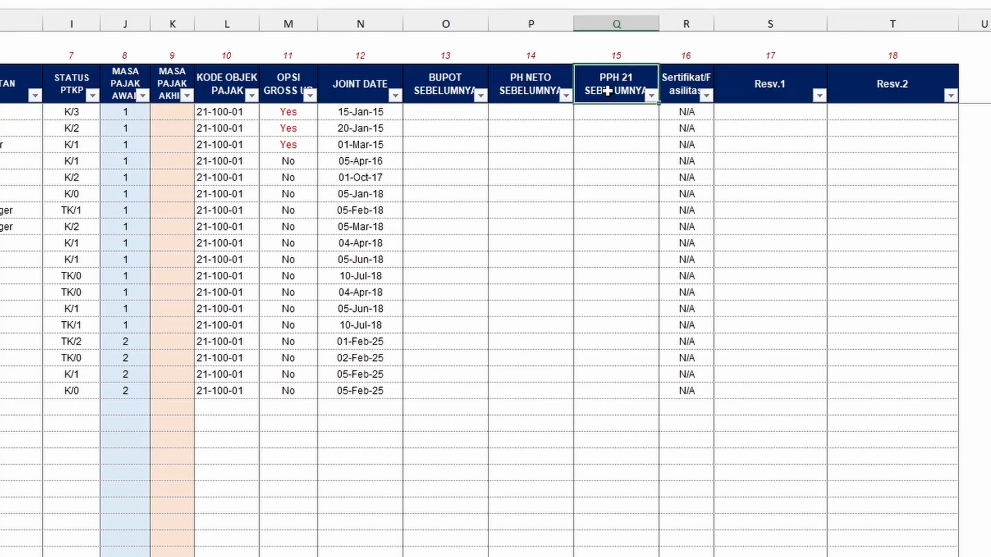
left_click(680, 92)
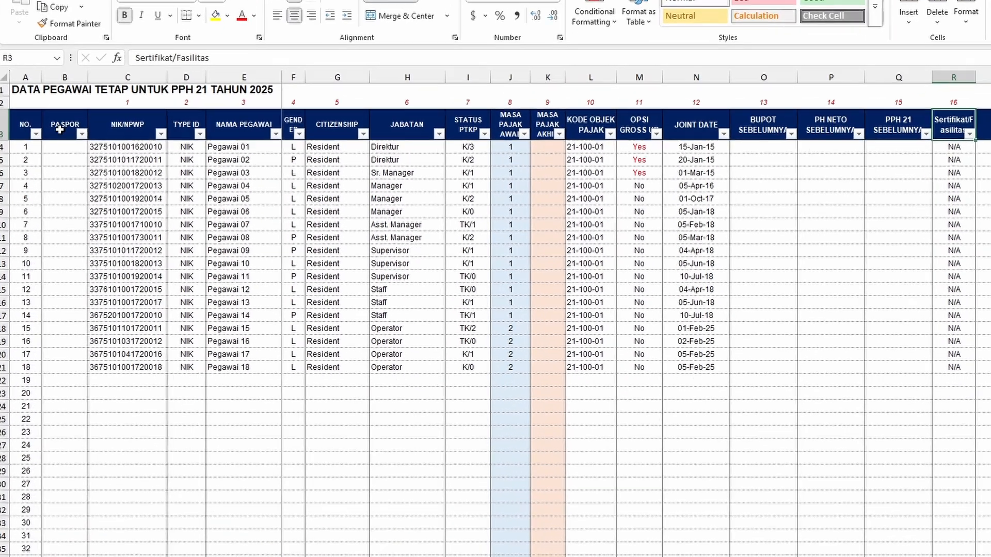
Examine the PASPOR and NIK/NPWP columns and the options offered for the first employee's TYPE ID, leaving it as NIK.
left_click(59, 142)
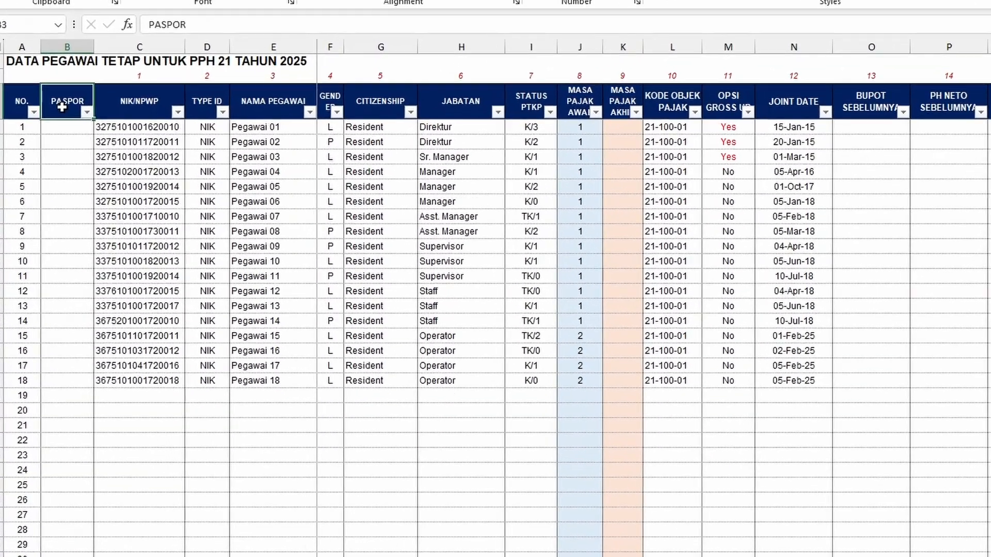
left_click(59, 160)
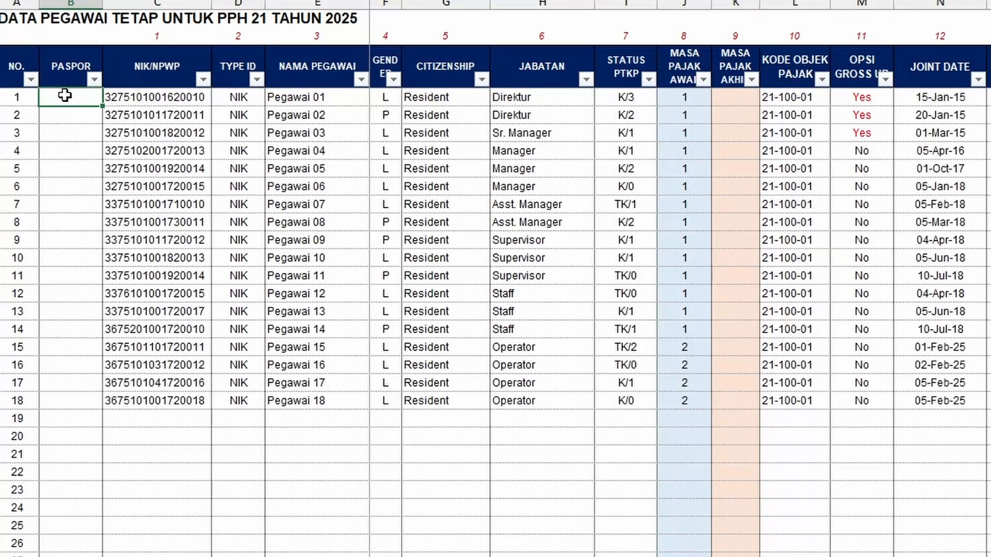
left_click(159, 69)
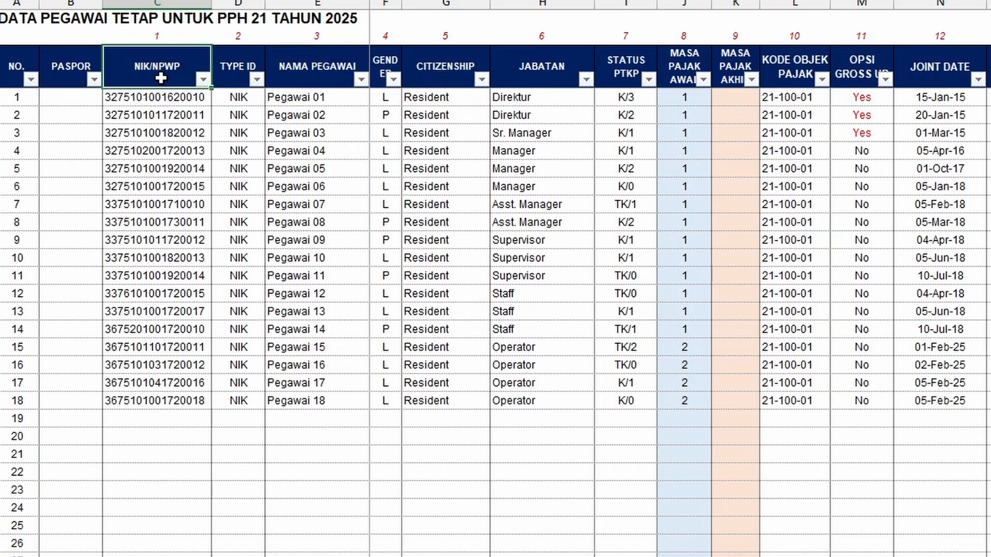
left_click(152, 103)
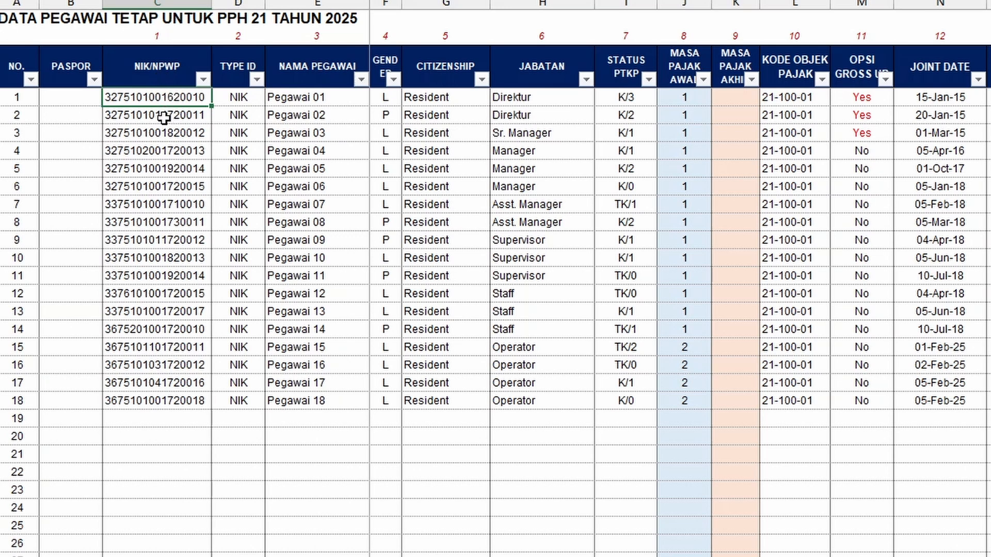
left_click(236, 73)
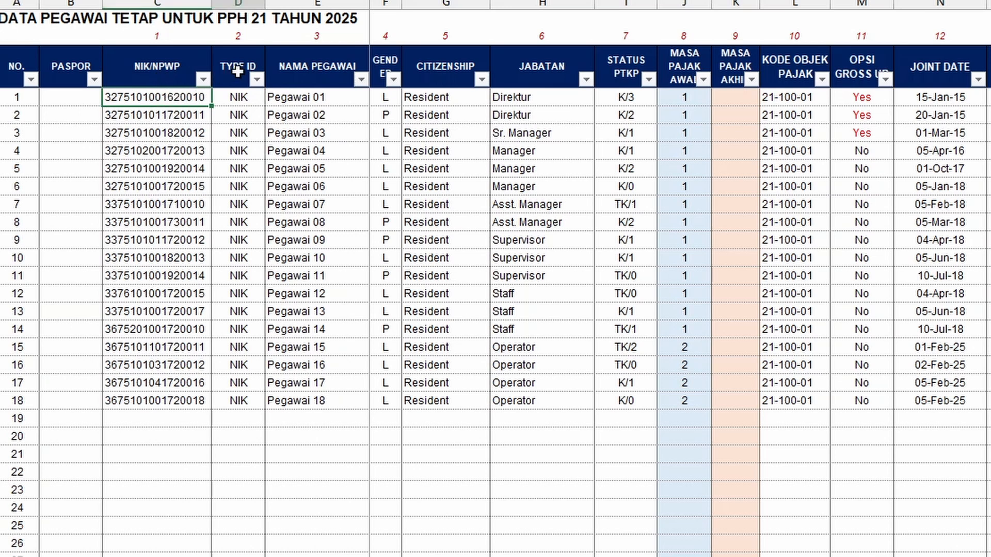
left_click(235, 101)
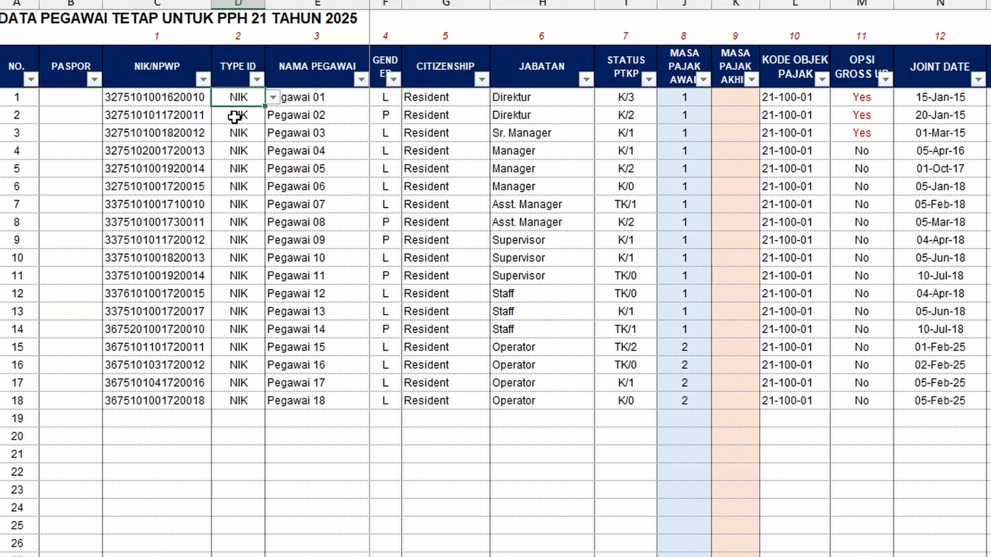
left_click(272, 98)
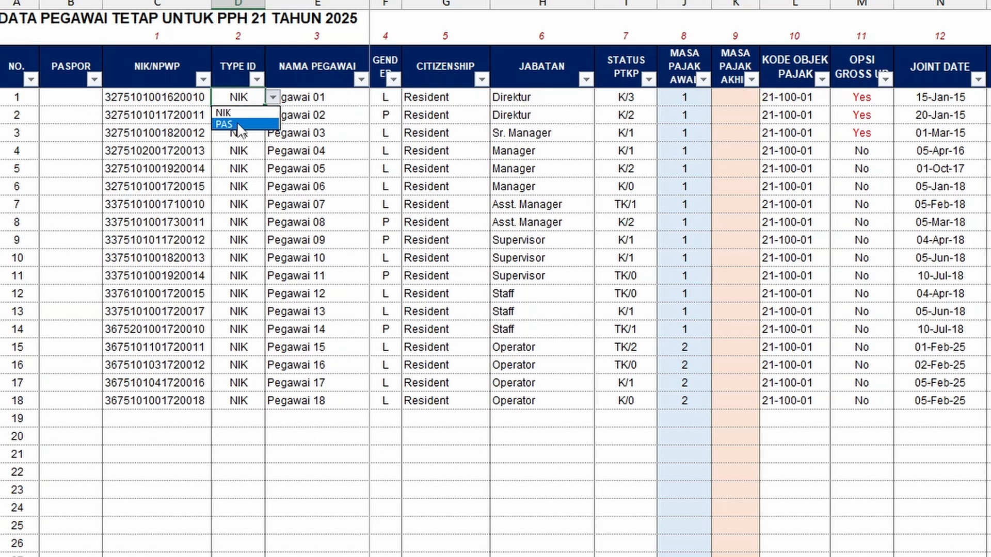
left_click(335, 71)
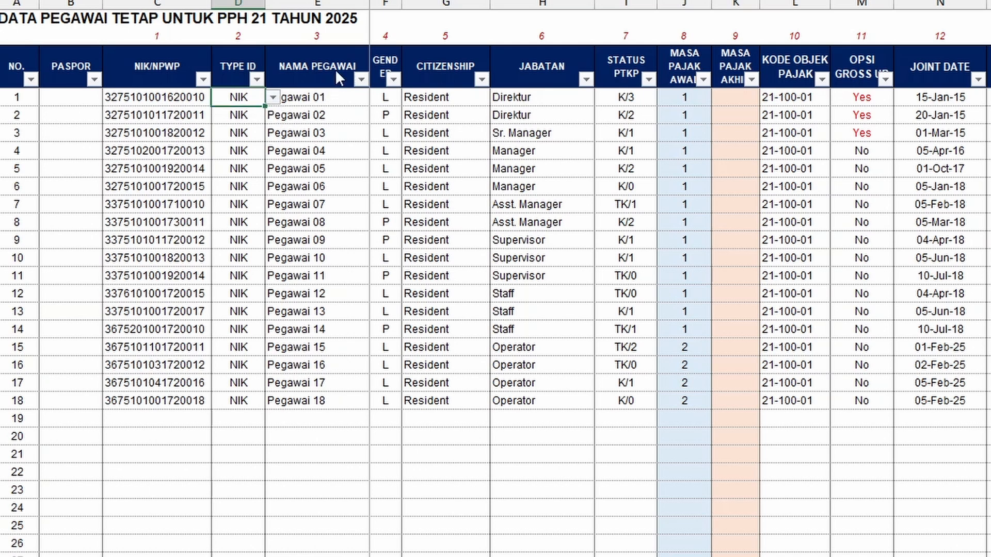
Examine the NAMA PEGAWAI, GENDER, CITIZENSHIP, JABATAN and STATUS PTKP columns of the employee table.
left_click(305, 73)
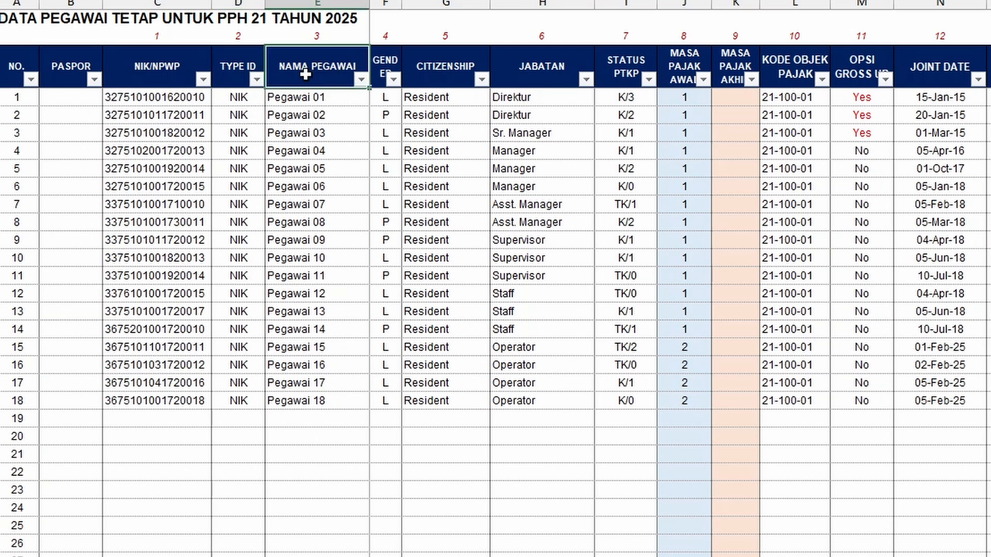
left_click(385, 58)
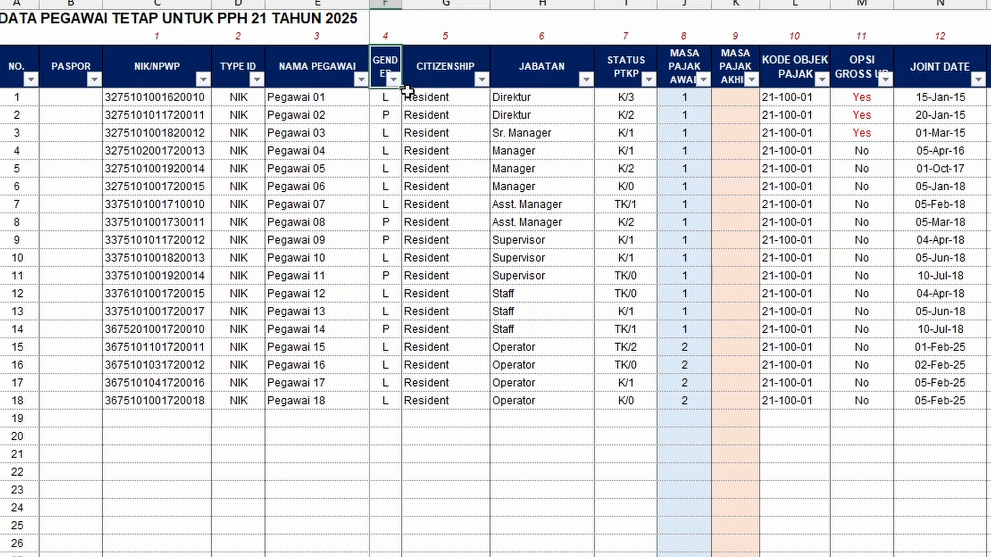
left_click(436, 77)
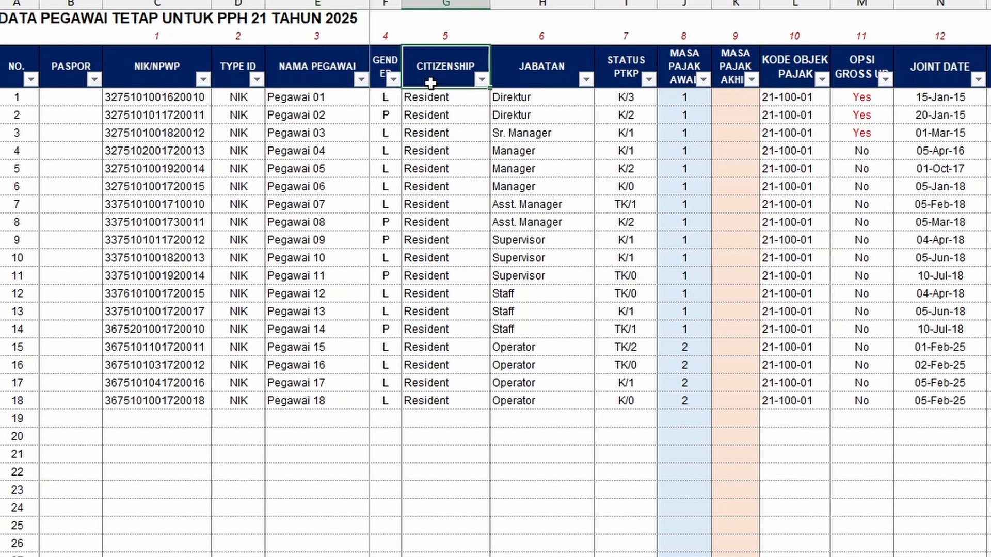
left_click(430, 97)
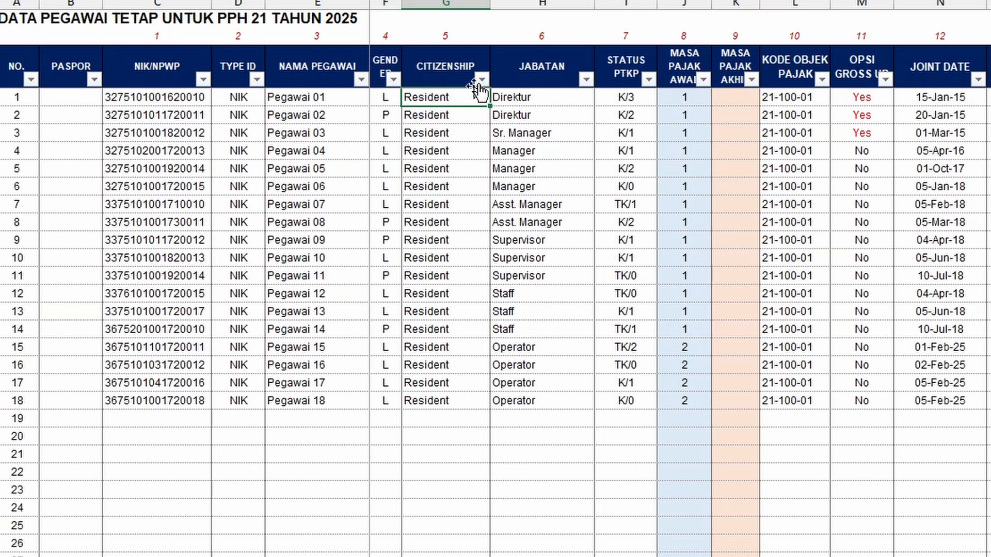
left_click(529, 82)
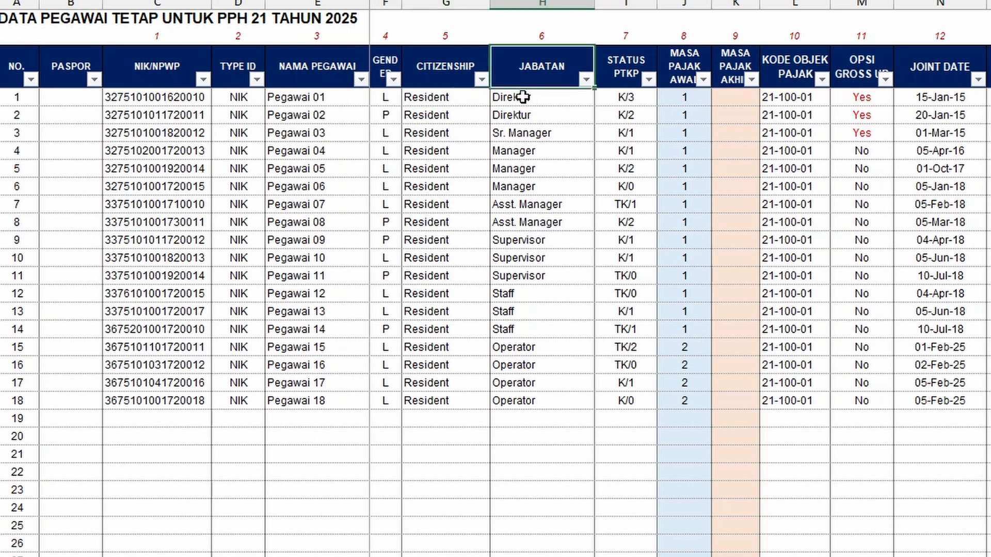
left_click(649, 66)
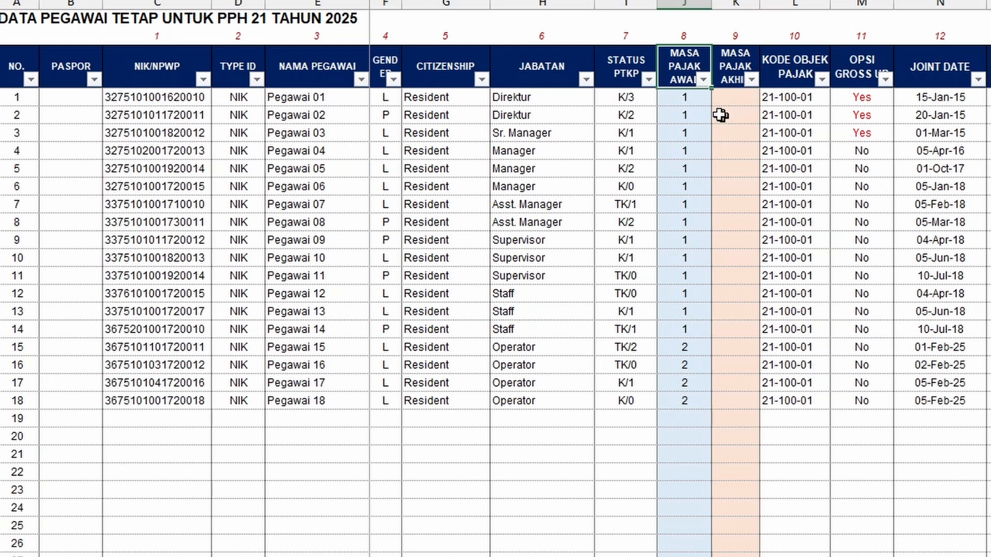
Compare the MASA PAJAK AWAL entries of the first employee and Pegawai 15, and check the MASA PAJAK AKHIR column.
left_click(700, 98)
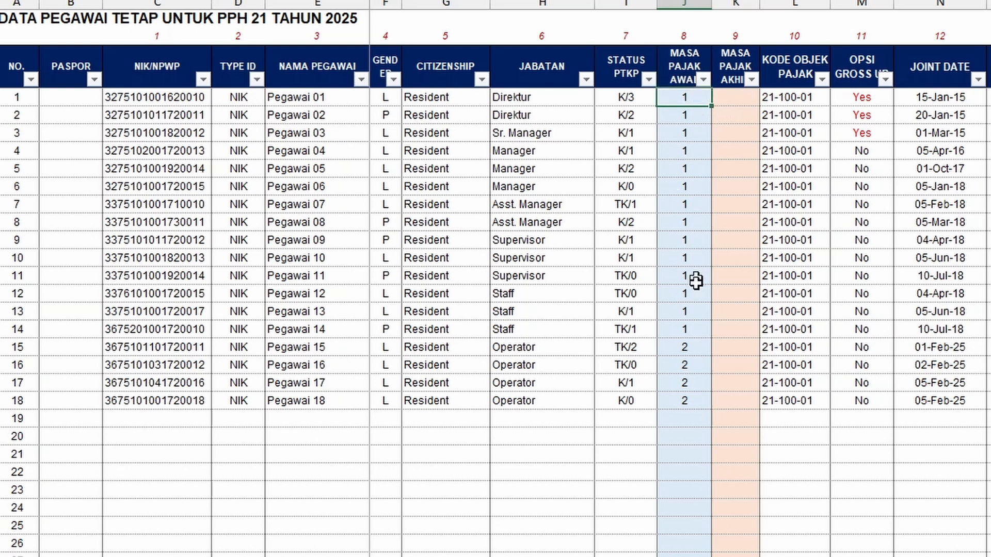
left_click(700, 347)
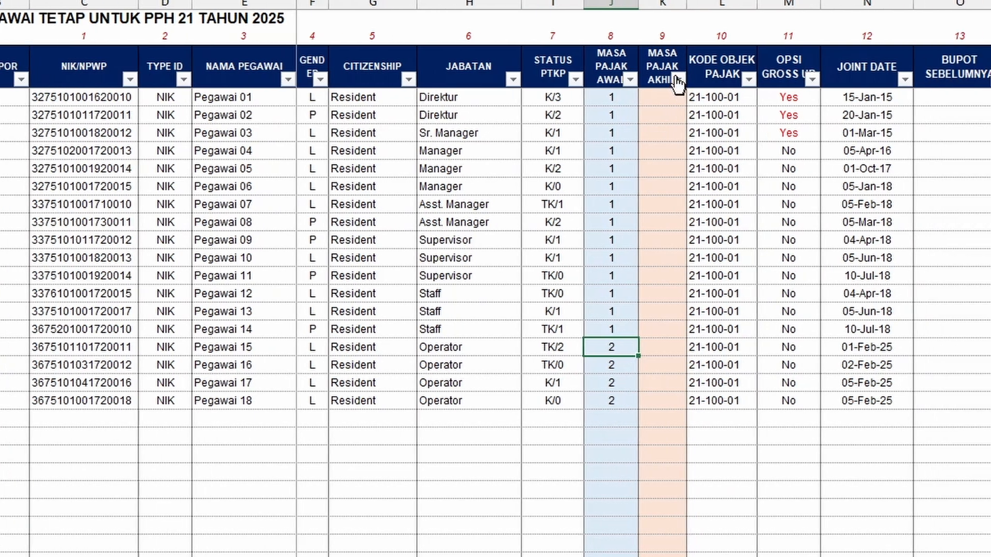
left_click(749, 65)
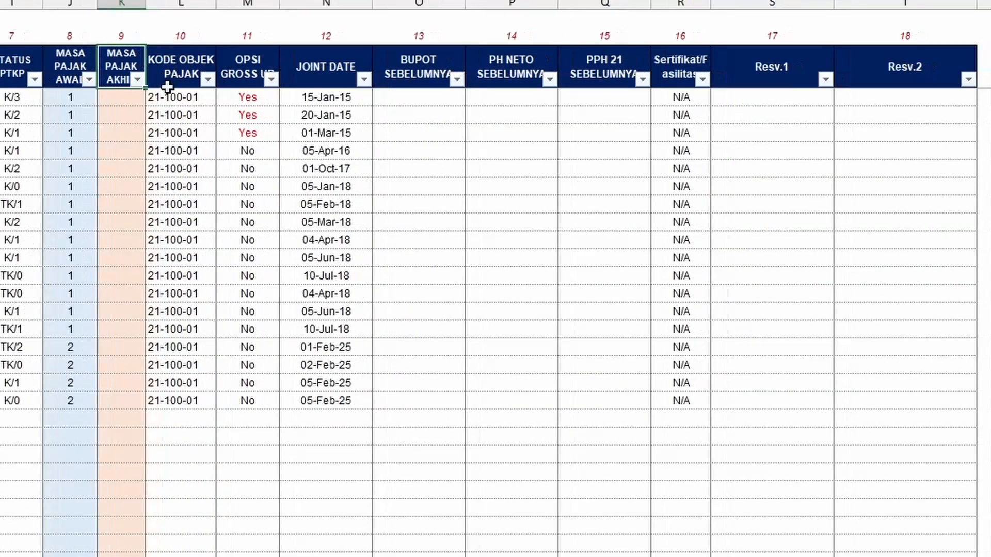
left_click(132, 103)
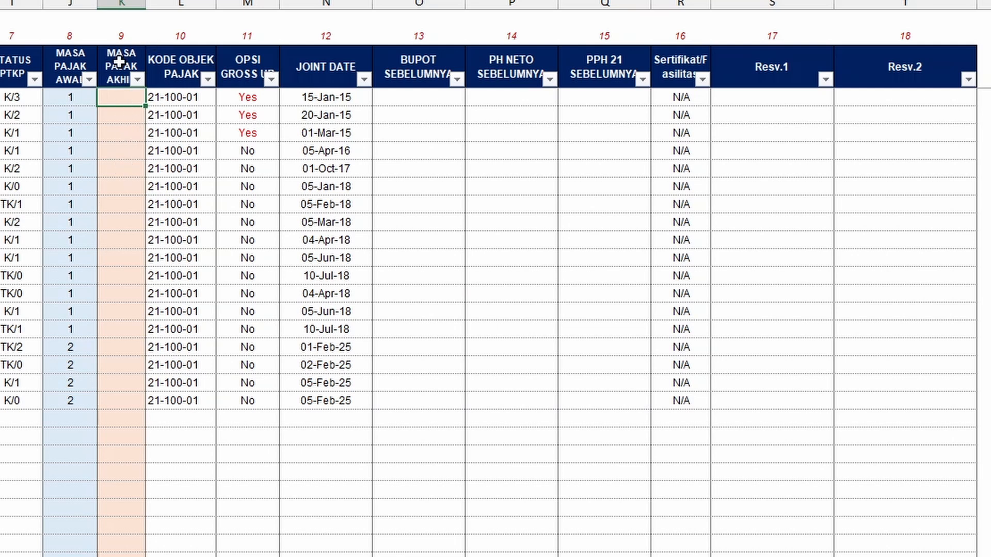
Examine the KODE OBJEK PAJAK column and the OPSI GROSS UP entries of the first three employees.
left_click(170, 77)
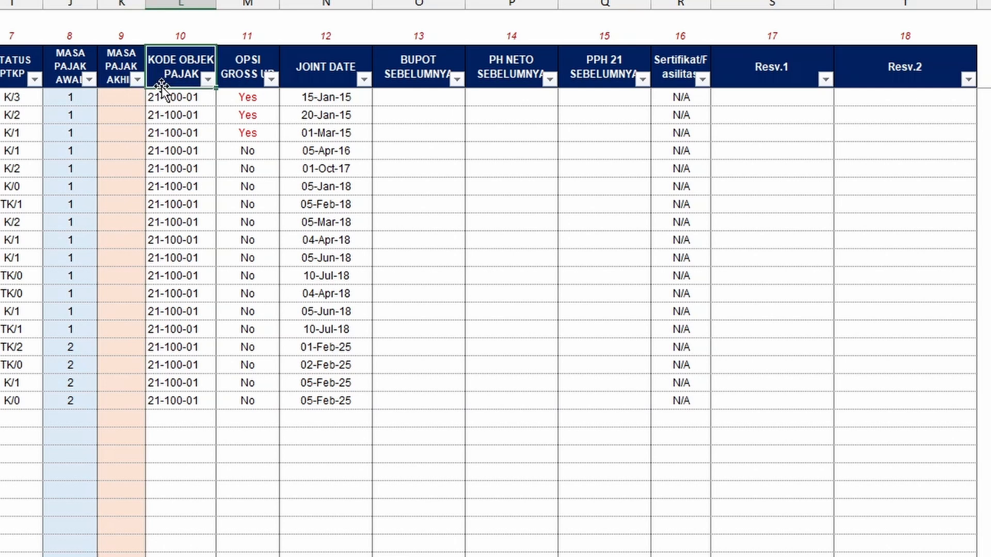
left_click(170, 99)
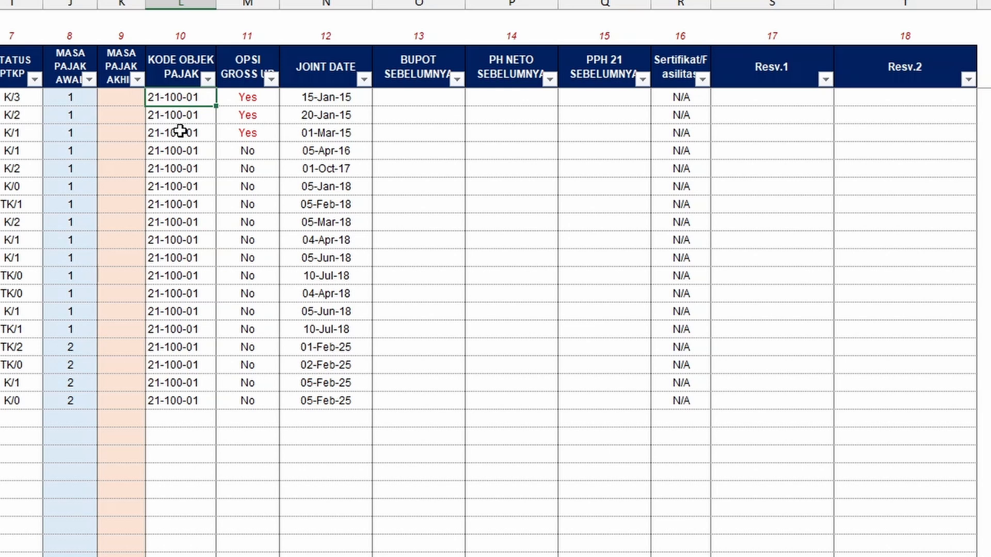
left_click(234, 72)
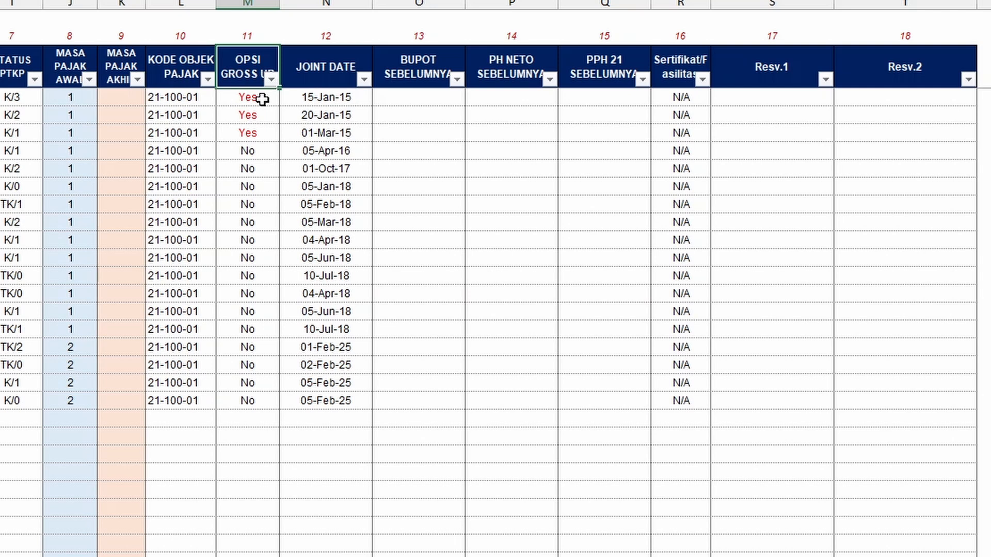
left_click_drag(262, 100, 265, 126)
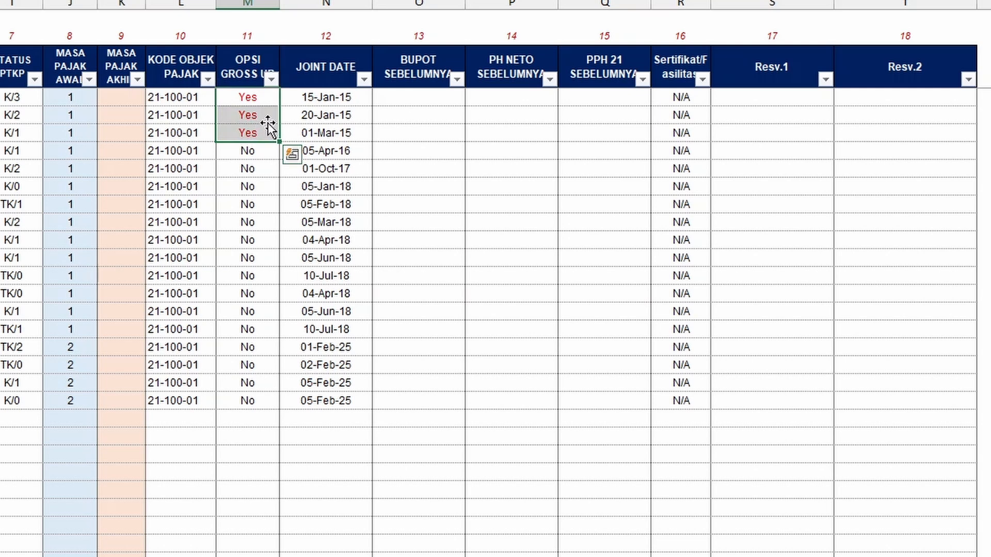
Examine the JOINT DATE, BUPOT SEBELUMNYA, PH NETO SEBELUMNYA and PPH 21 SEBELUMNYA columns of the employee table.
left_click(330, 70)
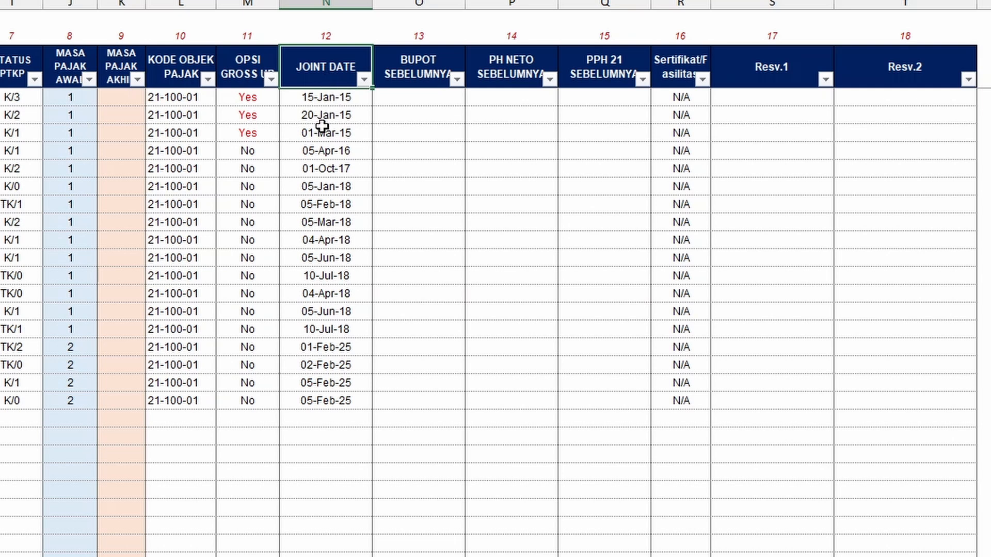
left_click(425, 66)
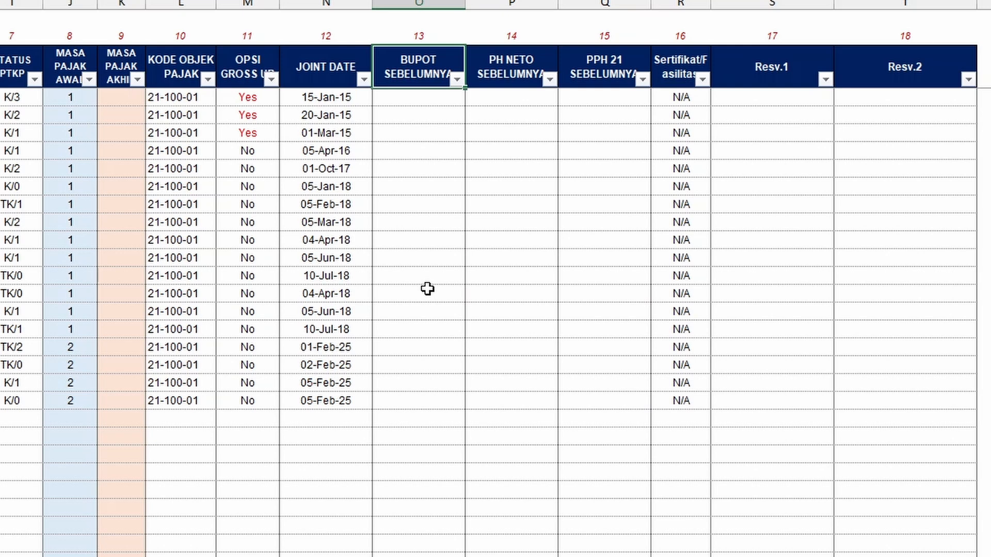
left_click(518, 71)
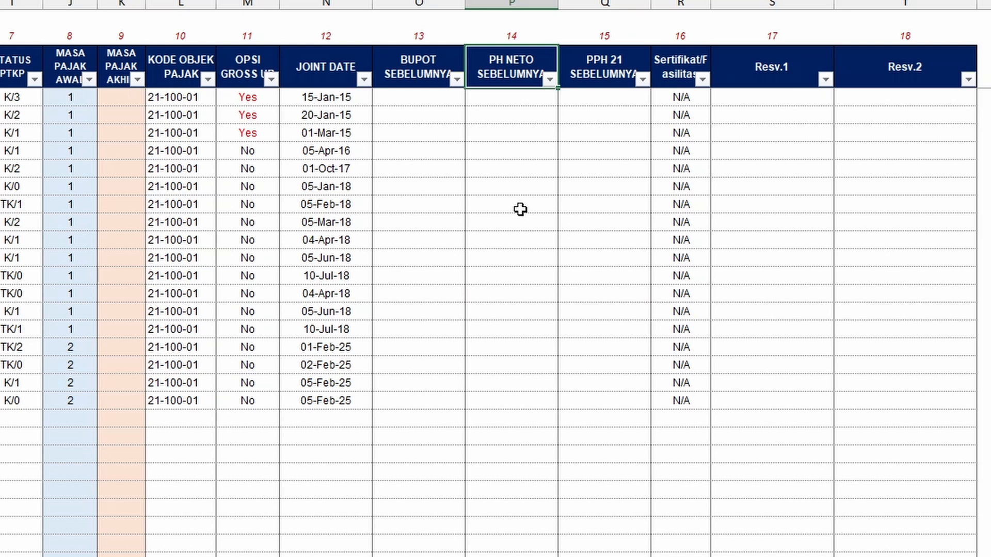
left_click(602, 70)
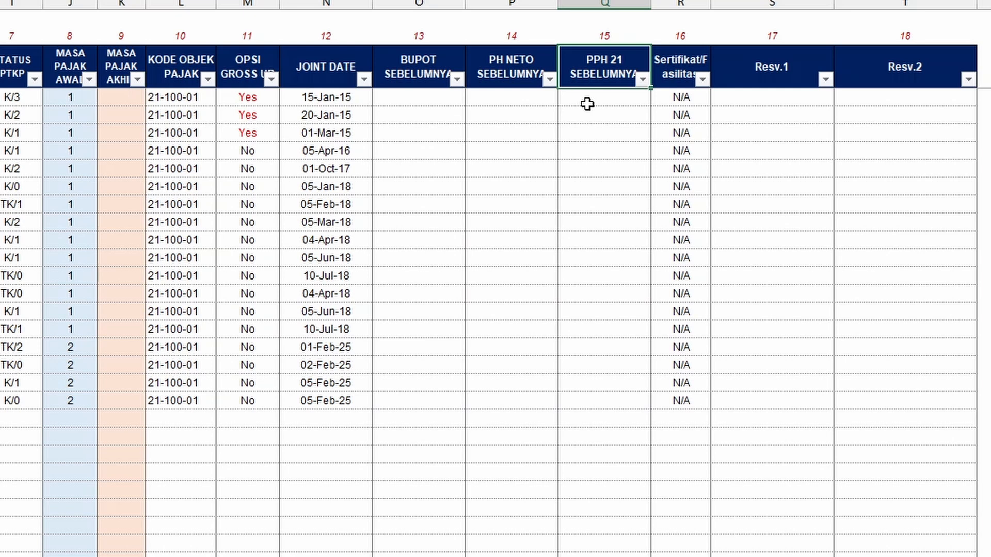
Check the Sertifikat/Fasilitas options for the first employee, keeping N/A, and examine the Resv.1 and Resv.2 columns.
left_click(663, 78)
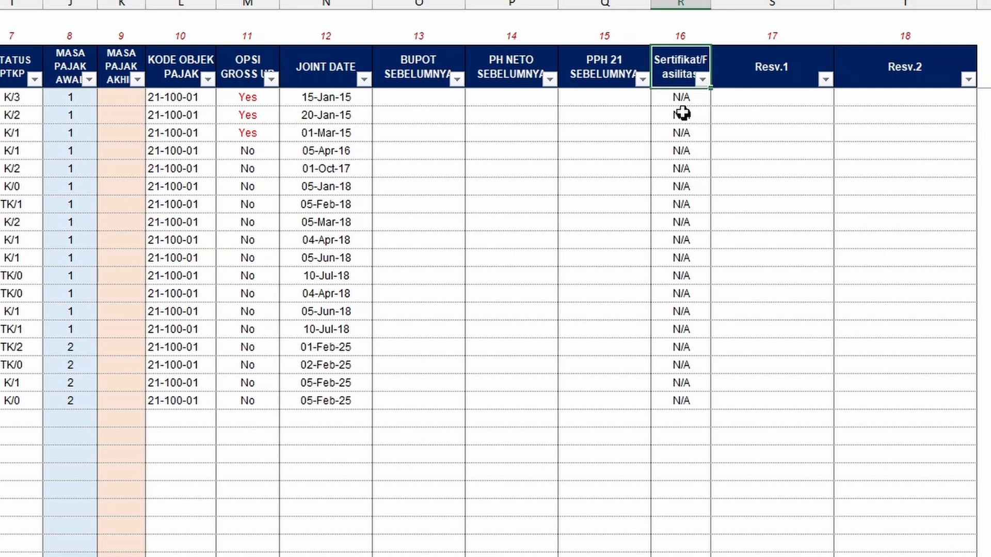
left_click(681, 96)
left_click(719, 97)
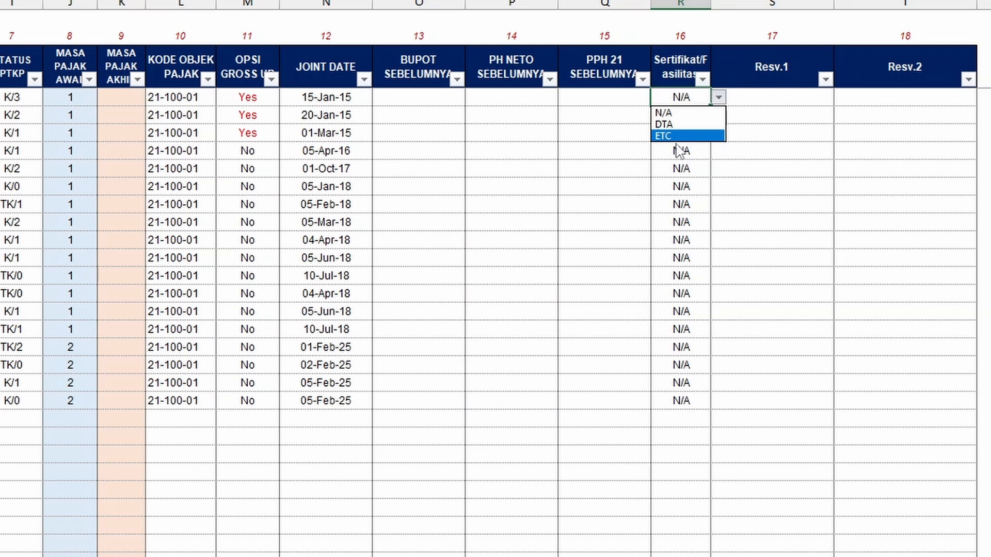
left_click(673, 112)
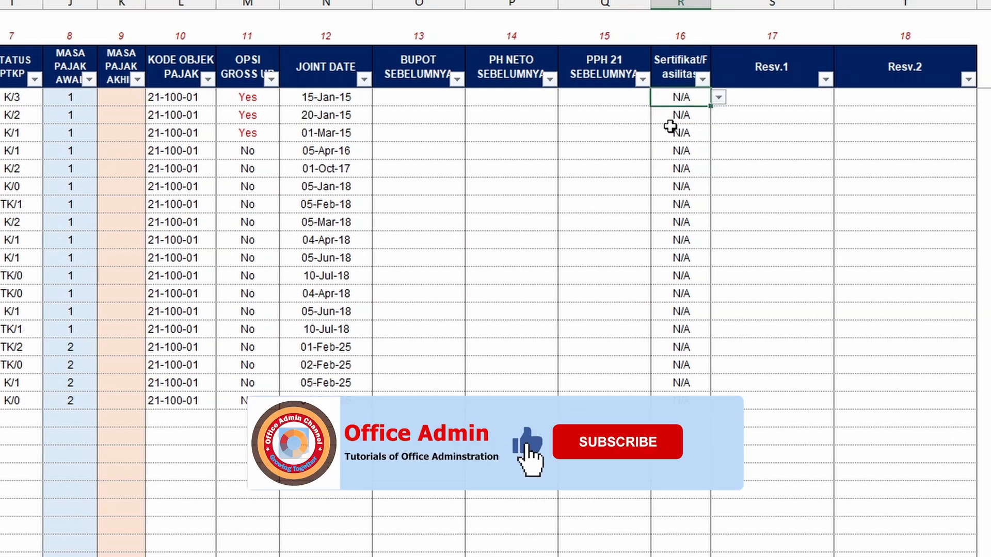
left_click(756, 84)
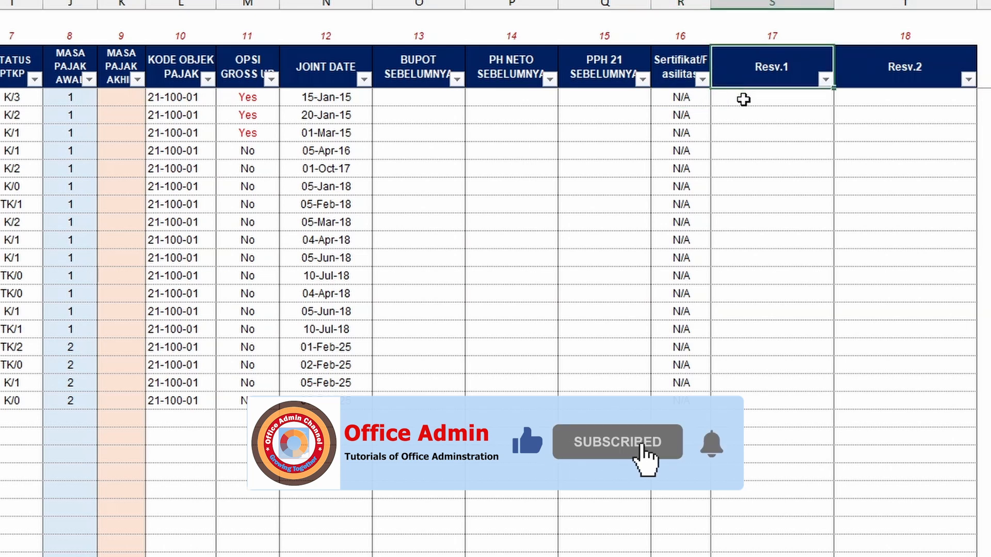
left_click(892, 74)
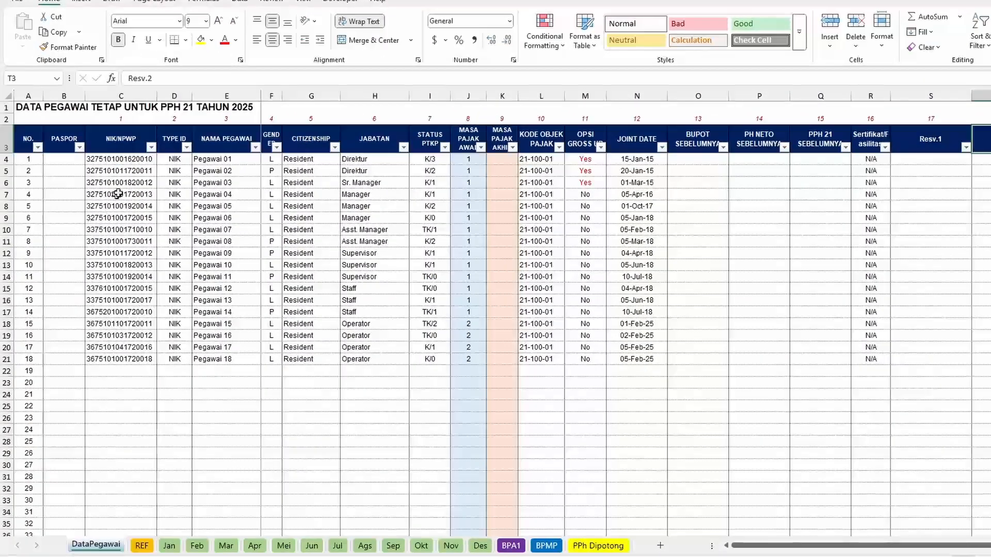
Check how far the employee table's NO. column is numbered by going to its last row, and return to the first row.
left_click(118, 194)
left_click(38, 162)
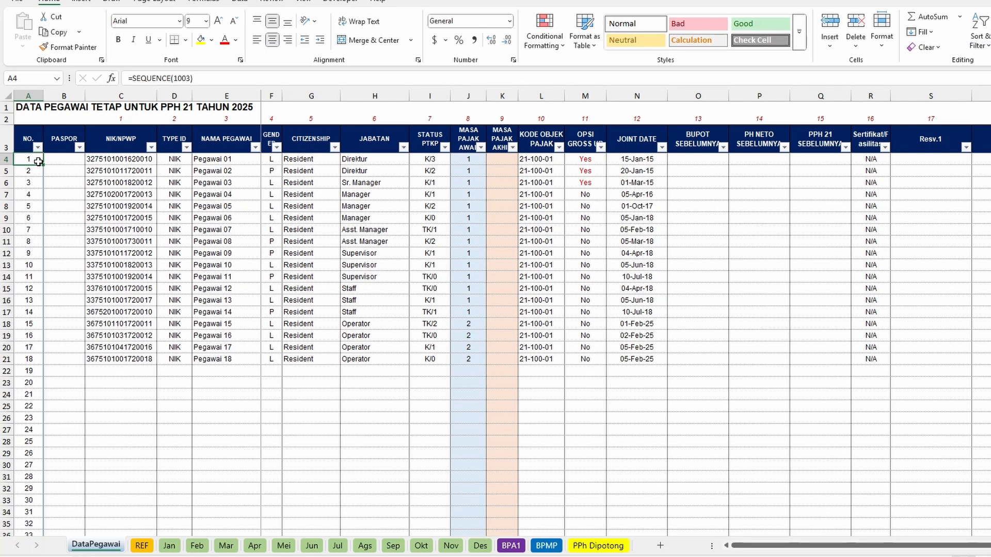
key("ctrl+Down")
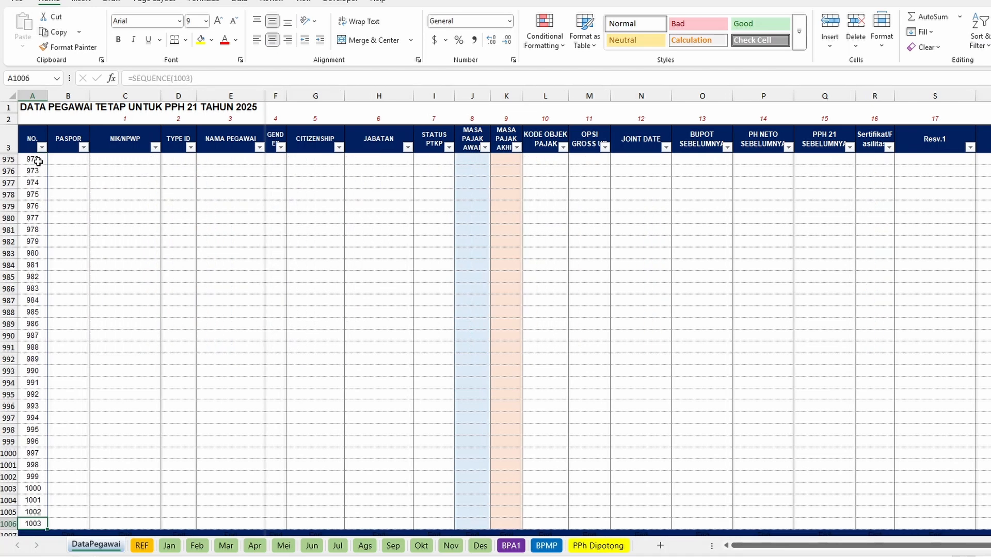
scroll(95, 307, "down", 5)
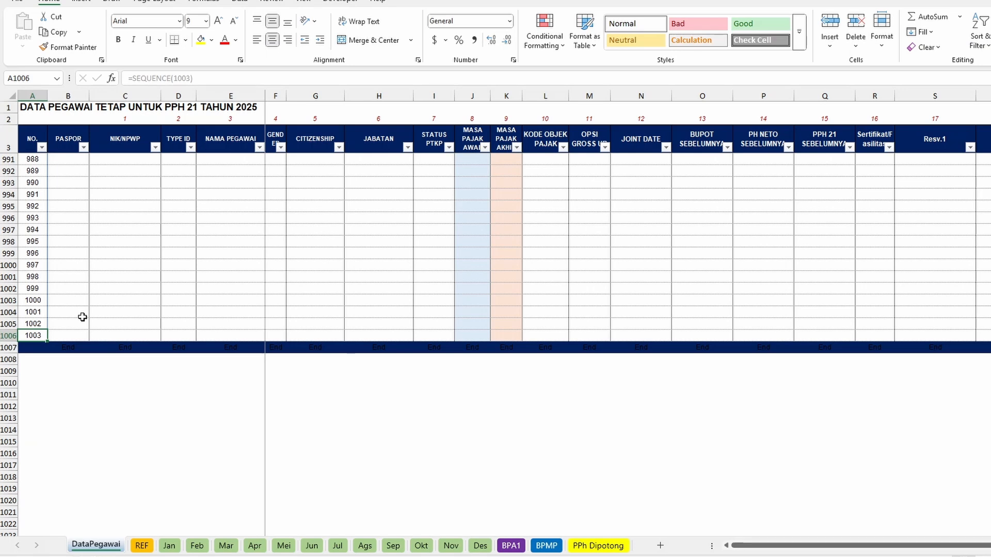
scroll(82, 317, "up", 1)
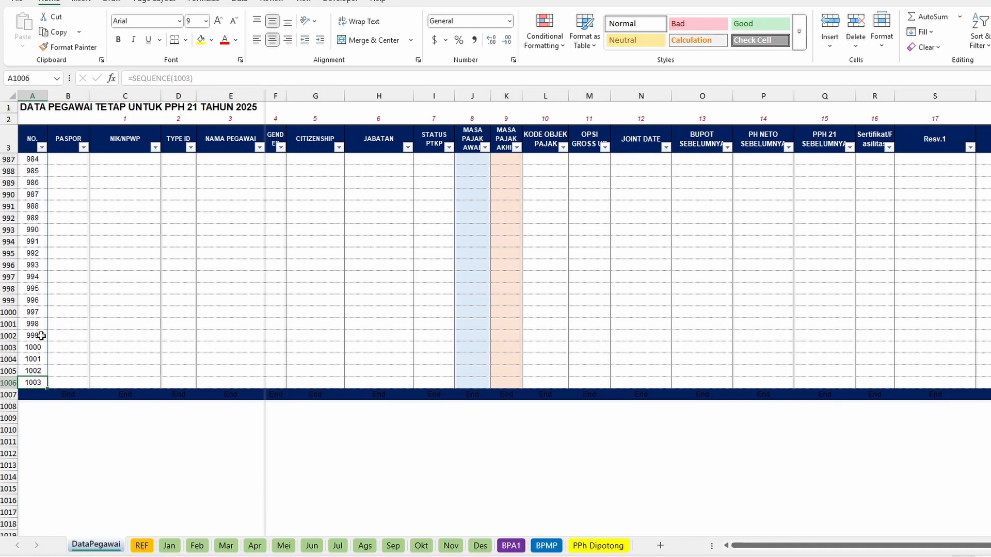
scroll(41, 336, "up", 2)
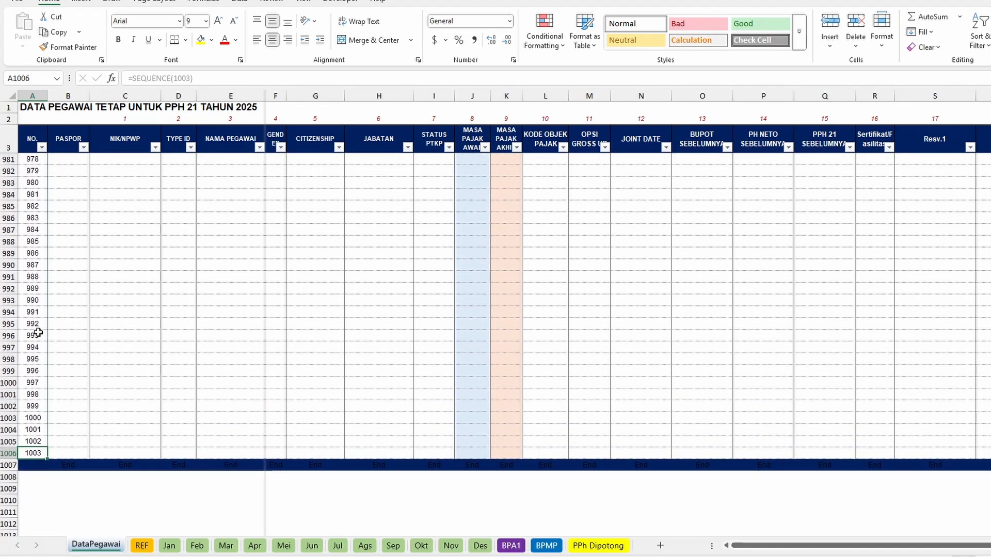
scroll(39, 333, "up", 3)
key("ctrl+Home")
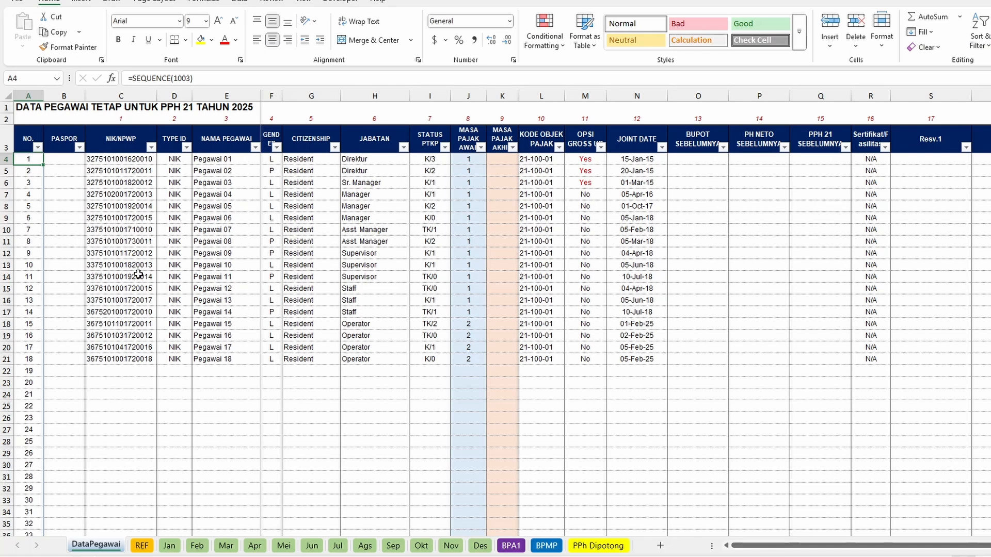
Open the REF sheet and examine the Status PTKP and Kategori columns of the TER category table.
left_click(142, 545)
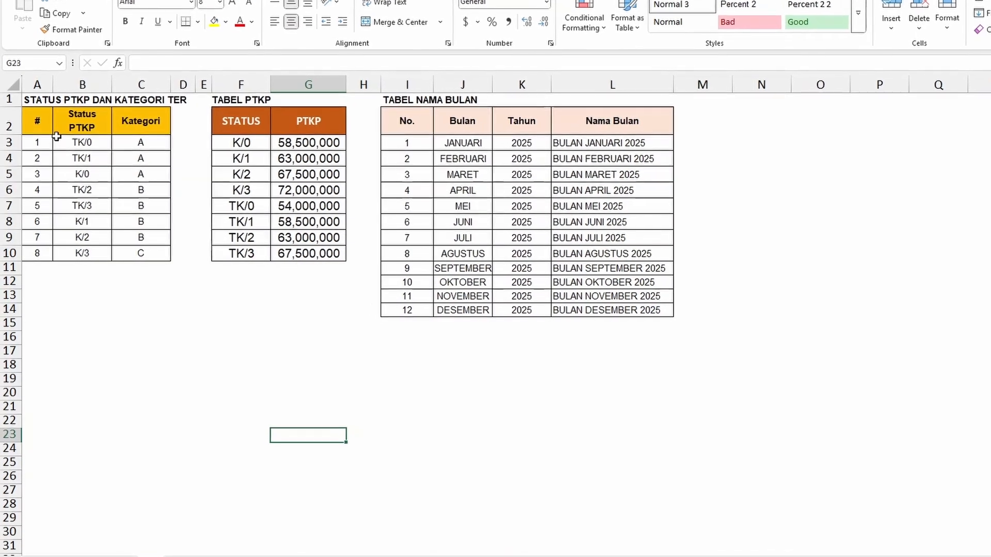
left_click(56, 138)
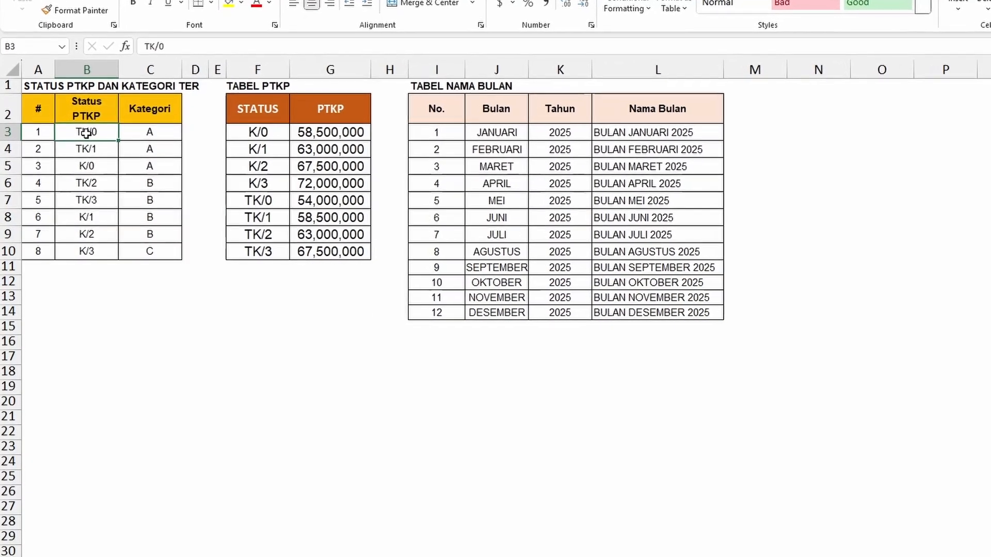
left_click(152, 125)
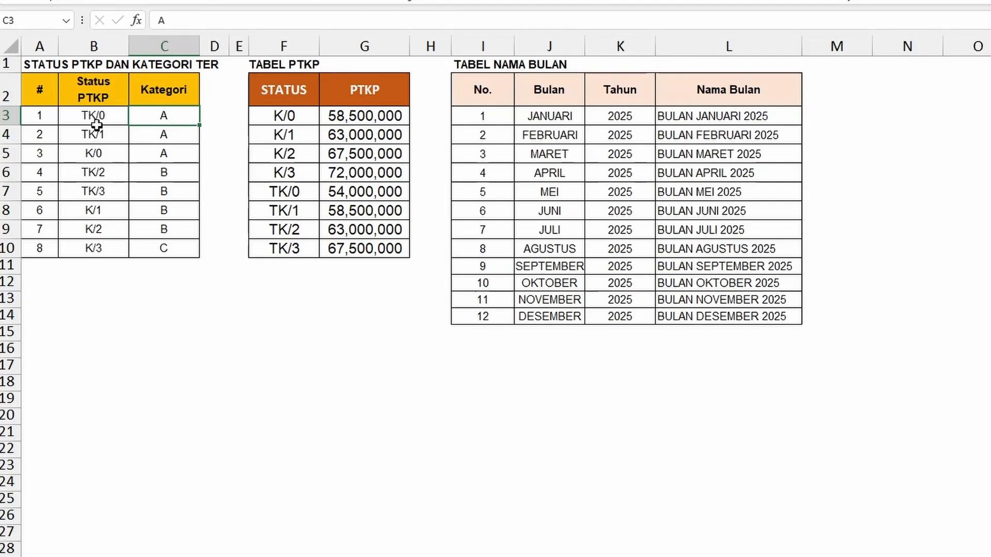
Examine the STATUS and PTKP amounts in TABEL PTKP and the month numbering in TABEL NAMA BULAN.
left_click(277, 119)
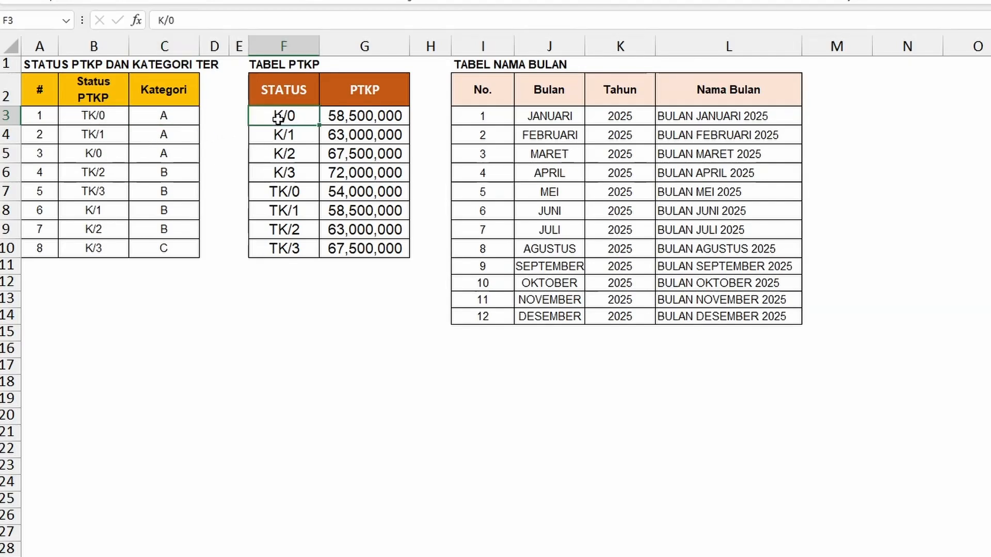
left_click(366, 119)
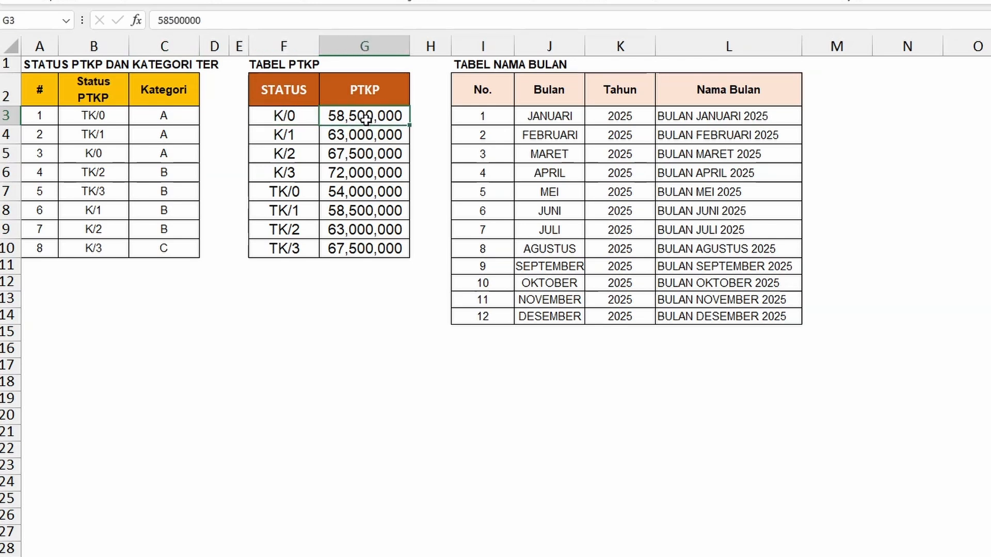
left_click(485, 117)
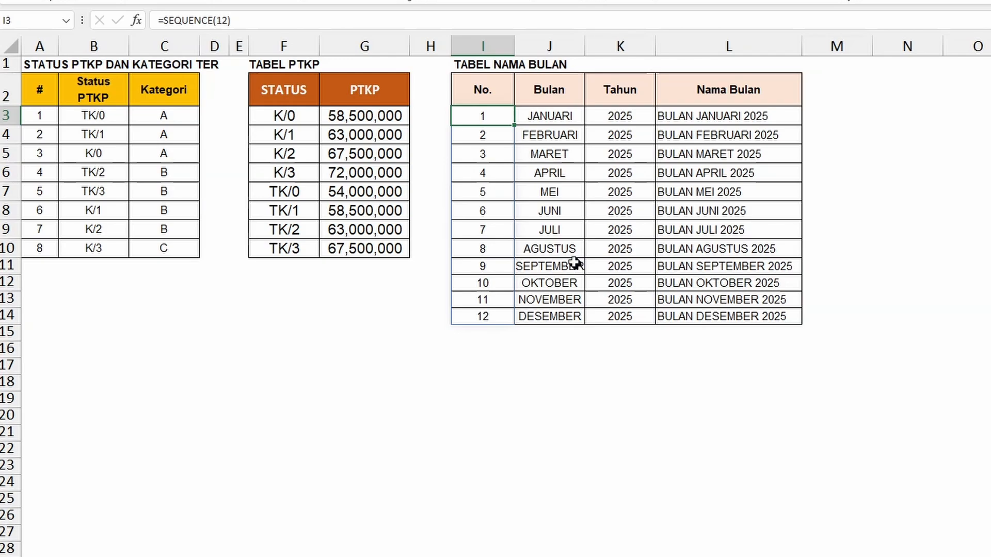
left_click(365, 116)
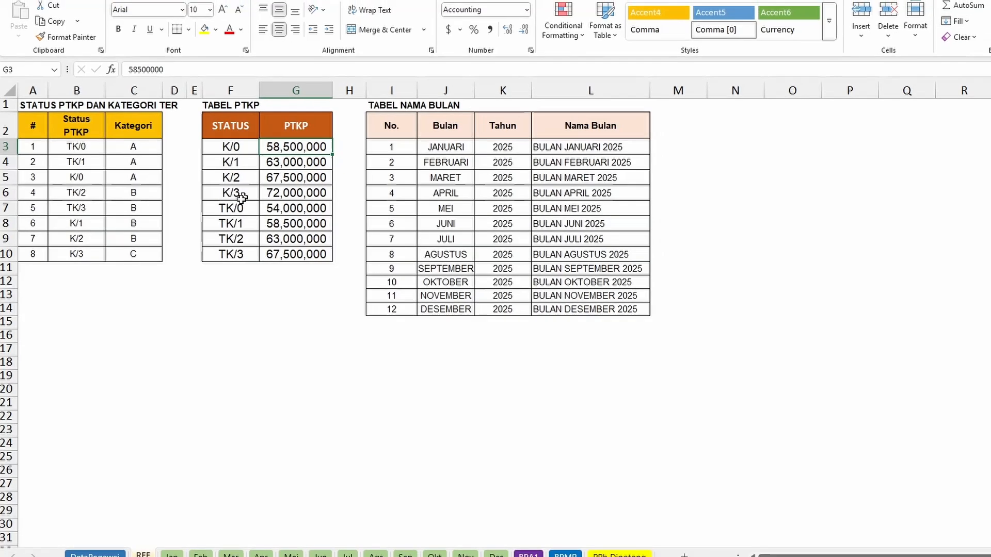
left_click_drag(252, 221, 252, 208)
left_click(235, 157)
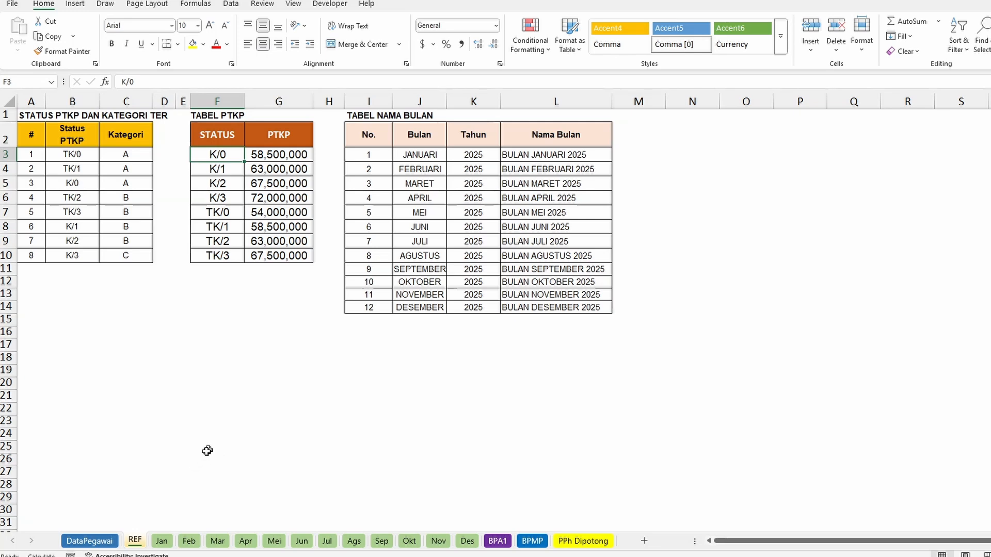
Open the Jan sheet and examine its No., Paspor, NIK/NPWP, Nama Pegawai and Jabatan columns.
left_click(164, 544)
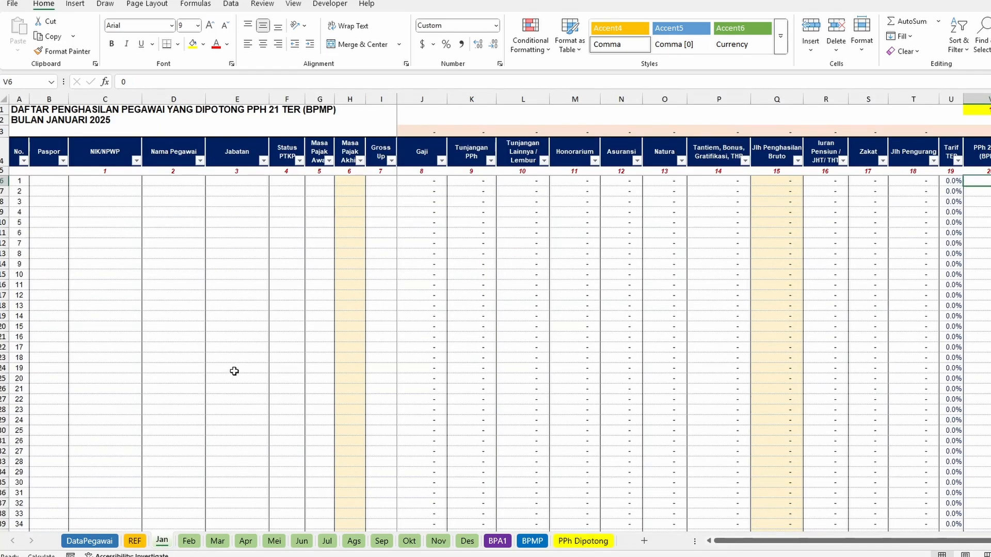
left_click(258, 306)
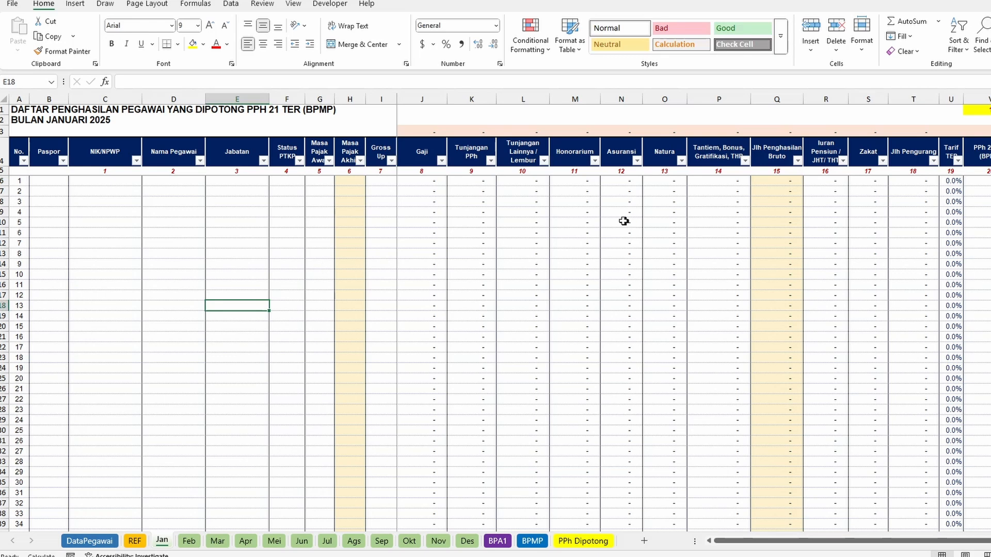
left_click(114, 181)
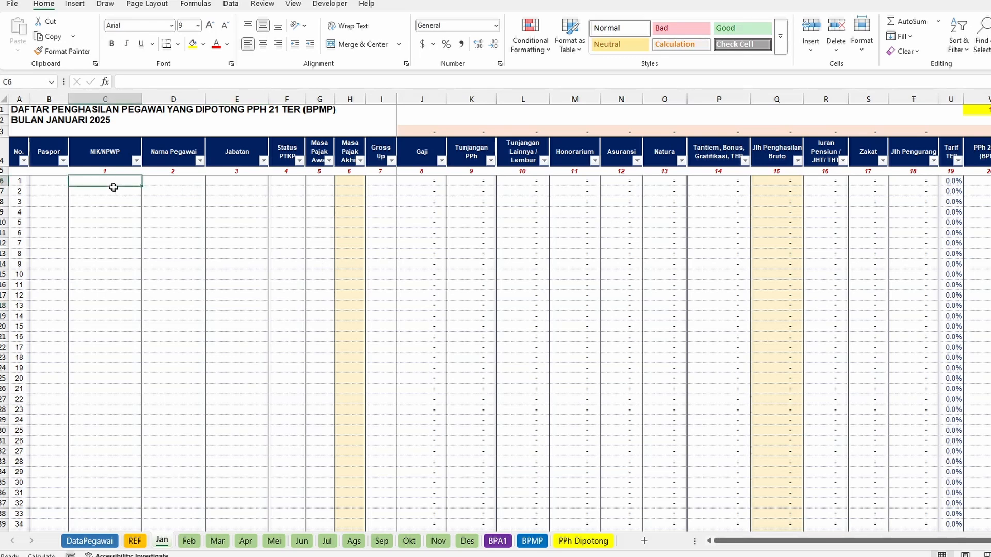
left_click(19, 150)
left_click(49, 155)
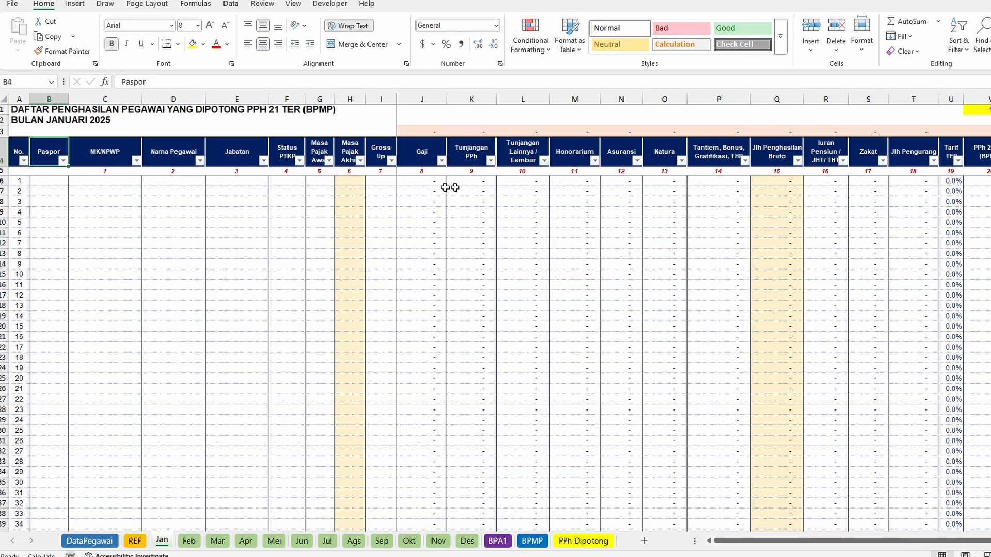
left_click(113, 154)
left_click(171, 153)
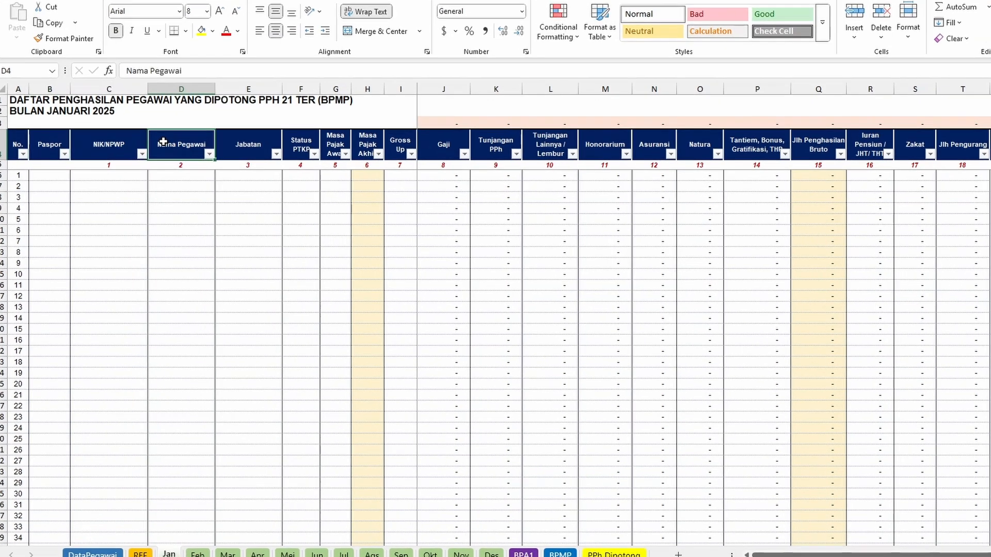
left_click(236, 152)
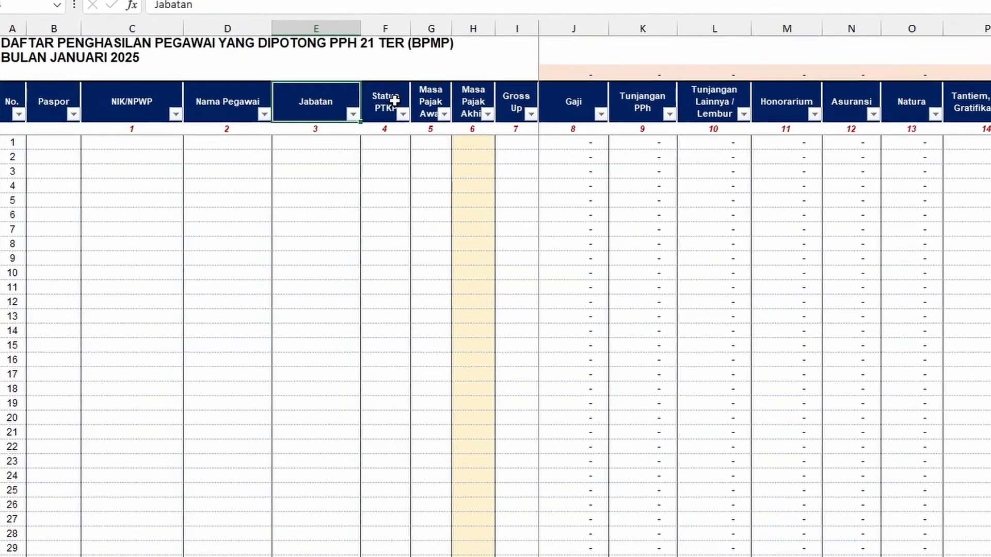
Examine the Status PTKP, Masa Pajak Awal, Masa Pajak Akhir and Gross Up columns of the January sheet.
left_click(395, 100)
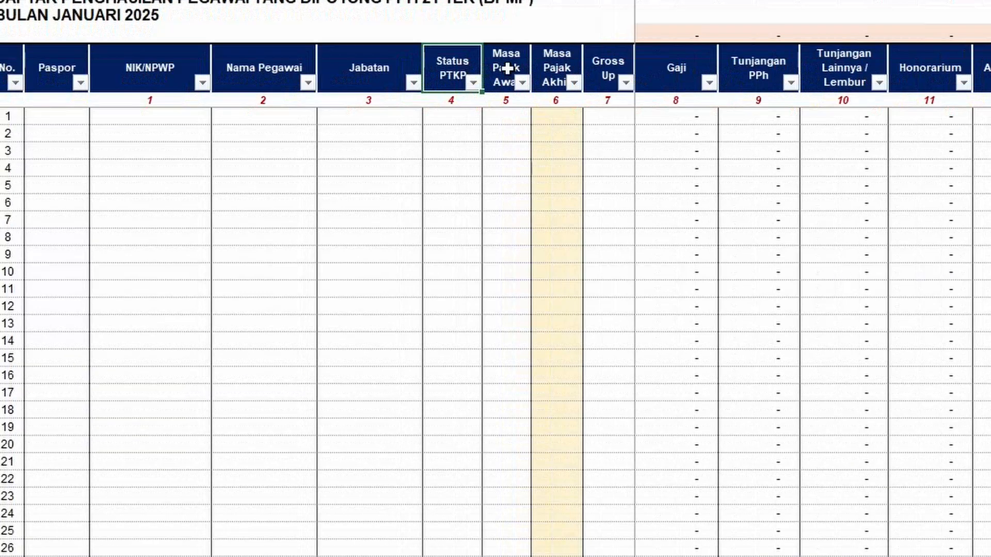
left_click(430, 102)
left_click(574, 83)
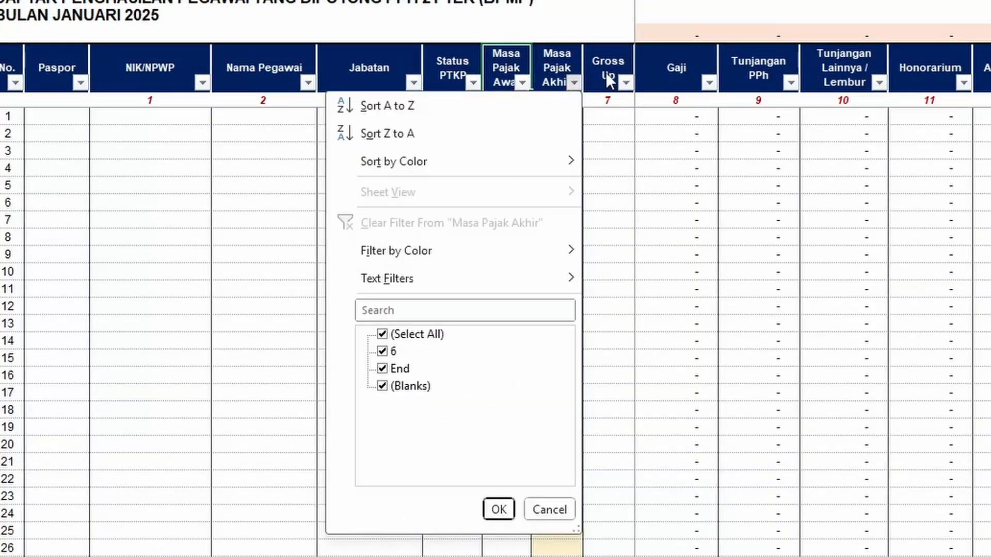
left_click(608, 75)
left_click(614, 72)
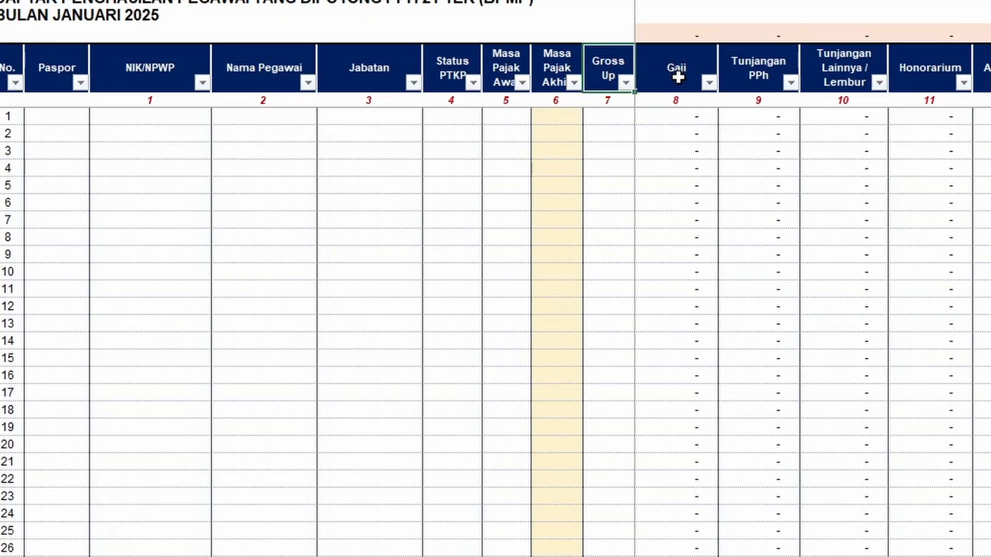
Examine the January income columns from Gaji to Jlh Penghasilan Bruto and the Iuran Pensiun/JHT/THT column.
left_click(592, 73)
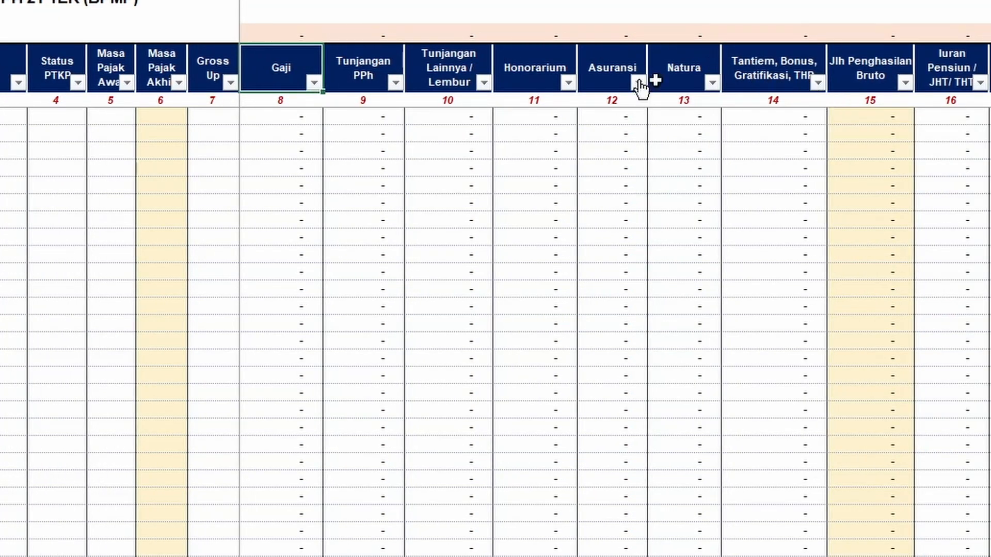
left_click(887, 71)
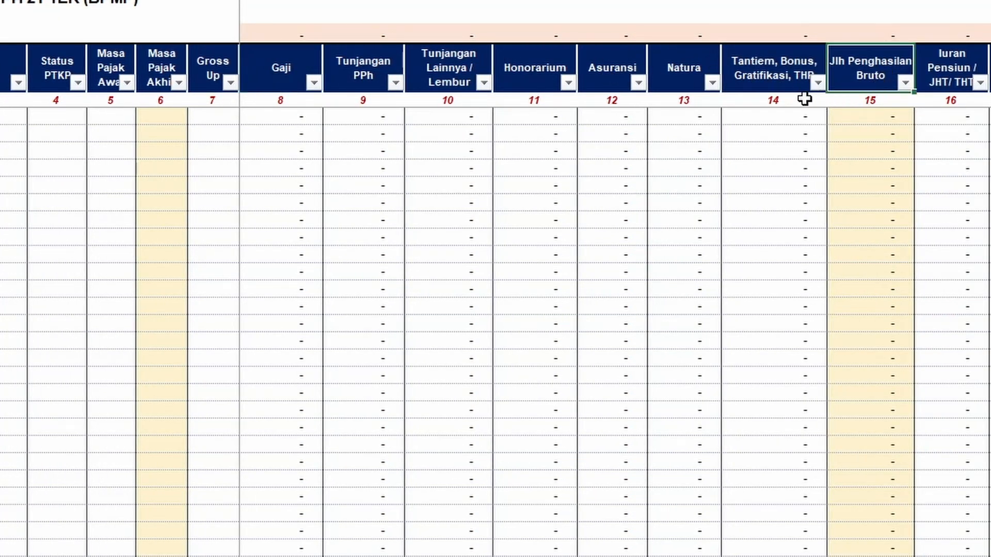
left_click(942, 68)
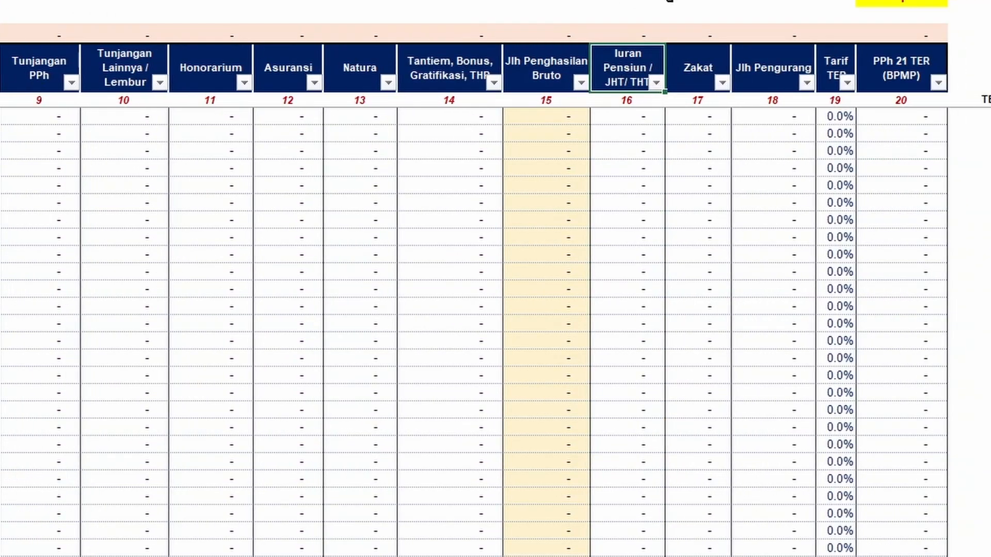
Examine the Zakat, Jlh Pengurang, Tarif TER and PPh 21 TER (BPMP) columns of the January sheet.
left_click(692, 76)
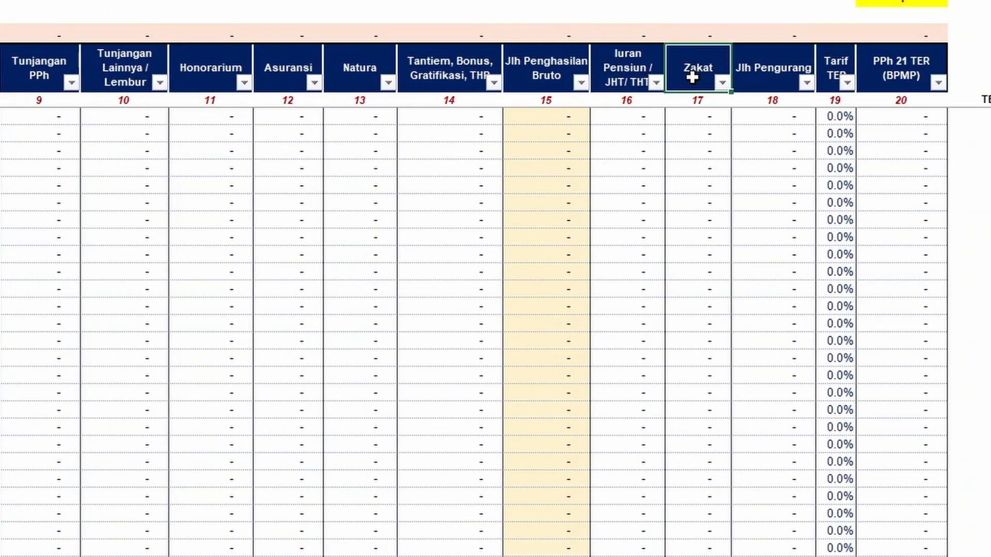
left_click(763, 81)
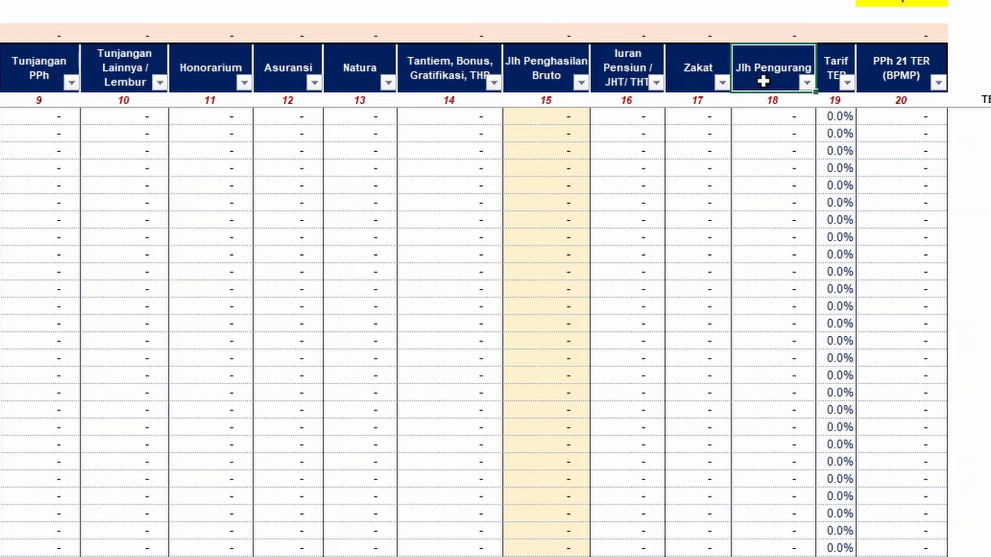
left_click(844, 75)
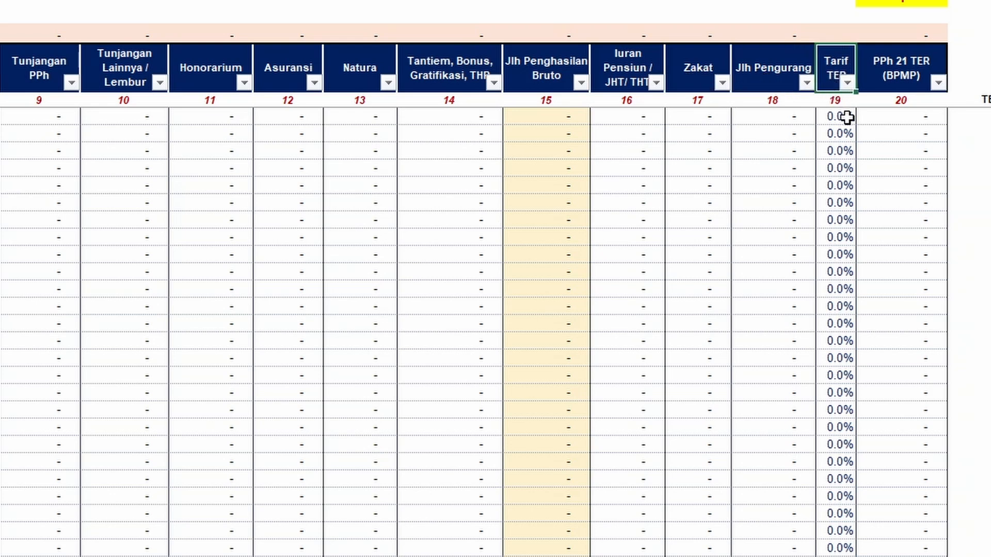
left_click(877, 83)
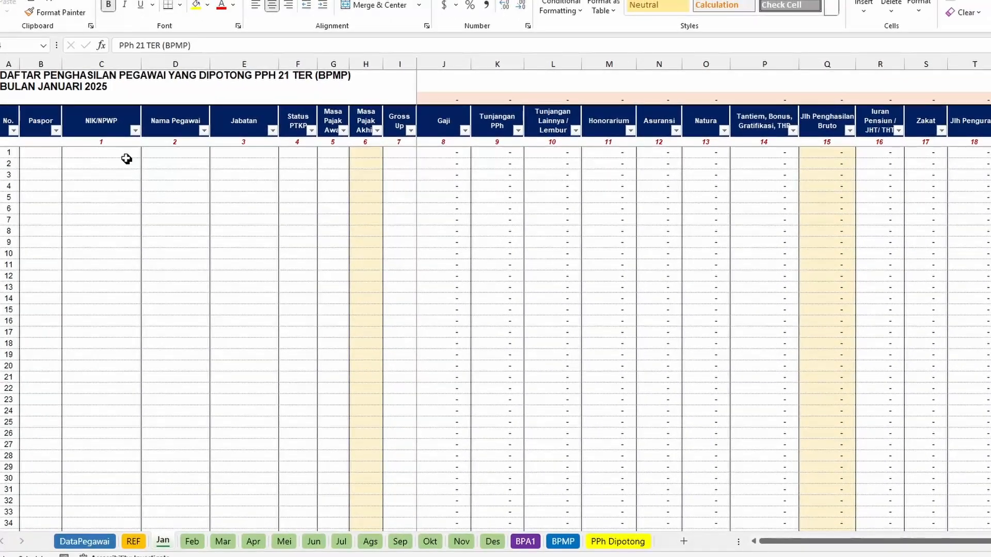
Compare the MASA PAJAK AWAL entries of employees 15 to 18 in DataPegawai with the employee rows on the Feb and Jan sheets.
left_click(111, 158)
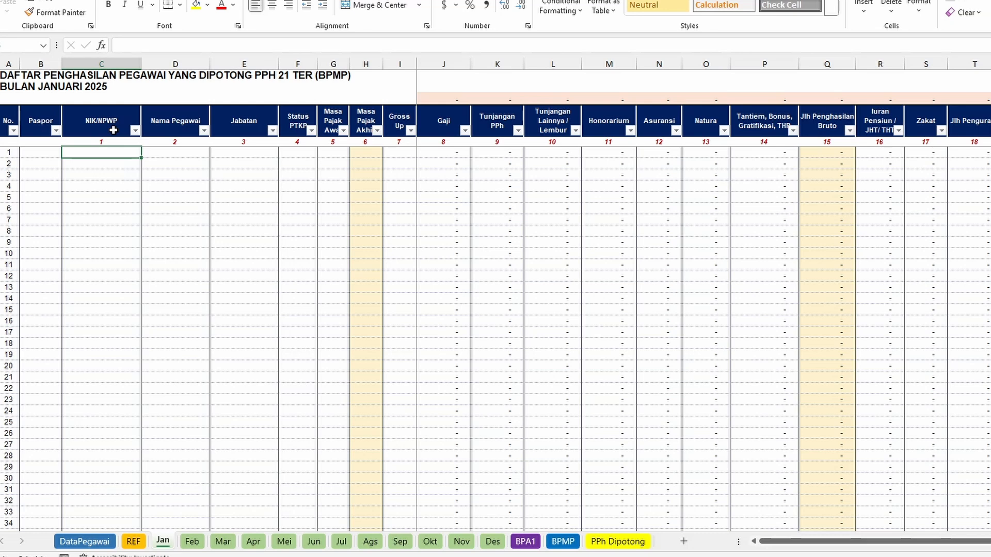
left_click(96, 196)
left_click(111, 154)
left_click(82, 542)
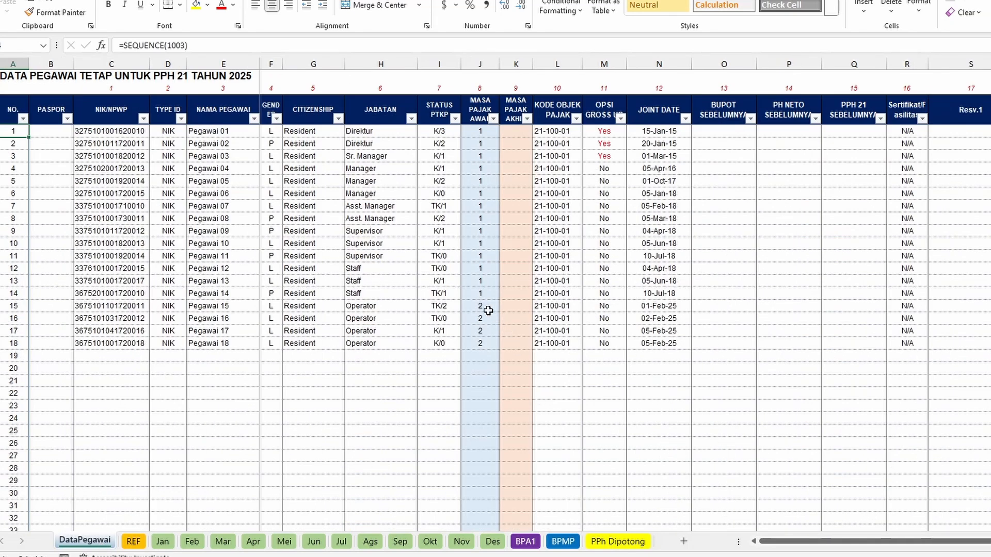
left_click_drag(485, 308, 482, 340)
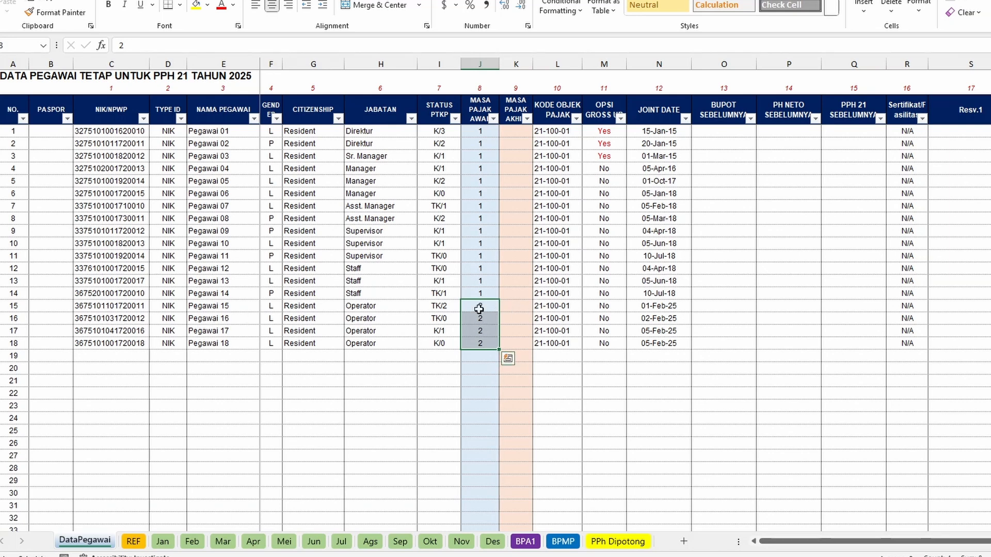
left_click(192, 542)
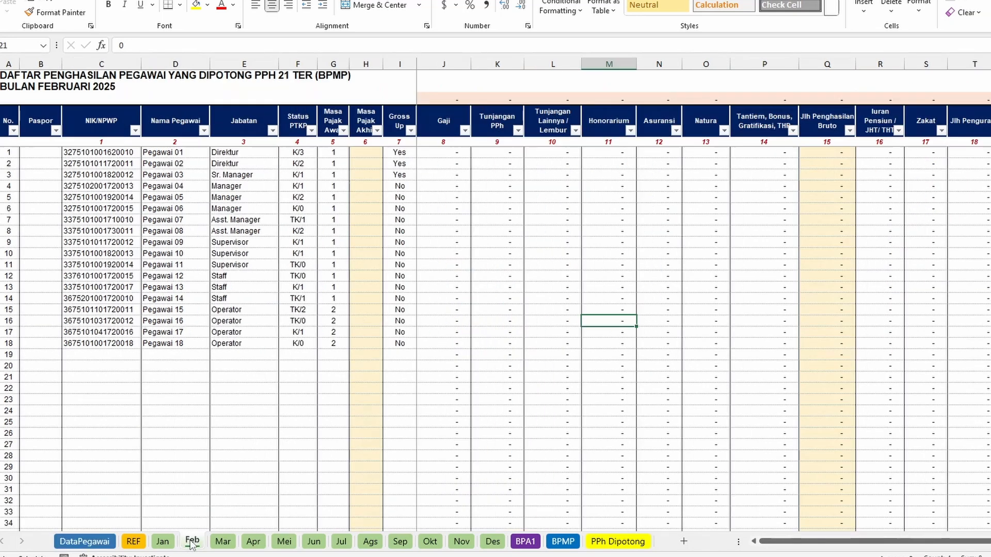
left_click(164, 542)
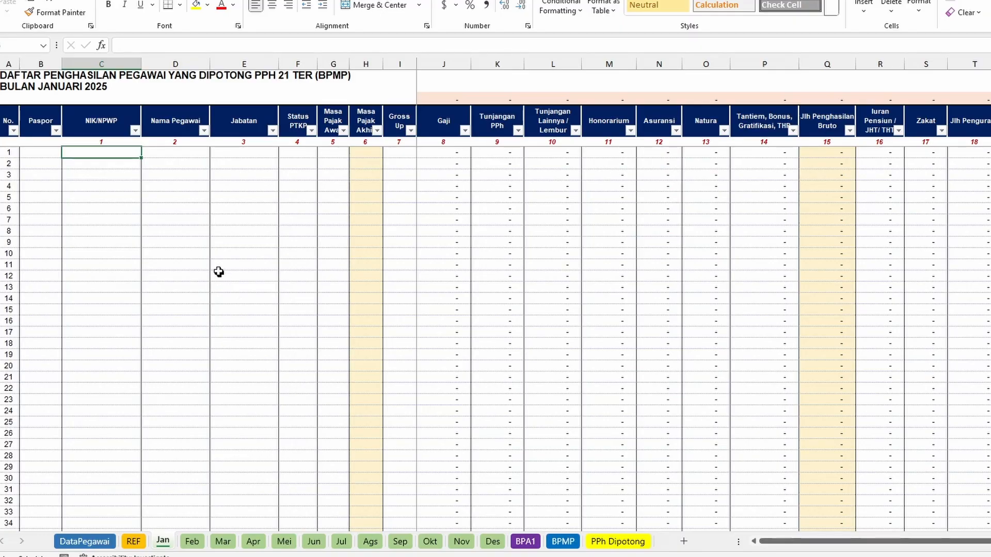
left_click(214, 196)
Begin a FILTER formula in cell C6 of the Jan sheet with the absolute range DataPegawai!$C$4:$C$1006 as its array.
left_click(113, 157)
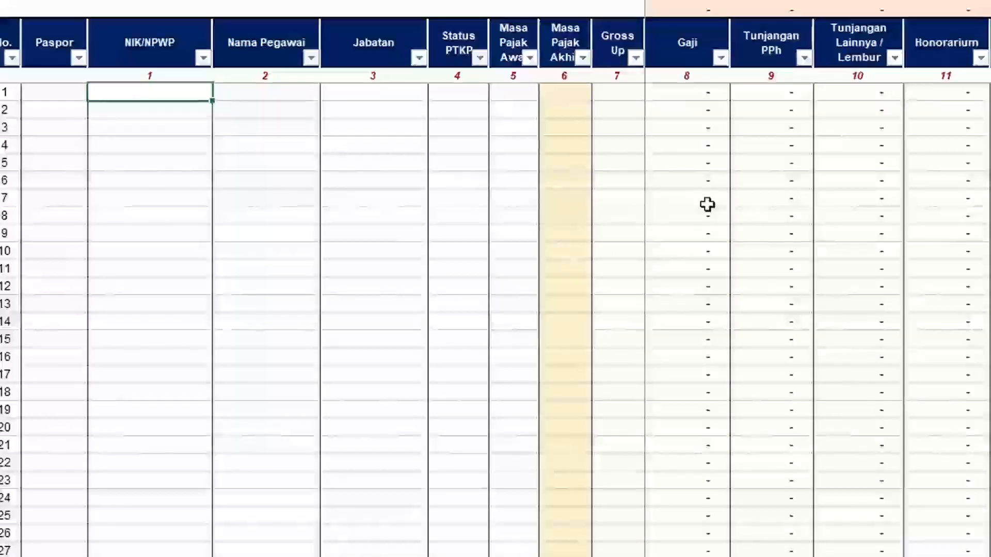
type("=folte")
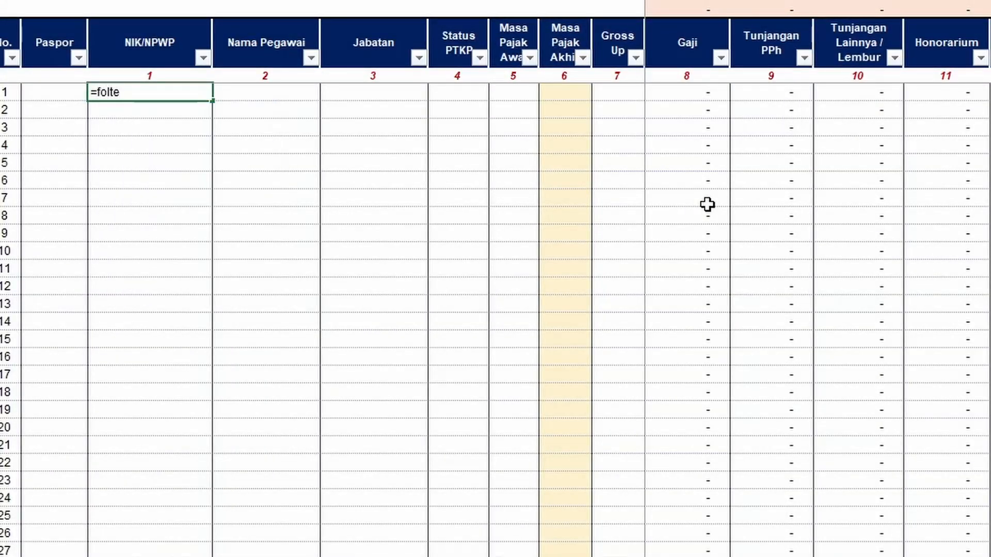
key("BackSpace")
key("BackSpace")
key("BackSpace")
key("BackSpace")
type("o")
key("BackSpace")
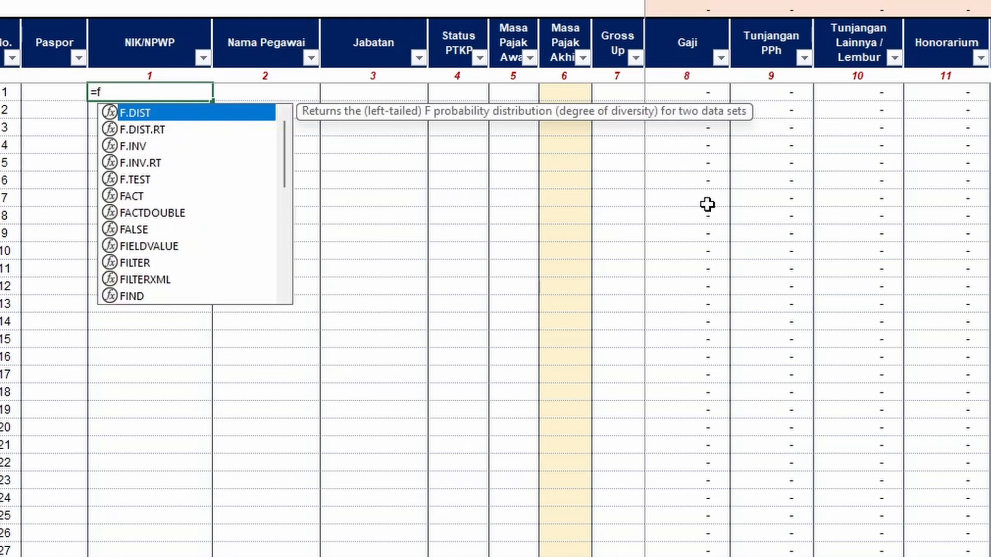
type("il")
key("Tab")
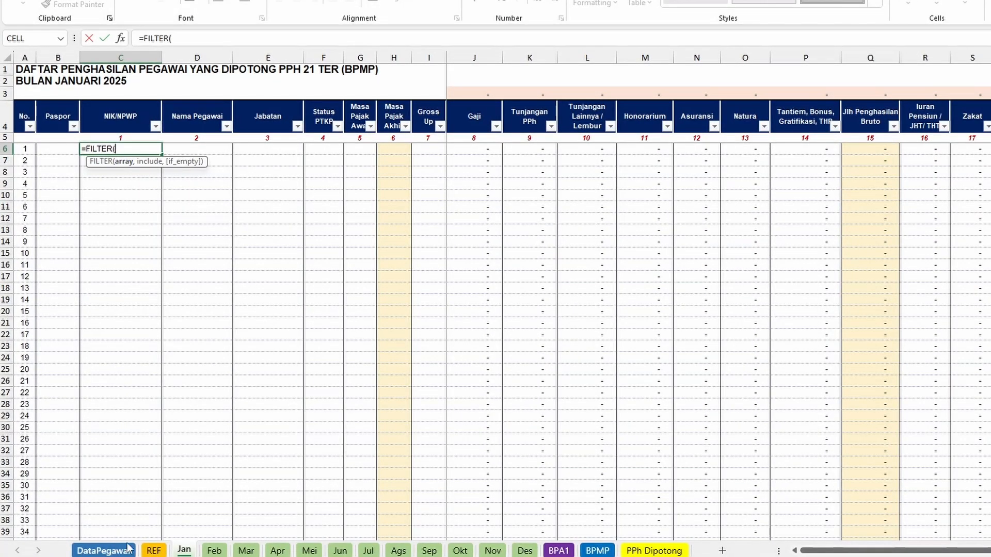
left_click(104, 550)
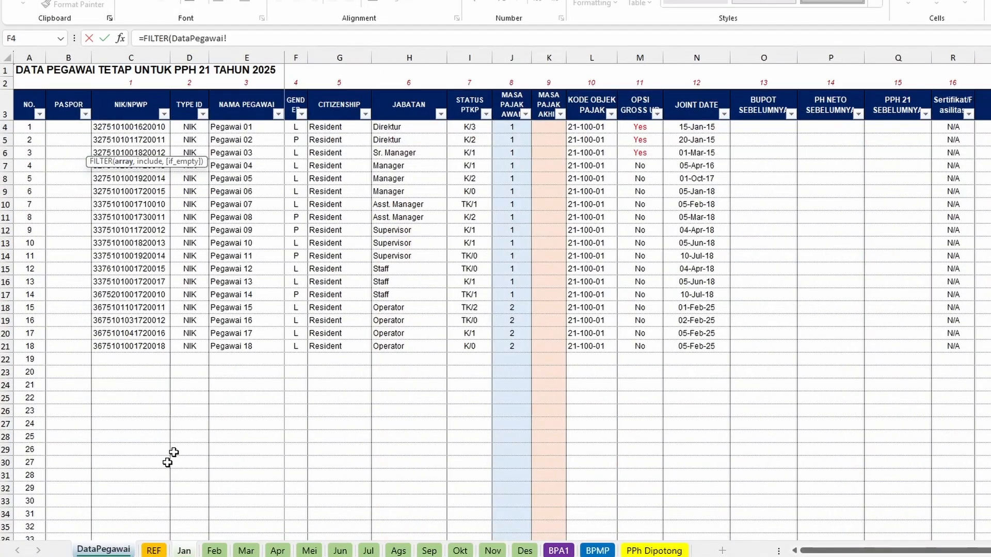
left_click(134, 131)
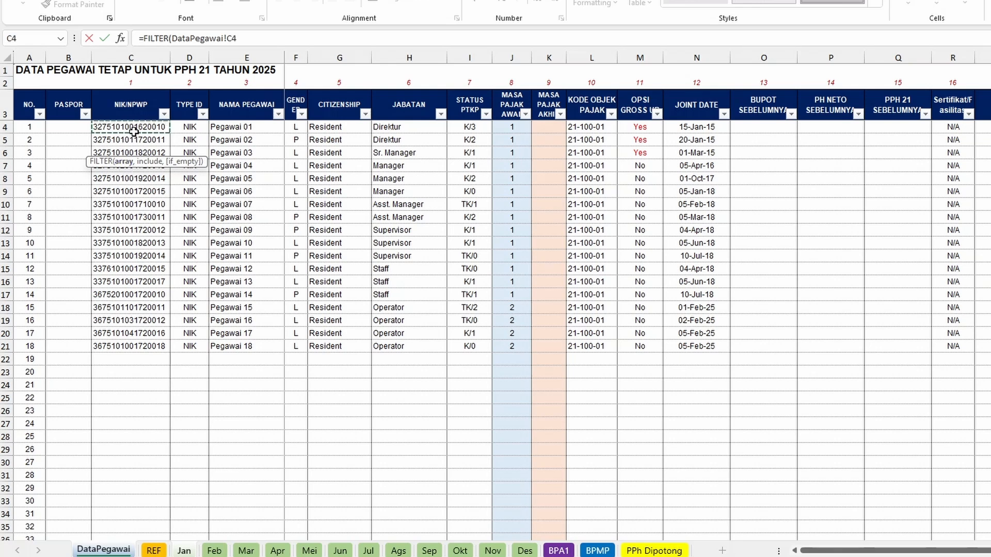
key("ctrl+shift+Down")
key("ctrl+shift+Down")
key("shift+Up")
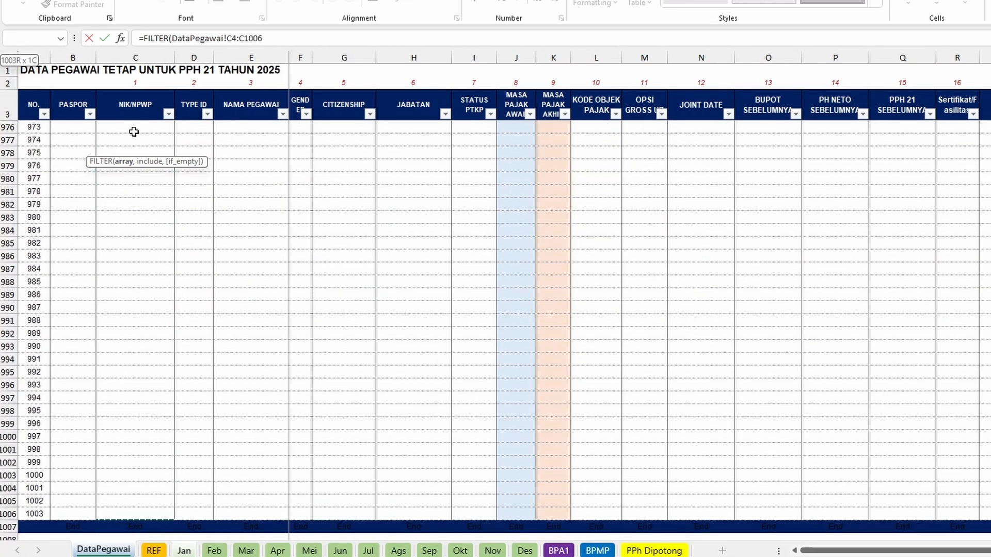
key("F4")
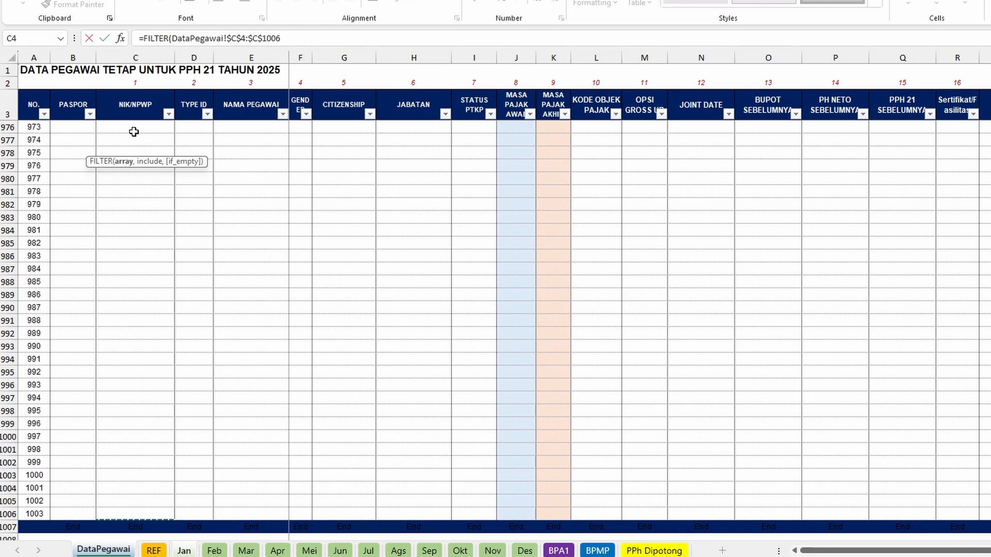
type(",")
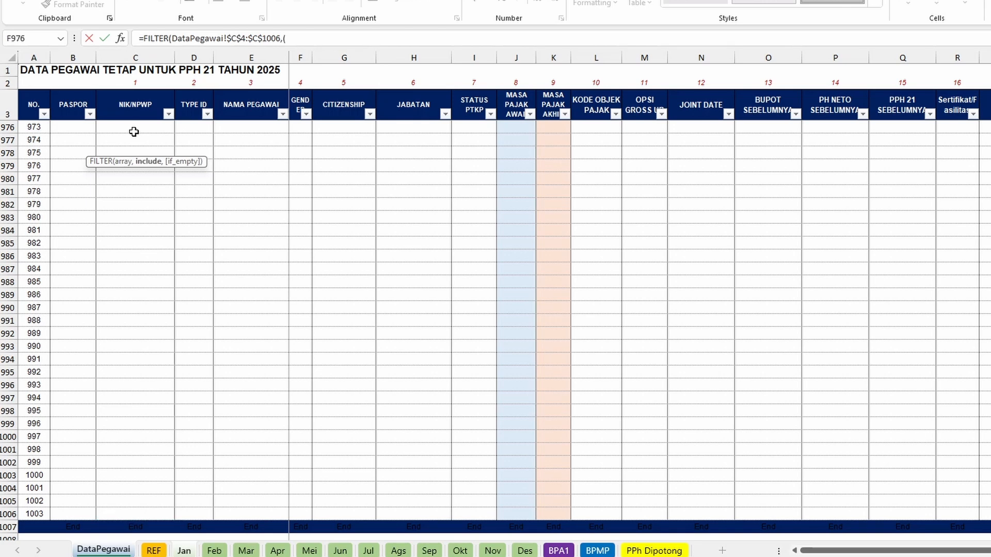
Add a first filter condition comparing DataPegawai!$J$4:$J$1006 as less than or equal to the month number in Jan!V1.
type("(")
scroll(477, 169, "up", 3)
left_click(519, 159)
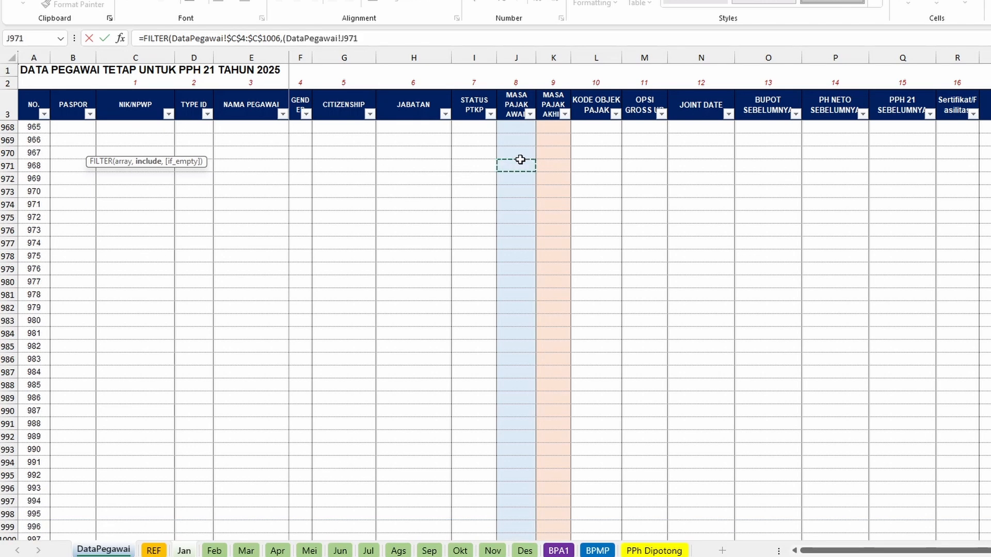
key("ctrl+Up")
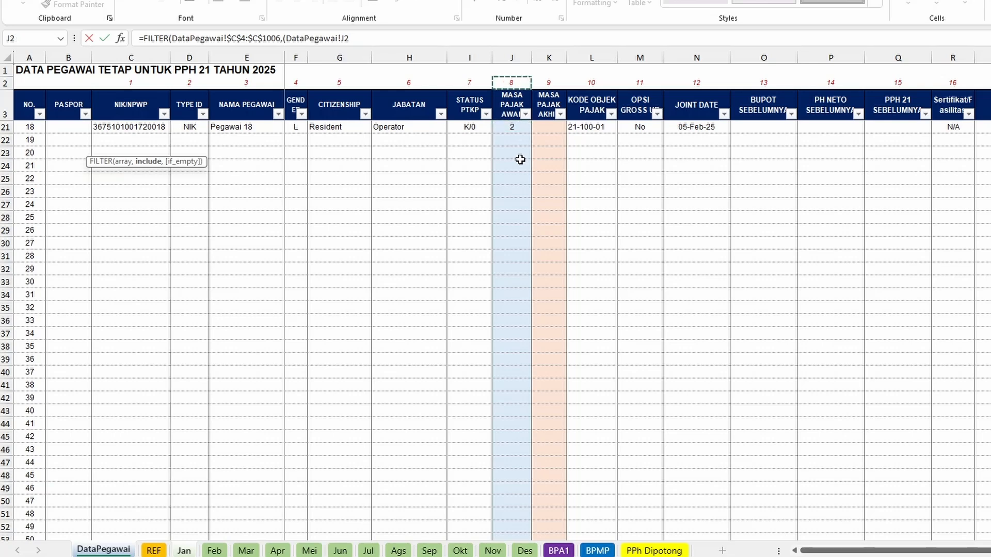
key("ctrl+Up")
key("ctrl+shift+Down")
key("ctrl+shift+Down")
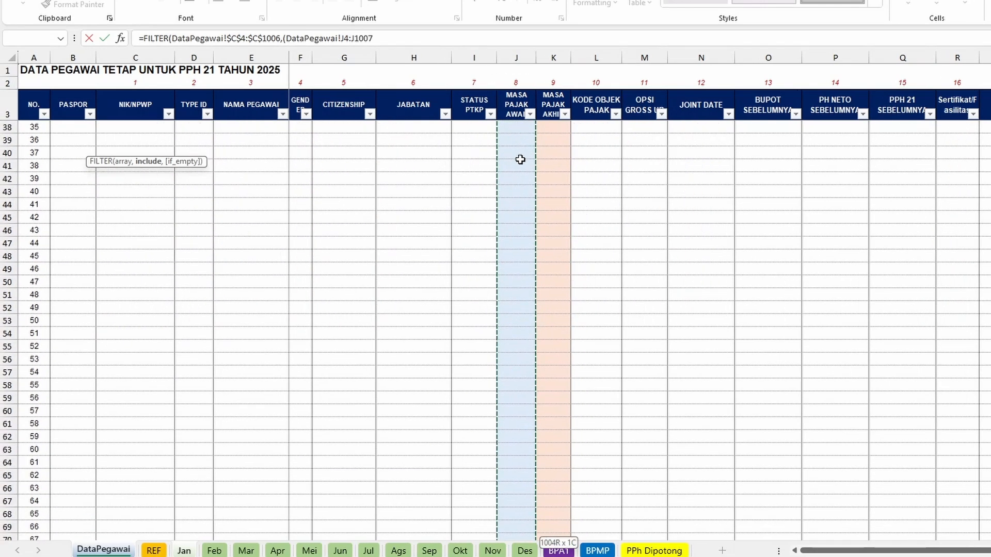
key("shift+Up")
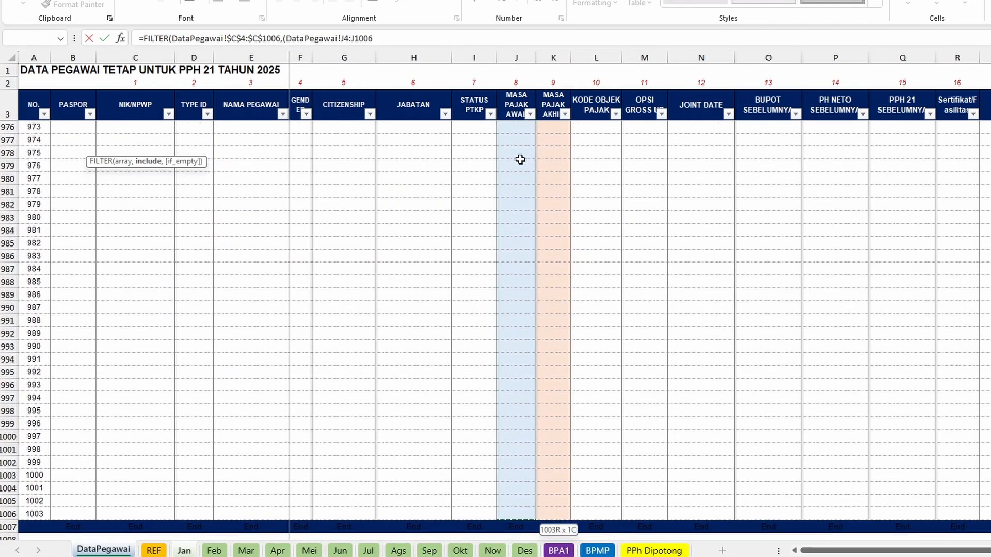
key("F4")
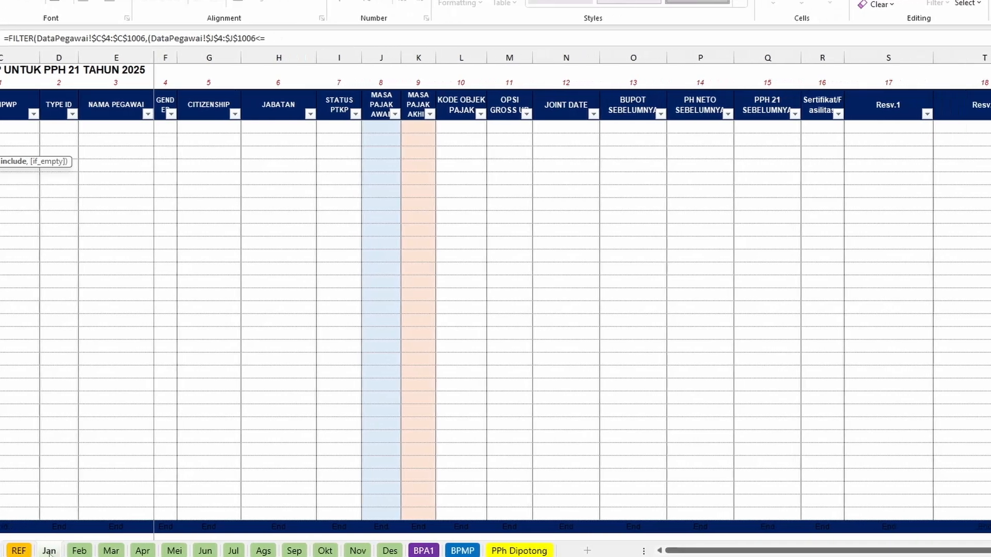
left_click(83, 551)
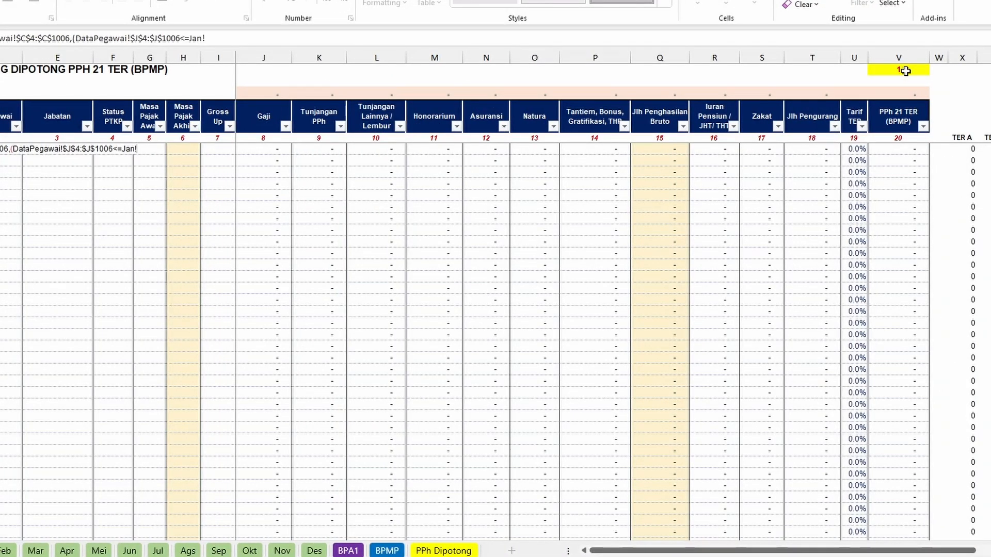
left_click(904, 71)
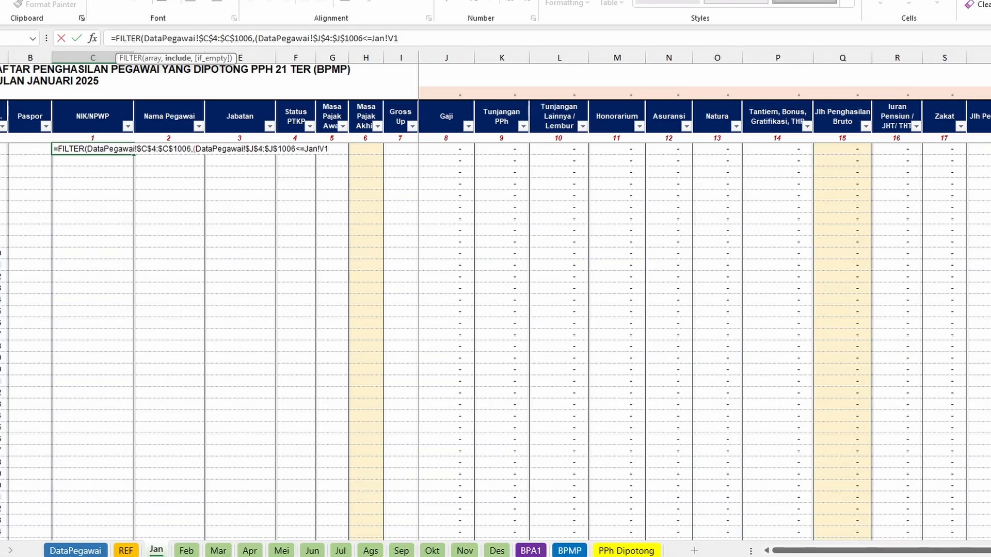
Shorten the Jan!V1 reference in the first condition to JV1 and close the condition's parenthesis.
key("BackSpace")
key("BackSpace")
key("BackSpace")
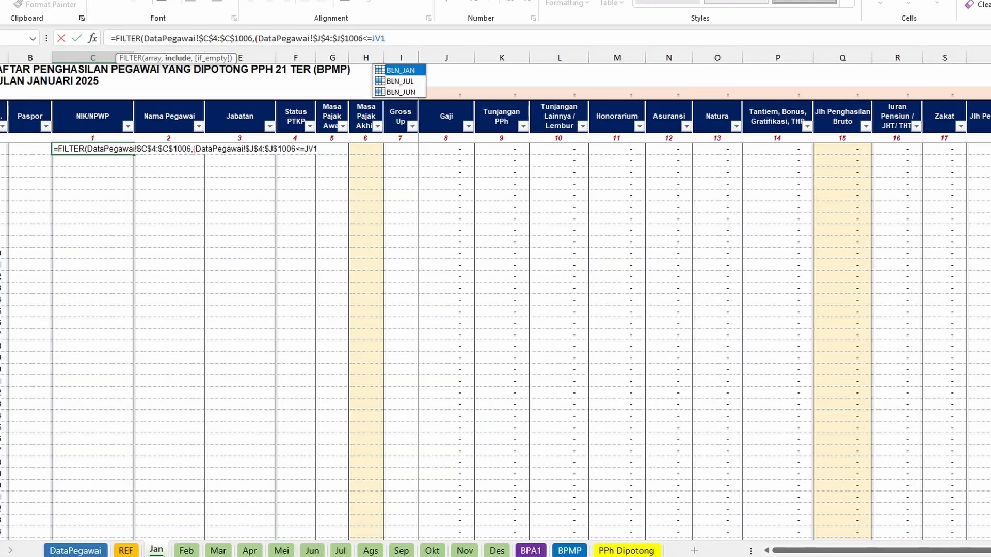
key("BackSpace")
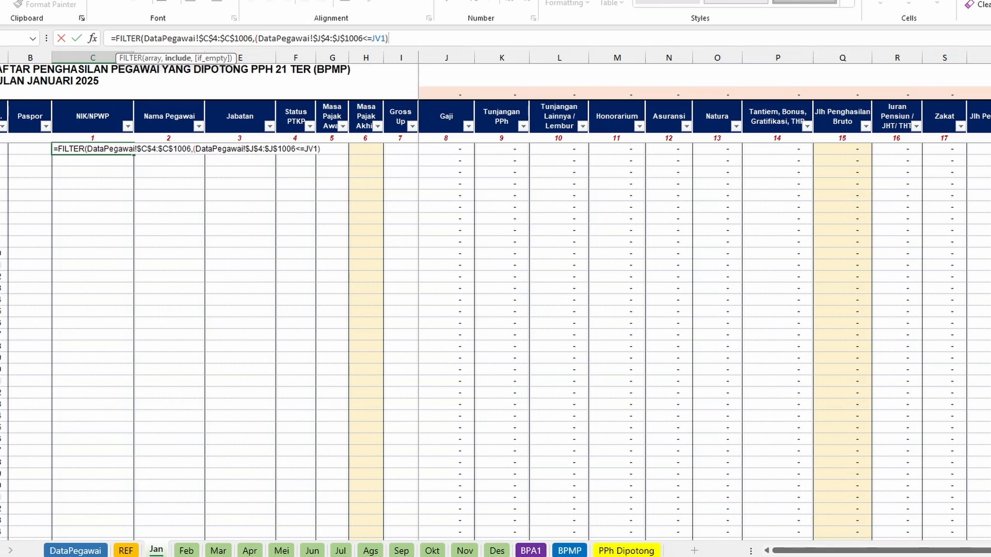
Multiply the first condition by a second one that uses the absolute range DataPegawai!$J$4:$J$1006.
type("*")
left_click(88, 552)
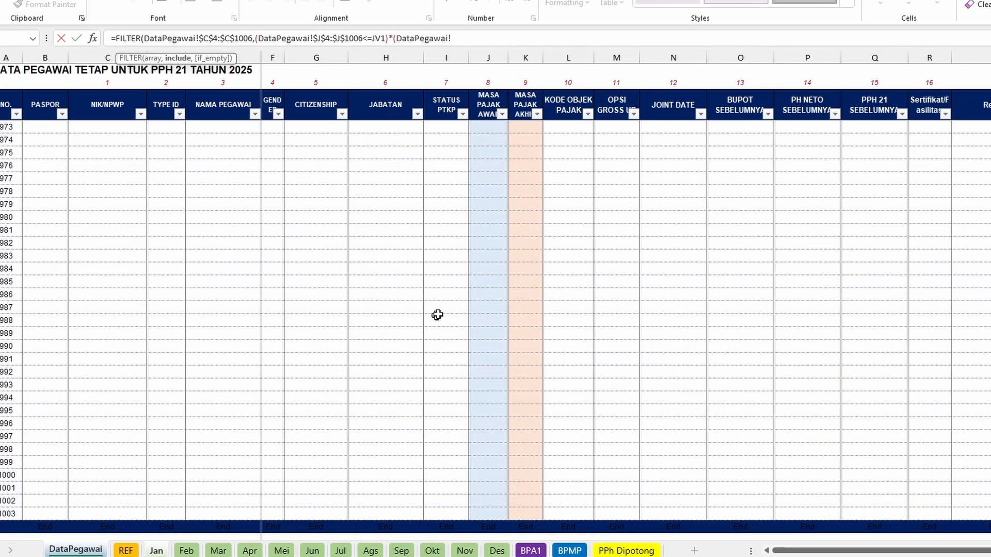
left_click(478, 297)
key("ctrl+Up")
key("Down")
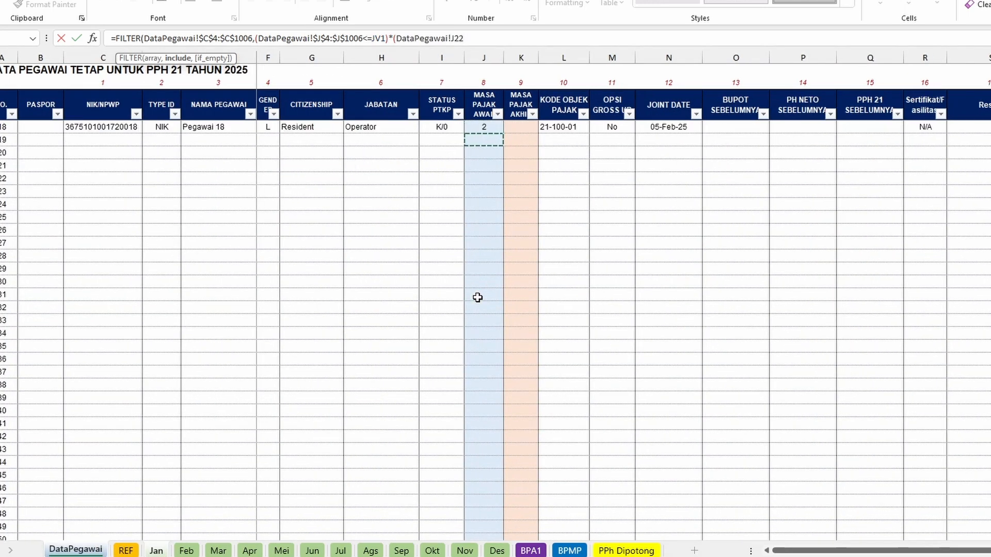
key("ctrl+Up")
key("ctrl+Up")
key("Down")
key("Down")
key("ctrl+shift+Down")
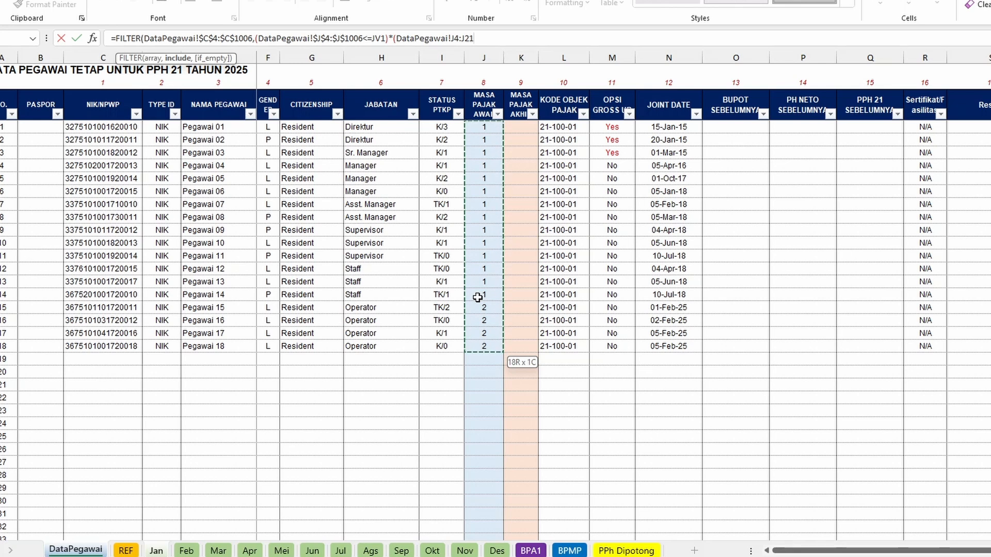
key("ctrl+shift+Down")
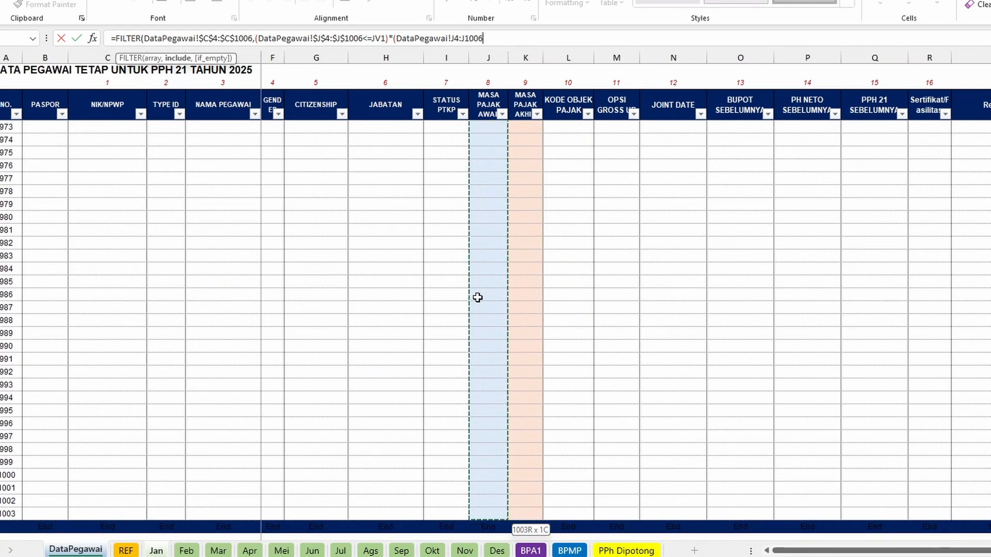
key("F4")
Complete the second condition with <>"" and enter the FILTER formula in the first NIK/NPWP cell.
type("<>")
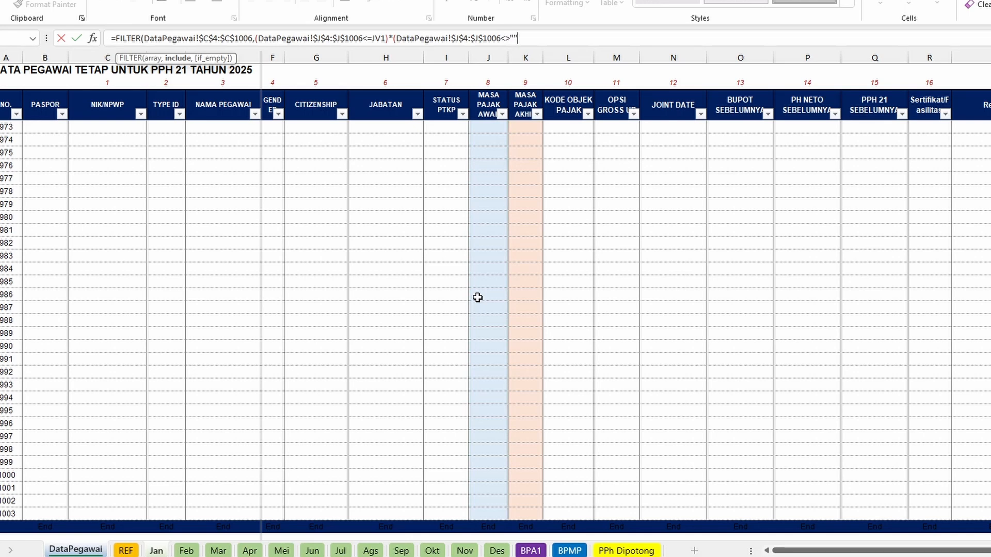
type("\"\"))")
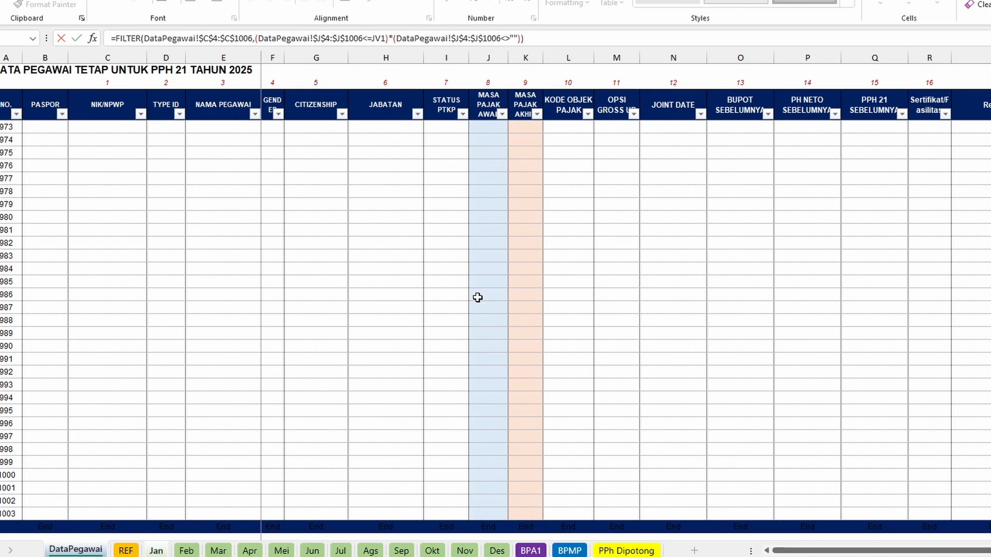
key("Return")
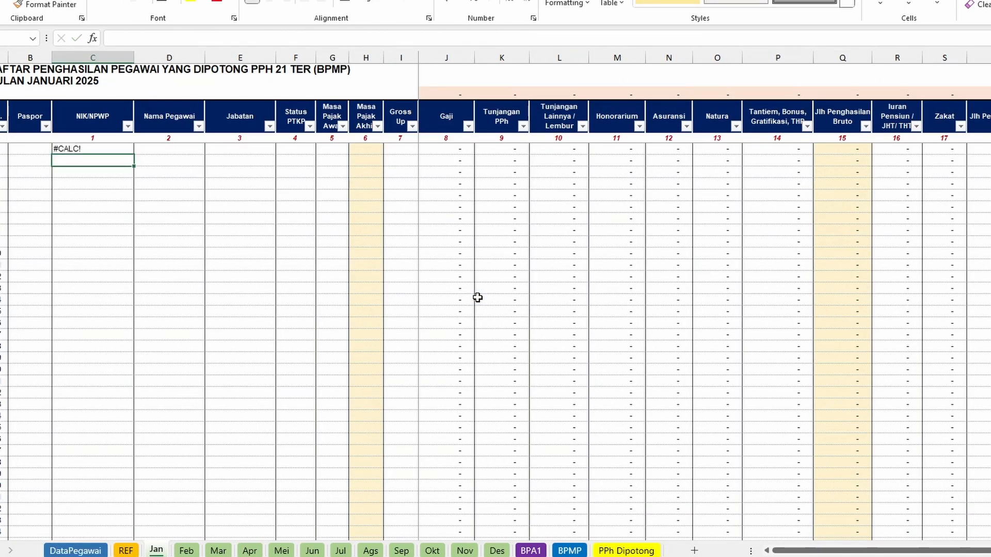
left_click(111, 150)
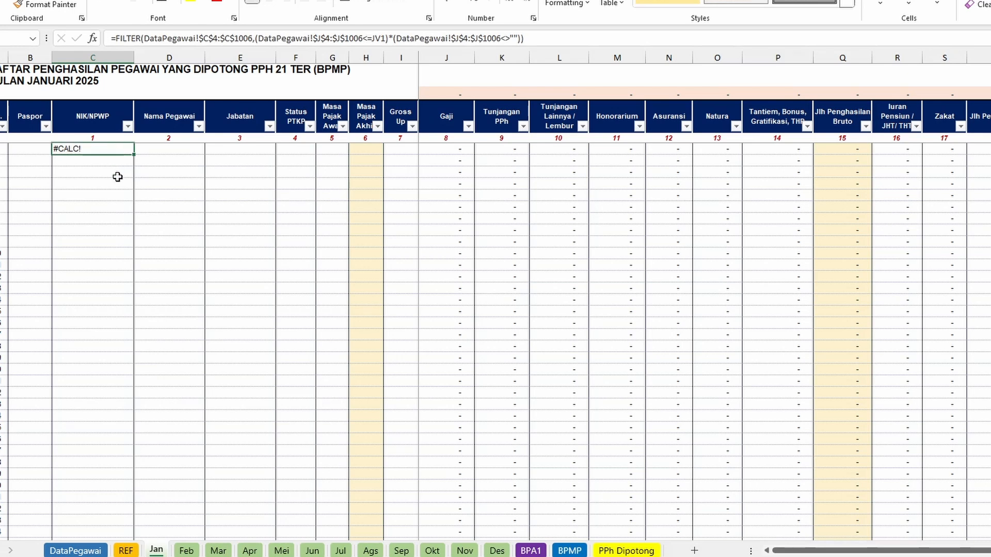
Begin a new FILTER formula in the first NIK/NPWP cell of the Jan sheet, replacing the existing one.
left_click(117, 176)
left_click(123, 151)
type("=filte")
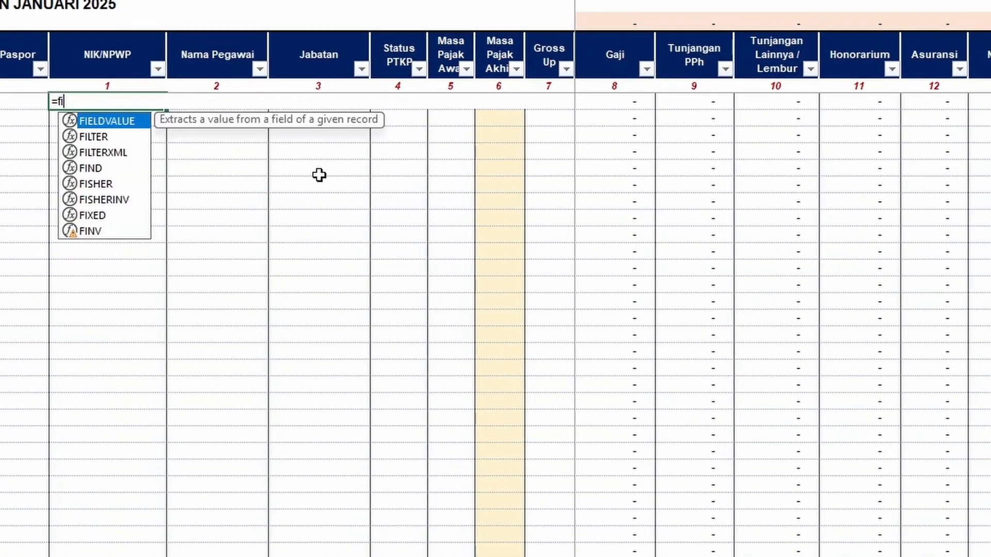
key("Tab")
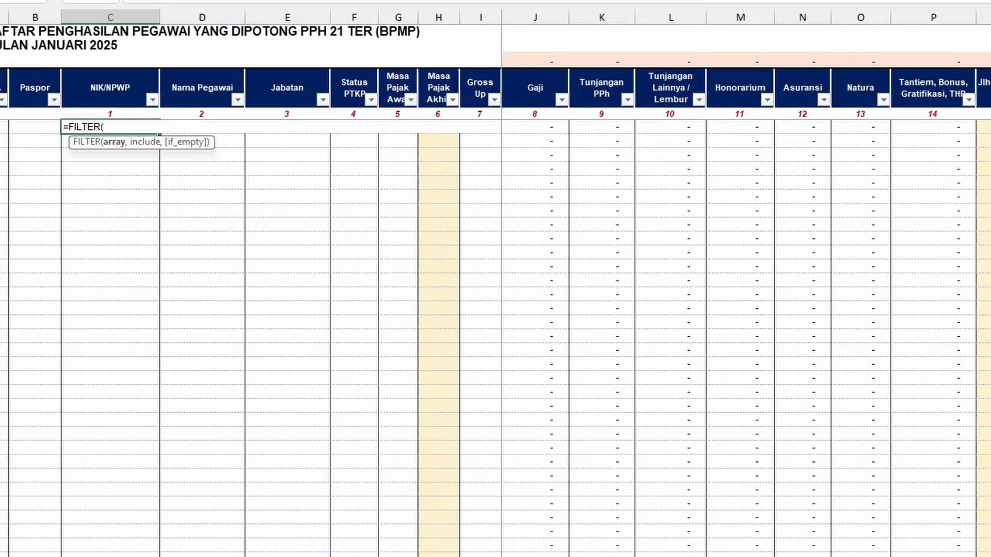
Set the FILTER array to the absolute NIK/NPWP range DataPegawai!$C$4:$C$1006 and continue to the include argument.
left_click(93, 545)
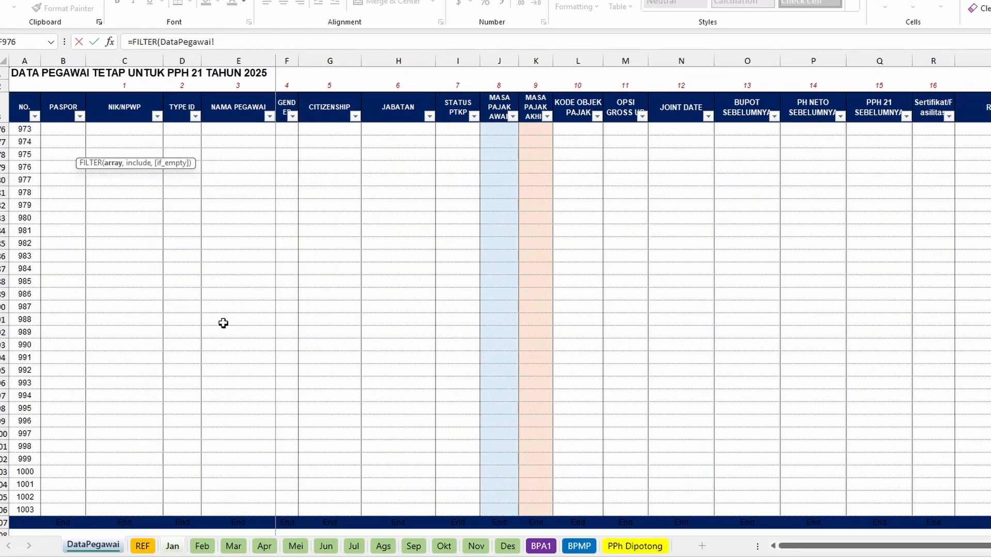
left_click(222, 320)
key("ctrl+Up")
key("ctrl+Up")
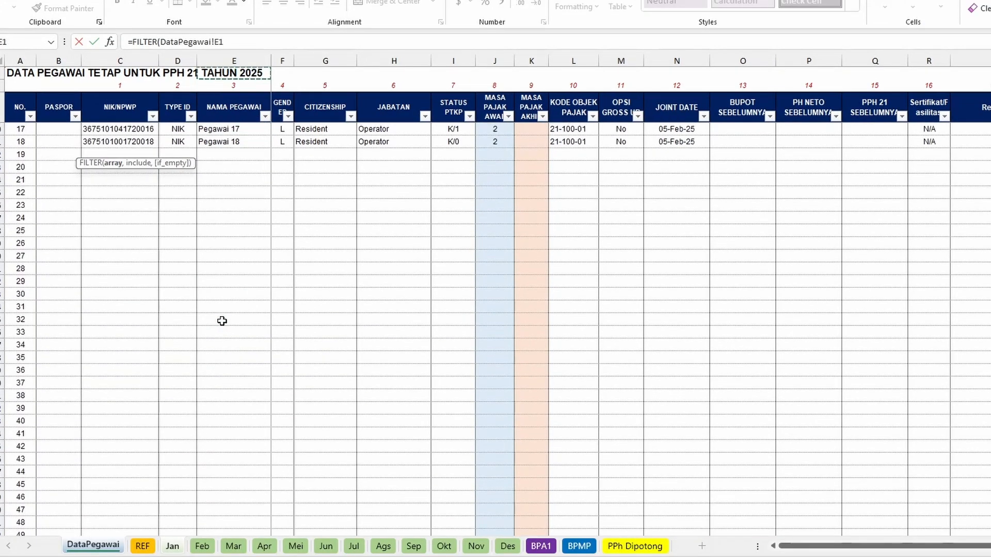
key("Left")
key("Left")
key("Down")
key("Down")
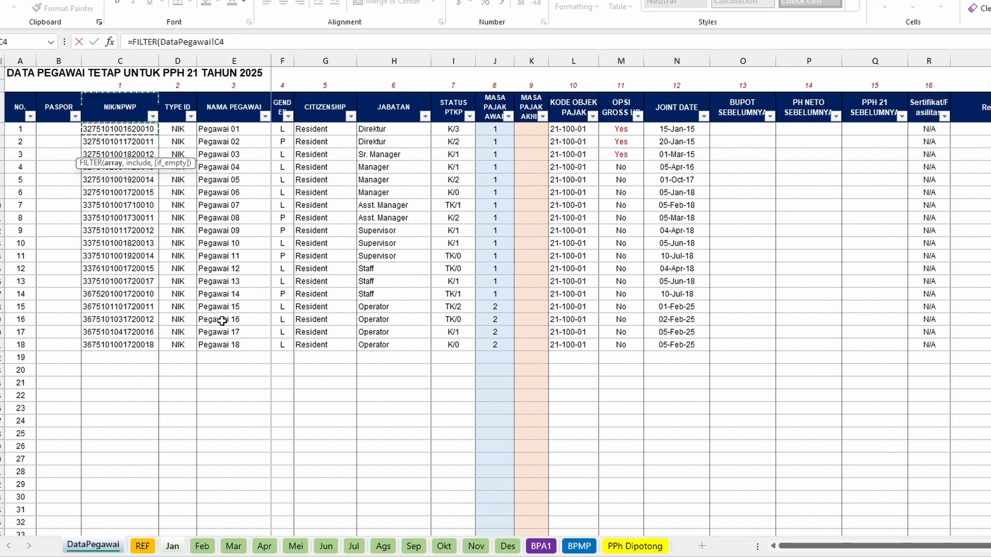
key("ctrl+shift+Down")
key("ctrl+shift+Down")
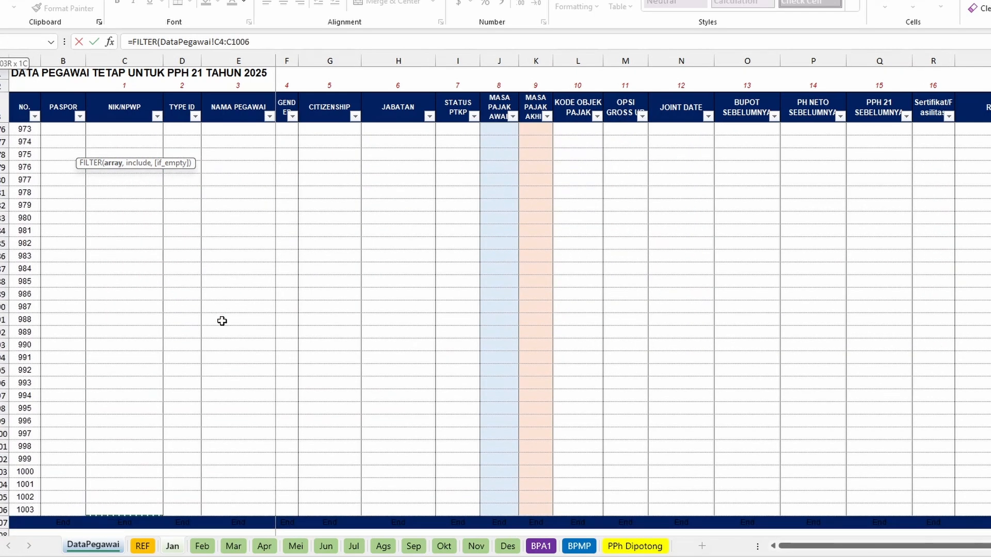
key("F4")
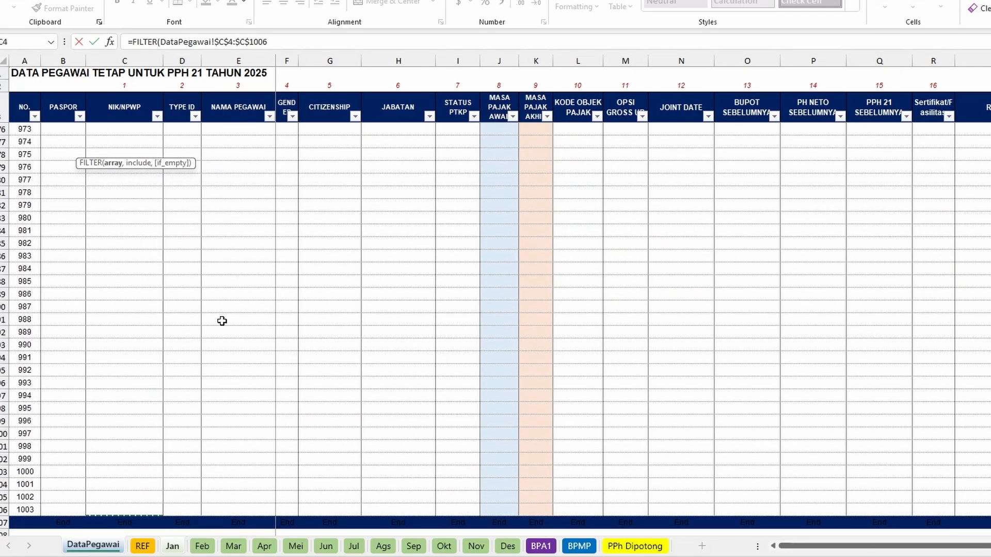
type(",")
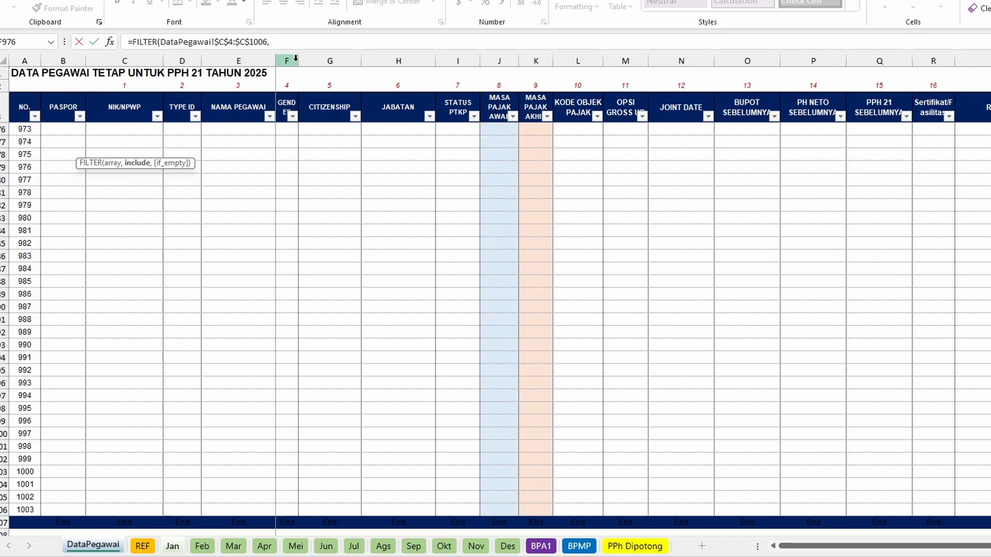
Open the first filter condition in parentheses with the absolute Masa Pajak Awal range DataPegawai!$J$4:$J$1006.
left_click(289, 42)
type("(")
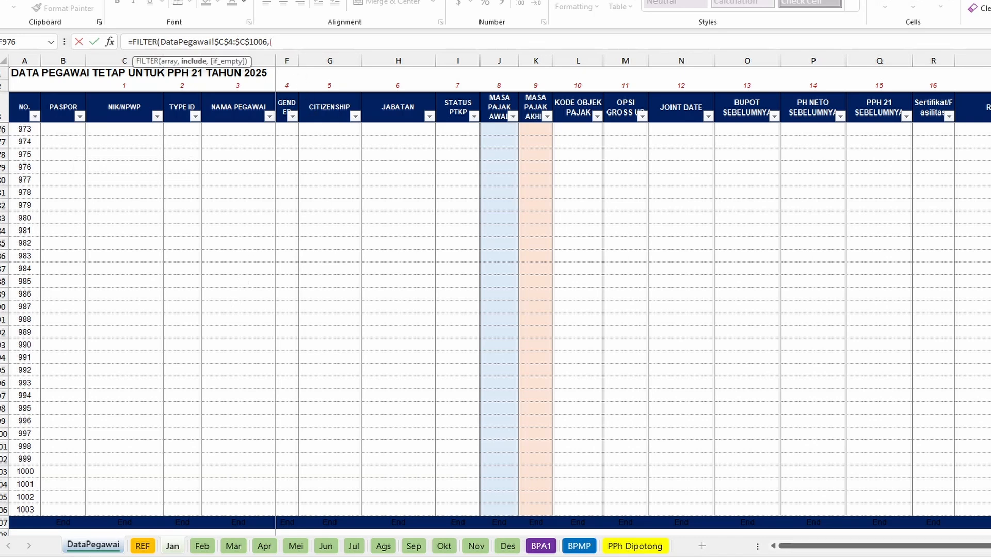
left_click(510, 178)
key("ctrl+Up")
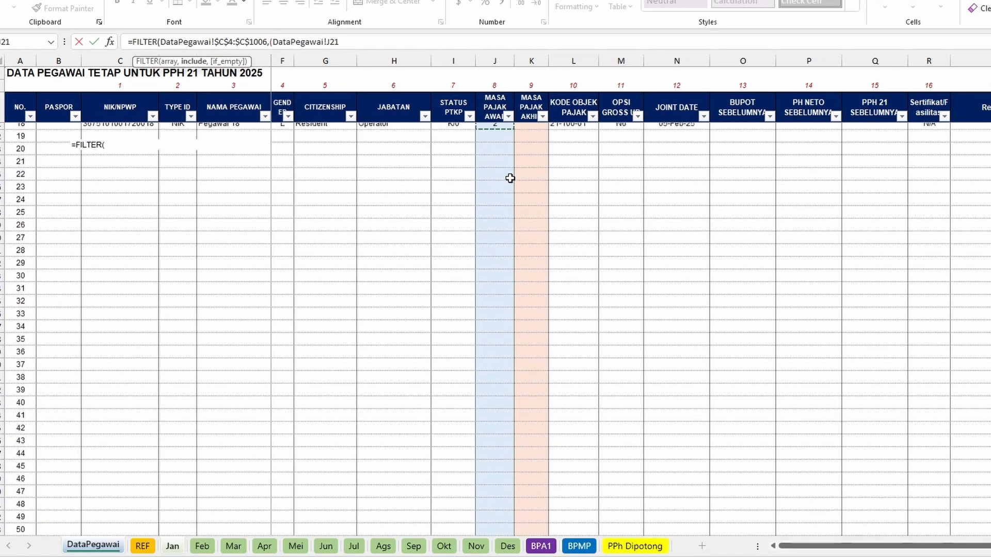
key("Down")
key("ctrl+Up")
key("ctrl+Up")
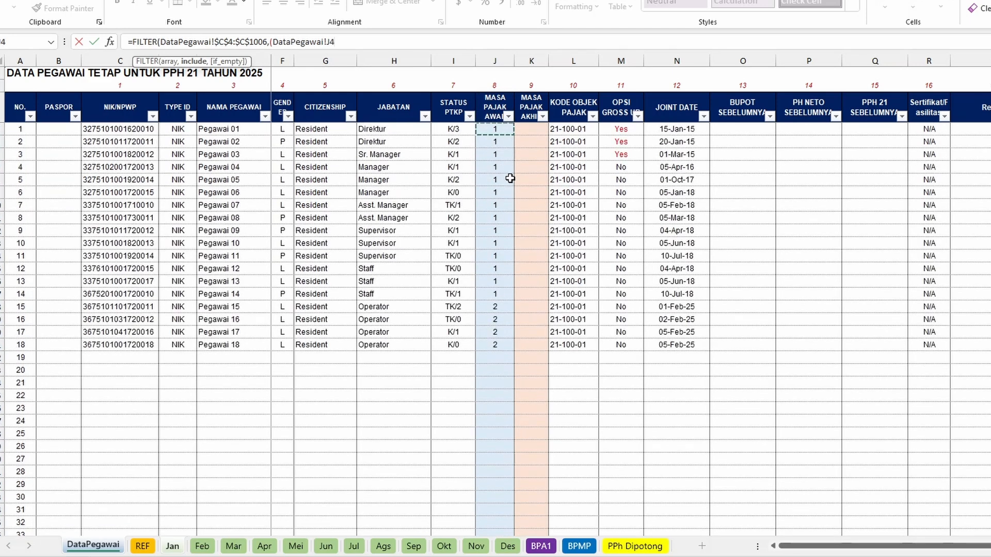
key("ctrl+shift+Down")
key("ctrl+shift+Down")
key("shift+Up")
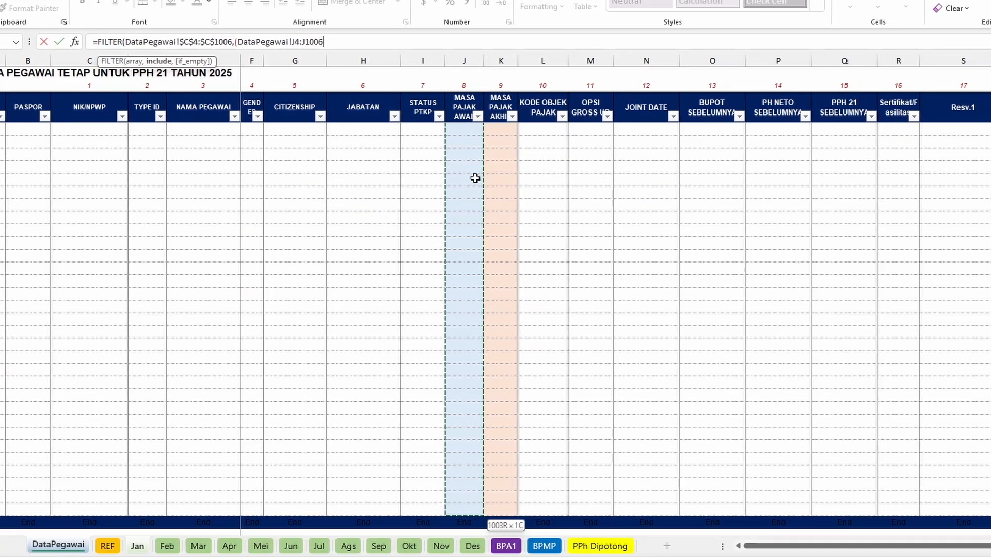
key("F4")
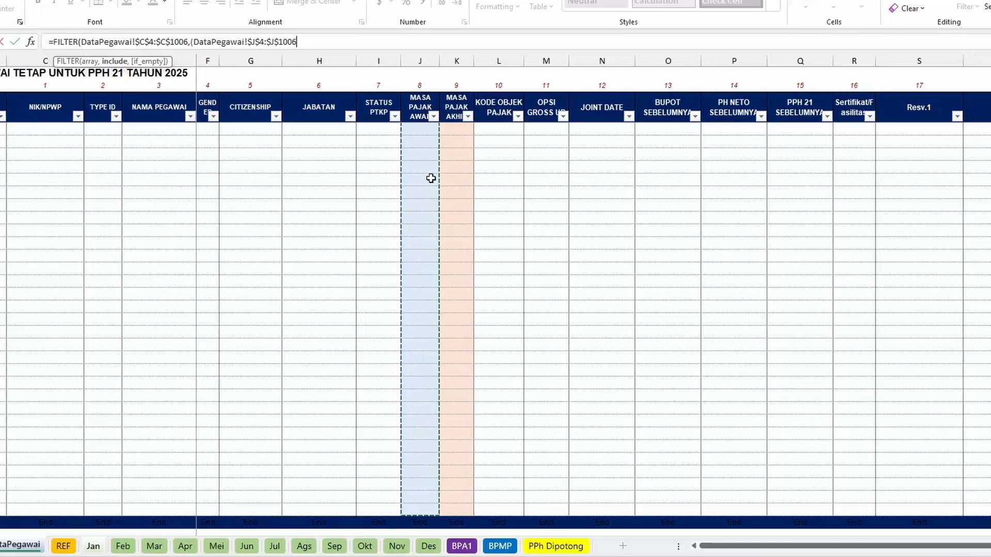
Compare the first condition's range as less than or equal to the month number in Jan!V1.
type("<=")
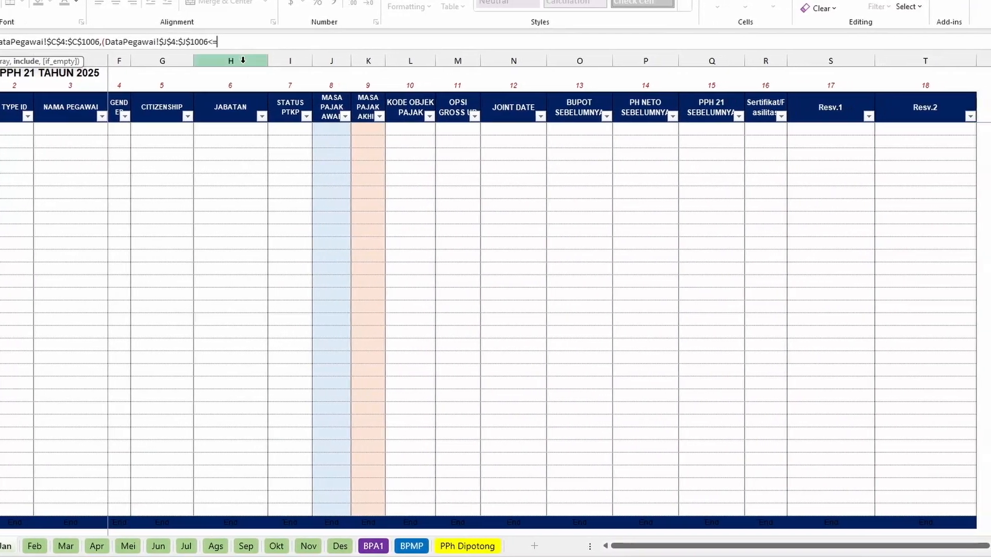
left_click(1, 546)
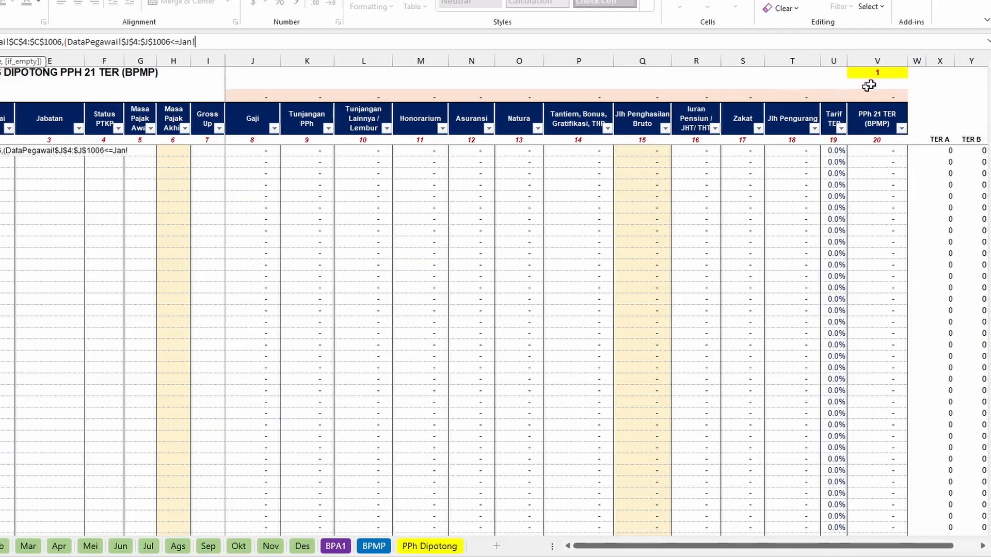
left_click(876, 75)
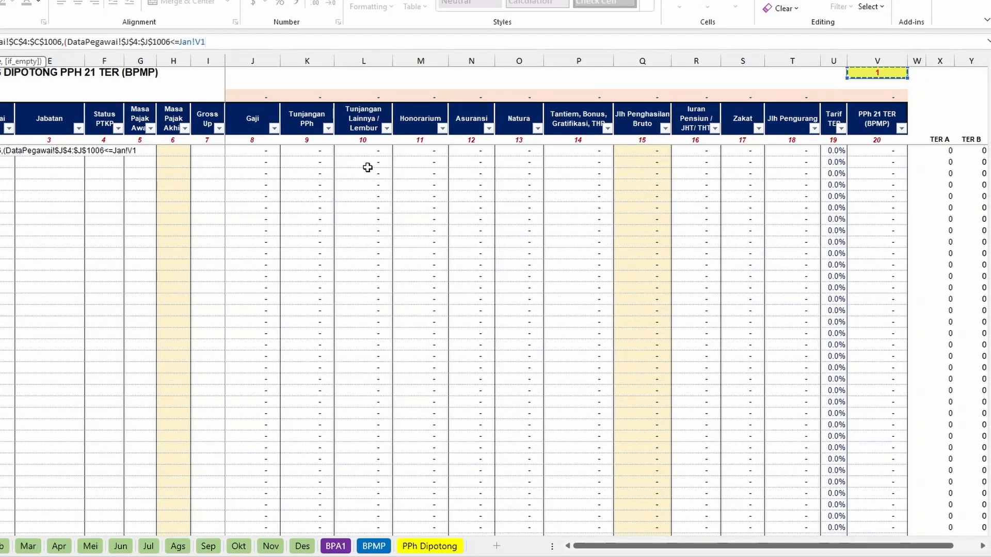
Close the first condition and multiply it by a second one that uses the absolute range DataPegawai!$J$4:$J$1006.
type(")*(")
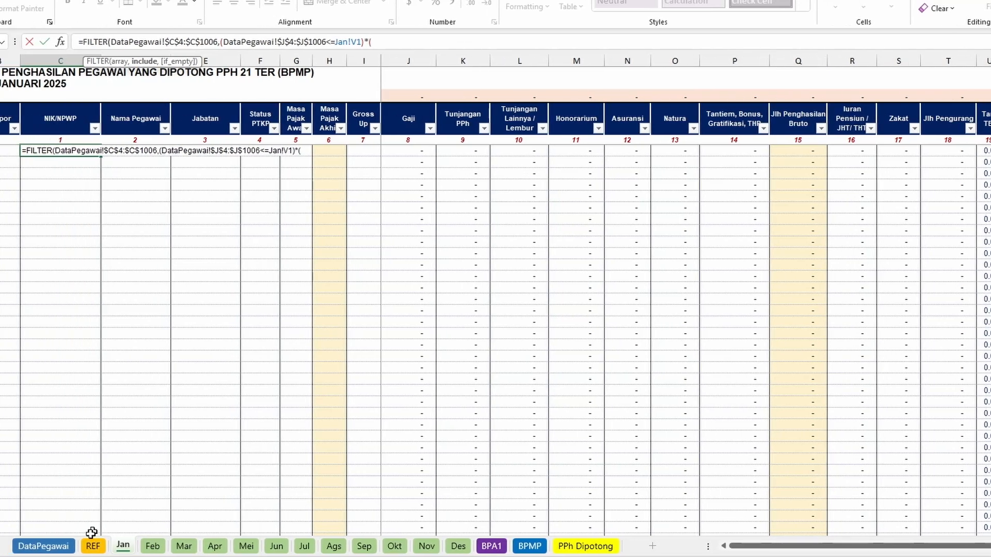
left_click(87, 547)
left_click(491, 281)
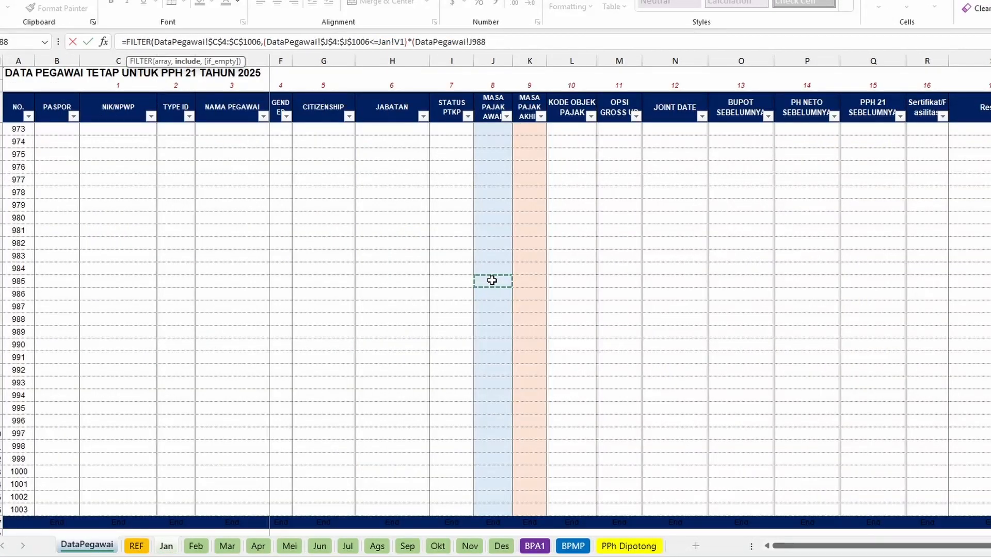
key("ctrl+Up")
key("ctrl+Up")
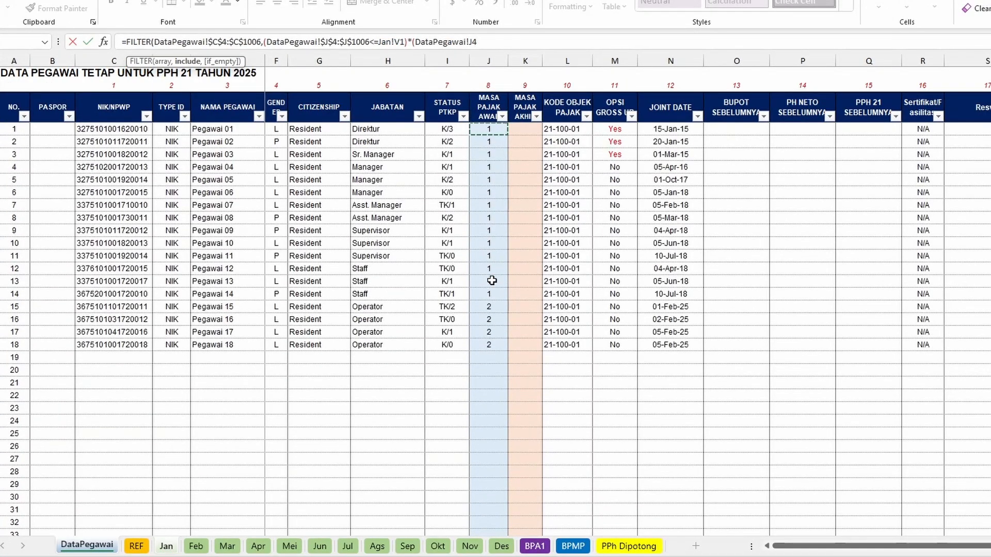
key("ctrl+shift+Down")
key("ctrl+shift+Down")
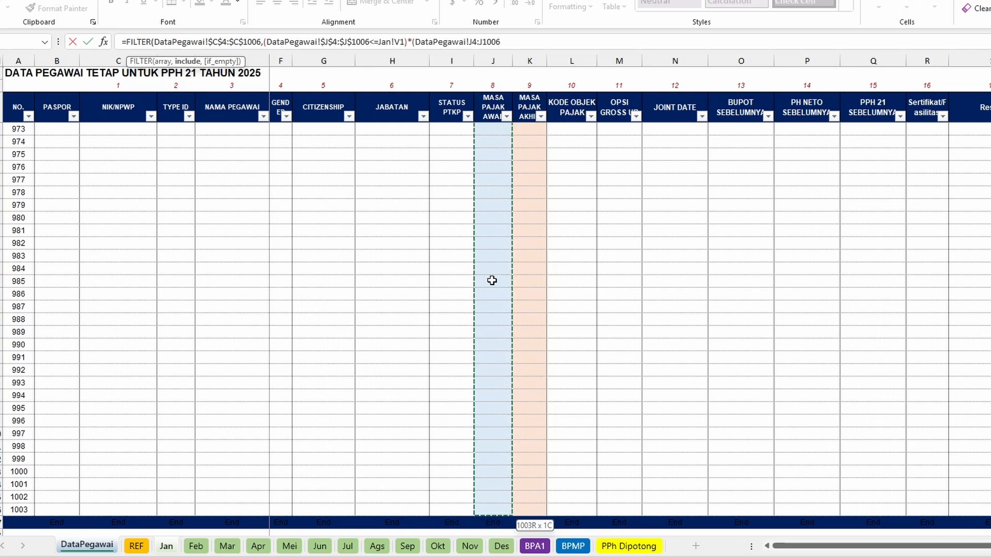
key("F4")
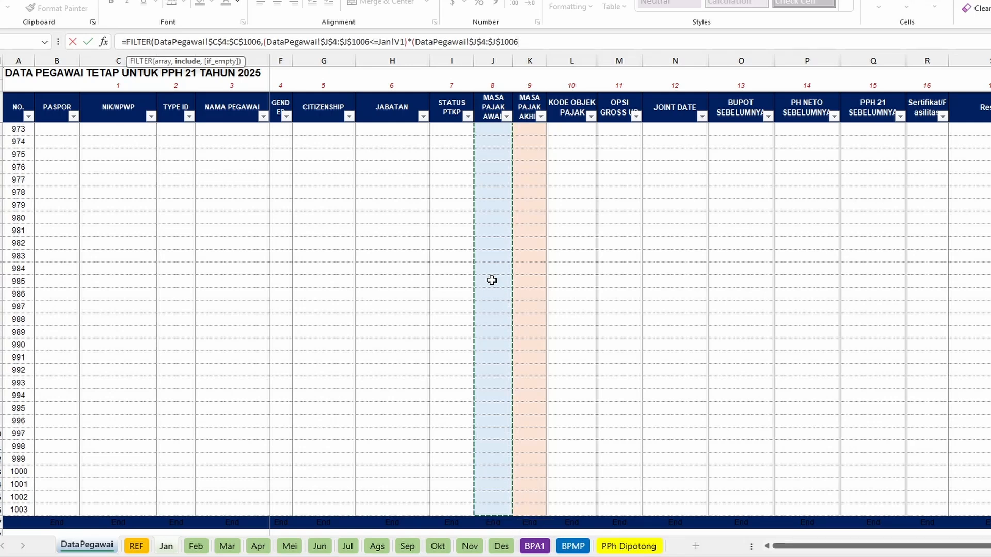
Complete the second condition with <>"" and enter the FILTER formula, accepting the proposed parenthesis correction.
type("<>")
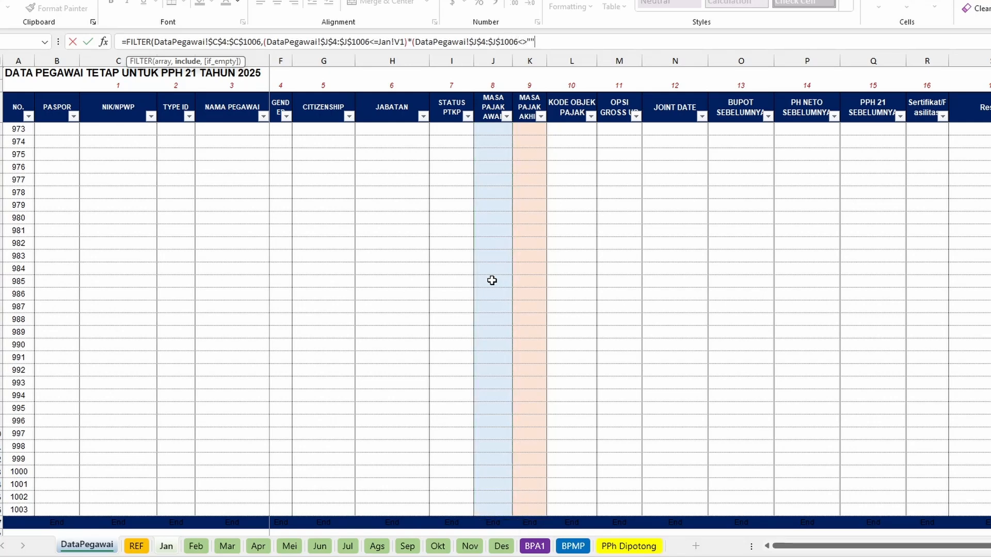
key("Return")
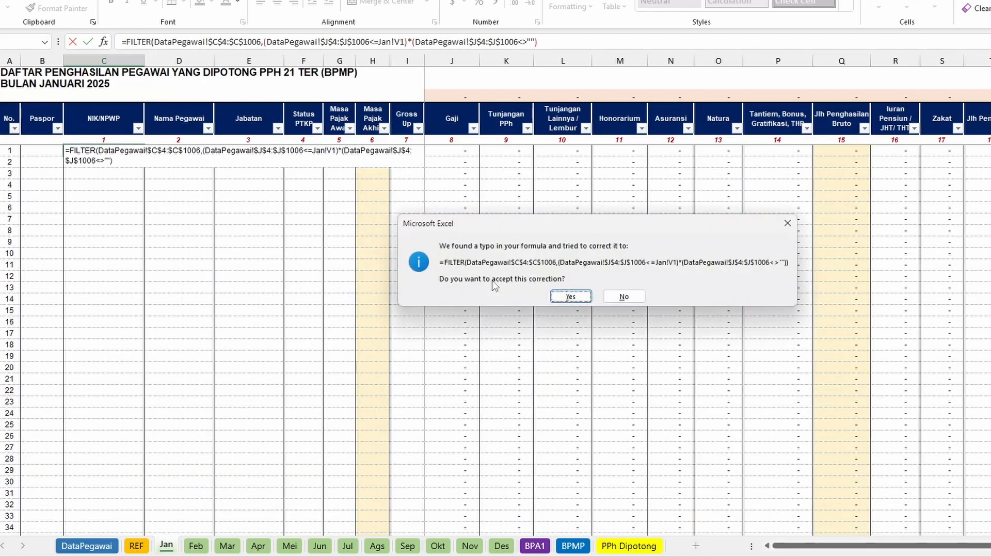
key("Return")
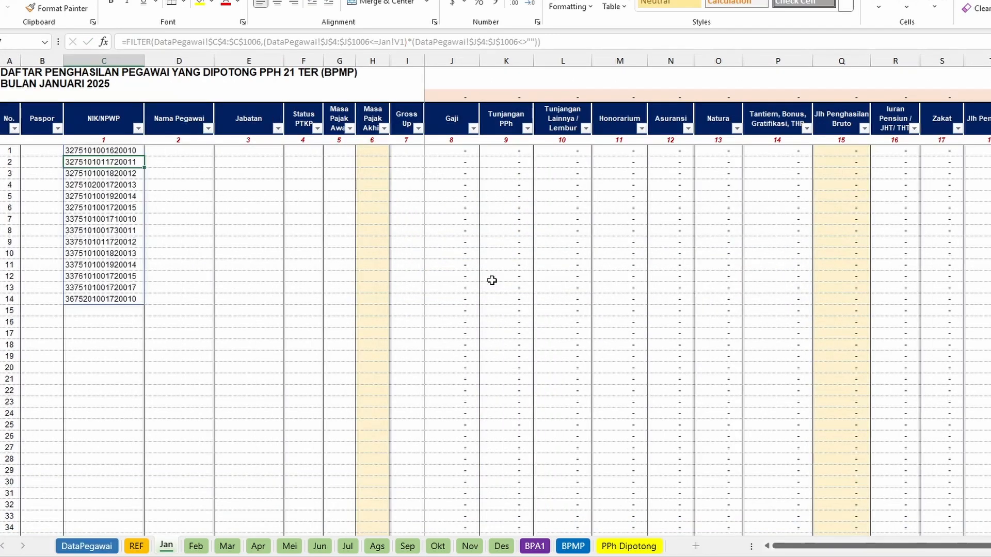
Examine the filtered NIK/NPWP results by selecting rows 1 to 14 of the Jan sheet.
left_click(129, 151)
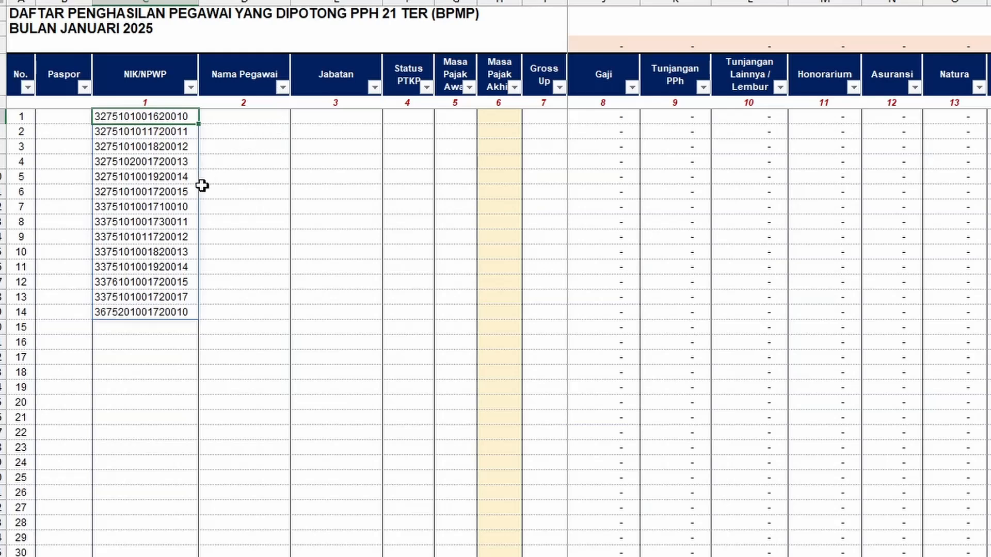
left_click(132, 285)
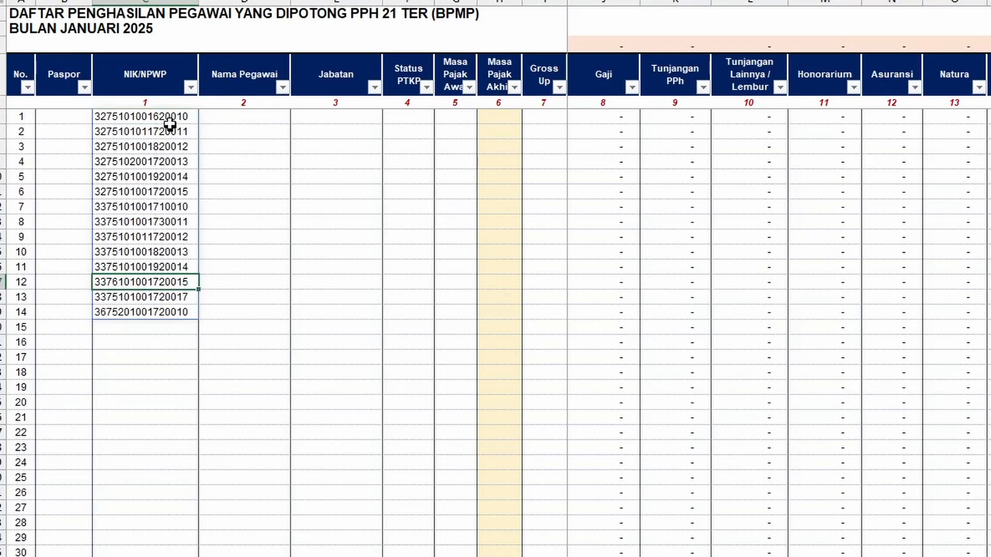
left_click_drag(168, 117, 155, 313)
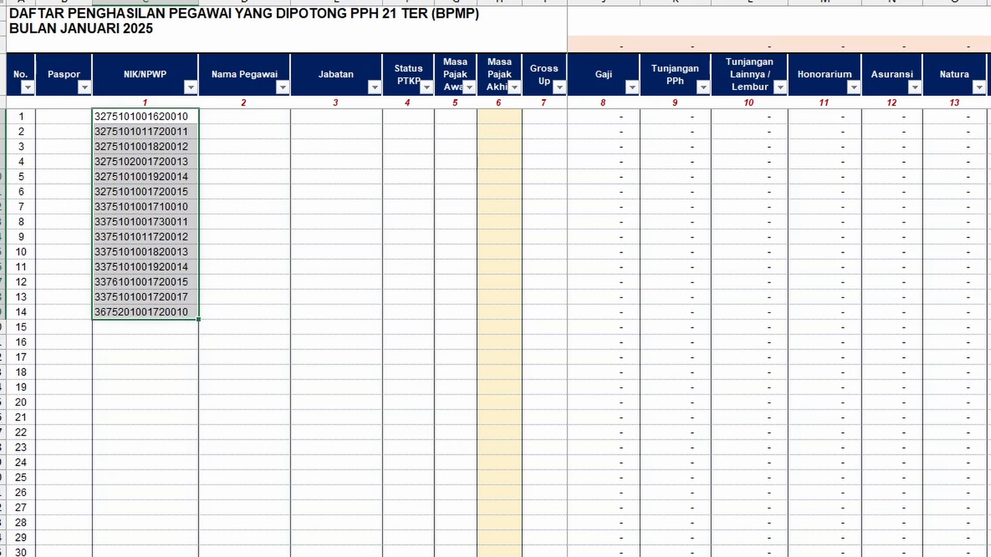
Check the filter against DataPegawai by selecting the Masa Pajak Awal values of employees 1 to 14.
left_click(196, 556)
scroll(624, 338, "up", 3)
left_click(646, 279)
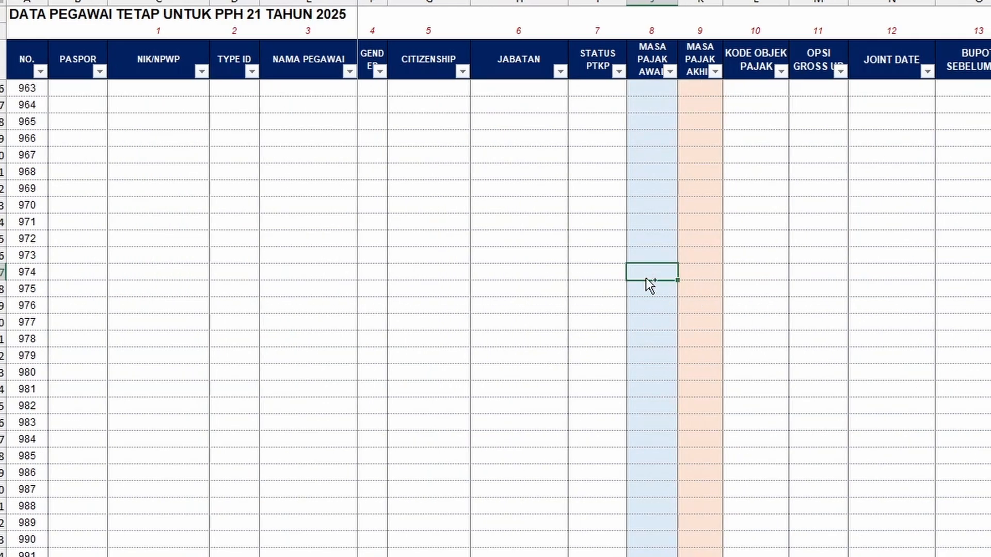
key("ctrl+Up")
key("ctrl+Up")
key("Down")
key("Down")
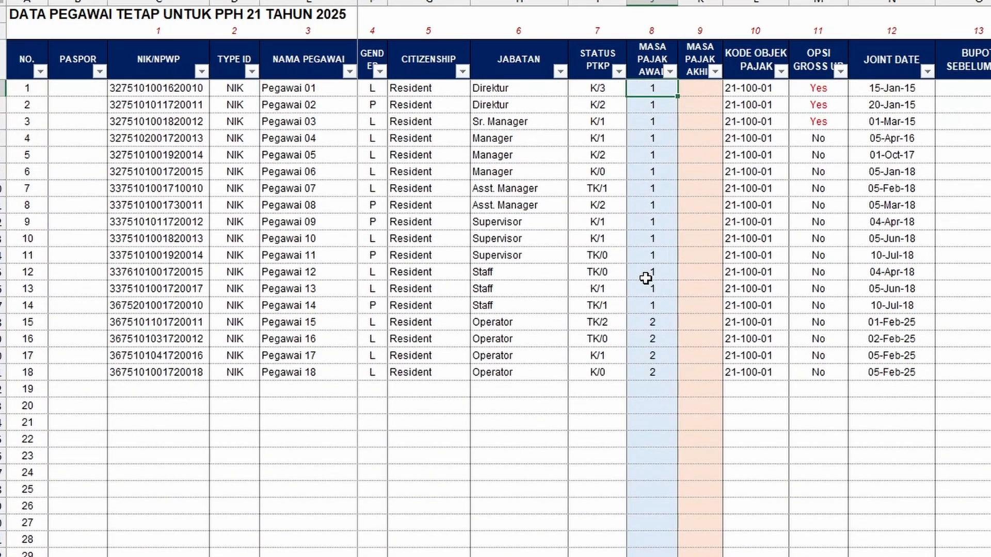
key("shift+Down")
key("shift+Down")
key("shift+Down")
key("shift+Down")
key("shift+Down")
key("shift+Down")
key("shift+Down")
key("shift+Down")
key("shift+Down")
key("shift+Down")
key("shift+Down")
key("shift+Down")
key("shift+Down")
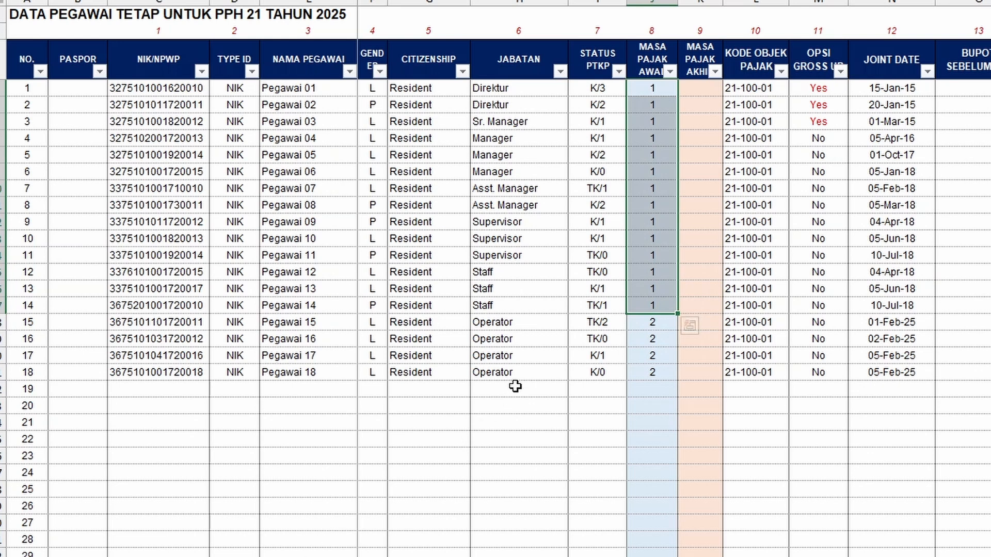
Return to the Jan sheet and review the filtered NIK/NPWP list beside the empty Nama Pegawai column.
key("ctrl+Page_Down")
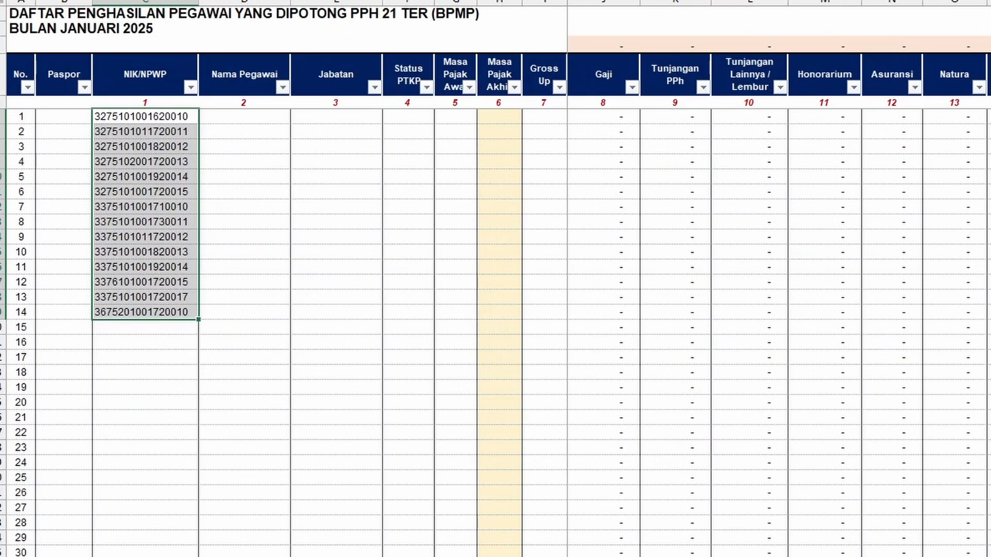
left_click(455, 358)
left_click(256, 123)
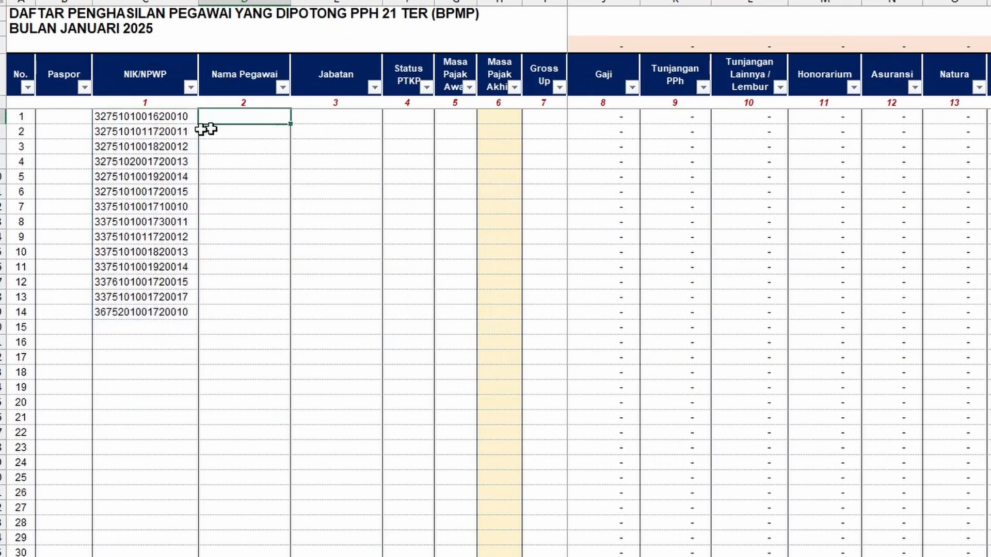
left_click(140, 117)
key("ctrl+shift+Down")
In the first employee's Paspor cell on the Jan sheet, start an INDEX formula with the array DataPegawai!$B$4:$B$1006.
left_click(70, 115)
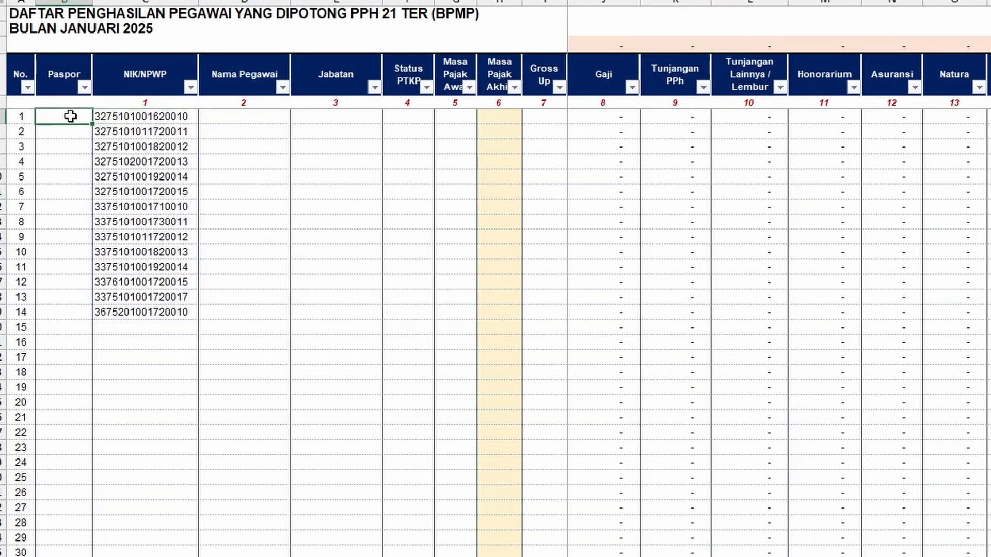
left_click(182, 116)
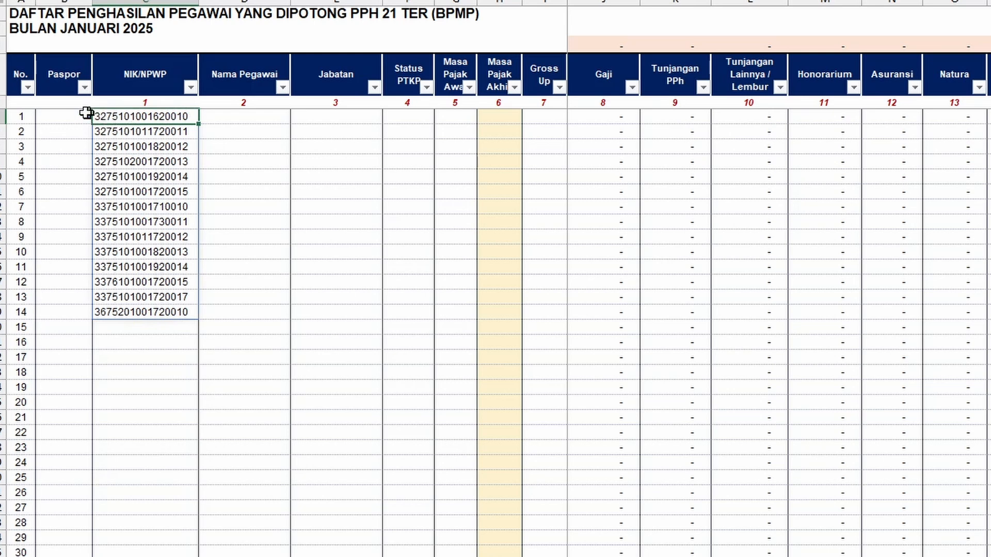
left_click(61, 116)
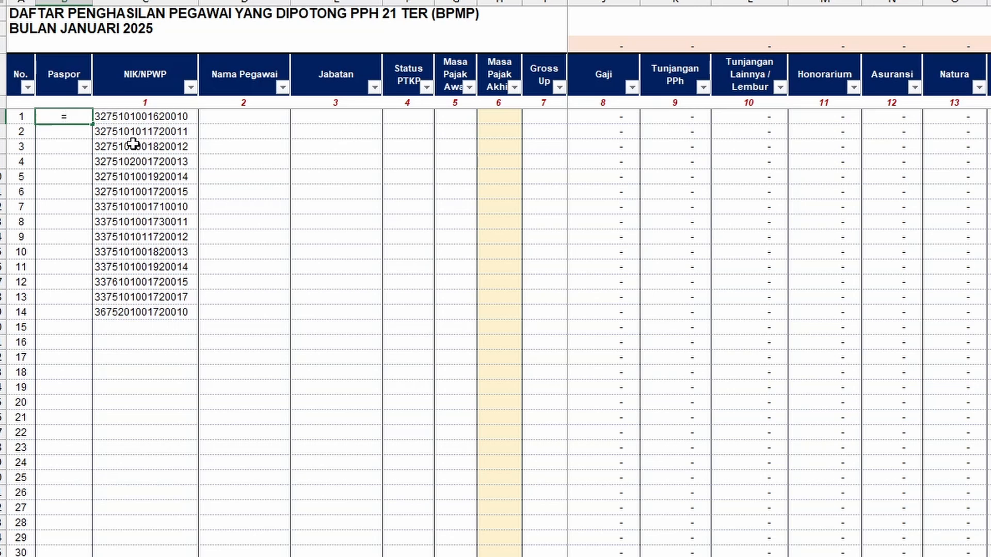
type("ind")
key("Tab")
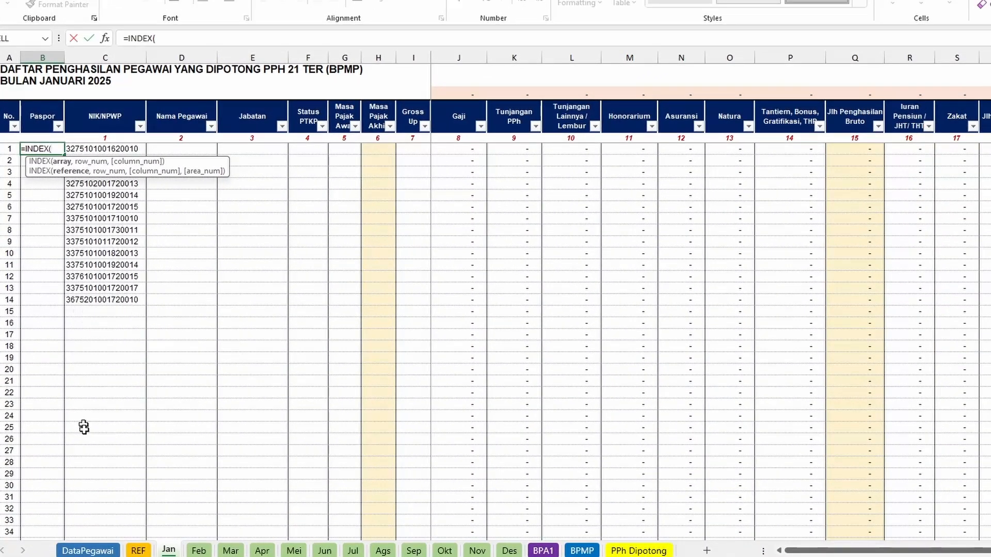
left_click(88, 551)
left_click(75, 396)
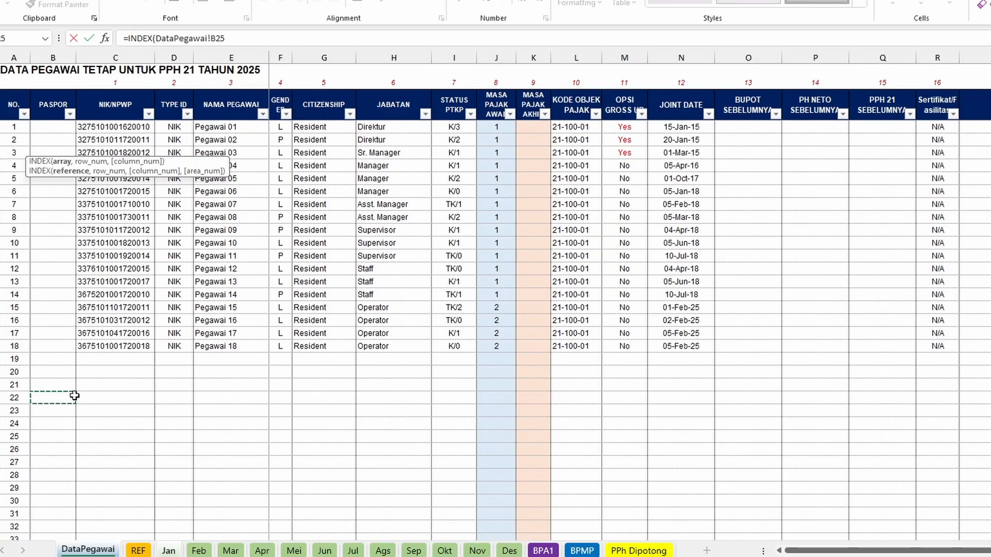
key("ctrl+Up")
key("Down")
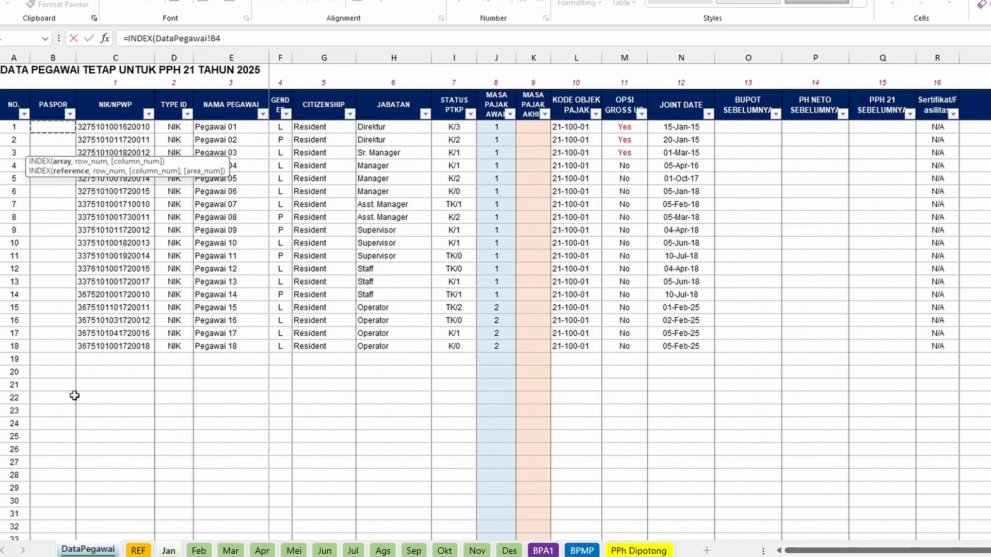
key("ctrl+shift+Down")
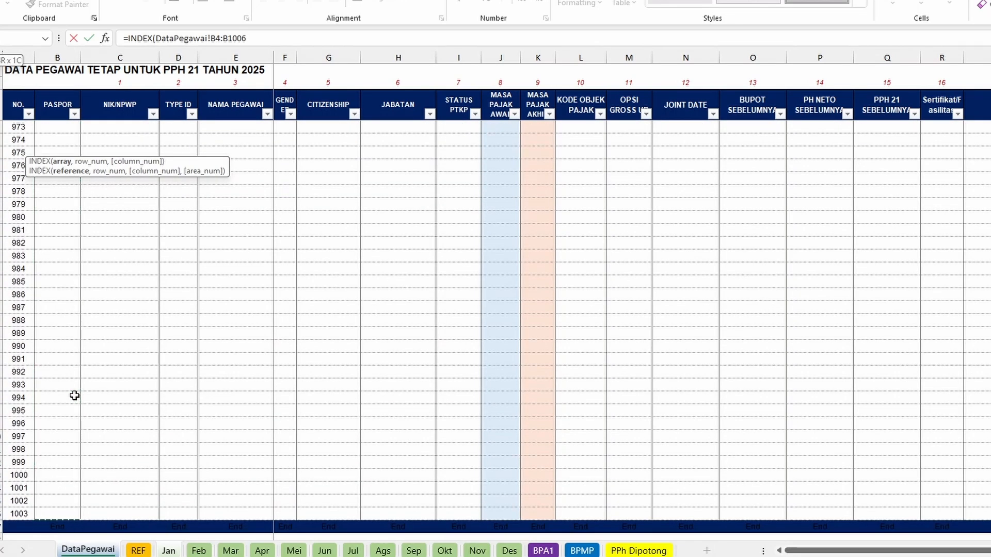
key("F4")
type(",")
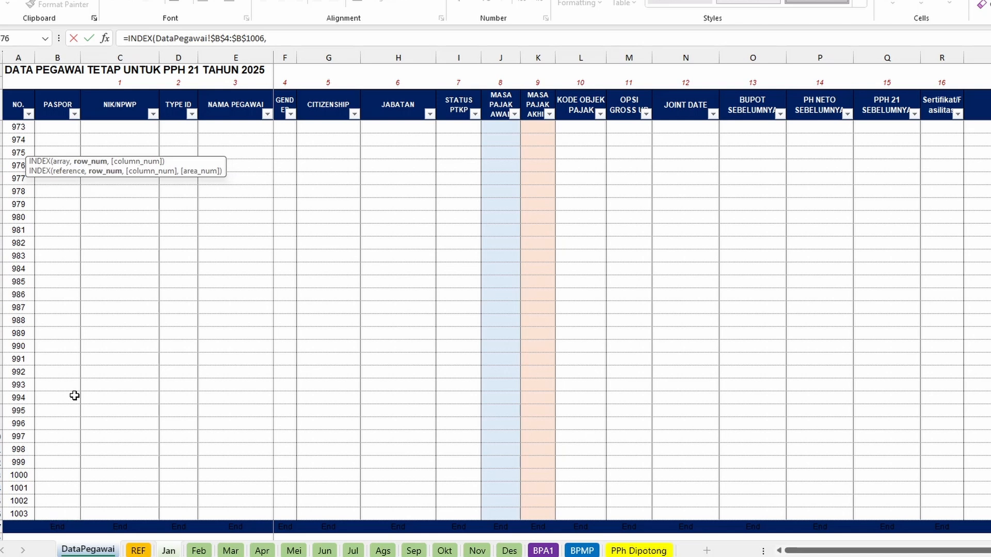
Add a MATCH function as the INDEX row number, with Jan!$C6 as the lookup value and only its column locked.
type("mat")
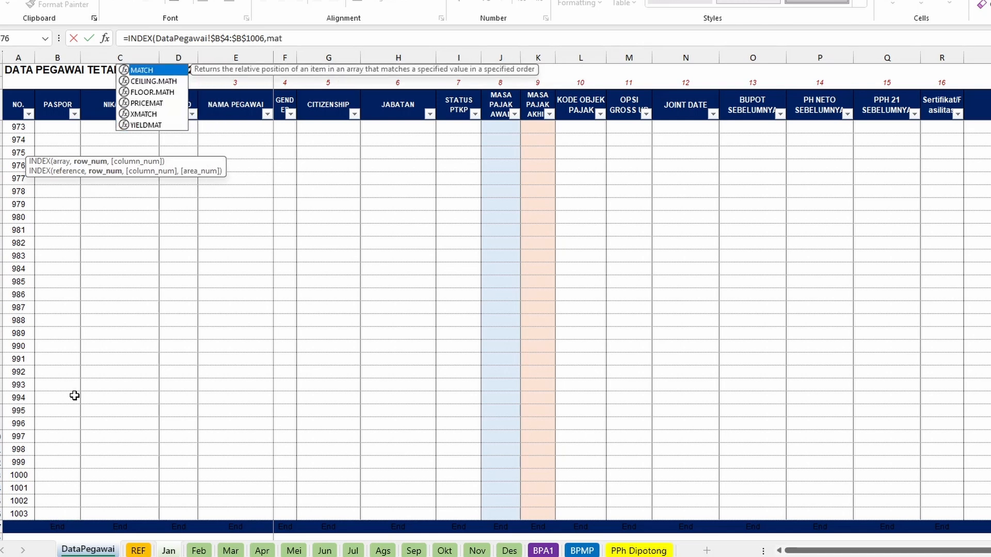
key("Tab")
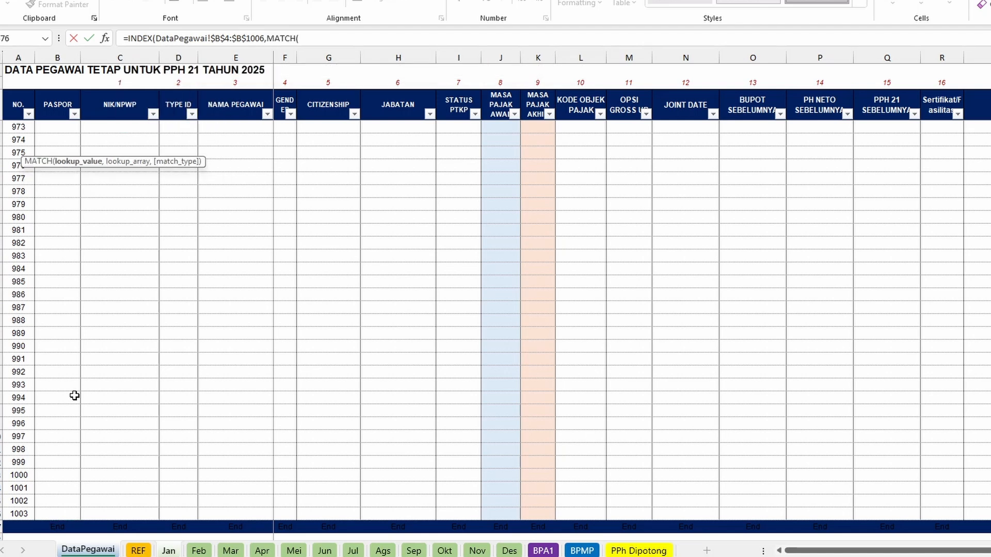
left_click(168, 551)
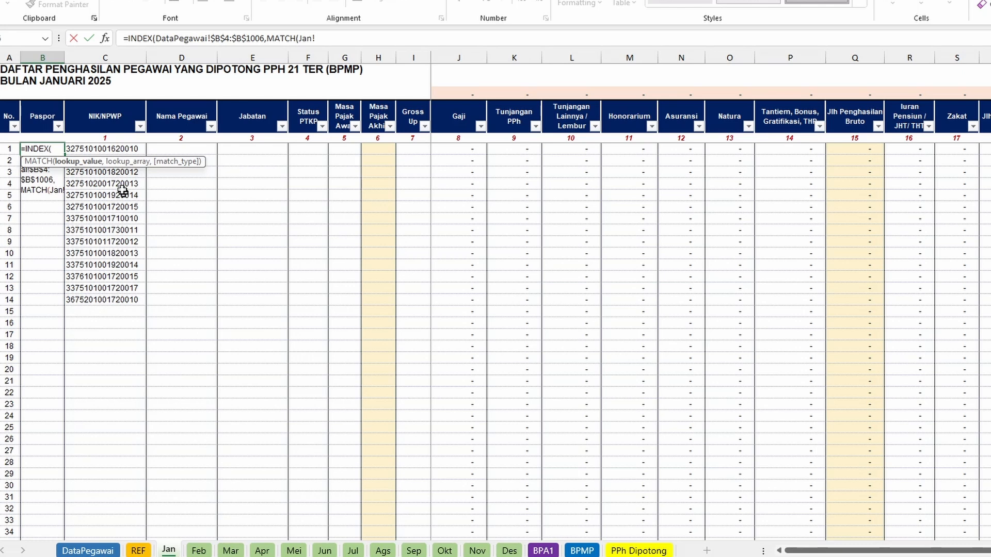
left_click(124, 148)
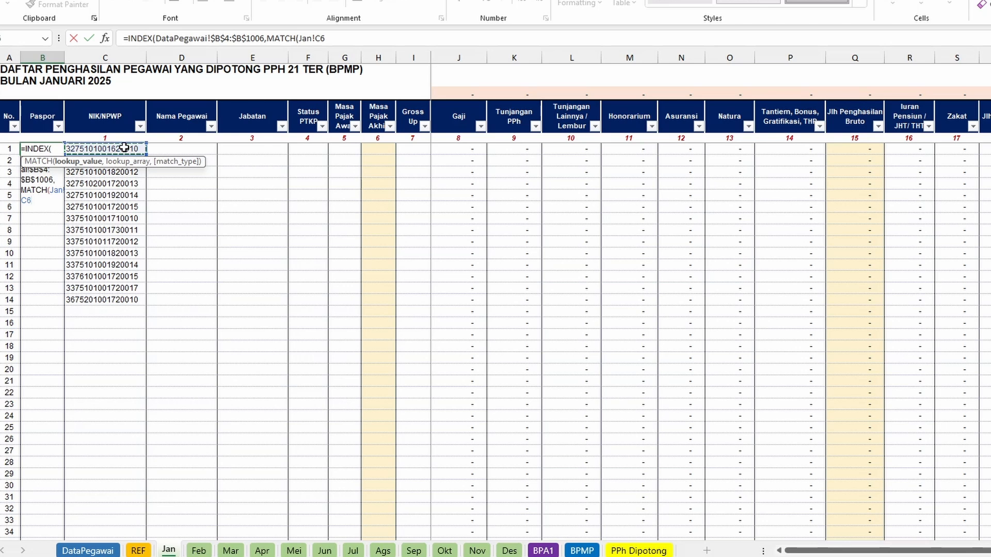
key("F4")
key("F4")
key("F4")
type(",")
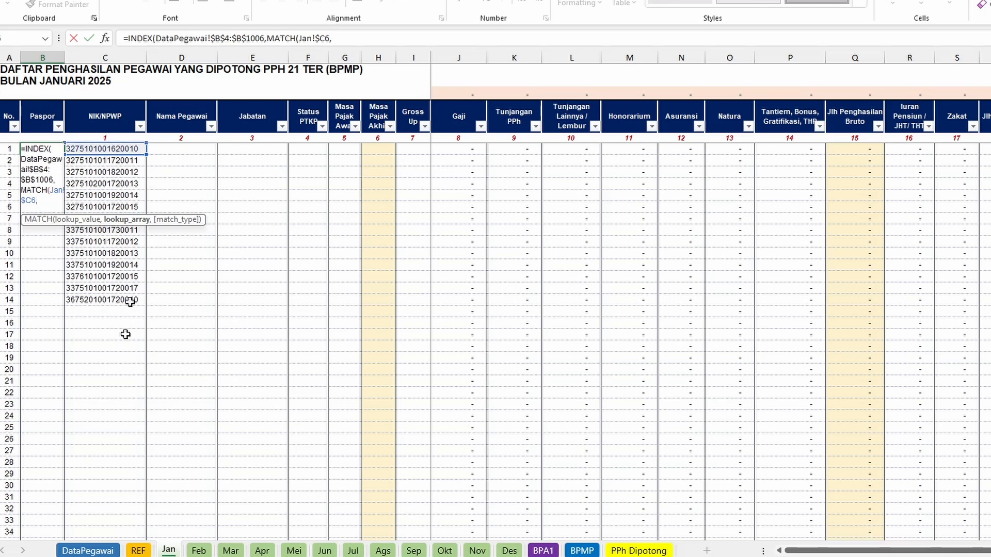
Set the MATCH lookup array to the NIK/NPWP column of DataPegawai as the absolute range $C$4:$C$1006.
left_click(349, 43)
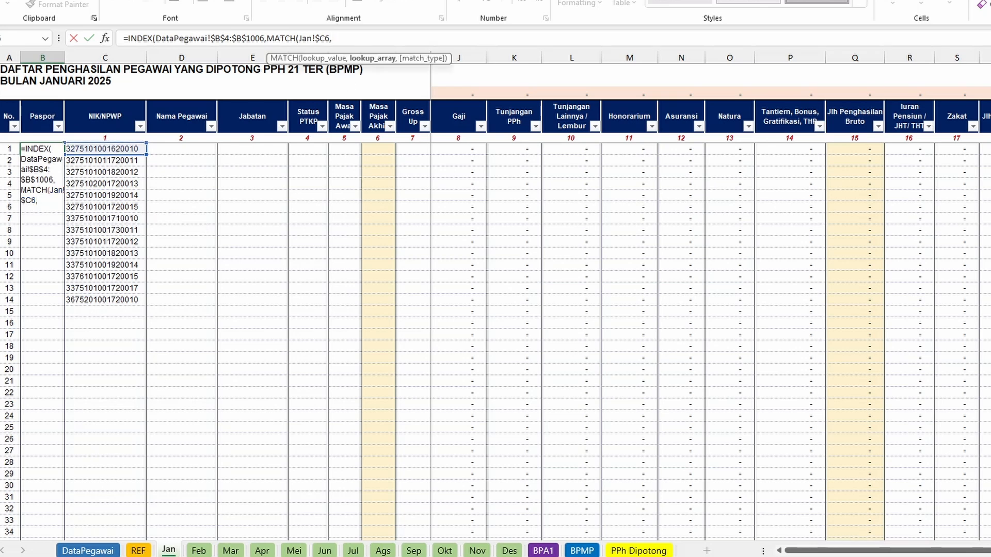
left_click(88, 551)
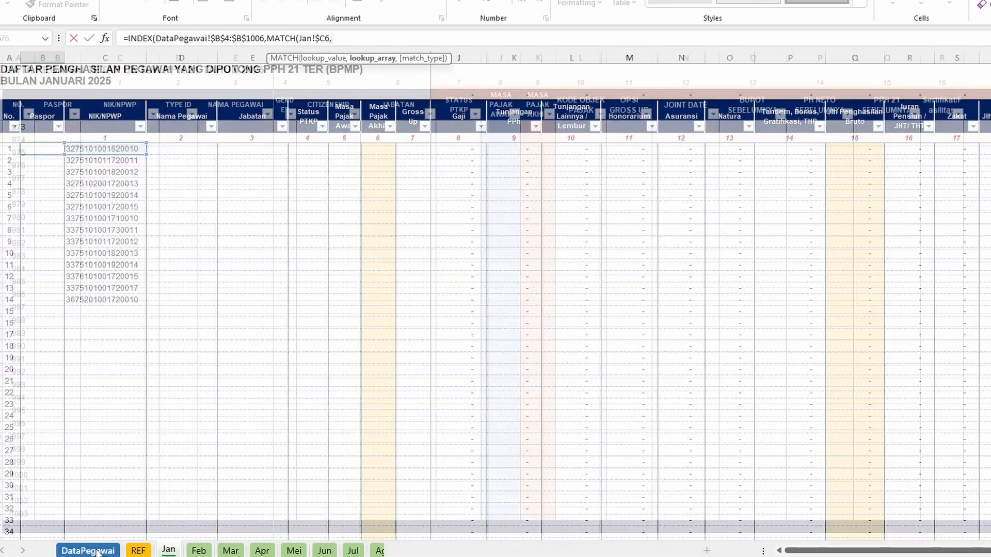
left_click(261, 285)
key("ctrl+Up")
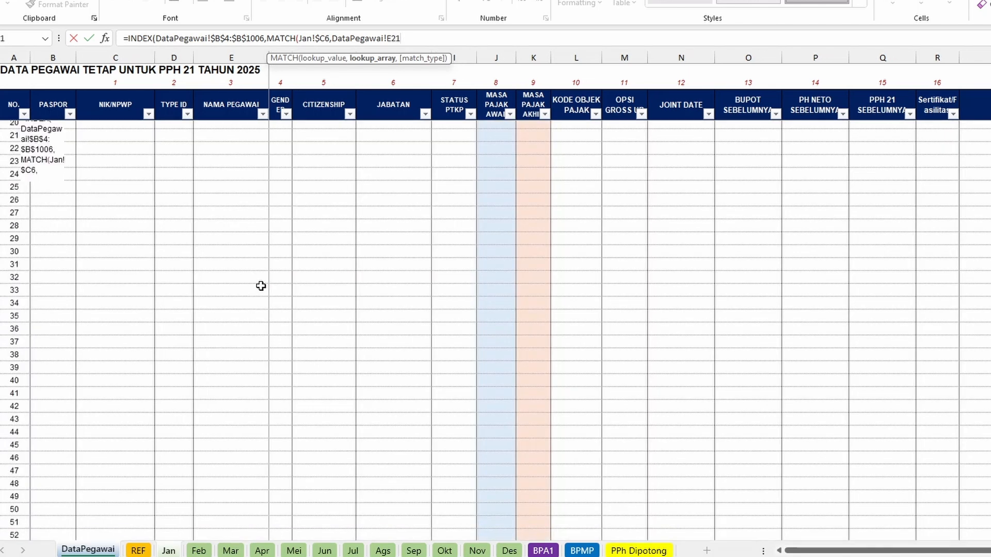
key("ctrl+Up")
key("Left")
key("Left")
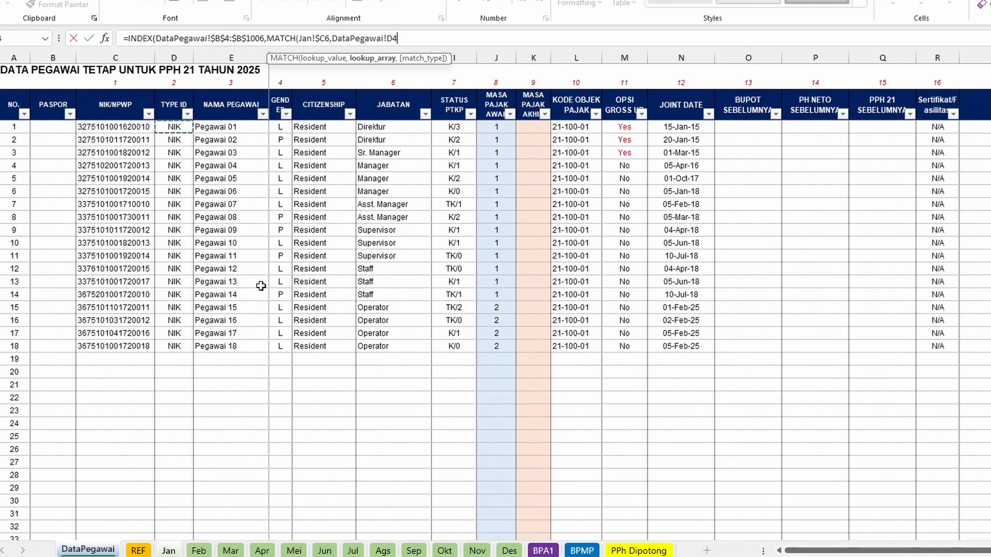
key("ctrl+shift+Down")
key("ctrl+shift+Down")
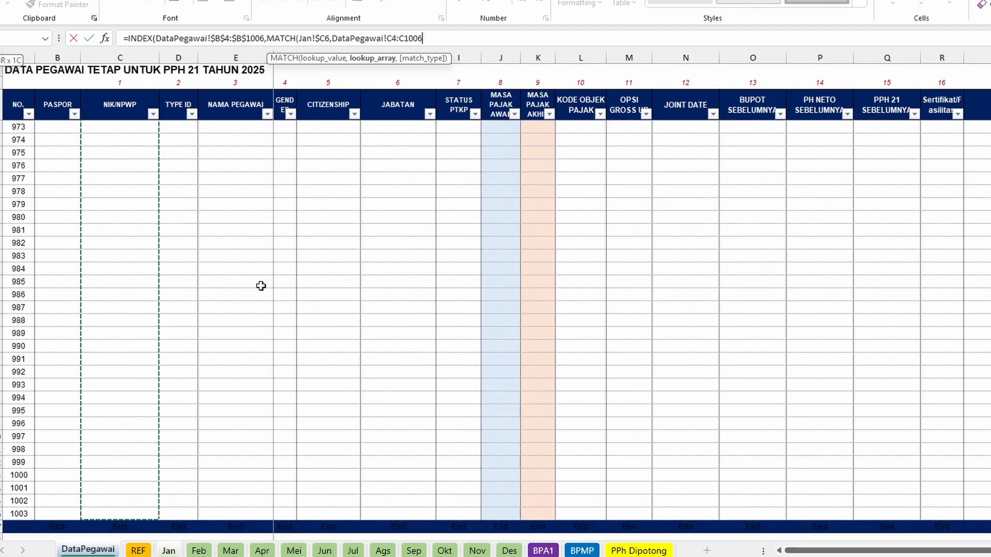
key("F4")
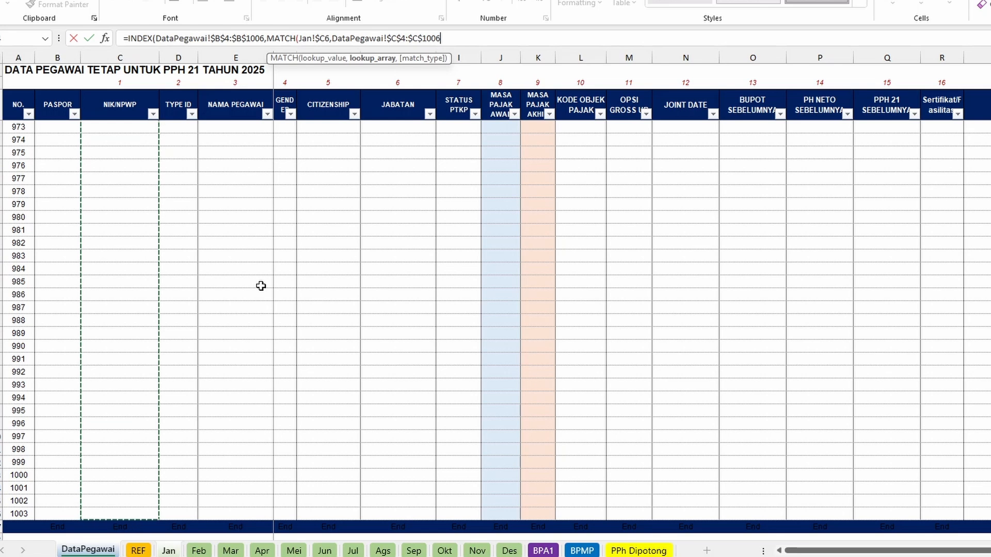
Set the match type to 0 for an exact match and enter the INDEX/MATCH formula.
type(",")
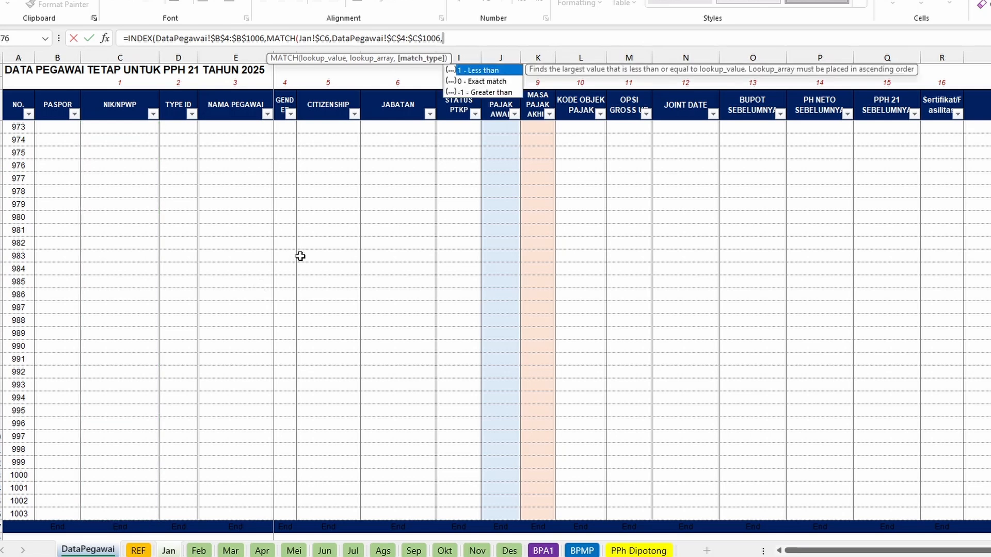
type("0)")
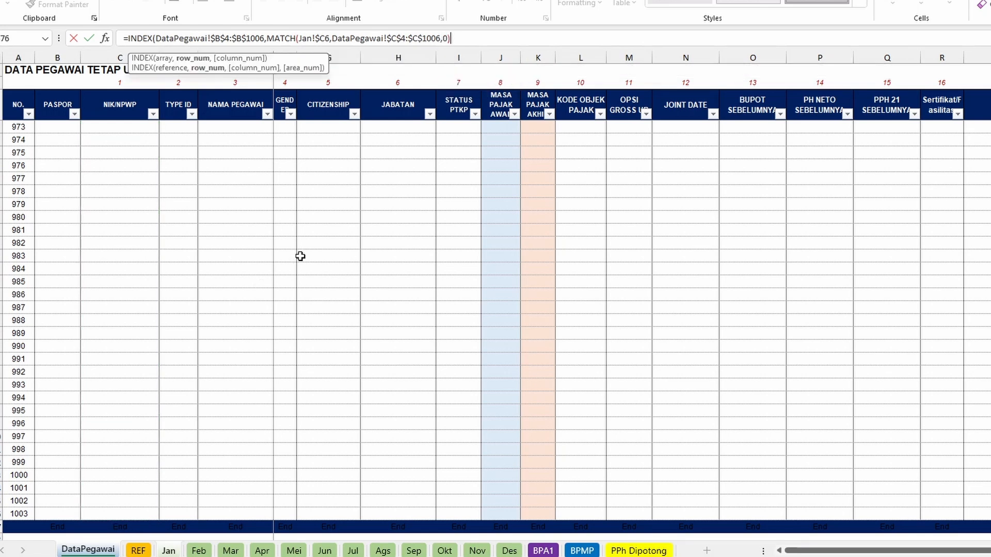
key("Return")
key("Return")
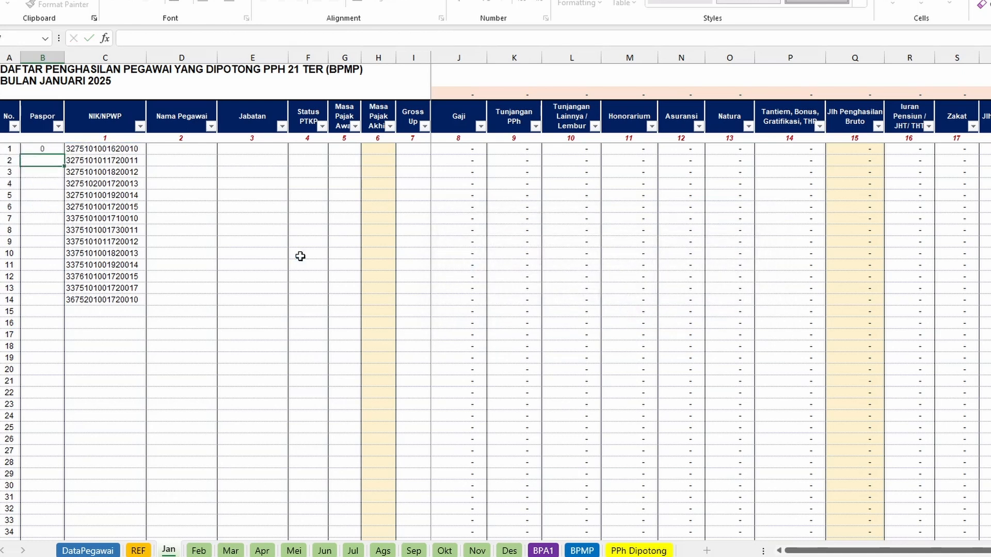
Wrap the first Paspor formula in an IF that tests whether the INDEX/MATCH result equals 0 and returns "" when true.
left_click(40, 149)
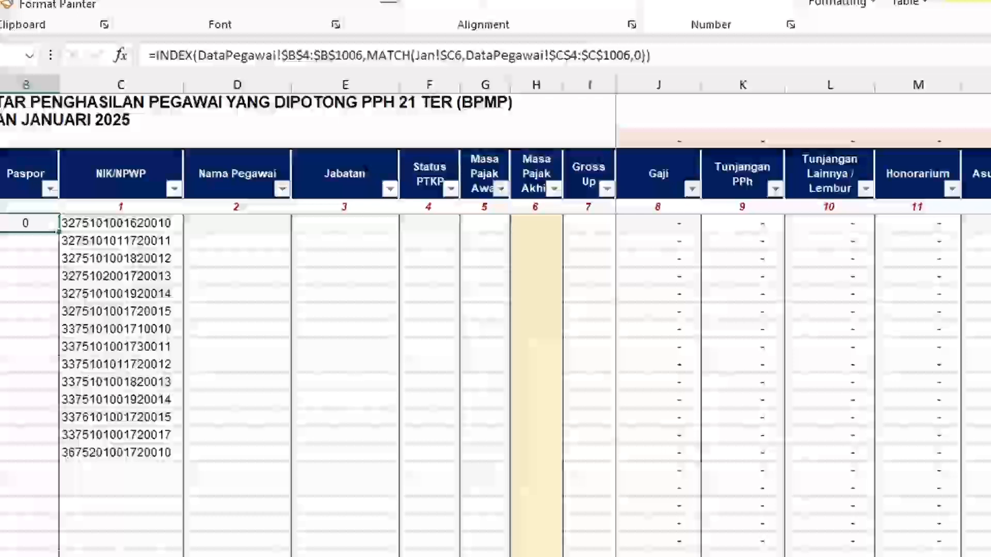
key("F2")
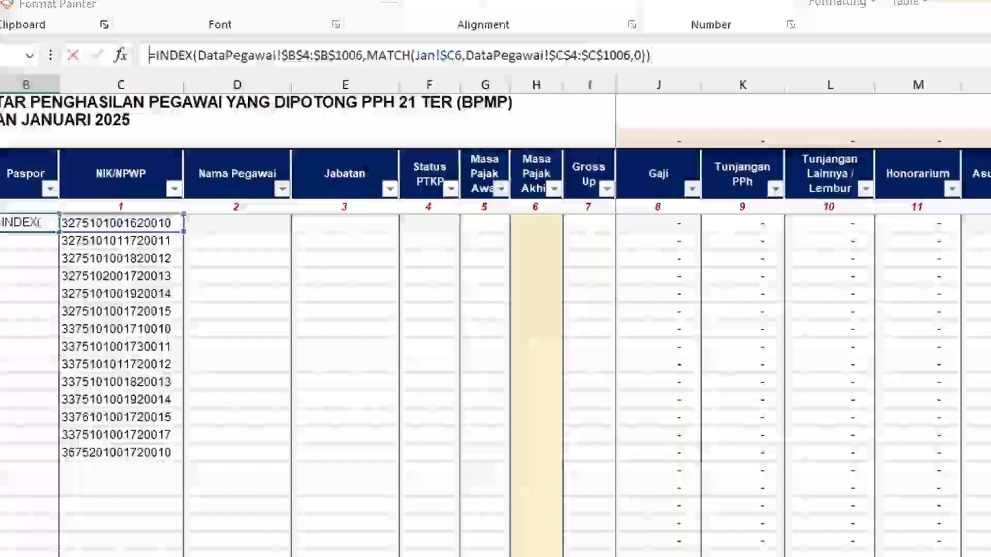
left_click(156, 55)
type("if")
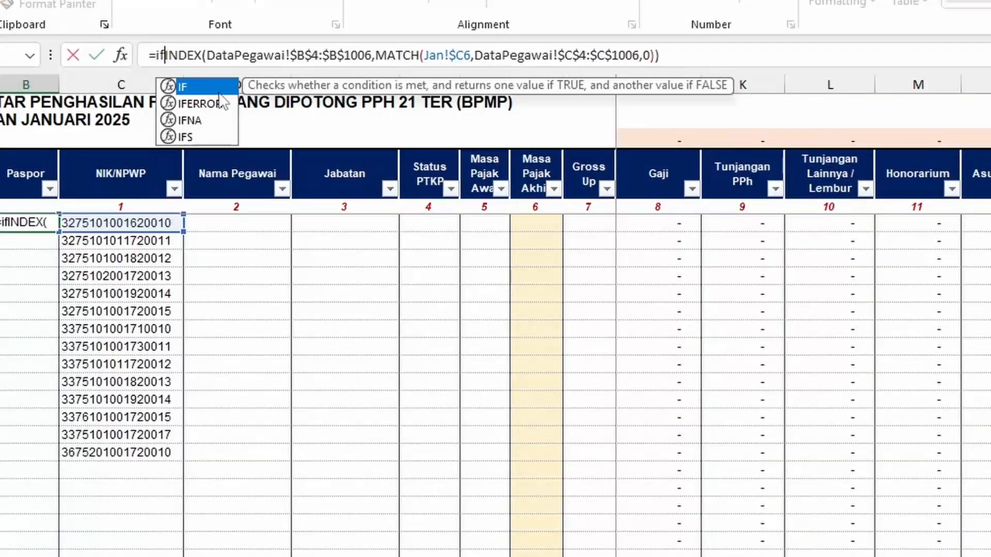
key("Tab")
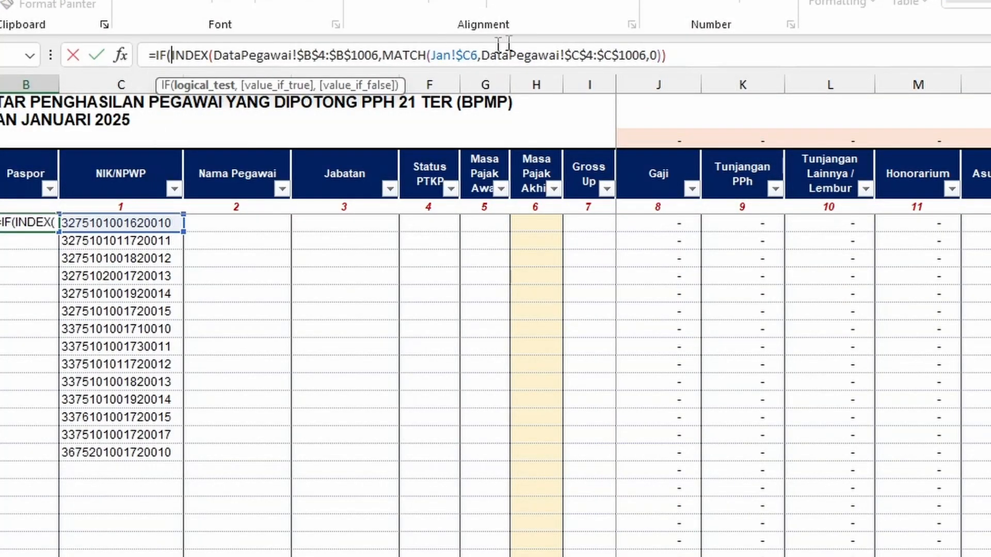
left_click(668, 55)
type("=")
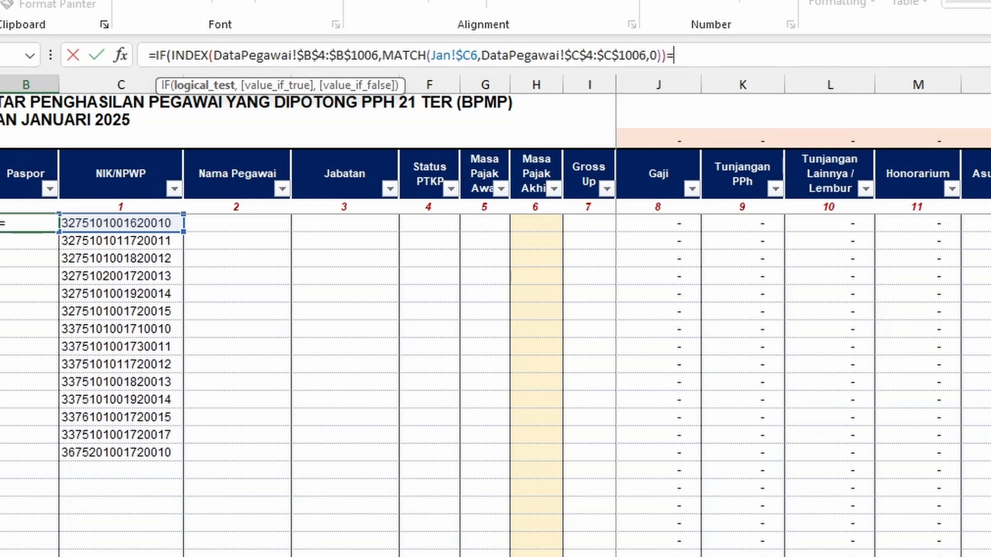
type("0,")
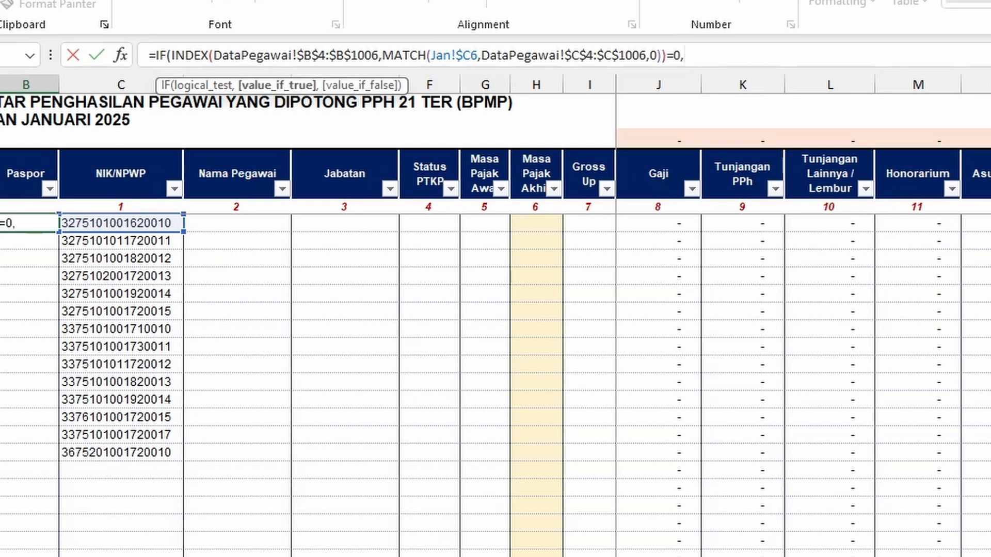
type("\"\",")
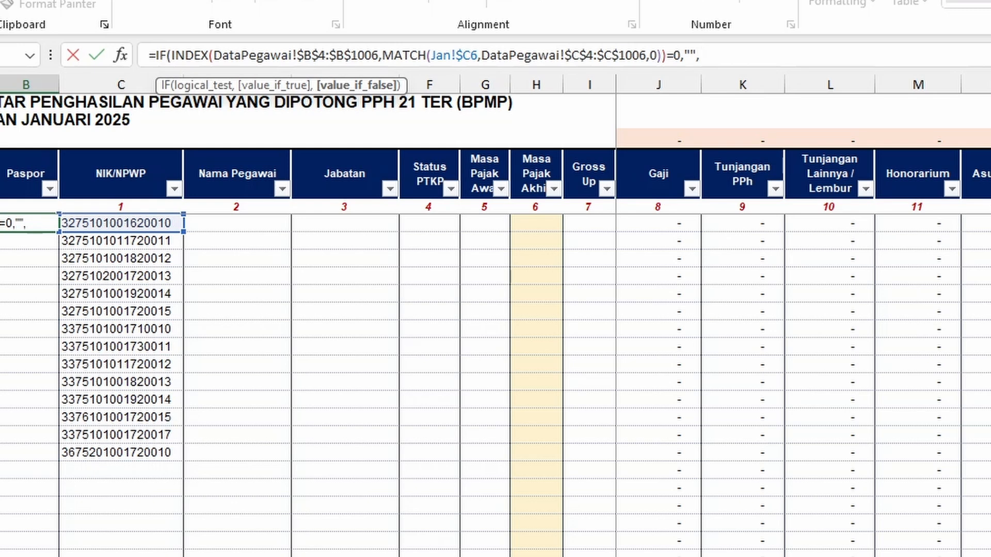
Reuse the INDEX/MATCH expression as the IF's value if false, enter the formula and fill it down the Paspor column.
left_click_drag(165, 55, 666, 55)
key("ctrl+c")
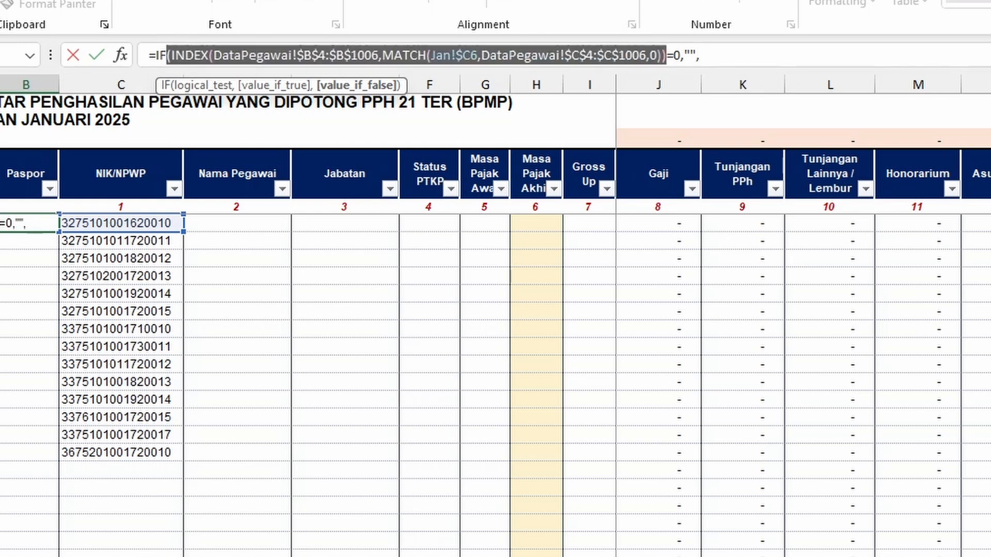
left_click(708, 55)
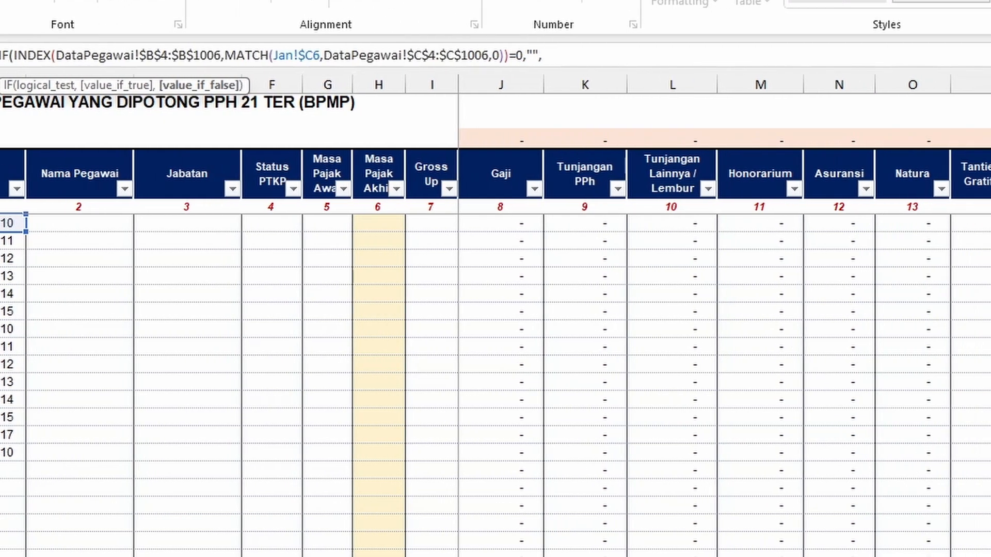
key("ctrl+v")
type(")")
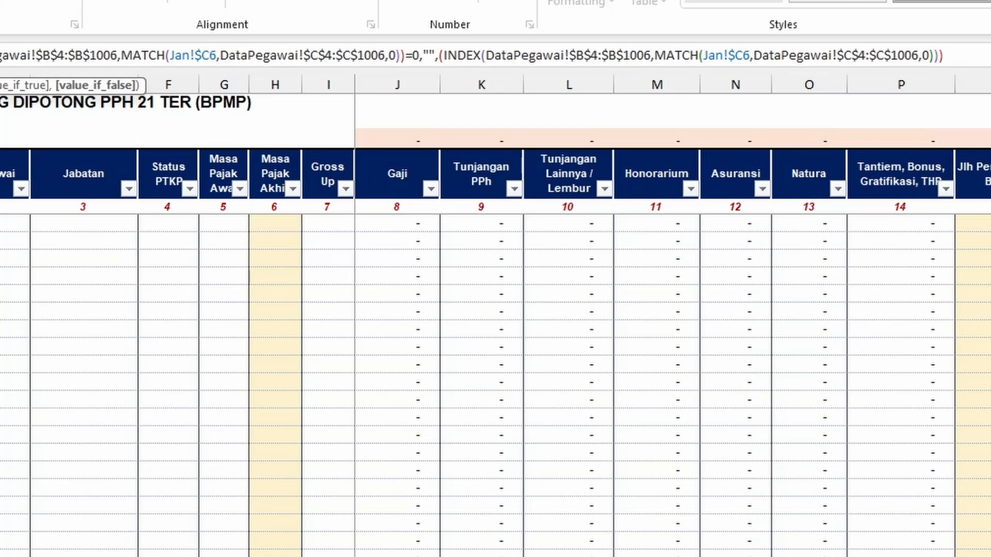
key("Return")
key("Return")
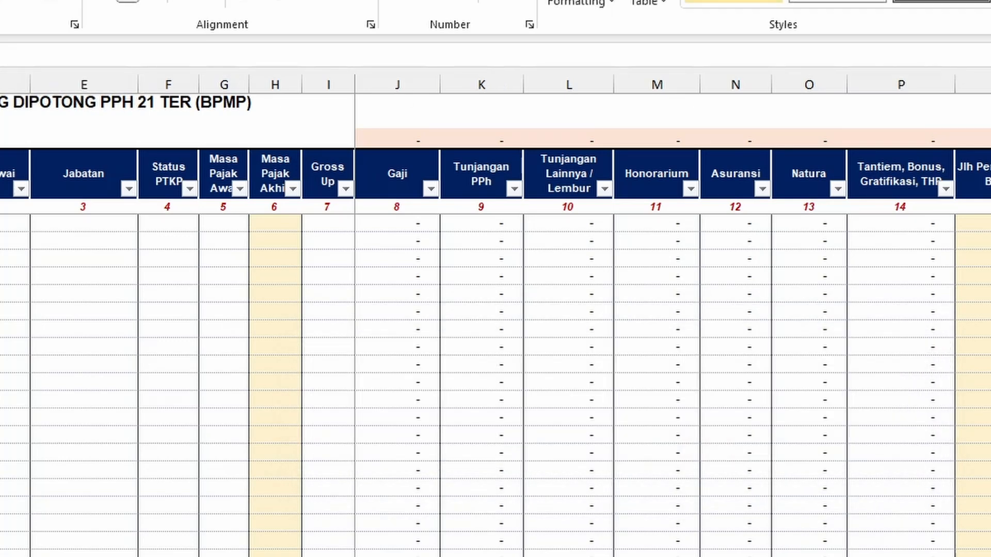
left_click(75, 226)
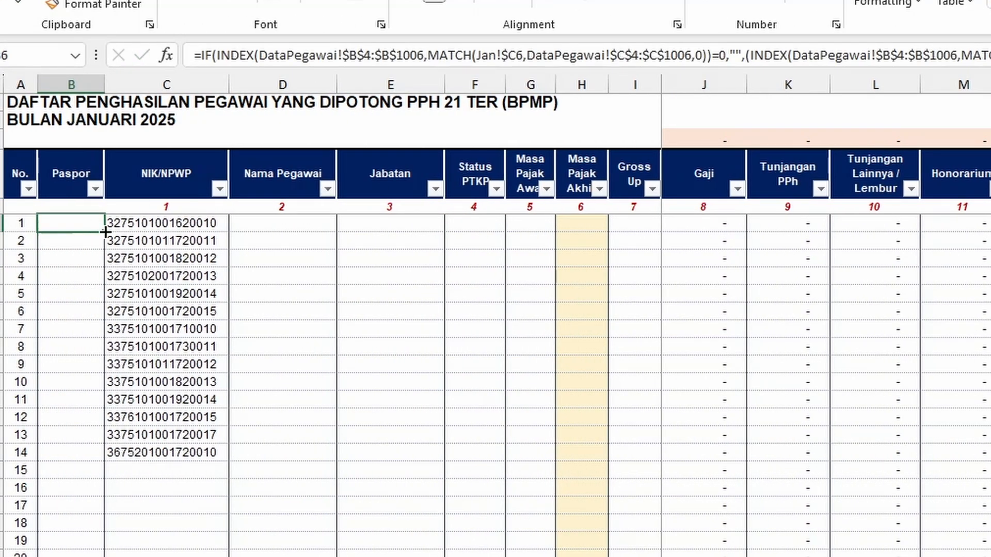
double_click(105, 232)
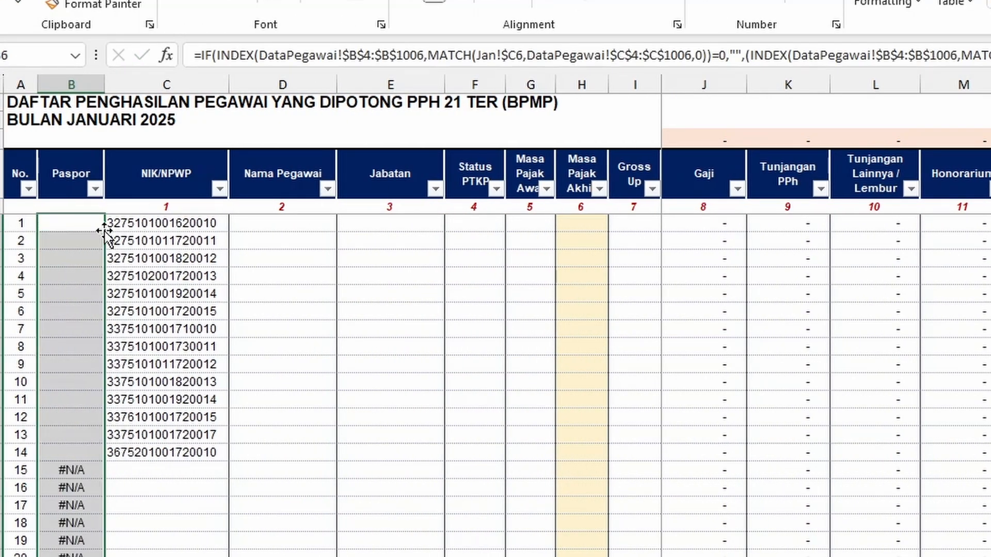
Wrap the first Paspor formula in IFERROR so that it returns "" on an error.
left_click(72, 472)
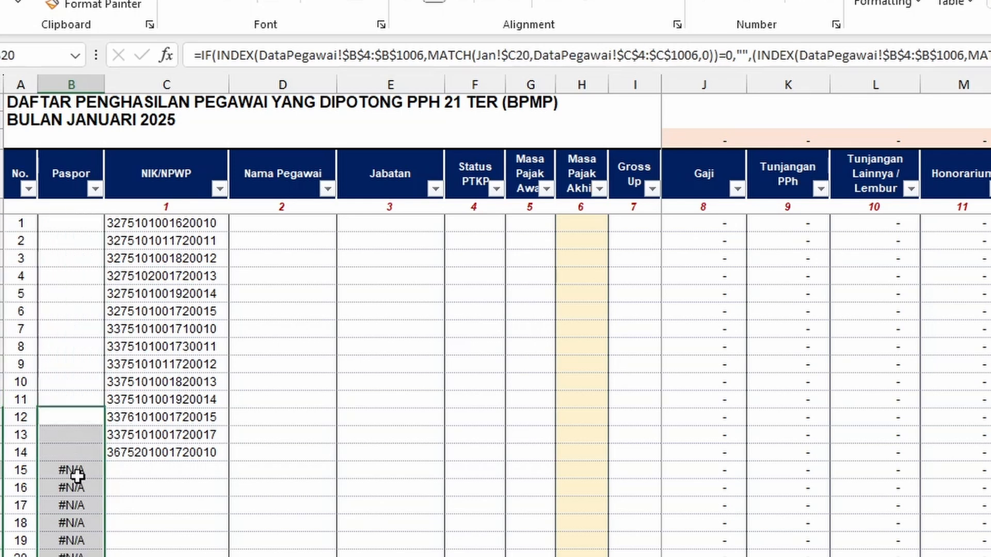
left_click(85, 225)
left_click(201, 55)
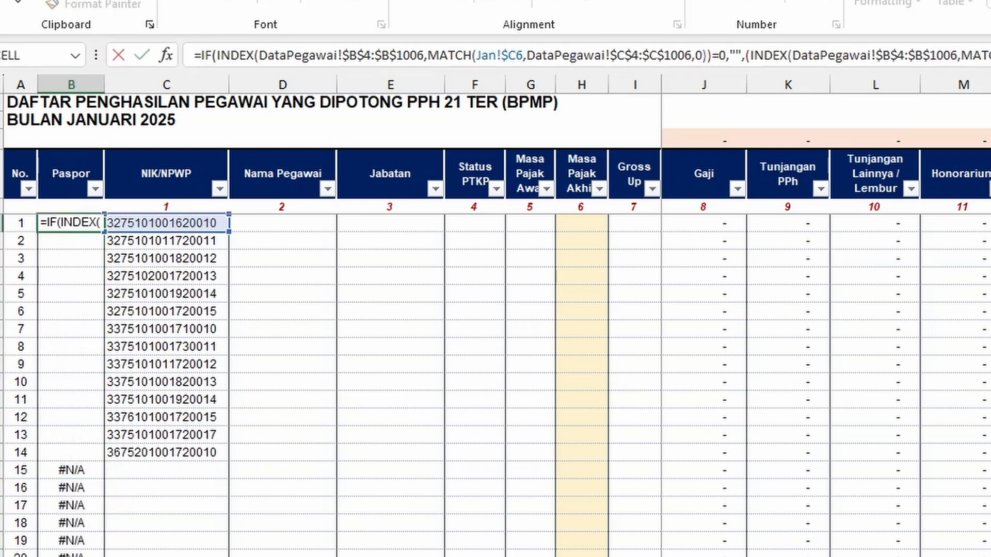
type("IFERROR(")
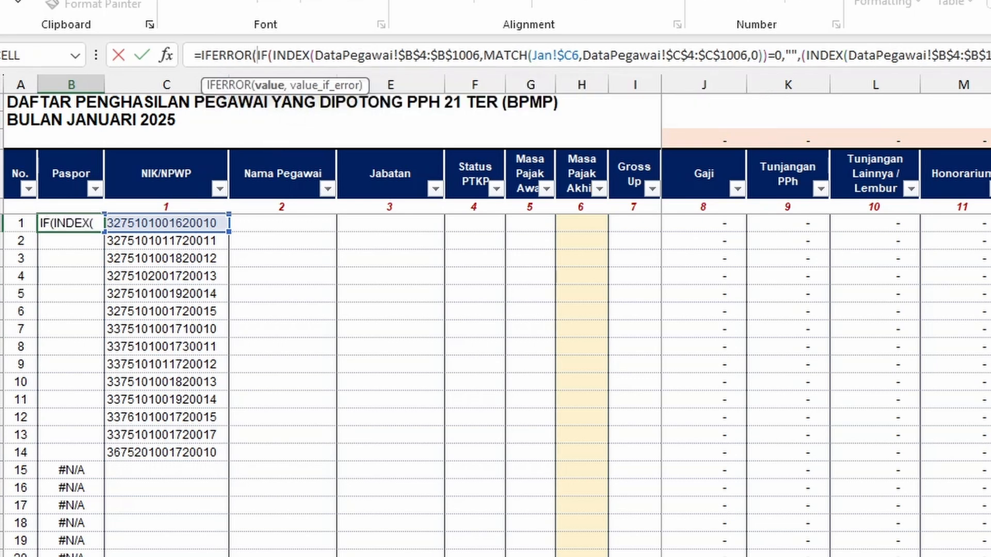
left_click(990, 55)
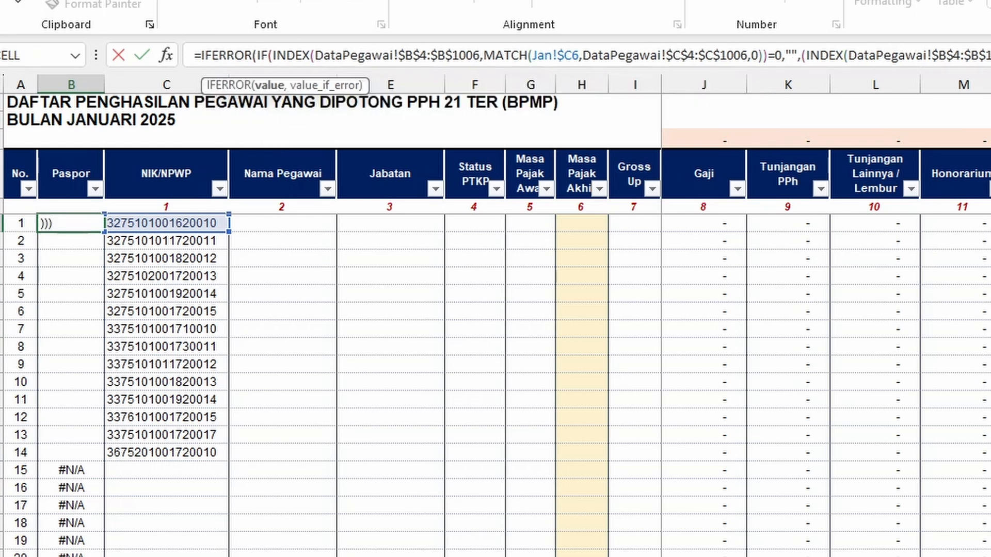
type(",\"\"")
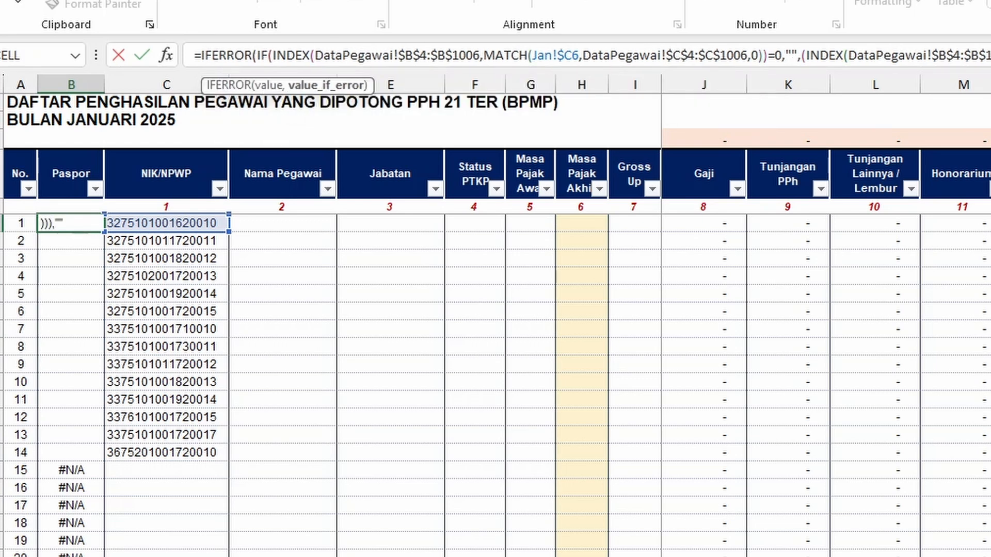
type(")")
key("Return")
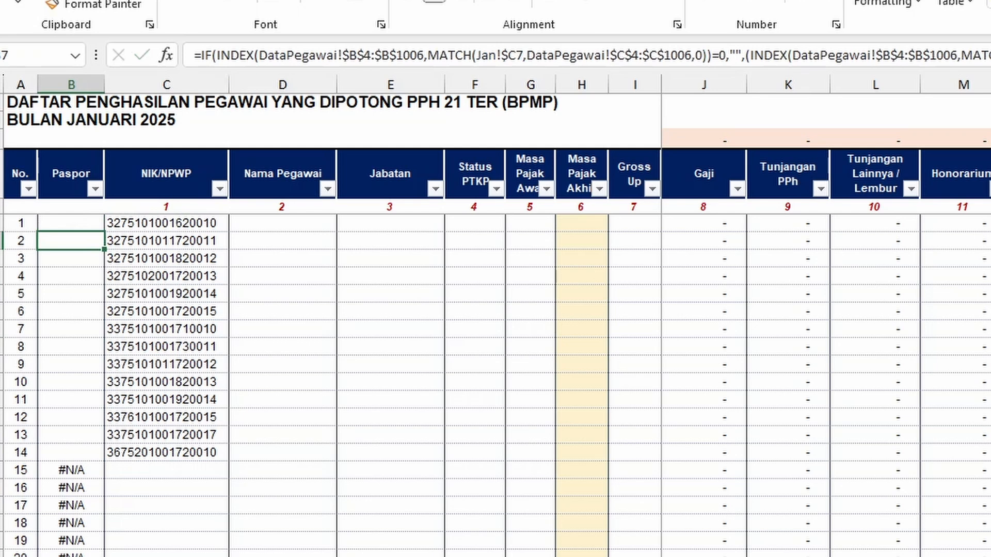
Copy the IFERROR formula from the first Paspor cell down through the rest of the Paspor column.
key("Up")
key("ctrl+c")
key("Down")
key("ctrl+shift+Down")
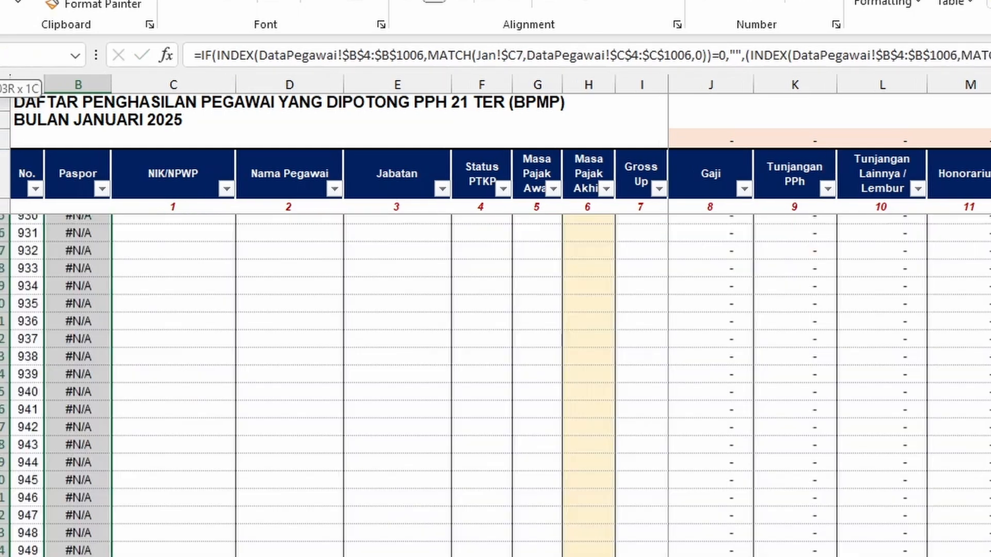
key("ctrl+v")
key("ctrl+Up")
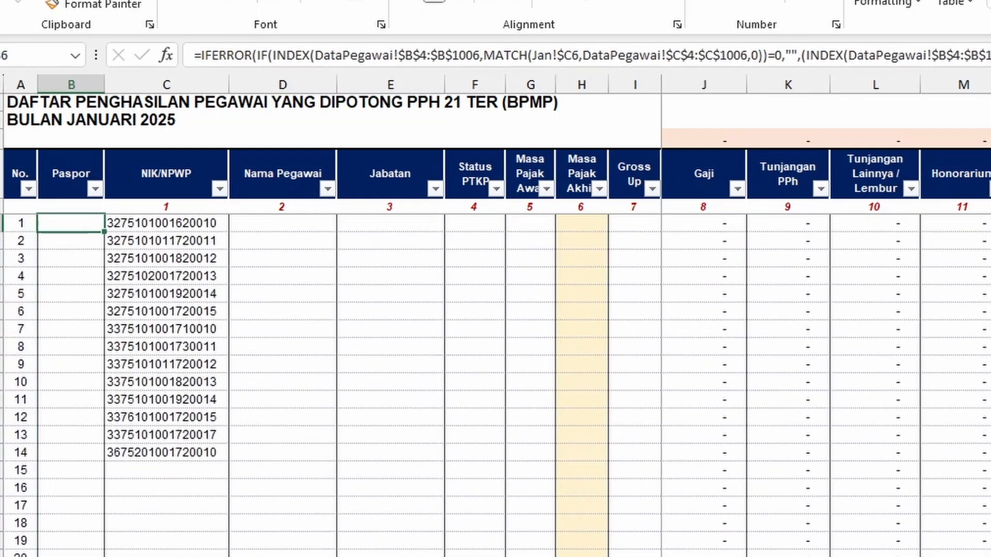
key("Up")
key("Down")
key("Right")
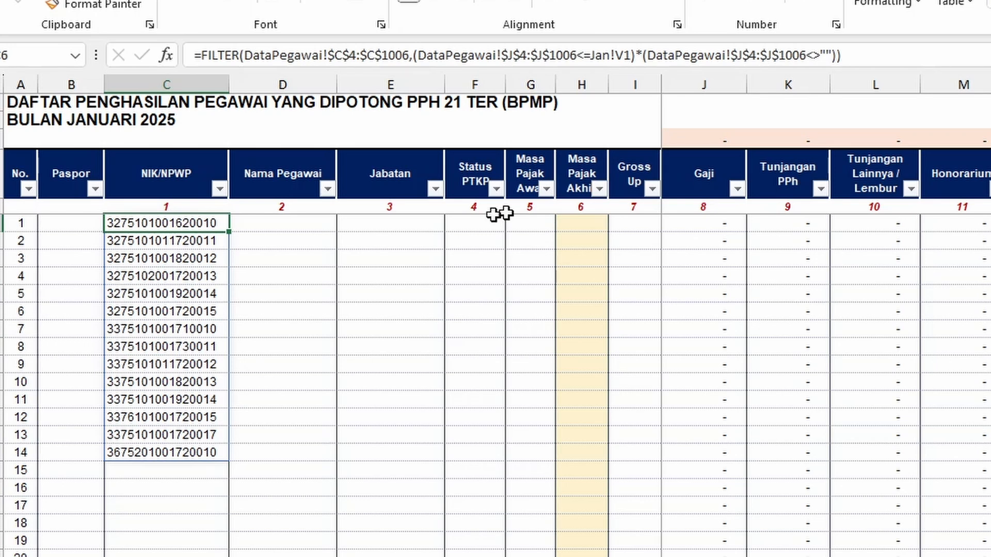
Check the position of the Nama Pegawai column relative to NIK/NPWP on the DataPegawai sheet and return to cell D6 of Jan.
left_click(304, 224)
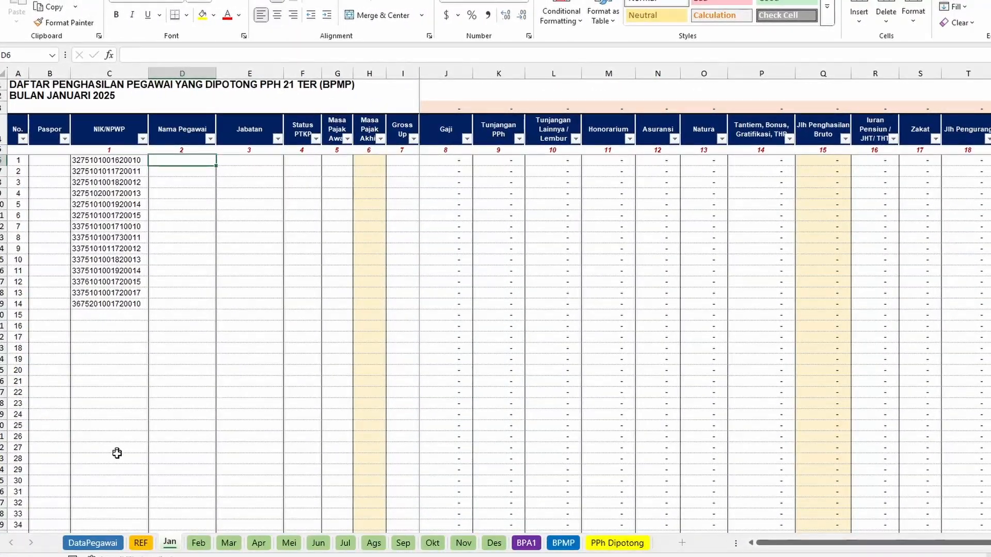
left_click(94, 543)
scroll(221, 319, "up", 16)
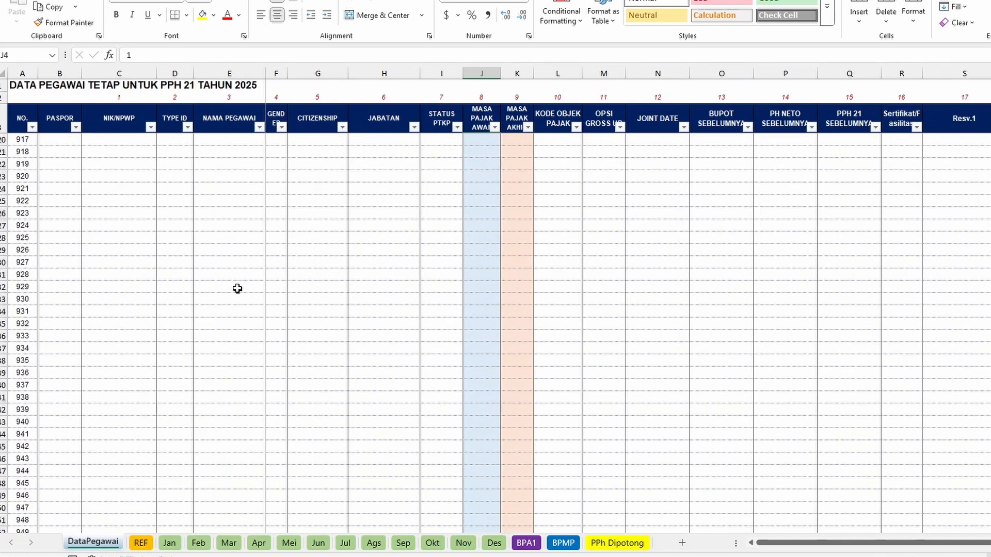
left_click(236, 121)
scroll(242, 149, "up", 14)
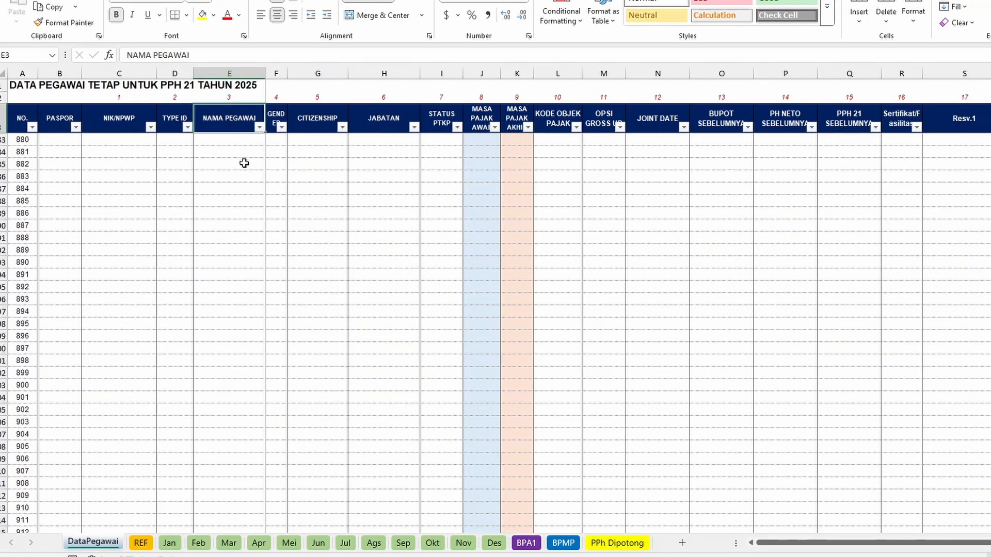
left_click(115, 119)
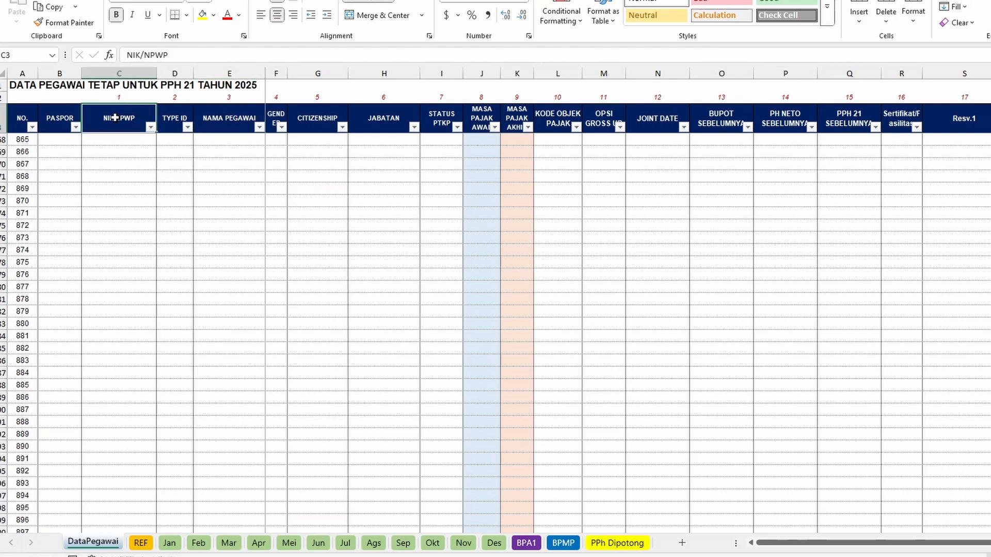
left_click(170, 115)
left_click(212, 115)
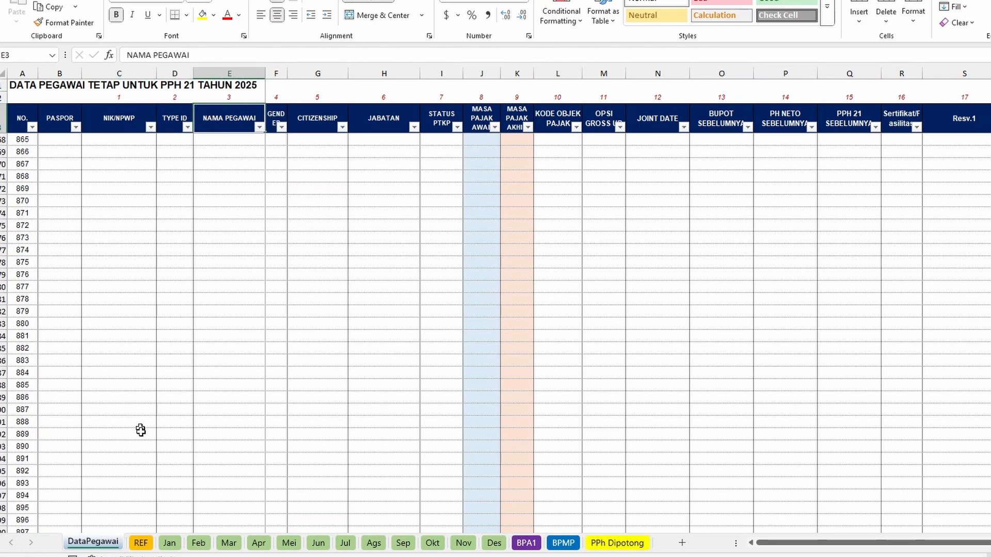
left_click(175, 543)
left_click(193, 195)
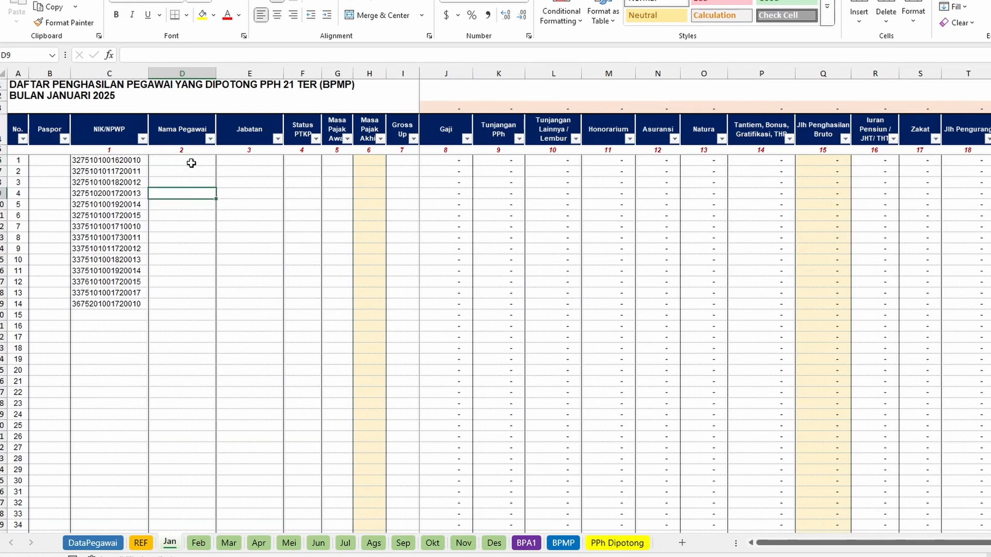
left_click(192, 163)
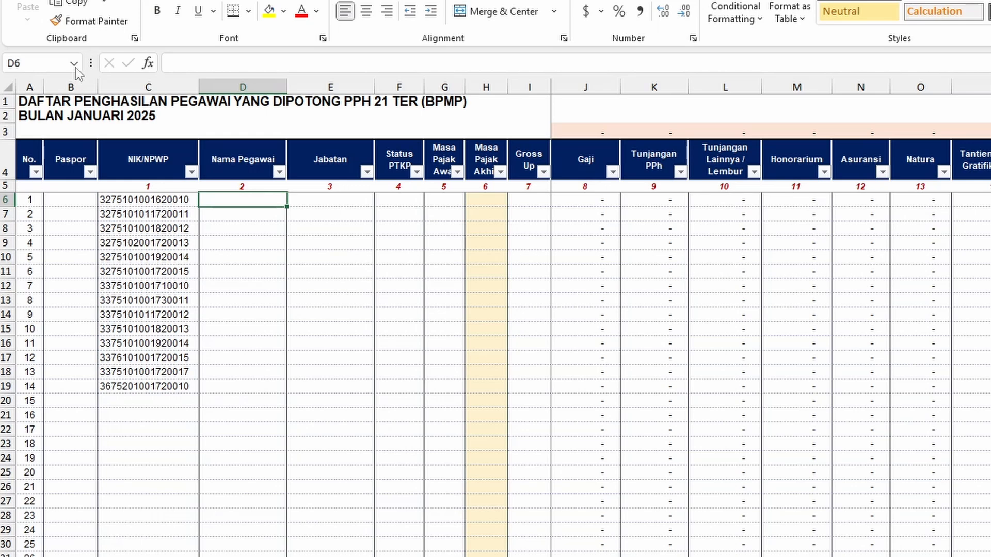
Go to the employee data named range, examine the DataPegawai cells it covers, and return to the Jan sheet.
left_click(52, 54)
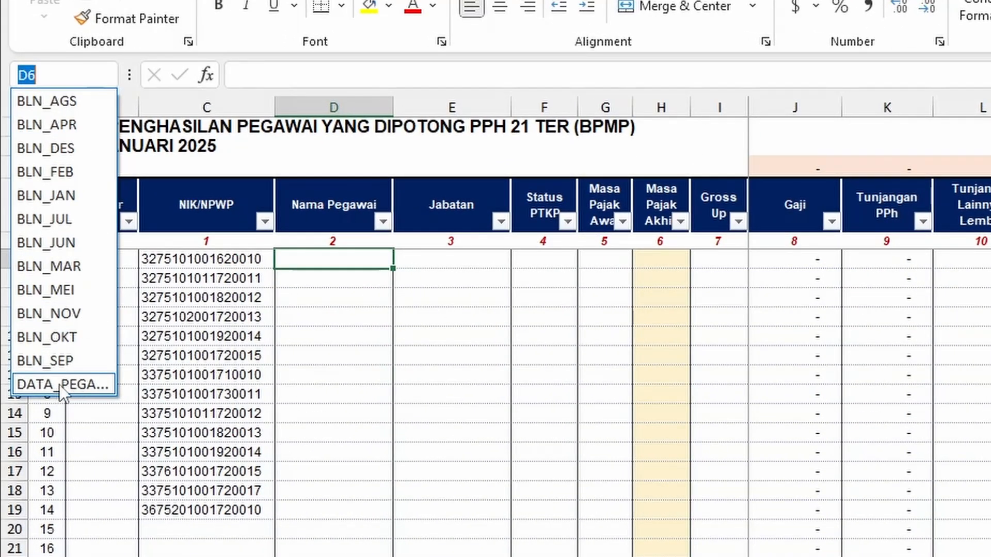
left_click(60, 386)
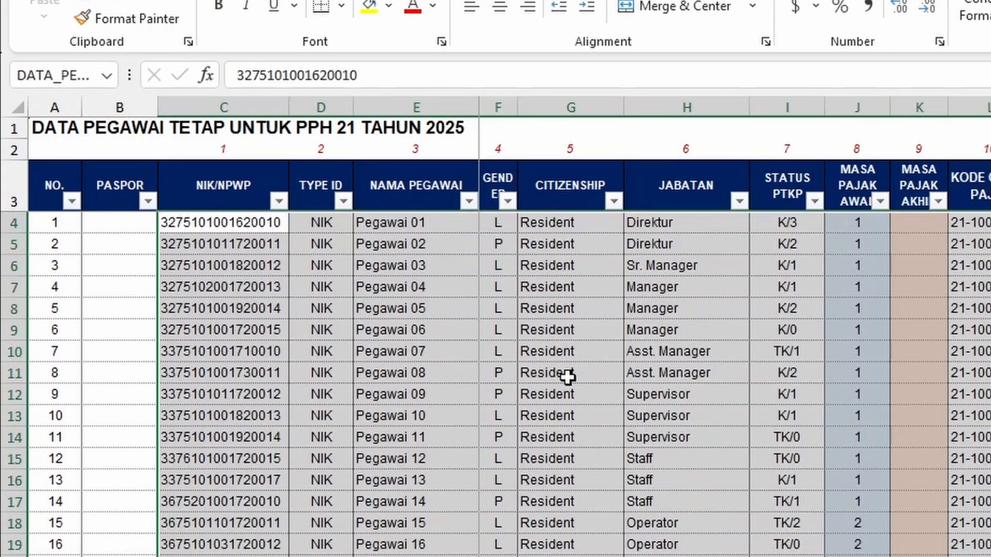
scroll(390, 464, "down", 10)
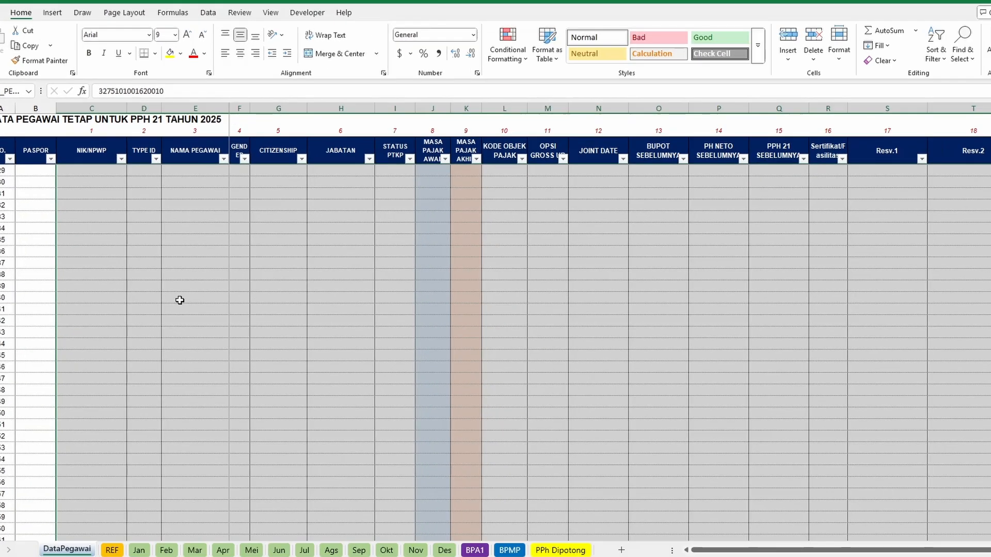
scroll(416, 451, "up", 7)
scroll(196, 291, "up", 3)
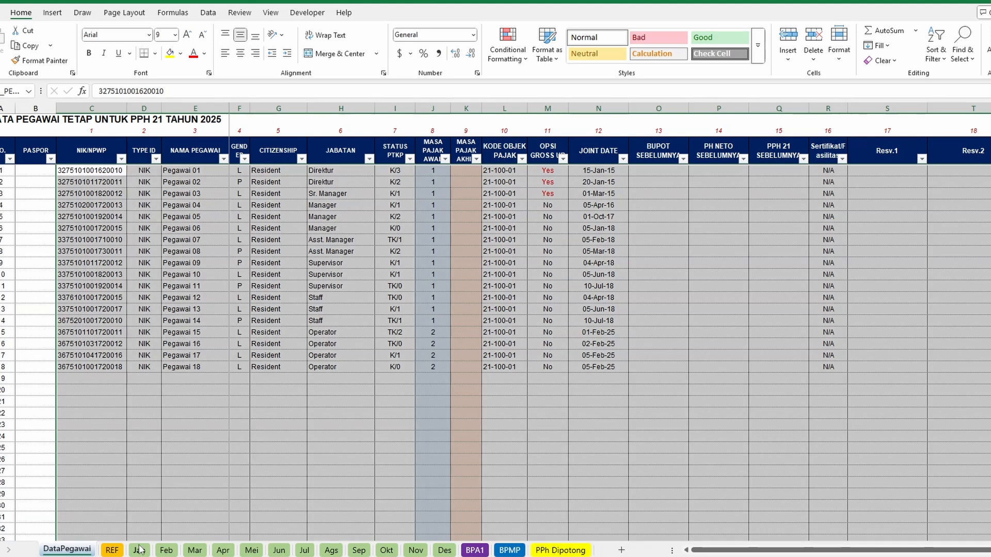
left_click(138, 550)
left_click_drag(96, 275, 91, 264)
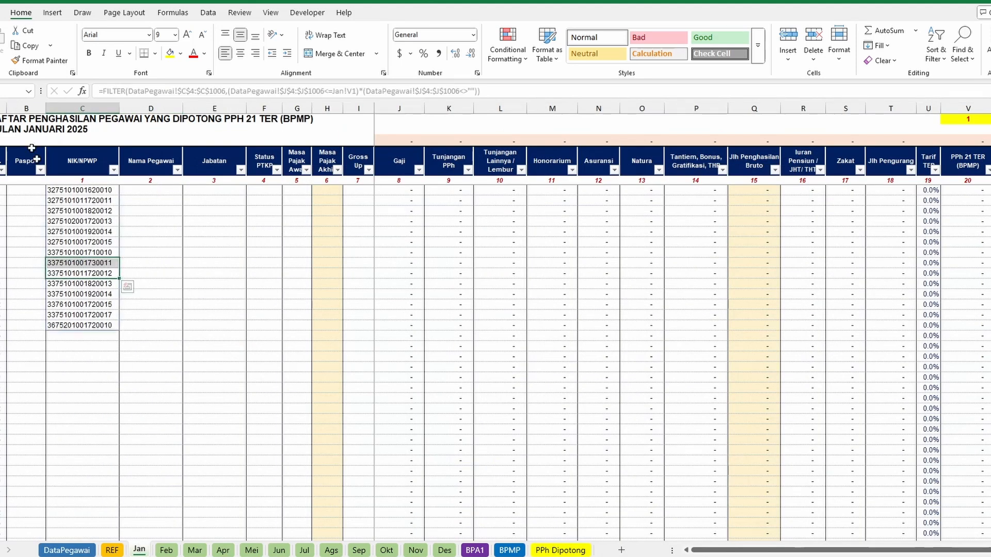
left_click(32, 91)
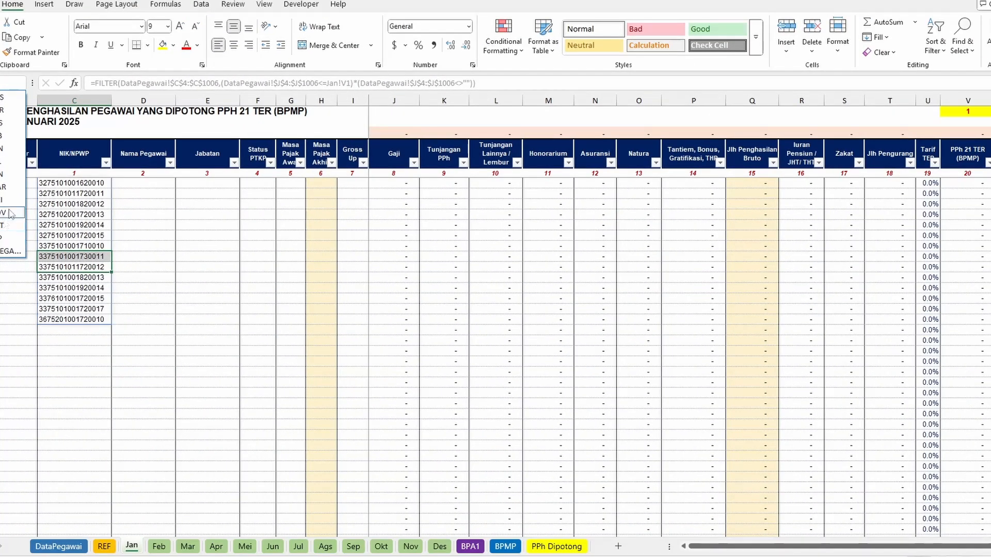
left_click(122, 191)
left_click(135, 183)
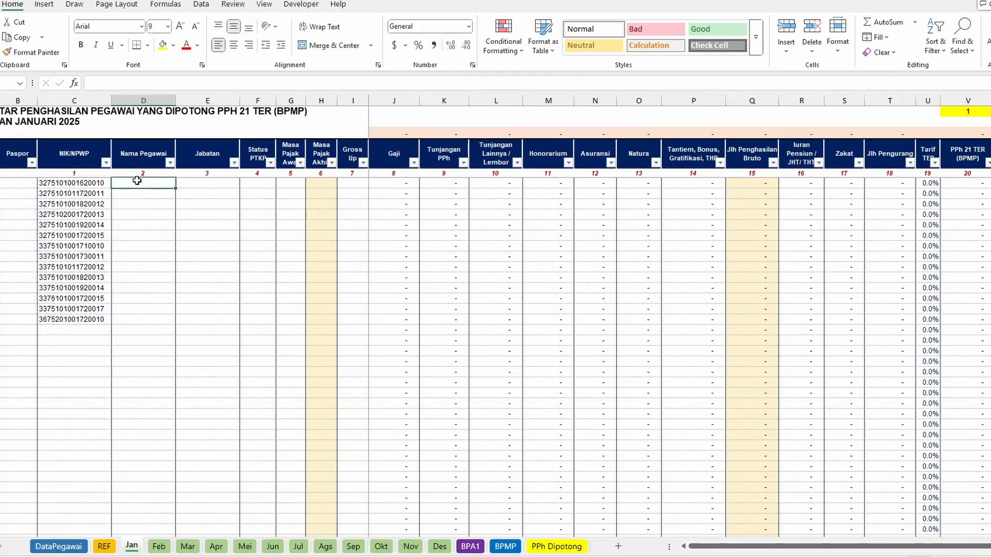
left_click(83, 184)
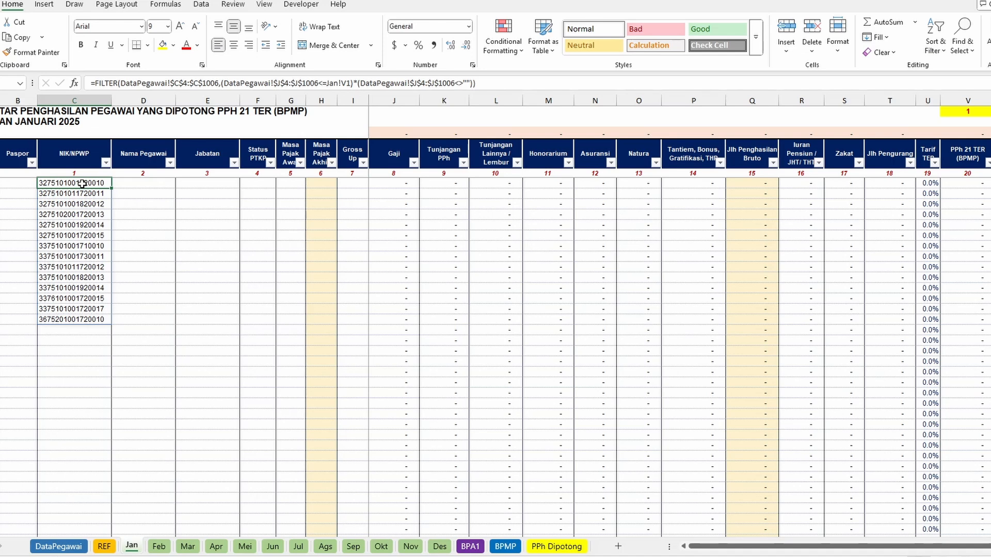
left_click(135, 183)
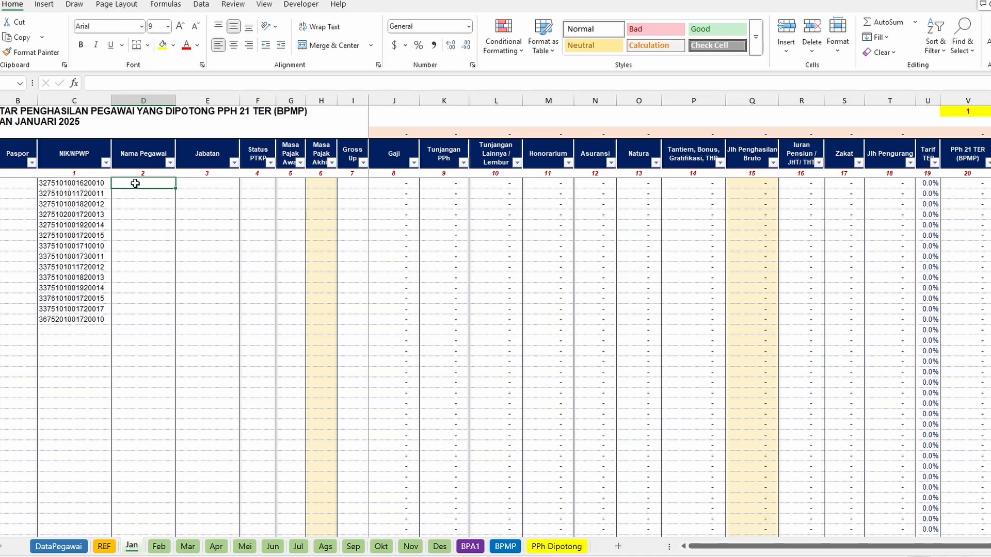
Start an IF formula in D6 under Nama Pegawai that returns "" when C6 is empty, with VLOOKUP as the value if false.
left_click(122, 203)
left_click(140, 183)
type("=")
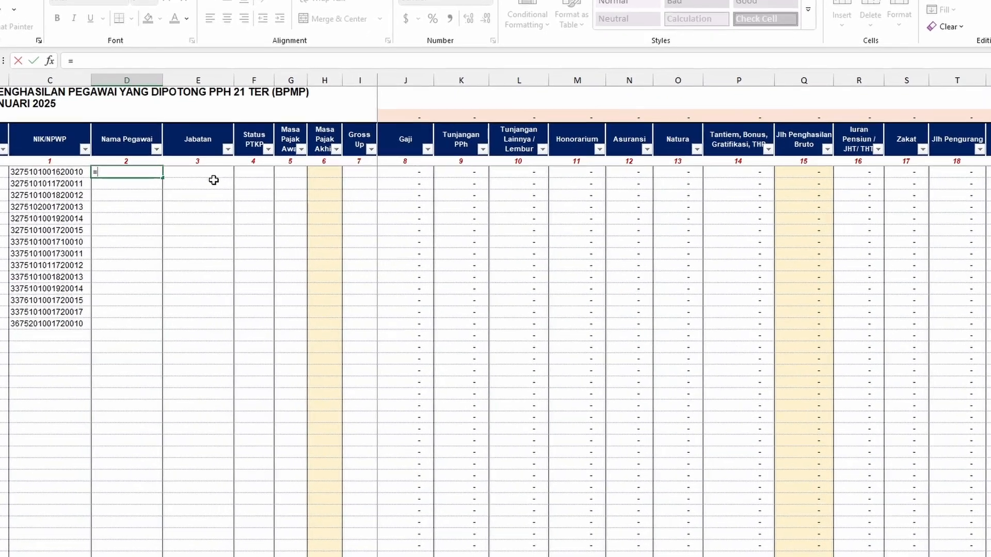
type("if")
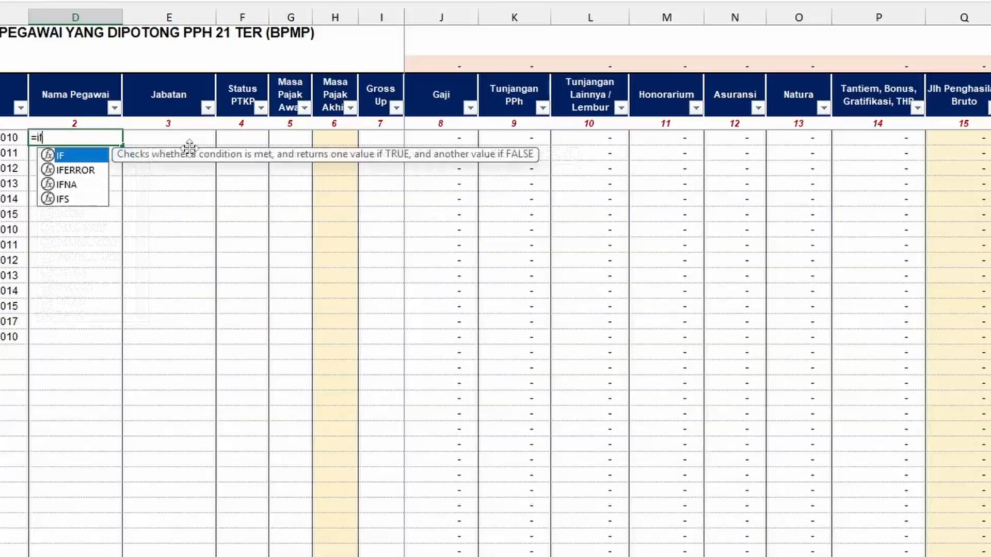
type("(")
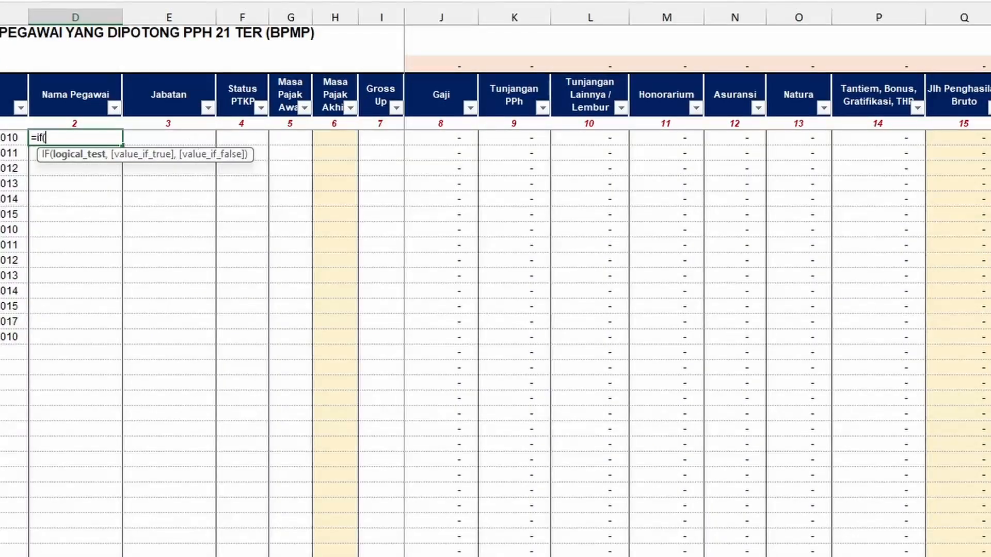
left_click(3, 138)
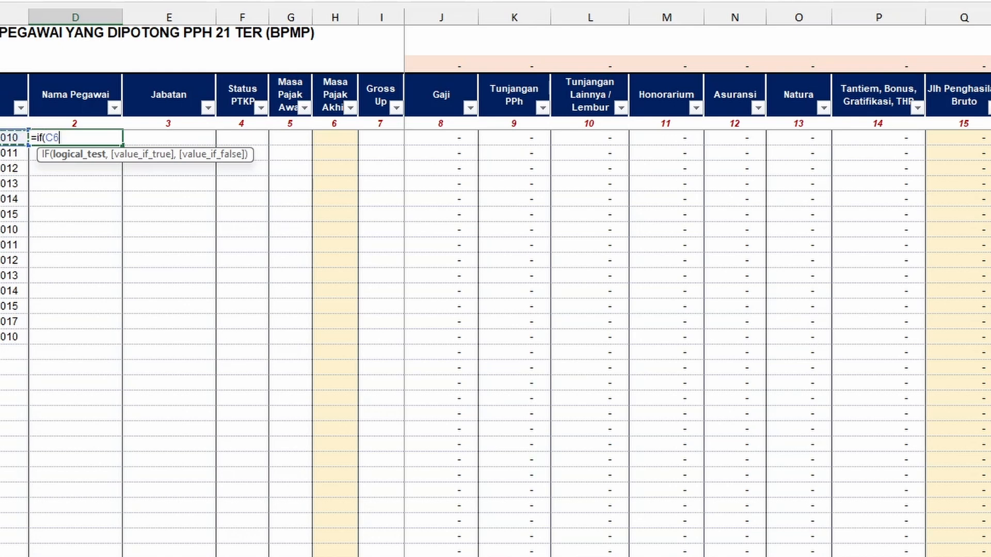
type("=\"\"")
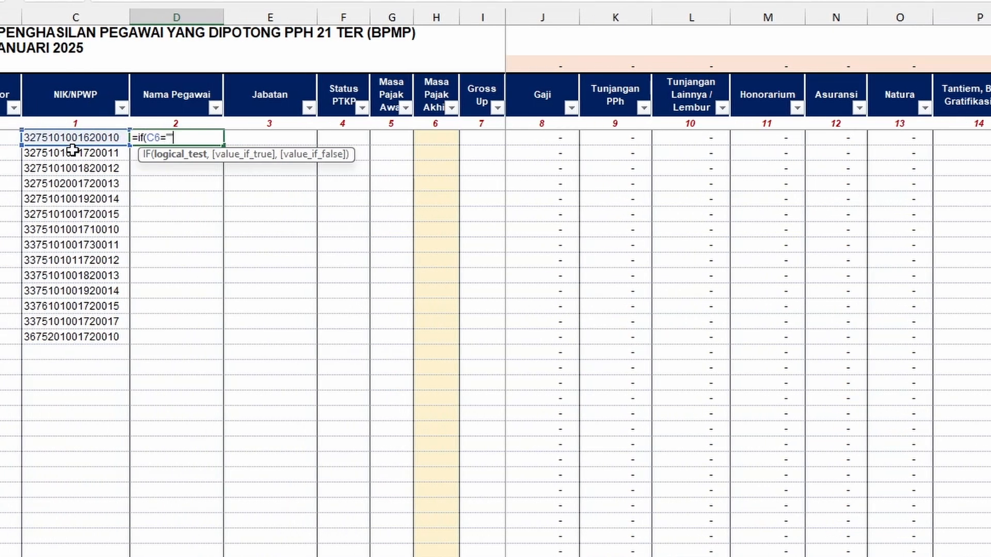
type(",\"\",vl")
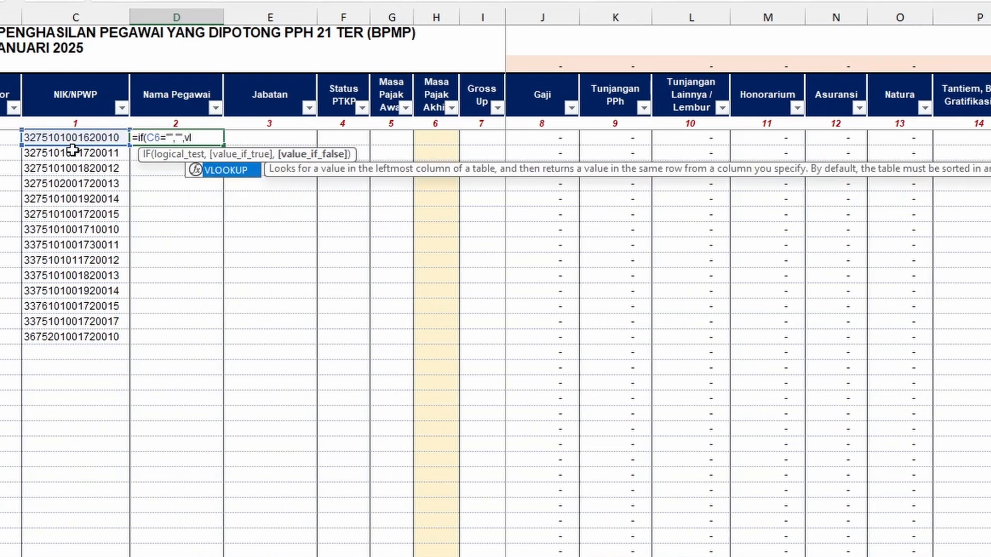
key("Tab")
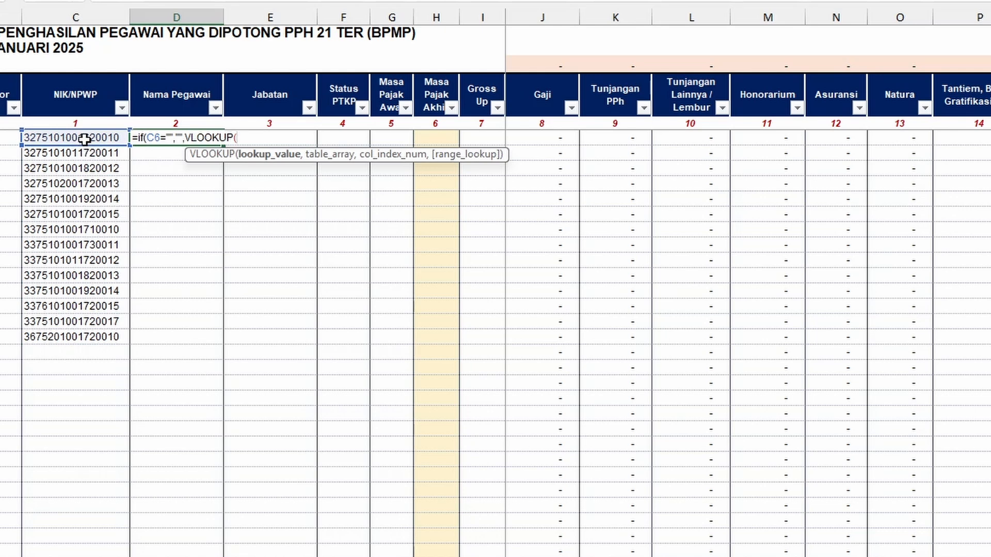
Set C6 as the VLOOKUP lookup value in the D6 formula, locking only its column as $C6.
left_click(84, 139)
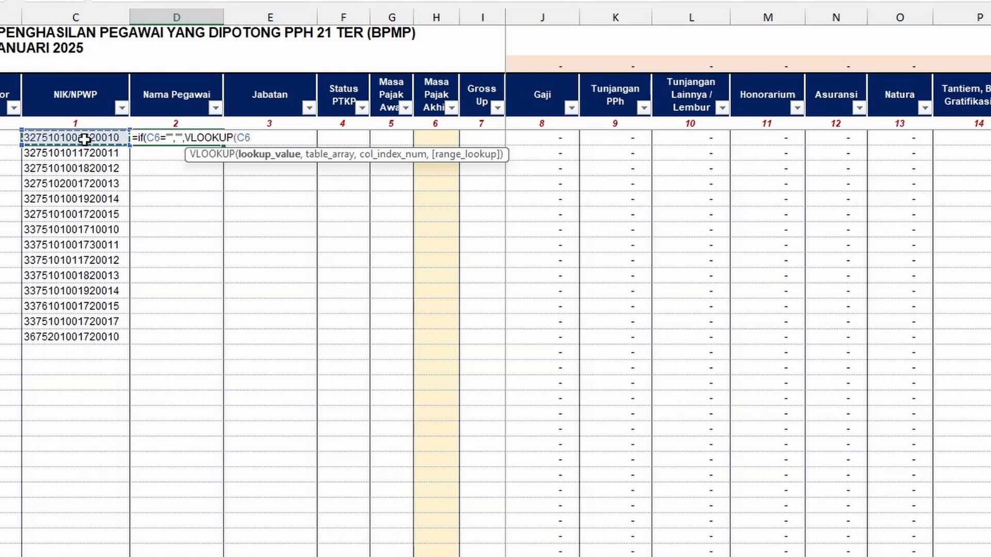
key("F4")
key("F4")
key("F4")
type(",")
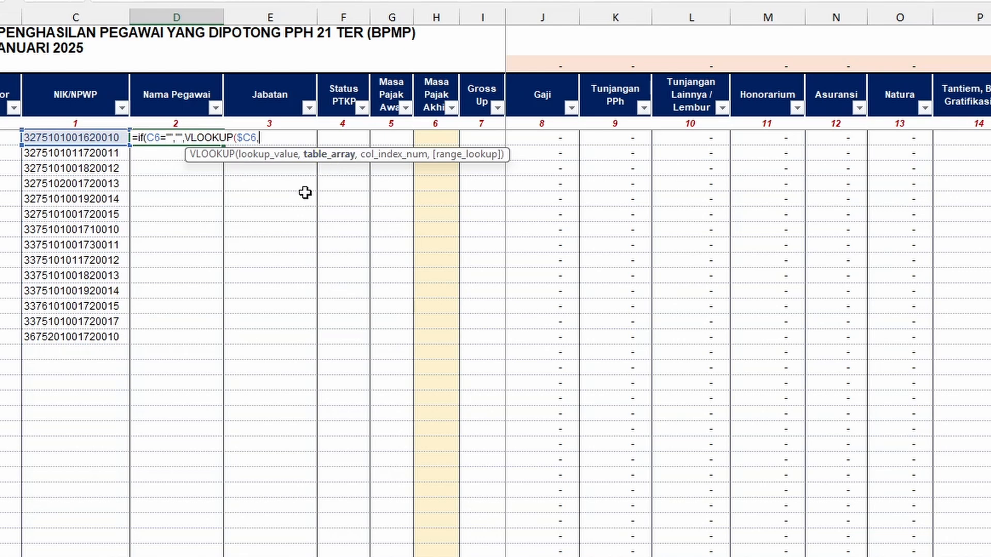
type("bln")
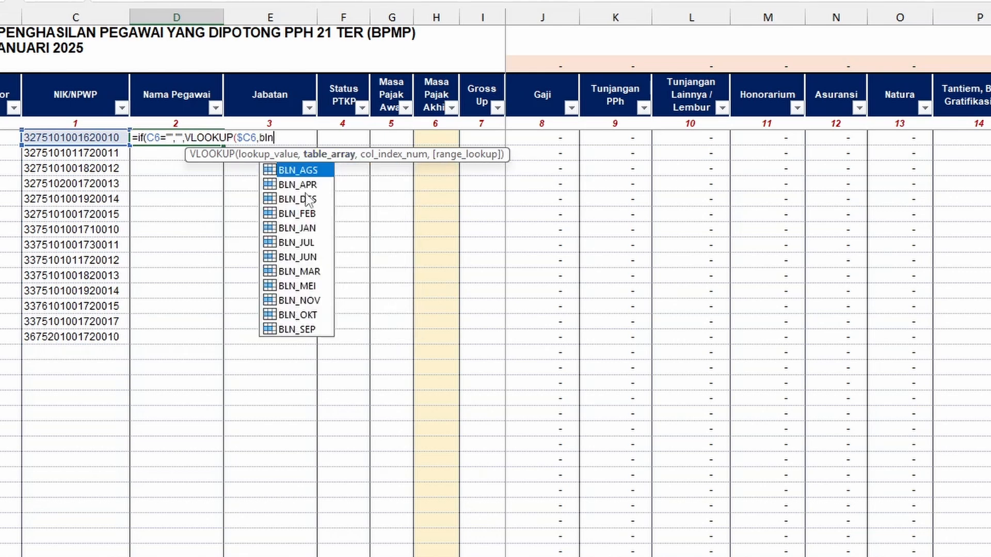
type("_ja")
key("Tab")
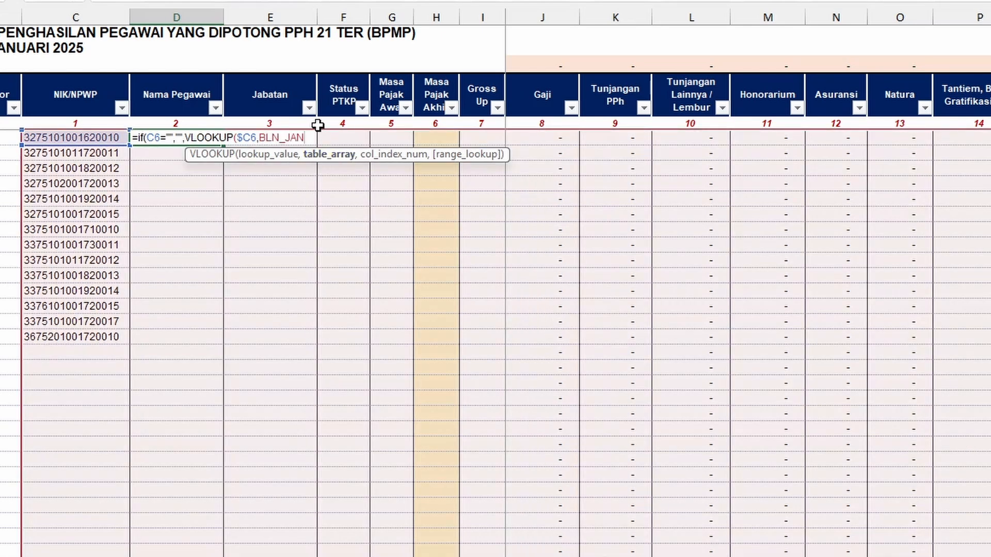
Complete the D6 VLOOKUP with DATA_PEGAWAI as the table array, column index 3 and 0 for an exact match.
double_click(293, 139)
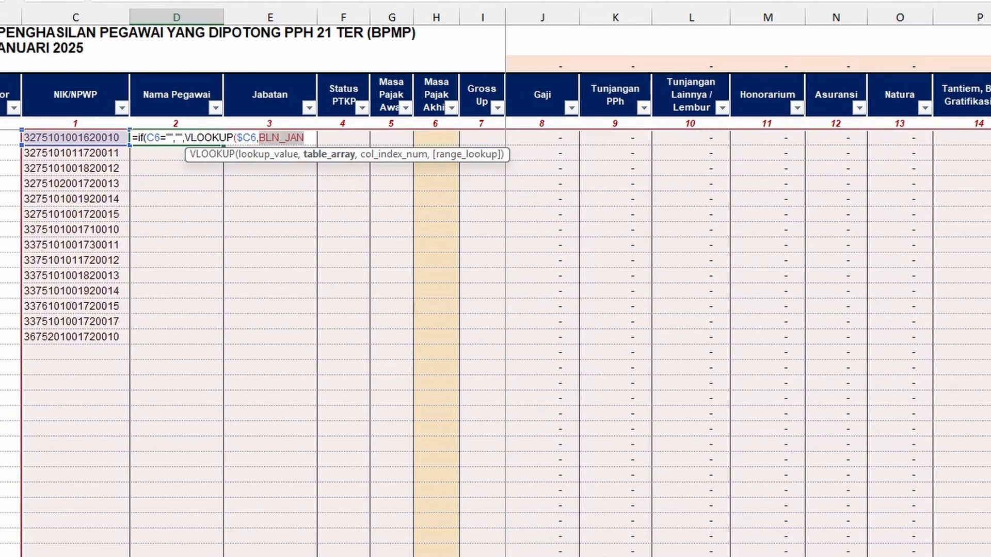
type("dat")
key("Tab")
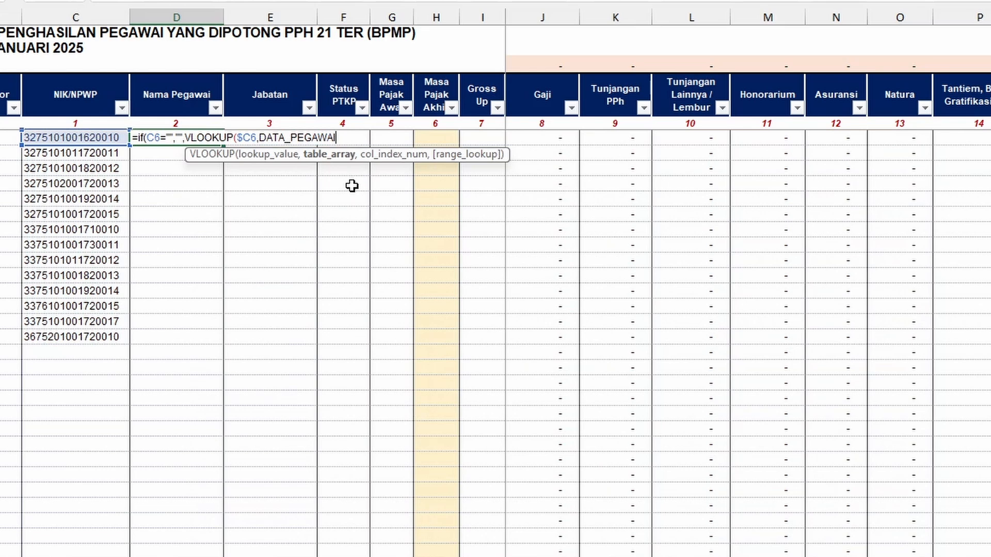
type(",3,")
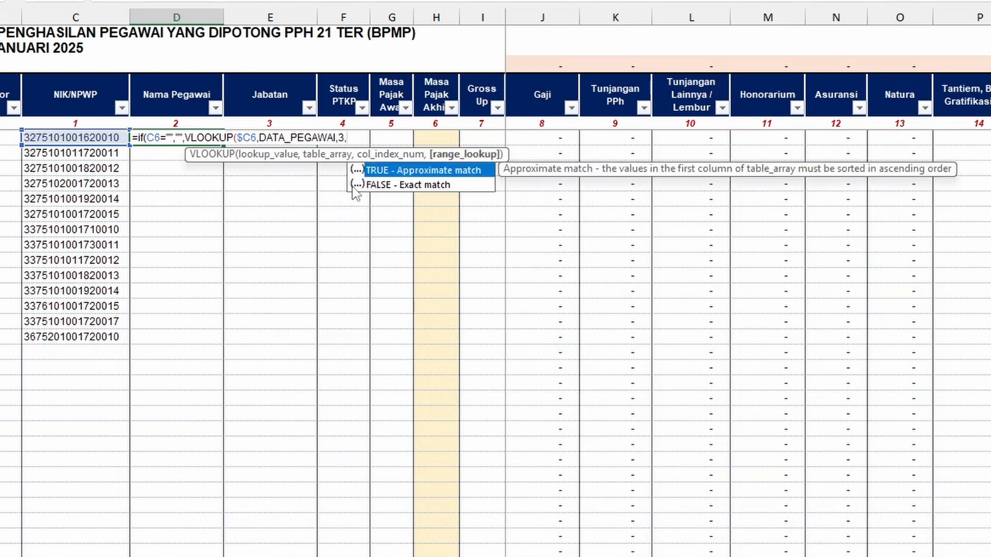
type("0)")
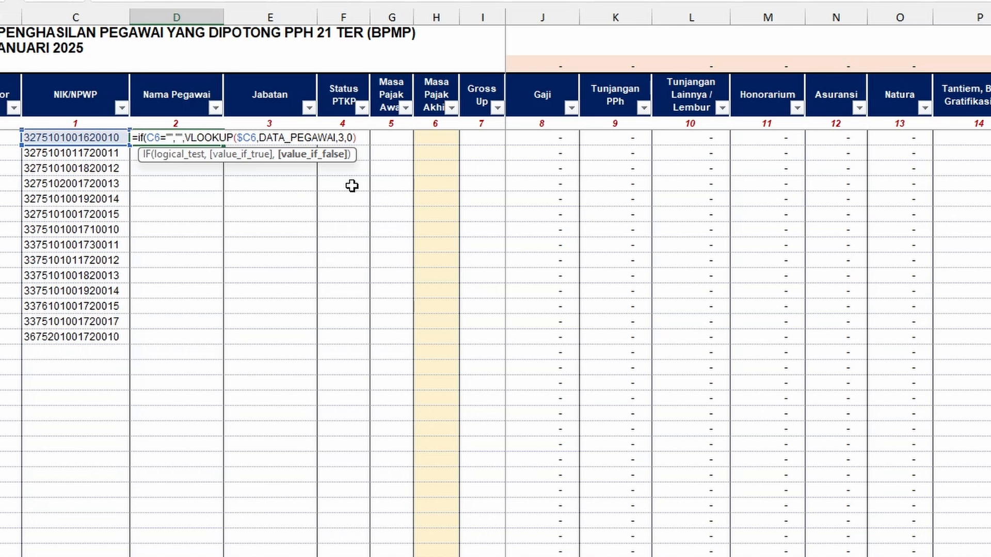
key("Return")
key("Return")
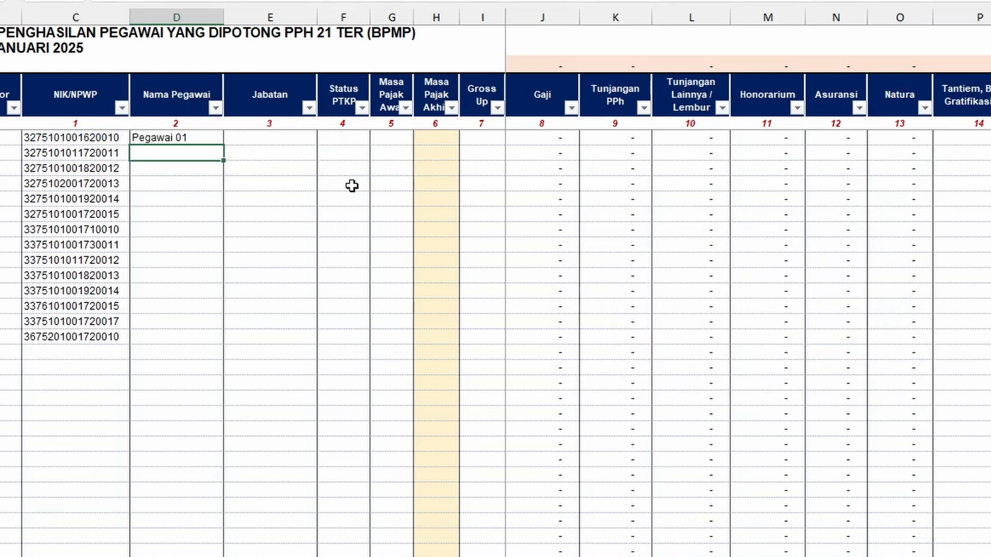
Fill the D6 formula down the whole Nama Pegawai column.
left_click(191, 133)
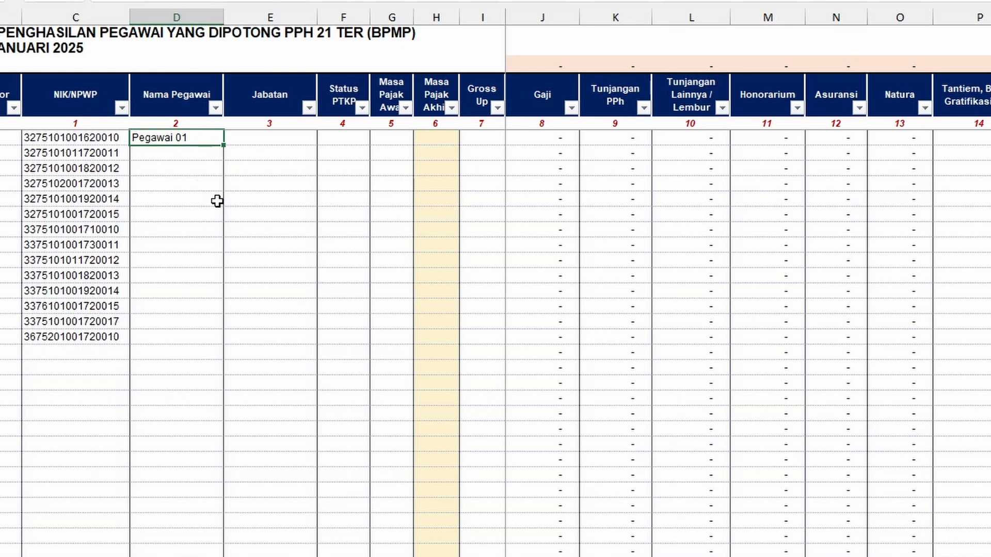
left_click_drag(217, 201, 212, 185)
left_click(208, 140)
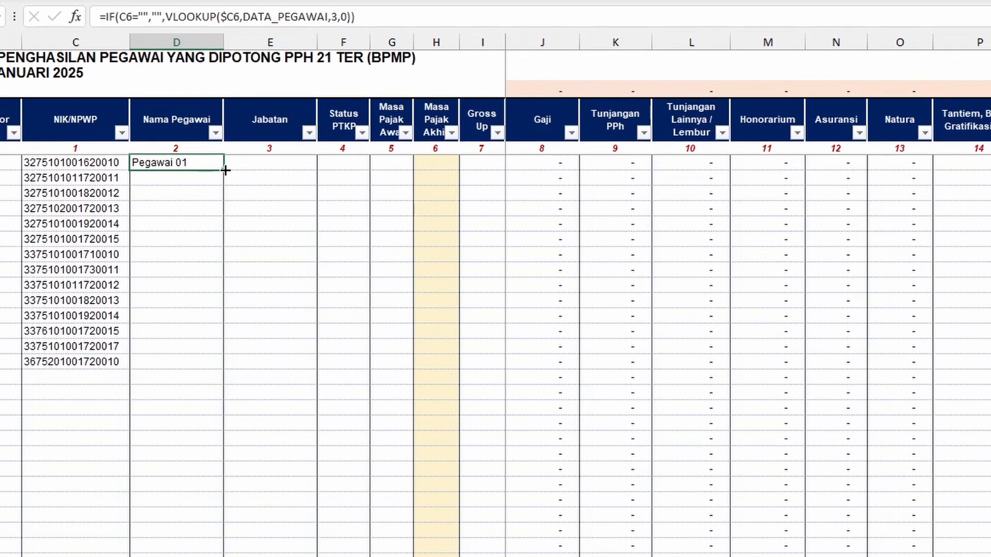
double_click(225, 164)
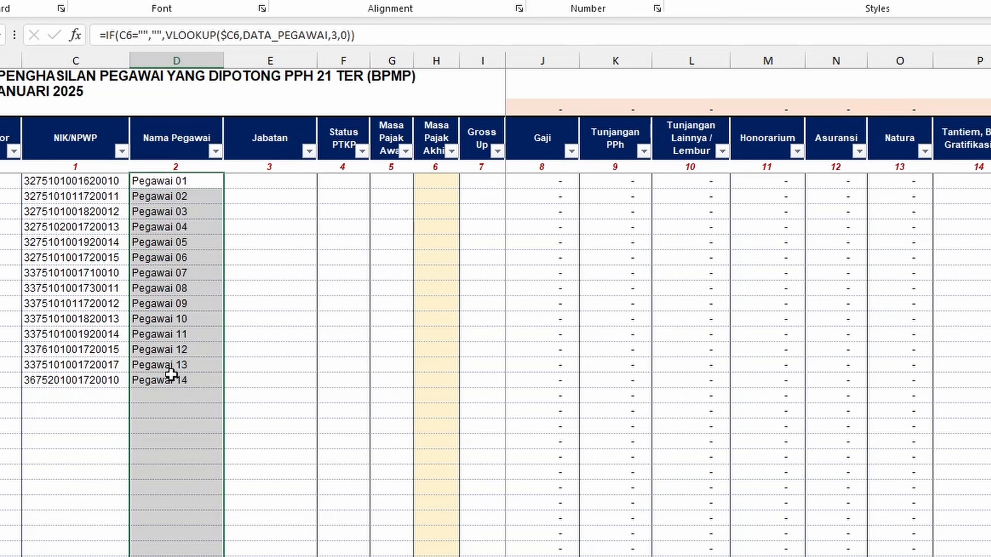
Examine the filled Nama Pegawai formulas down to the end of the column and return to D6.
left_click(167, 378)
left_click(179, 398)
key("ctrl+Down")
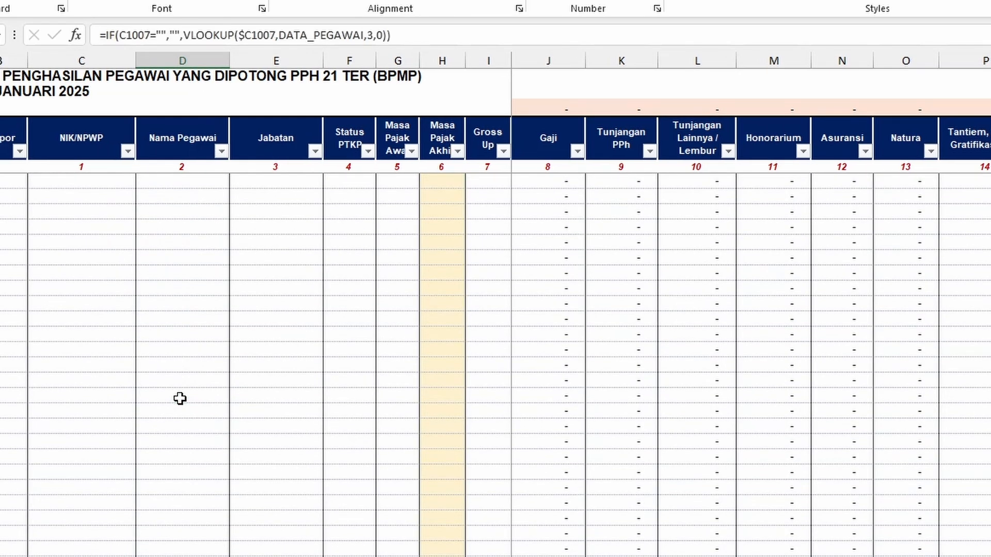
left_click(175, 440)
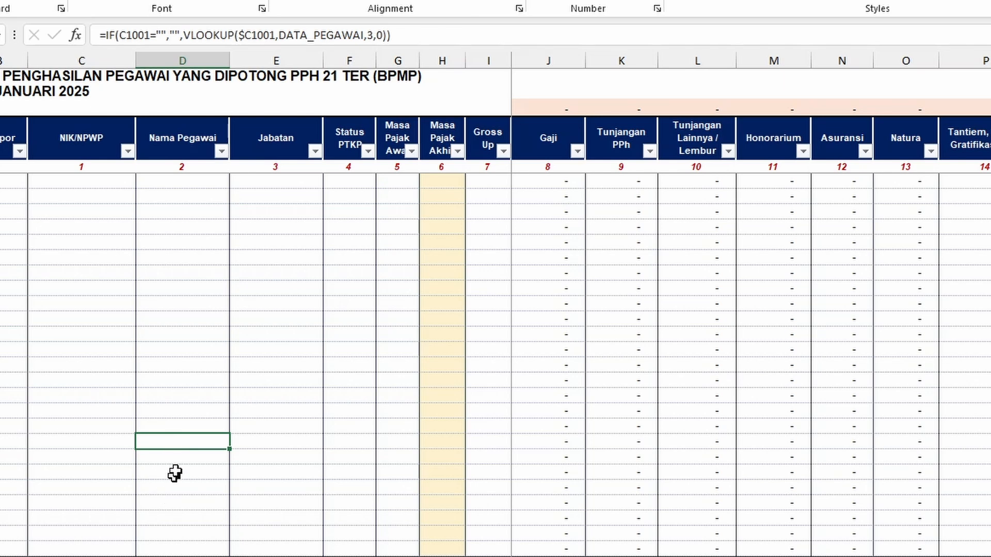
key("ctrl+Up")
key("Down")
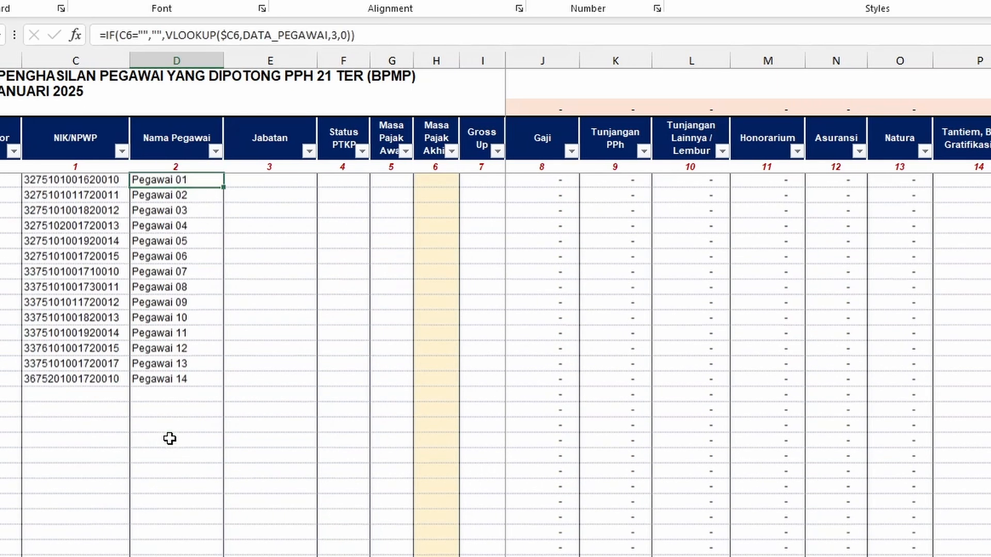
key("Right")
key("Left")
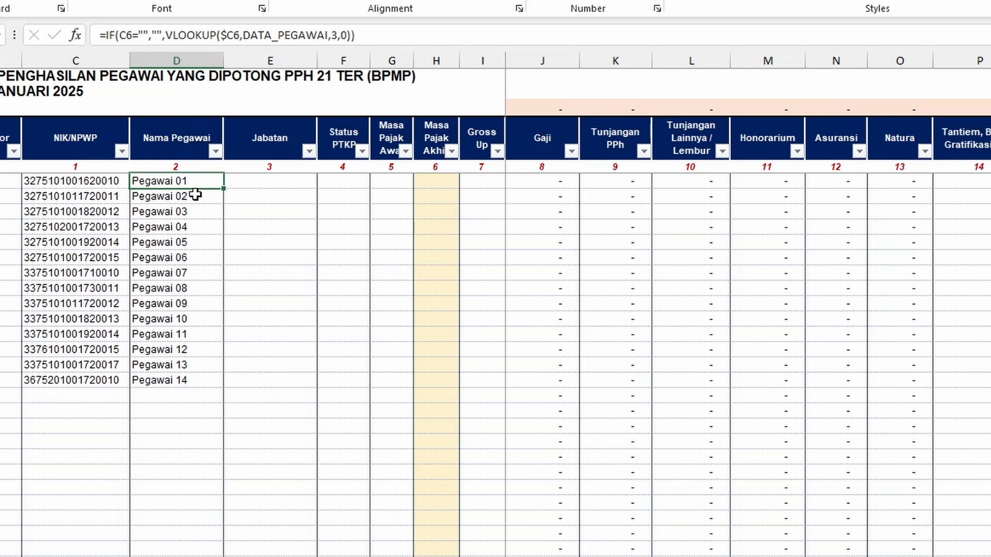
Check the number of the Jabatan column on the DataPegawai sheet and return to the Jan sheet.
left_click(262, 181)
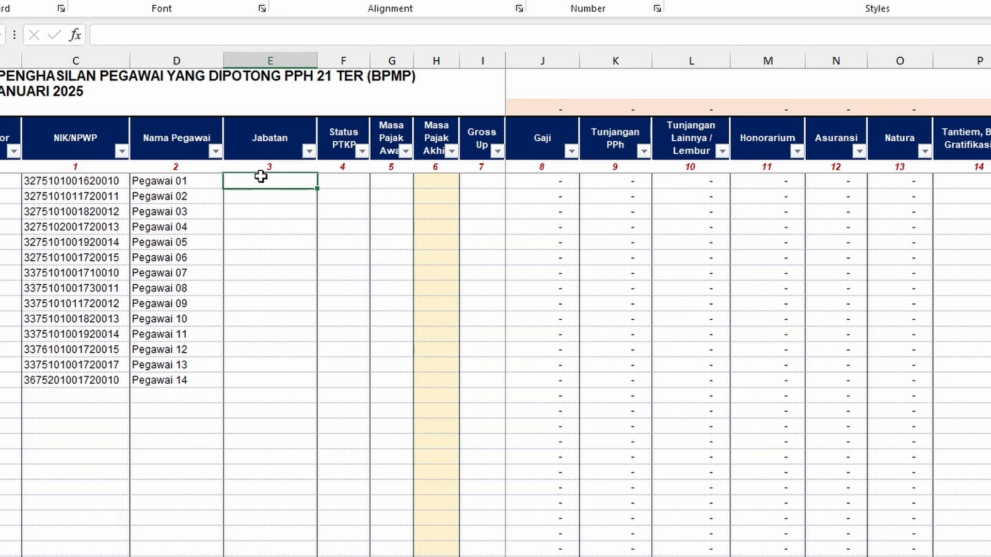
left_click(274, 143)
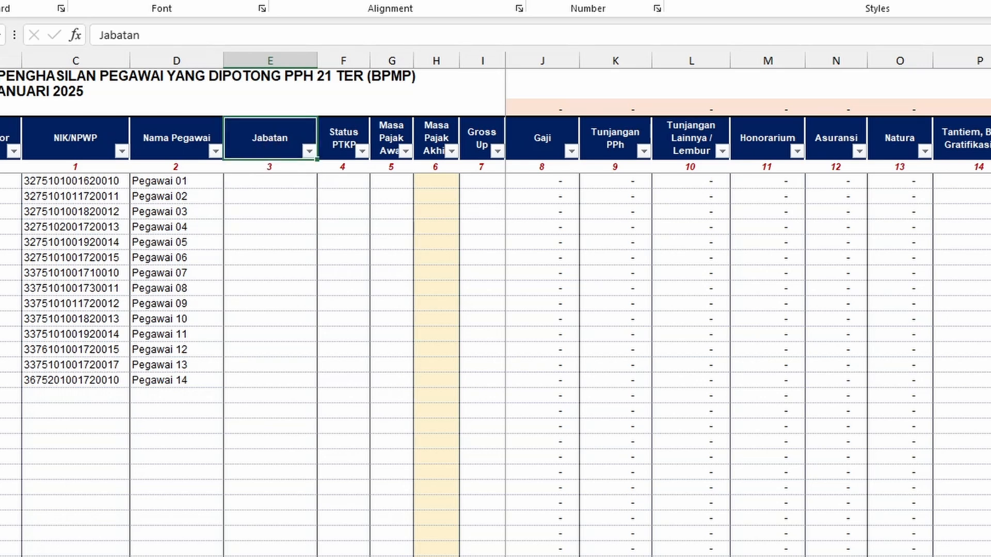
key("ctrl+Page_Up")
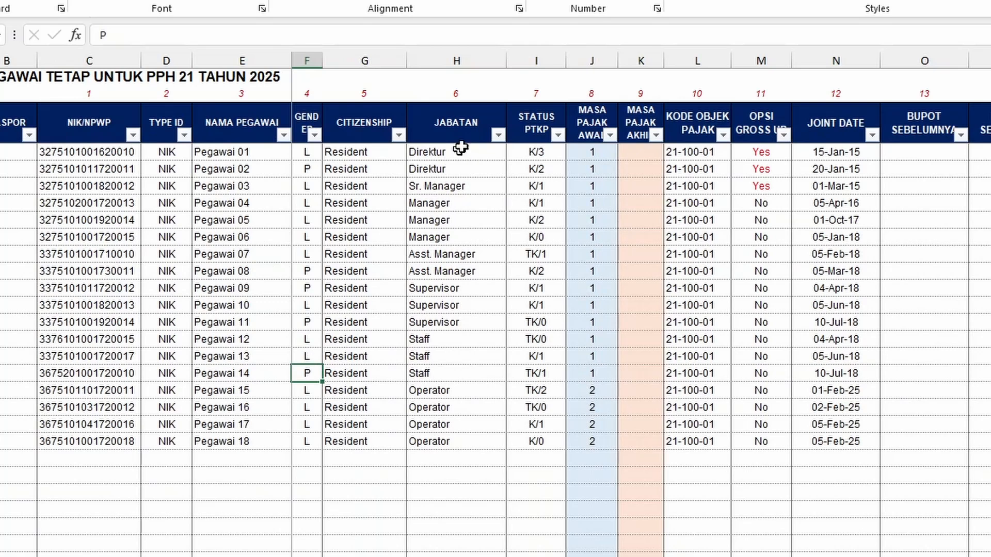
left_click(466, 131)
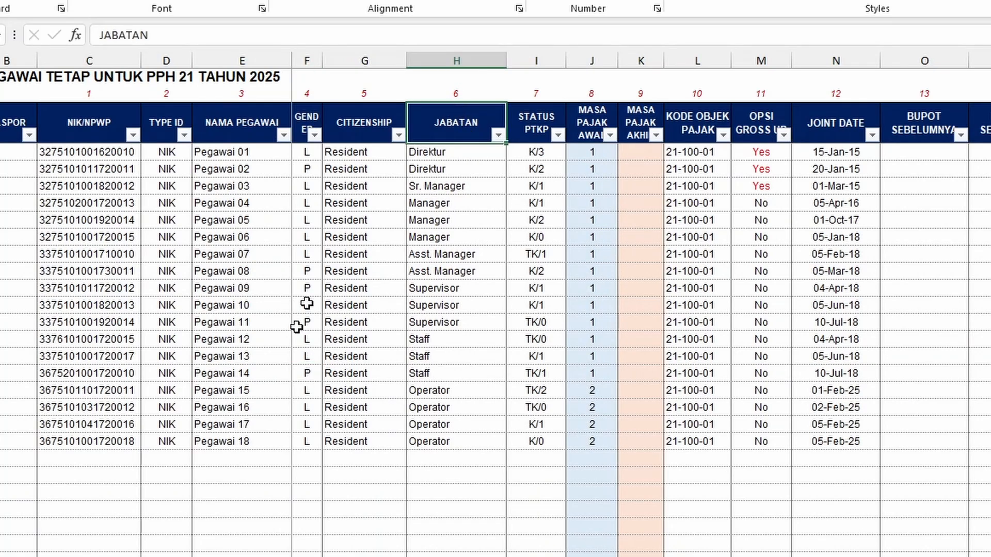
key("ctrl+Page_Down")
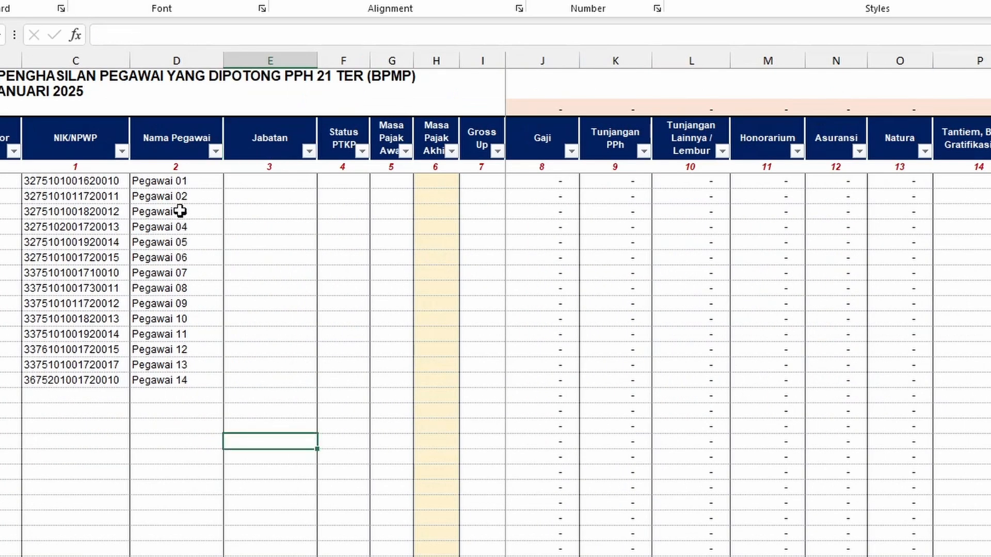
Copy the Nama Pegawai formula from D6 into E6 under Jabatan.
left_click(177, 187)
key("ctrl+c")
left_click(261, 183)
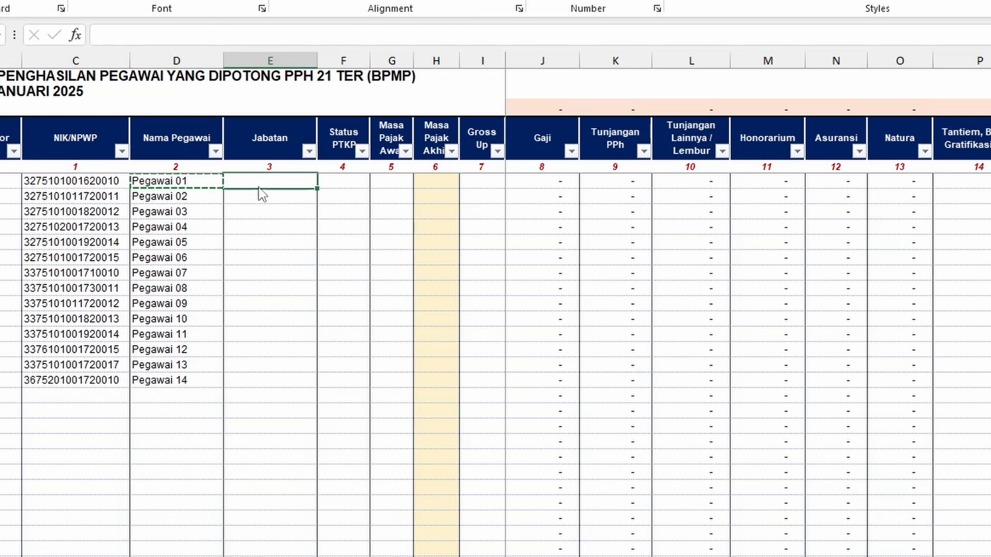
right_click(262, 180)
left_click(361, 294)
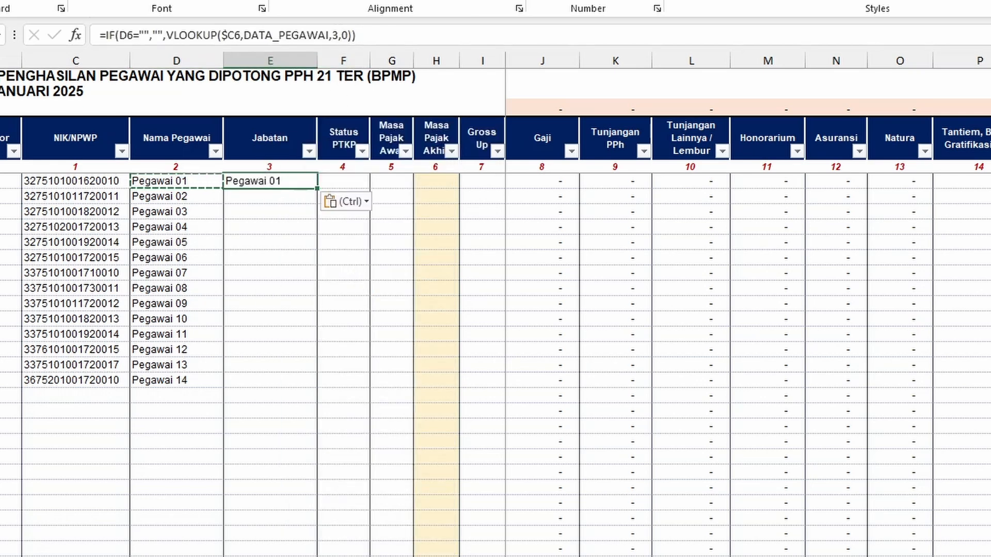
Set the VLOOKUP column index in E6 to 6 and fill the formula down the Jabatan column.
left_click(339, 35)
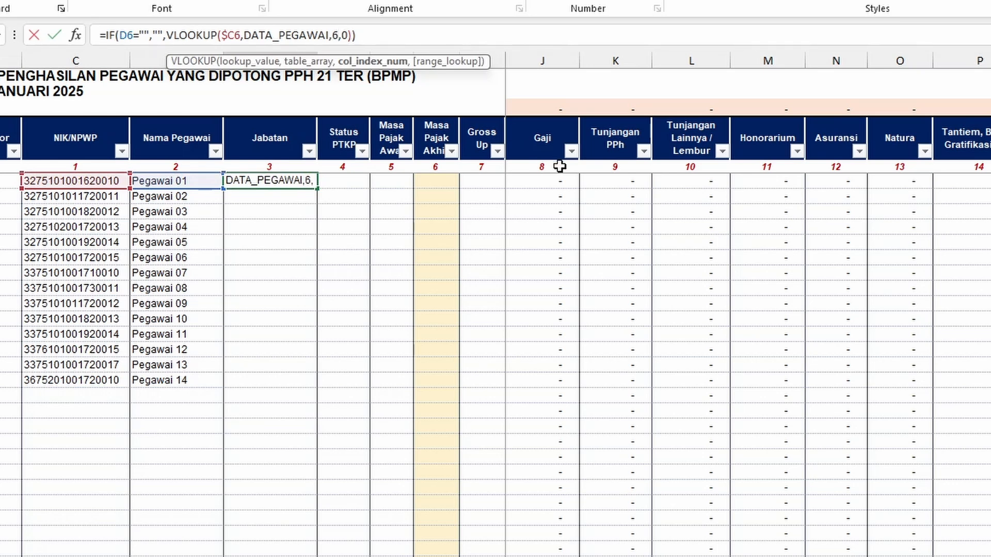
key("Return")
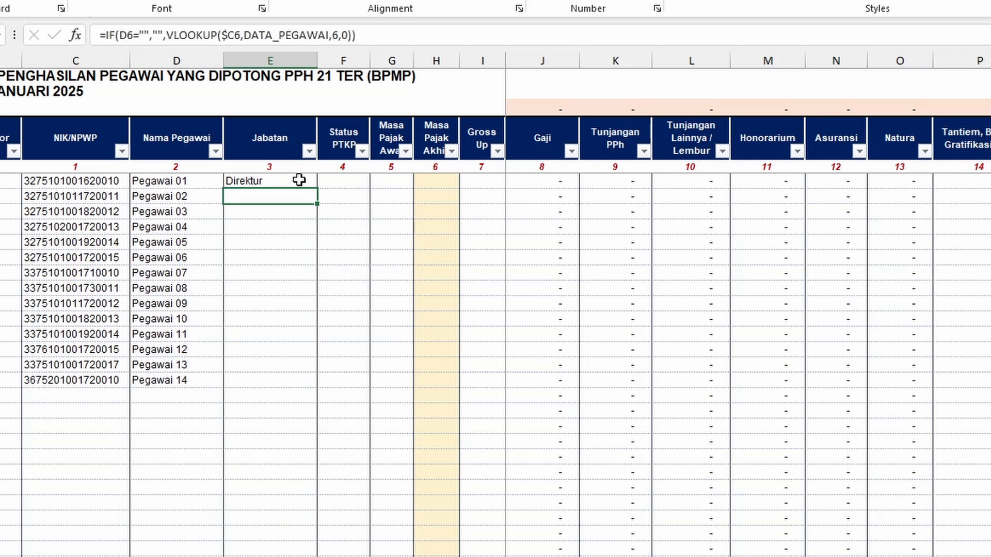
left_click(299, 179)
double_click(317, 191)
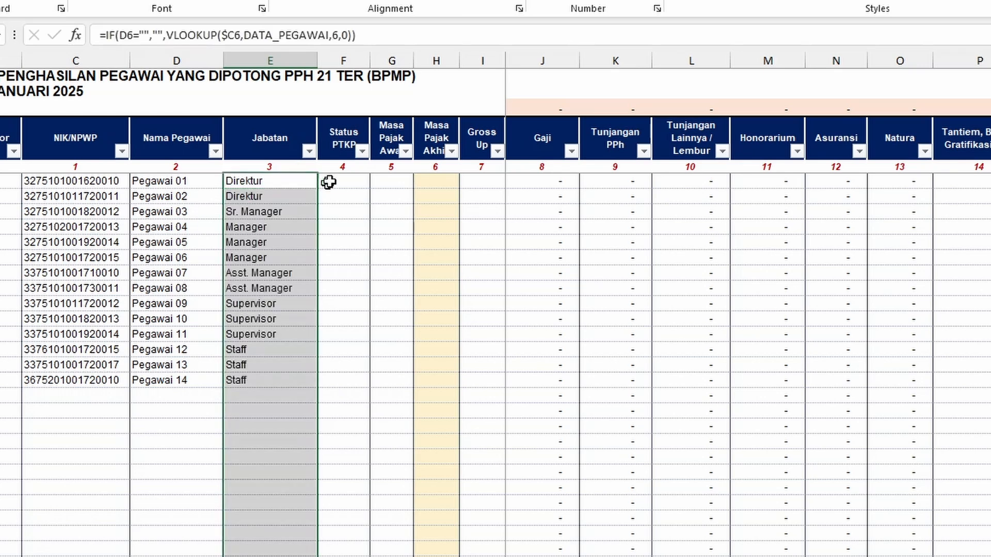
Check the number of the Status PTKP column on the DataPegawai sheet and return to the Jan sheet.
left_click(330, 181)
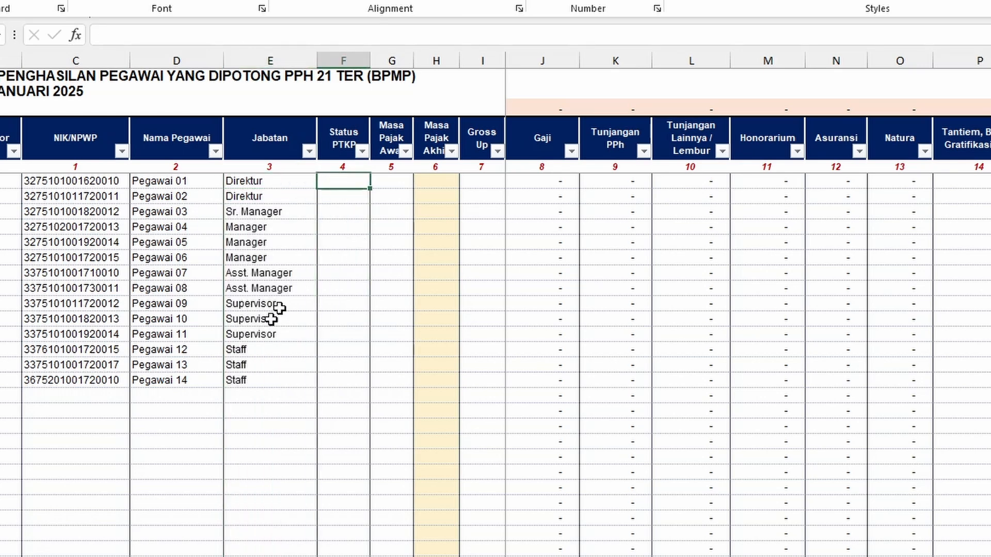
left_click(207, 556)
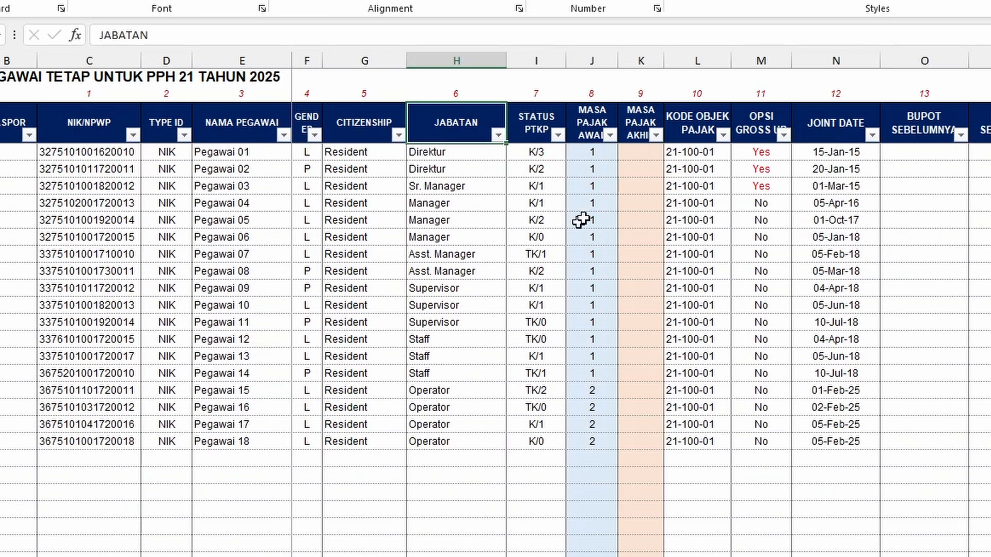
left_click(535, 123)
key("ctrl+Page_Down")
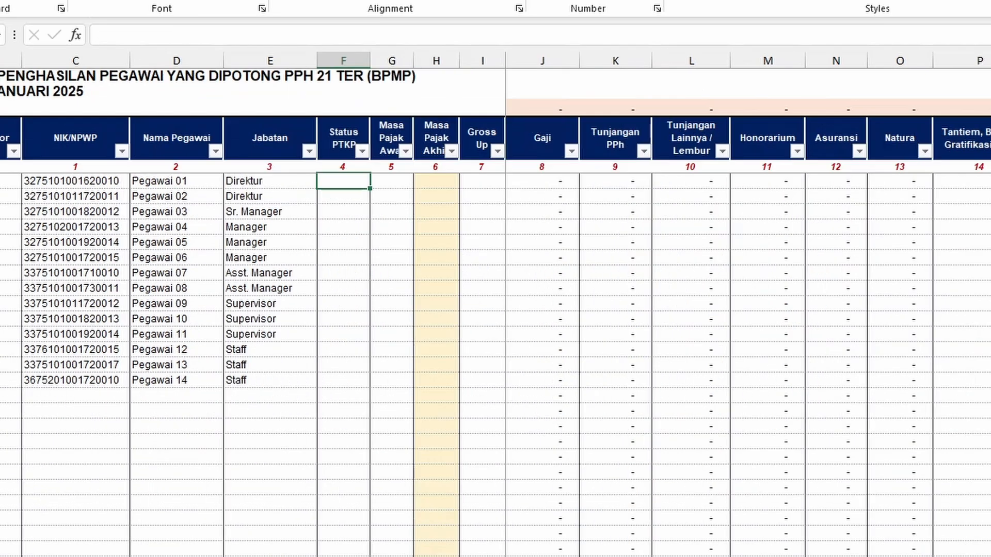
Copy the Jabatan formula from E6 and paste only the formula into F6 under Status PTKP.
left_click(334, 345)
left_click(286, 181)
key("ctrl+c")
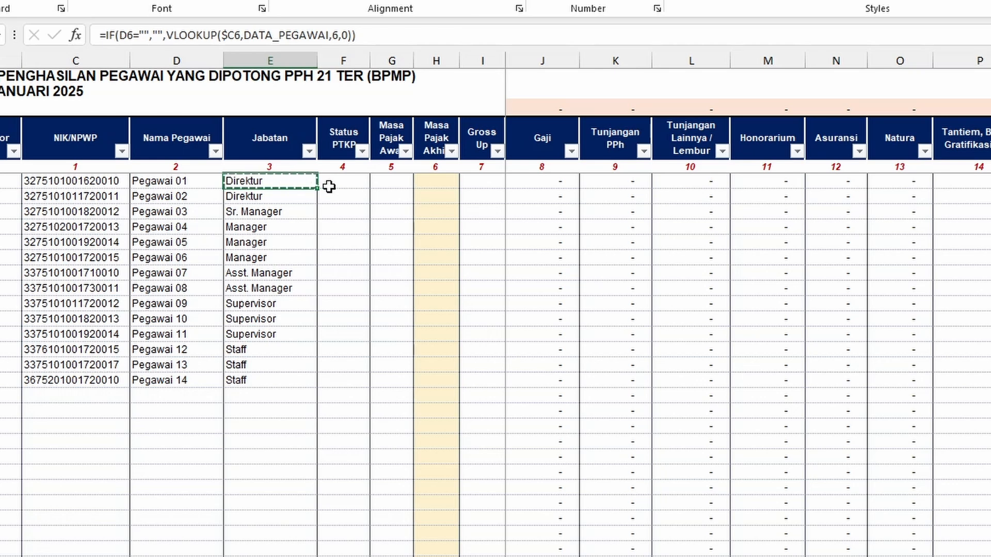
left_click(336, 185)
right_click(336, 185)
left_click(429, 301)
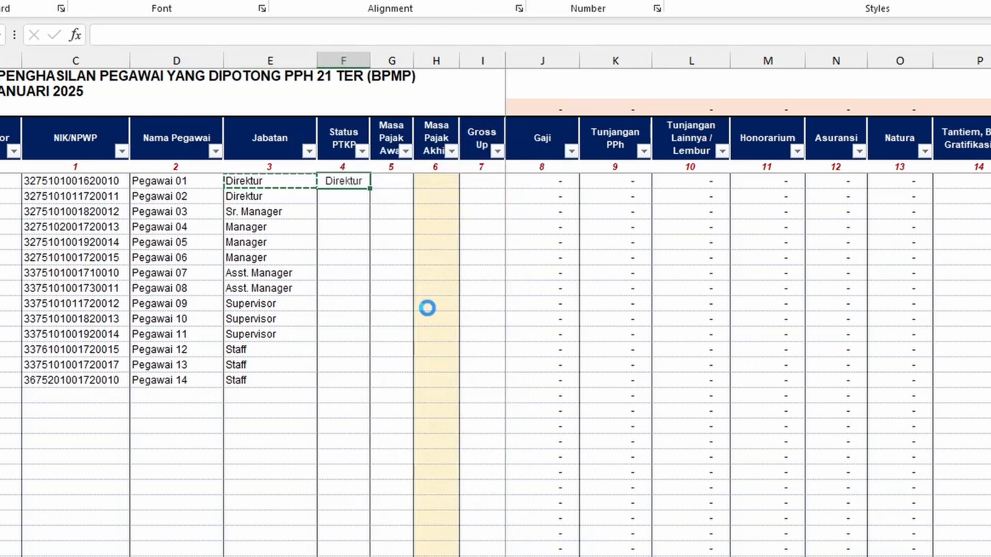
Set the VLOOKUP column index in F6 to 7 and fill the formula down the Status PTKP column.
left_click(328, 35)
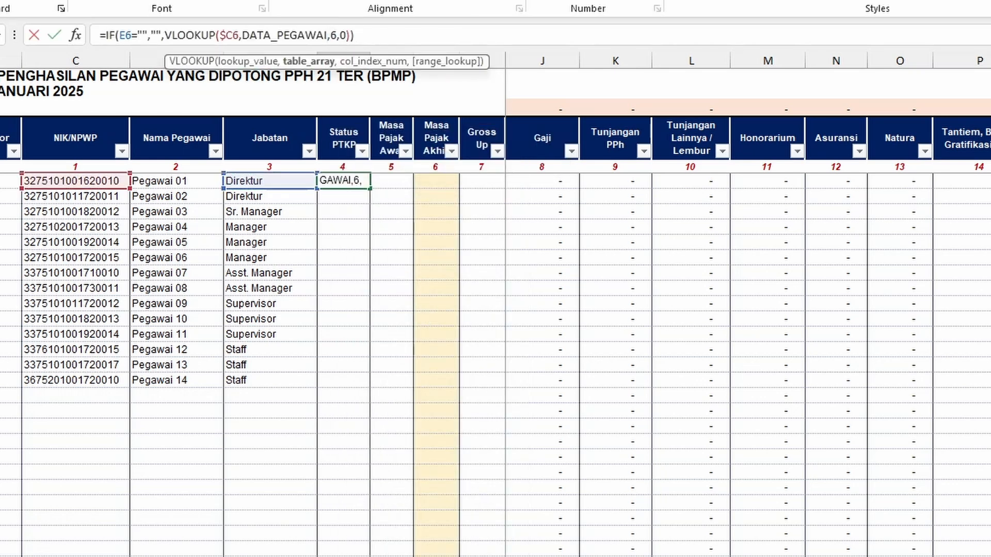
key("Right")
key("shift+Right")
type("7")
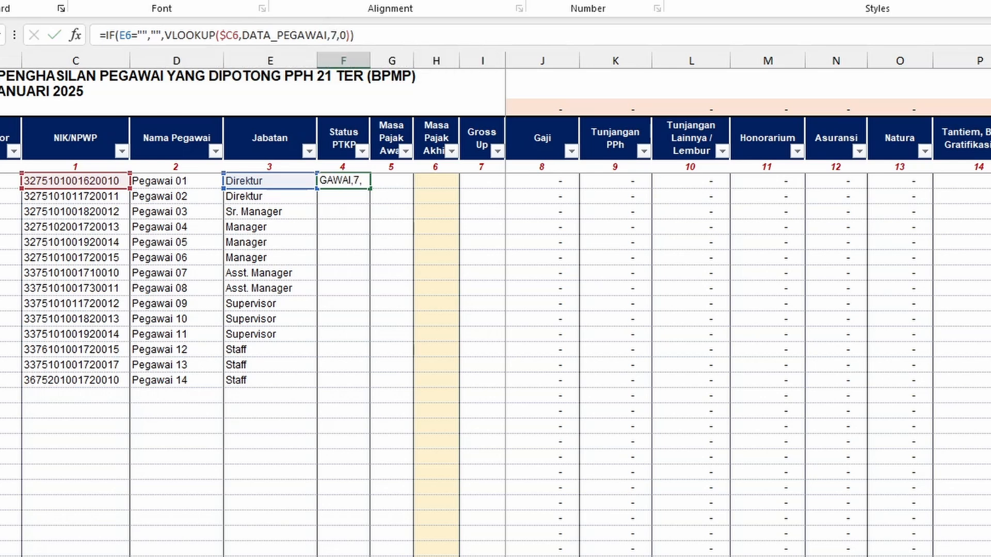
key("Return")
left_click(348, 185)
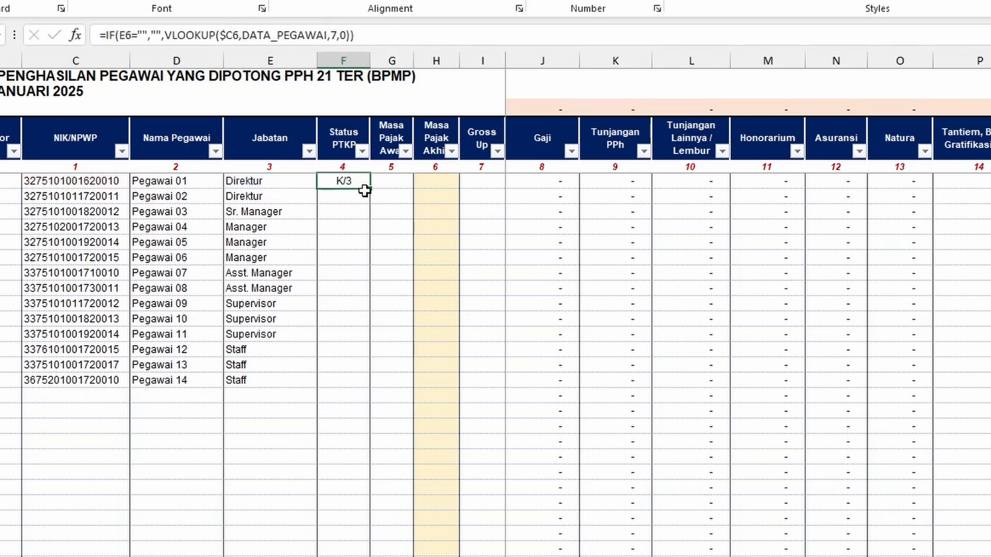
double_click(371, 191)
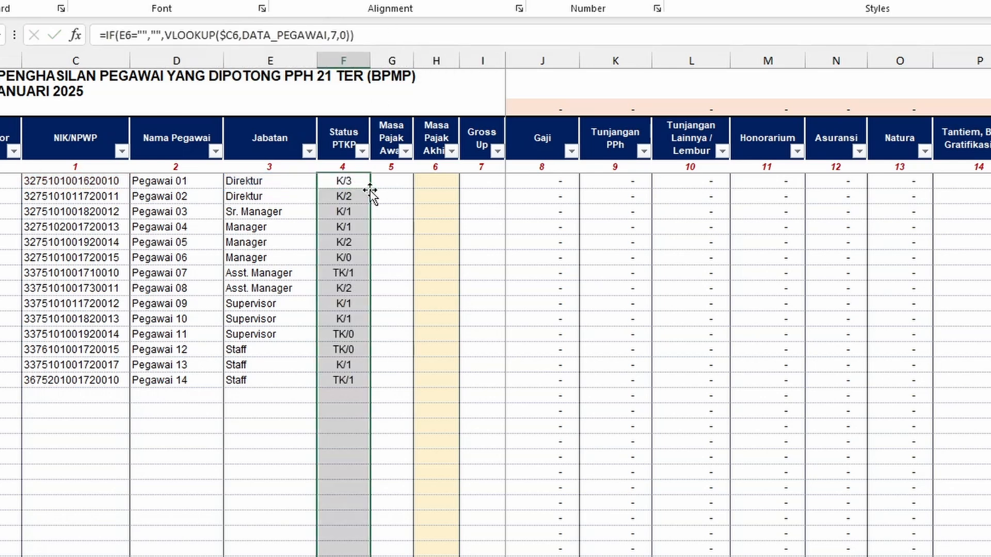
Check the Masa Pajak Awal column number on the DataPegawai sheet, and paste only the formula from F6 into G6 on the Jan sheet.
left_click(392, 183)
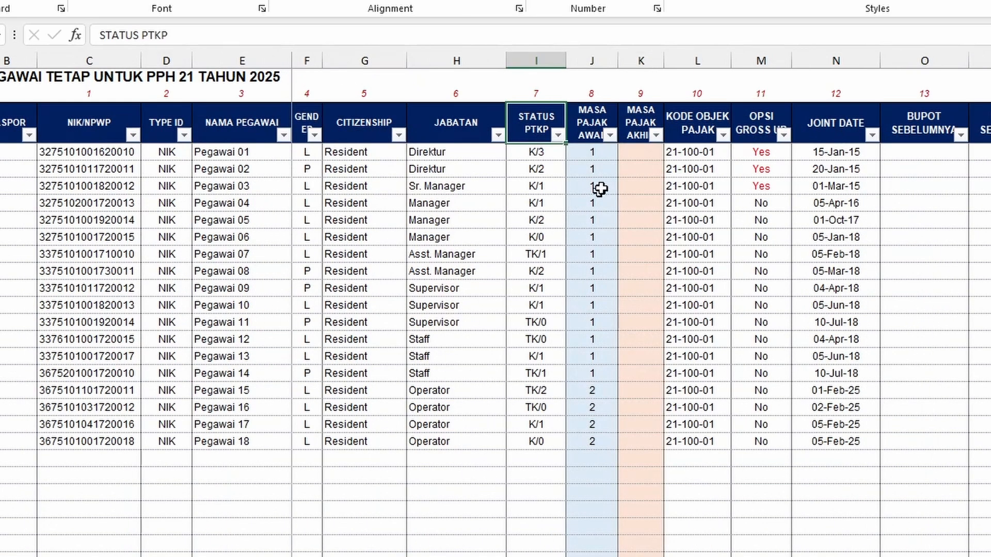
left_click(591, 122)
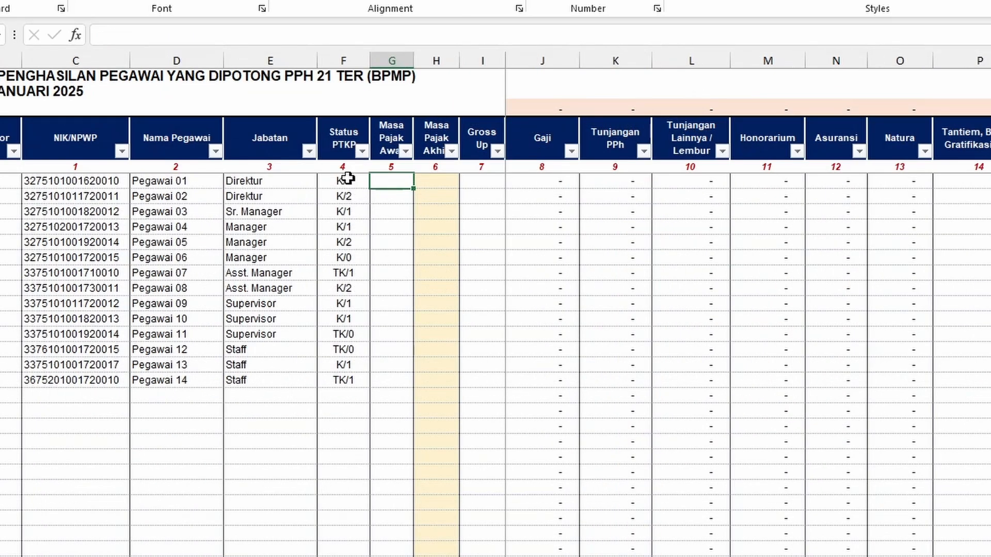
left_click(343, 179)
key("ctrl+c")
left_click(405, 184)
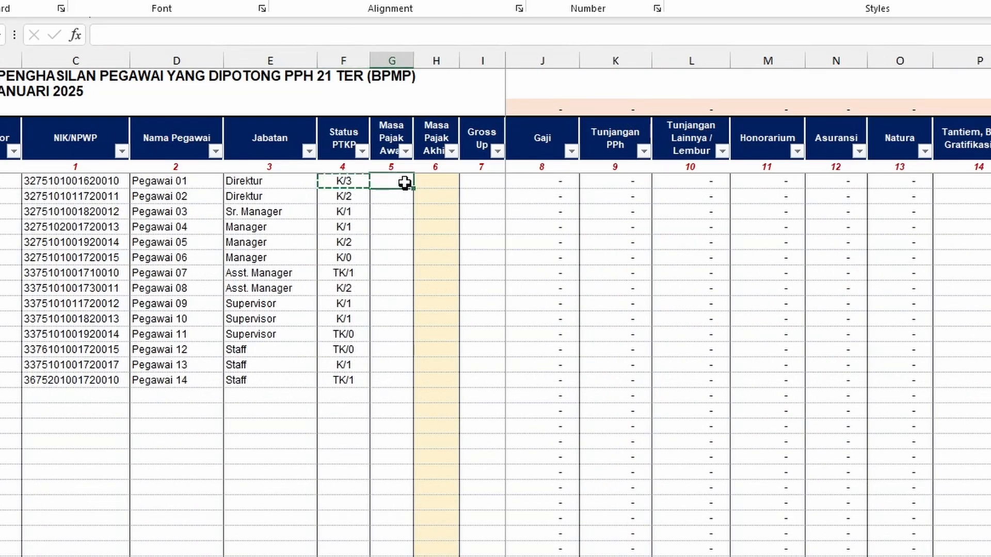
right_click(405, 183)
left_click(494, 294)
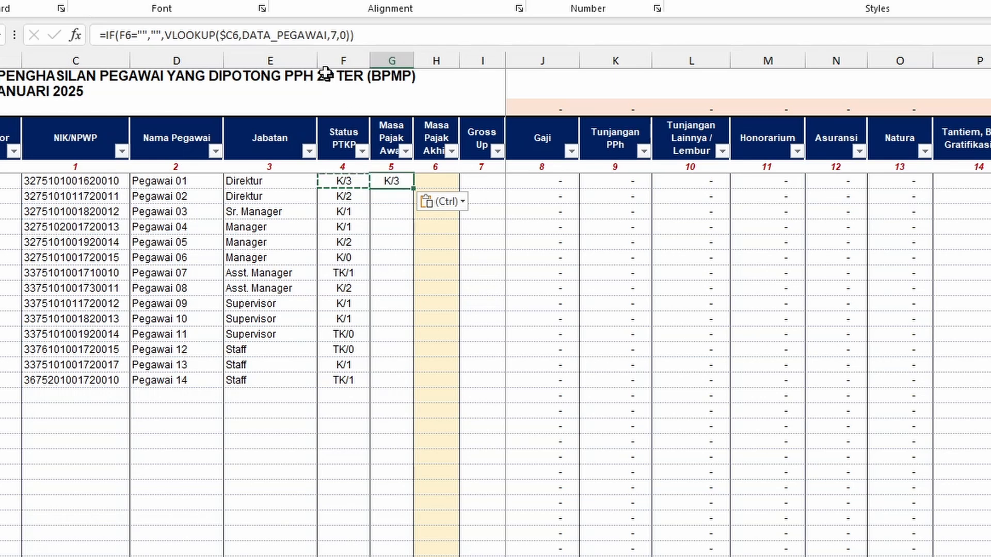
Set the VLOOKUP column index in G6 to 8 and fill the formula down the Masa Pajak Awal column.
left_click(336, 35)
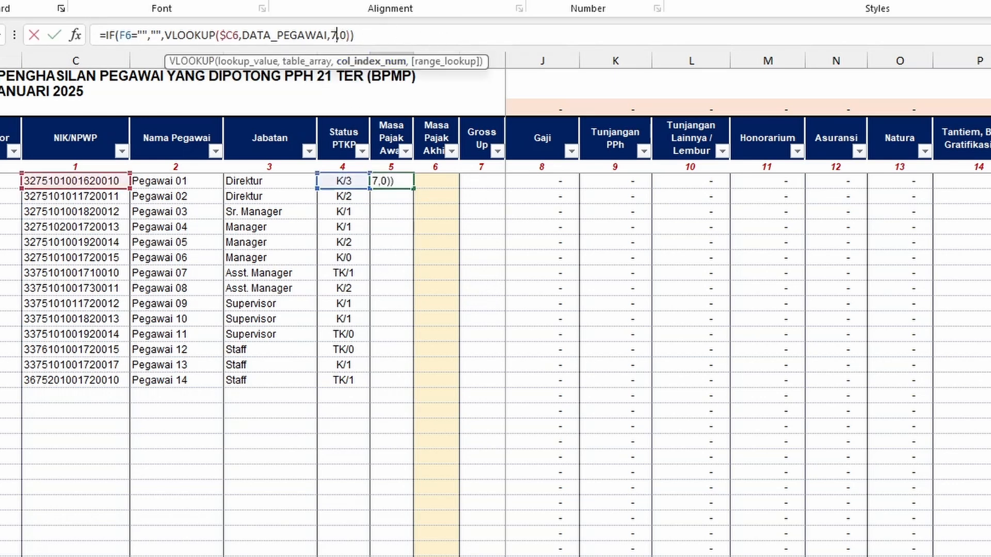
key("BackSpace")
type("8")
key("Return")
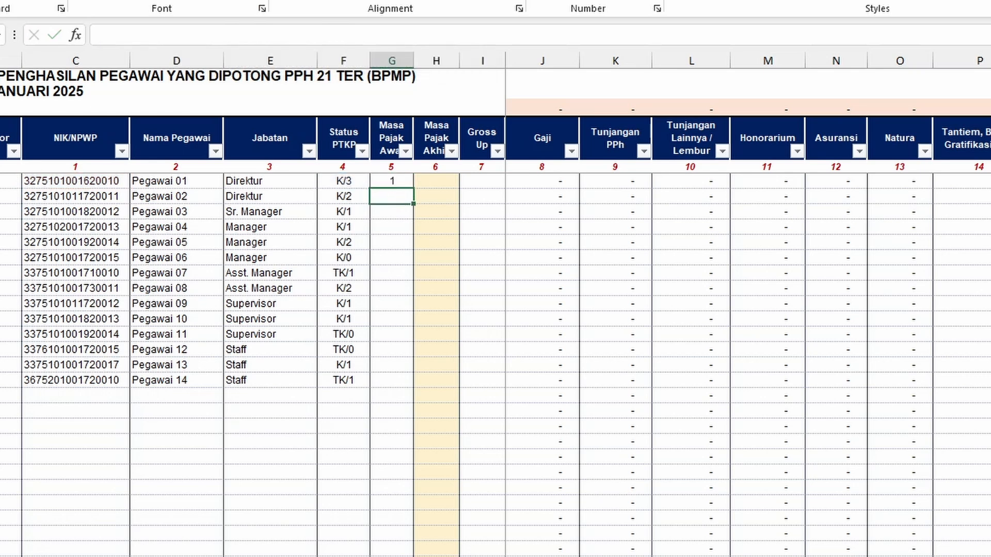
left_click(392, 184)
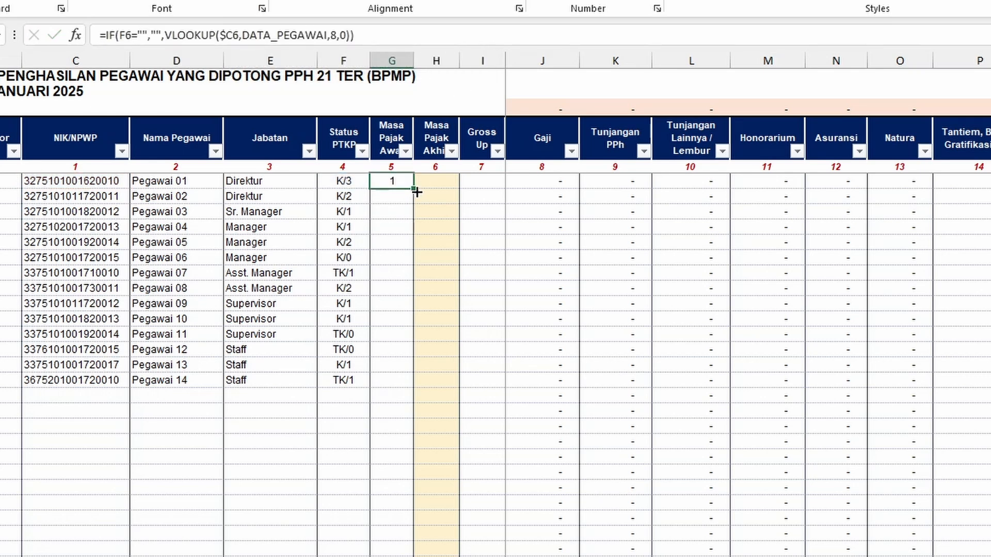
double_click(417, 192)
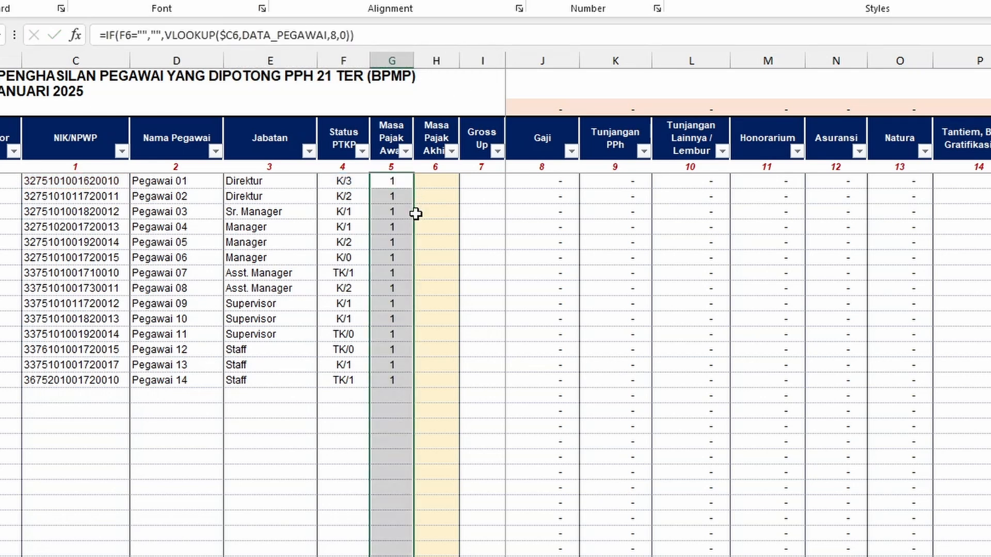
Enter the formula =IF(C6<>"",12,"") in H6 under Masa Pajak Akhir.
left_click(440, 187)
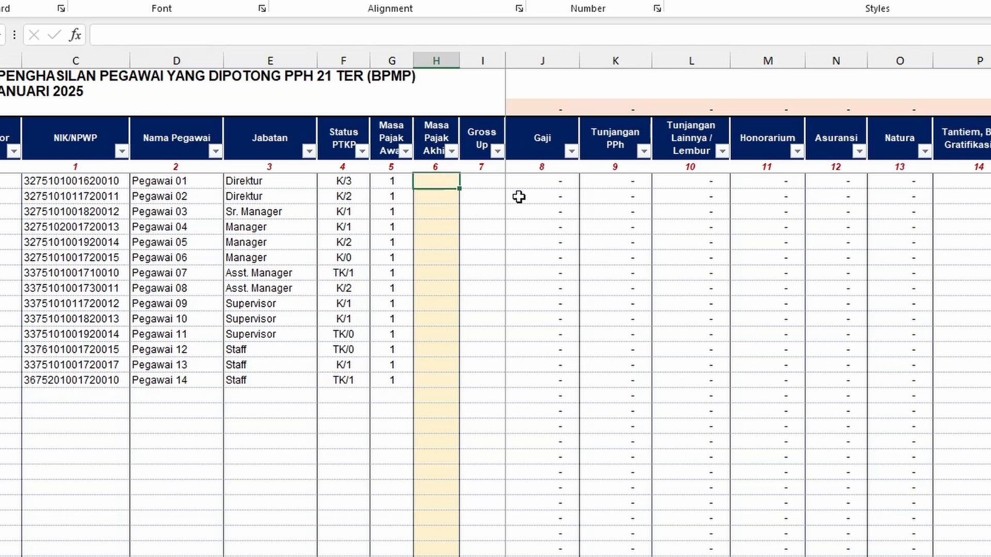
type("=f")
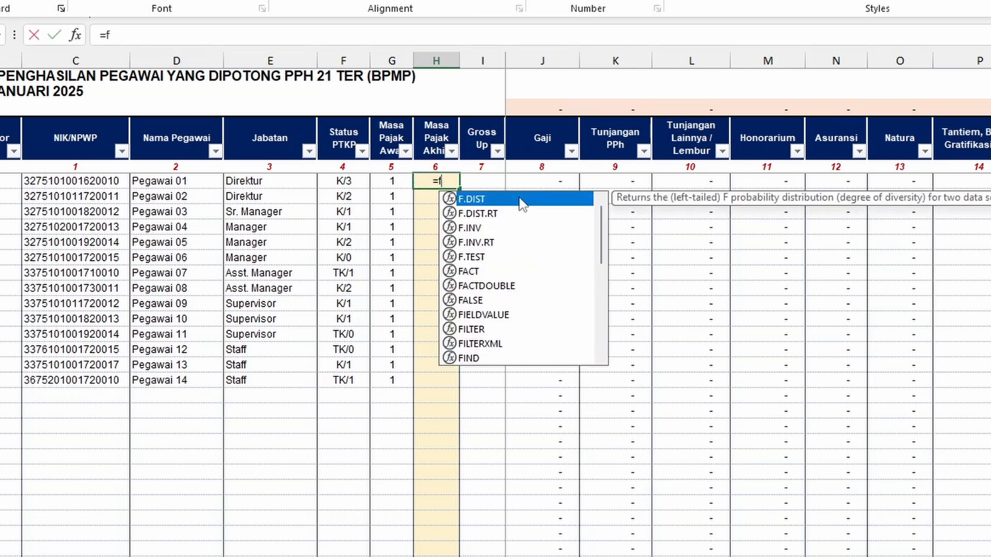
key("BackSpace")
type("if")
key("Tab")
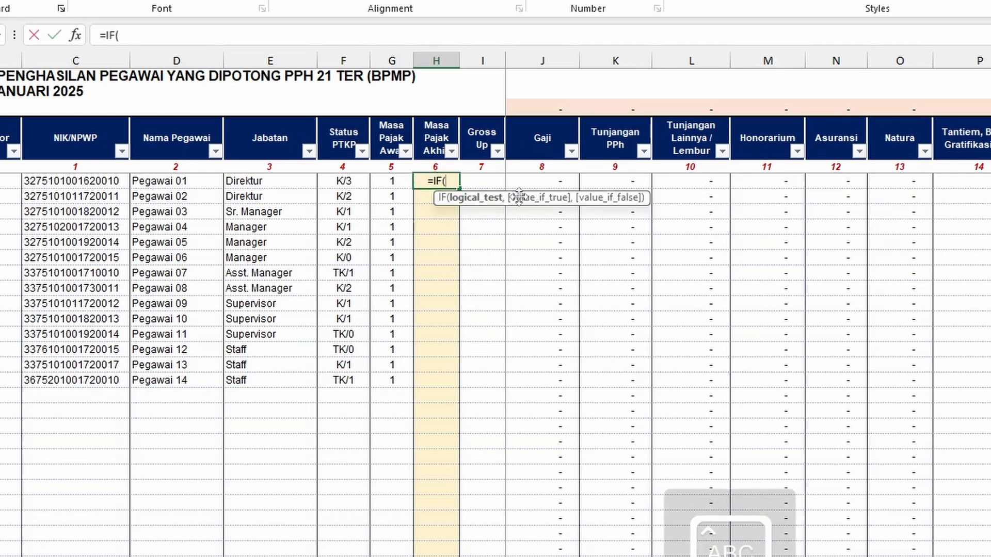
left_click(95, 179)
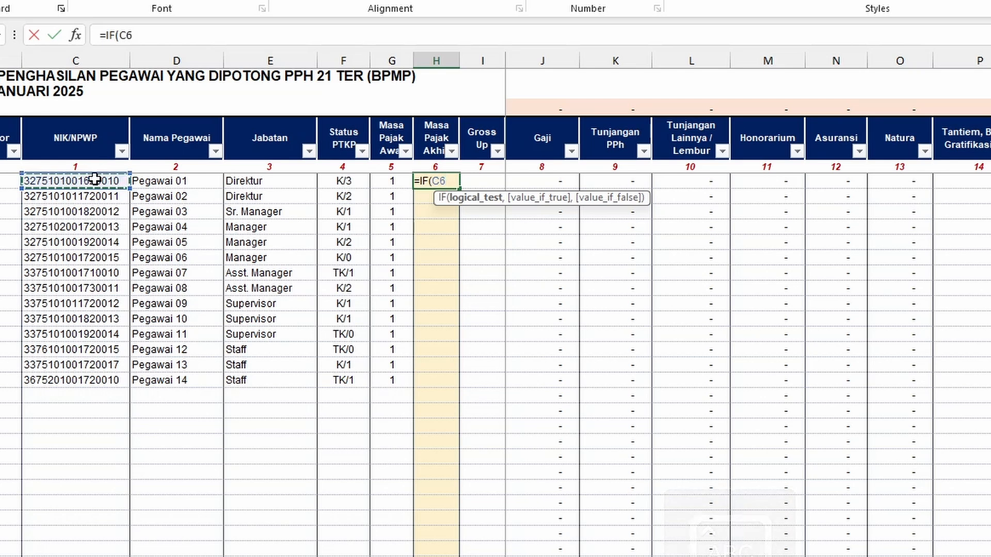
type("<>\"\"")
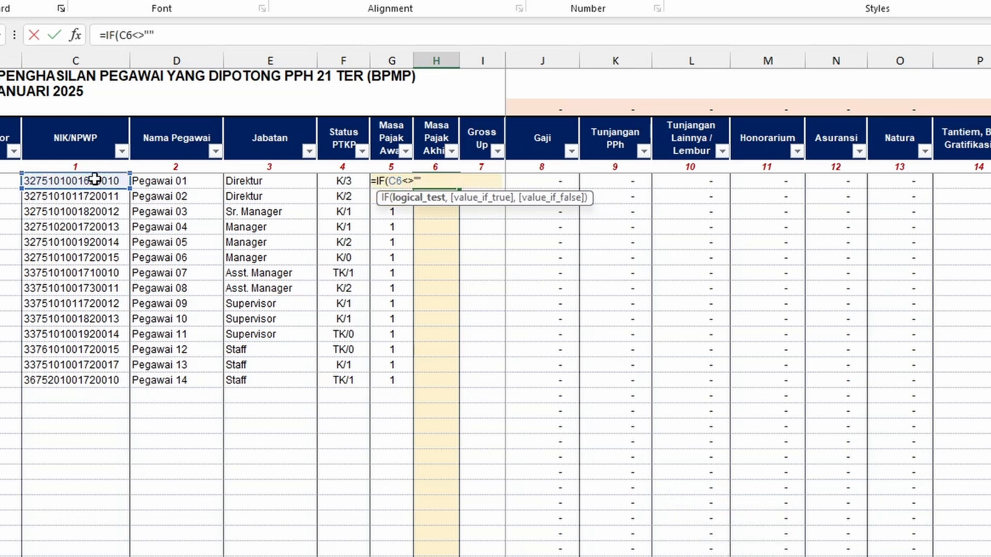
type(",")
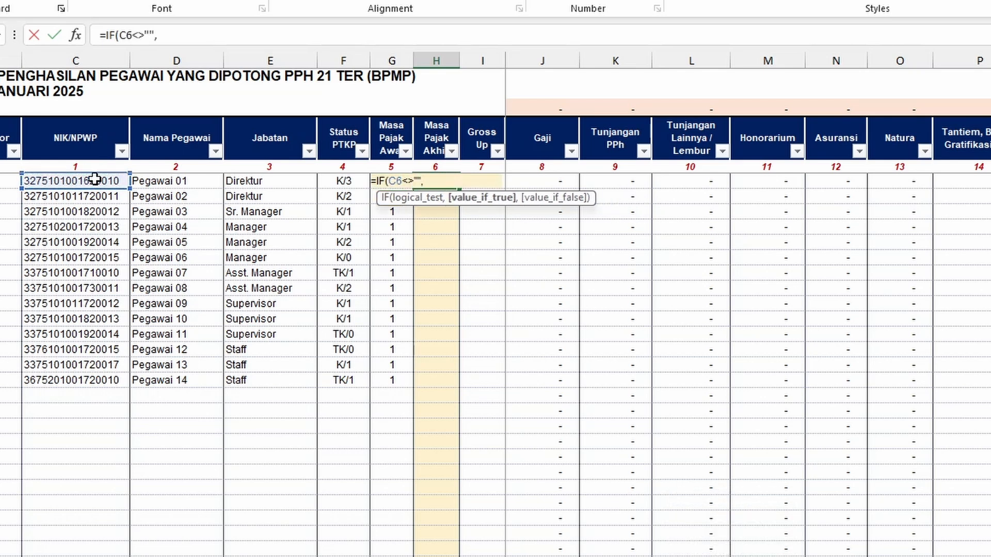
type("12,")
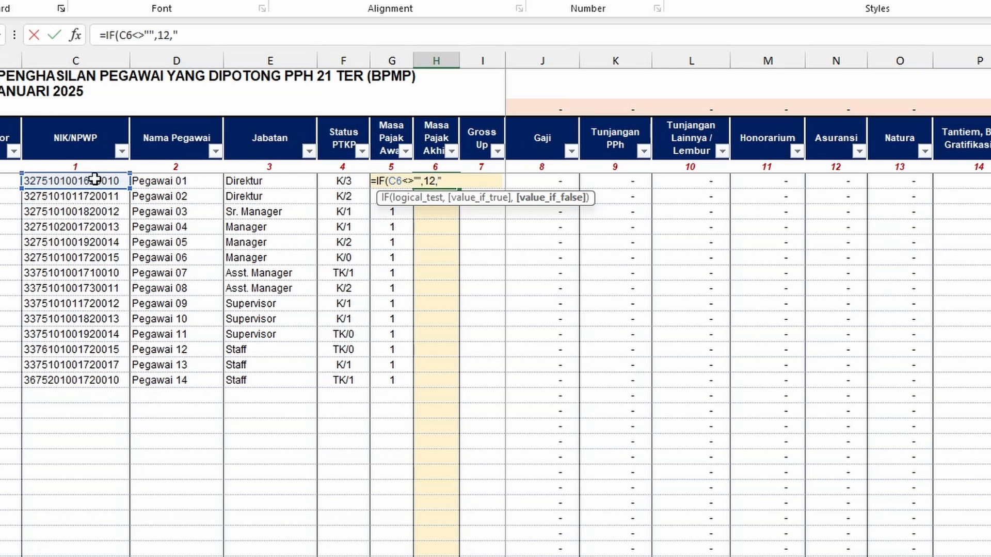
type("\"\")")
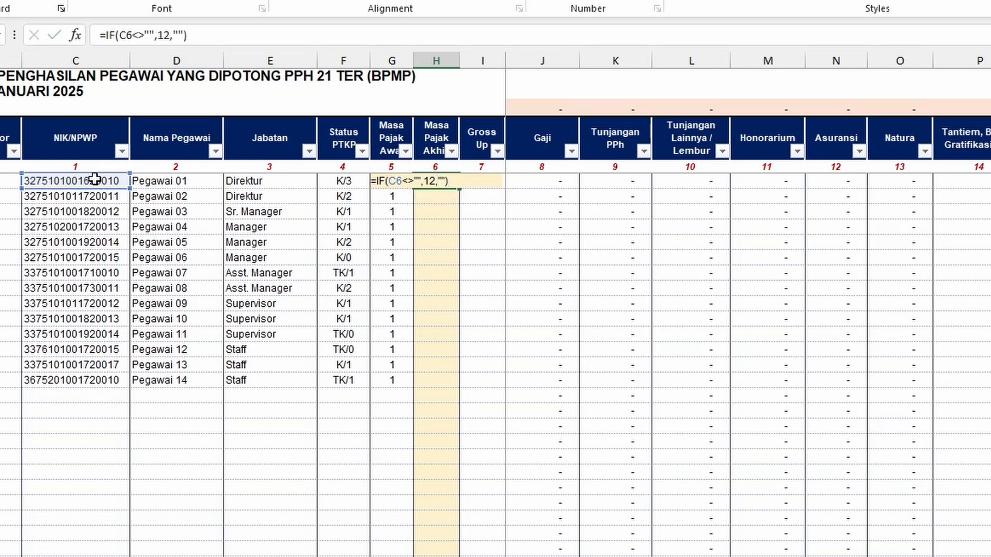
key("Return")
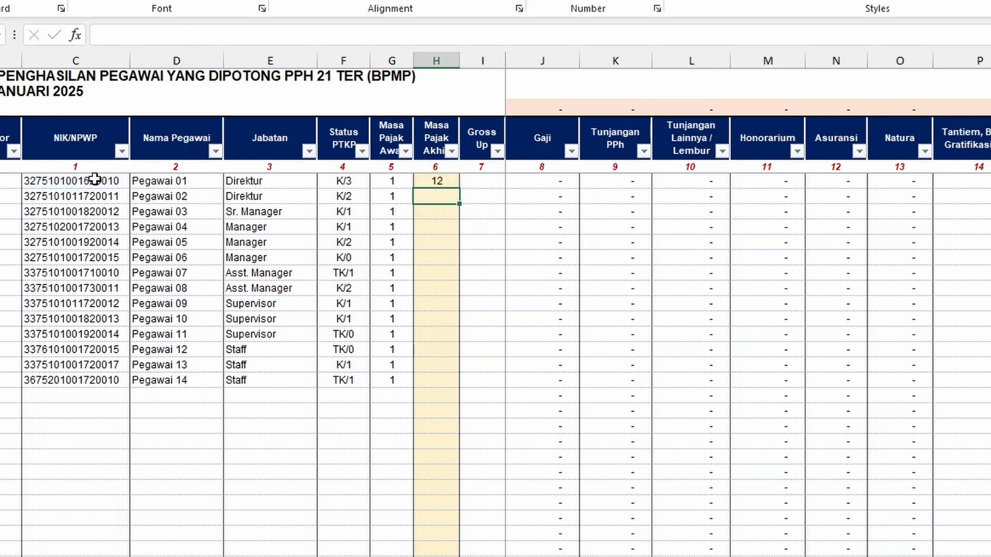
Fill the formula from H6 down the Masa Pajak Akhir column.
left_click(446, 183)
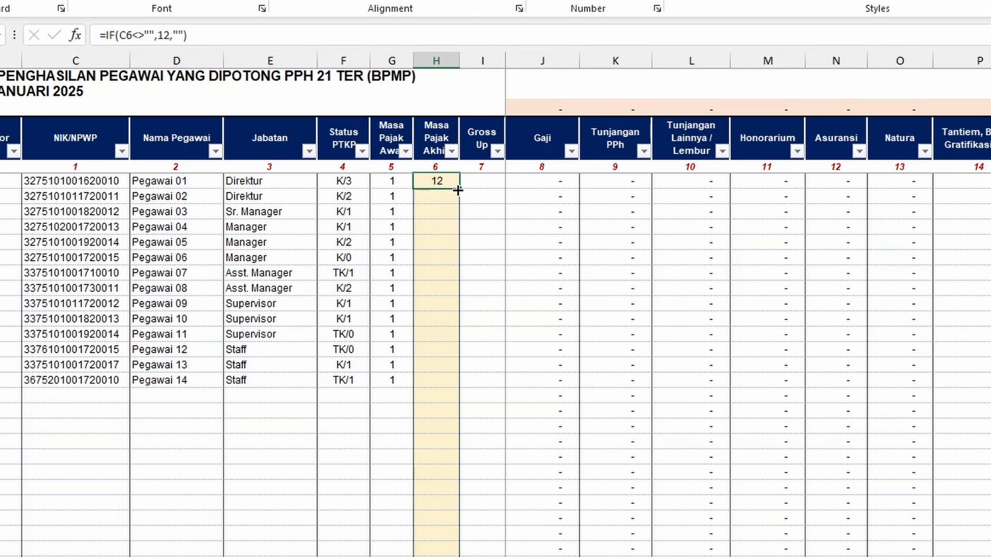
double_click(458, 190)
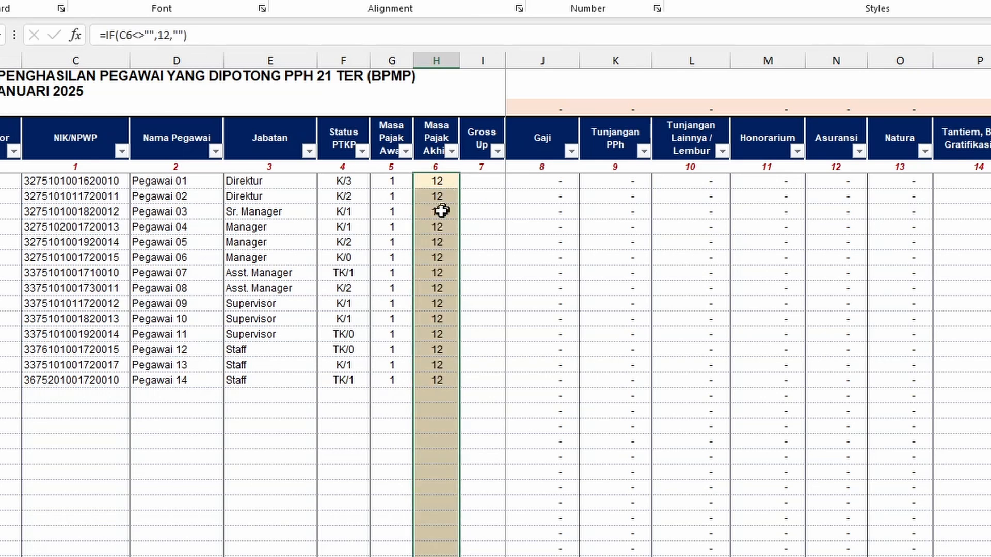
left_click(444, 261)
left_click(432, 185)
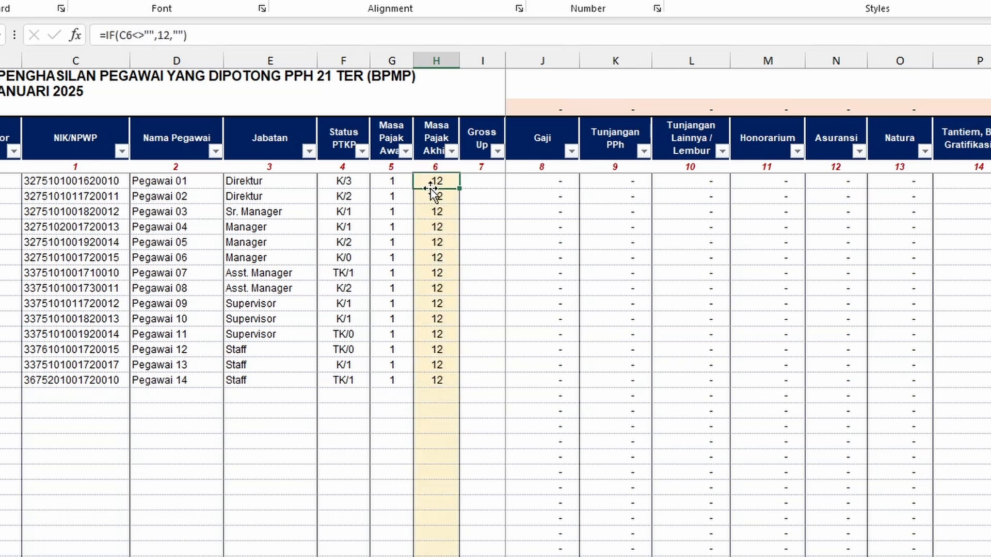
Check the Opsi Gross Up column number on the DataPegawai sheet, and paste only the Status PTKP formula from F6 into I6 on the Jan sheet.
left_click(480, 181)
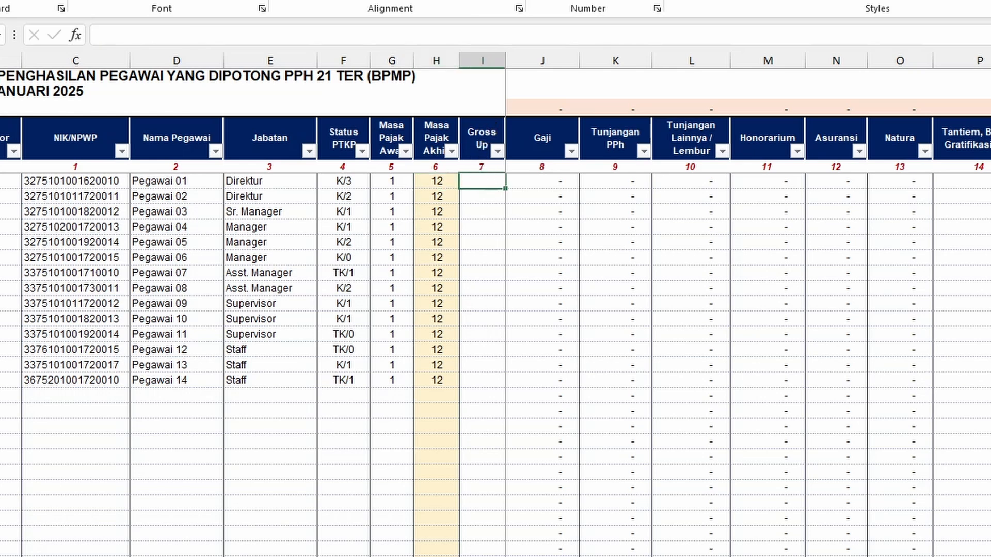
key("ctrl+Page_Up")
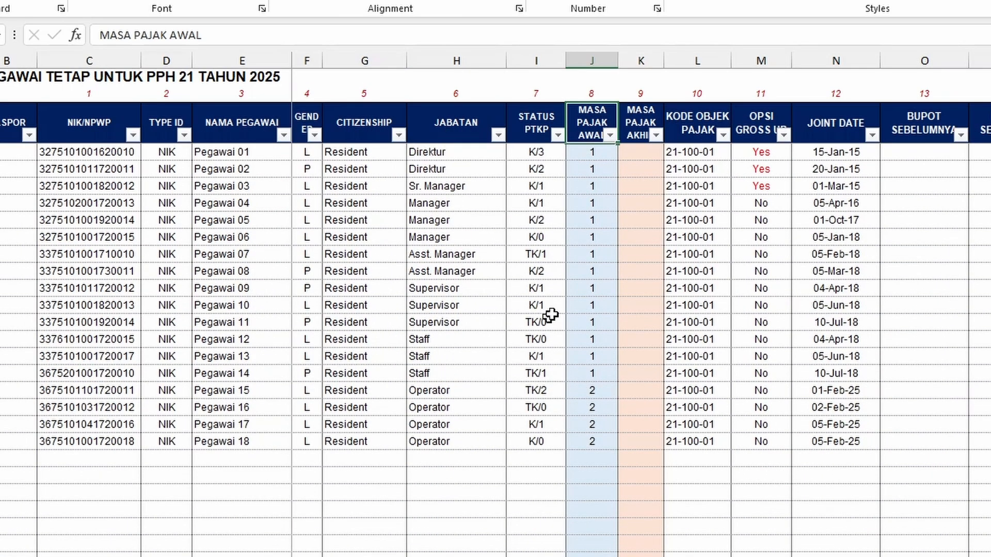
left_click(767, 124)
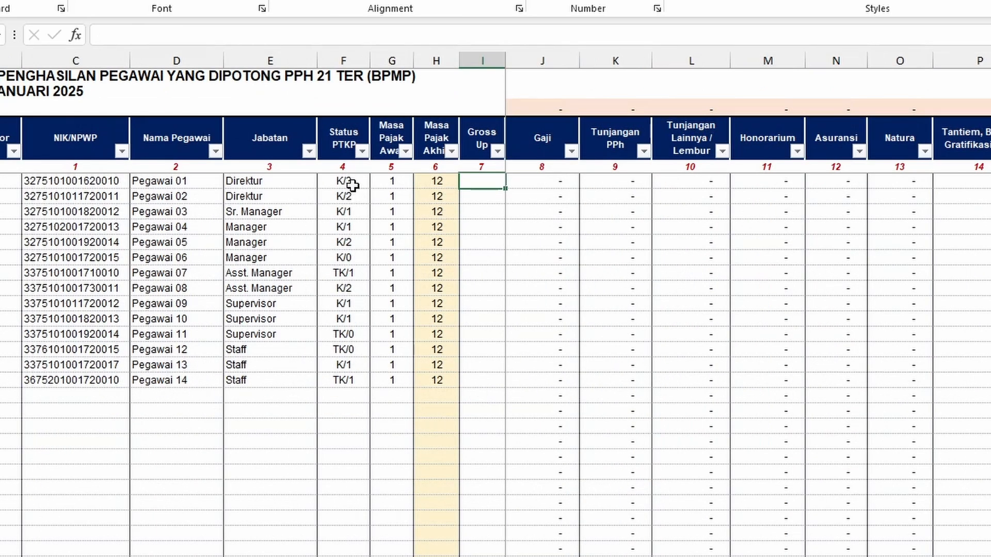
left_click(353, 184)
key("ctrl+c")
left_click(484, 180)
right_click(485, 180)
left_click(580, 298)
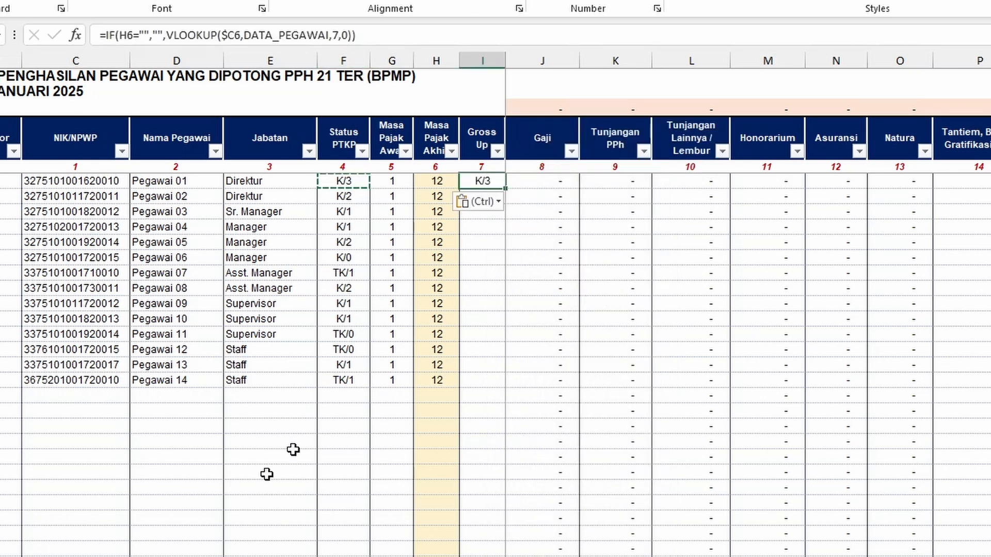
Set the VLOOKUP column index in I6 to 11 and fill the formula down the Gross Up column.
left_click(178, 556)
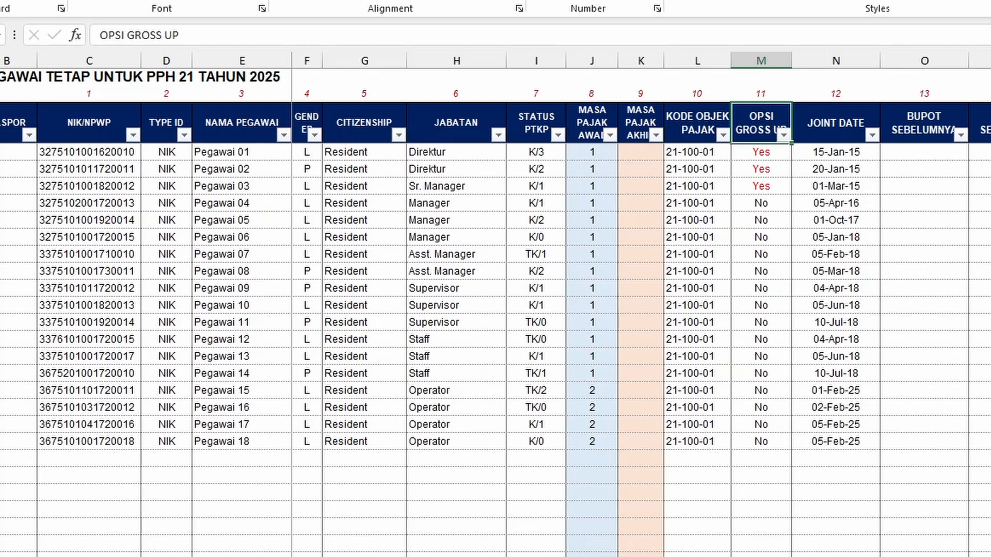
left_click(454, 556)
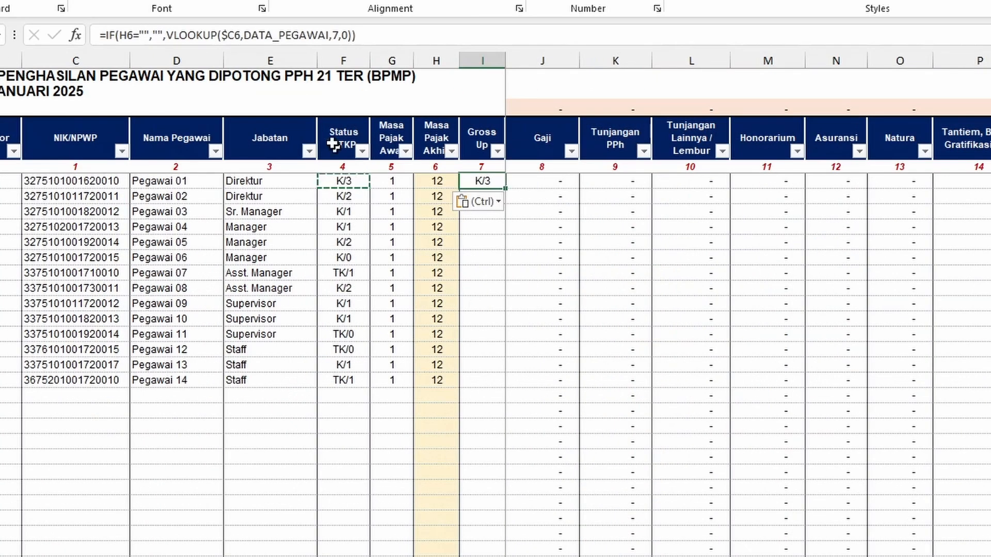
left_click(335, 35)
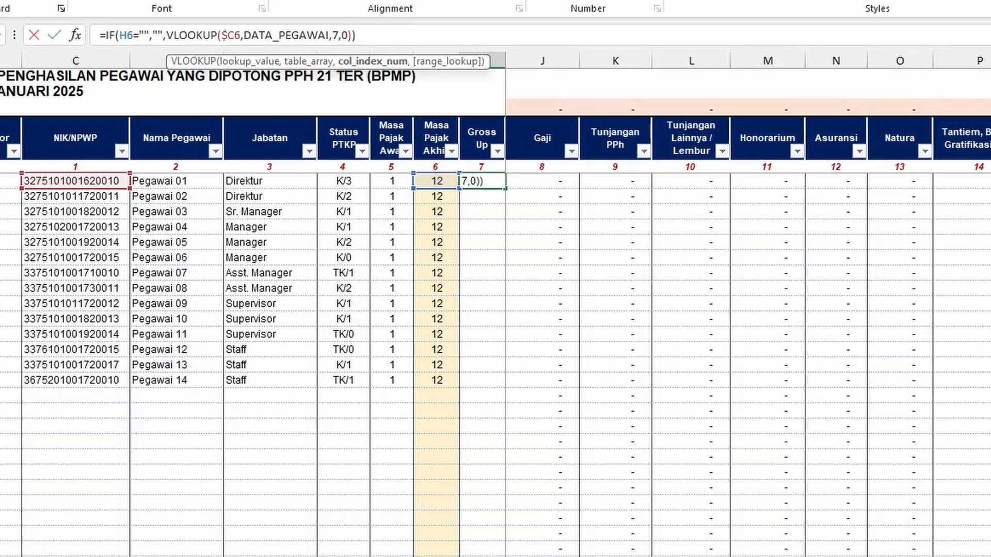
key("Return")
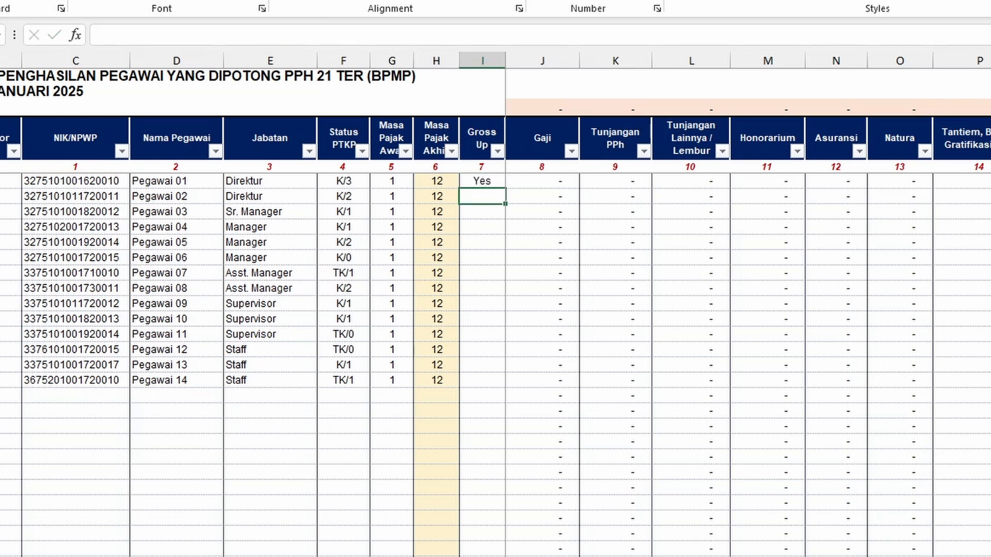
left_click(497, 184)
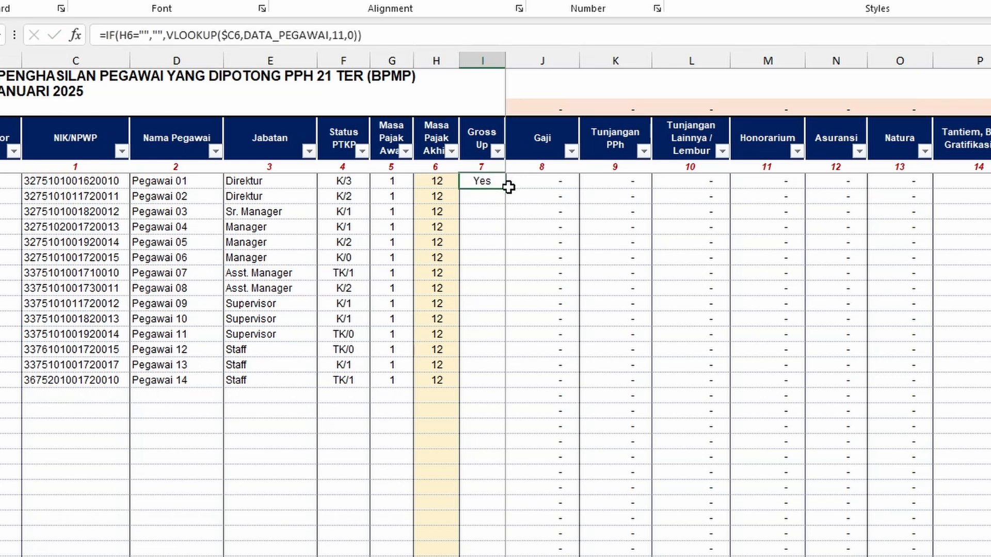
double_click(506, 190)
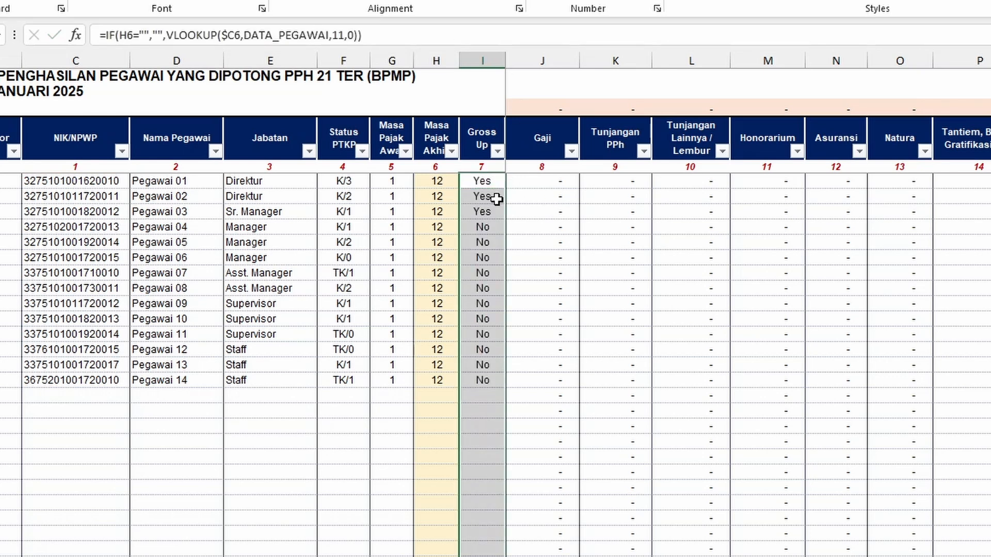
left_click(480, 226)
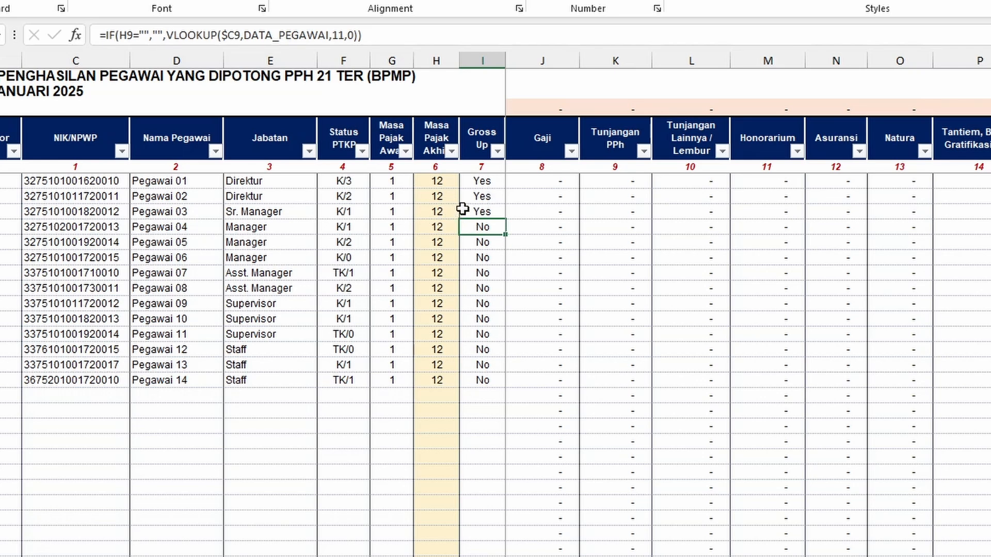
Review the income component headers from Gaji through Tantiem, Bonus, Gratifikasi, THR on the Jan sheet.
left_click(533, 183)
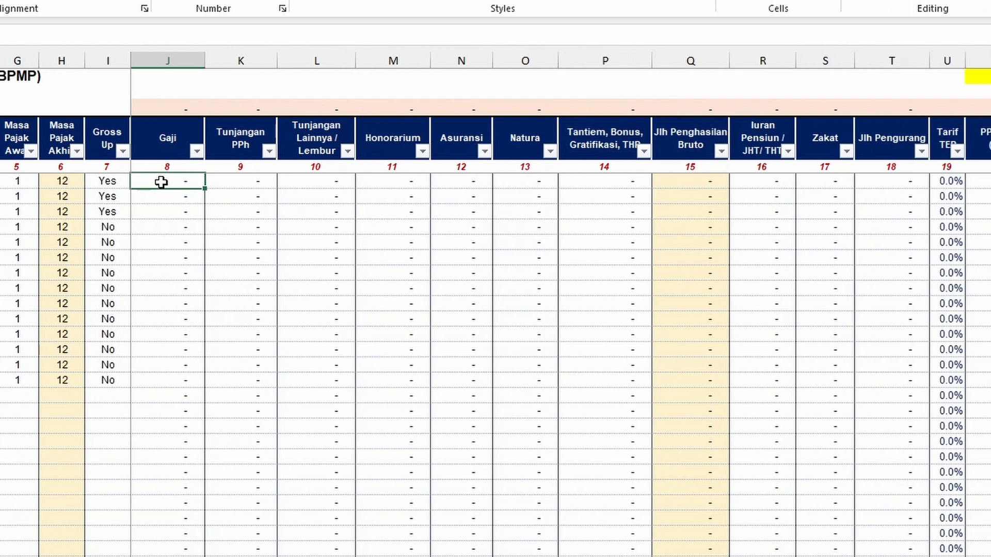
left_click(113, 136)
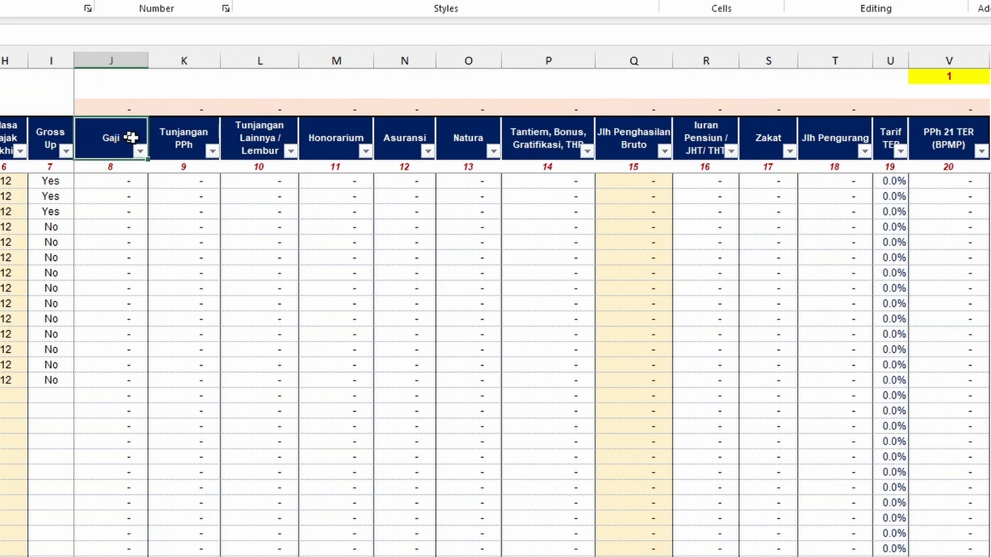
left_click(182, 142)
left_click(249, 147)
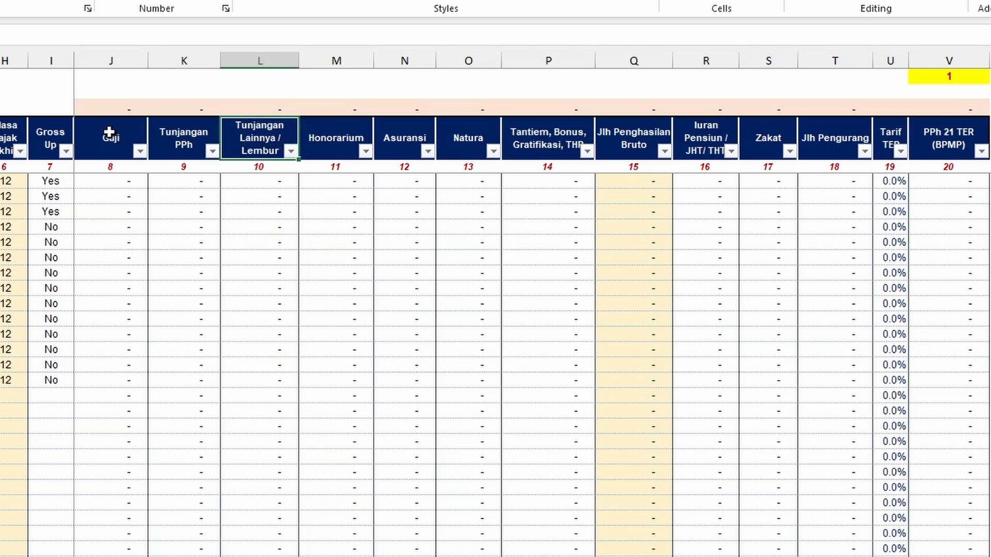
left_click_drag(110, 133, 513, 137)
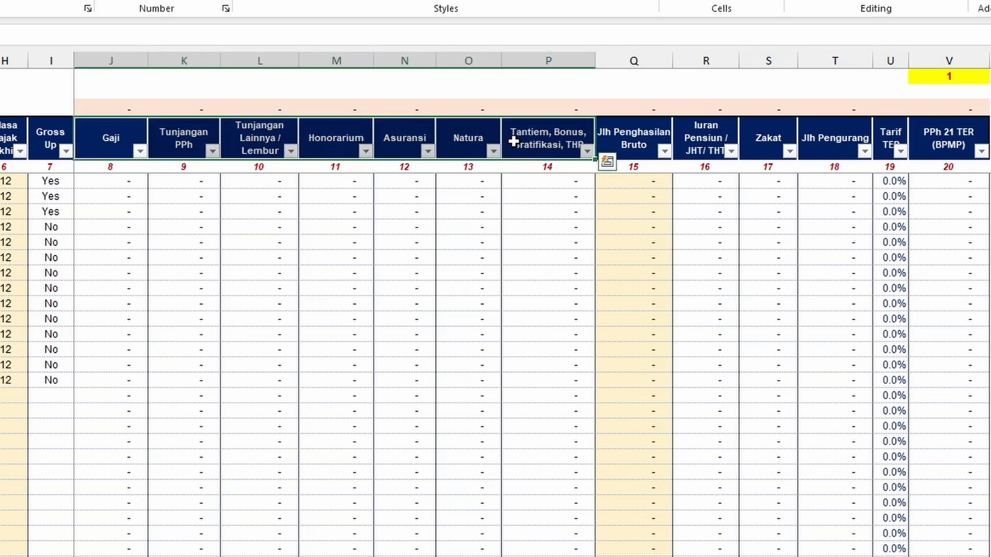
Enter the formula =IF(I6="Yes",V6,0) in K6 of the Tunjangan PPh column on the Jan sheet.
left_click(136, 185)
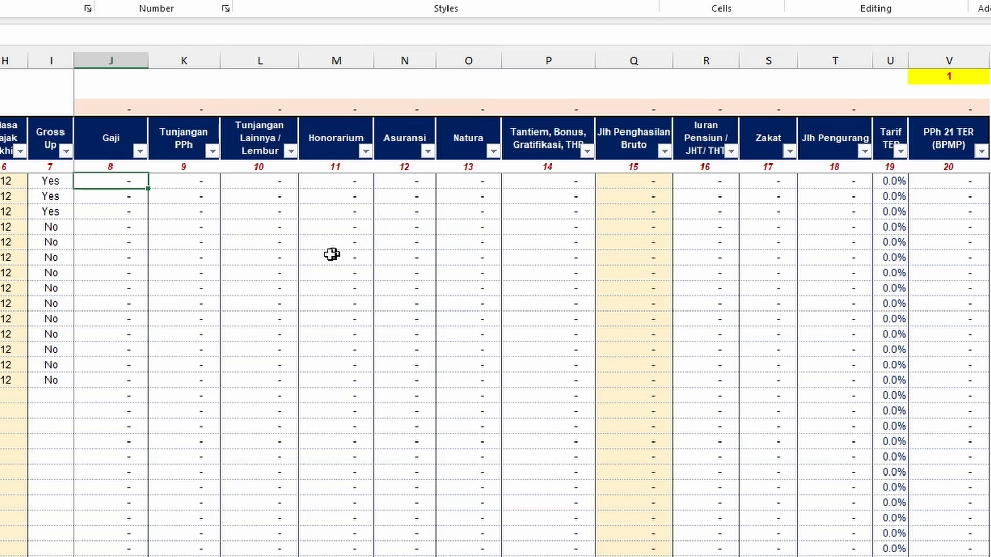
left_click(199, 187)
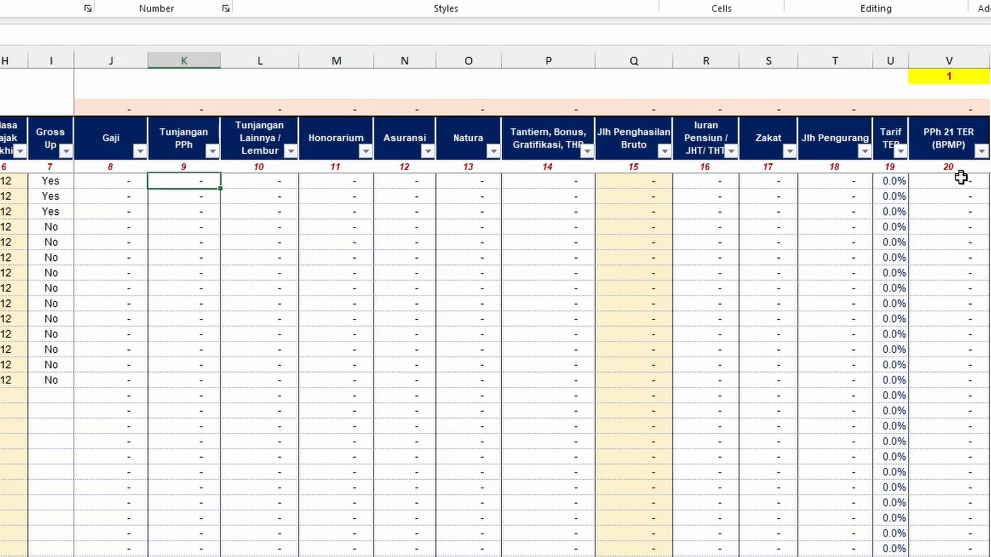
left_click(195, 267)
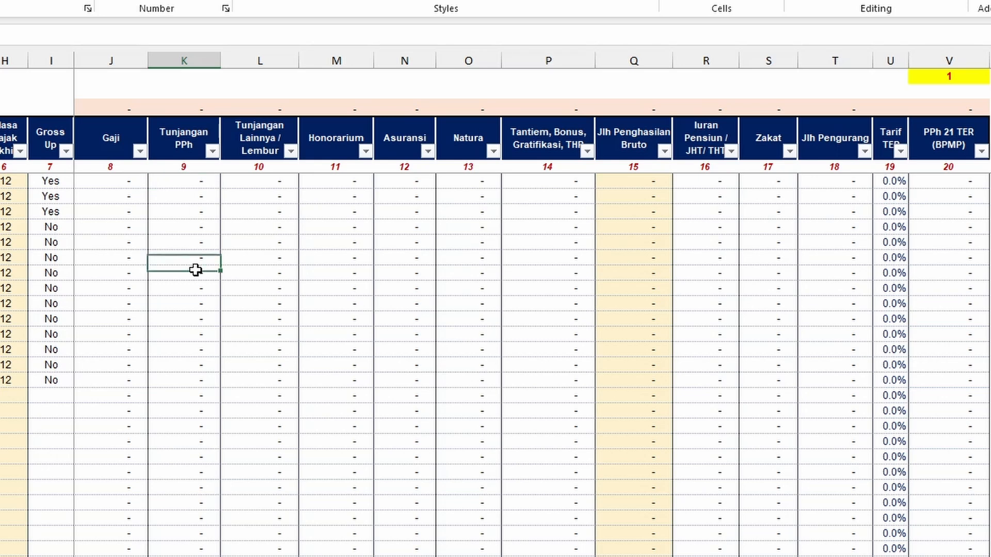
left_click(202, 192)
left_click(192, 185)
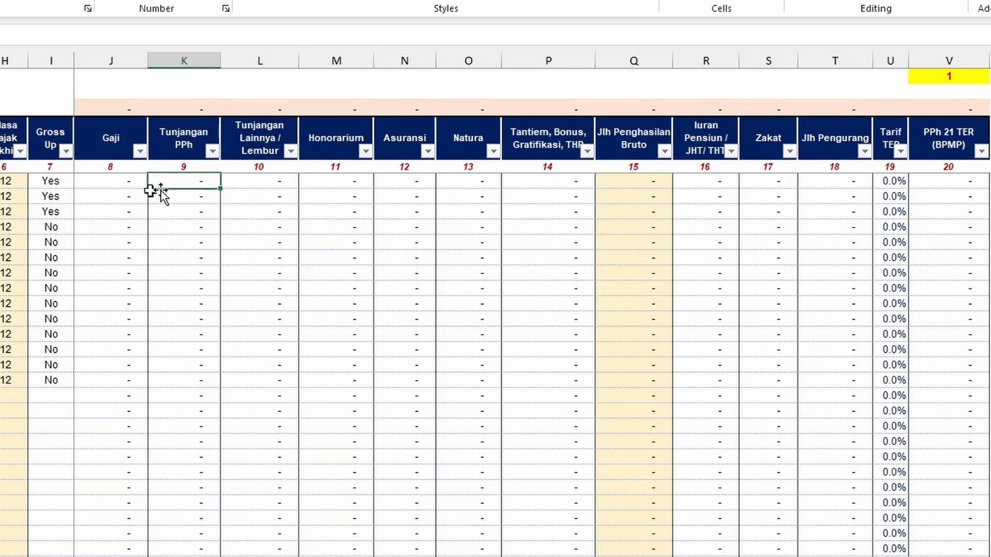
type("=")
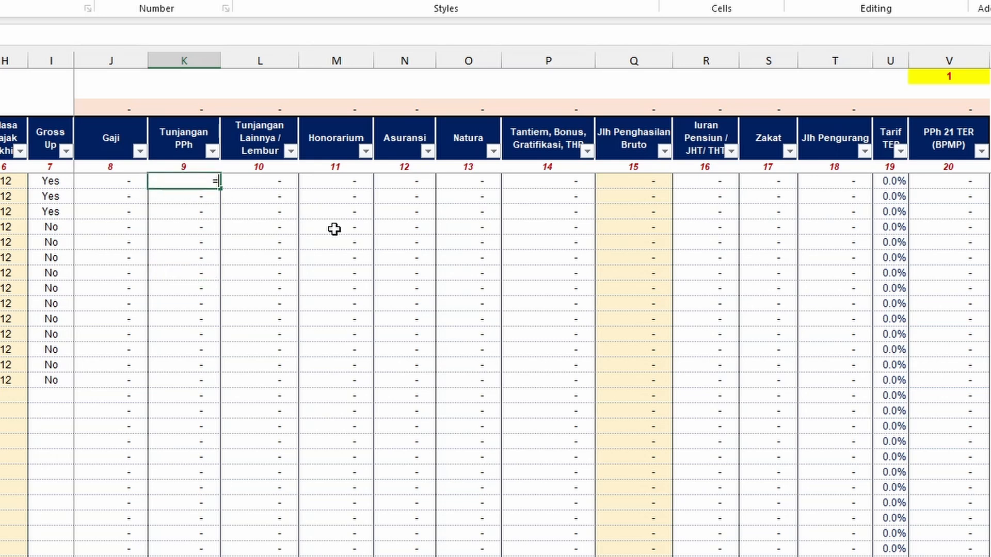
type("IF(")
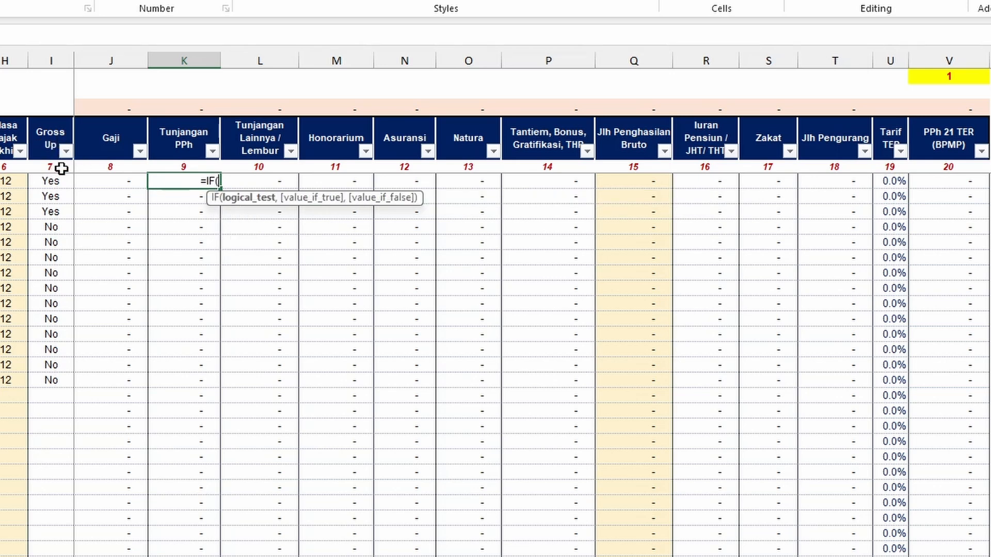
left_click(53, 182)
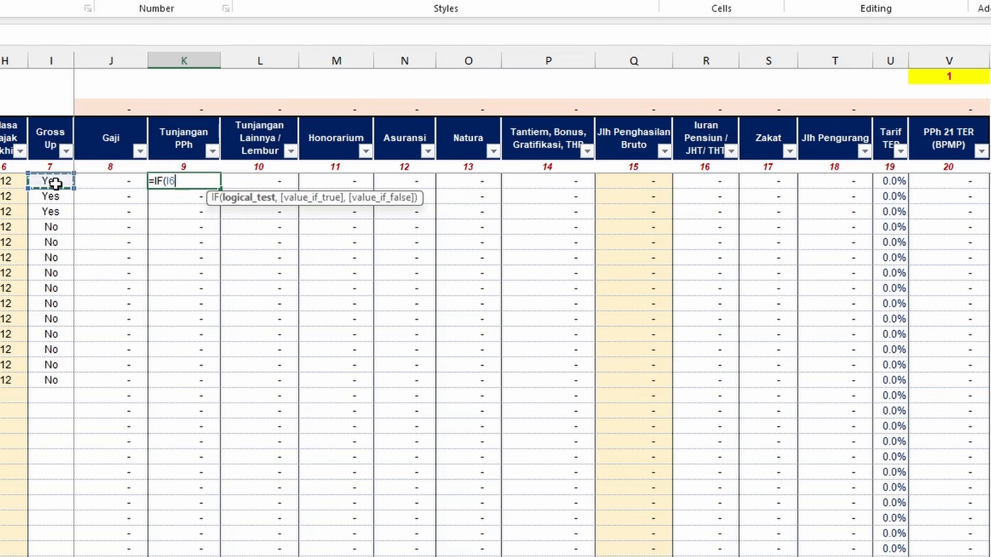
type("=\"yES")
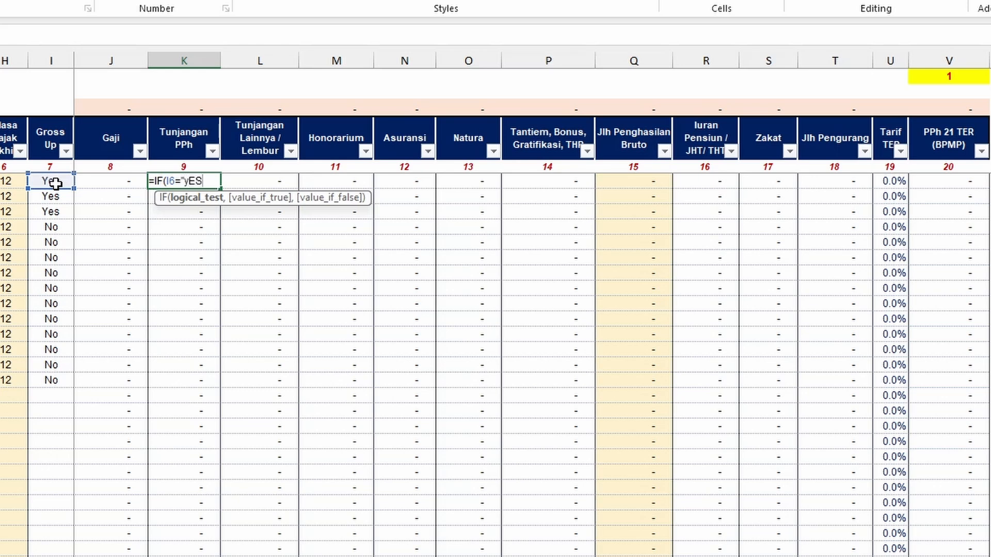
key("Caps_Lock")
type("Yes\",")
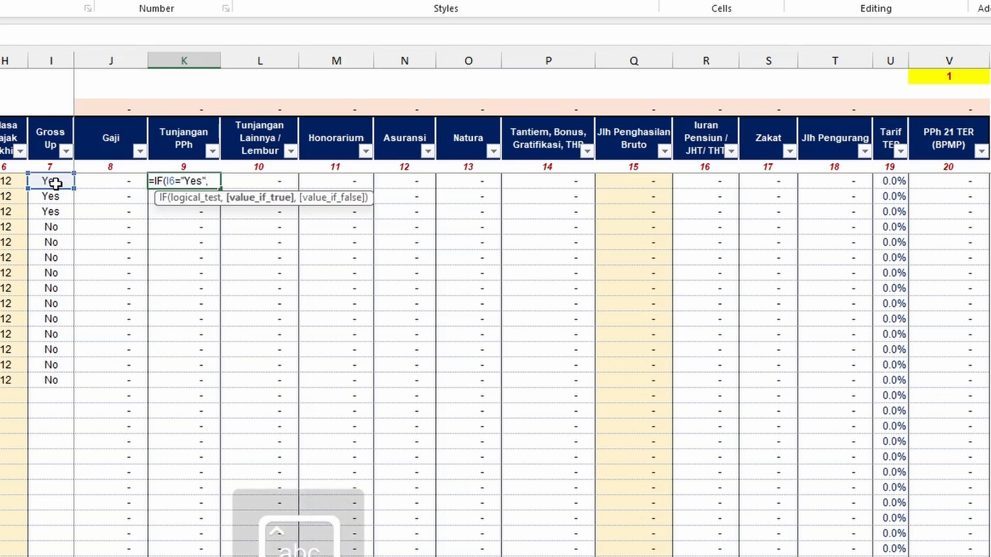
left_click(954, 182)
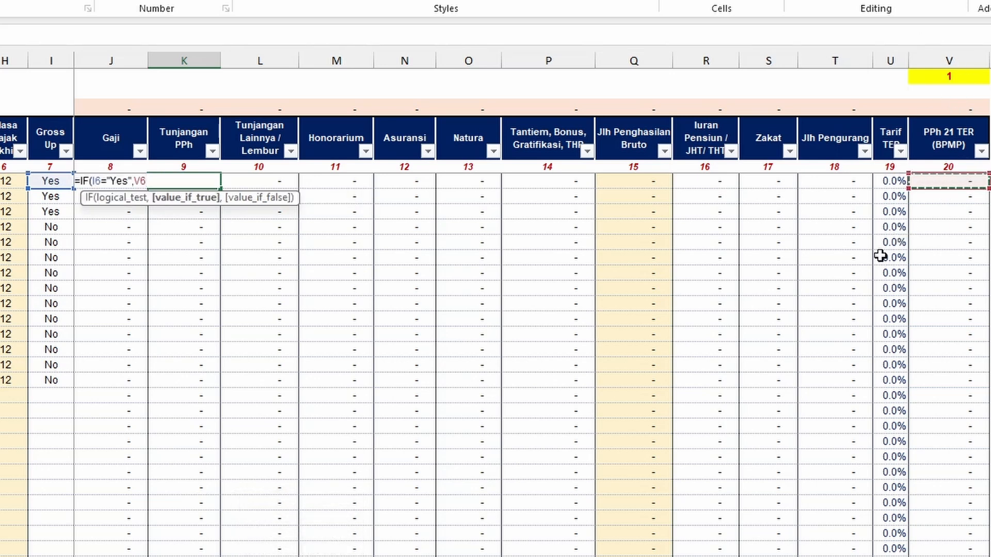
type(",")
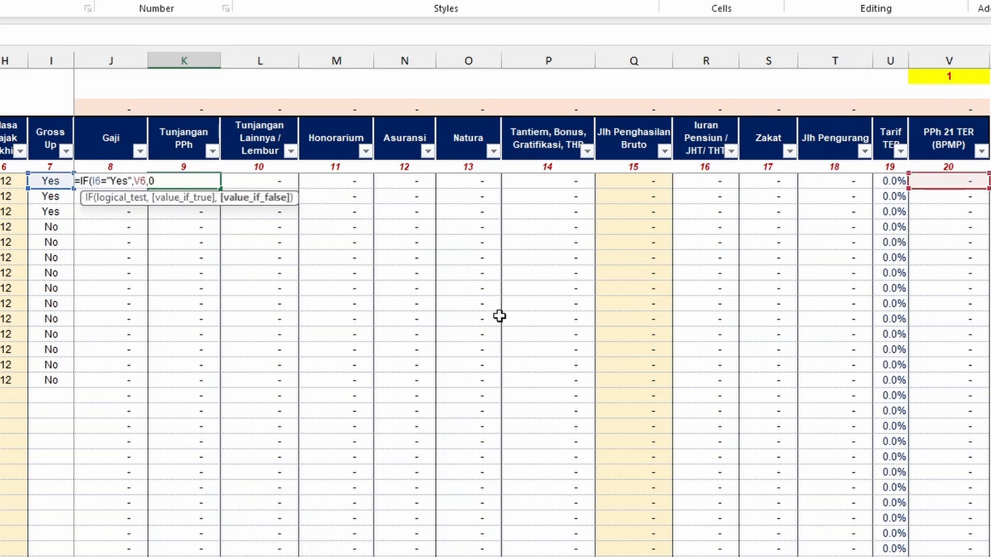
type("0)")
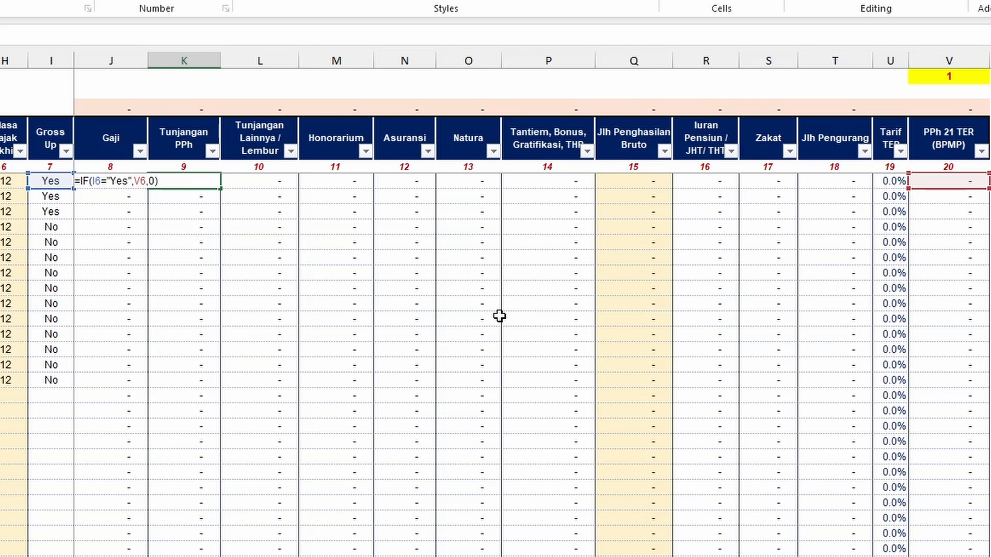
key("Return")
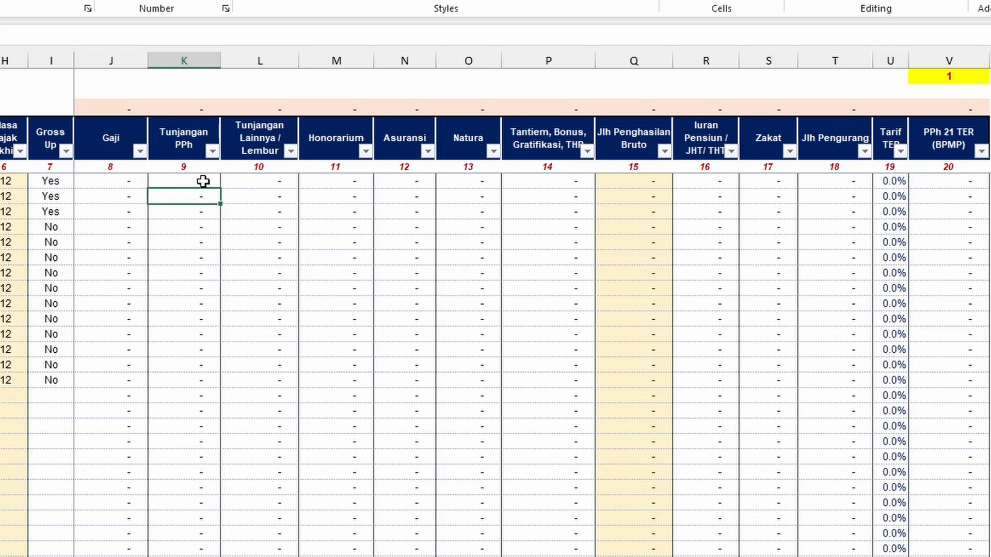
Copy the Tunjangan PPh formula from K6 down the rest of the column.
left_click(203, 181)
key("ctrl+c")
key("Down")
key("ctrl+shift+Down")
key("Return")
key("ctrl+Up")
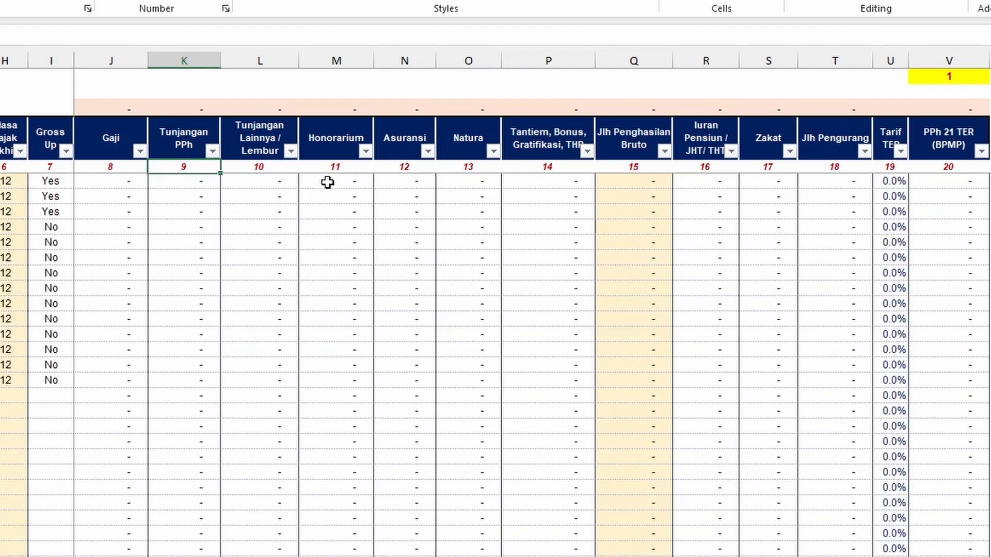
Review the Tunjangan PPh cell and its neighbouring income cells against the Gross Up entries in the first employee rows.
key("Down")
key("Right")
key("Right")
key("Right")
key("Left")
key("Left")
key("Left")
key("Left")
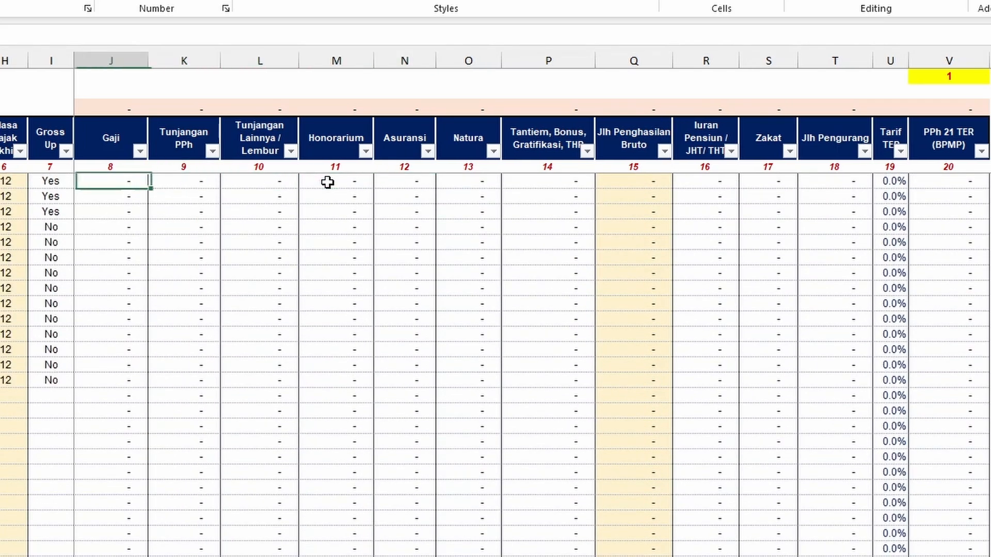
key("Right")
key("Right")
key("Left")
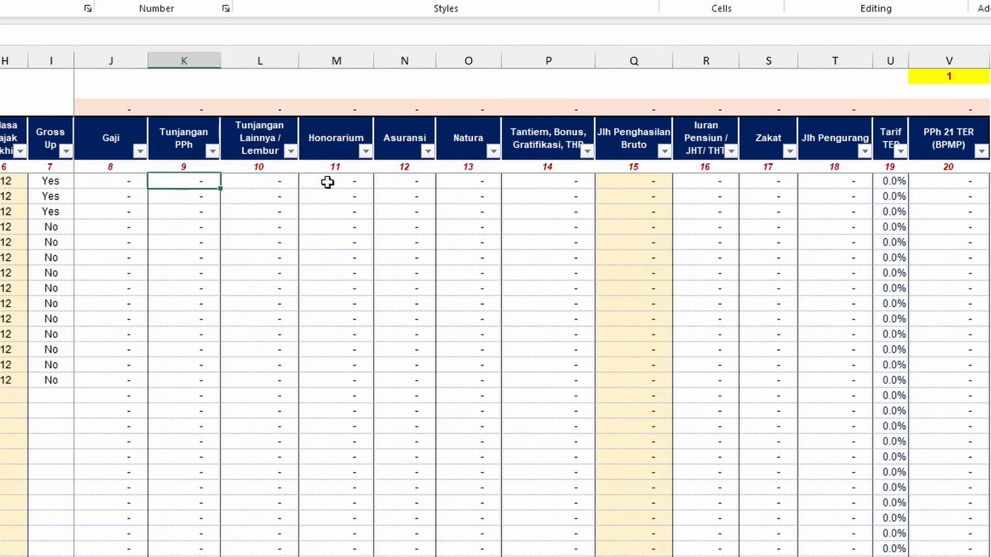
key("Right")
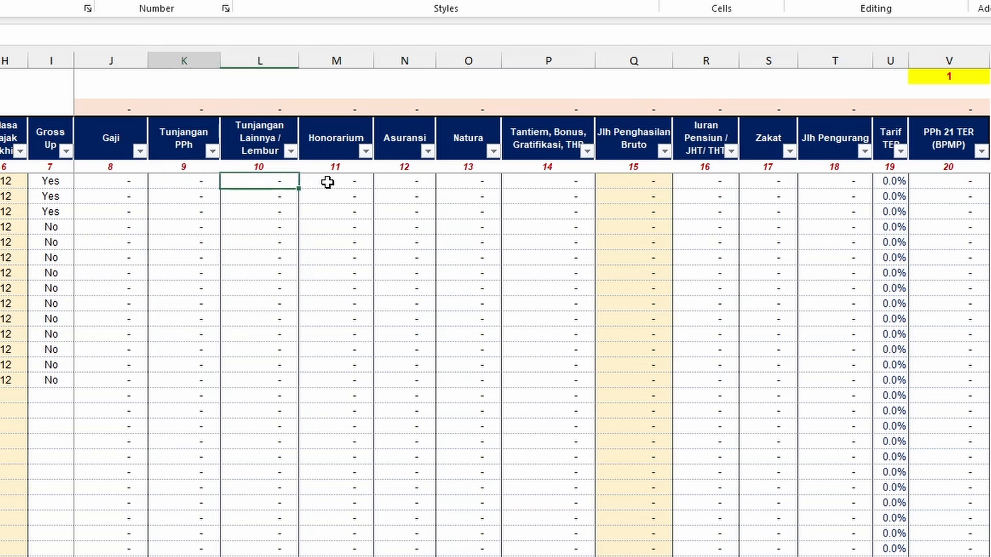
key("Left")
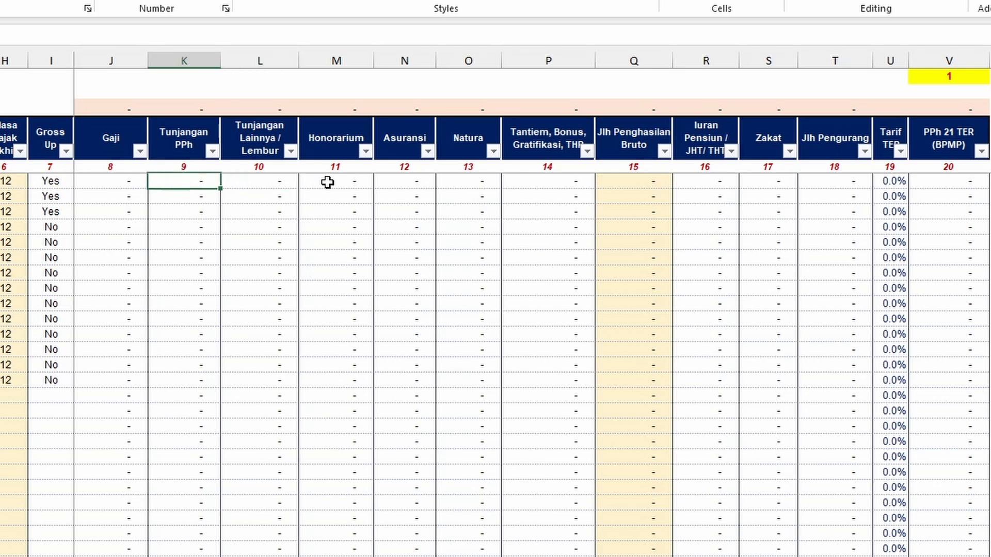
key("Left")
key("Left")
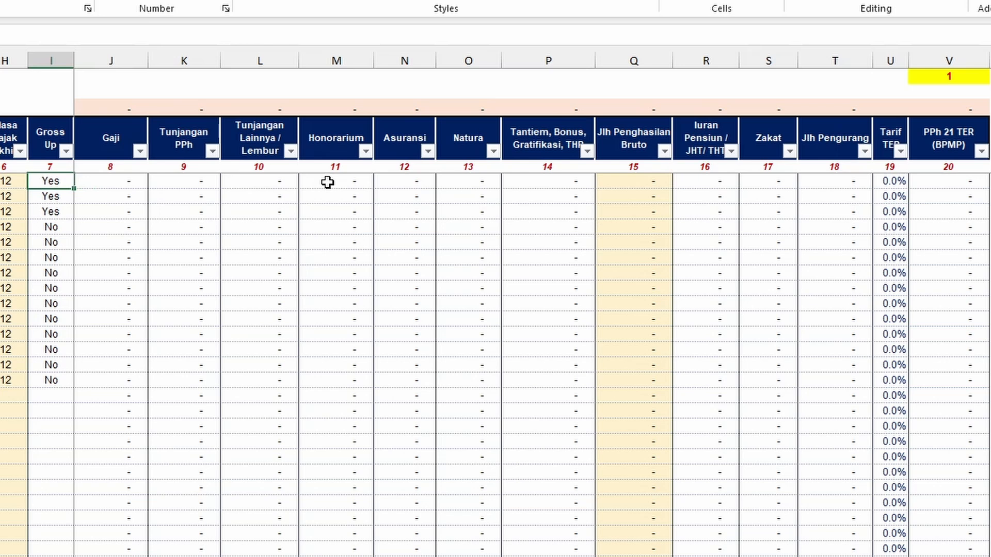
key("Down")
key("Down")
key("Up")
key("Right")
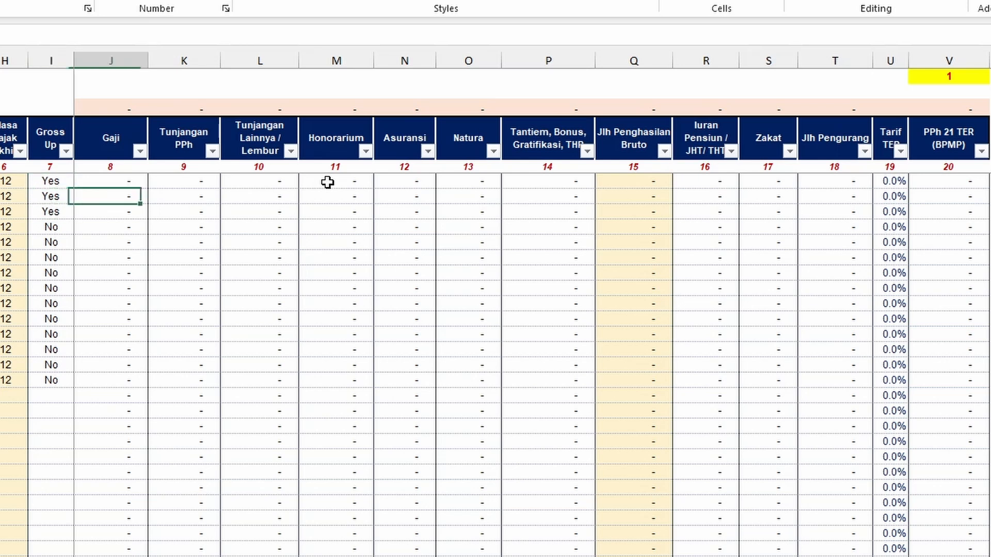
Enter =SUM(J6:P6) in Q6 to total the income components under Jlh Penghasilan Bruto.
key("Up")
key("Right")
key("Right")
key("Right")
key("Right")
key("Right")
key("Right")
key("Right")
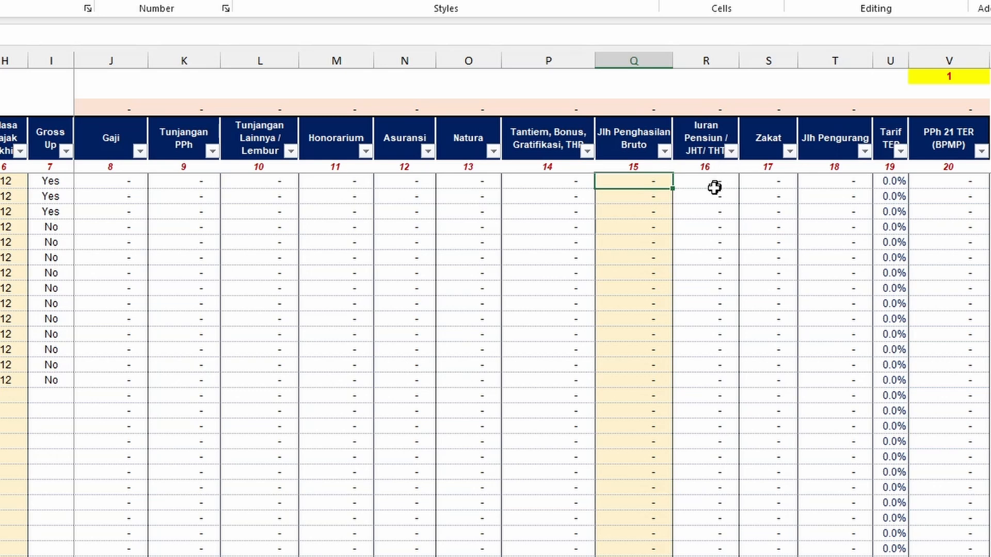
key("alt+equal")
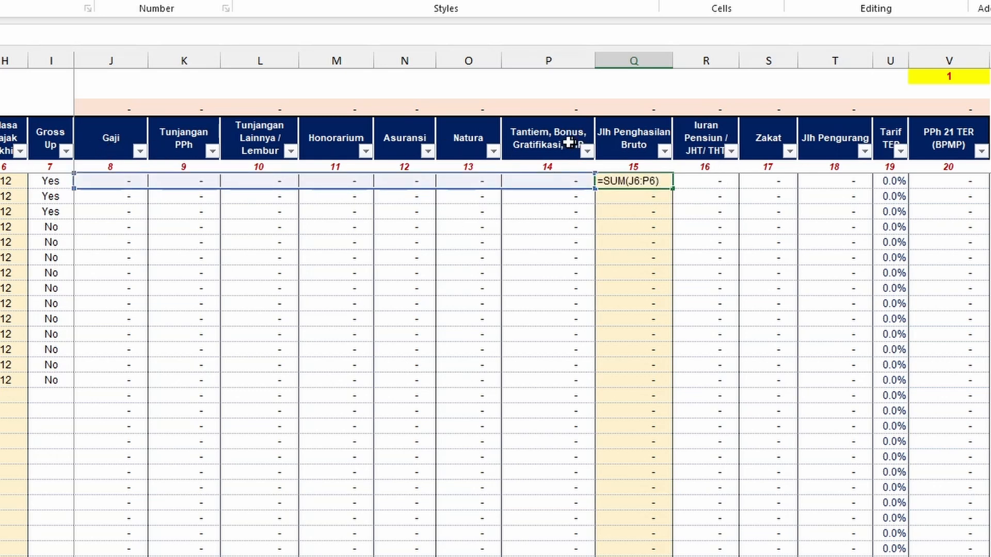
key("ctrl+Return")
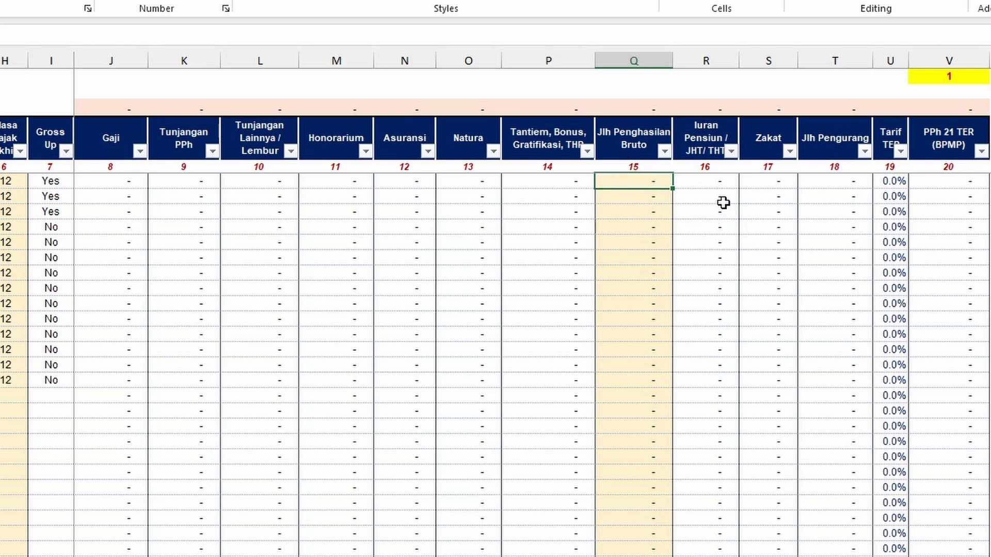
Enter =SUM(R6:S6) in T6 to total Iuran Pensiun and Zakat under Jlh Pengurang.
left_click(713, 184)
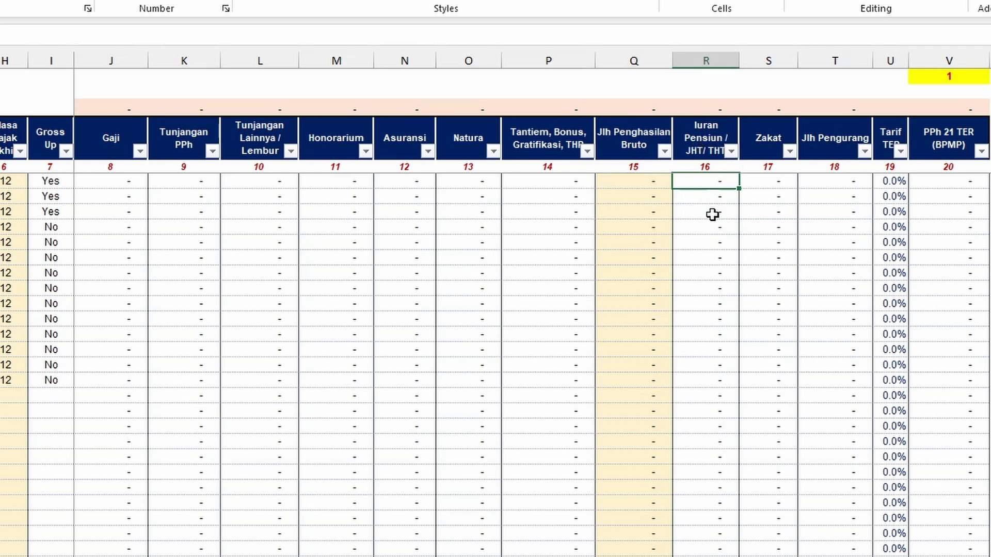
left_click(788, 187)
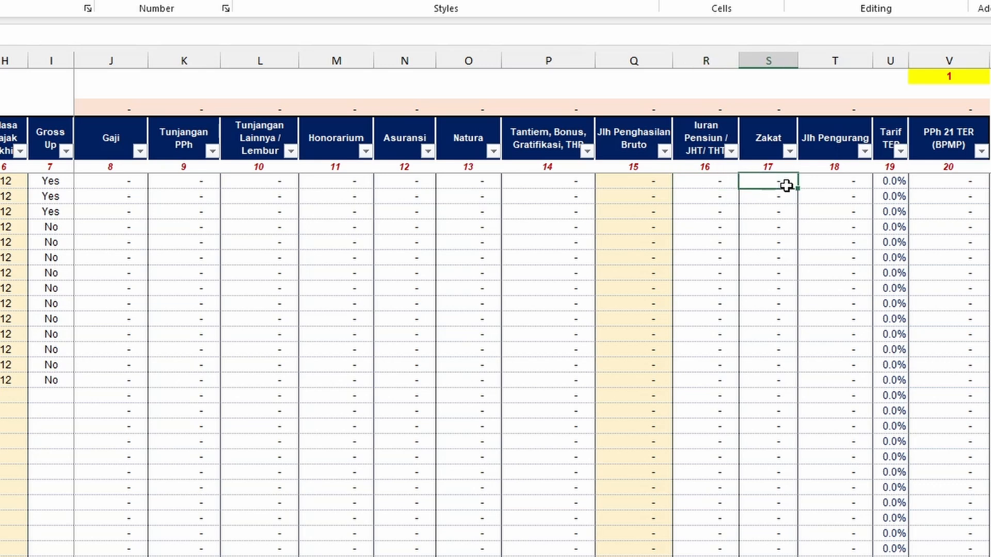
left_click(837, 180)
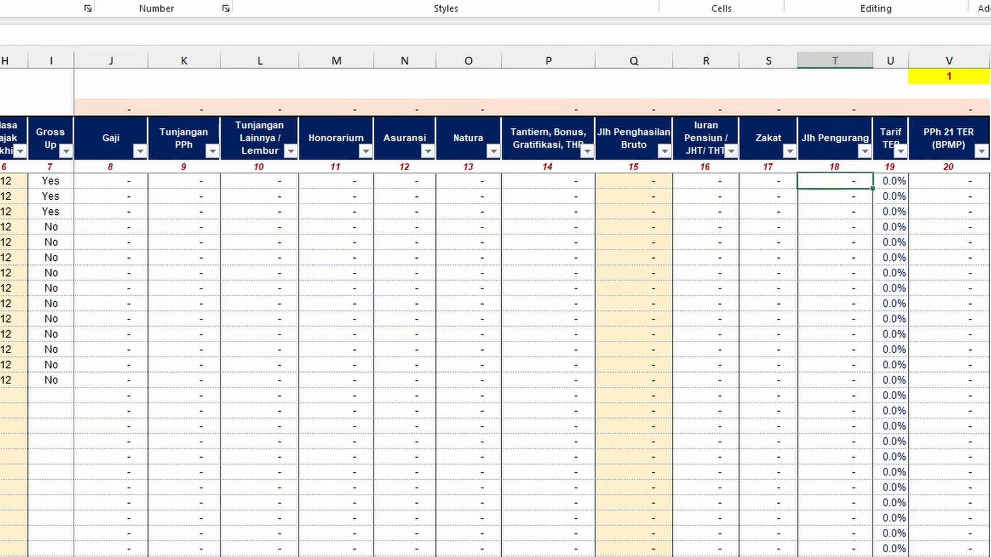
type("=SUM(R6:S6)")
key("ctrl+Return")
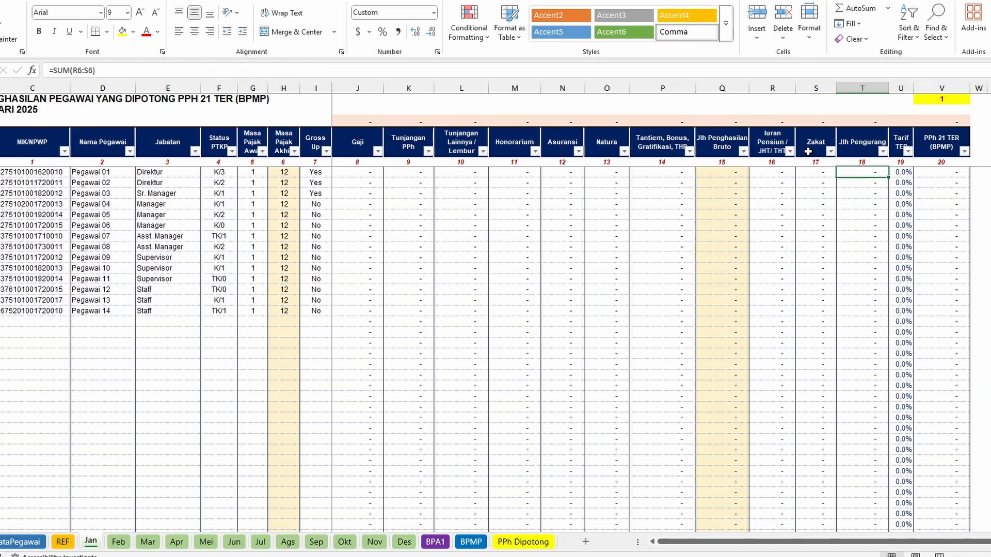
Look at the income columns on the BPA1 sheet and inspect the range summed by T6 on the Jan sheet.
left_click(436, 541)
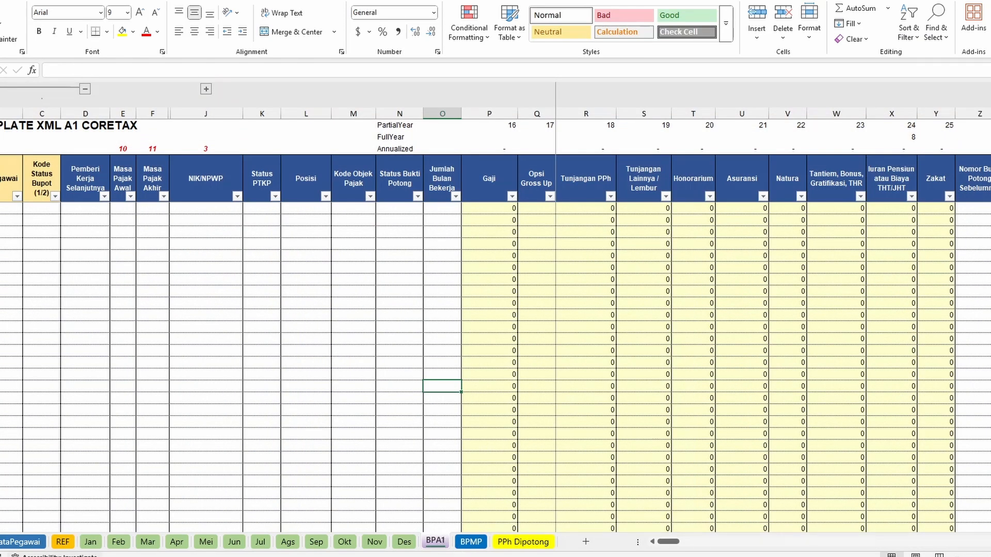
left_click(91, 541)
left_click(765, 258)
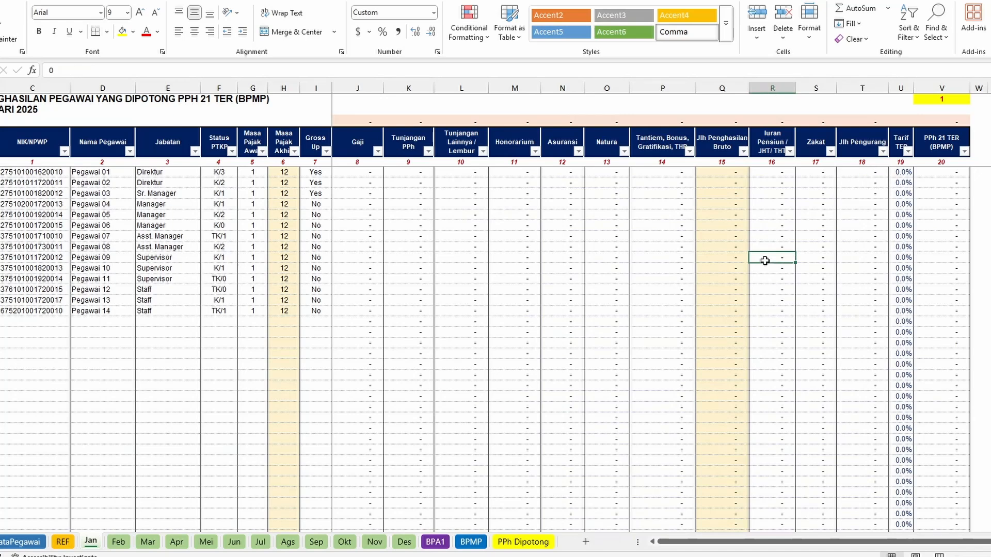
left_click(858, 172)
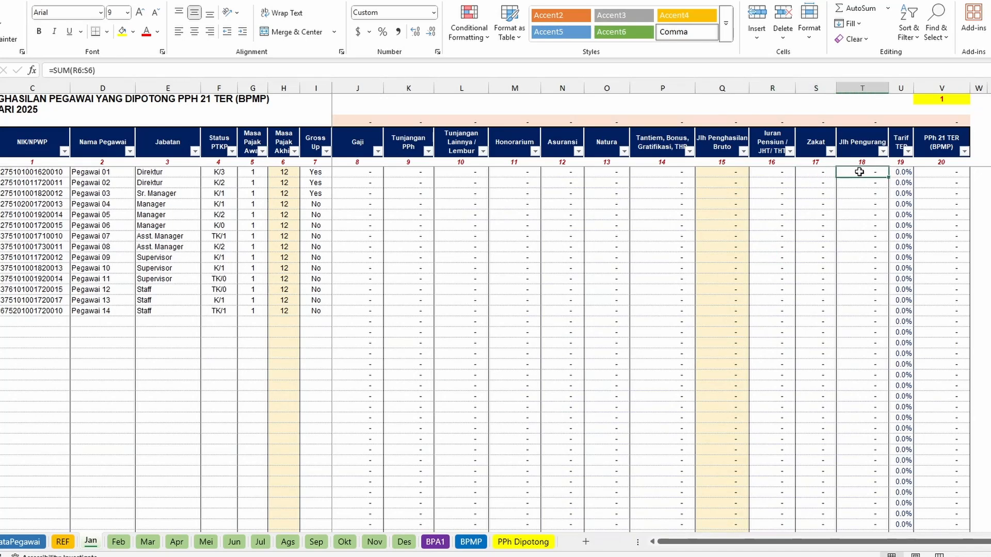
key("F2")
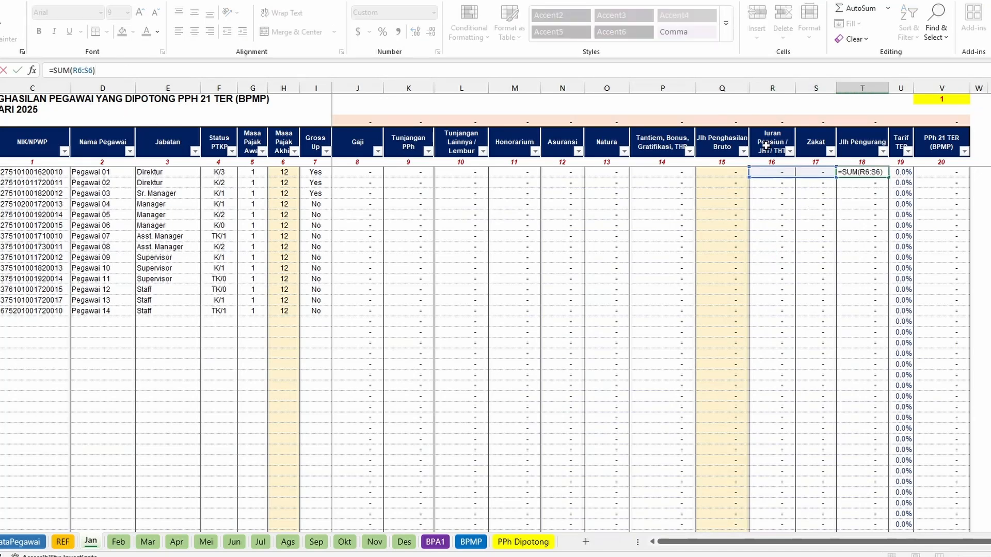
key("Escape")
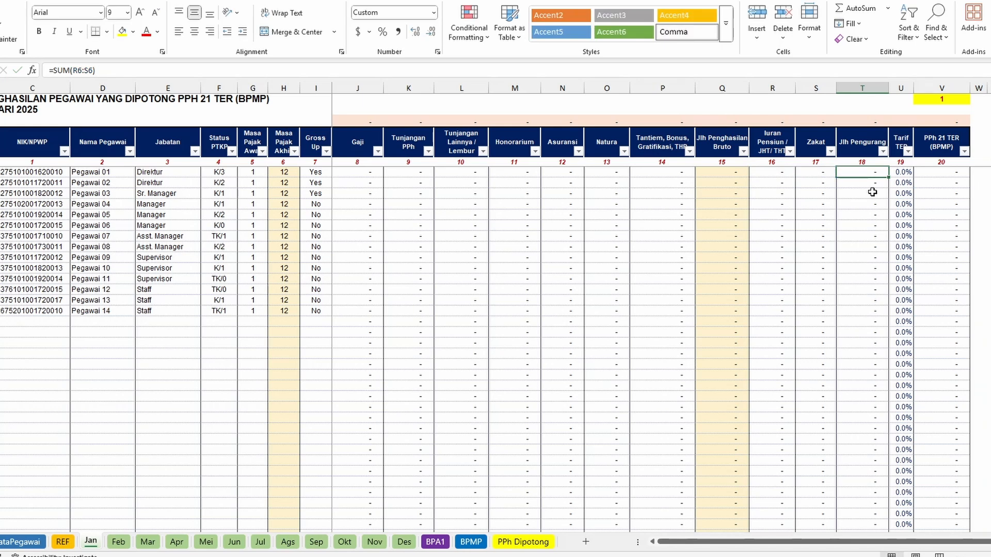
Examine the TER A, TER B and TER C helper columns and the Tarif TER formula in U6.
key("Right")
key("Right")
key("Right")
key("Right")
key("Right")
key("Right")
key("Right")
key("Right")
key("Right")
key("Right")
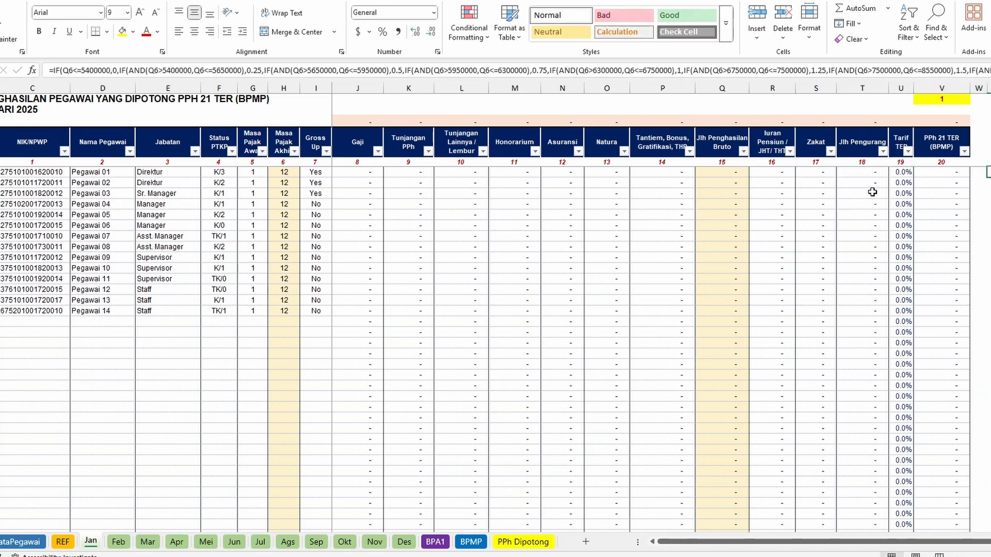
key("Right")
key("Right")
key("Right")
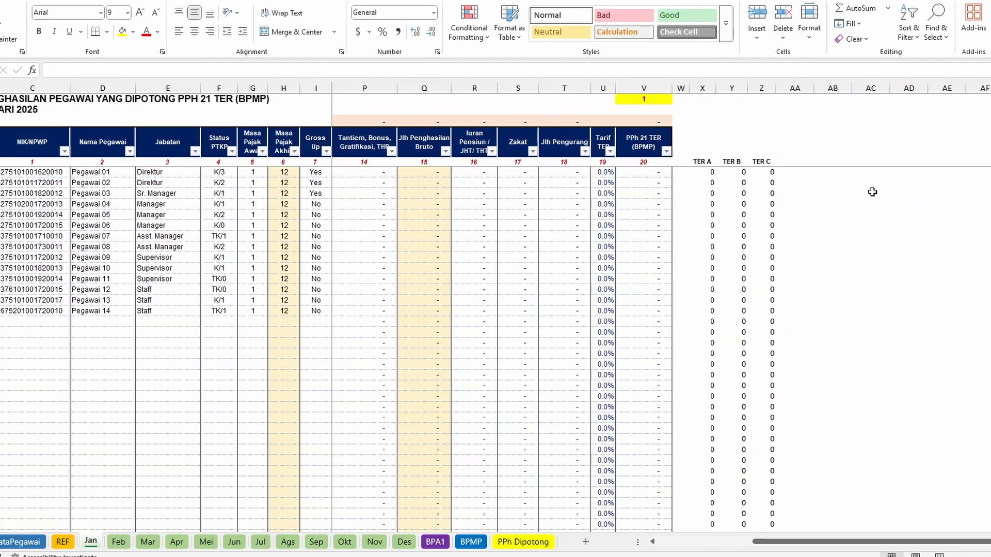
left_click(605, 172)
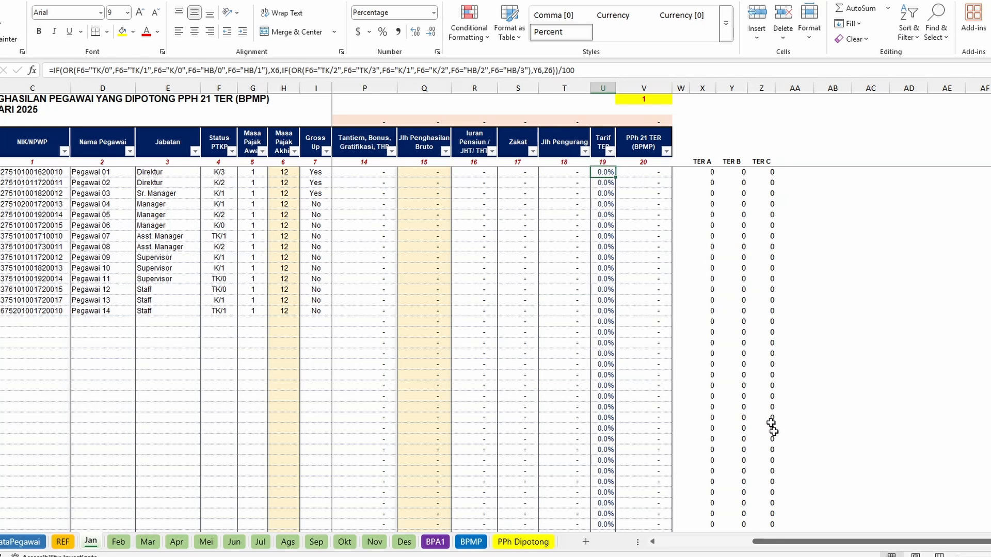
Inspect the cells referenced by the Tarif TER formula in U6 and the row 6 formulas under TER A, TER B and TER C.
mouse_move(660, 556)
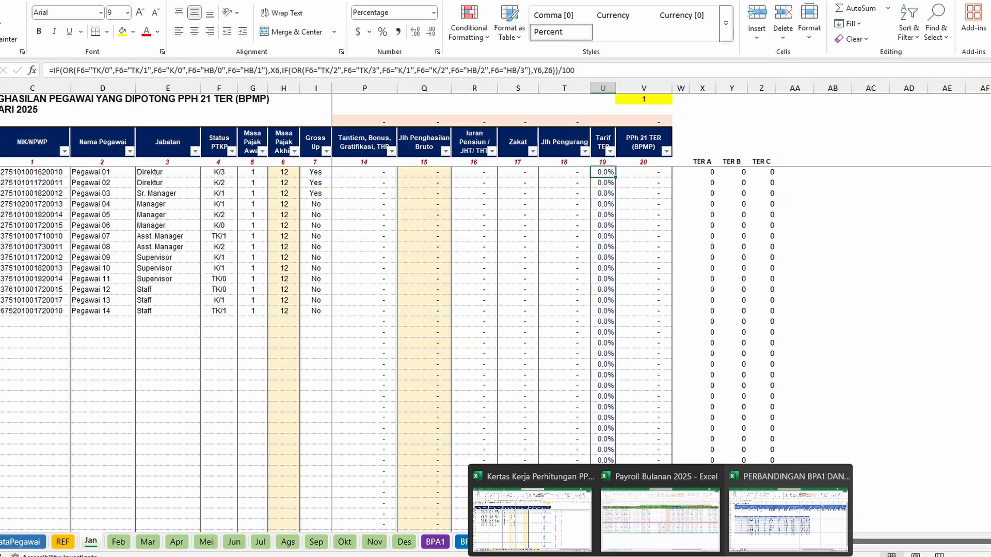
left_click(733, 521)
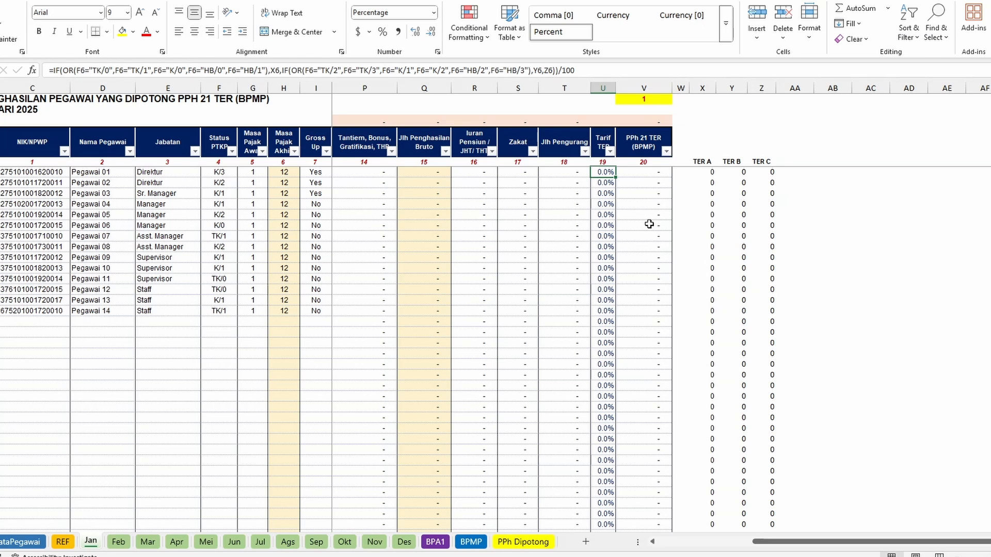
left_click(656, 196)
left_click(600, 171)
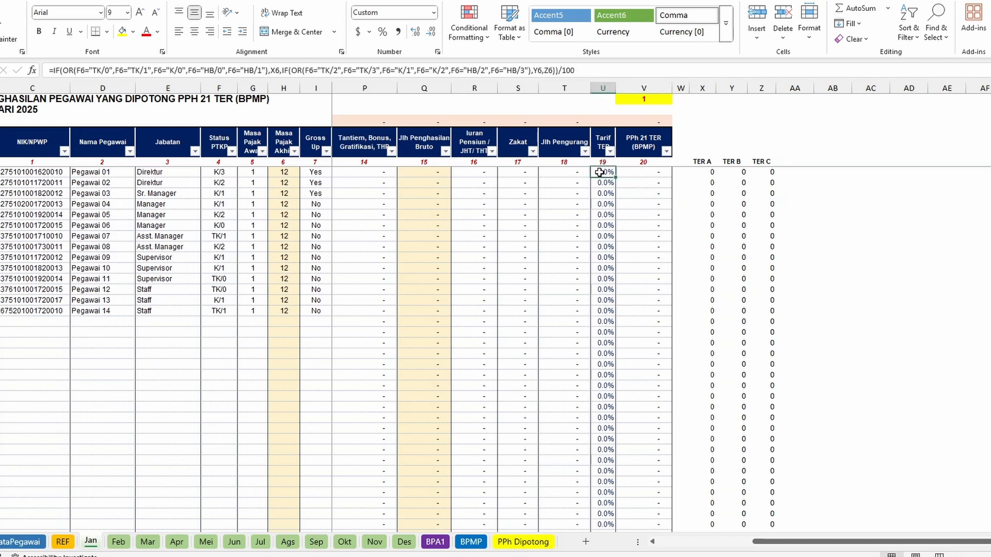
key("F2")
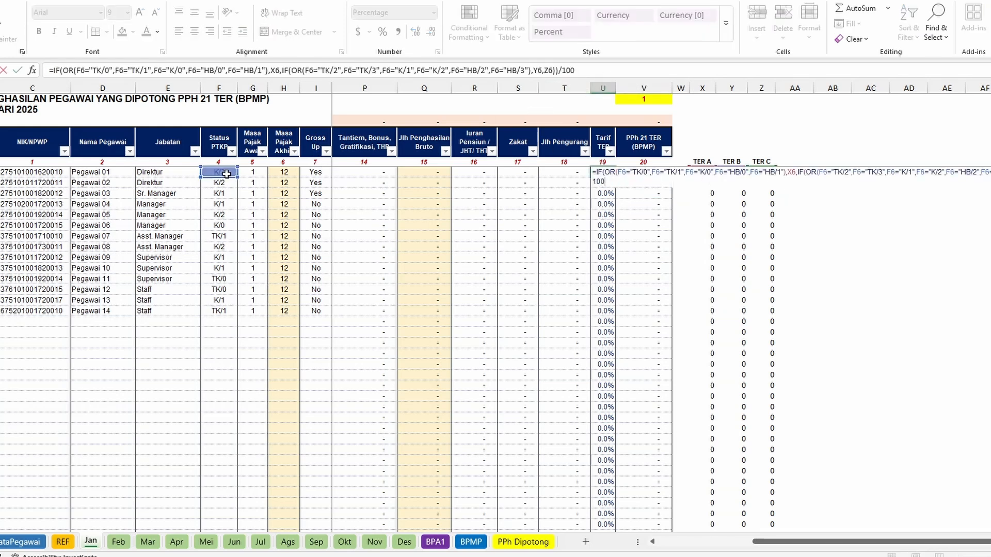
key("Escape")
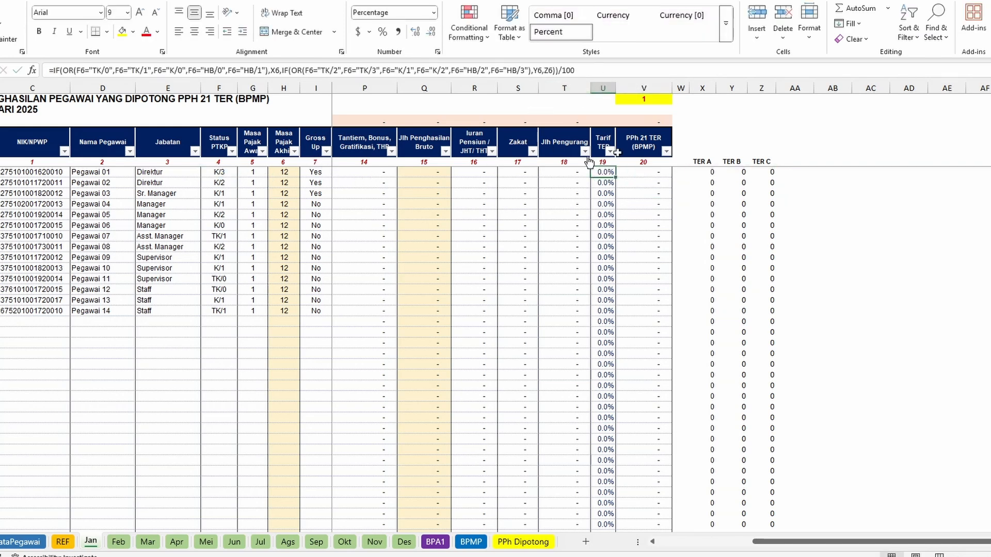
left_click(704, 163)
left_click(738, 162)
left_click_drag(709, 173, 751, 170)
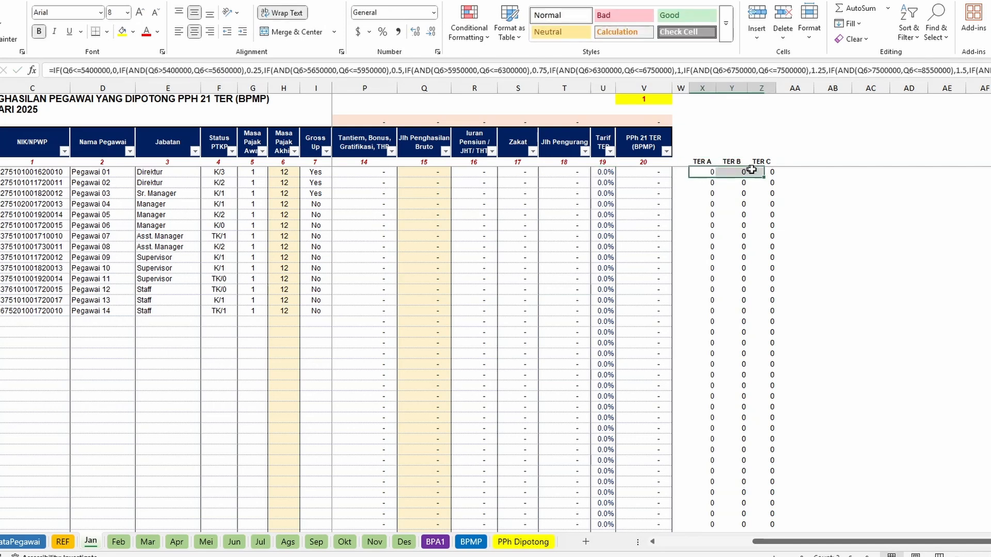
left_click(708, 193)
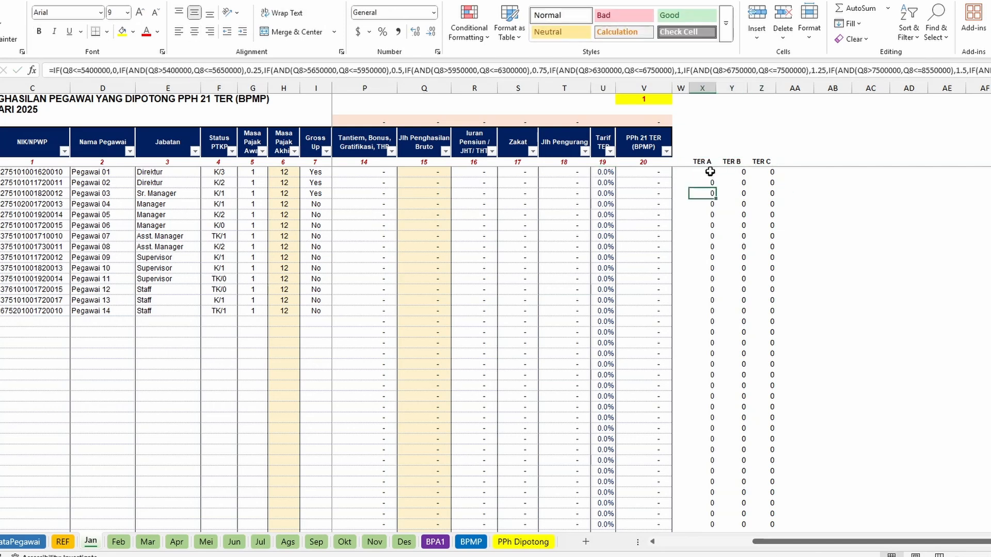
left_click(711, 172)
Enter =Q6*U6 in V6 to multiply Jlh Penghasilan Bruto by Tarif TER under PPh 21 TER (BPMP).
left_click(656, 176)
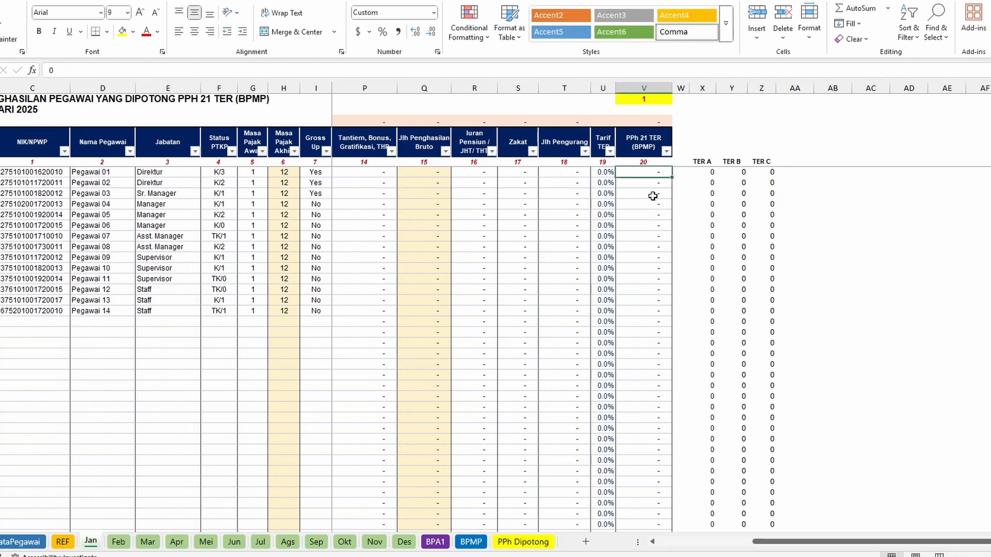
left_click(656, 222)
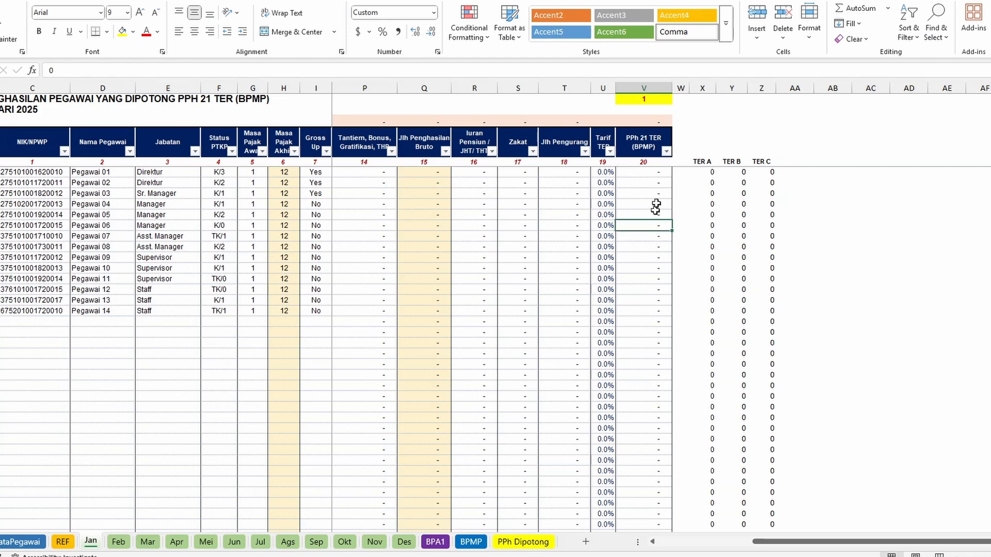
left_click(665, 171)
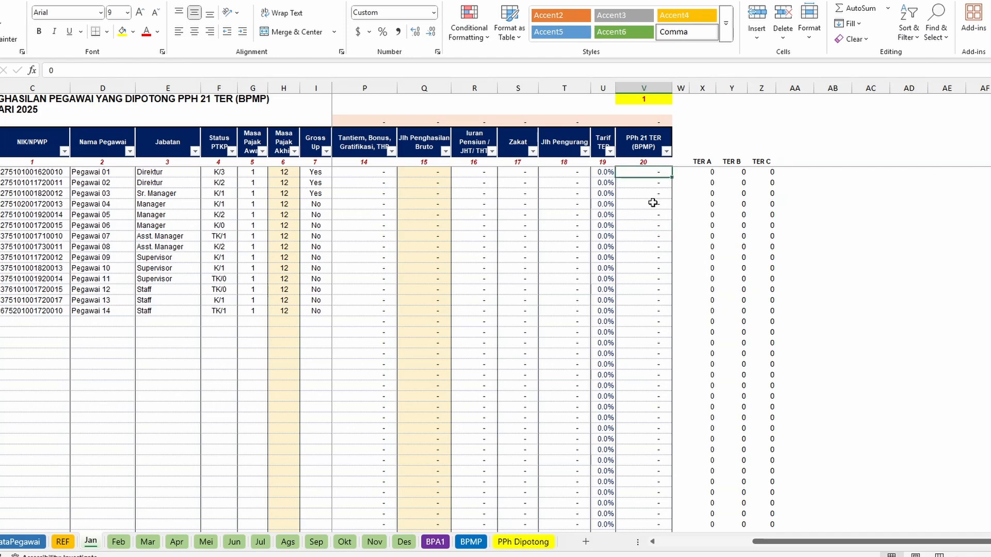
type("=")
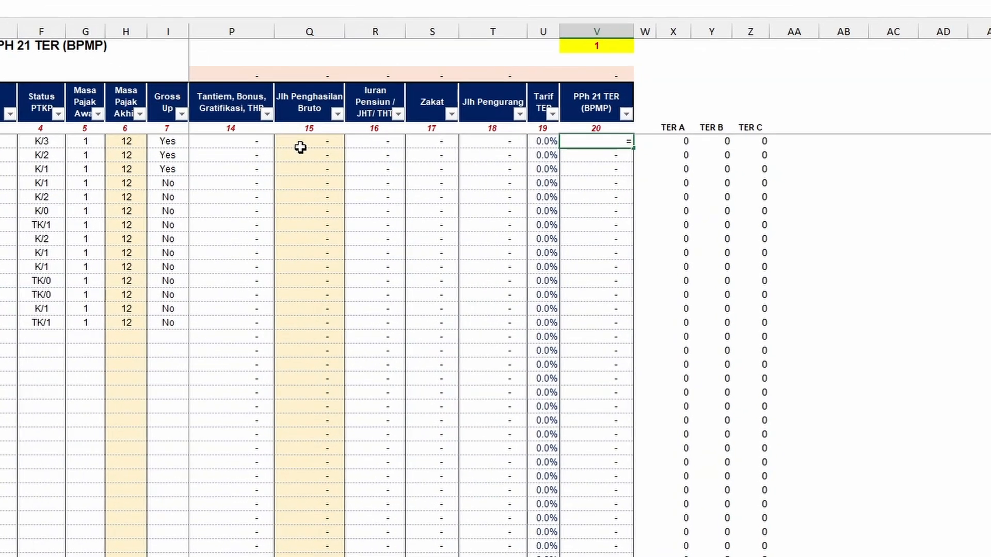
left_click(421, 173)
type("(")
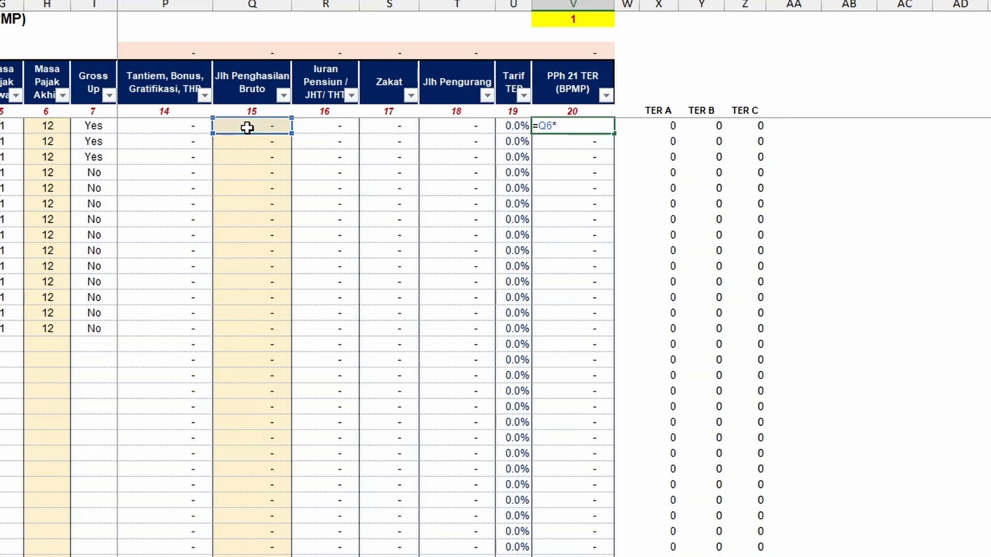
left_click(509, 127)
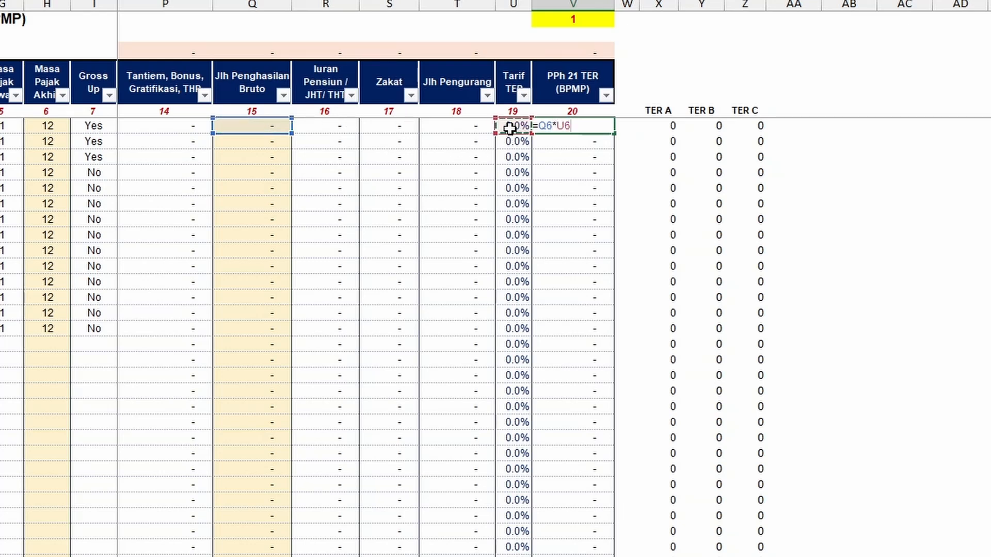
key("ctrl+Return")
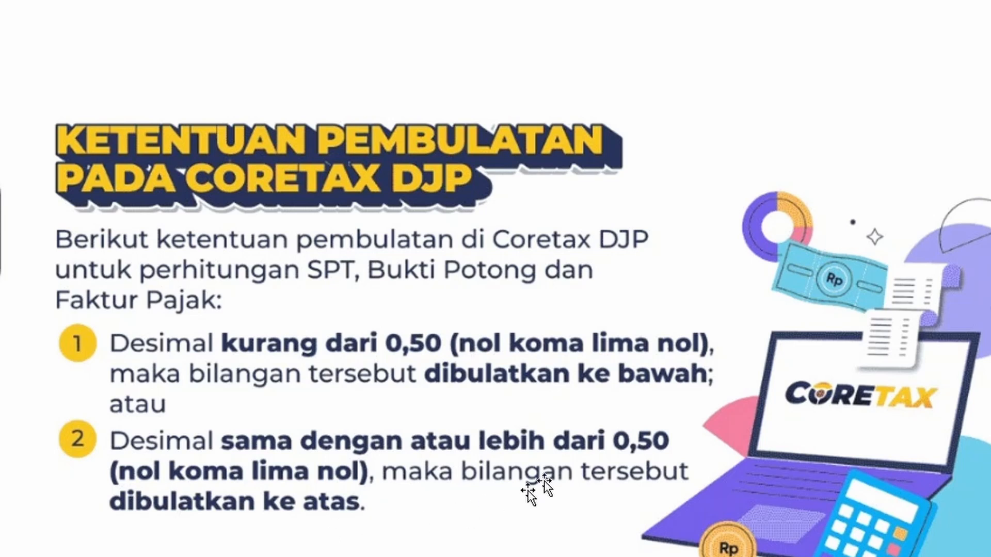
Look at Masa Pajak Akhir in H6 alongside the PPh 21 TER (BPMP) cell V6.
key("ctrl+Page_Down")
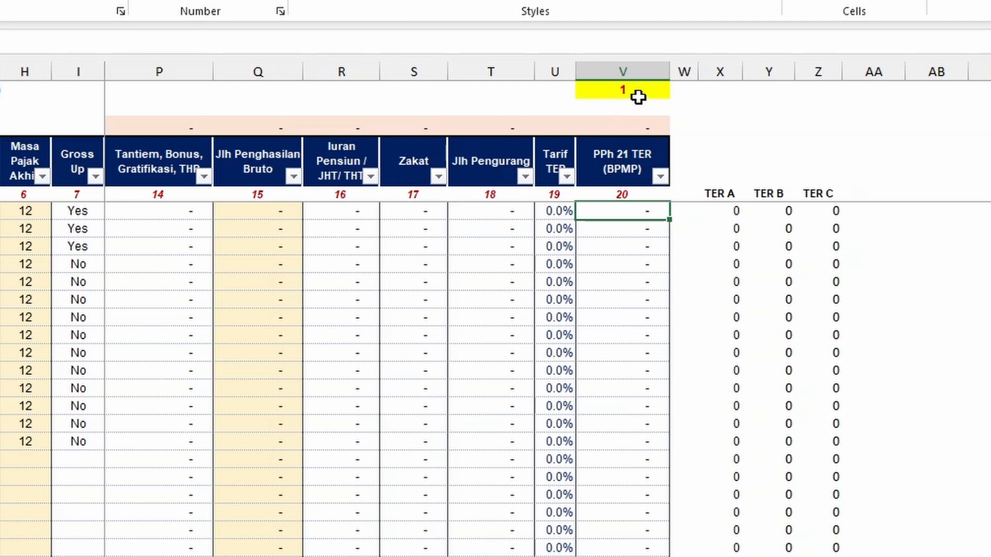
left_click(31, 216)
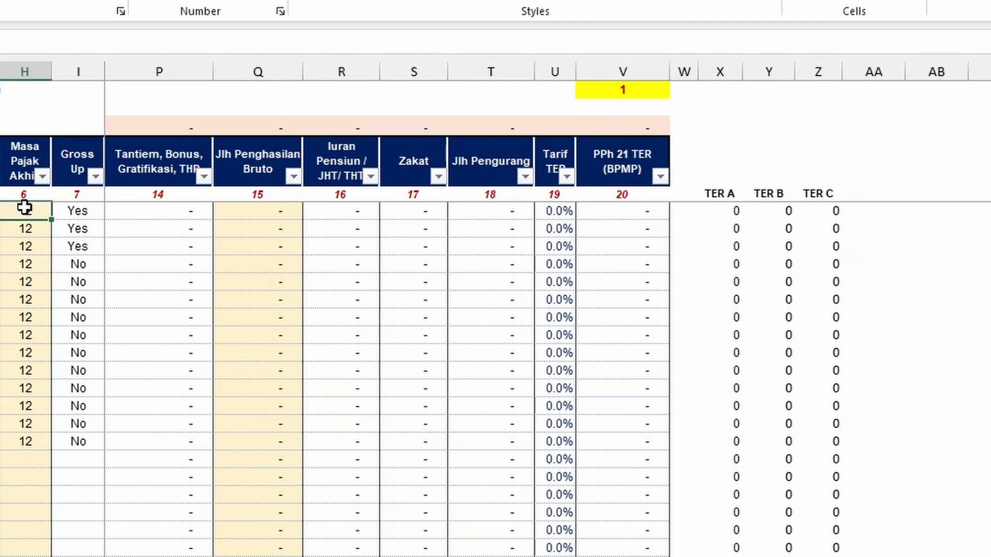
left_click(601, 214)
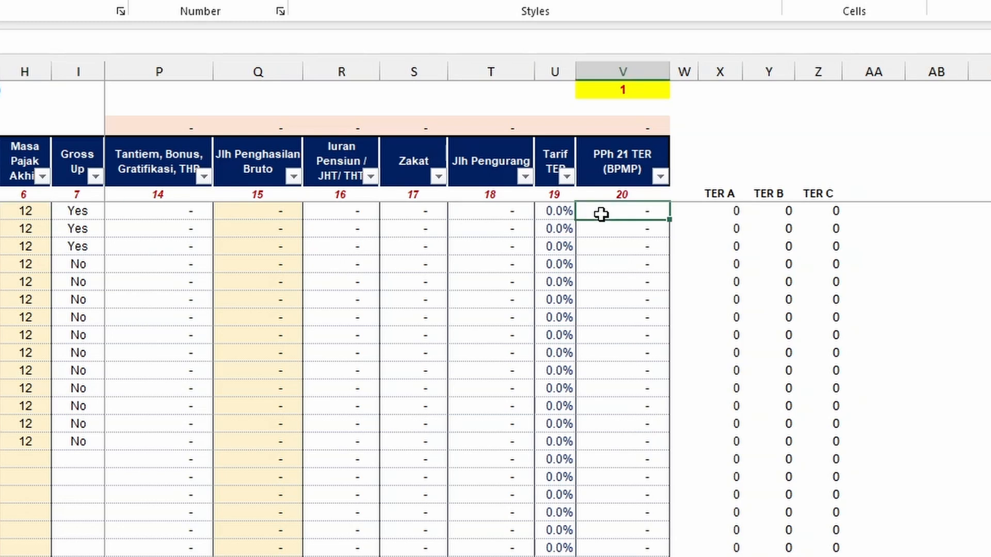
left_click(21, 214)
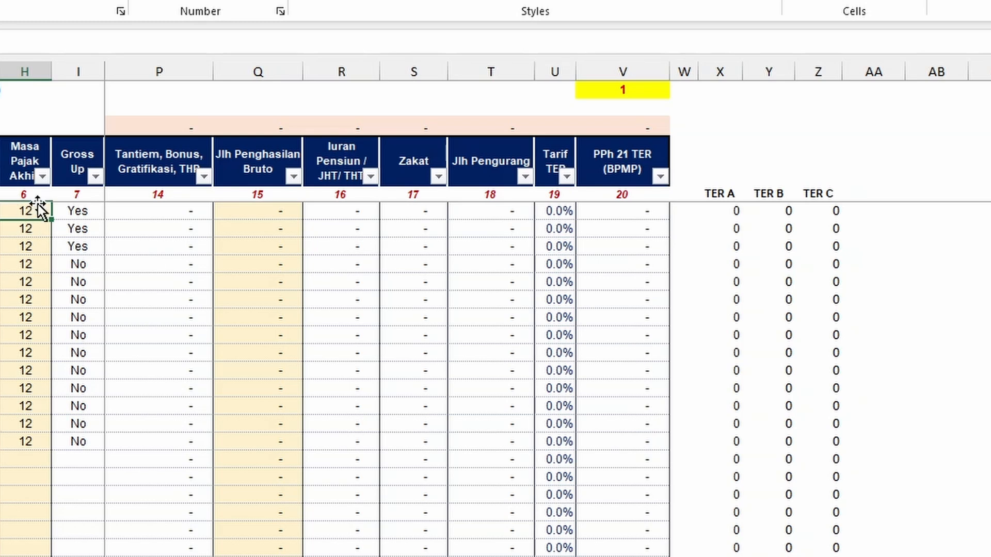
left_click(638, 215)
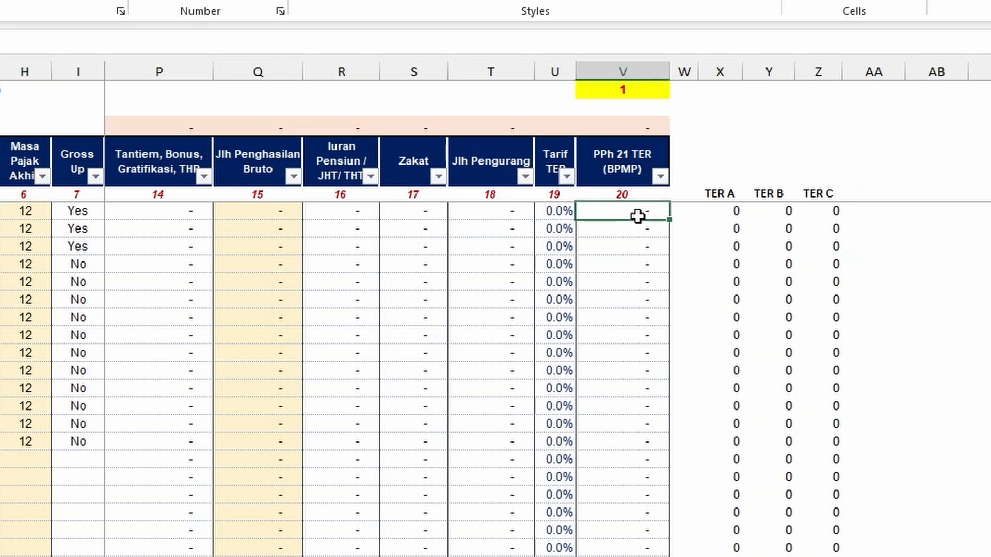
left_click(626, 263)
Start an IF formula in V6 that returns 0 when Masa Pajak Akhir is at or below the month number: =IF(H6<=$V$1,0,.
left_click(639, 217)
type("=")
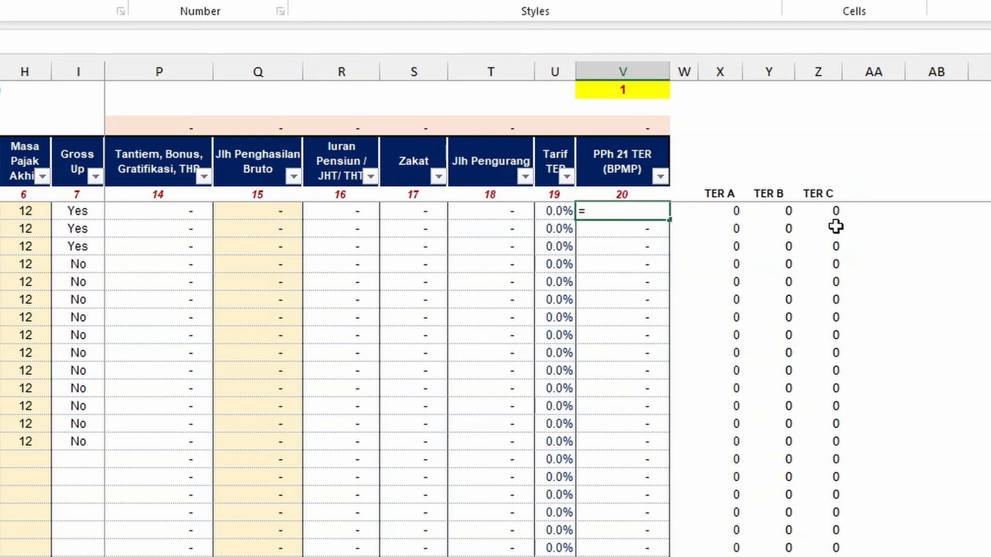
type("if(")
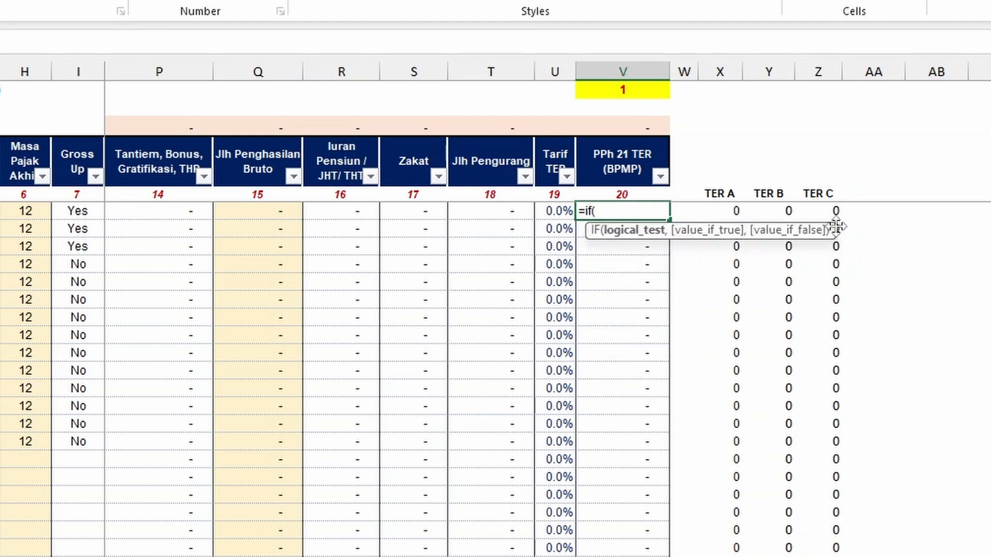
key("BackSpace")
key("BackSpace")
key("BackSpace")
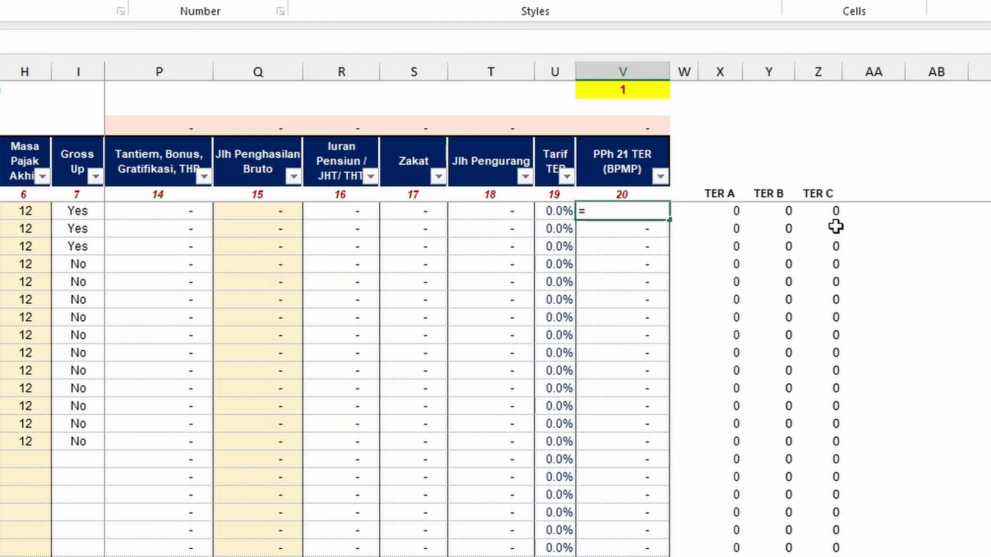
type("IF(")
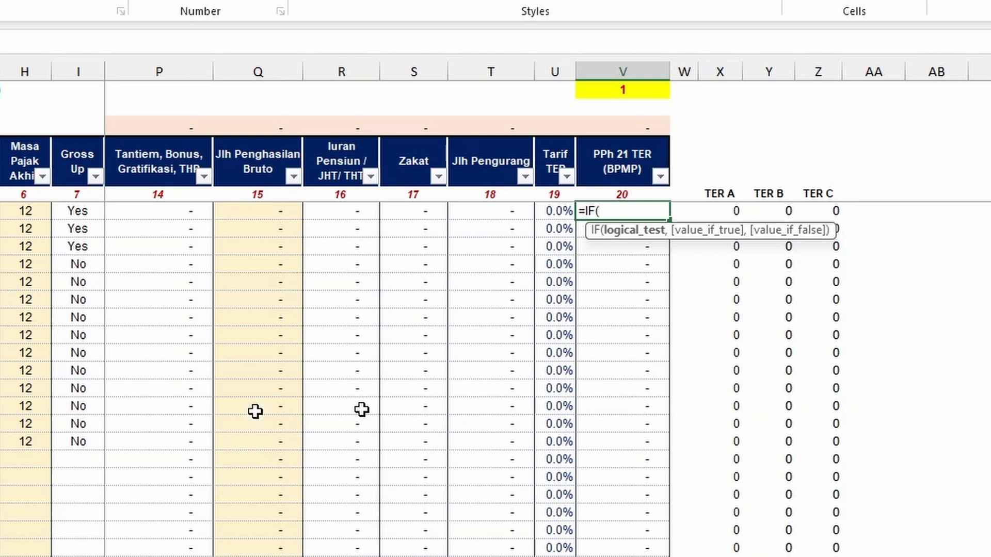
left_click(32, 212)
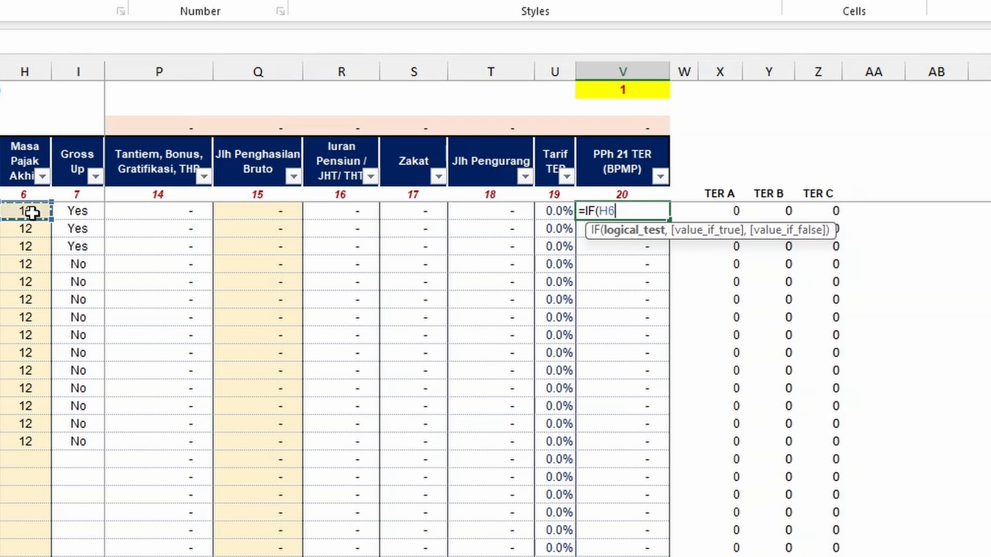
type("<=")
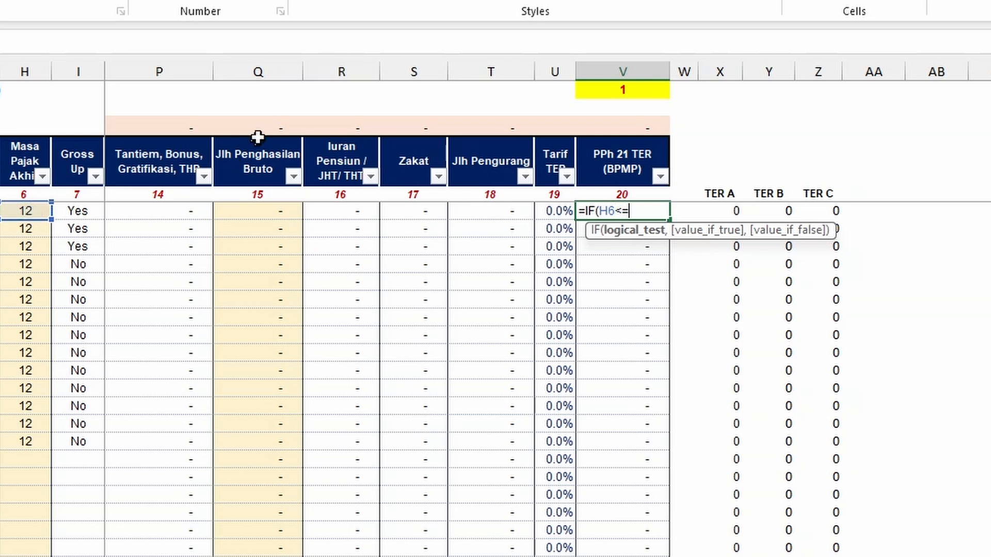
left_click(625, 89)
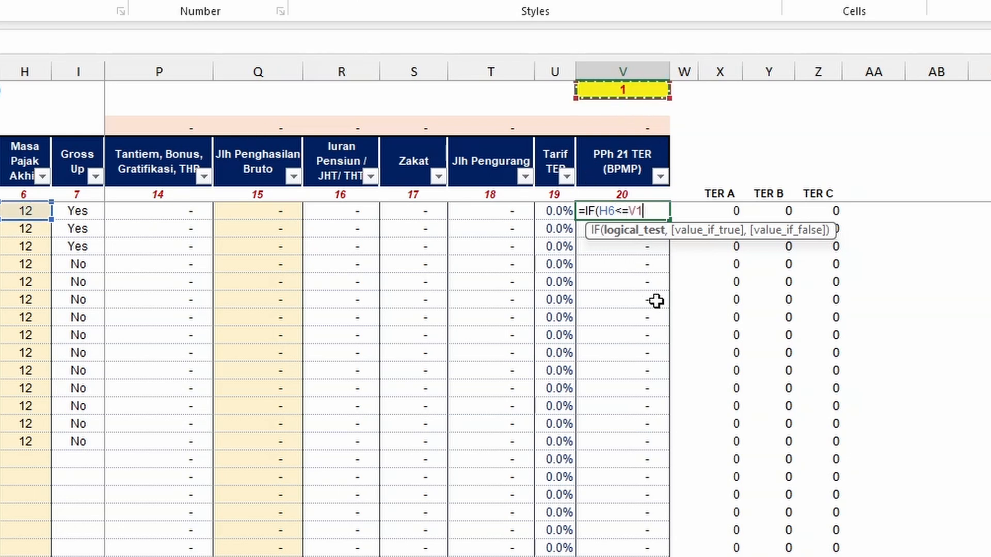
key("F4")
type(",")
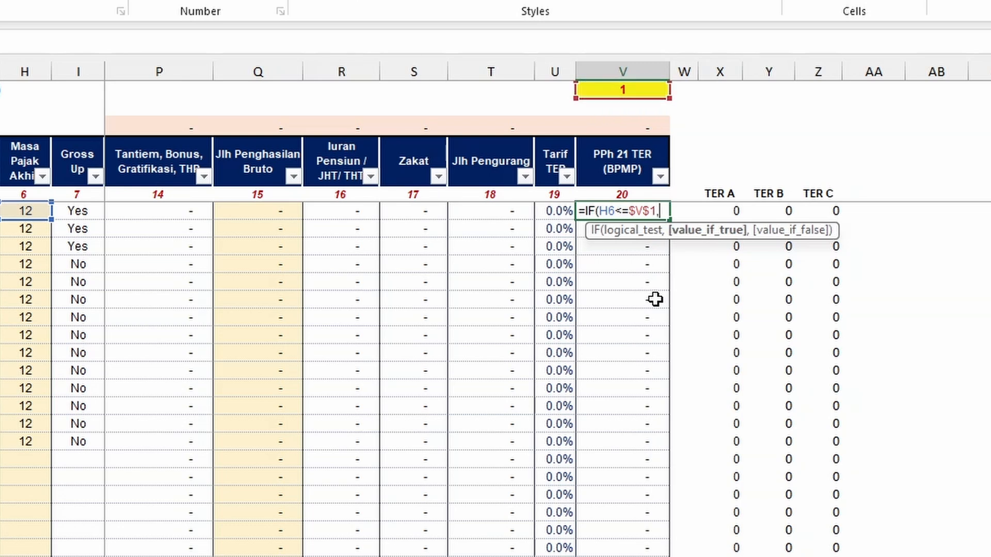
type("0,")
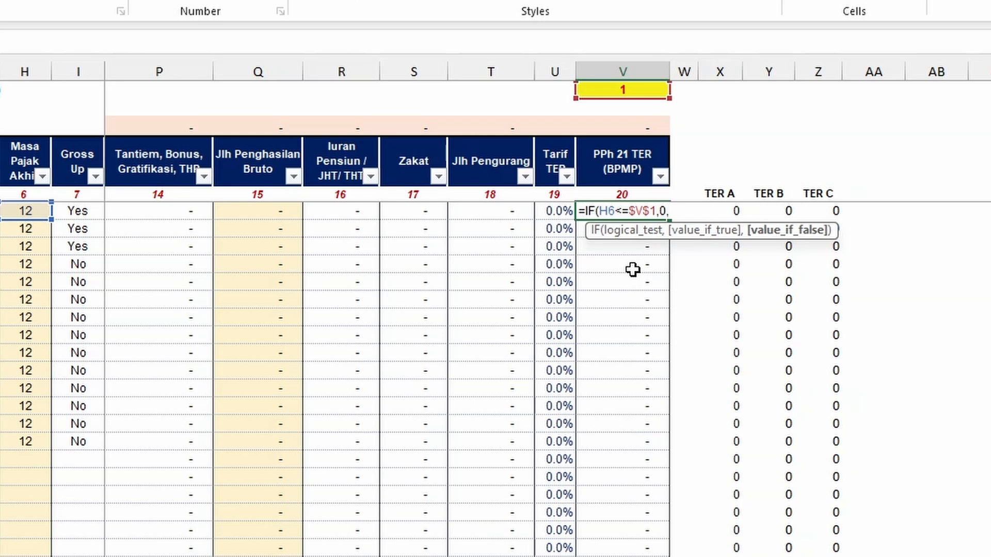
Add a nested IF to the V6 formula that tests the decimal remainder of gross income times rate: IF(MOD(Q6*U6,2)>0.50,.
type("IF")
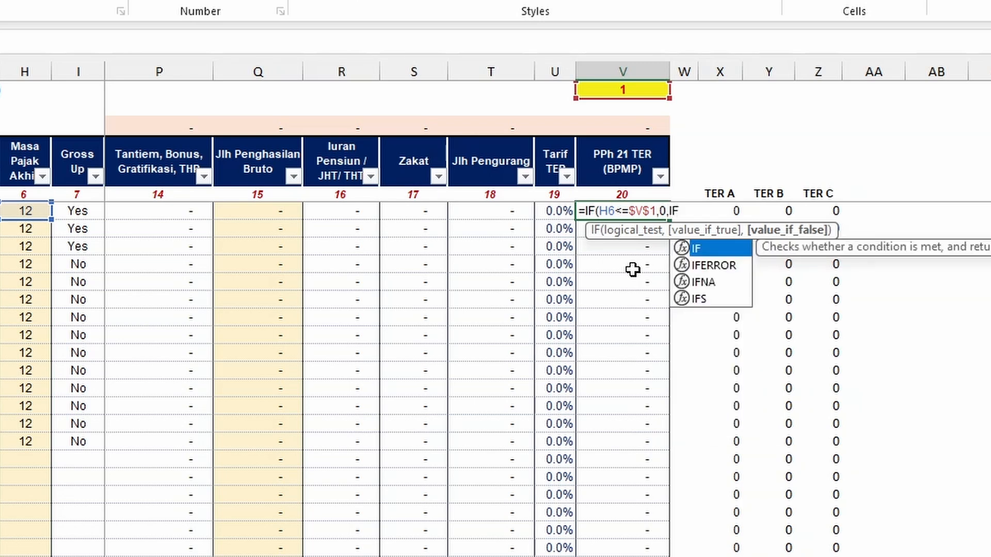
type("(")
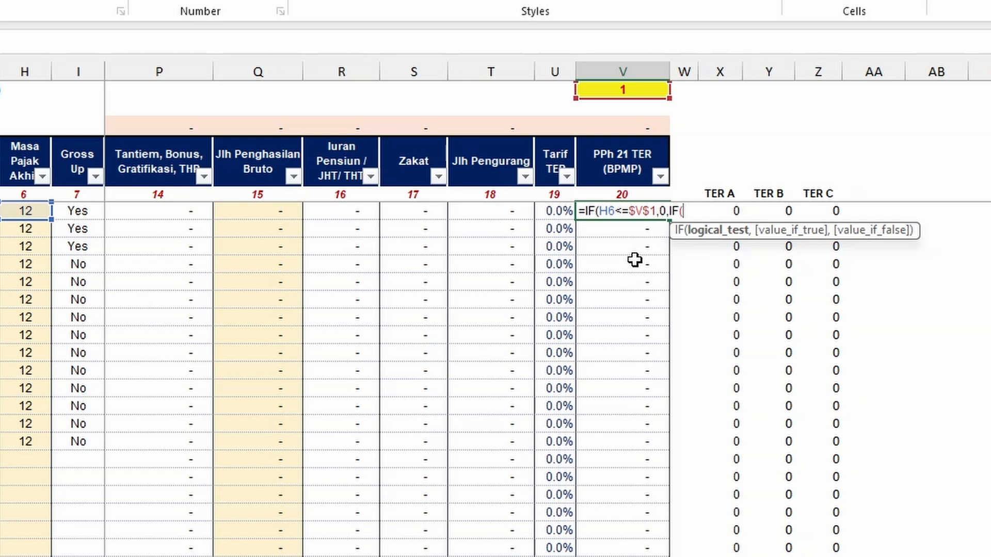
type("MOD(")
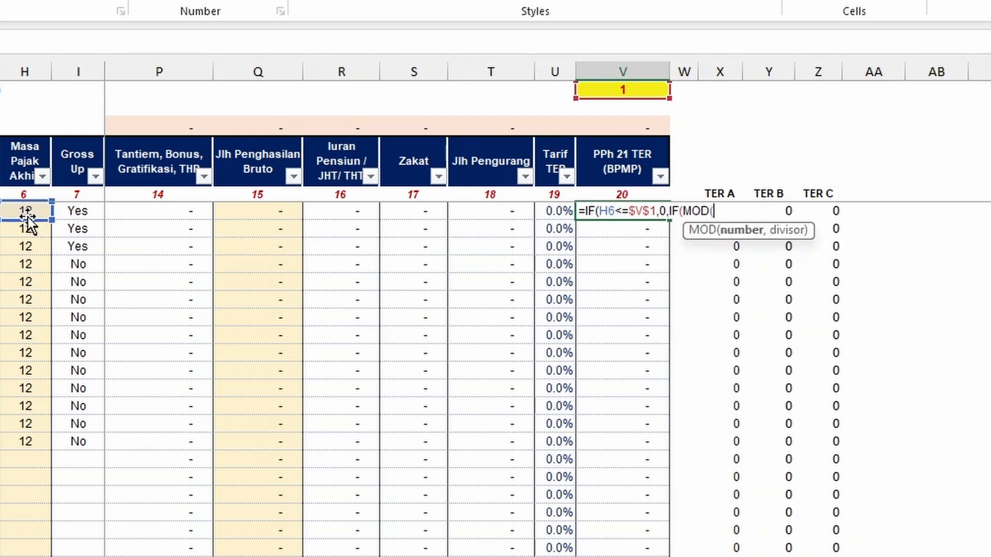
left_click(280, 212)
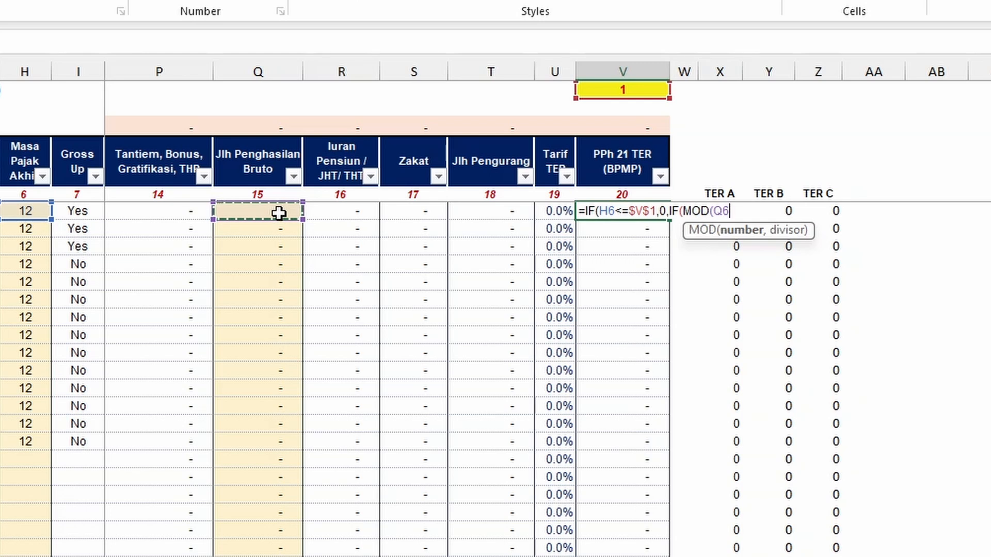
type("*")
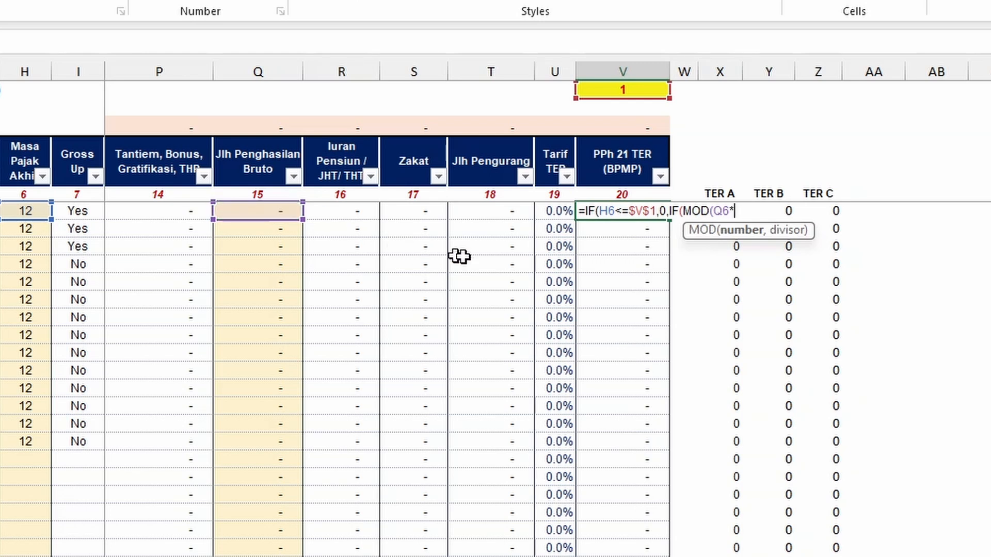
left_click(551, 213)
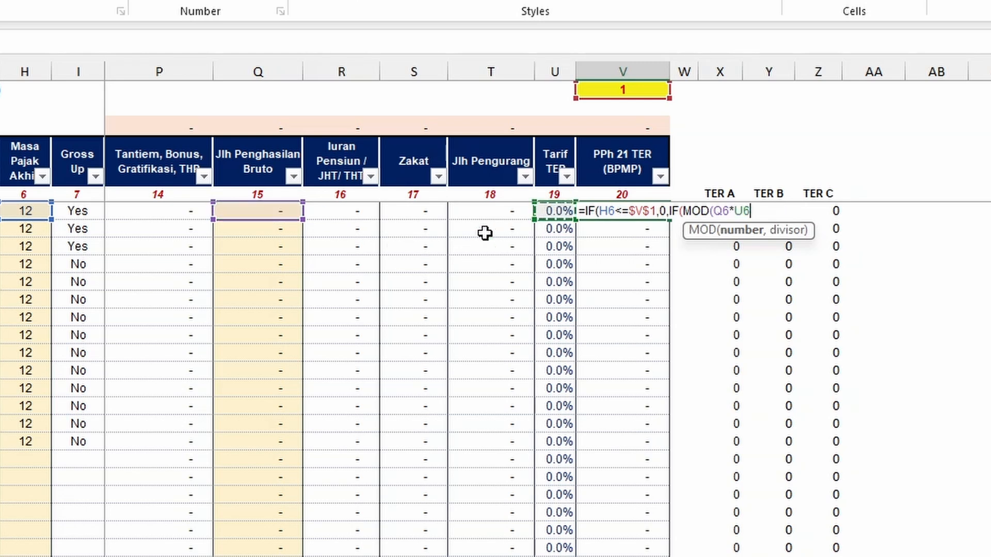
type(",2")
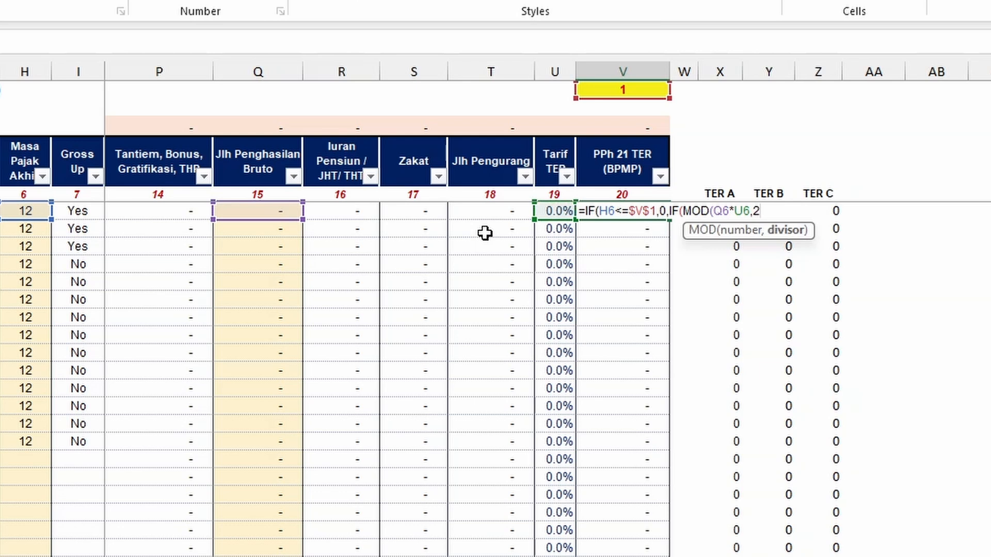
type(")>0")
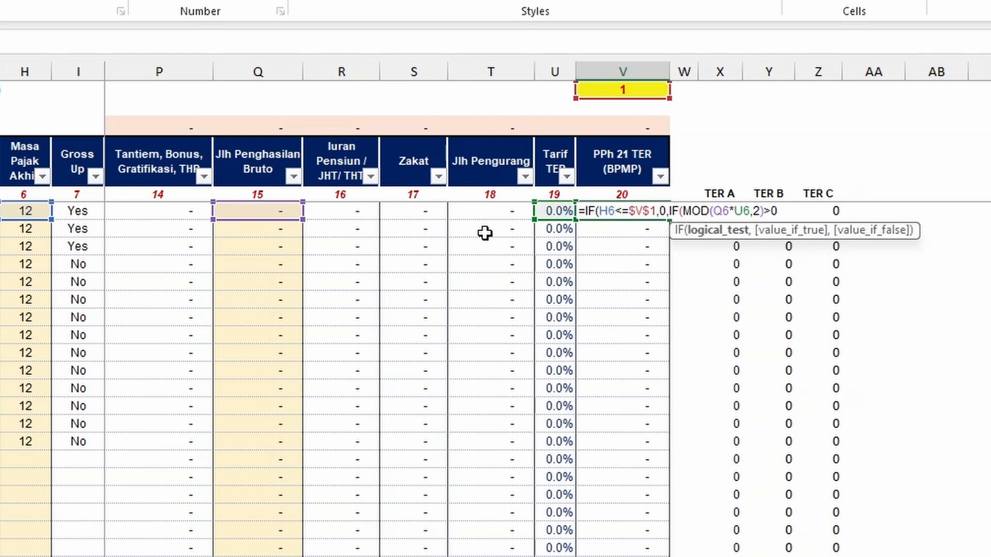
type(".50,")
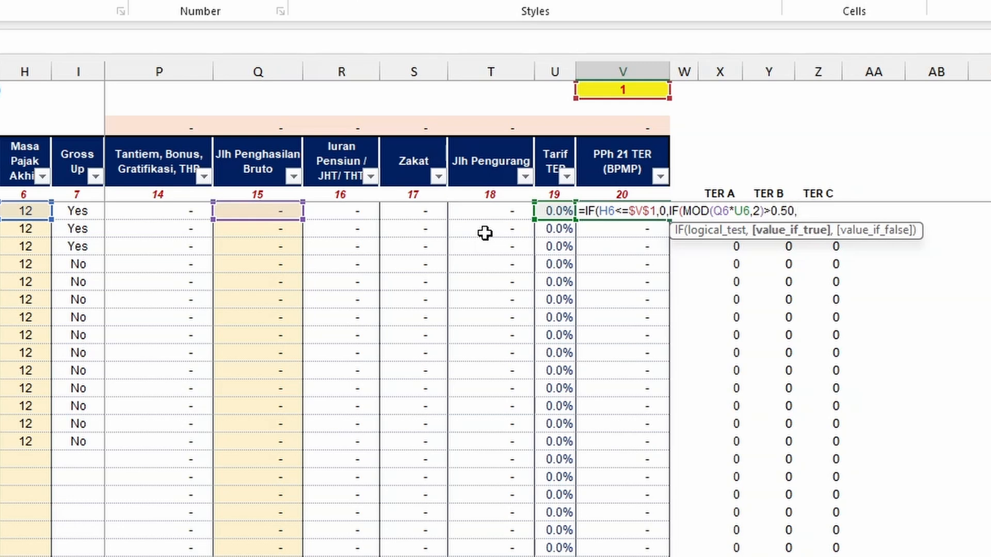
Set the nested IF's true result in V6 to ROUND(Q6*U6,0).
type("R")
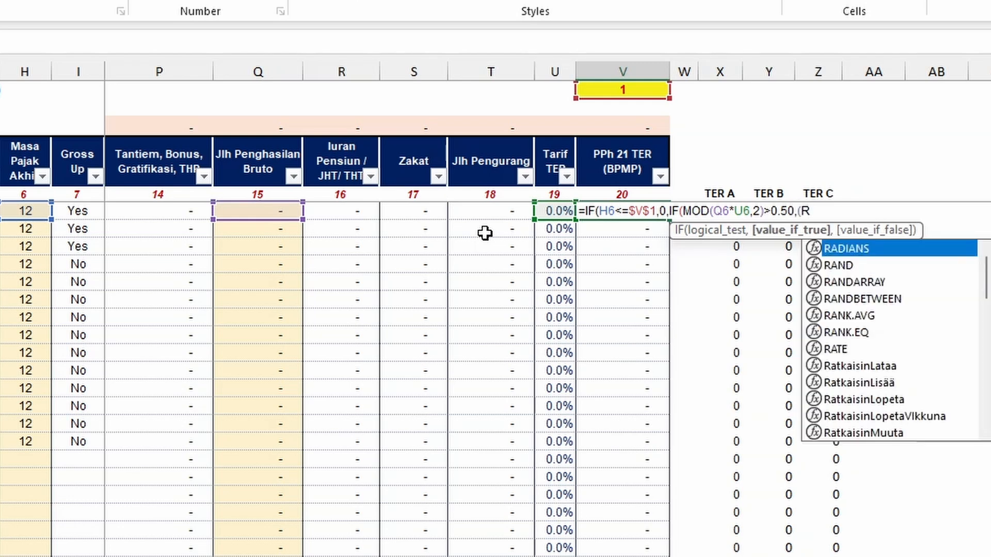
key("BackSpace")
type("ROU")
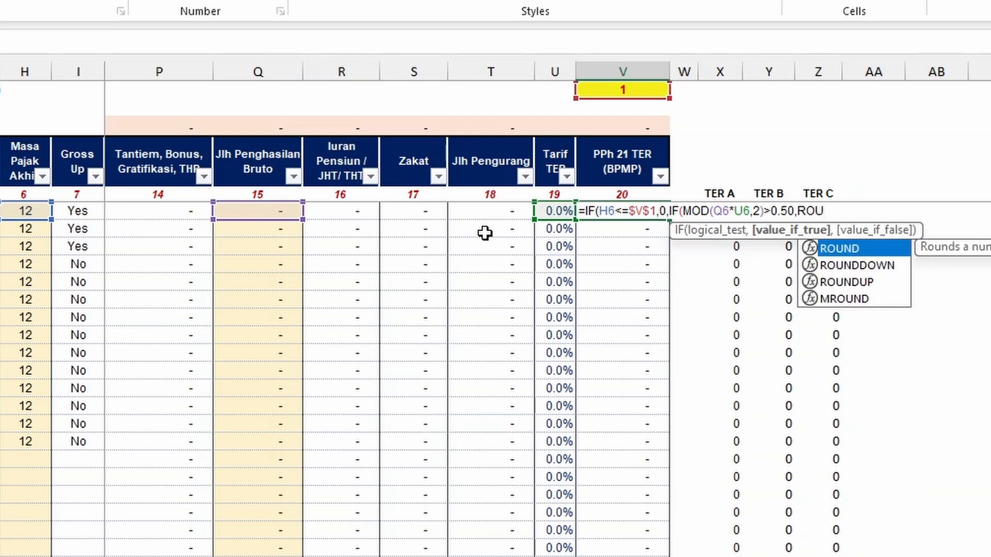
type("ND(")
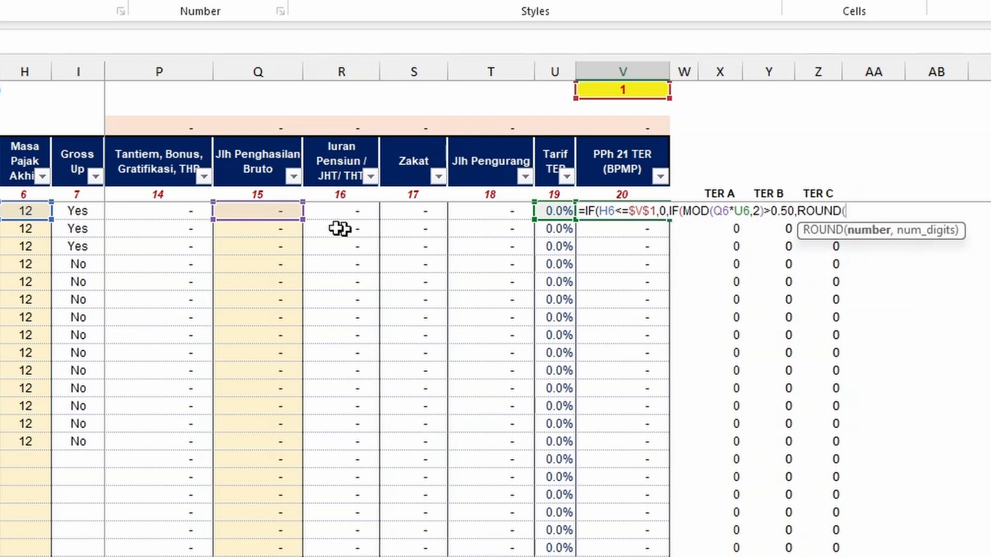
left_click(245, 211)
type("*")
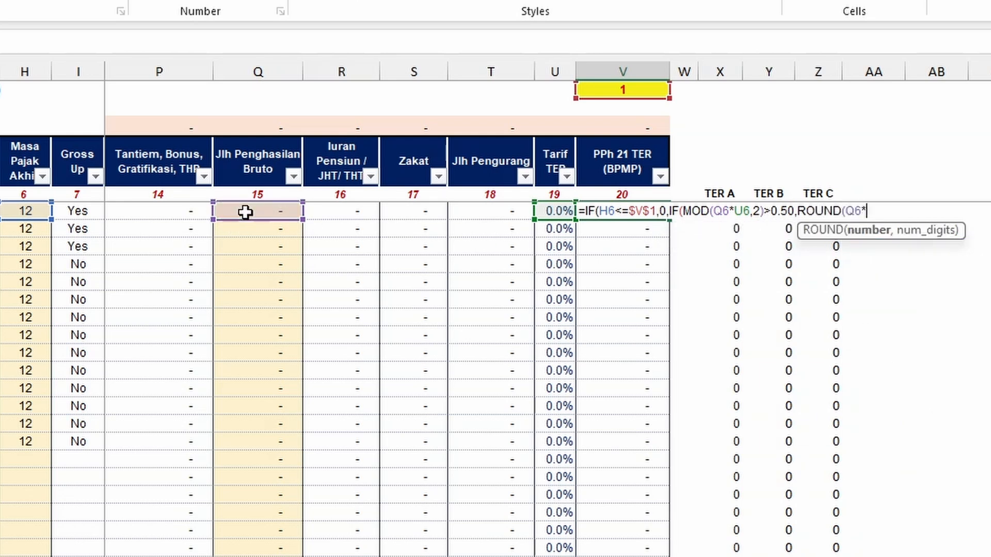
left_click(547, 213)
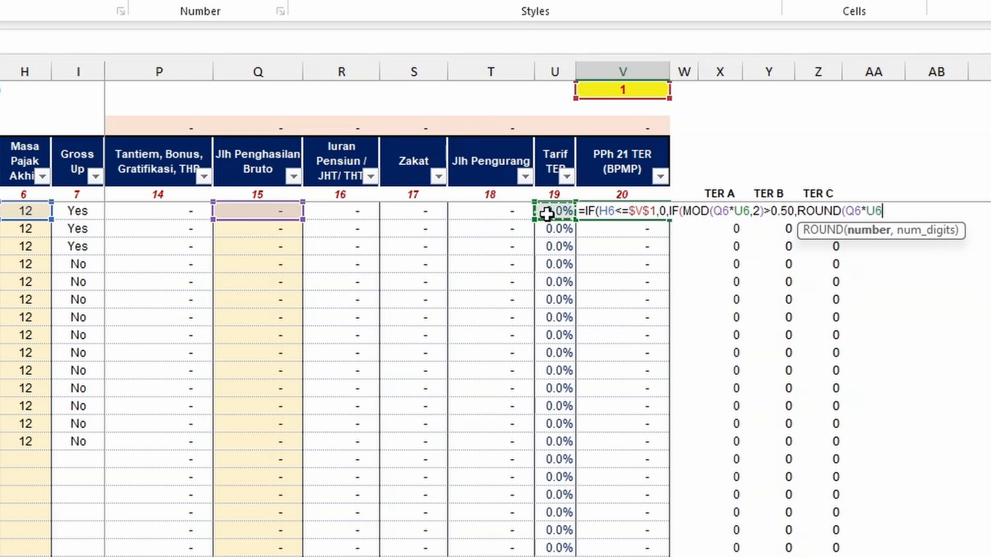
type(",0")
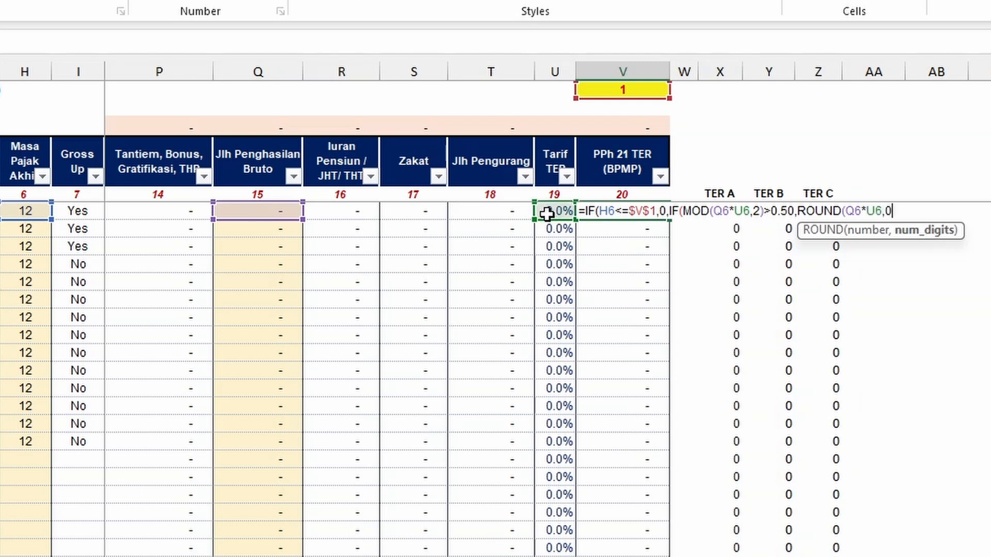
type(")")
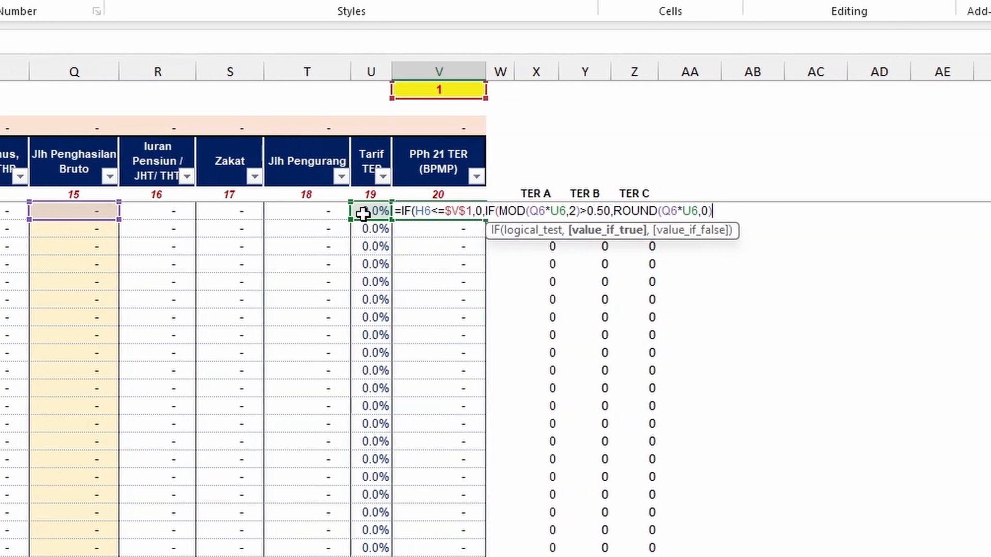
Set the nested IF's false result in V6 to ROUNDDOWN(Q6*U6,0) and enter the formula, accepting the closing-parenthesis correction.
type(",ROU")
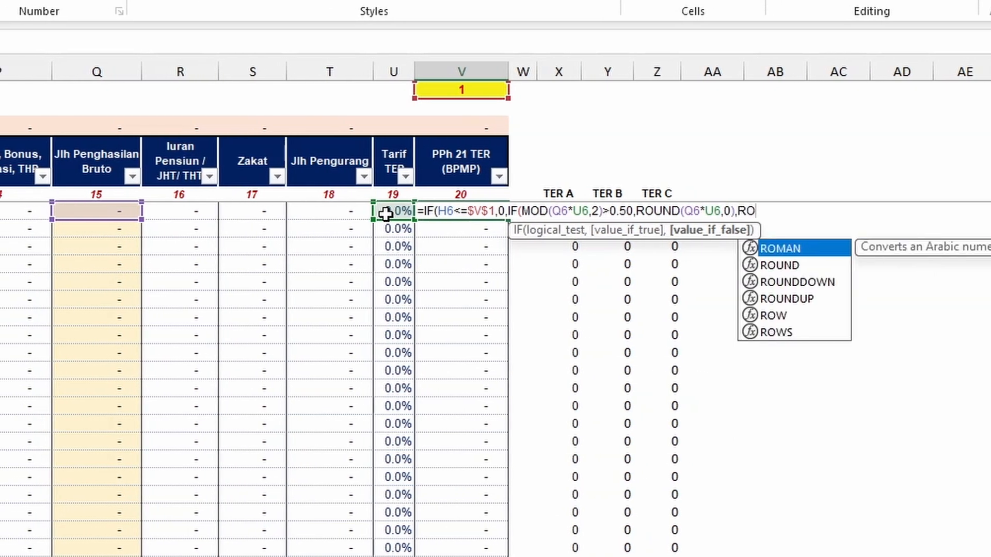
key("Down")
key("Tab")
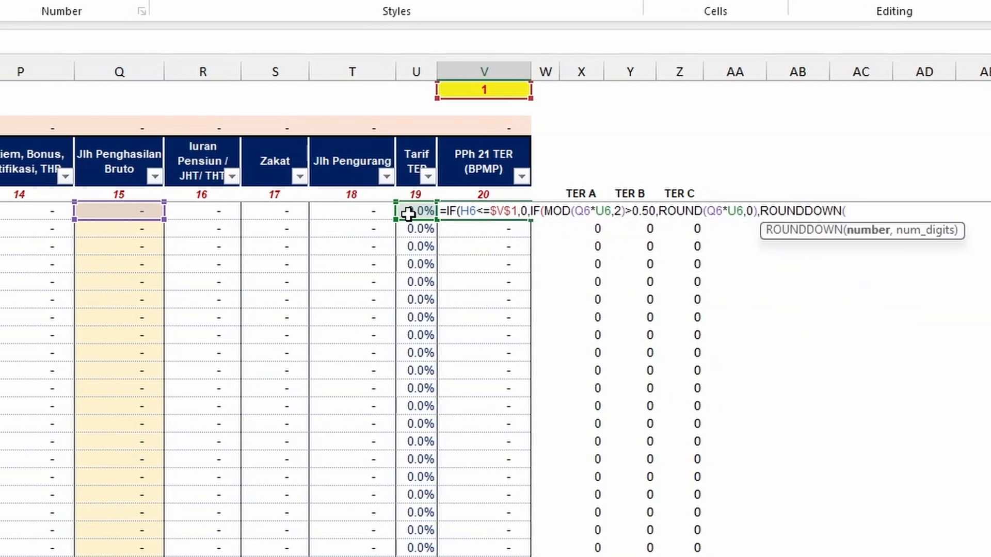
left_click(125, 210)
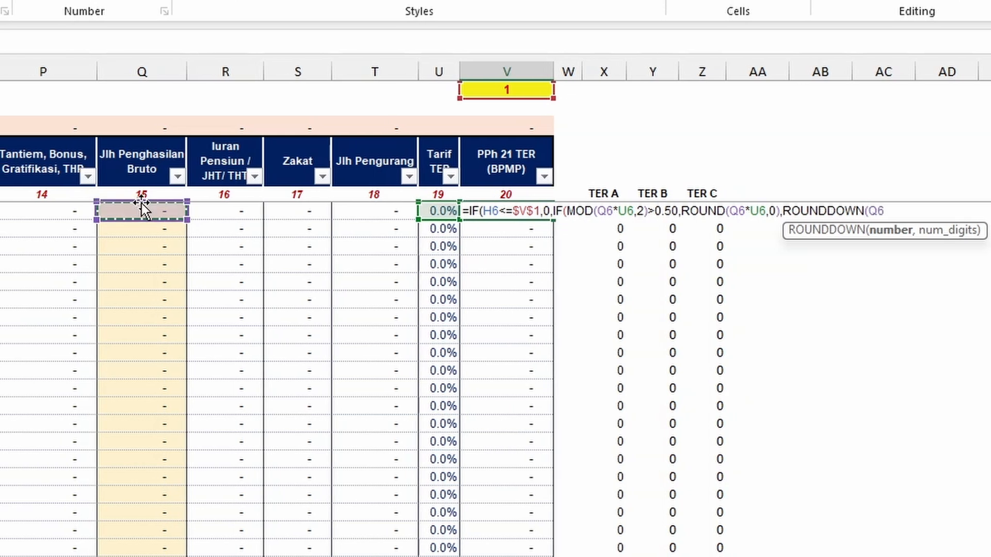
type("*")
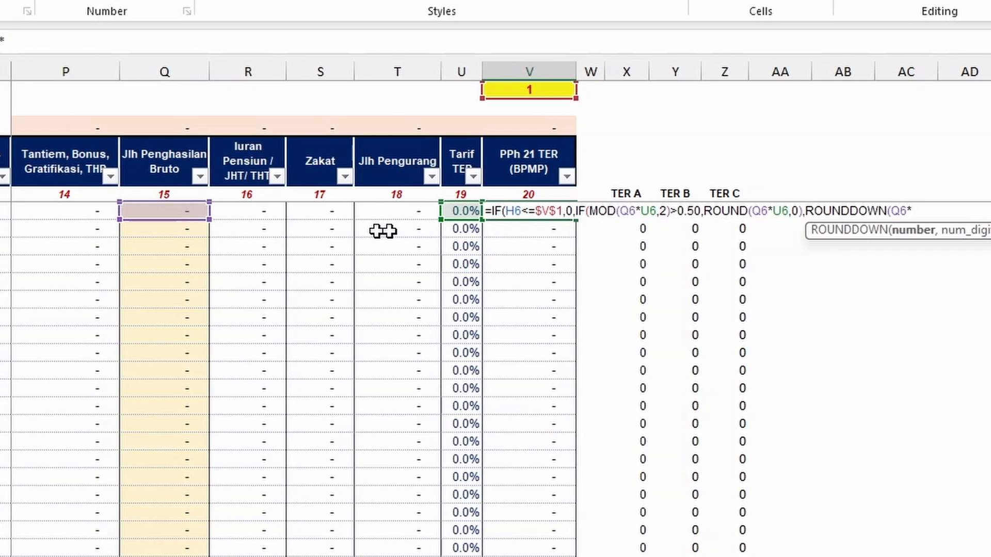
left_click(473, 210)
type(",0")
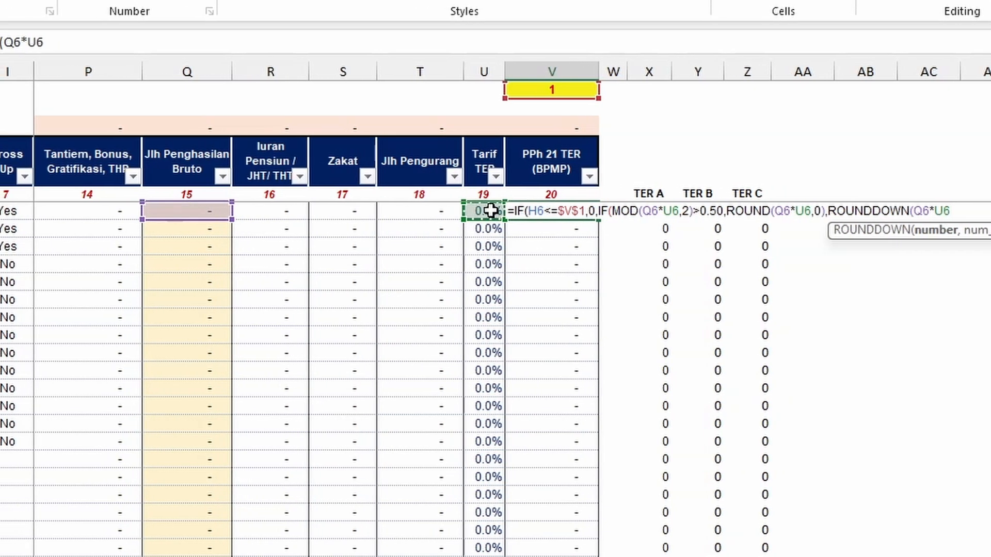
type(")")
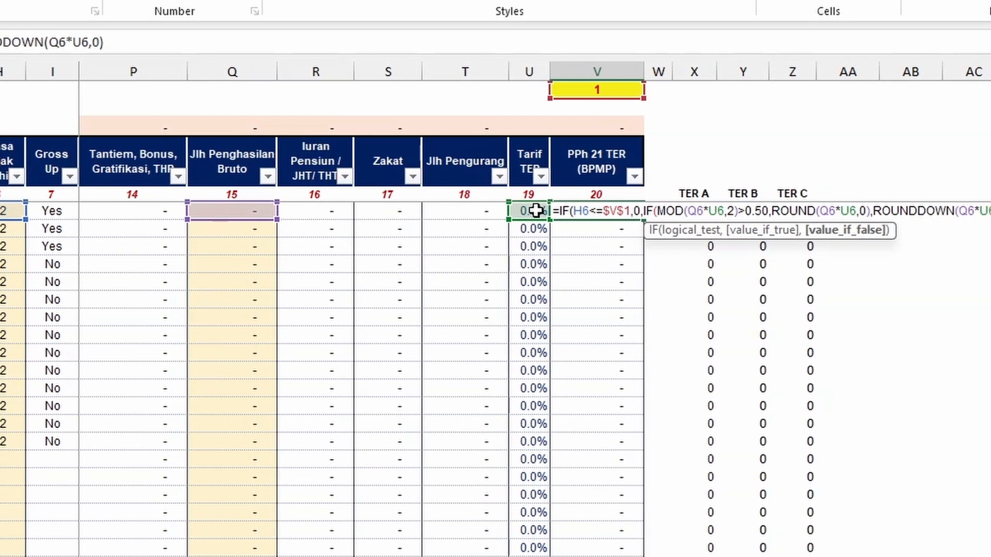
key("Return")
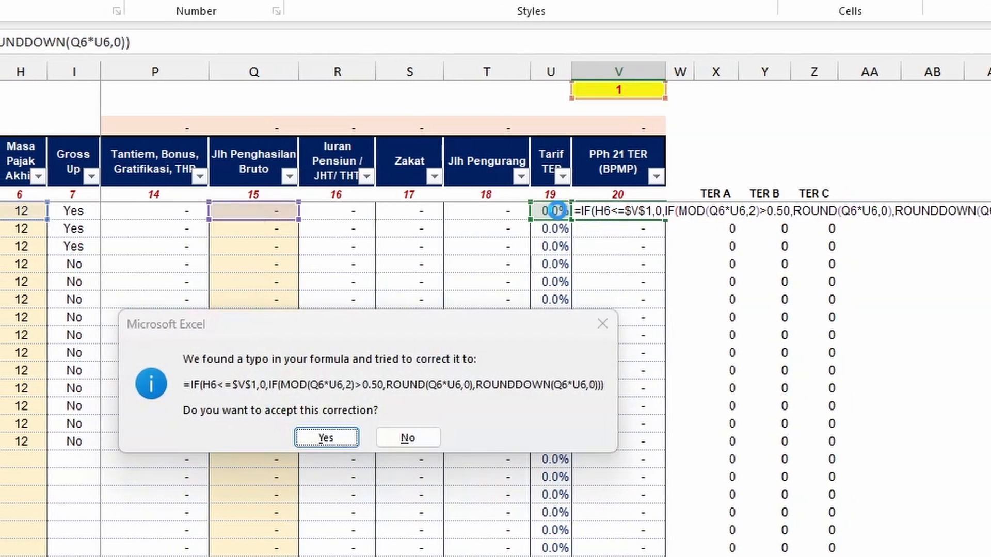
key("Return")
Wrap the whole PPh 21 TER (BPMP) formula in V6 in IFERROR with 0 as the error value.
left_click(595, 207)
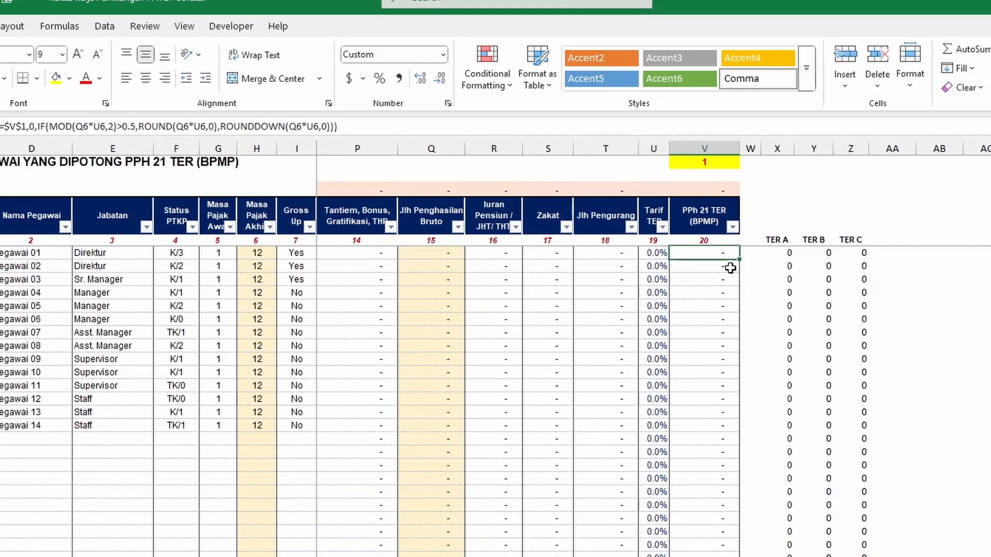
key("F2")
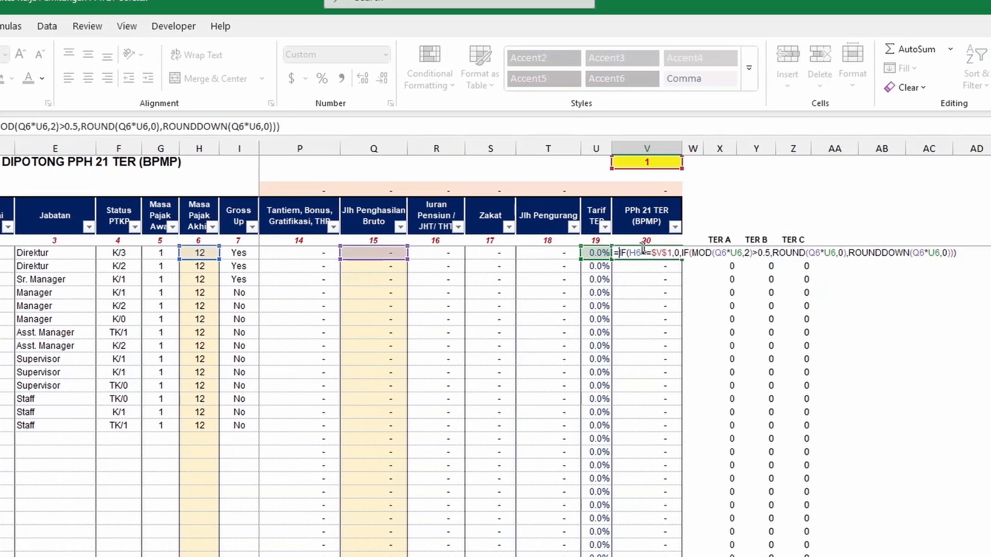
type("IF")
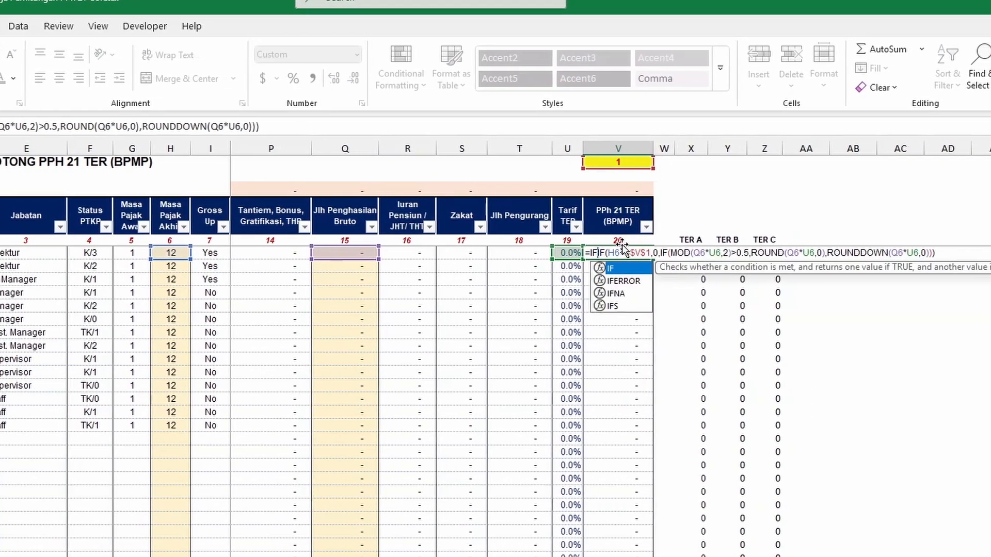
type("ERROR(")
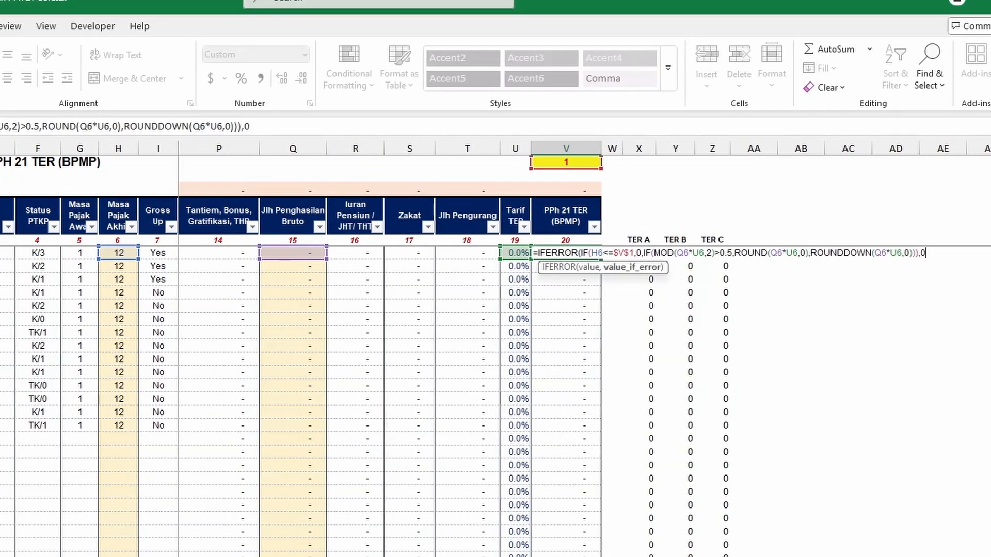
key("Return")
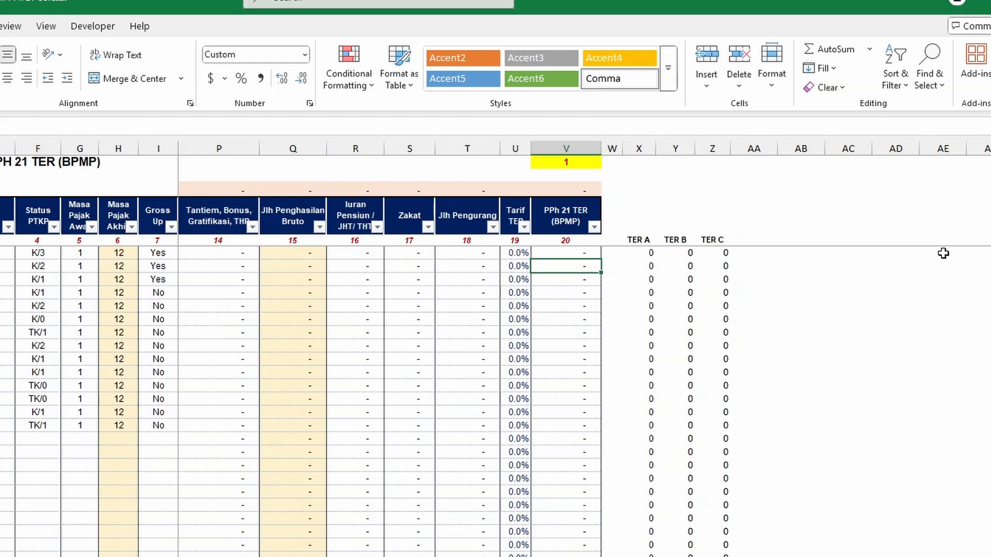
Copy the V6 formula down the PPh 21 TER (BPMP) column through row 1008.
left_click(589, 252)
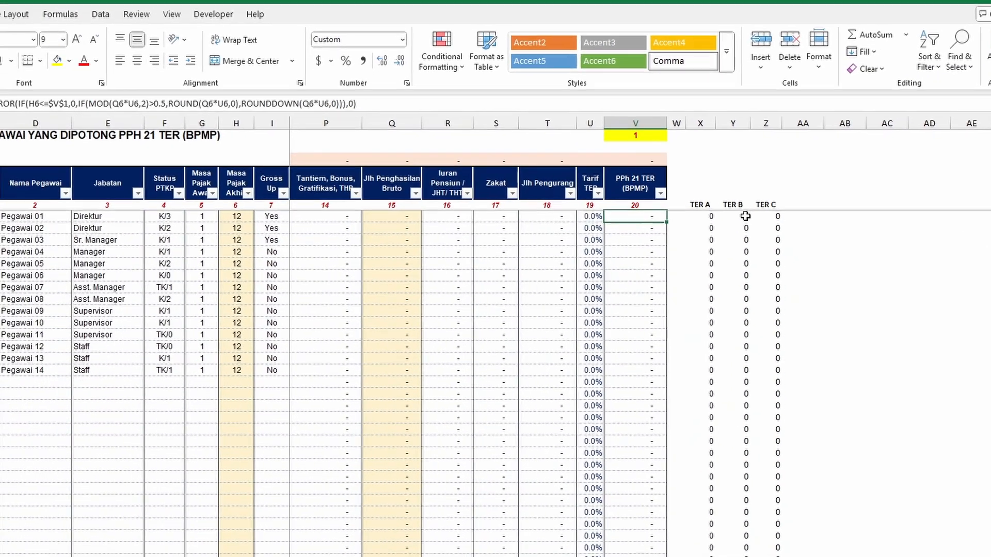
key("ctrl+c")
key("Down")
key("ctrl+shift+Down")
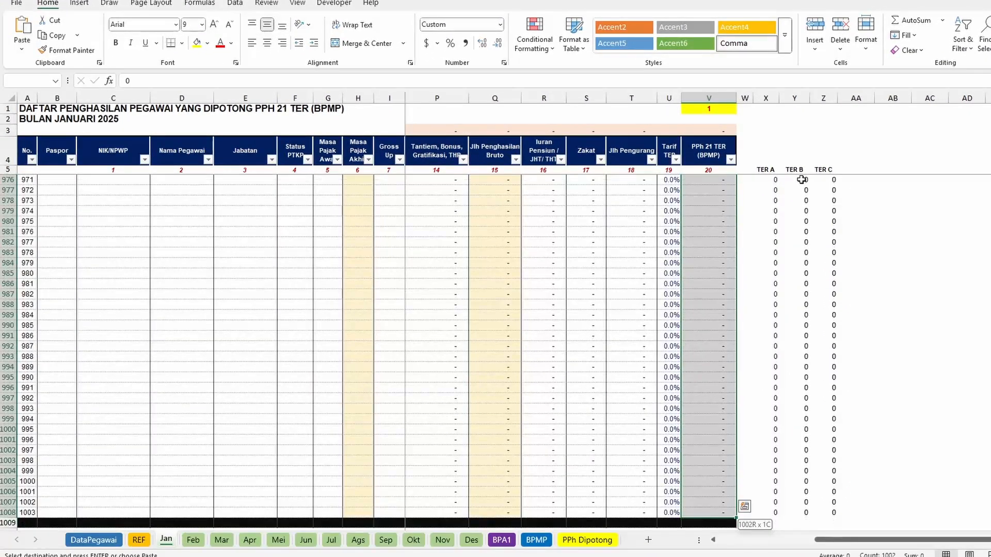
key("Return")
key("Left")
key("Left")
key("Left")
key("Left")
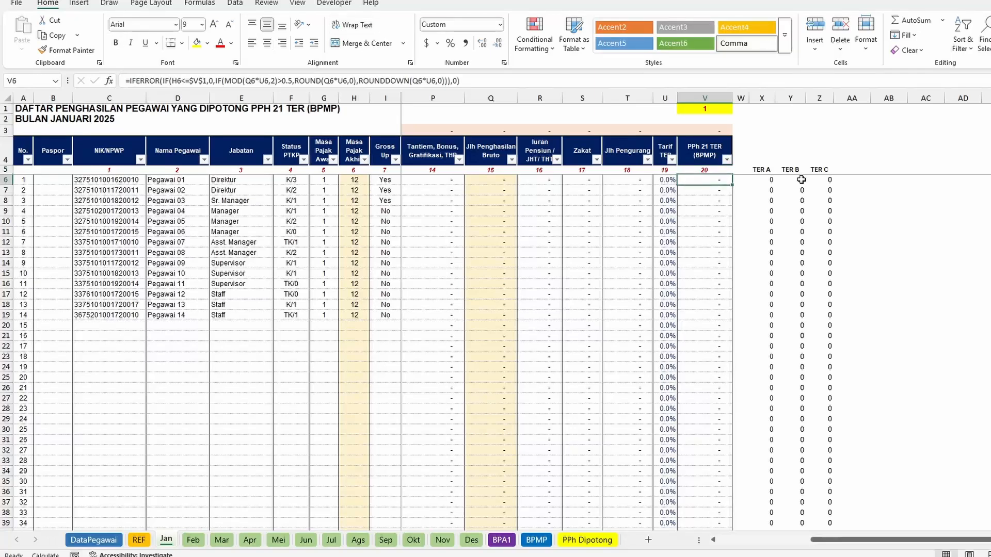
Review row 6 of the Jan sheet from PPh 21 TER back to Status PTKP, including Gross Up and Gaji.
key("Left")
key("Left")
key("Left")
key("Left")
key("Left")
key("Left")
key("Left")
key("Left")
key("Left")
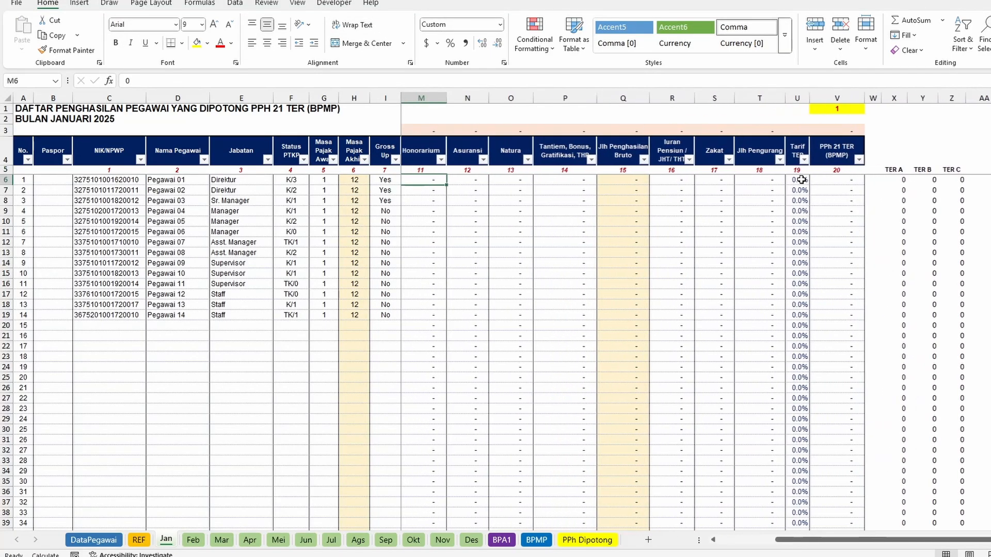
key("Left")
key("Left")
key("Left")
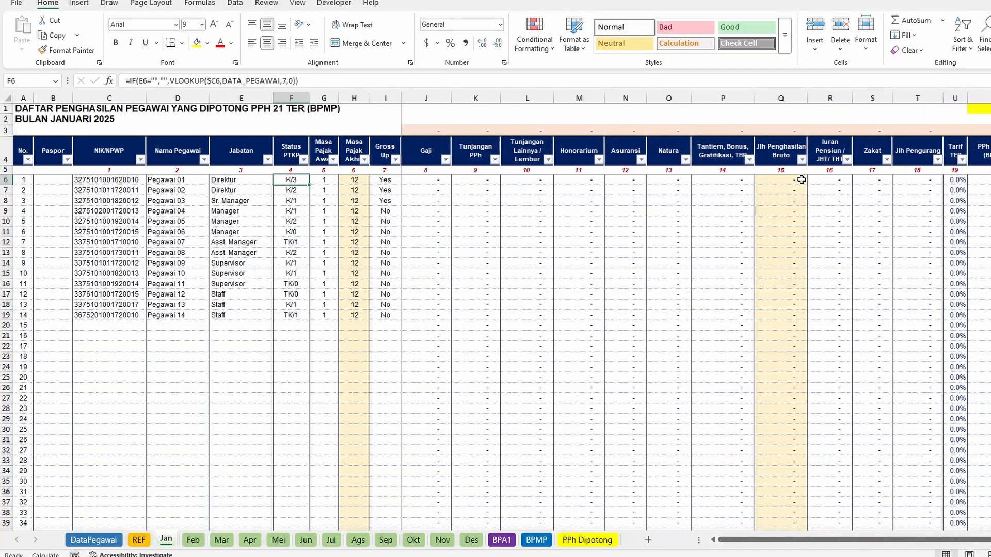
key("Right")
key("Right")
key("Right")
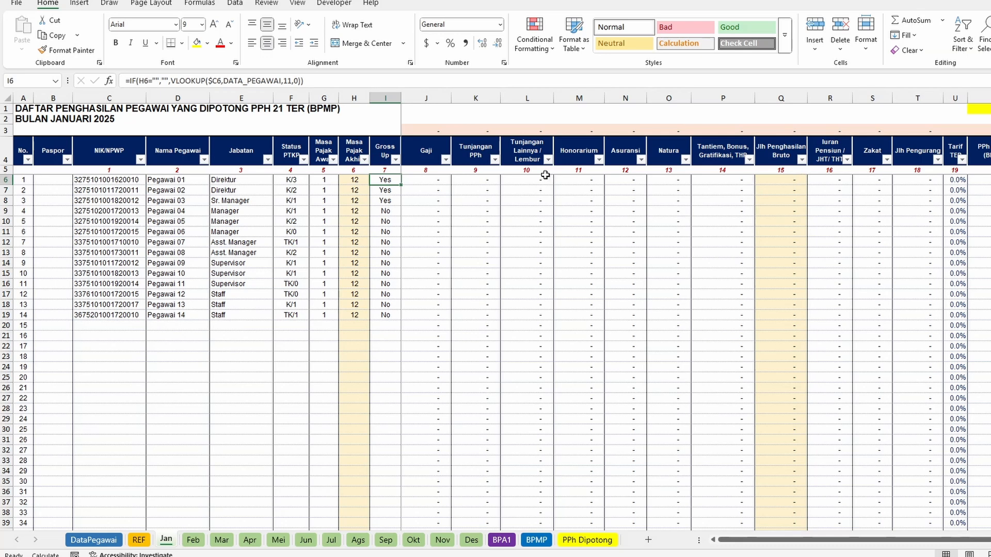
left_click(431, 183)
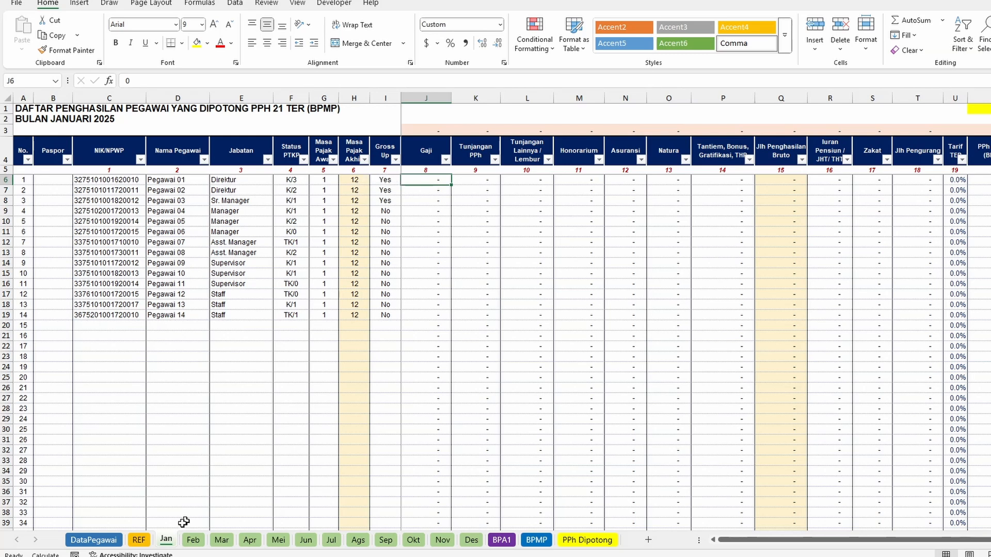
Create a copy of the Jan sheet placed before the DataPegawai sheet.
right_click(171, 542)
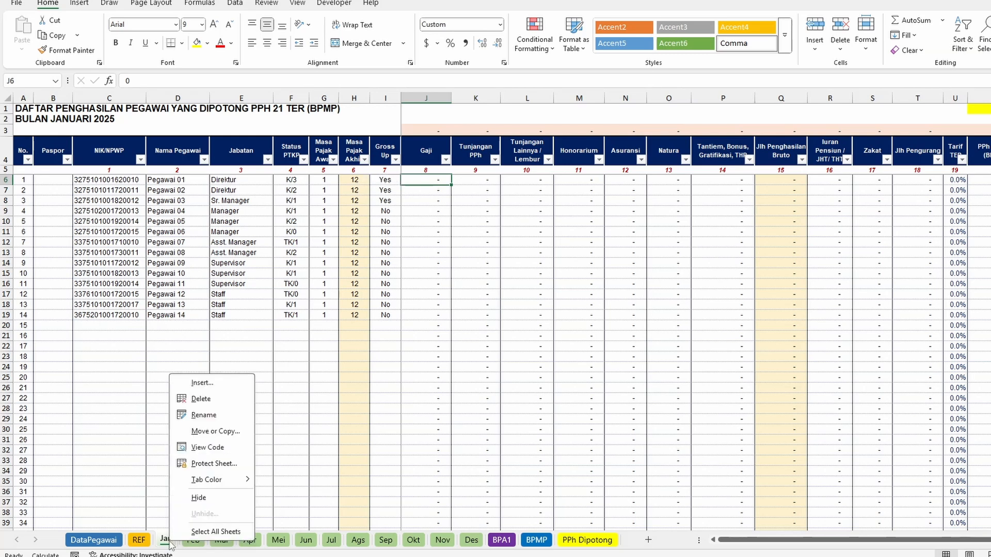
left_click(231, 439)
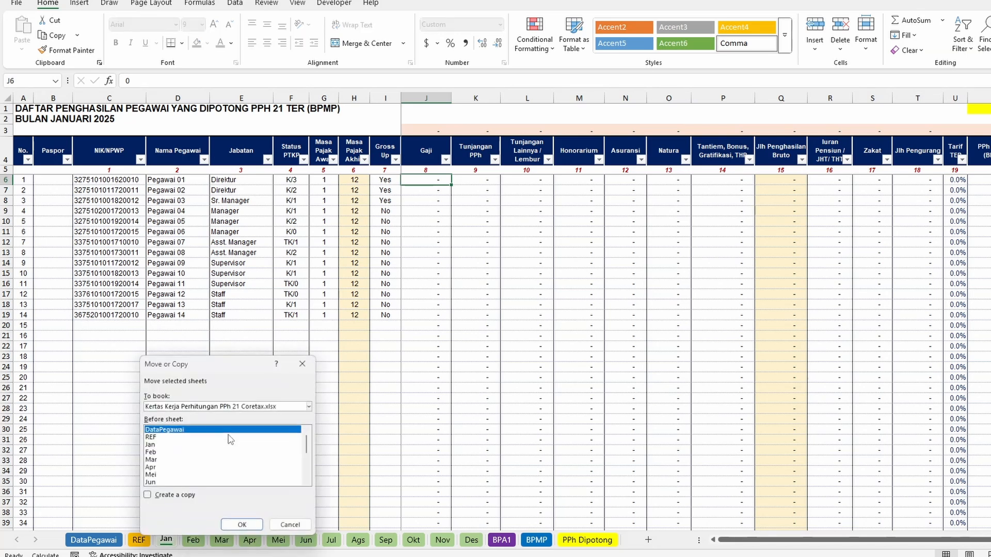
left_click(149, 496)
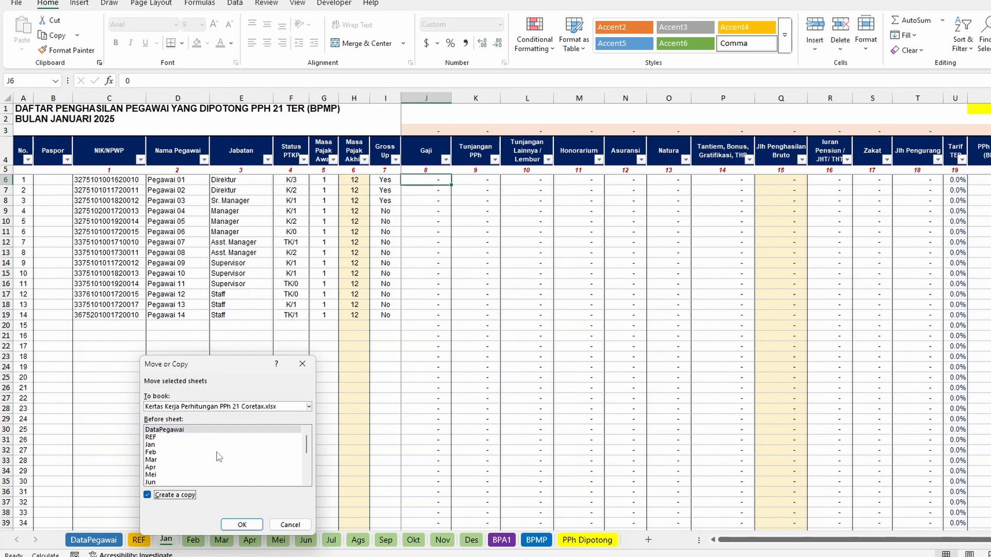
left_click(241, 524)
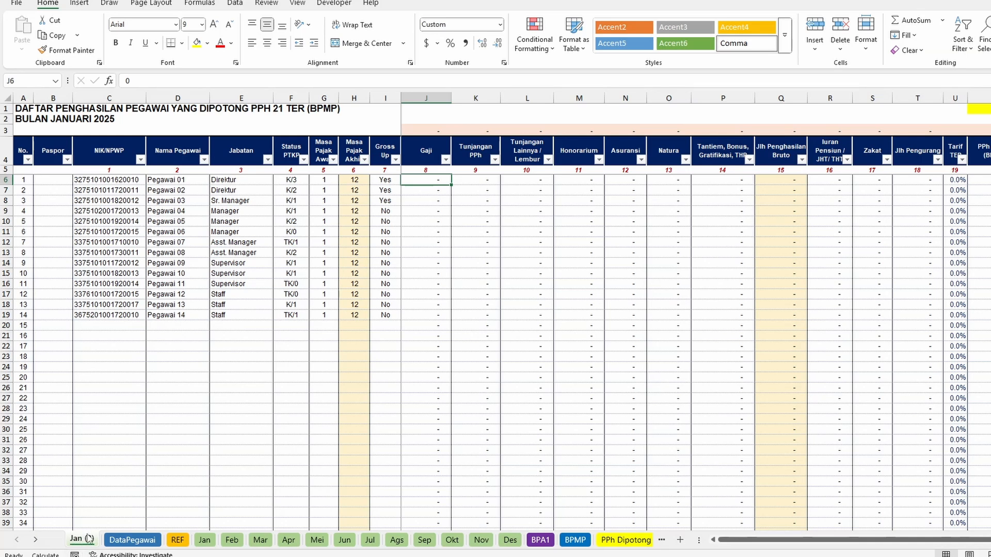
right_click(81, 543)
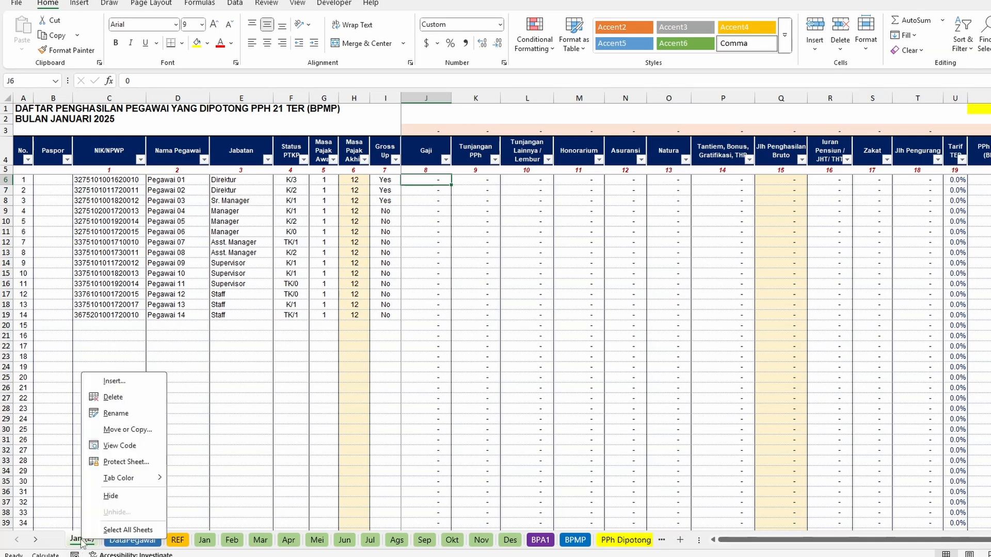
left_click(140, 413)
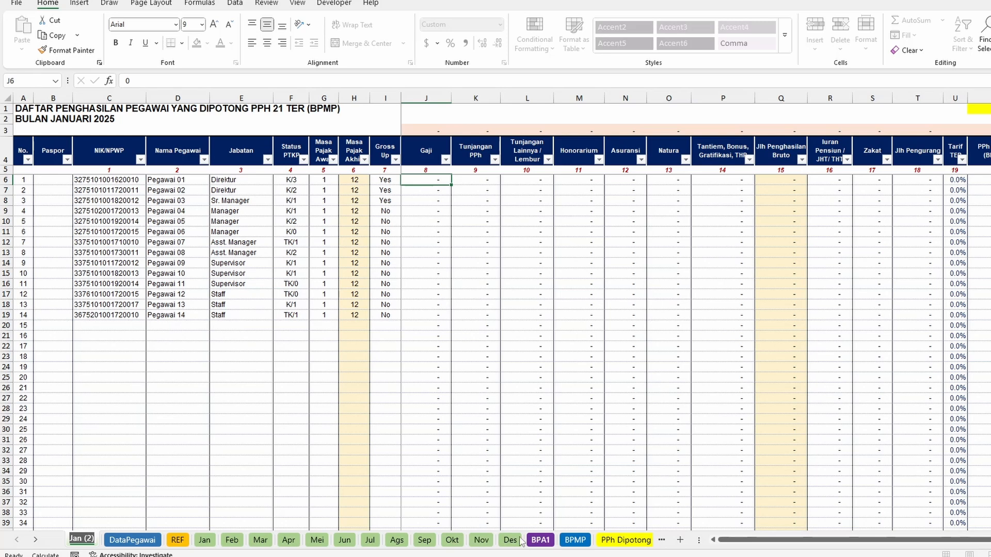
left_click(300, 329)
Delete the copied sheet Jan (2) permanently from the workbook.
right_click(81, 542)
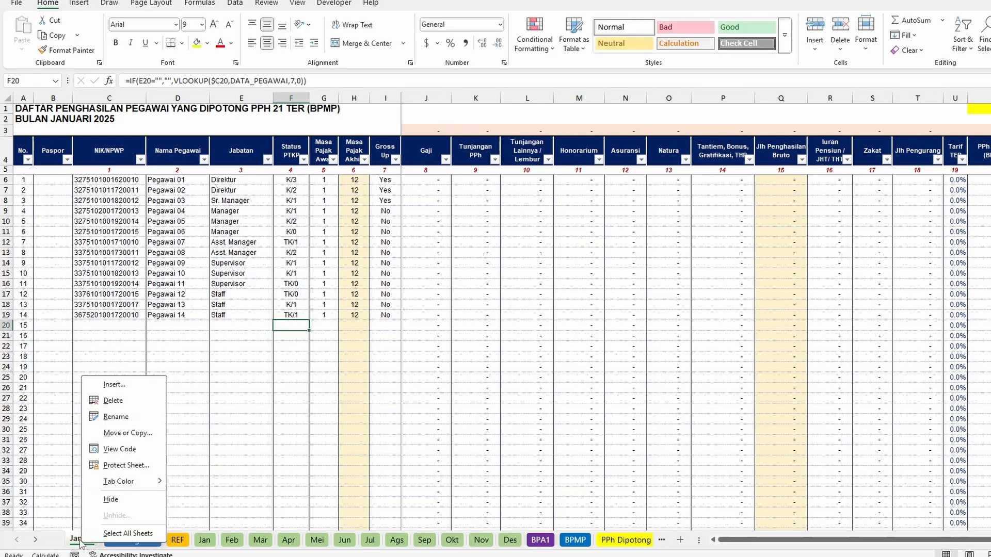
left_click(113, 401)
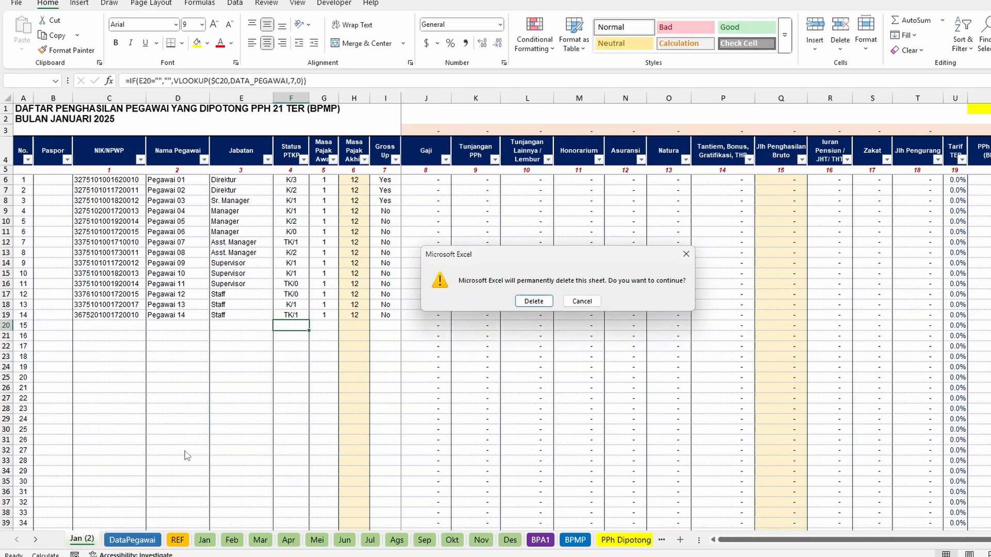
left_click(536, 302)
left_click(516, 289)
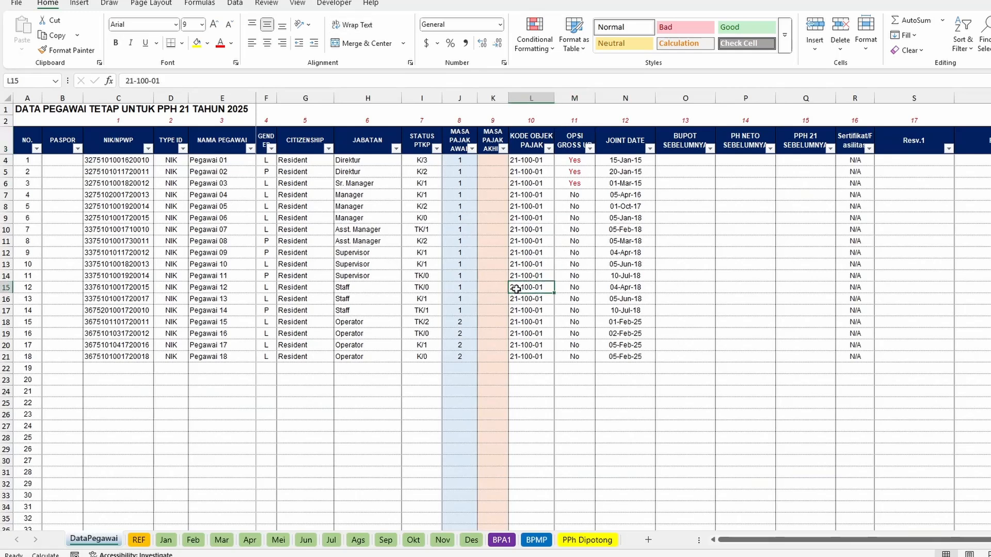
Compare the Masa Pajak Akhir column on the Jan and Feb sheets and check the month number in Feb's V1.
left_click(166, 540)
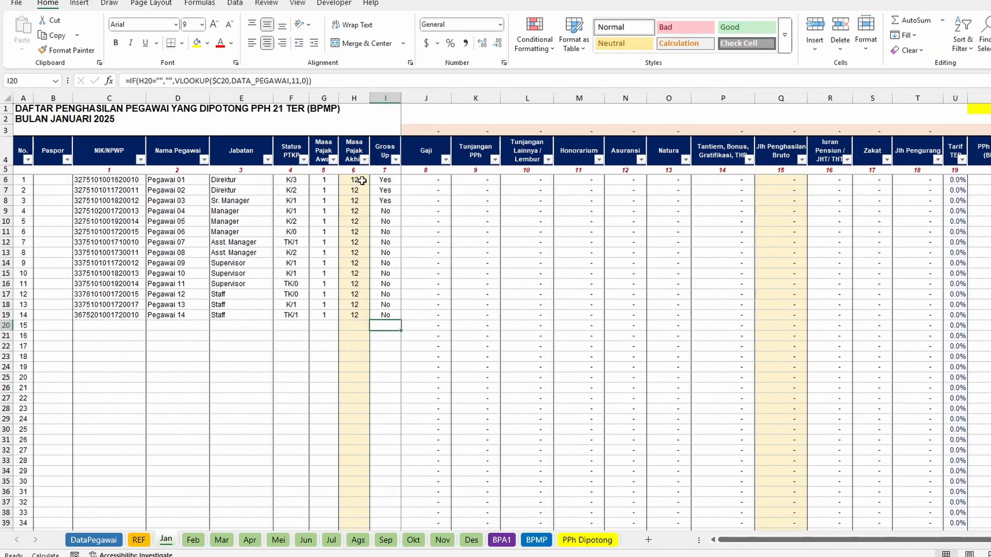
left_click(362, 180)
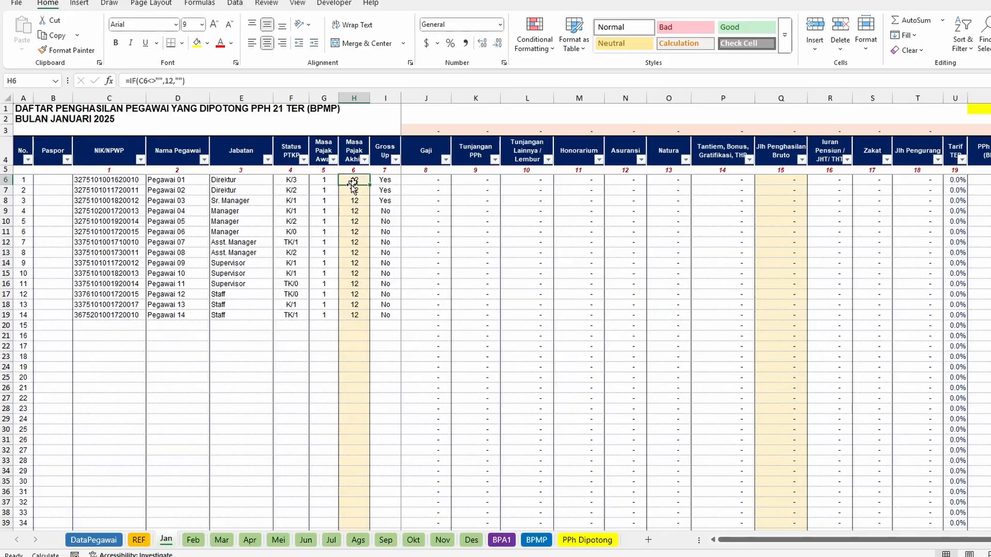
left_click(193, 539)
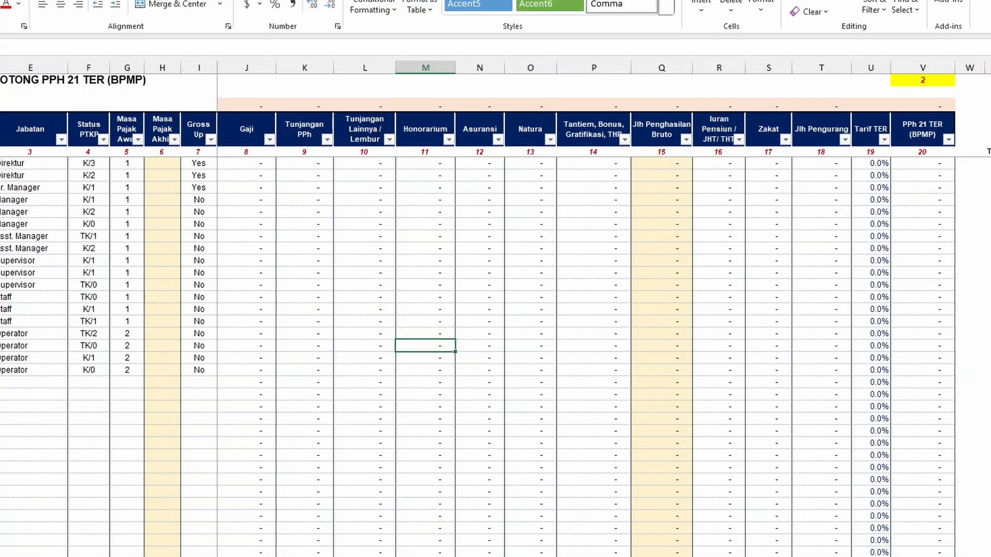
left_click(171, 164)
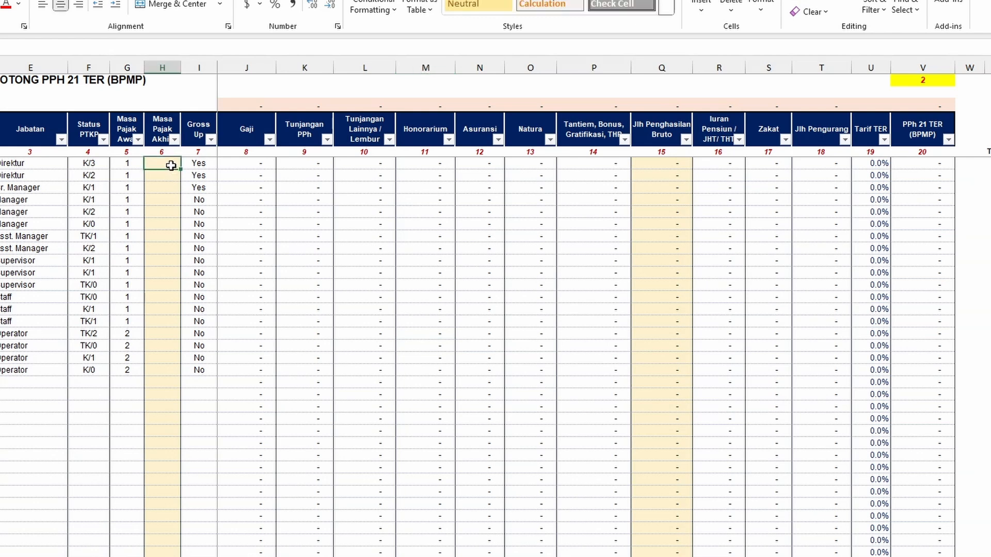
left_click(929, 82)
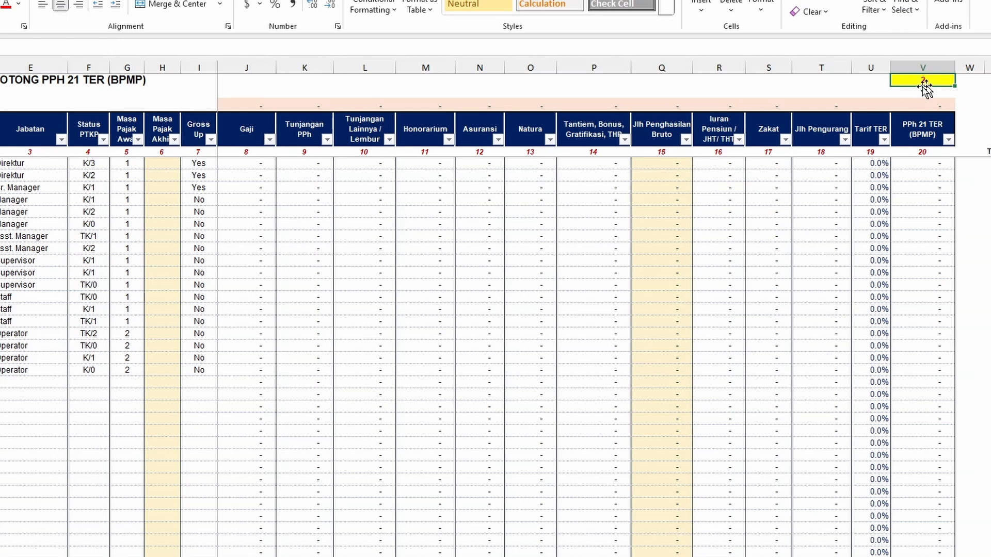
left_click(167, 168)
left_click(157, 199)
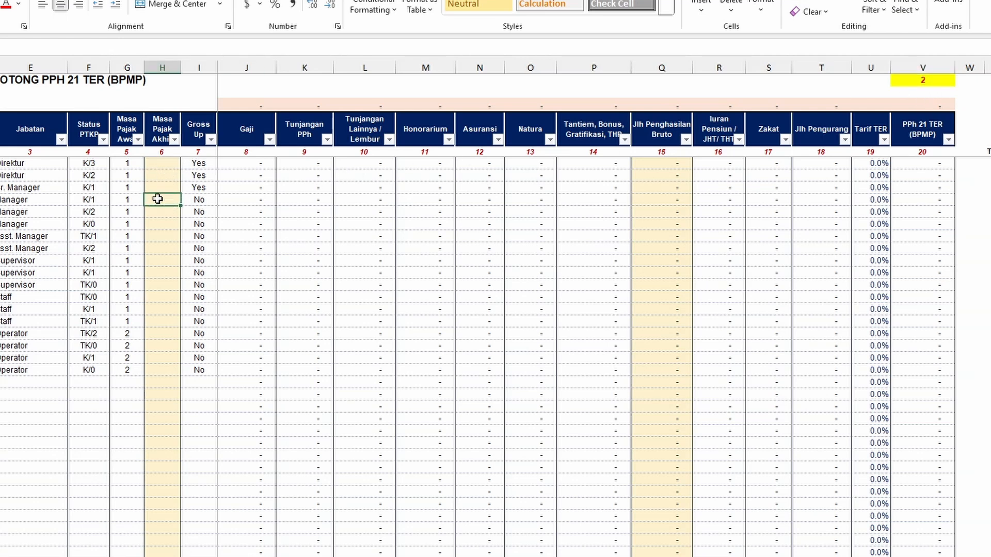
left_click(165, 163)
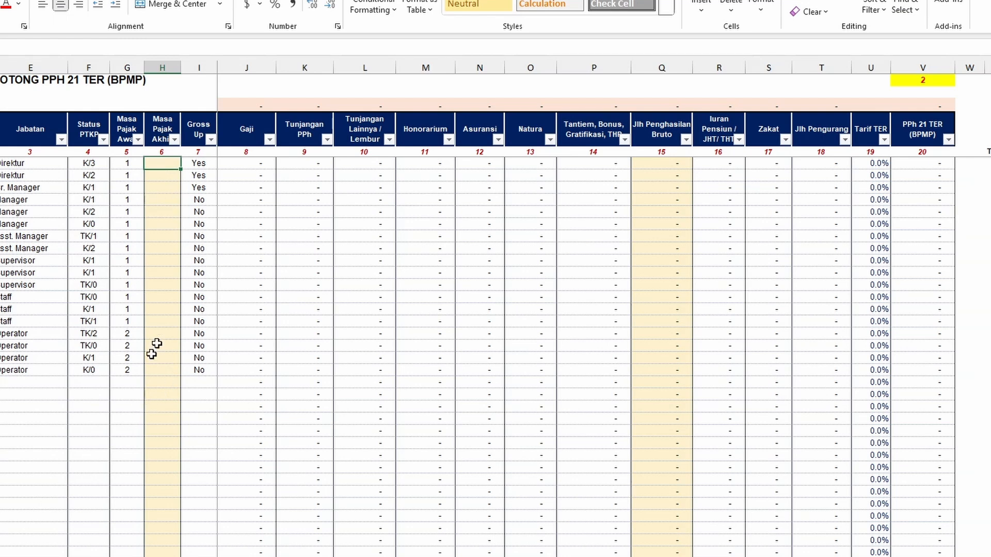
left_click(165, 259)
In H6 of the Feb sheet, begin the Masa Pajak Akhir formula with =IF(C6="","",IF( to keep rows without NIK/NPWP blank.
left_click(163, 164)
type("=IF(")
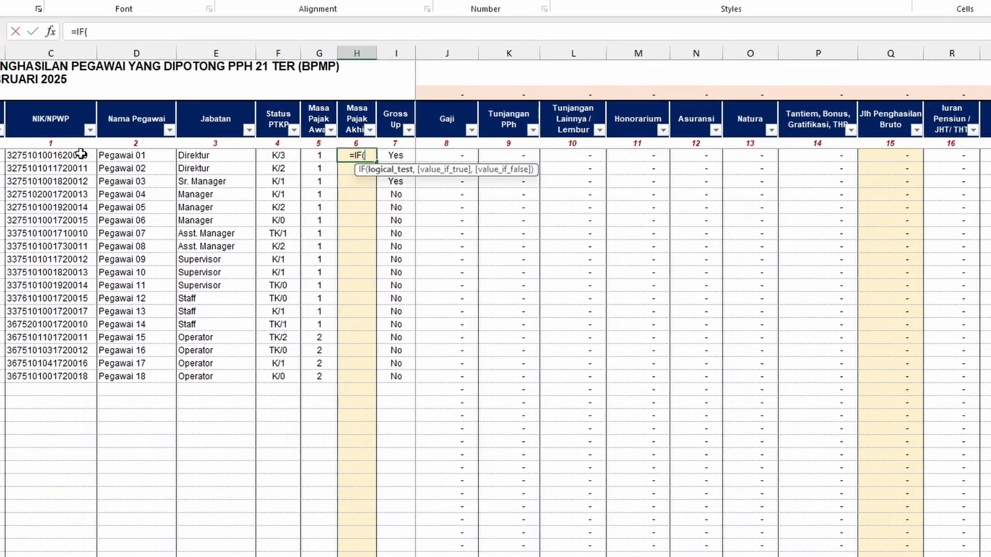
left_click(0, 163)
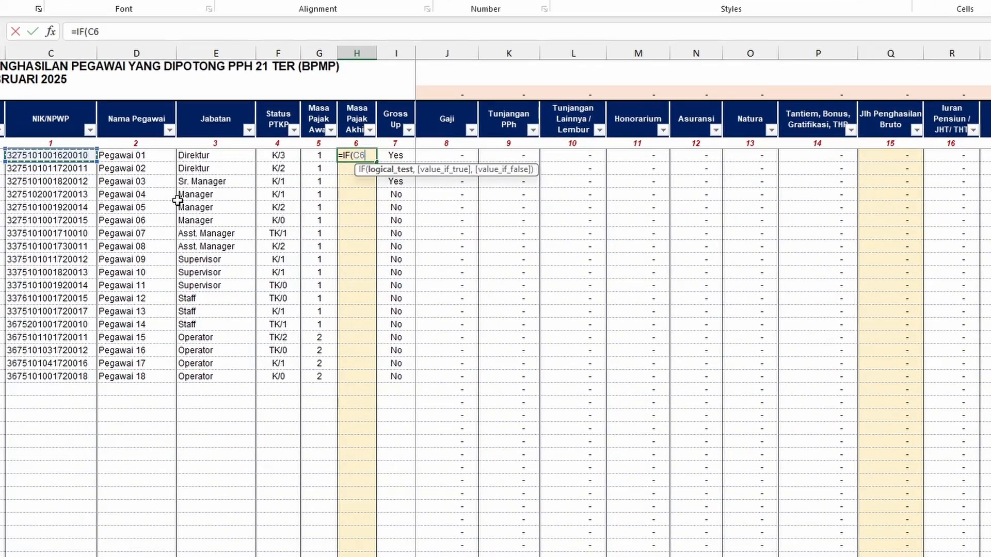
type("=")
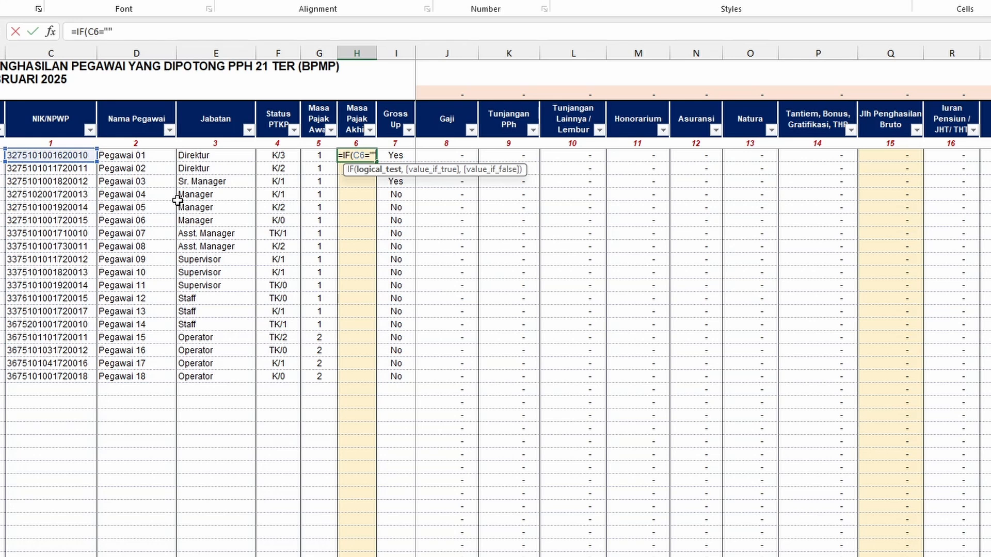
type("\"\",")
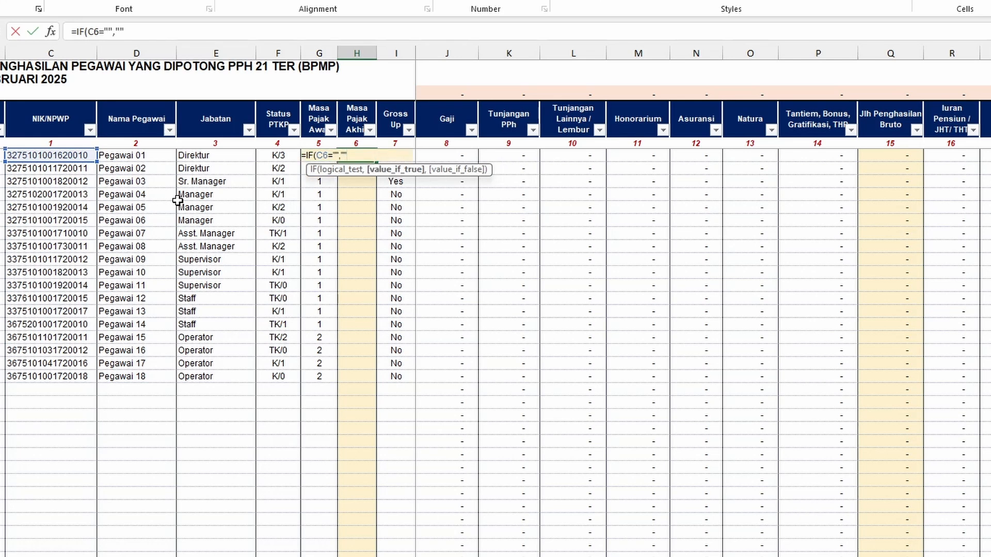
type("\"\",IF")
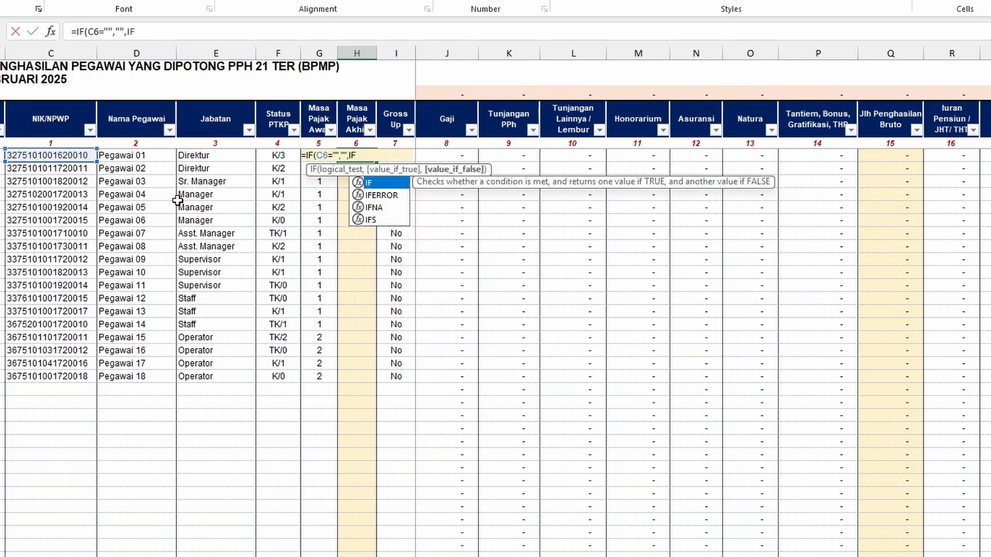
type("(")
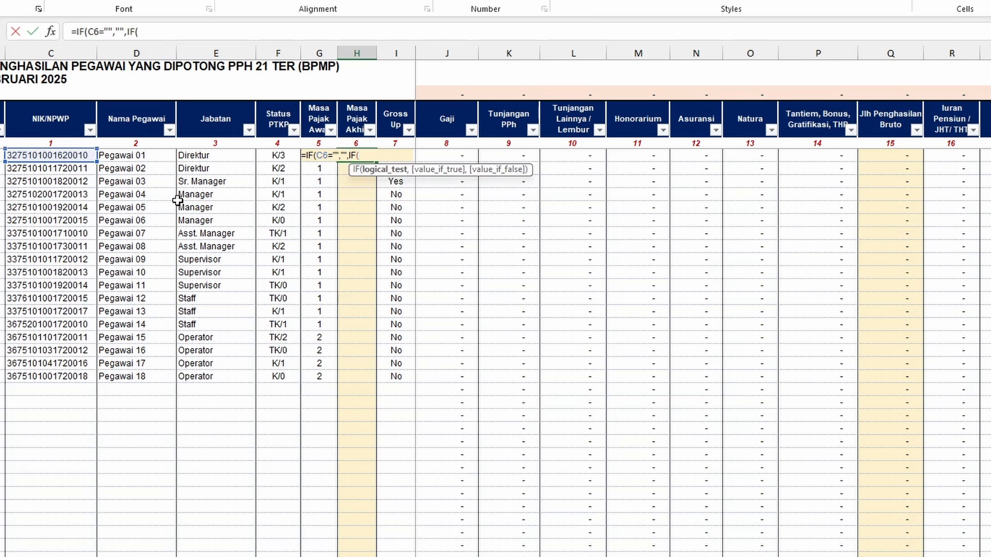
Add G6=$V$1 as the nested IF condition in H6, with an absolute reference to the month cell.
left_click(231, 158)
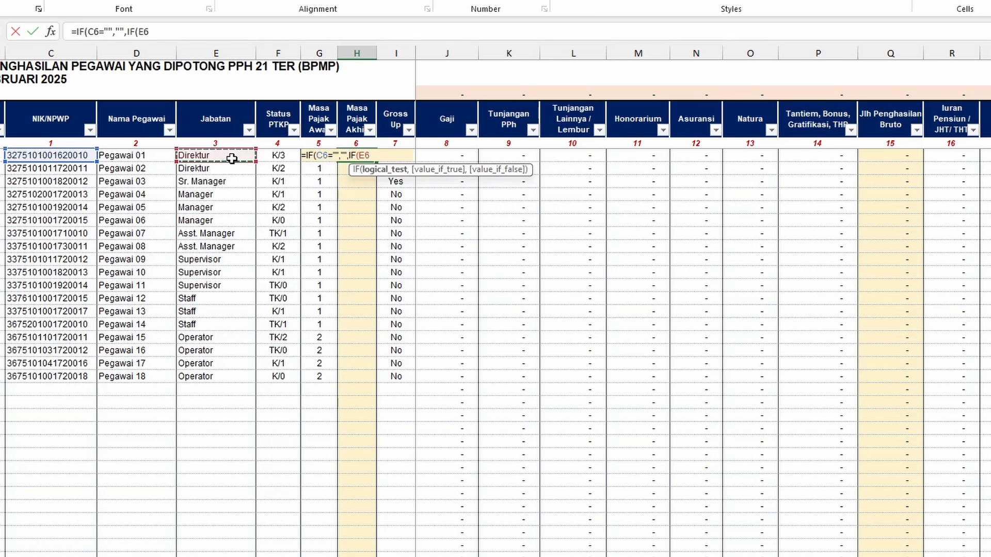
key("Right")
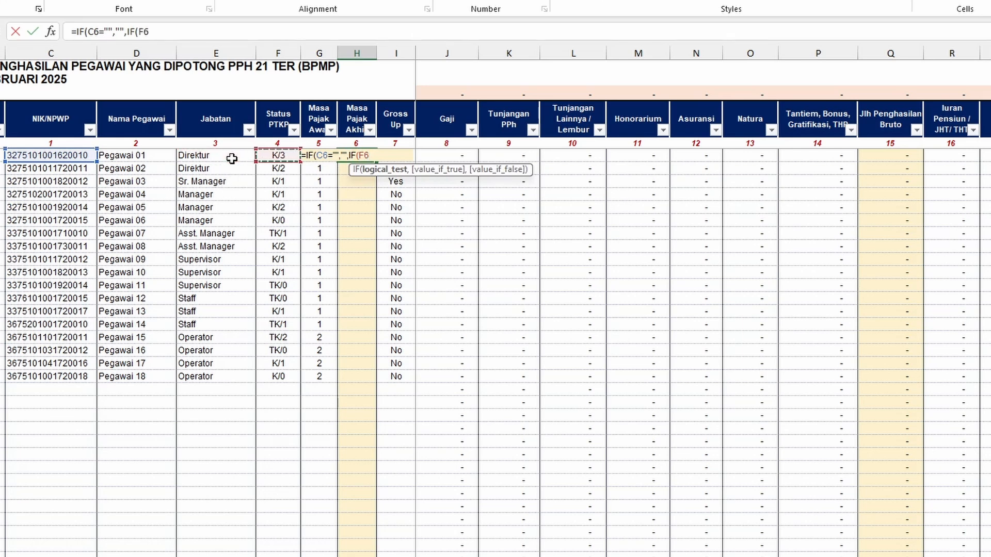
key("Right")
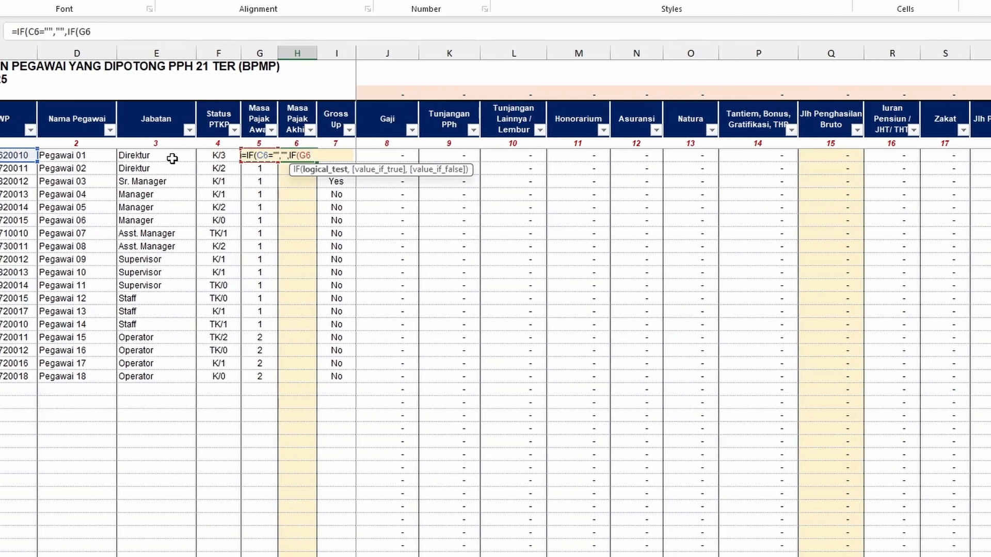
type("=")
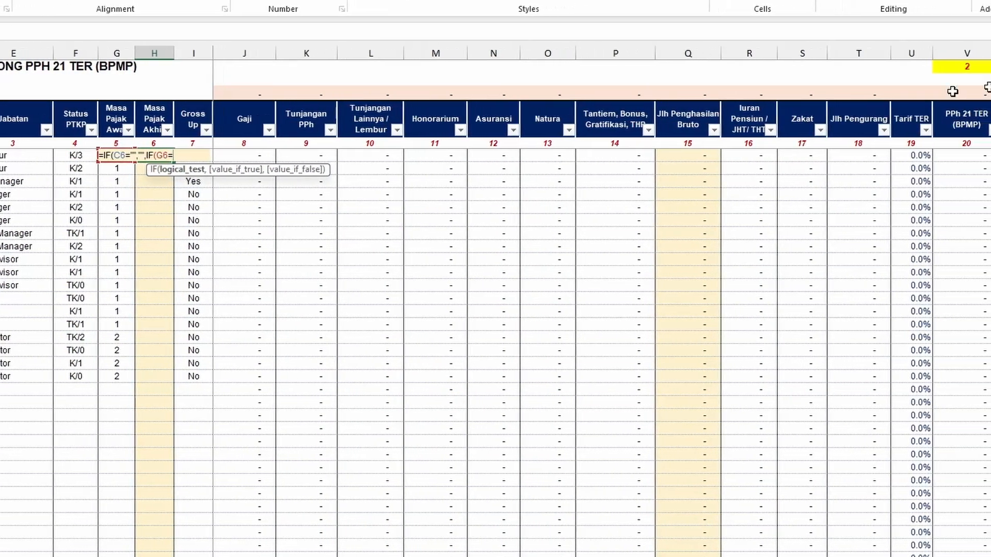
left_click(955, 70)
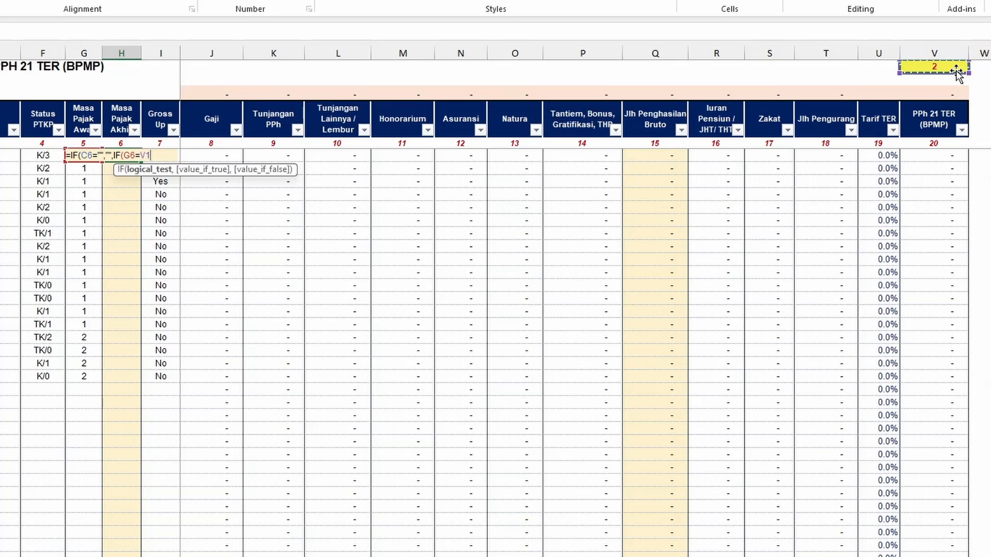
key("F4")
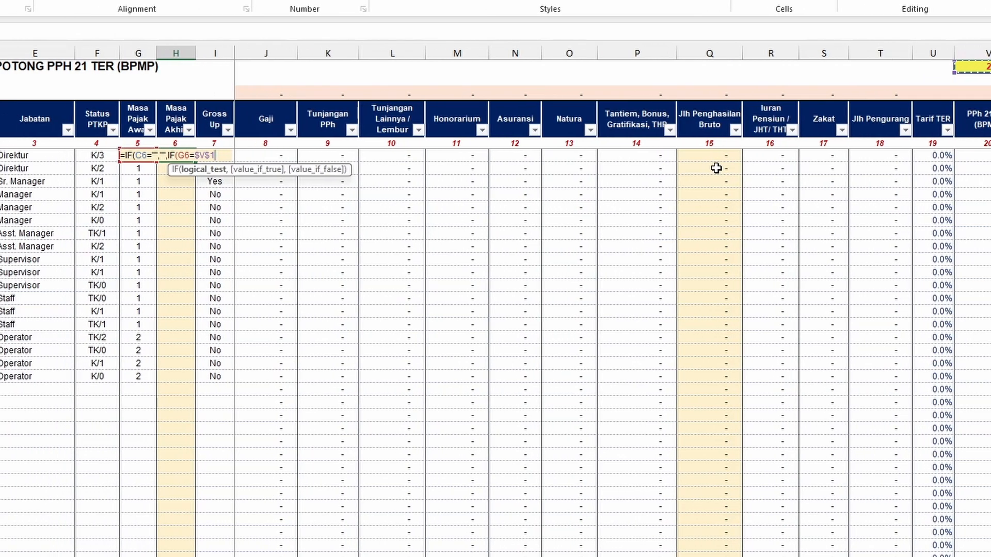
type(",")
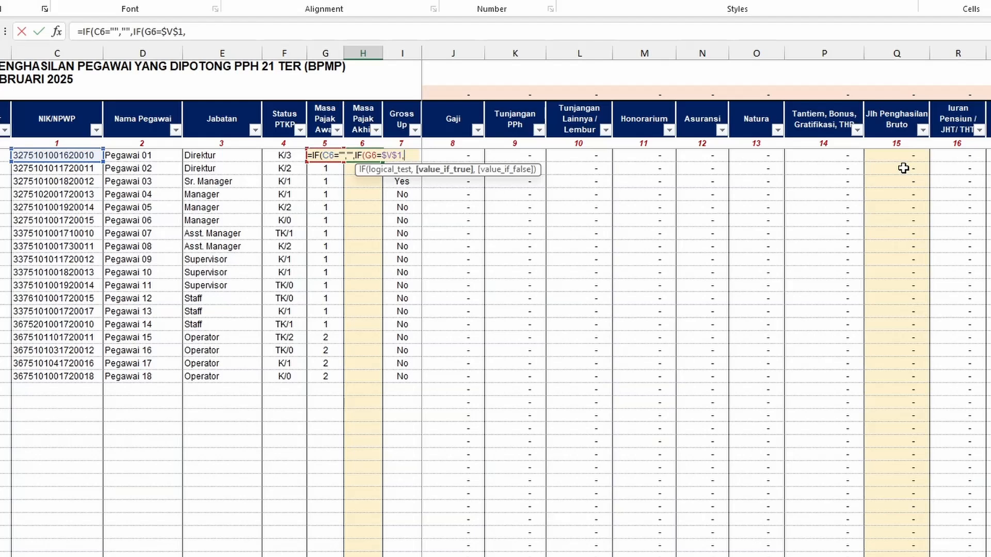
Try to add a not-blank test on $C6 and the result 12 to the nested IF in H6.
left_click(83, 155)
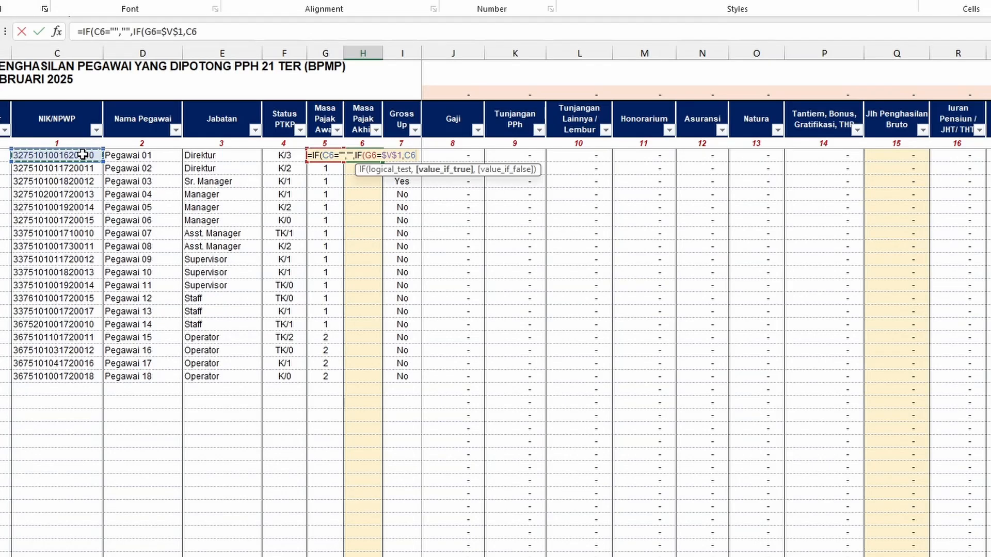
key("F4")
key("F4")
key("F4")
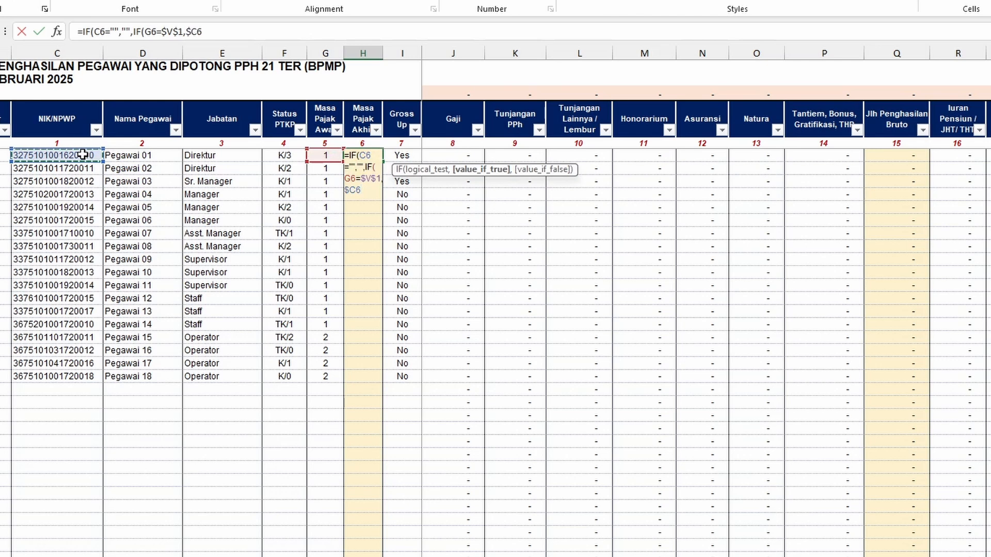
type("<>")
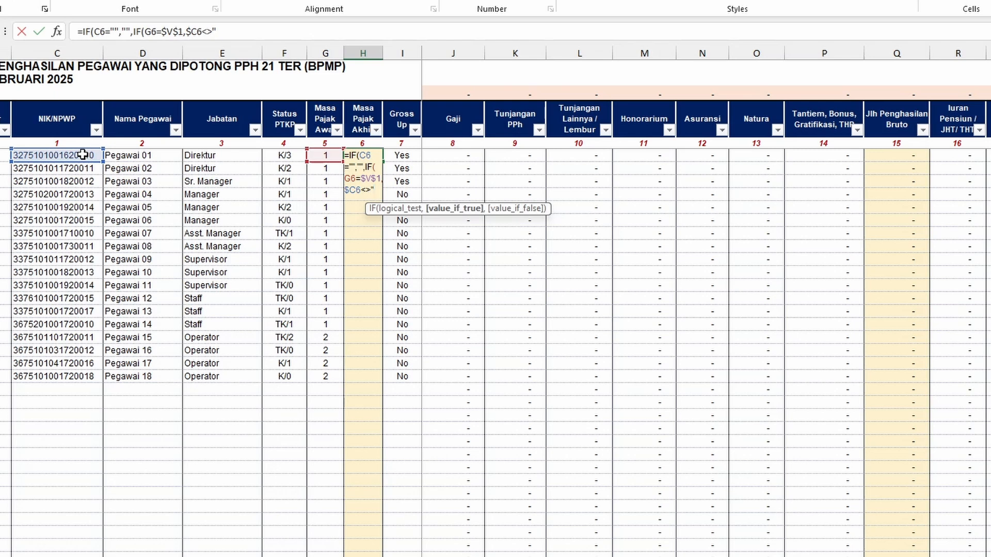
type("\",12,")
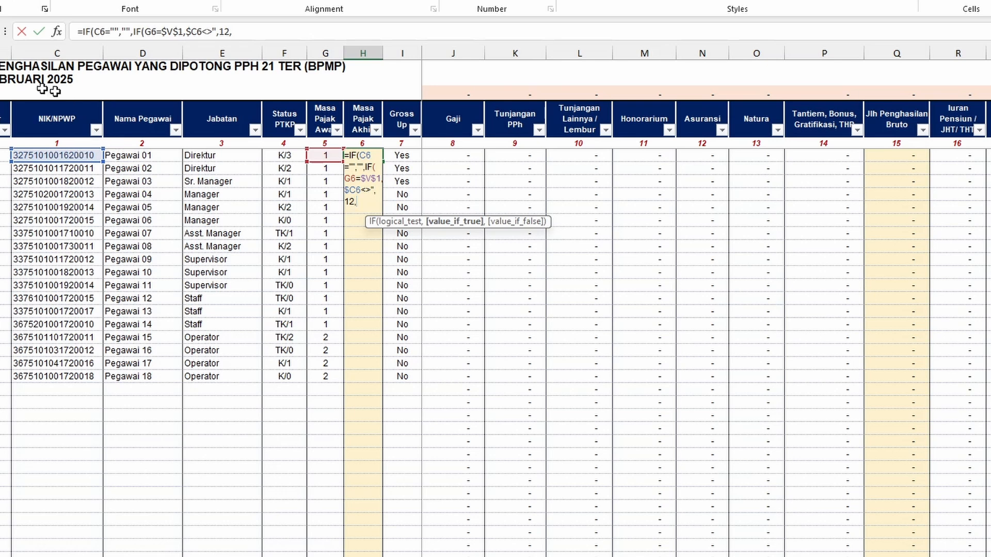
Wrap the G6=$V$1 and $C6 conditions in AND before the result 12, and start a further nested IF(AND( in H6.
left_click(138, 32)
type("A")
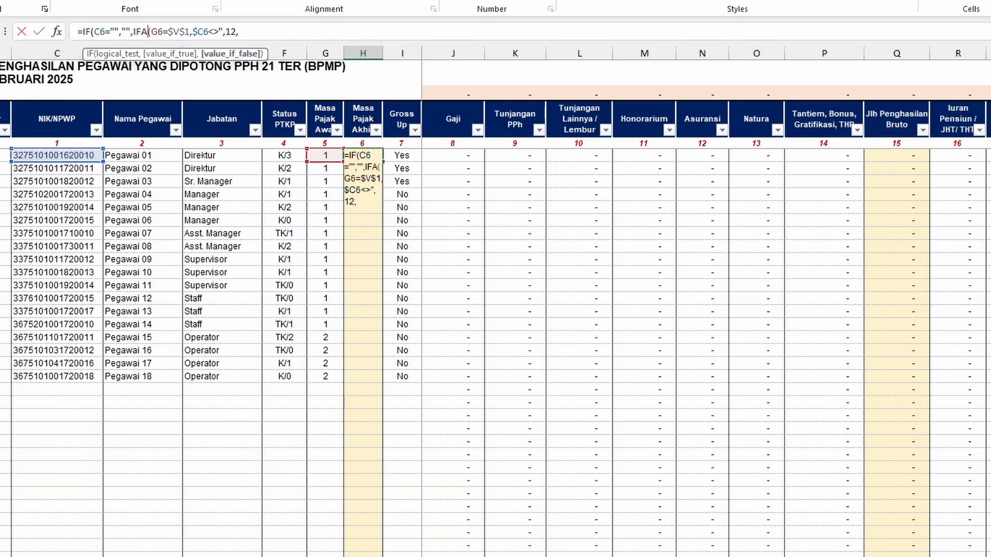
key("BackSpace")
type("(AND")
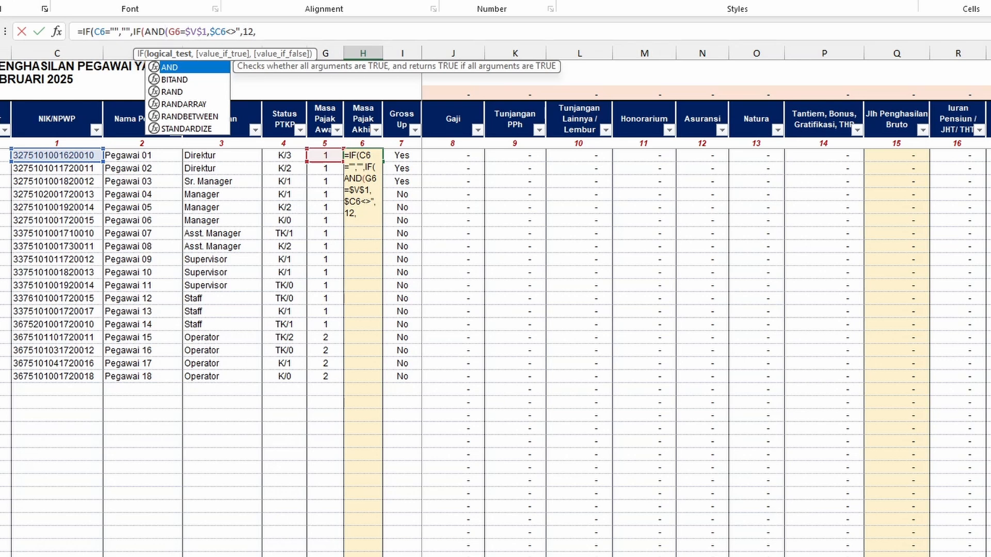
left_click(241, 32)
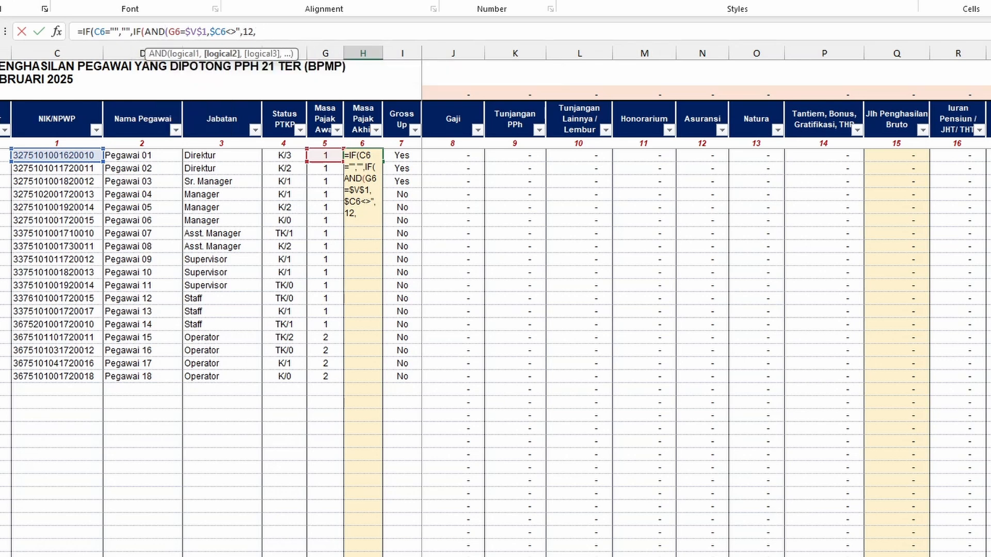
type(")")
key("BackSpace")
type("AND(")
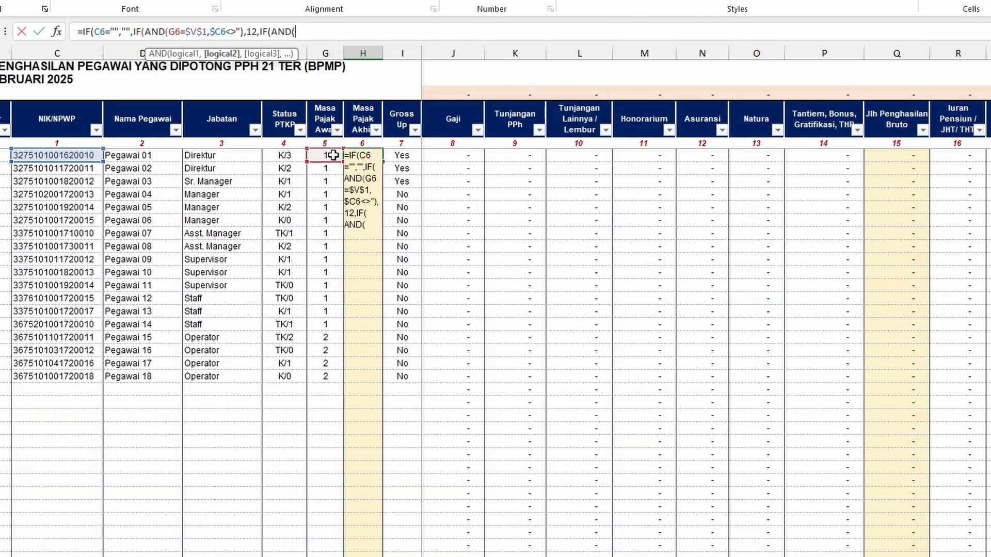
Add G6<$V$1 as the first condition of the second AND in H6, with an absolute reference to the month cell.
left_click(329, 156)
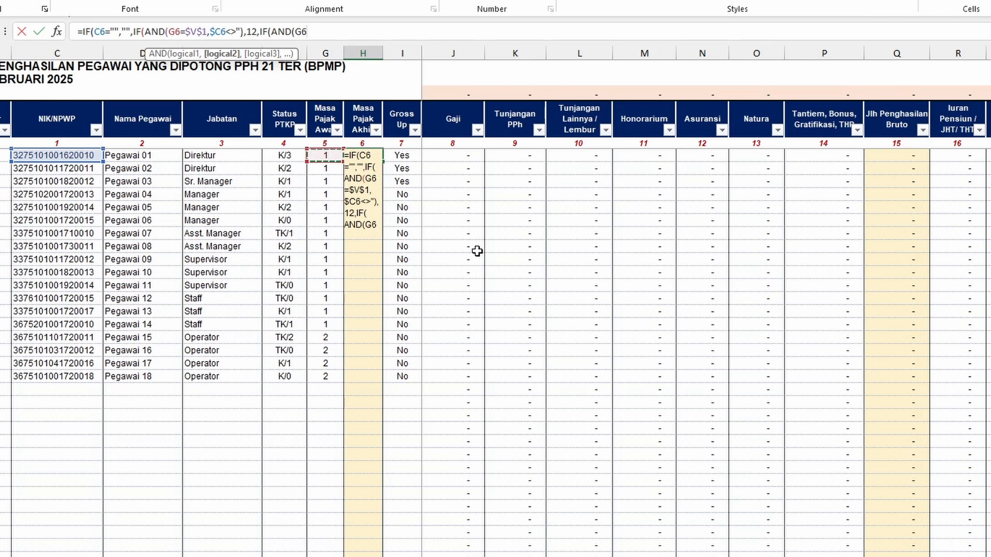
type("<")
scroll(464, 238, "right", 6)
left_click(875, 67)
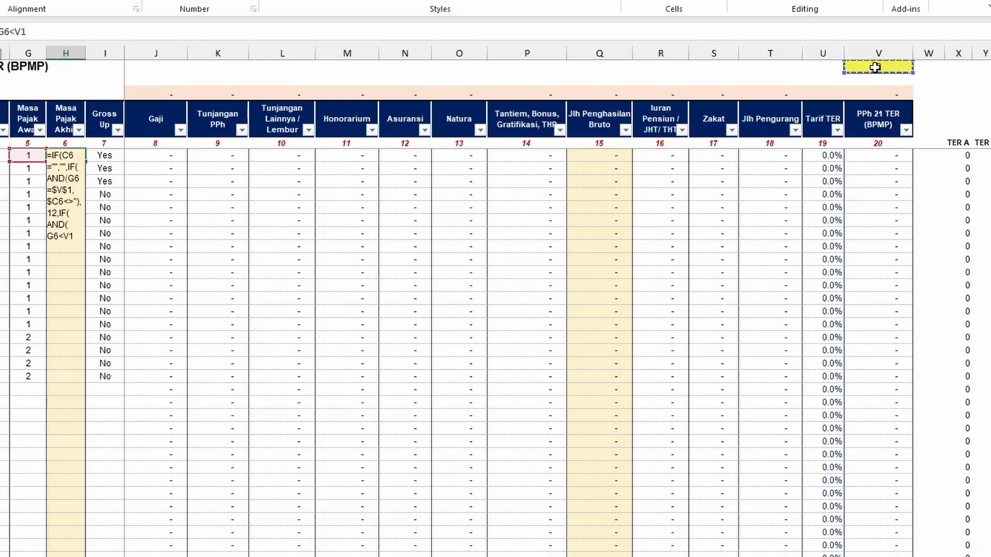
key("F4")
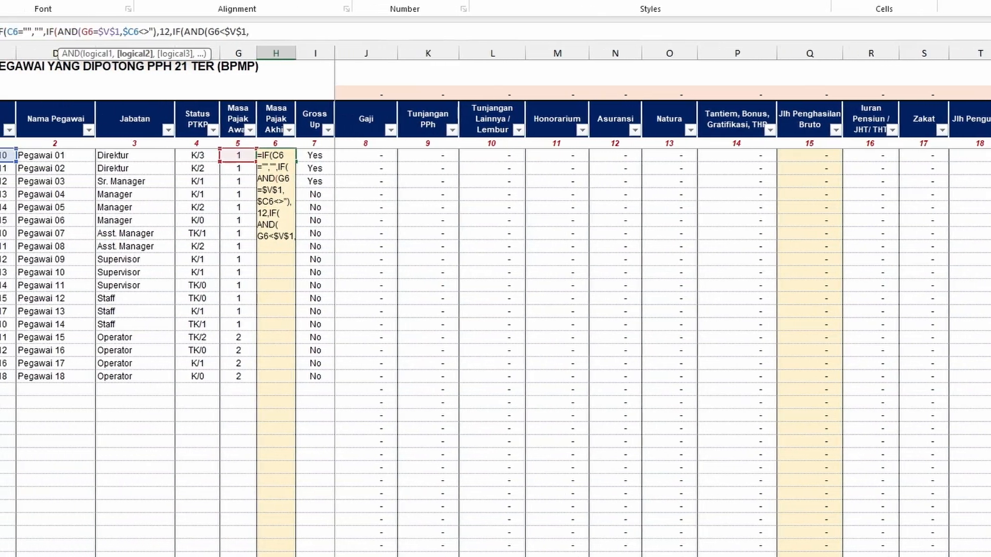
Try to add $C6<>"" as the second AND condition in H6 and begin a VLOOKUP as its result.
type(",")
left_click(25, 155)
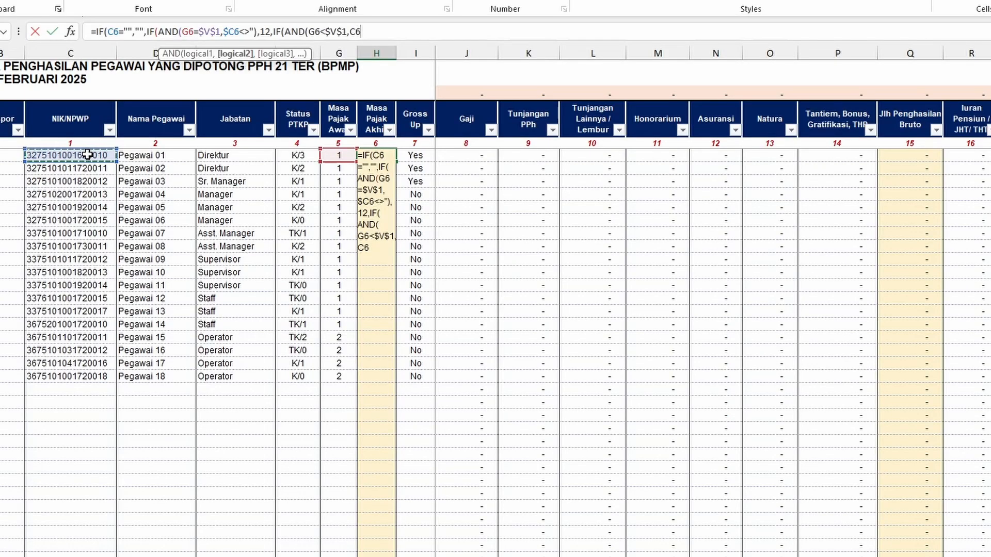
key("F4")
key("F4")
key("F4")
type("<")
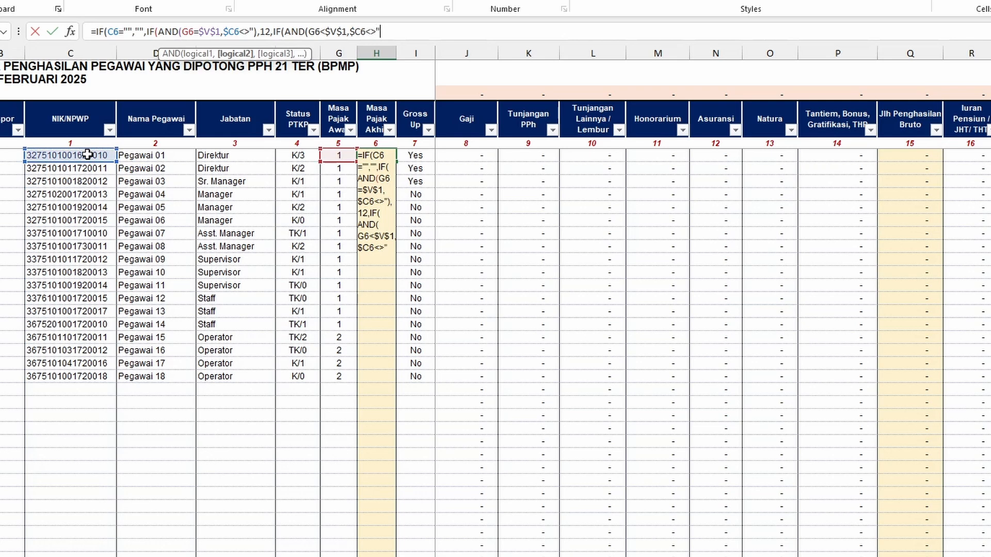
type(">\"\"),VL")
key("Tab")
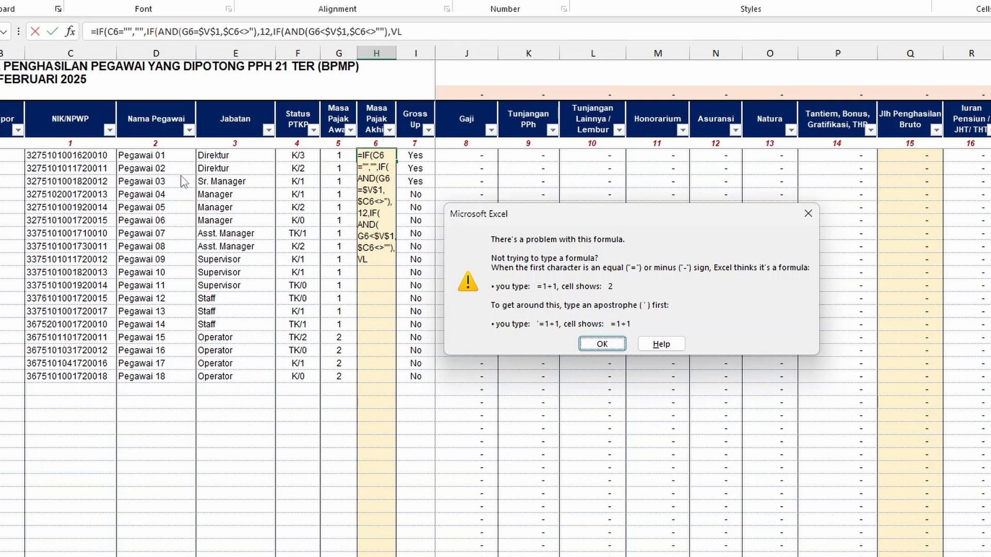
Discard the incomplete formula in H6 and reselect the empty cell.
key("Escape")
key("Escape")
left_click(355, 229)
left_click(386, 160)
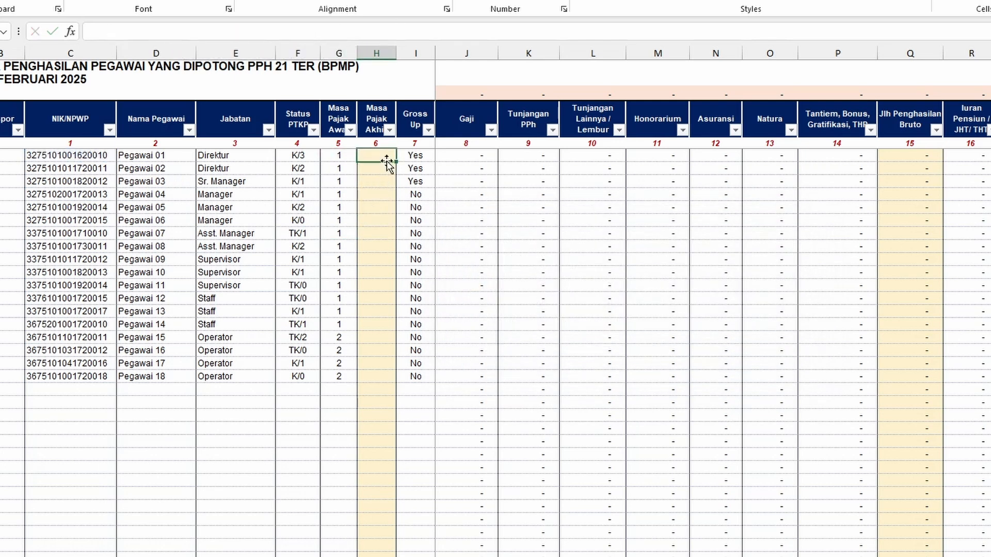
type("=IF")
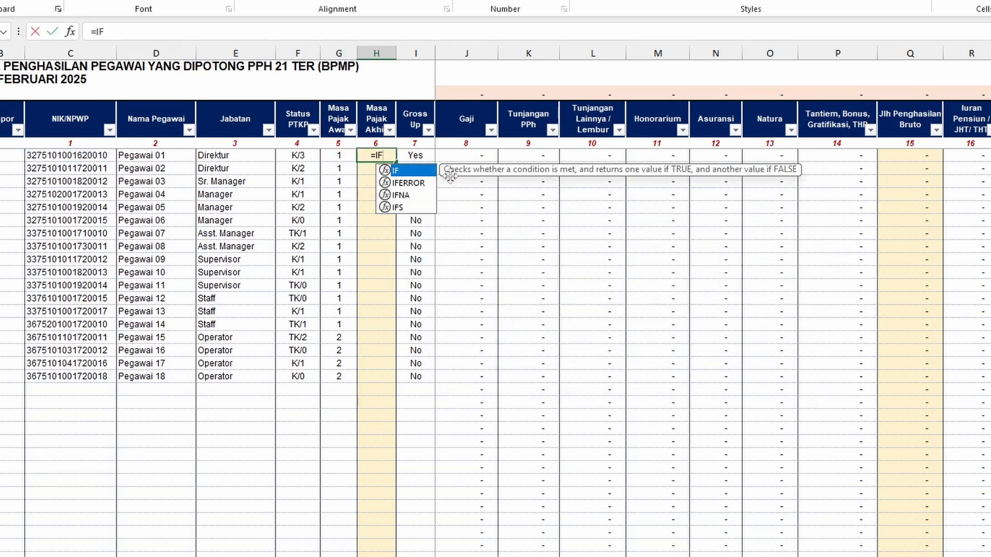
type("(AND")
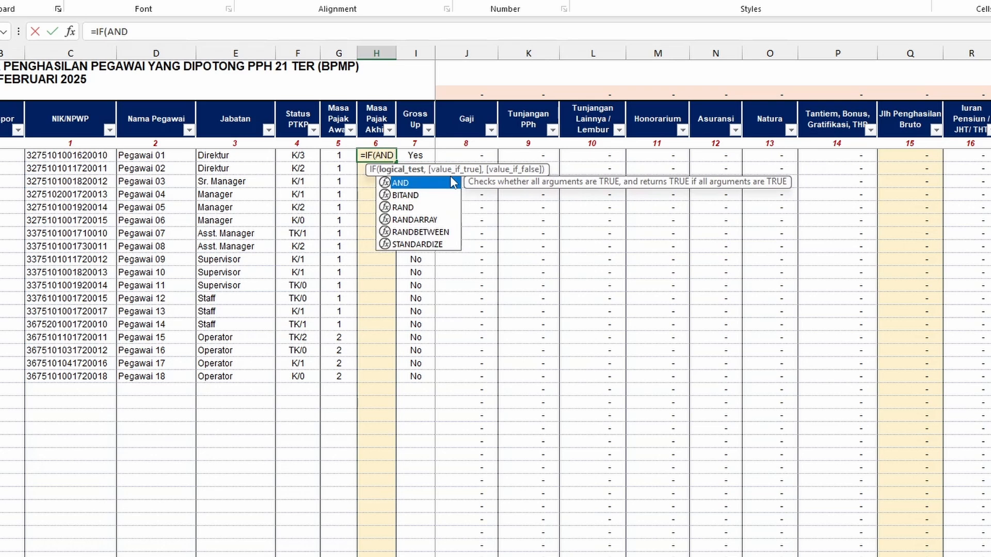
type("(")
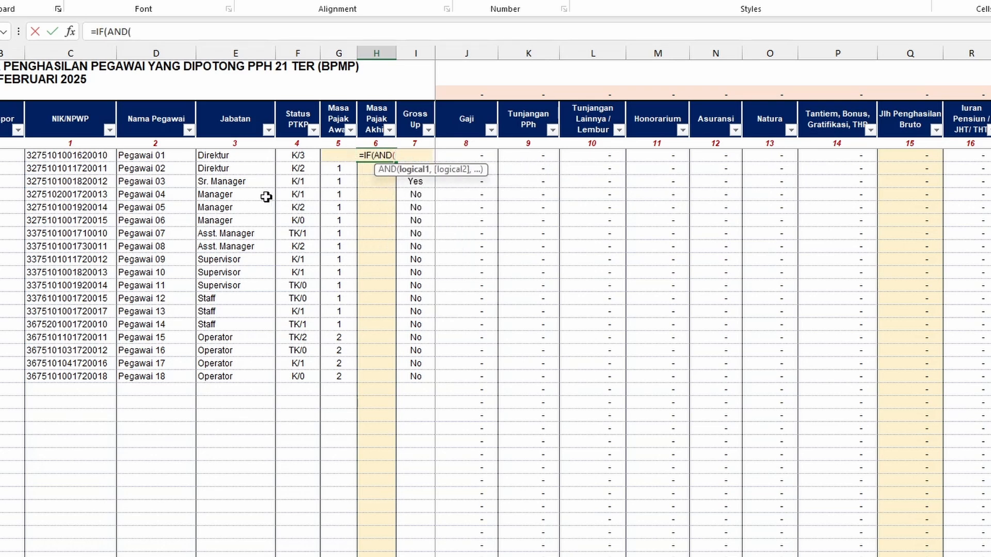
key("Escape")
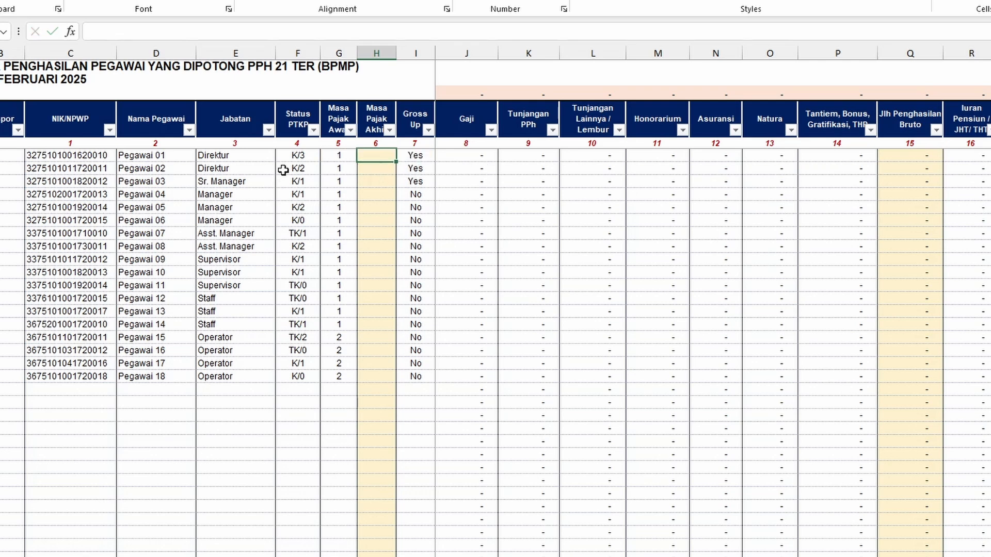
Begin the Masa Pajak Akhir formula in H6 with =IF(C6="","", so rows without NIK/NPWP stay blank.
type("=IF(")
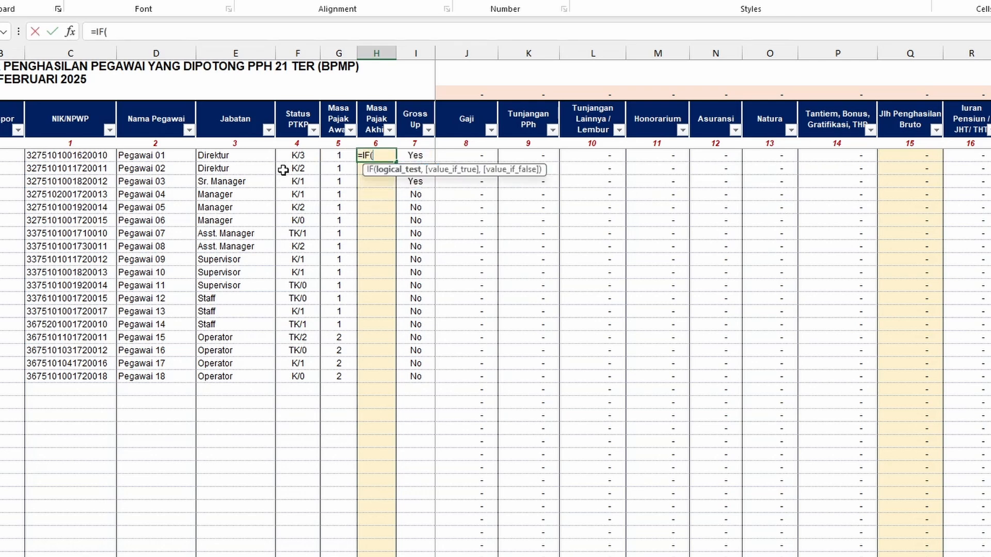
left_click(85, 156)
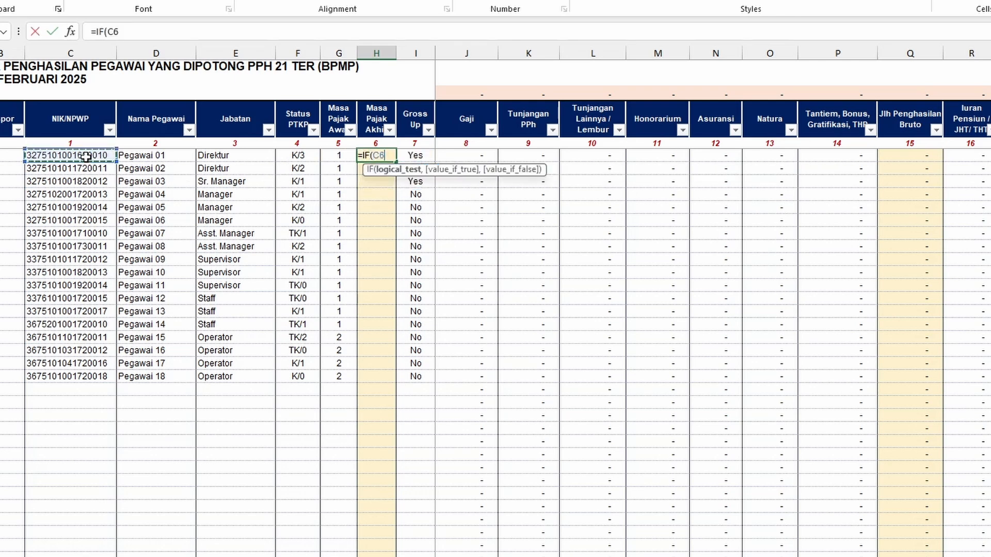
type("=\"\",")
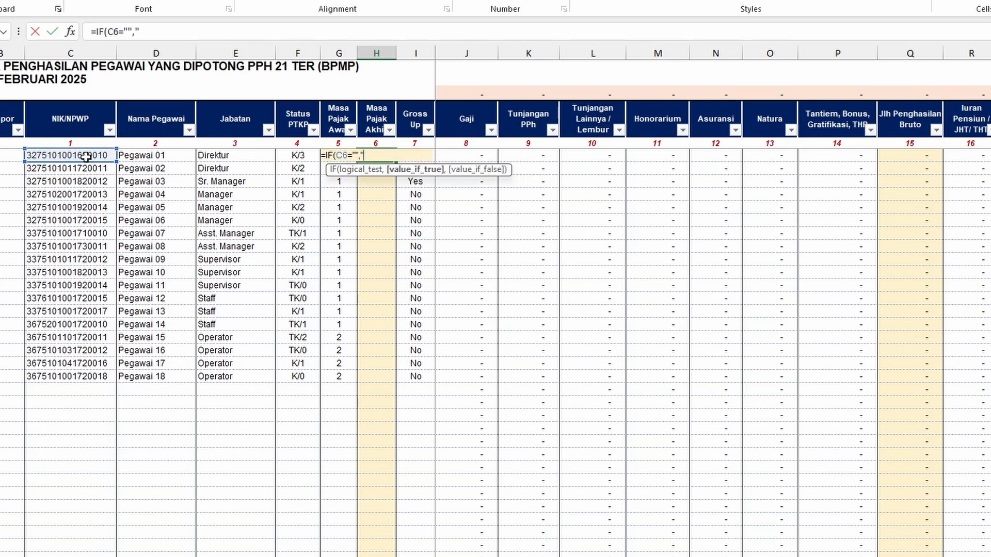
type("\"\",")
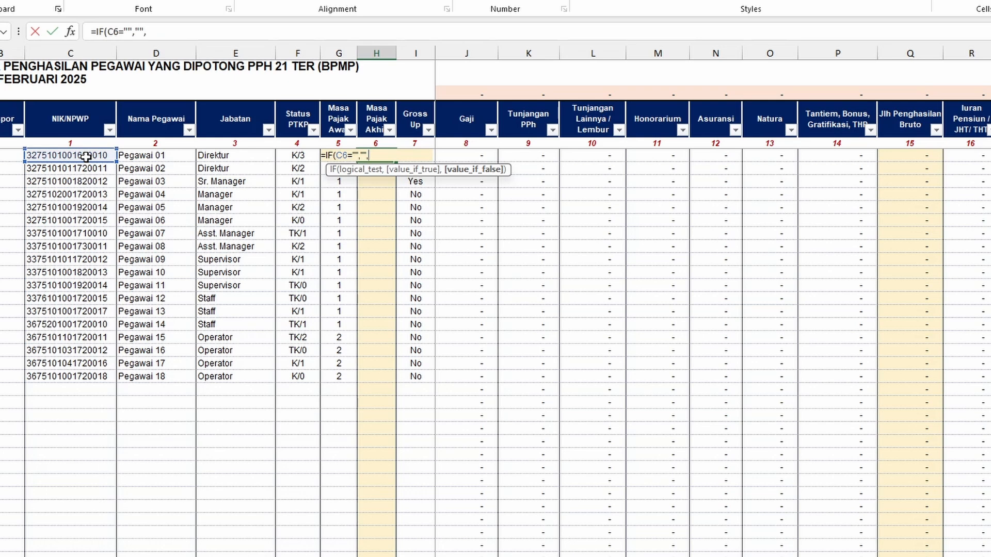
Nest IF(AND( in the H6 formula with C6<>"" as its first condition.
type("IF(AND")
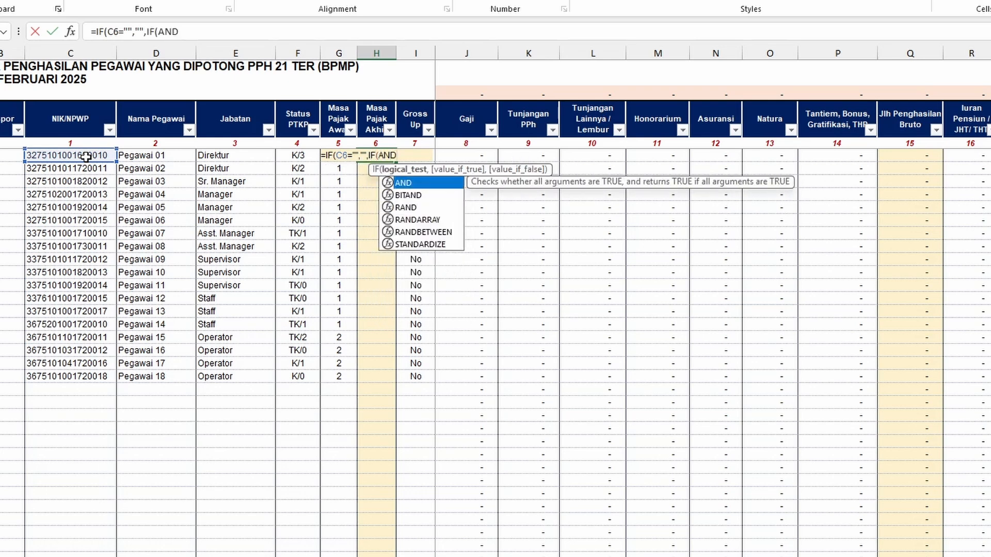
type("(")
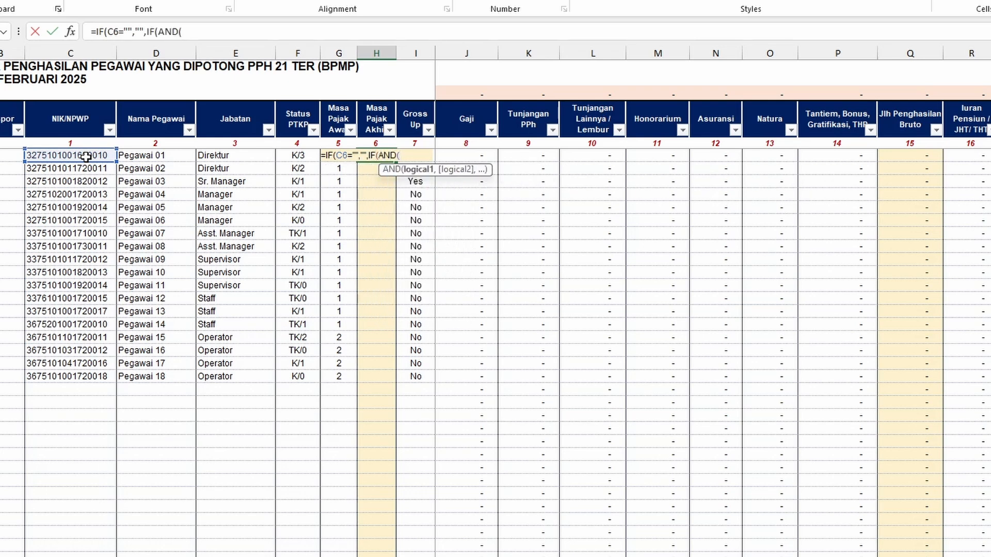
left_click(86, 156)
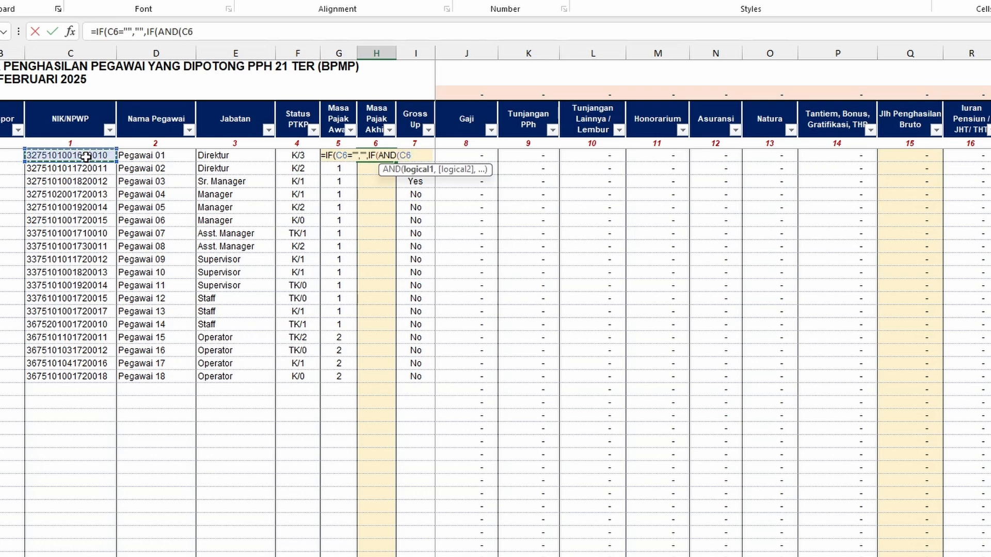
type("<>\"\",")
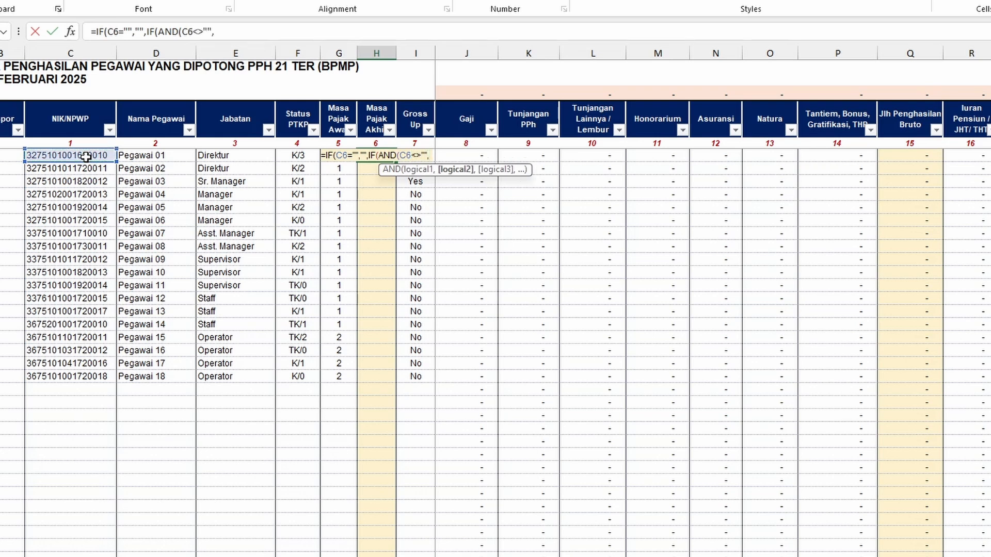
Complete the AND test in H6 with G6=$V$1, using an absolute month reference, and return 12 when it is true.
left_click(293, 162)
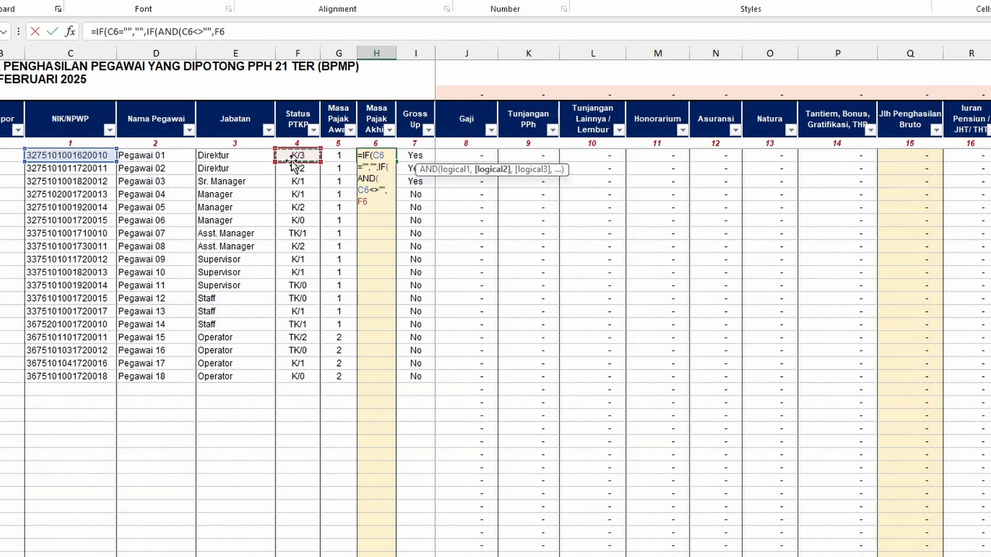
key("Right")
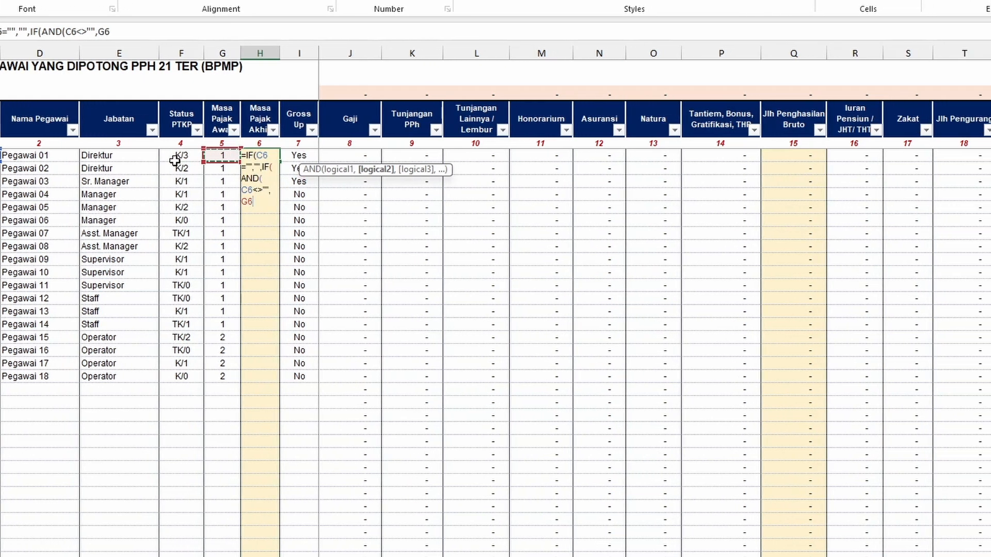
type("=")
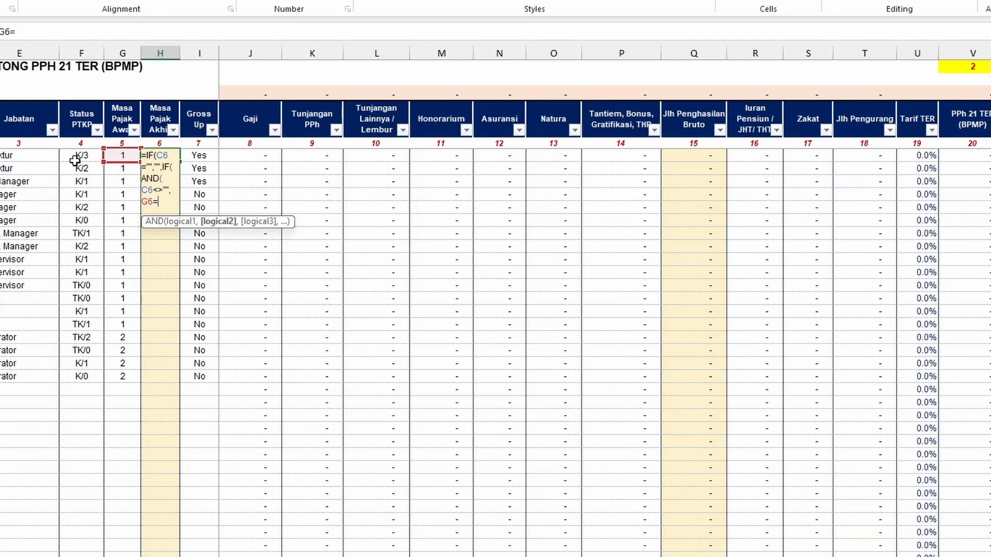
left_click(901, 71)
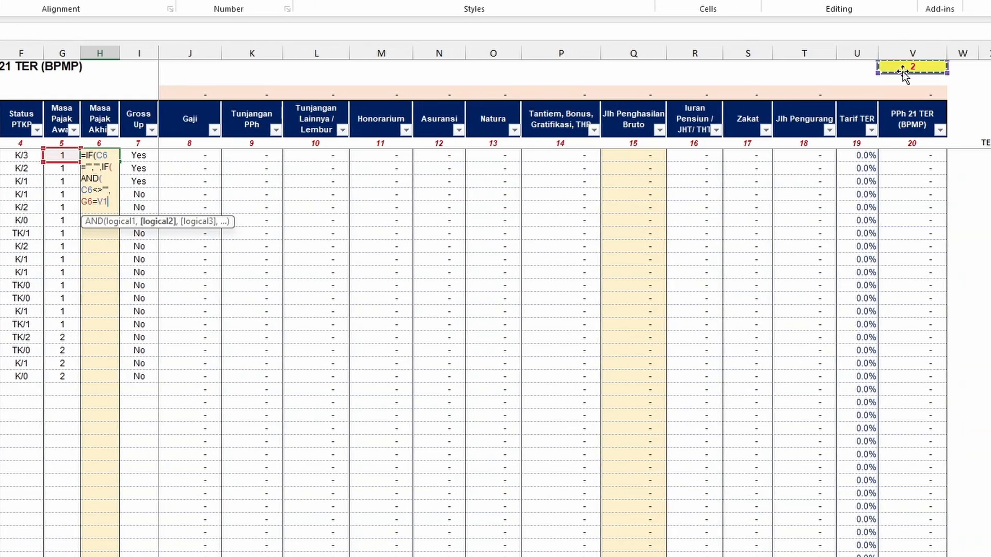
key("F4")
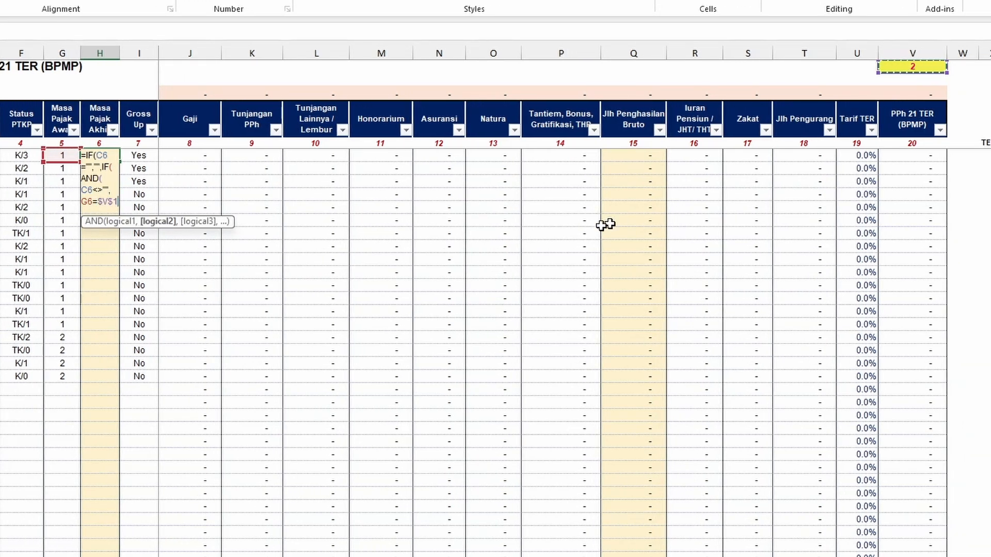
type(")")
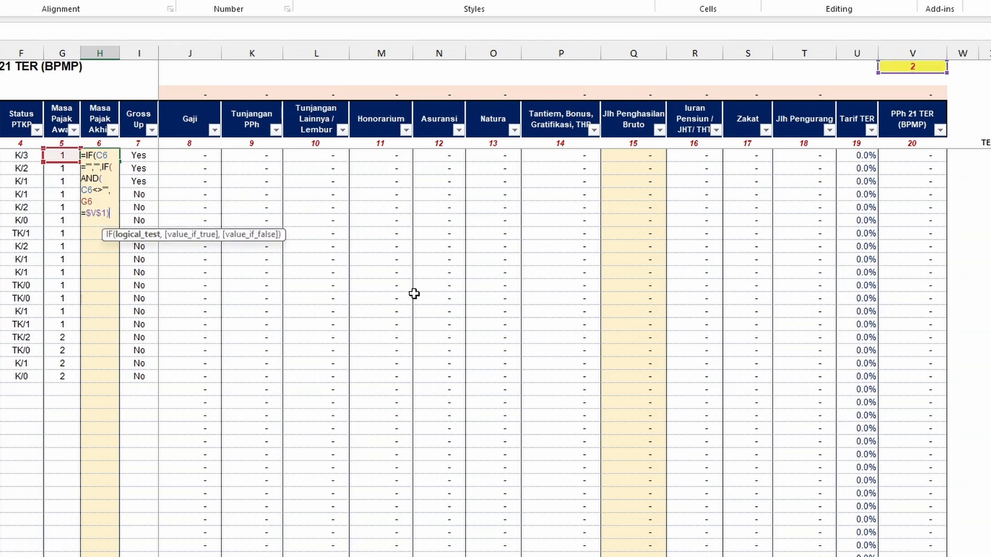
type(",12,")
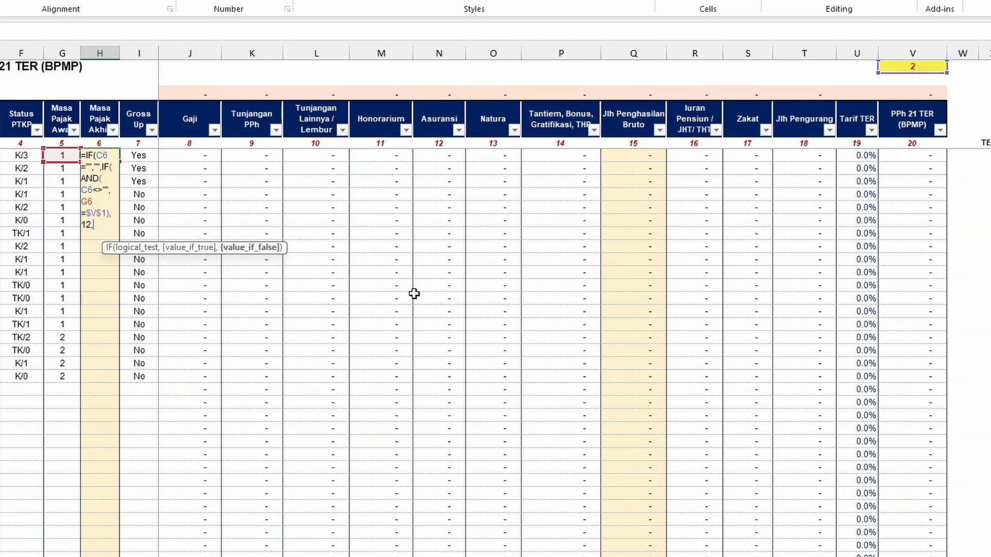
Nest another IF(AND( as the false result in the H6 formula, with C6<>"" as its first condition.
type("IF(AND")
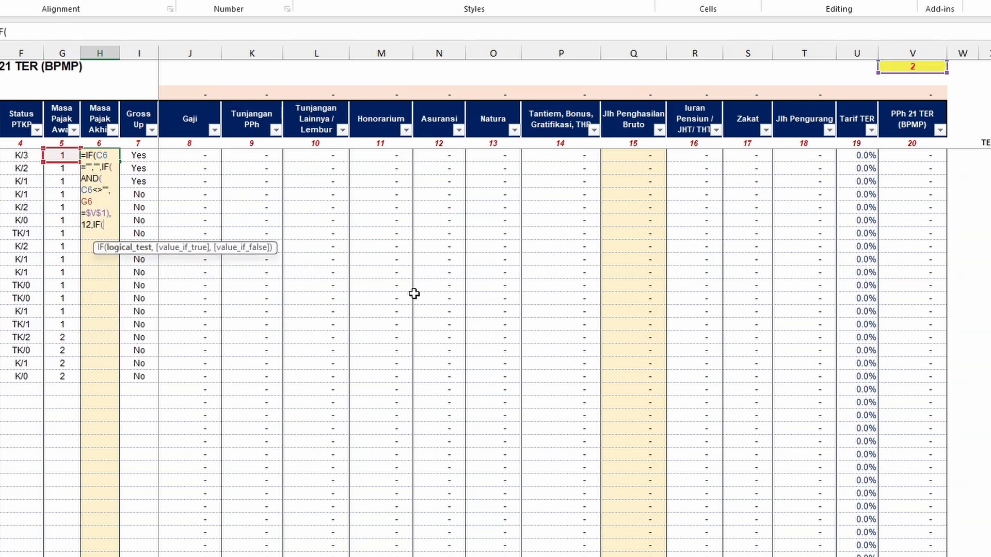
type("(")
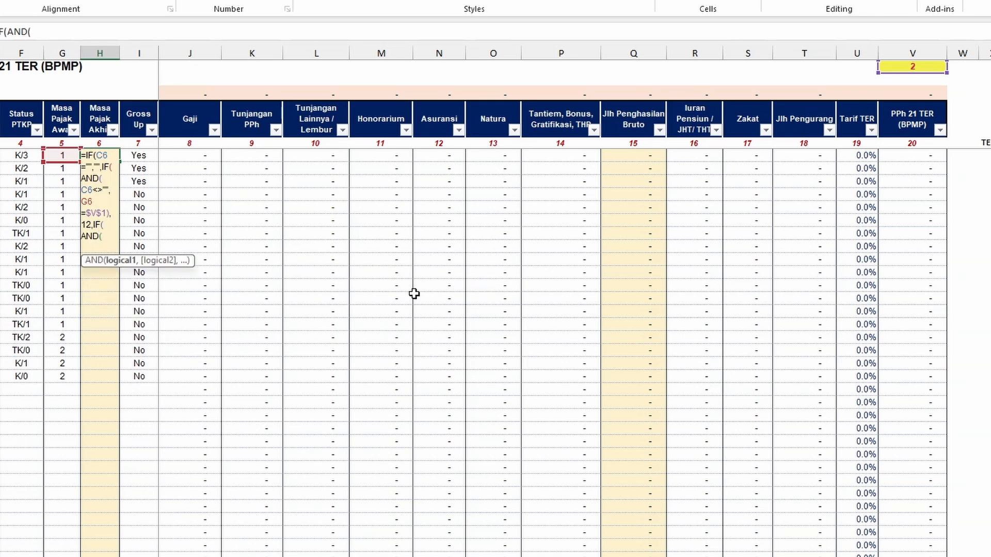
scroll(414, 293, "left", 5)
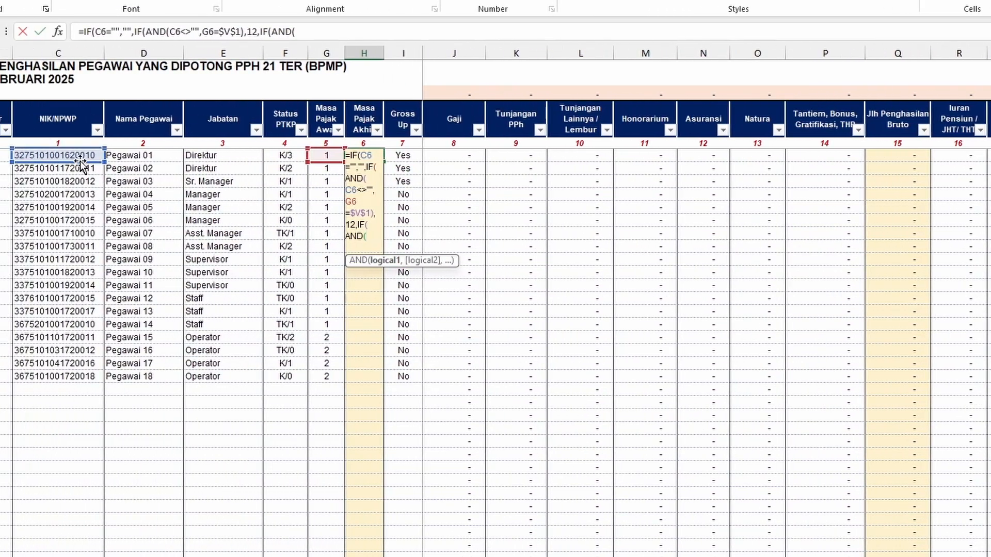
left_click(87, 154)
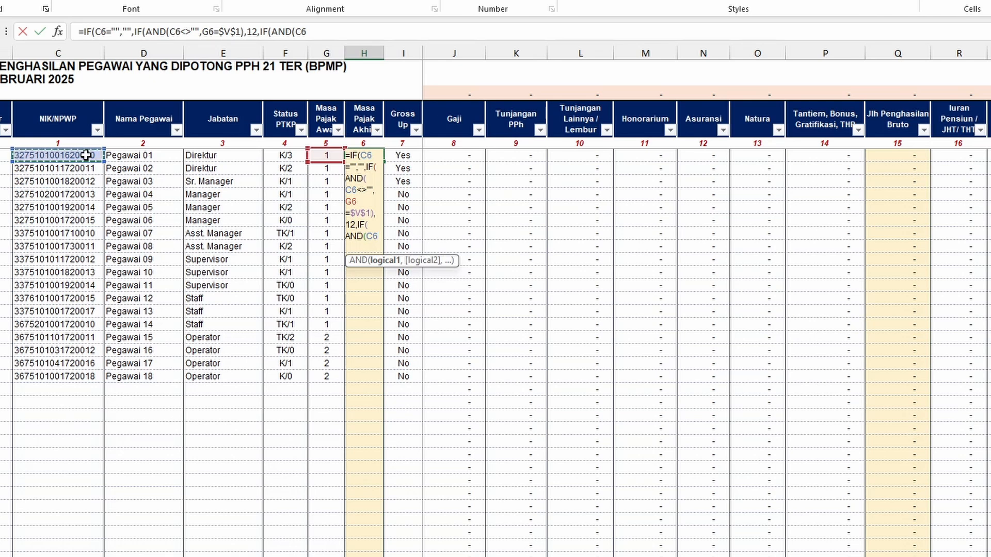
type("<>\"\"")
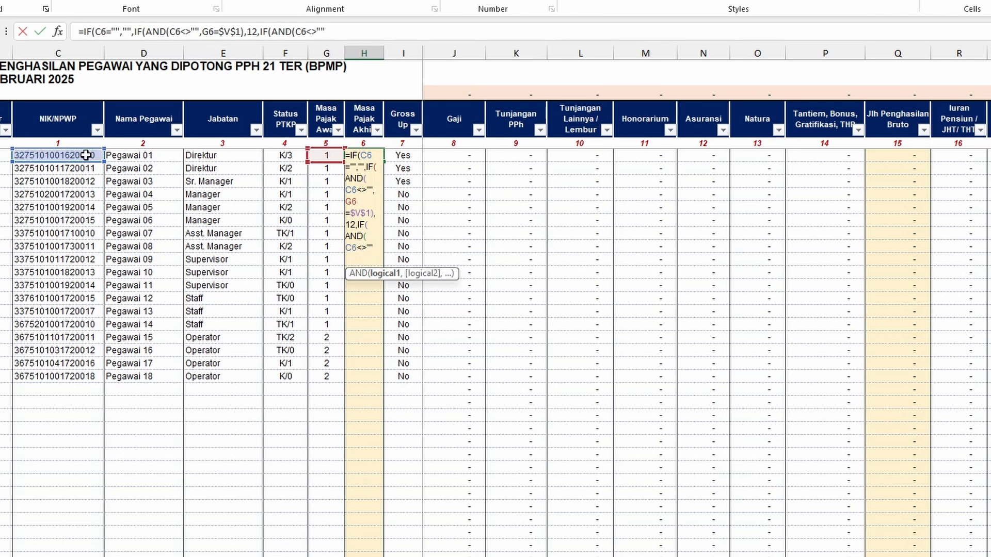
type(",")
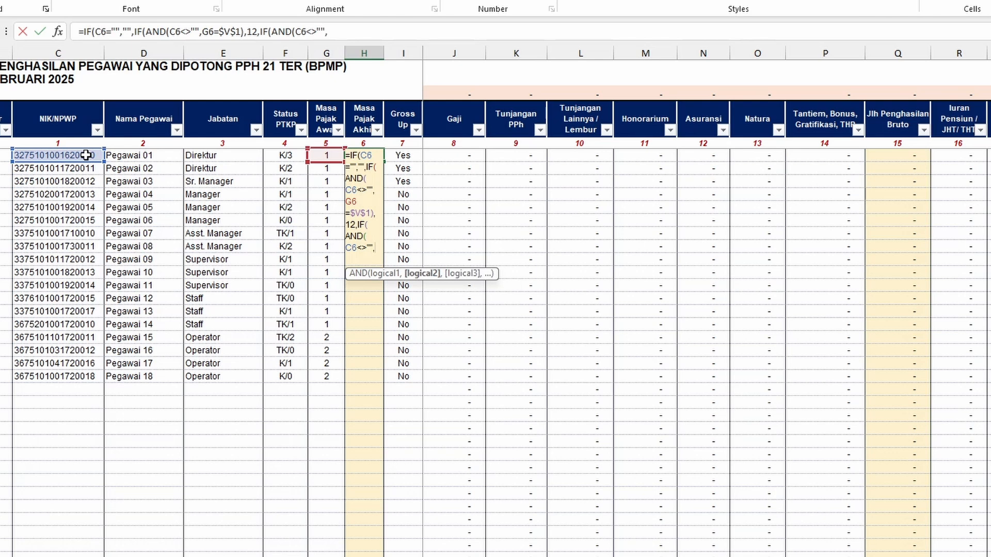
Add G6<$V$1 as the second condition of the new AND test in H6, with an absolute month reference.
left_click(329, 157)
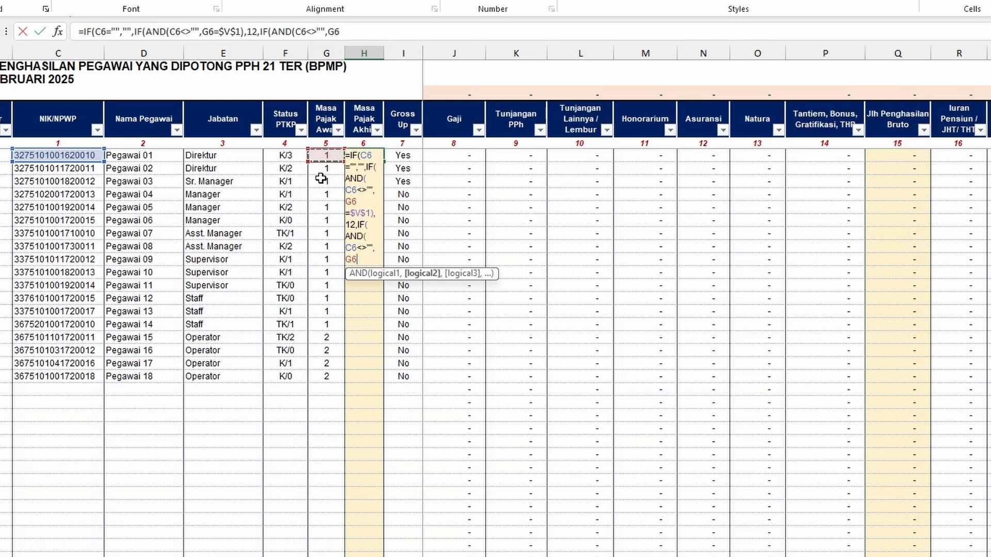
type("<")
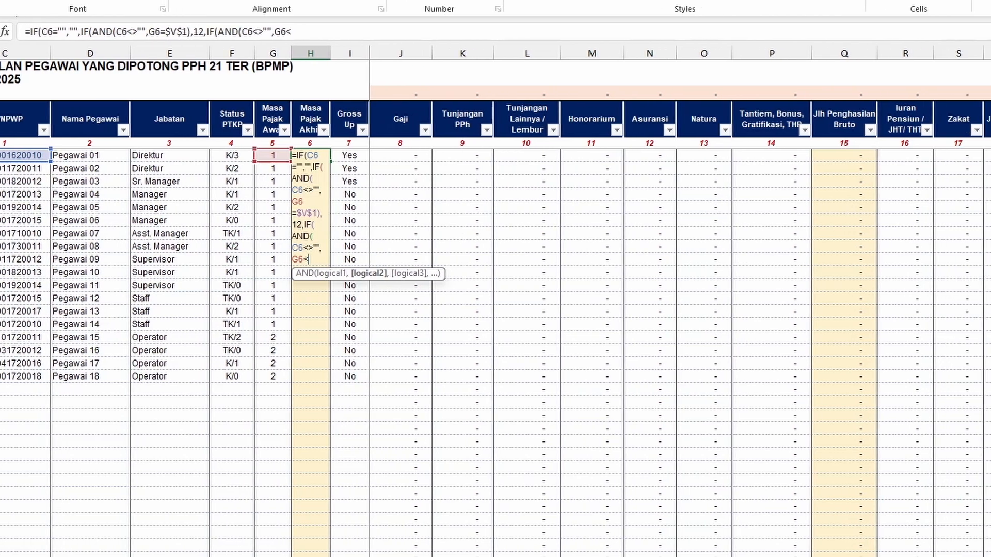
left_click(907, 68)
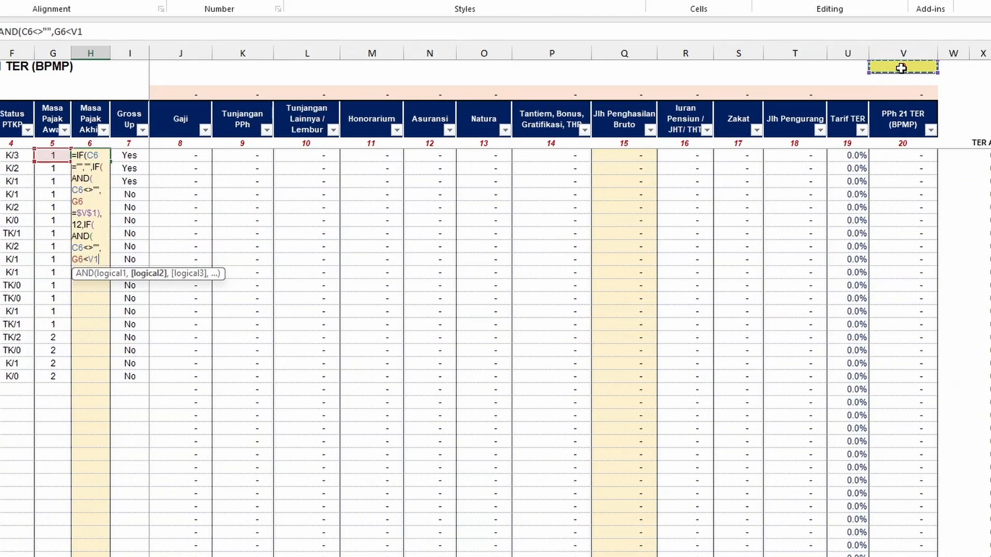
key("F4")
Close the AND test and start a VLOOKUP as its true result, using column-locked $C6 as the lookup value.
type("),VLOOKUP(")
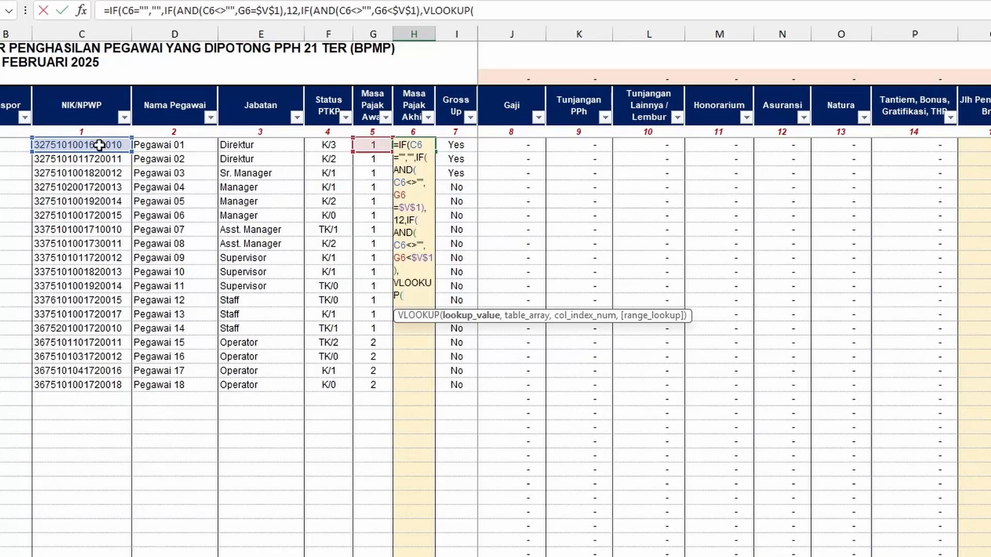
left_click(100, 145)
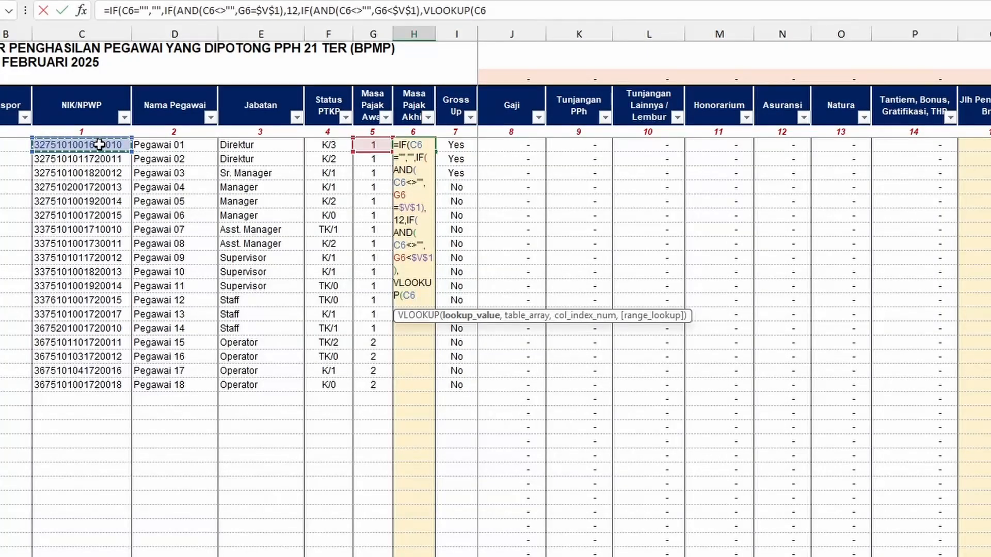
key("F4")
key("F4")
key("F4")
type(",")
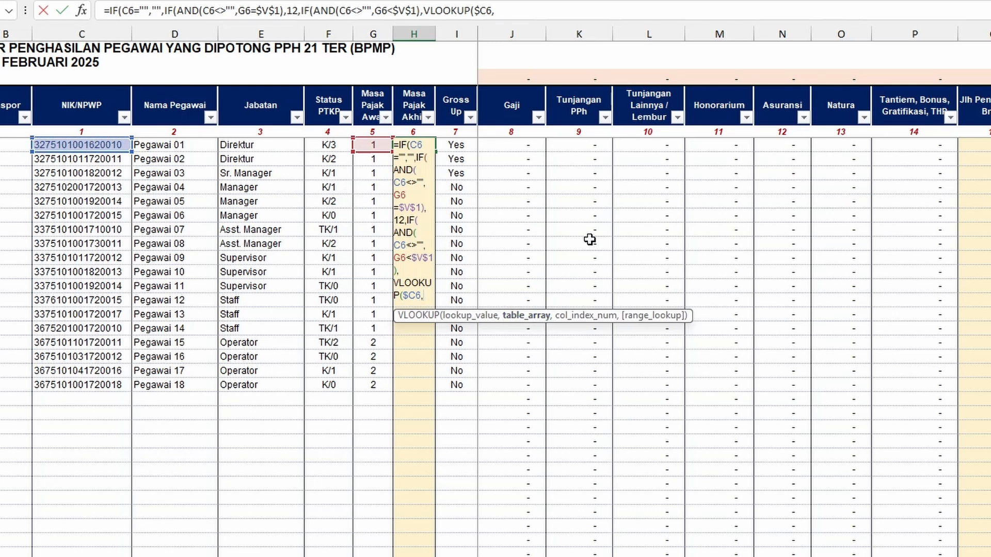
Complete the VLOOKUP in H6 with table BLN_JAN, column 6 and exact match 0, and enter the formula with corrected closing parentheses.
type("BLN")
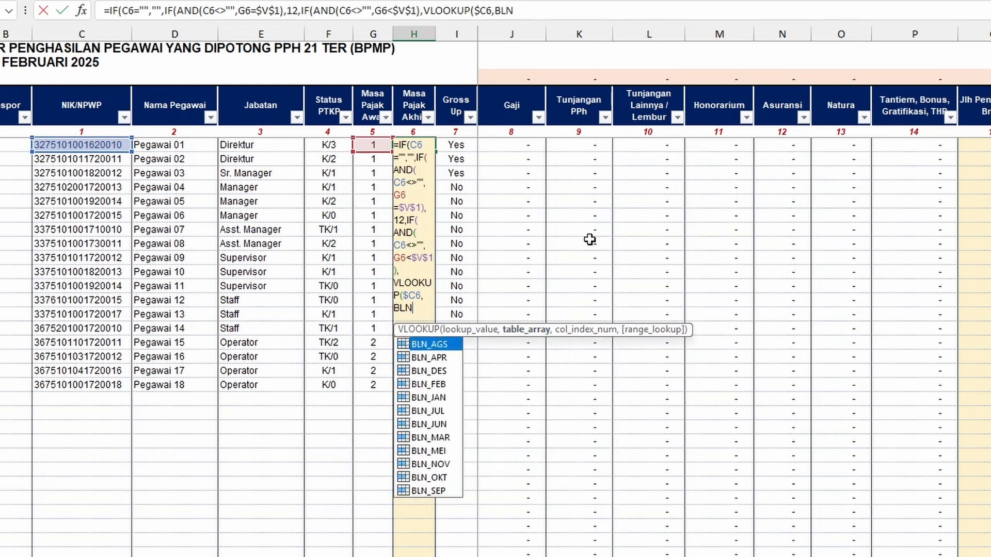
key("BackSpace")
key("BackSpace")
key("BackSpace")
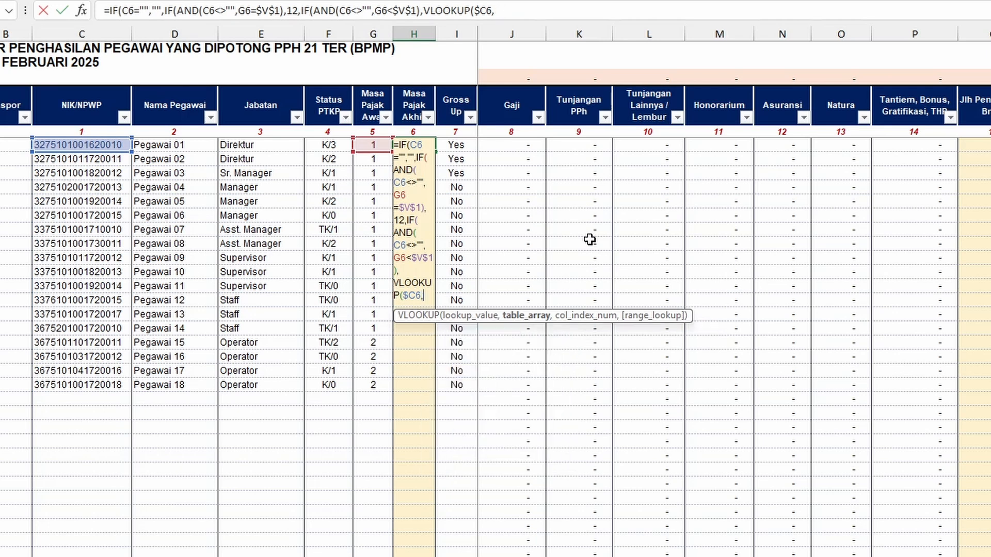
type("JAN")
key("Tab")
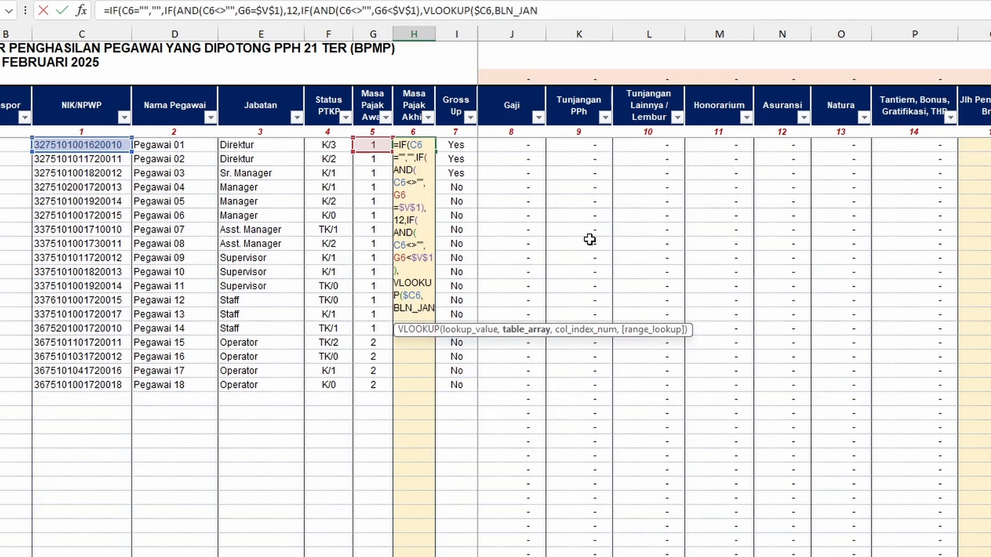
type(",6")
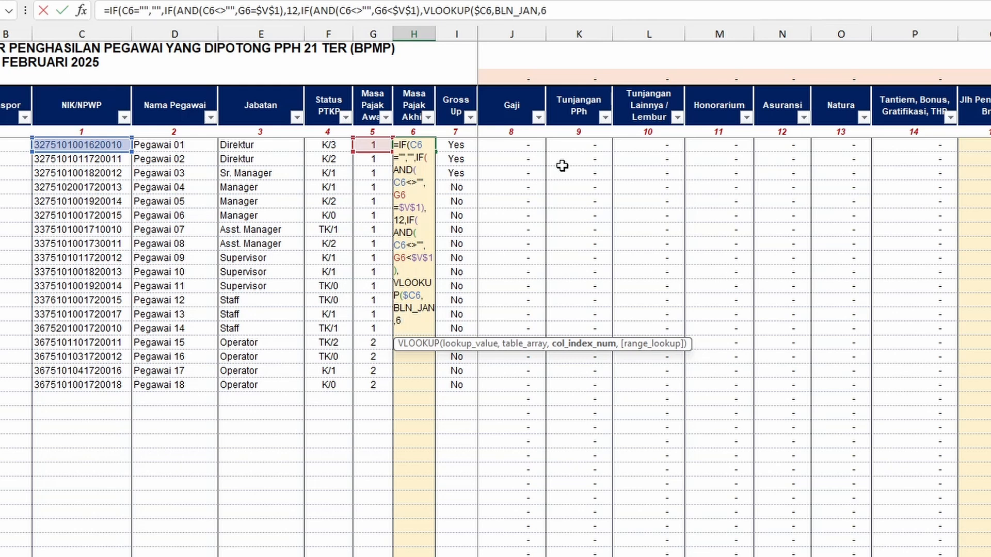
type(",0)")
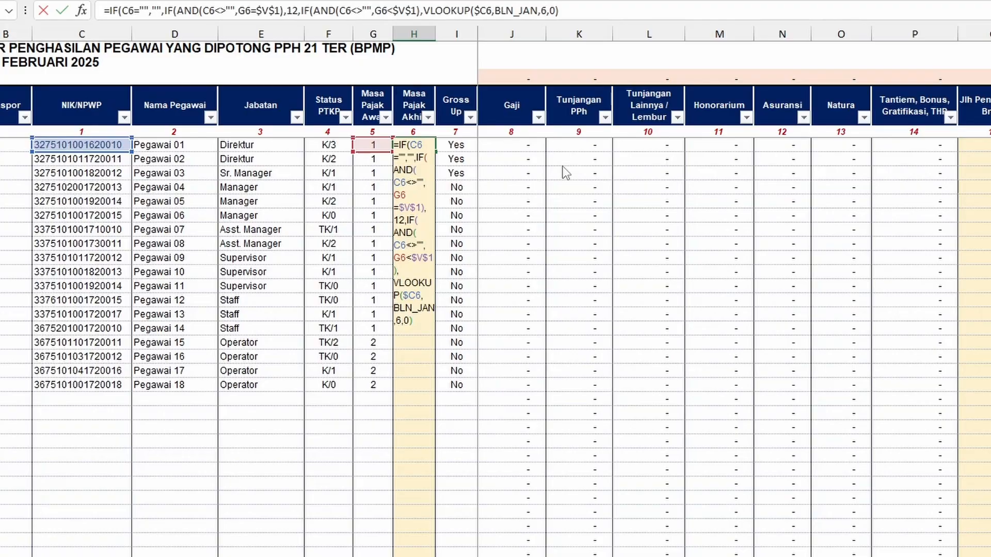
key("Return")
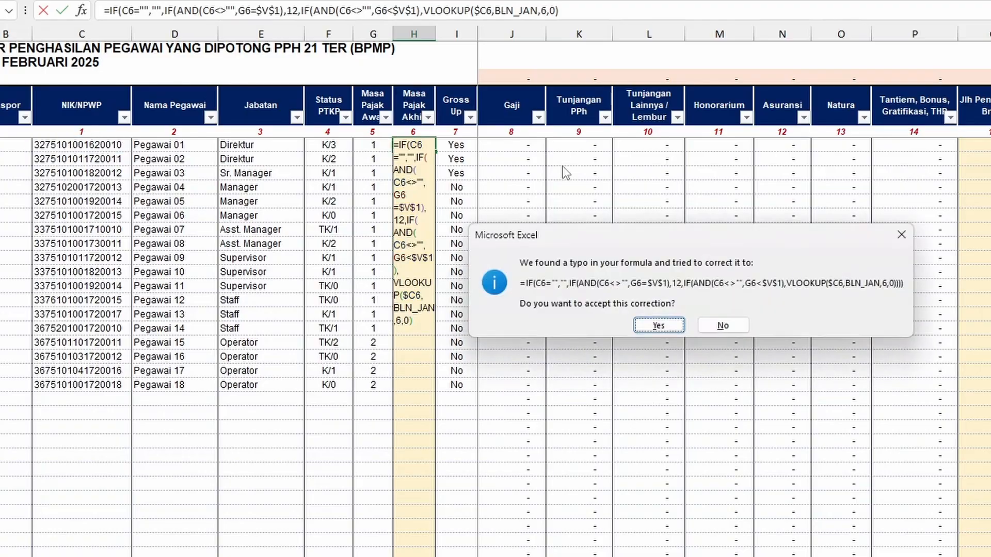
key("Return")
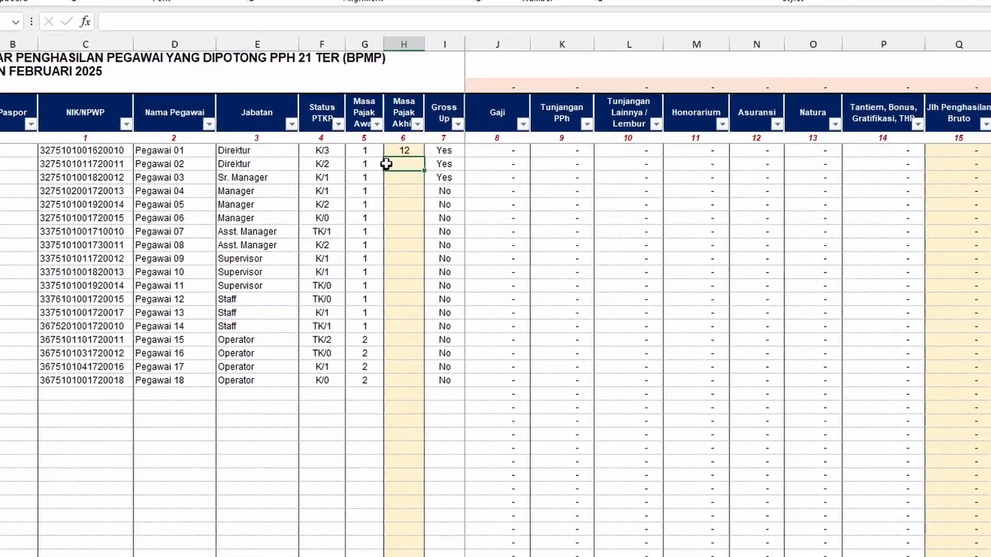
Wrap the whole H6 formula in IFERROR so that it returns "" on an error.
left_click(411, 148)
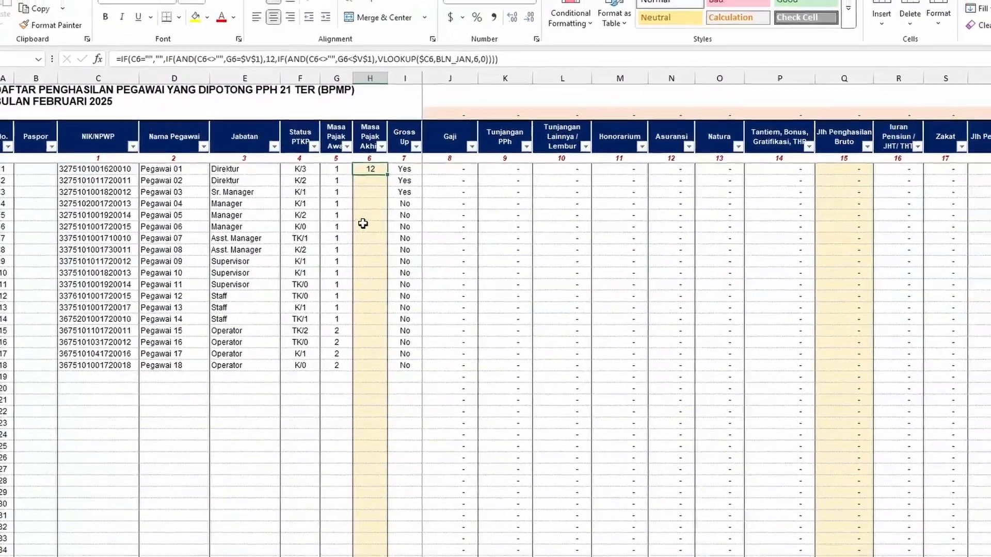
left_click(386, 199)
left_click(390, 161)
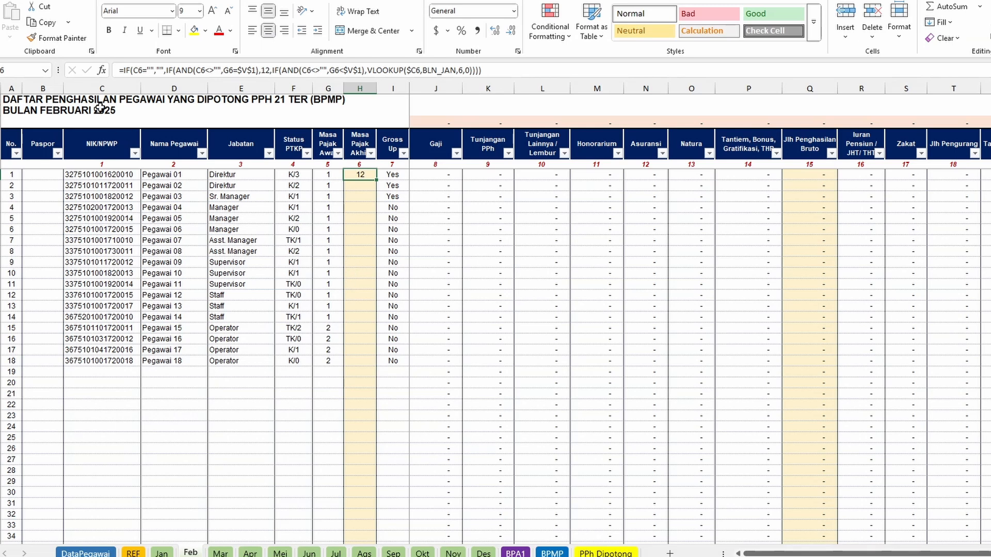
left_click(121, 70)
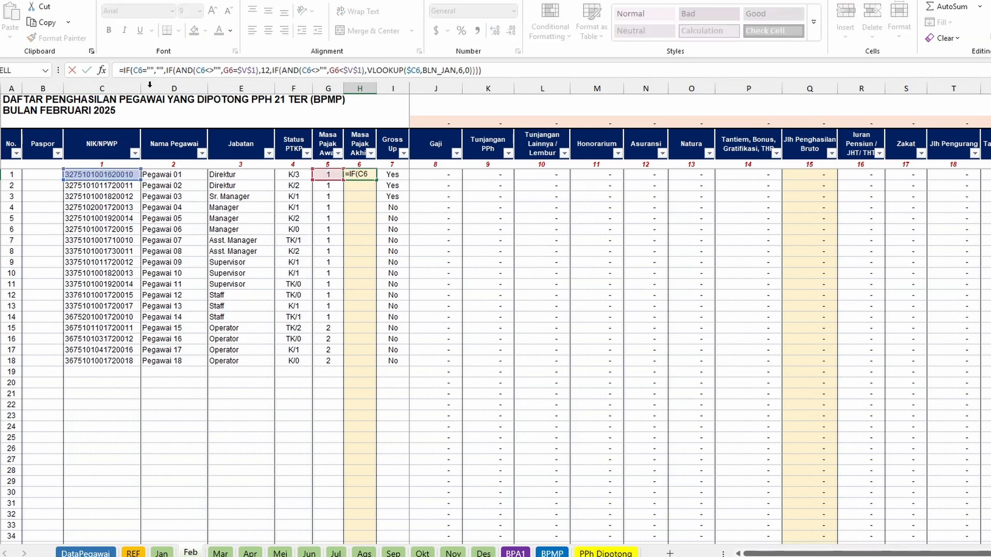
type("IFERROR(")
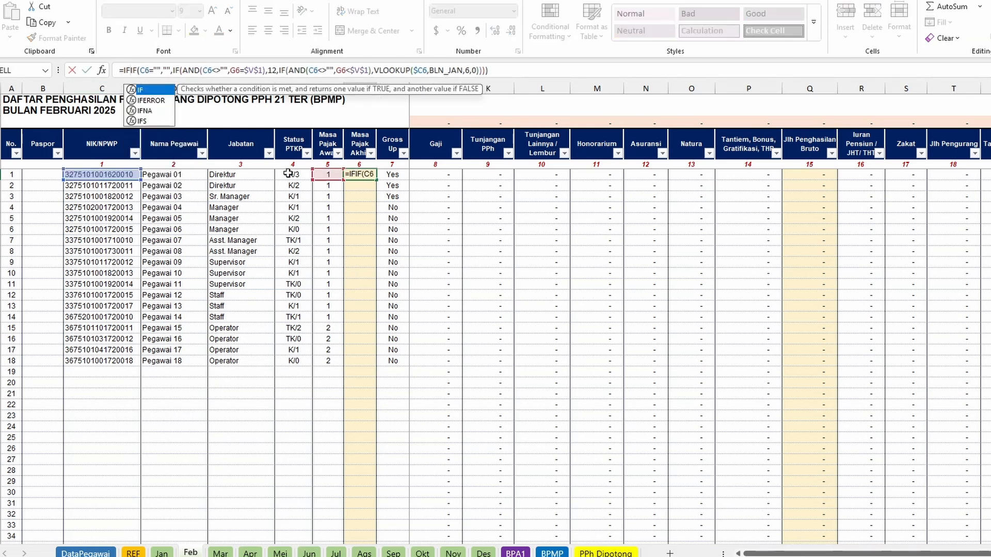
left_click(535, 71)
type(",\"")
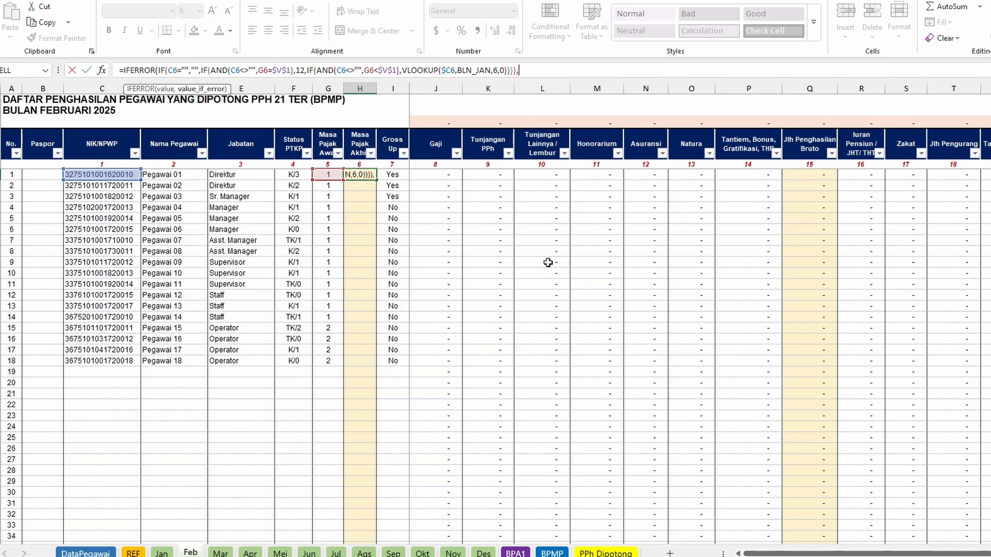
type("\")")
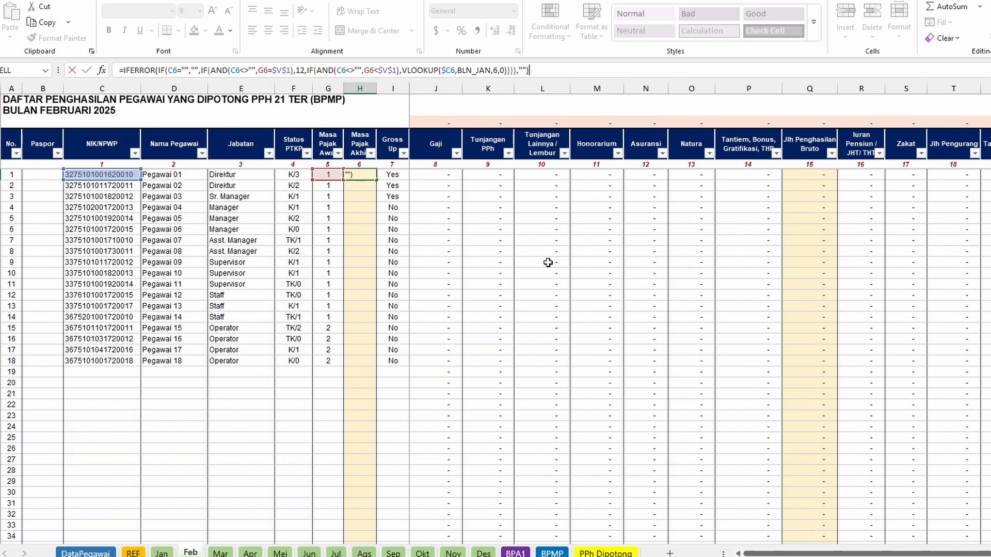
key("Return")
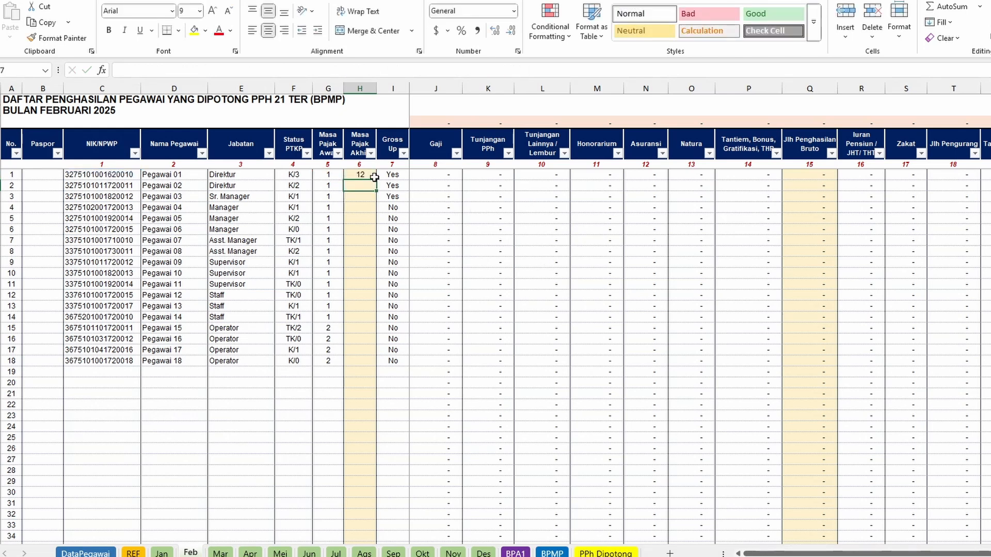
Fill the H6 formula down the Masa Pajak Akhir column and check the filled cells through to the table's end.
left_click(374, 177)
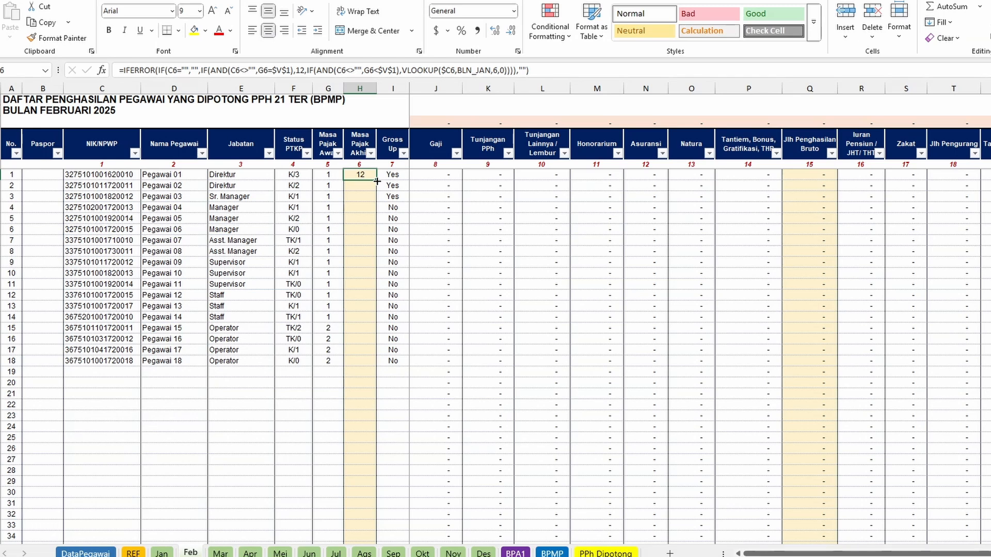
key("ctrl+d")
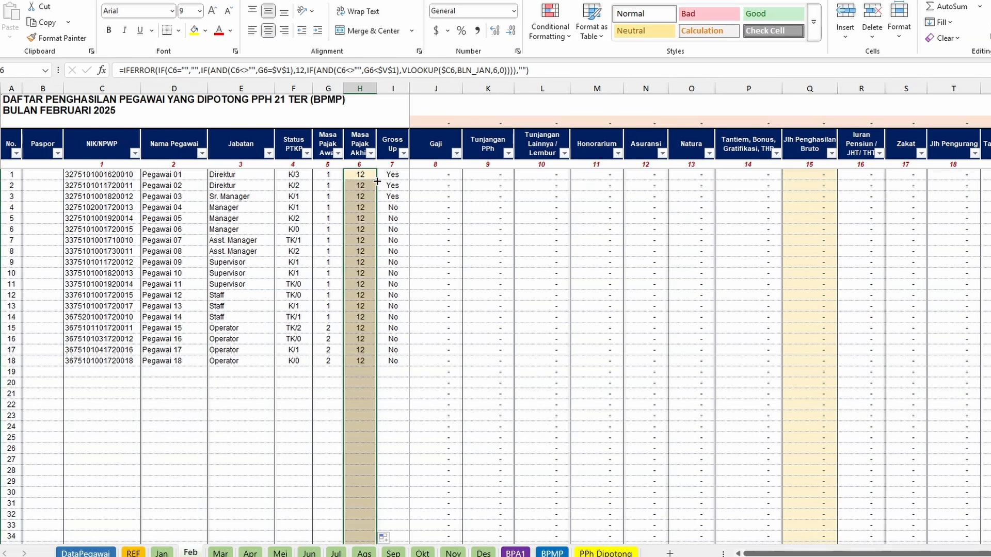
scroll(382, 242, "down", 7)
left_click(365, 247)
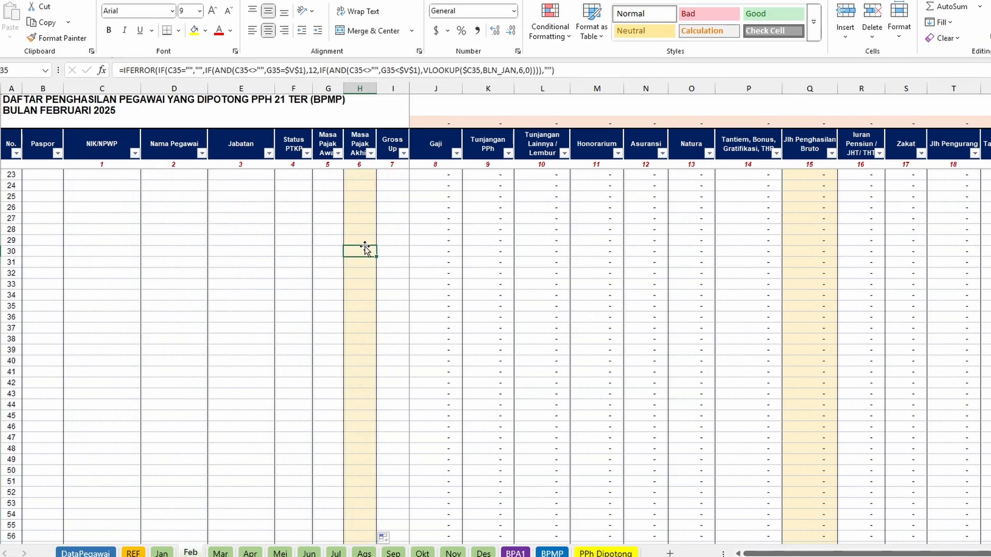
key("ctrl+Down")
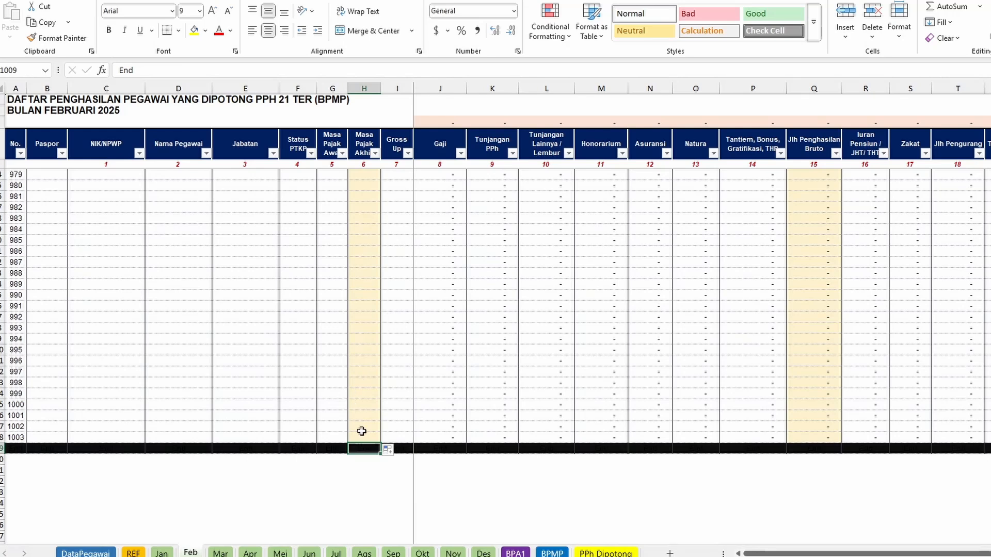
left_click(365, 428)
key("ctrl+Up")
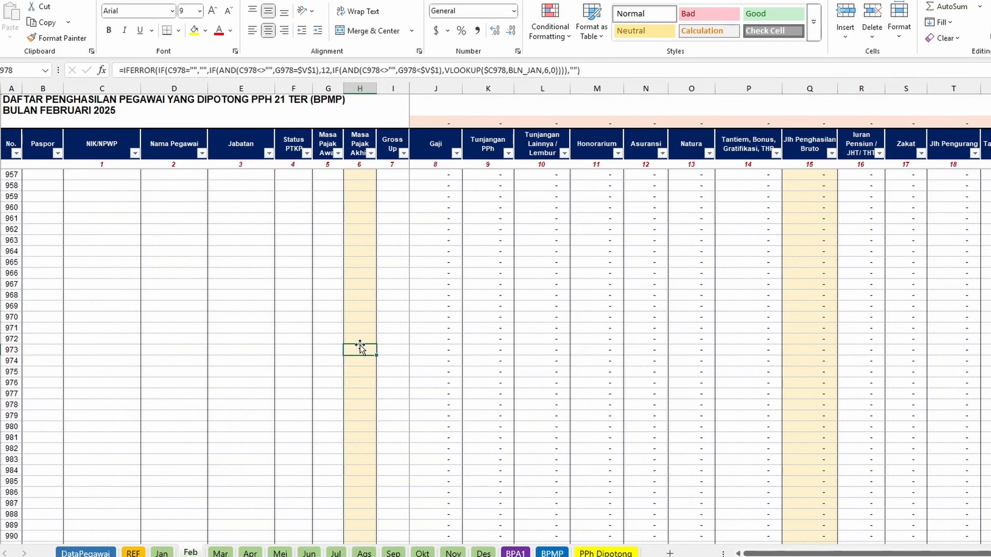
key("Down")
key("Down")
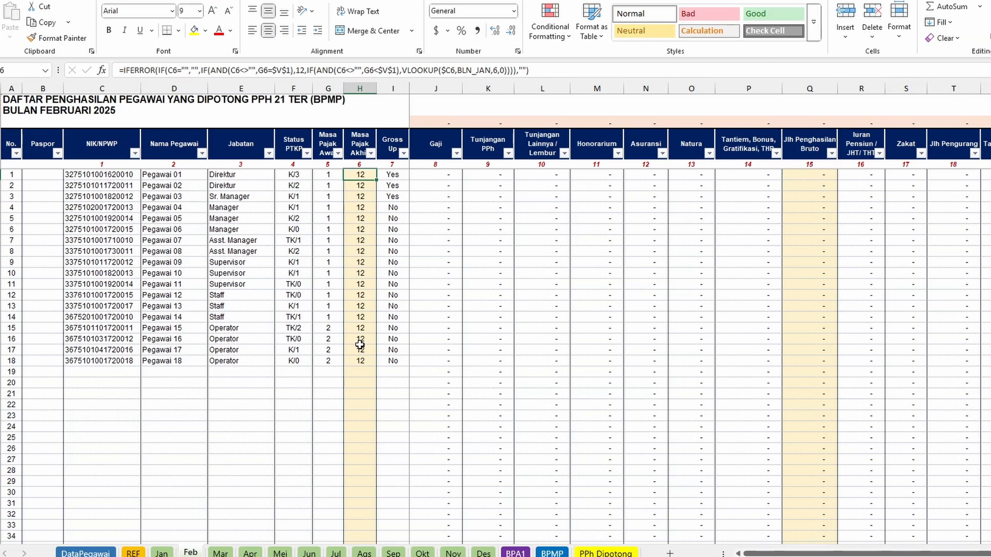
Examine the DataPegawai sheet's NO. column down to its last numbered row.
left_click(85, 553)
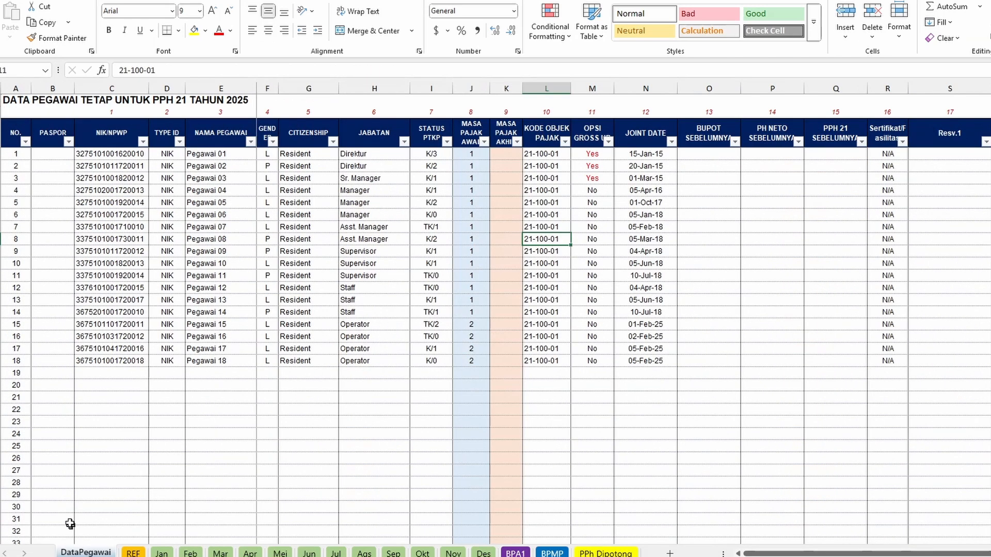
scroll(68, 457, "down", 6)
scroll(68, 456, "down", 7)
left_click(20, 459)
scroll(21, 460, "down", 7)
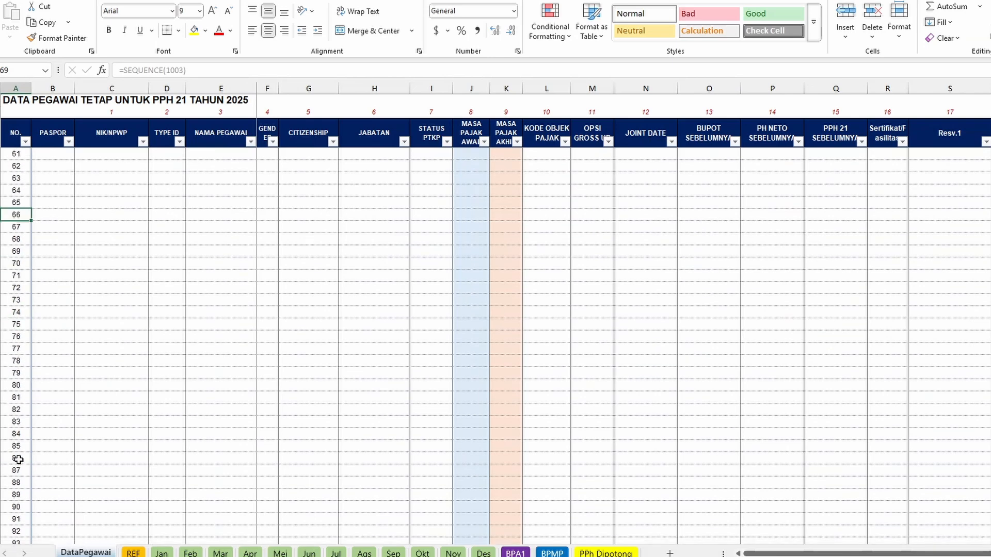
left_click(21, 457)
key("ctrl+Down")
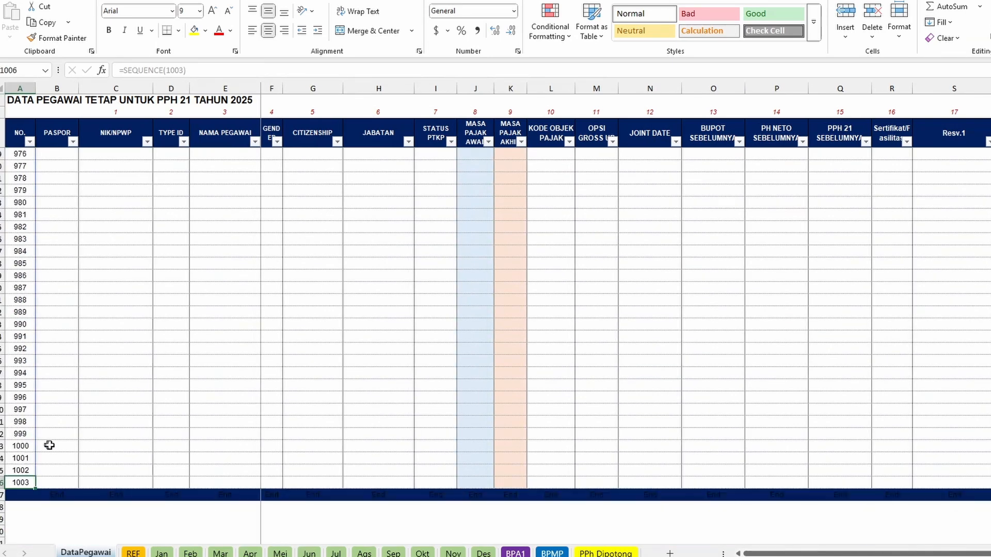
Check the January employee list and its empty rows on the Jan sheet.
left_click(161, 553)
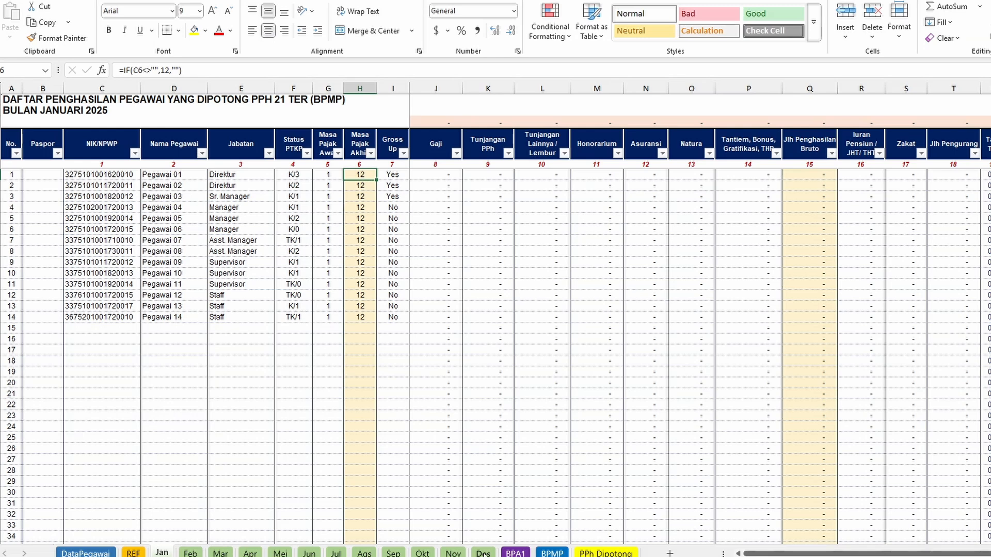
scroll(172, 403, "down", 2)
scroll(177, 404, "up", 2)
scroll(180, 405, "down", 5)
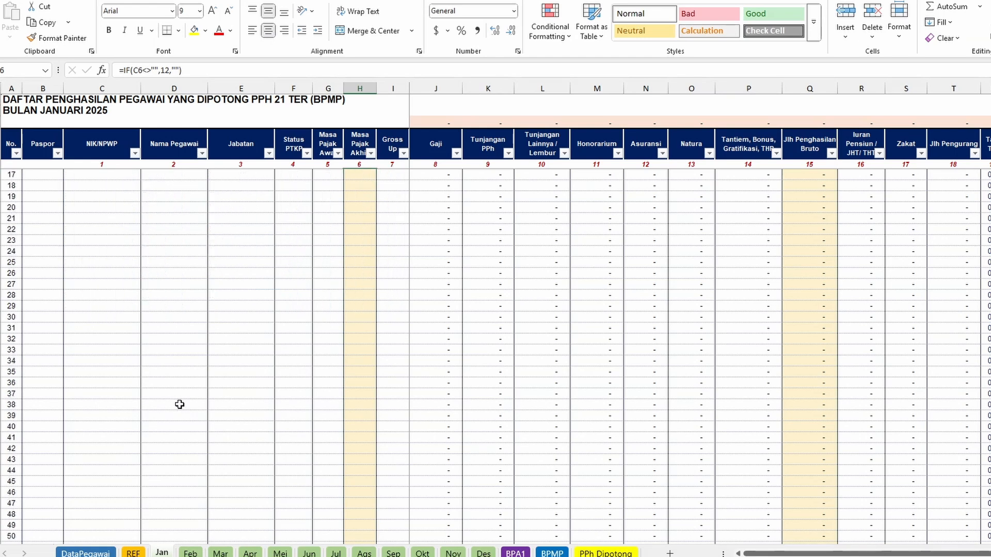
scroll(180, 405, "up", 5)
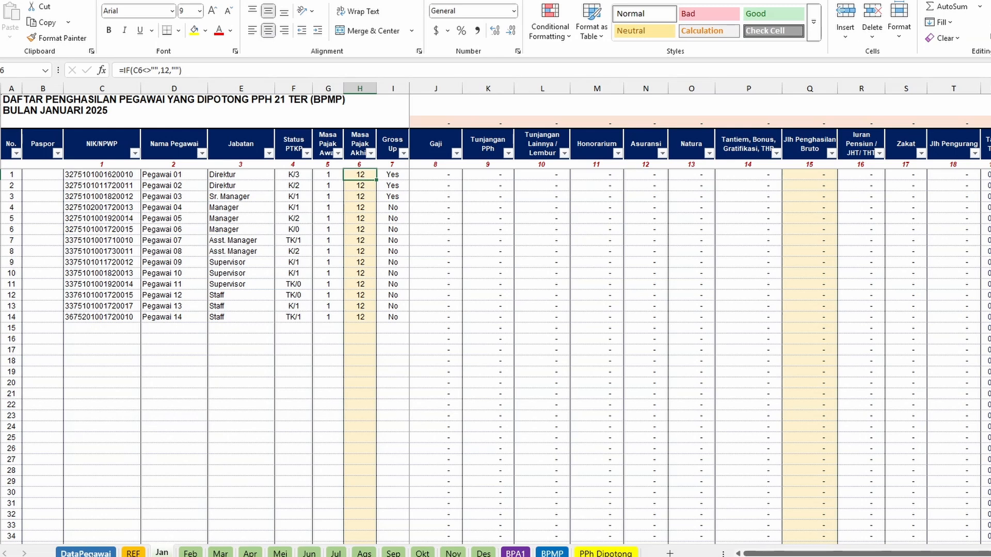
Go back to the DataPegawai sheet and review the employee records from the last filled row up to the first.
left_click(86, 554)
scroll(339, 365, "up", 3)
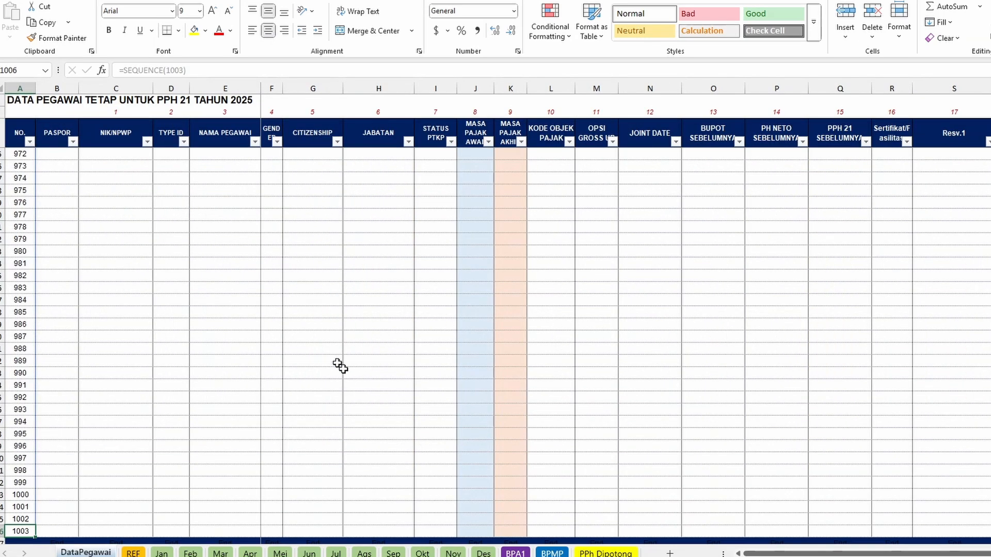
left_click(330, 356)
scroll(330, 356, "up", 3)
key("ctrl+Up")
key("Down")
key("Up")
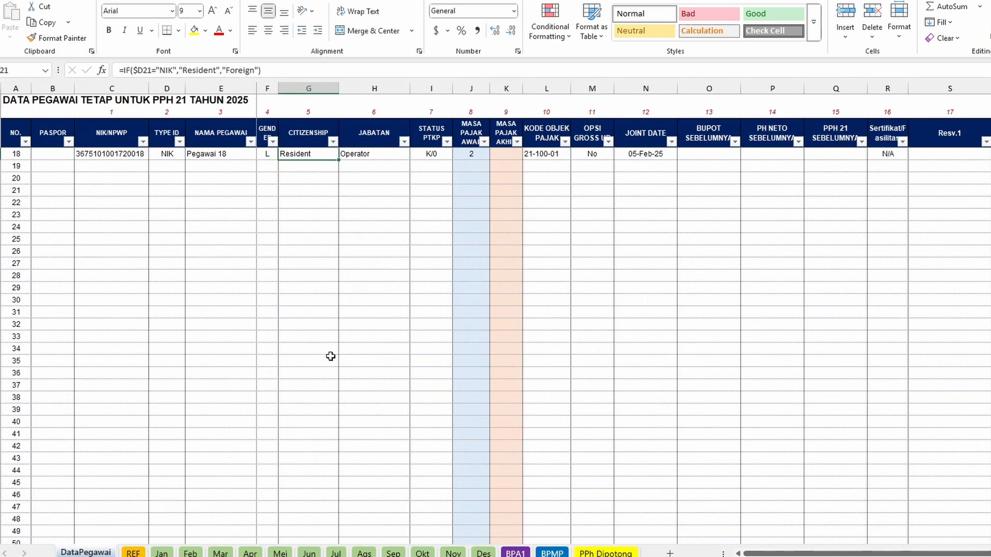
key("ctrl+Up")
key("Down")
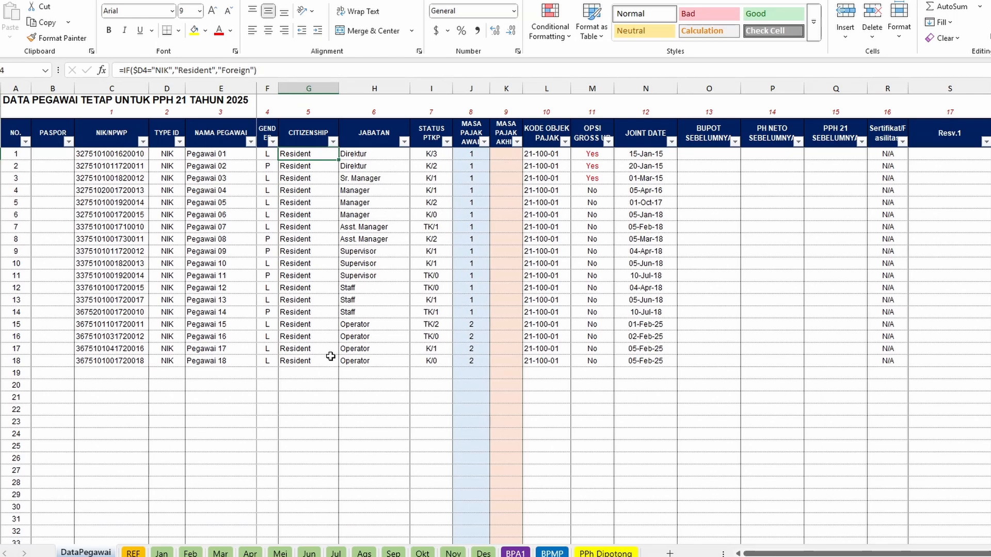
Inspect the Masa Pajak Akhir formula in H6 of the Mar sheet, including its VLOOKUP into BLN_FEB, after viewing the Feb sheet.
left_click(189, 554)
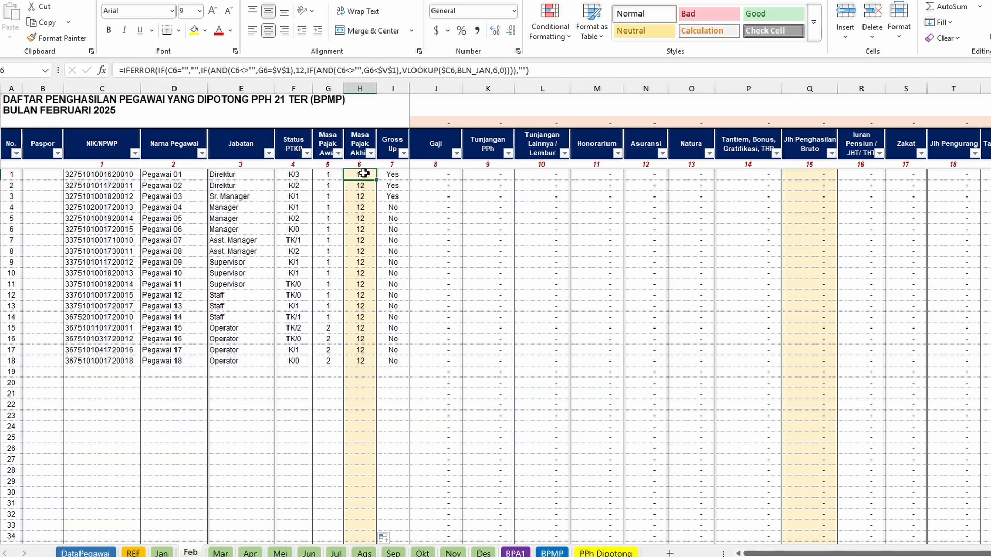
left_click(220, 553)
left_click(370, 176)
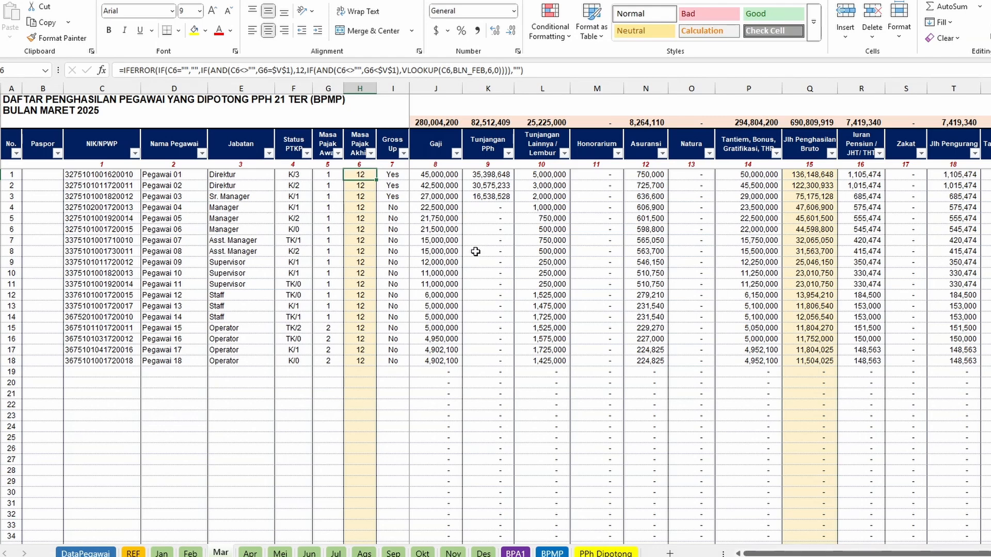
key("F2")
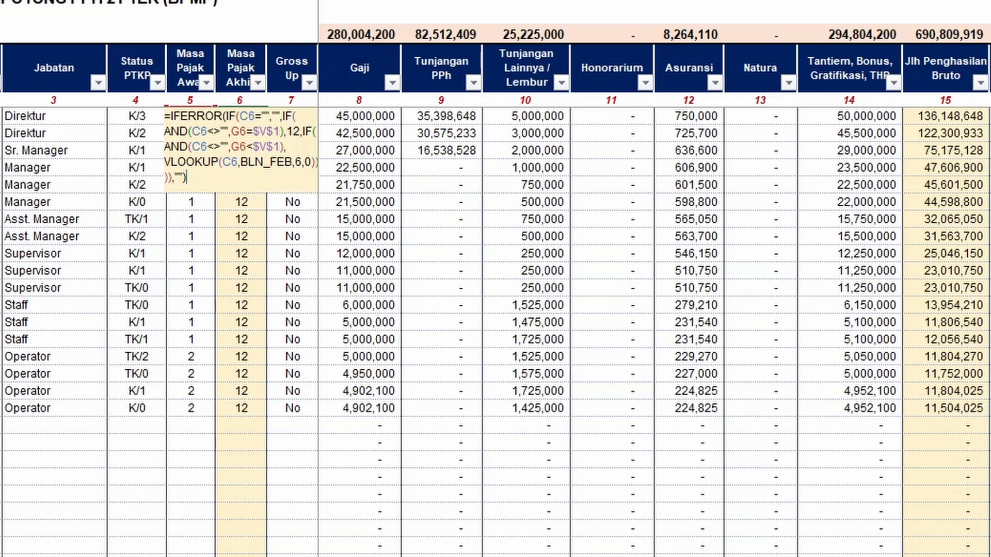
key("ctrl+Return")
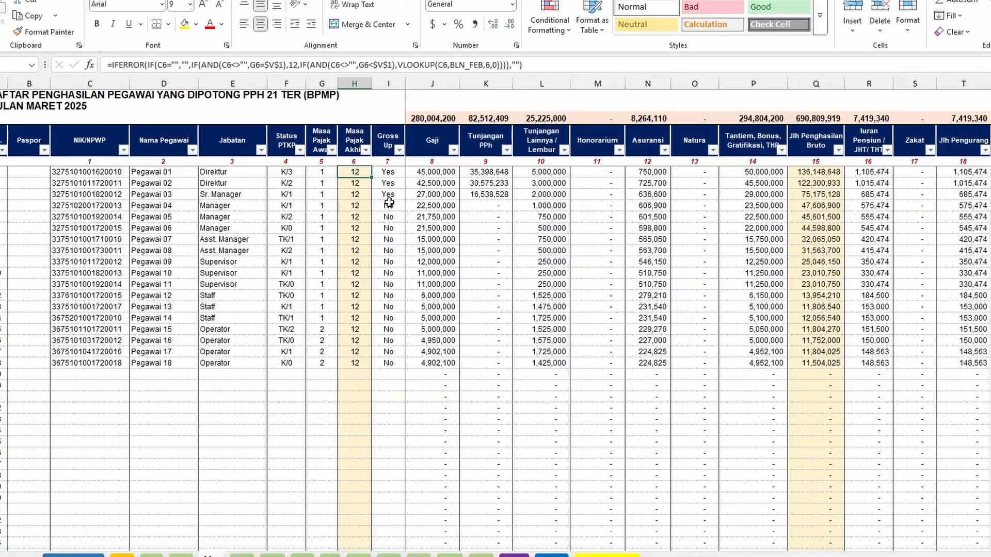
key("F2")
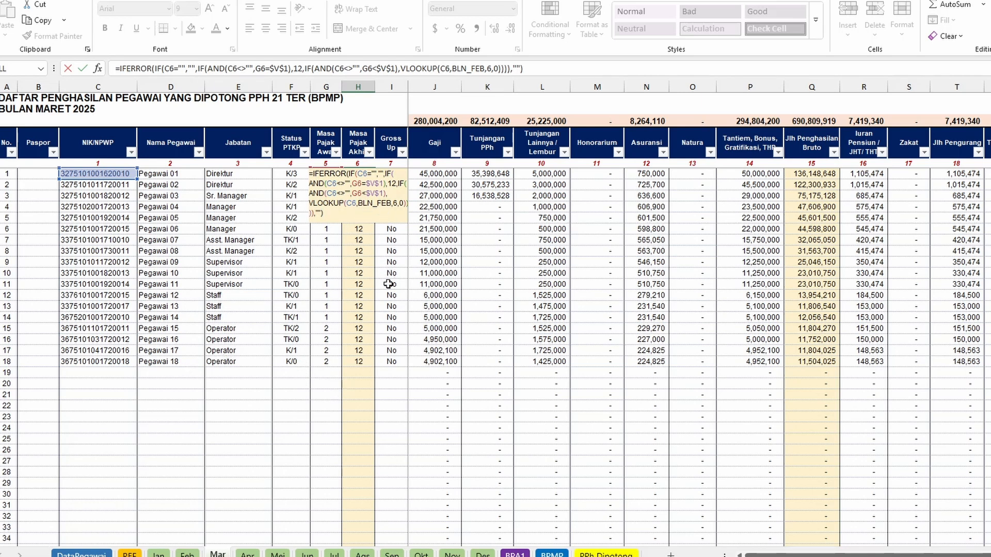
key("Return")
left_click(388, 238)
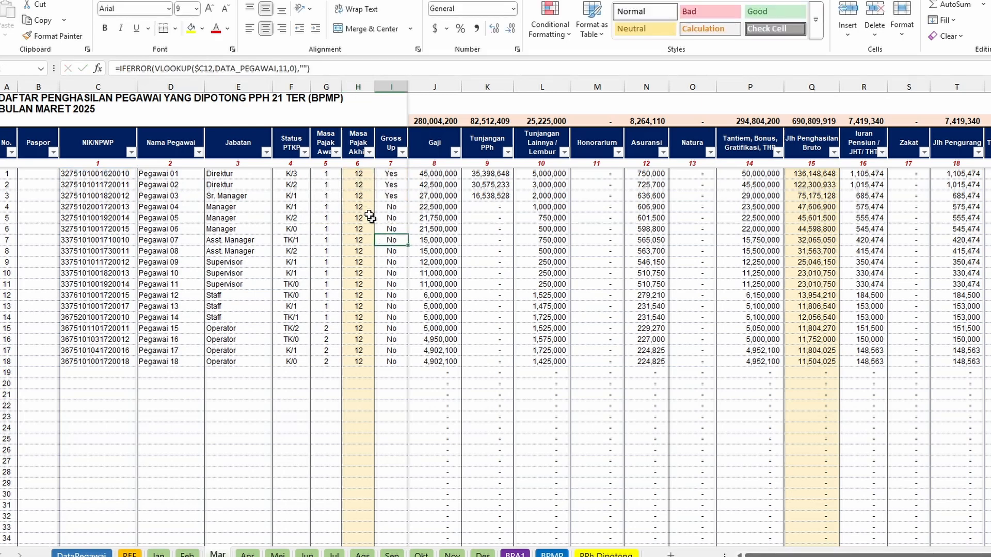
left_click(366, 176)
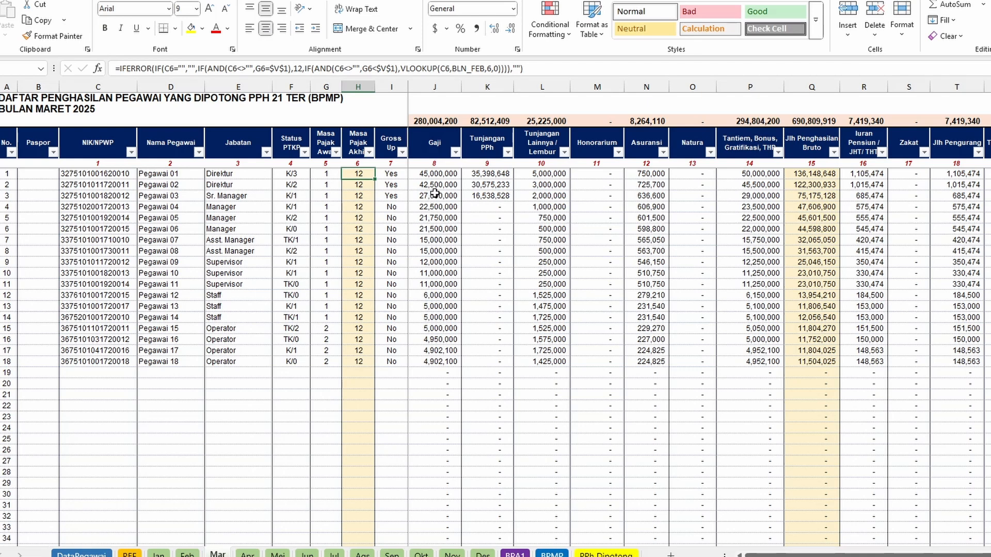
Look over the first employee's Gaji and Tunjangan PPh cells on the Mar sheet and the income columns on the Mei sheet.
left_click(434, 175)
left_click(478, 174)
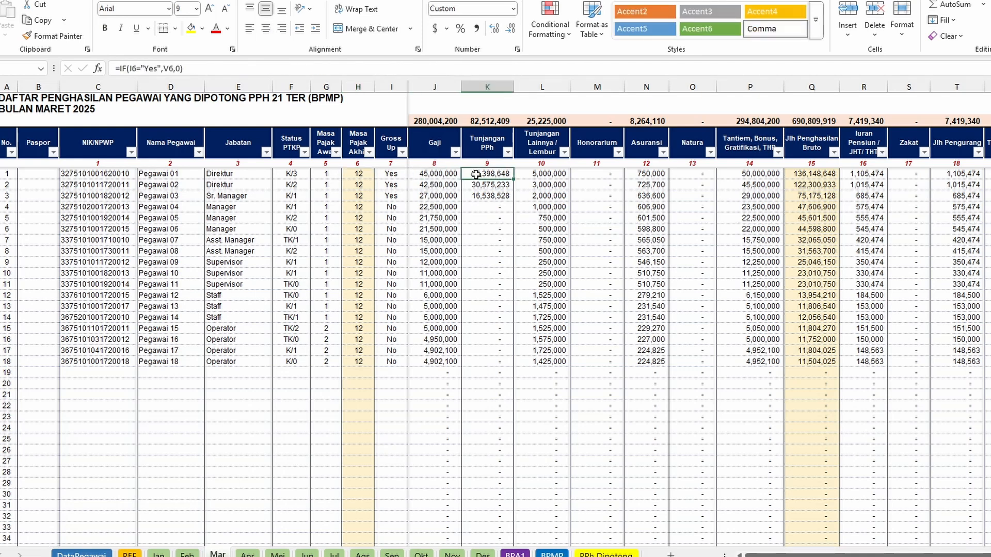
left_click(248, 554)
left_click(278, 555)
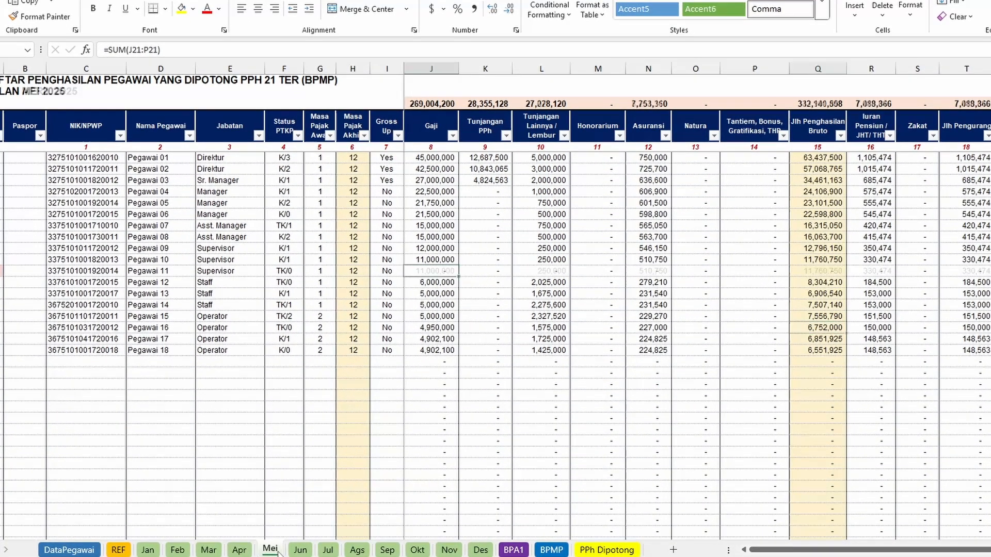
left_click(594, 236)
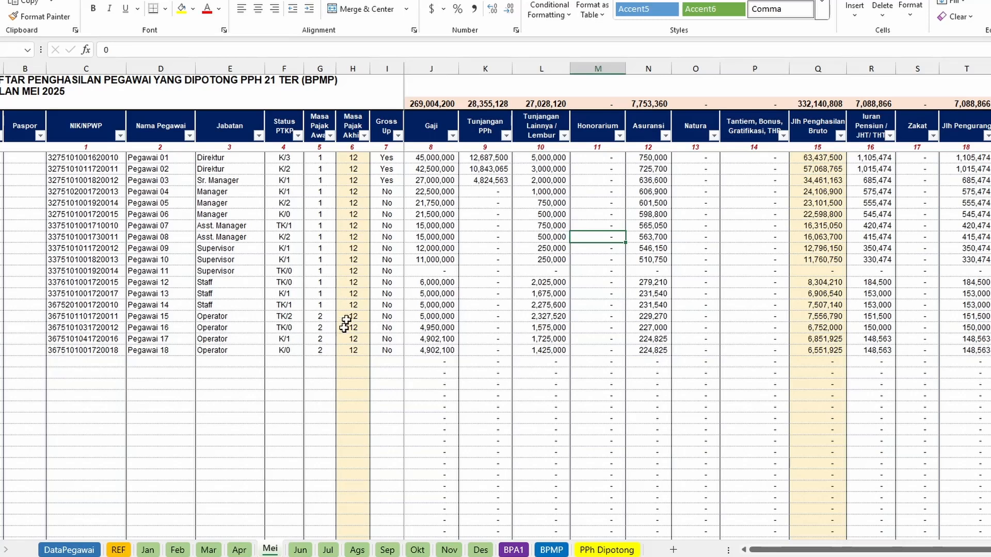
left_click(438, 161)
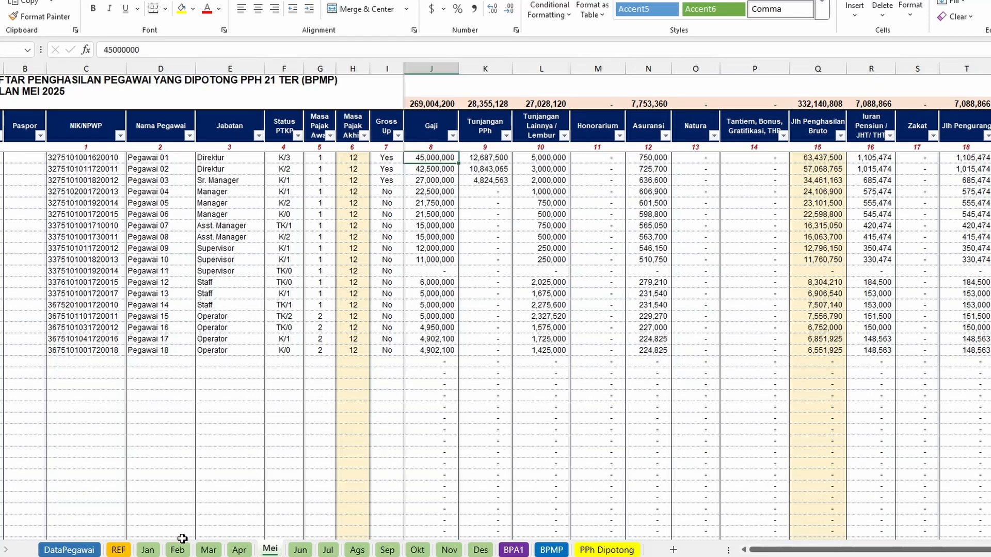
Compare the Jan and Feb sheets, then select the first employee's Gaji cell on the Jan sheet.
left_click(148, 550)
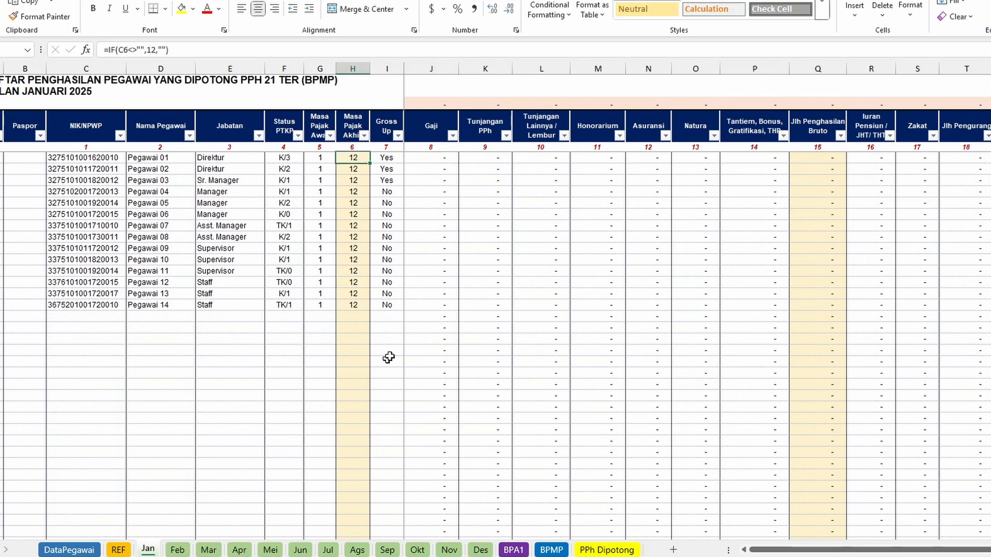
left_click(179, 551)
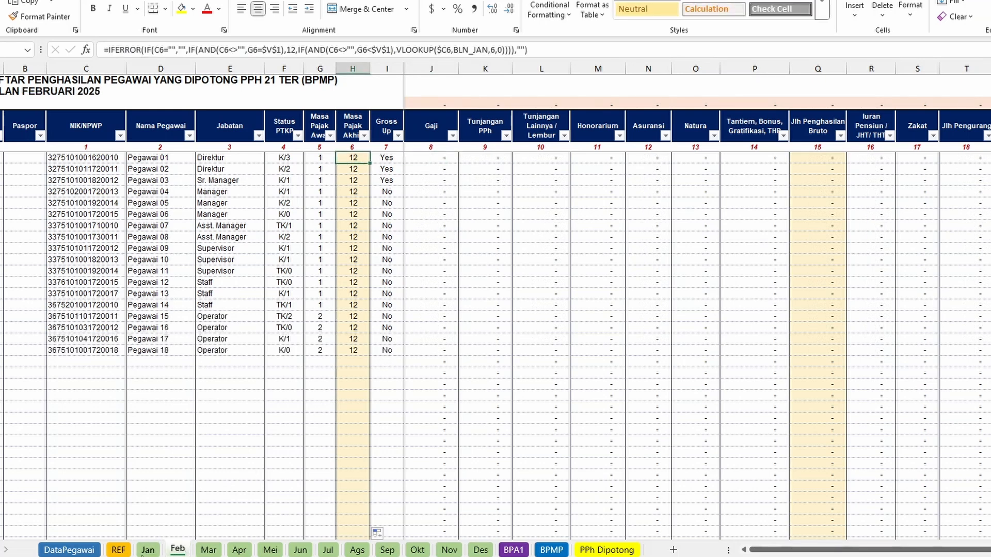
left_click(144, 551)
left_click(431, 282)
left_click(446, 157)
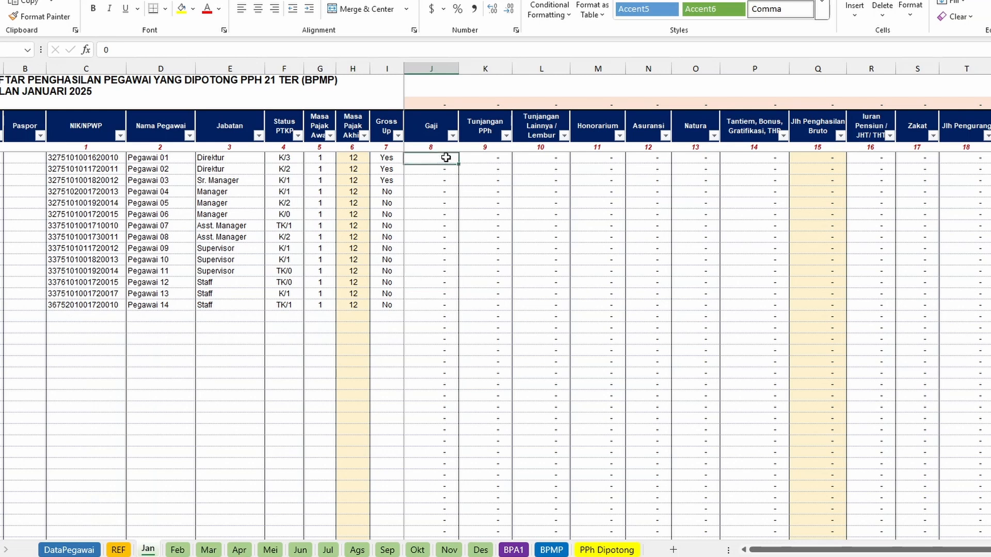
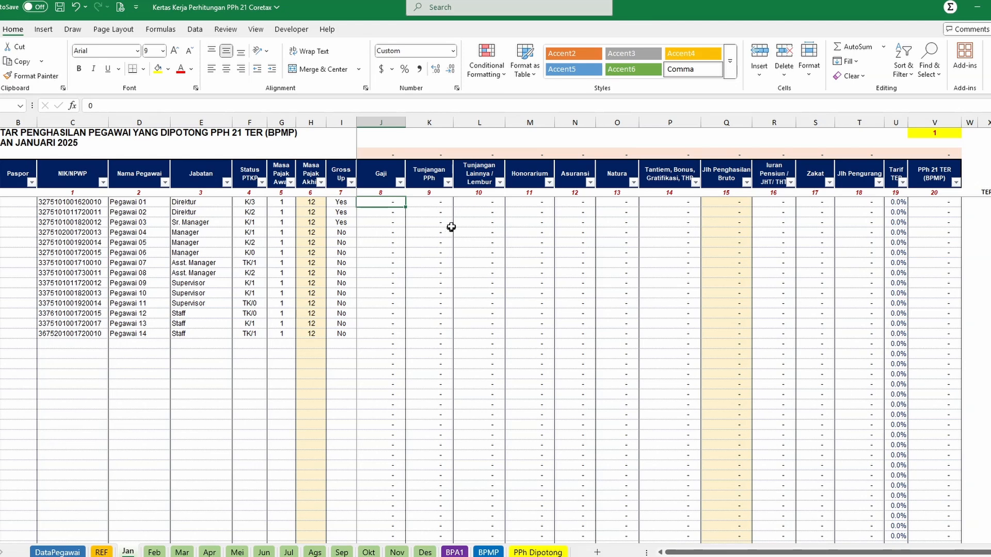
Switch to the Payroll Bulanan 2025 workbook and review the Jan sheet's income columns from Gaji Pokok through THR.
left_click(667, 542)
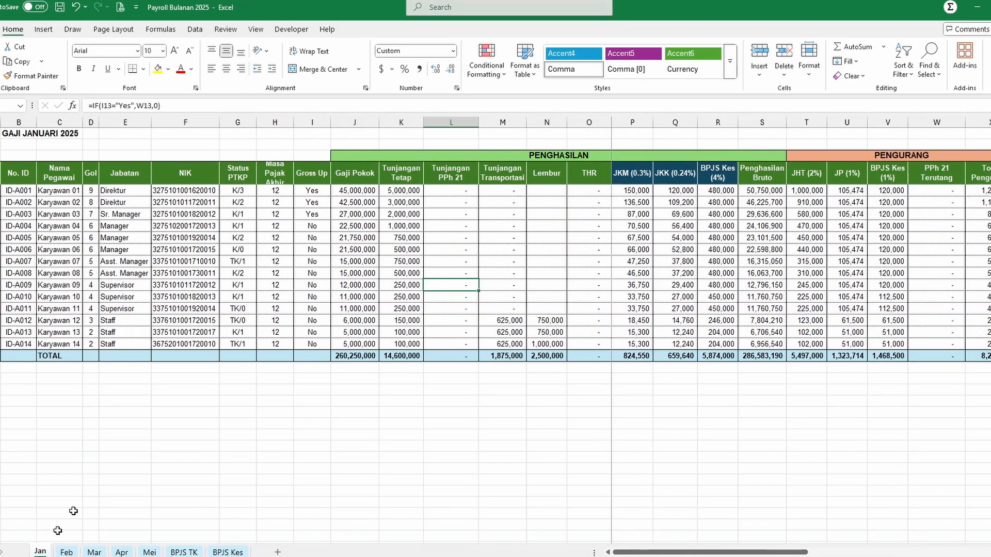
left_click(271, 286)
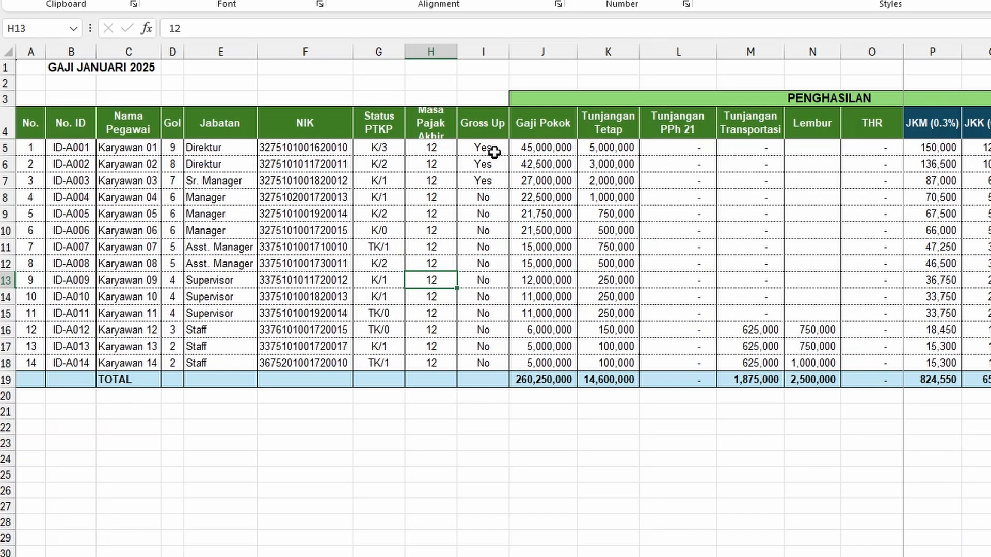
left_click(511, 147)
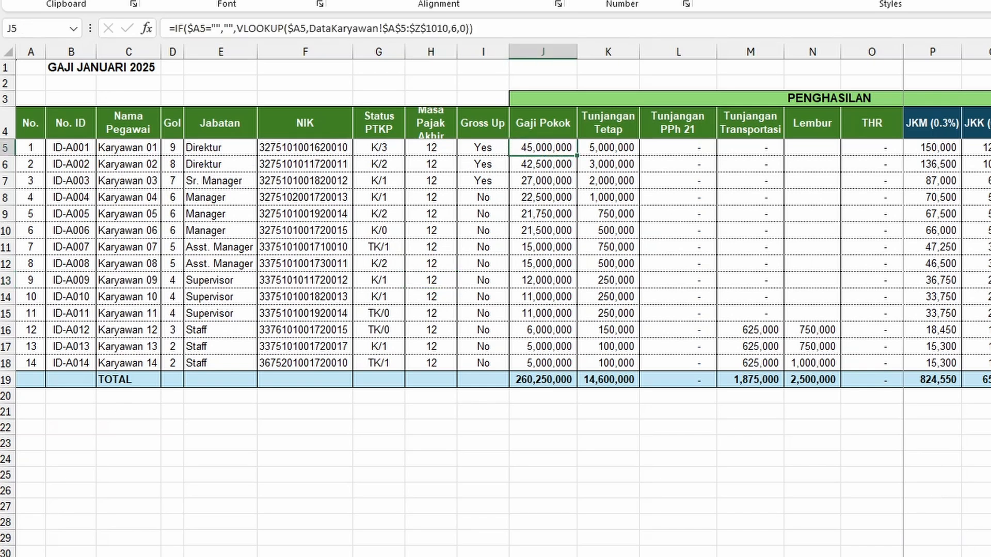
left_click(655, 215)
left_click(547, 148)
left_click(548, 125)
left_click(619, 123)
left_click(690, 129)
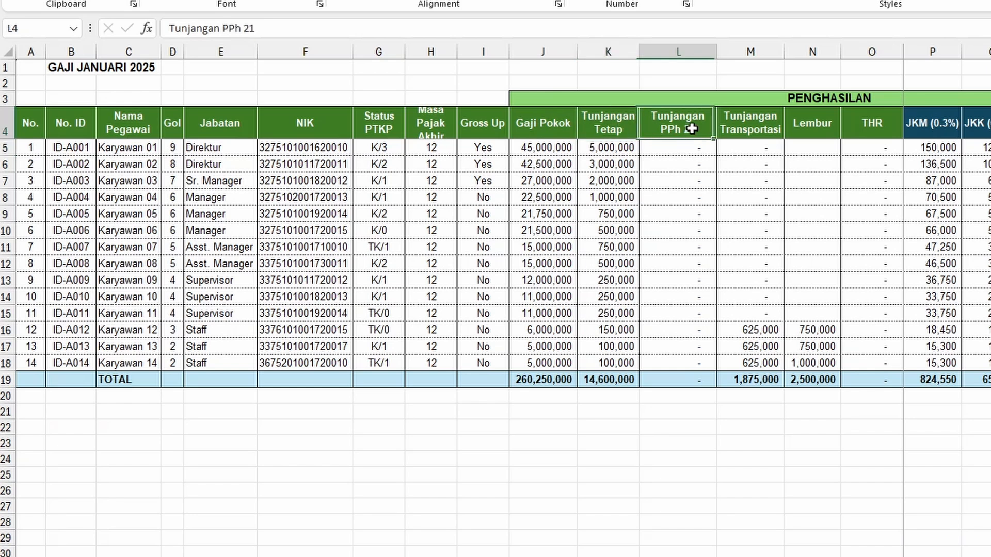
left_click(746, 131)
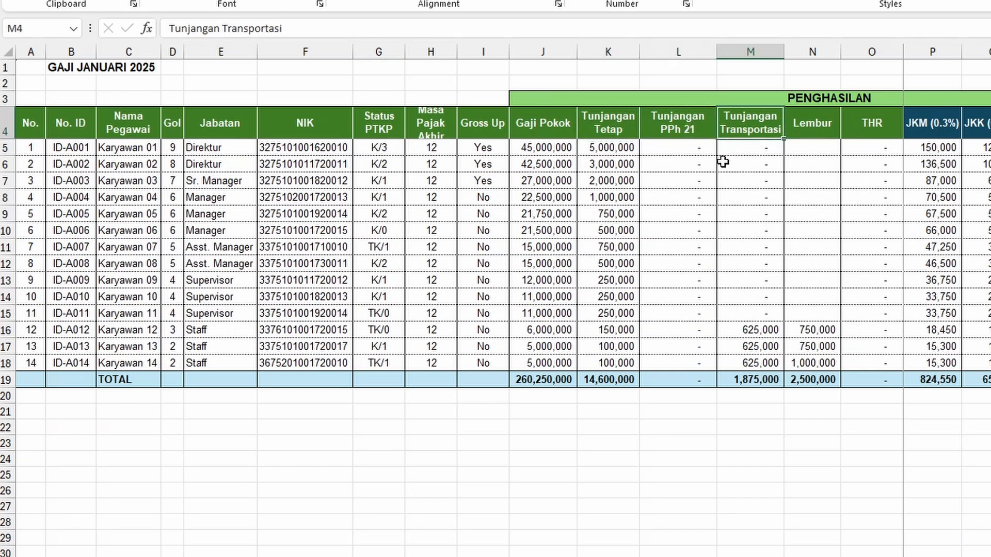
left_click(809, 132)
left_click(874, 126)
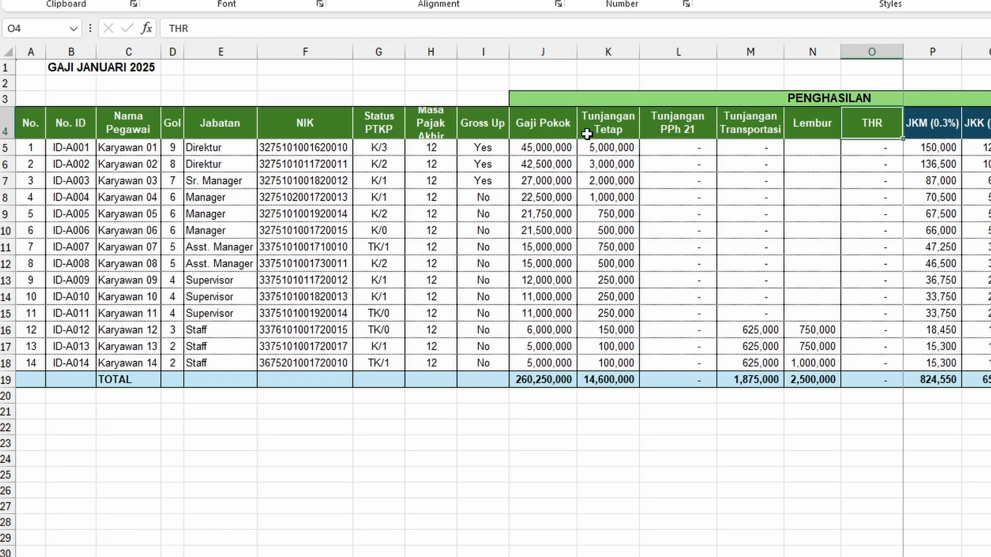
Examine the January payroll columns from Gaji Pokok across to the tax recap block running from Gaji to Iuran Pensiun / JHT/ THT.
left_click(553, 134)
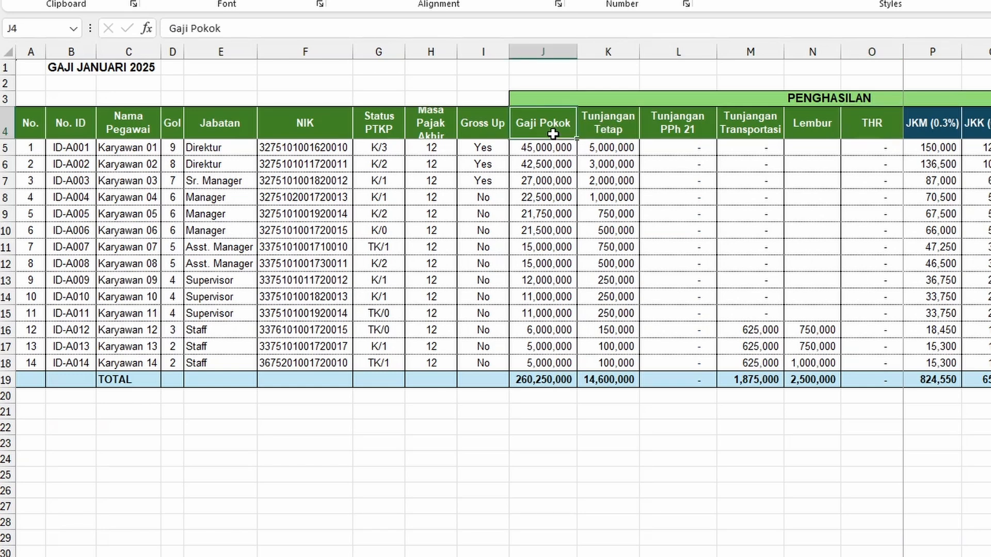
key("Right")
key("Right")
key("Right")
key("Right")
key("Right")
key("Right")
key("Right")
key("Right")
key("Right")
key("Right")
key("Right")
key("Right")
key("Right")
key("Right")
key("Right")
key("Right")
key("Right")
key("Right")
key("Right")
key("Right")
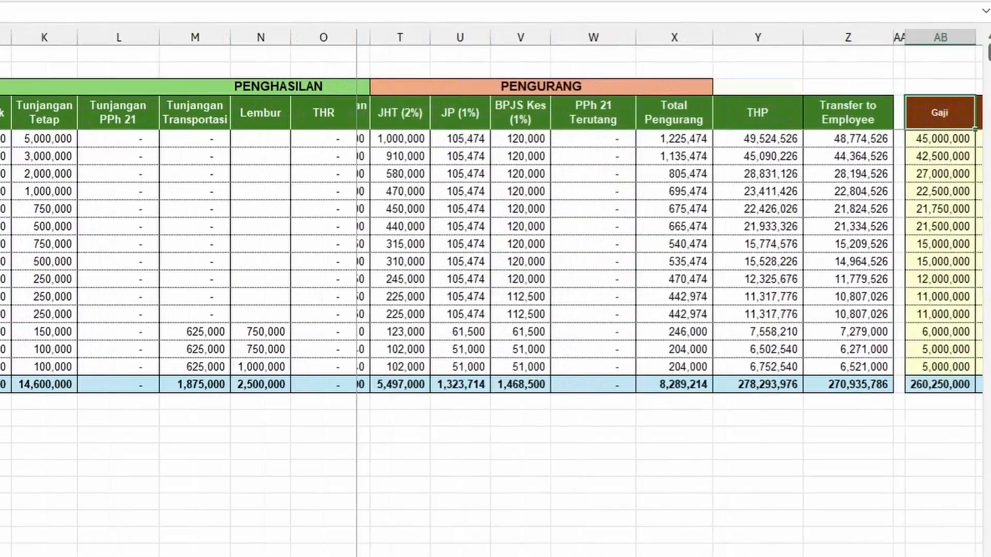
key("Right")
key("Right")
key("Right")
key("Right")
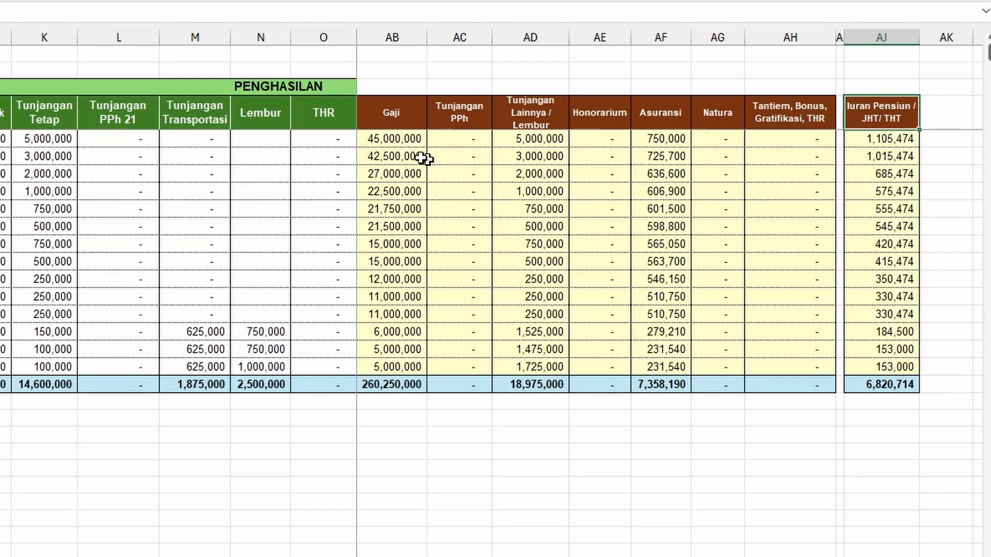
left_click(396, 139)
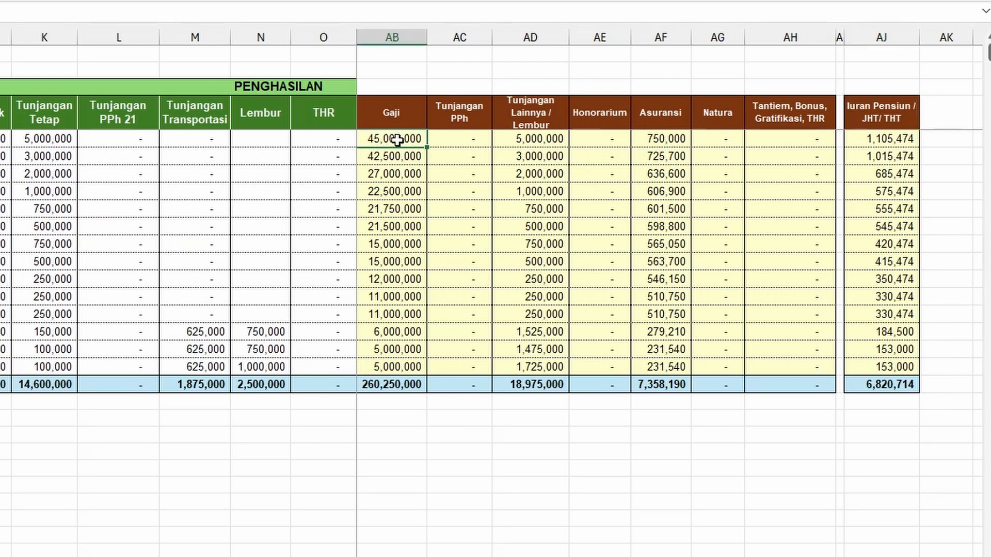
key("ctrl+Page_Down")
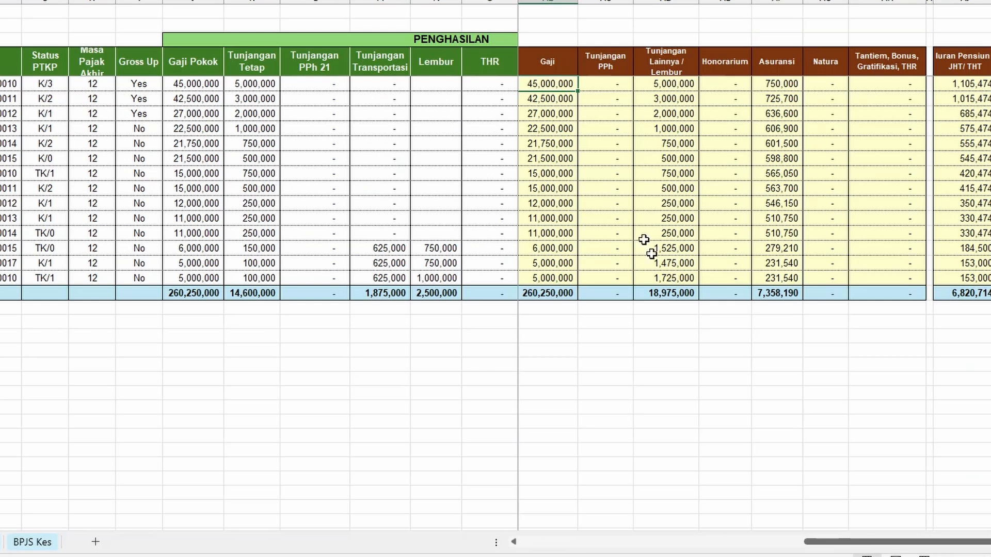
Return to the January income columns and compare the Gross Up entries marked Yes with the first Tunjangan PPh 21 cell.
left_click_drag(831, 546, 549, 543)
left_click(328, 81)
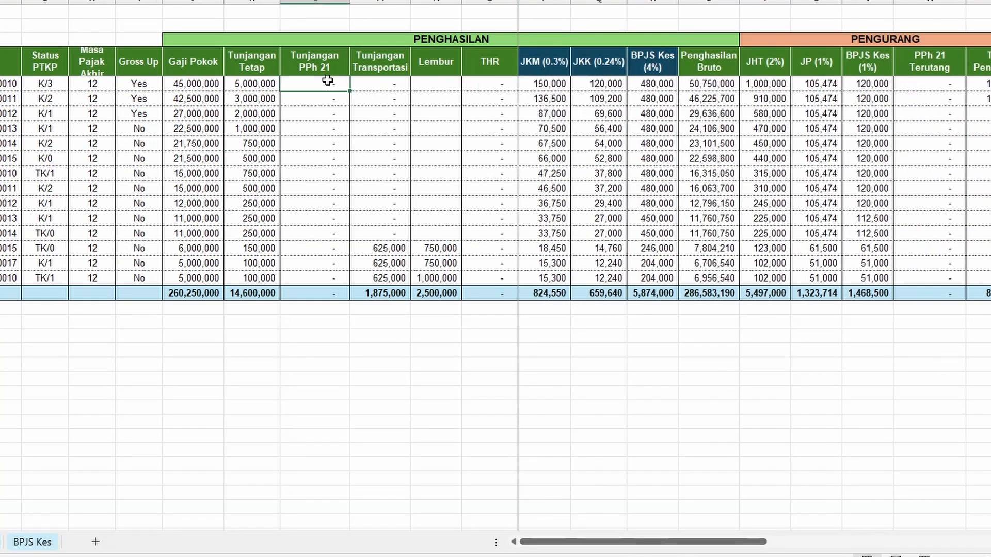
left_click_drag(143, 90, 144, 111)
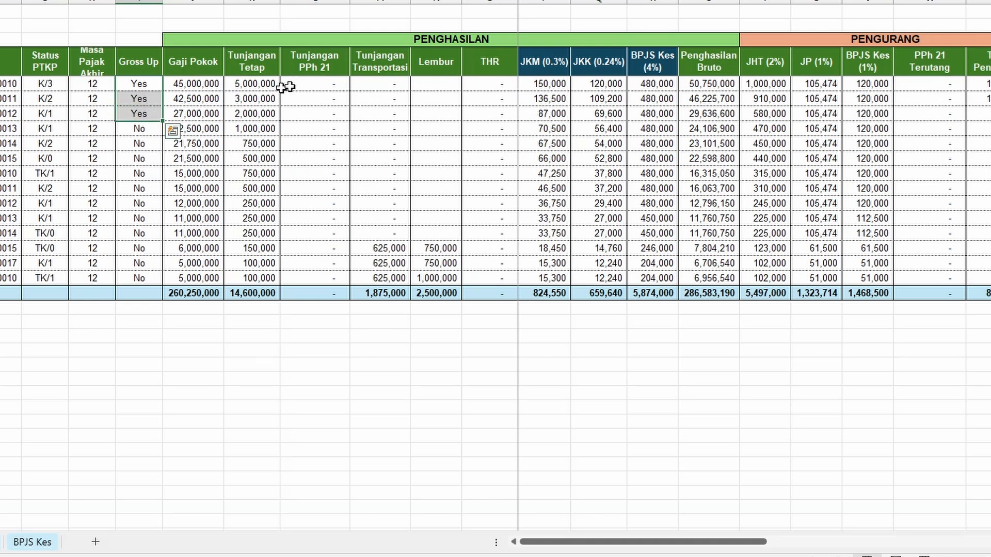
left_click(328, 82)
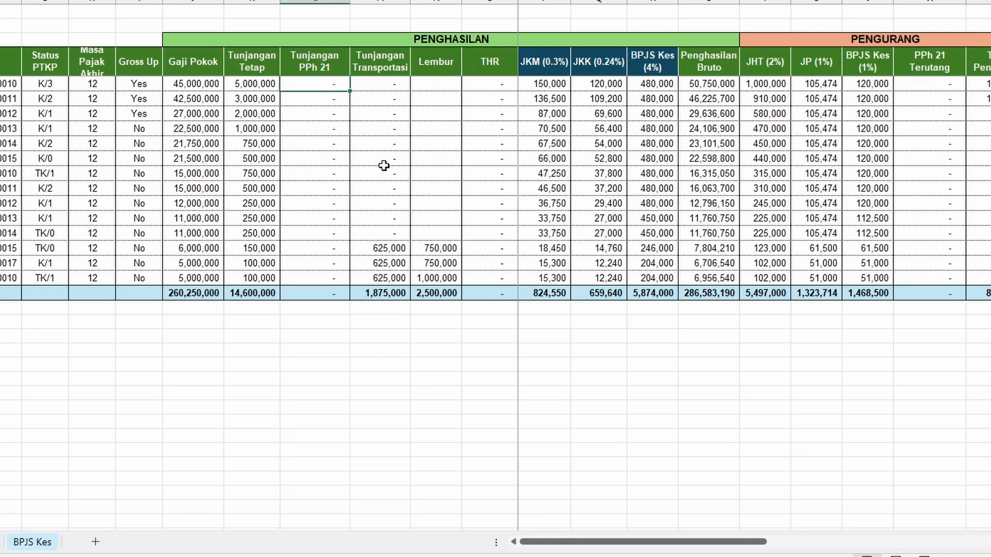
Inspect the formula in the first employee's Tunjangan PPh 21 cell and leave it as is.
key("F2")
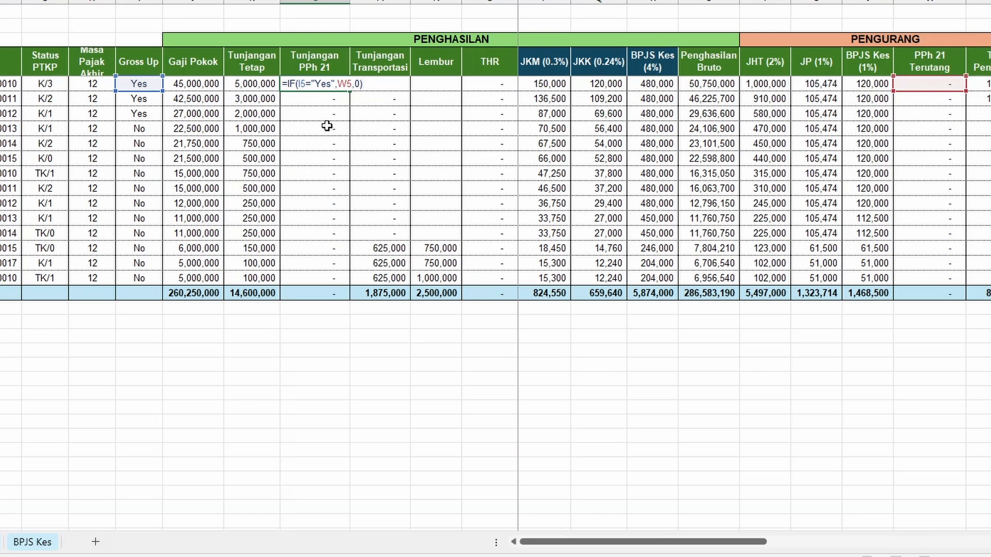
key("ctrl+Return")
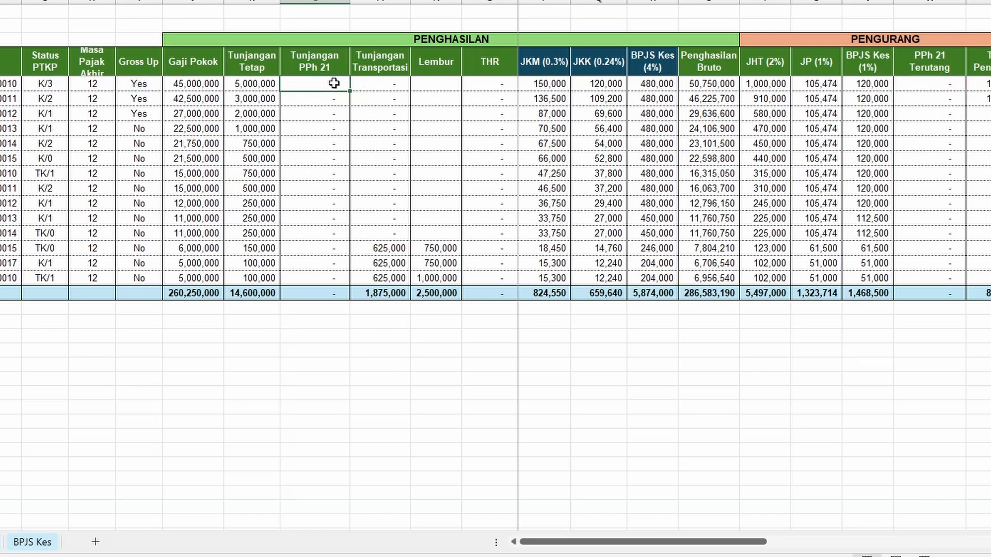
Copy the 14 employees' January Gaji amounts from the payroll tax recap and paste them as values into the PPh 21 TER workbook's Jan Gaji column.
scroll(334, 83, "right", 6)
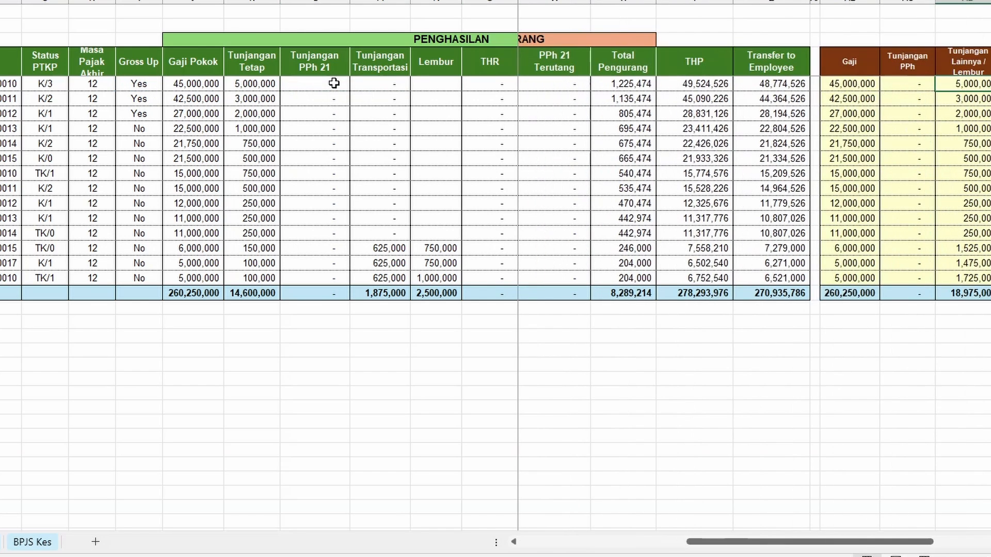
scroll(334, 83, "right", 2)
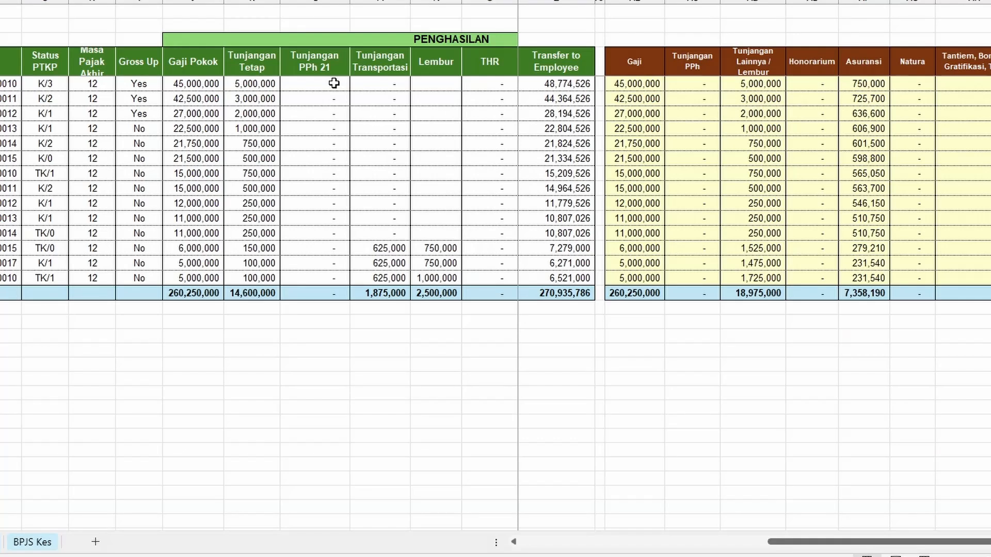
left_click(667, 103)
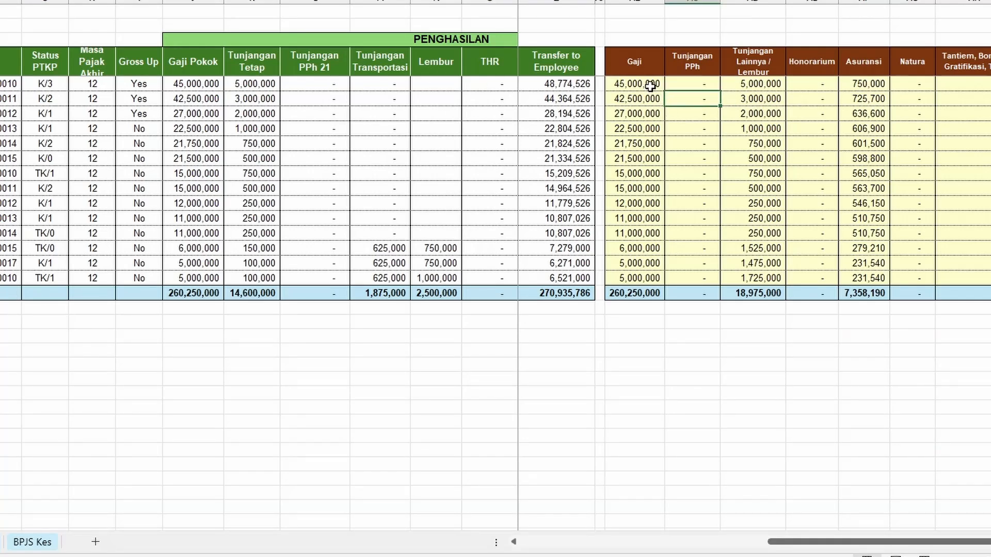
left_click_drag(651, 86, 651, 279)
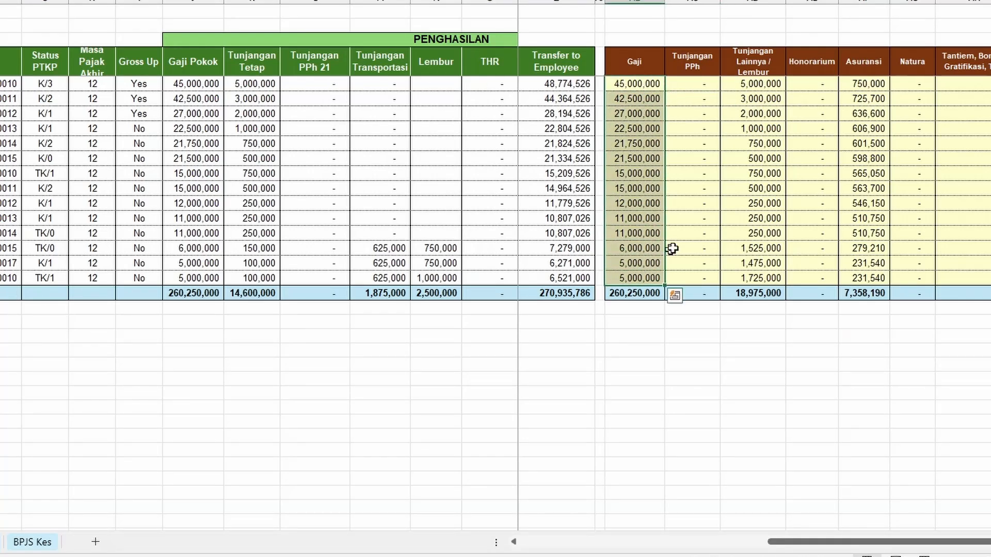
key("ctrl+c")
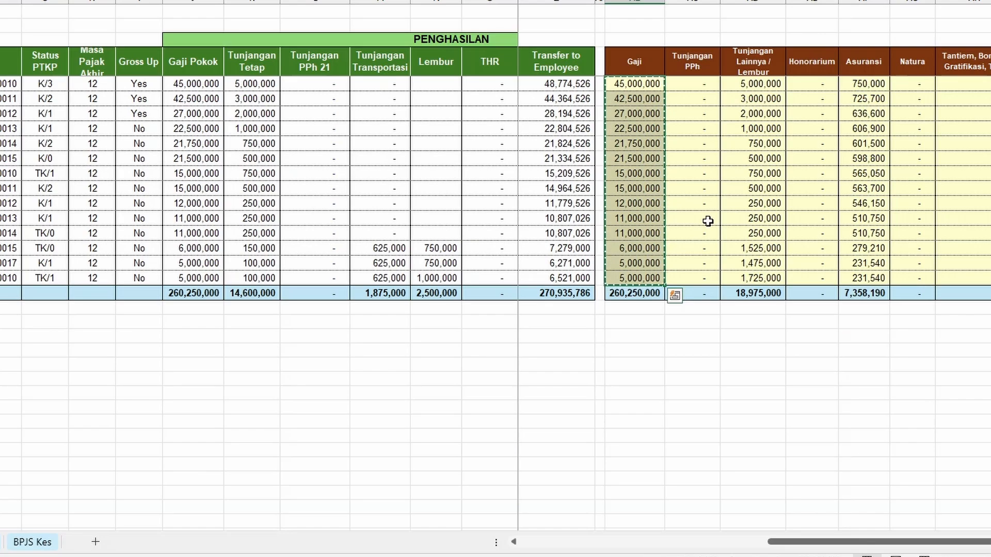
key("alt+Tab")
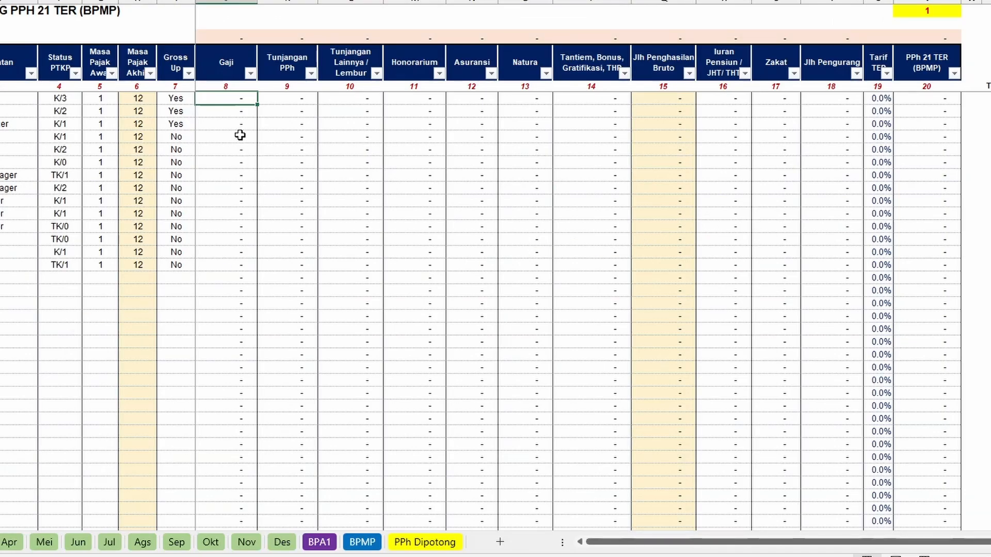
right_click(234, 103)
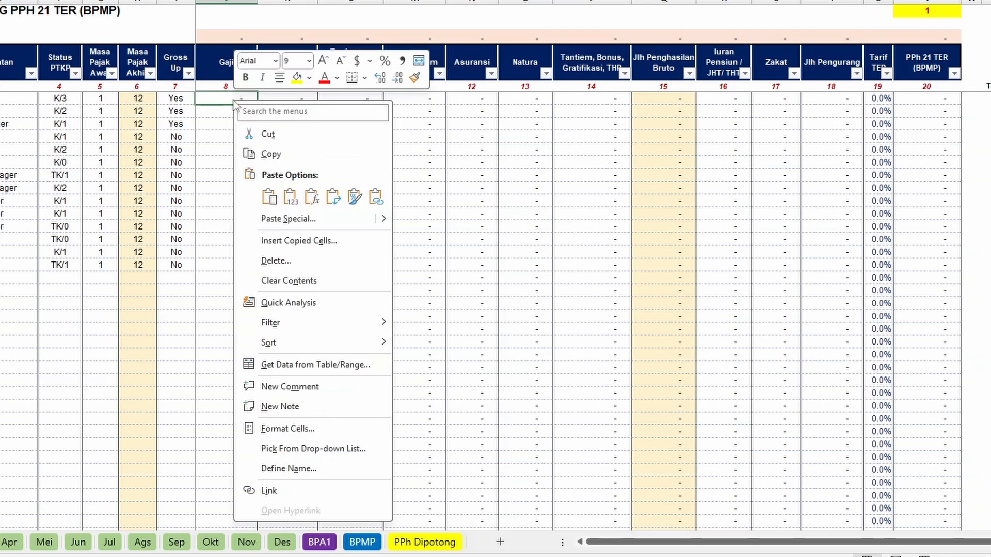
left_click(297, 205)
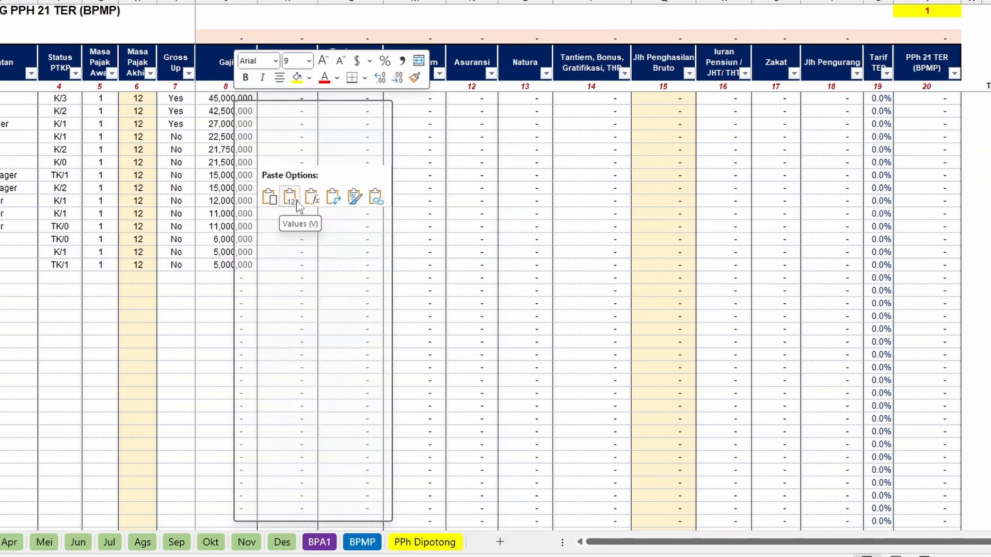
left_click(297, 203)
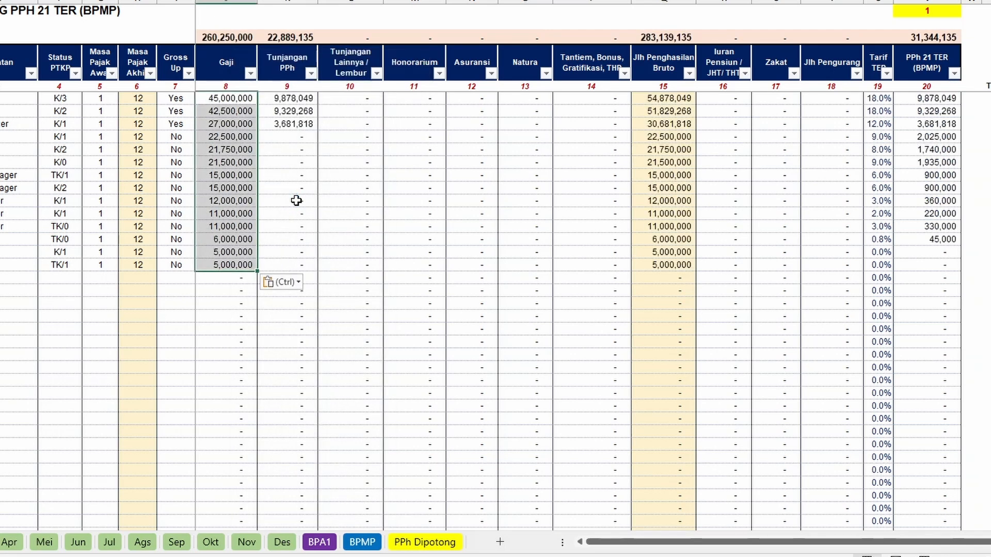
left_click(288, 99)
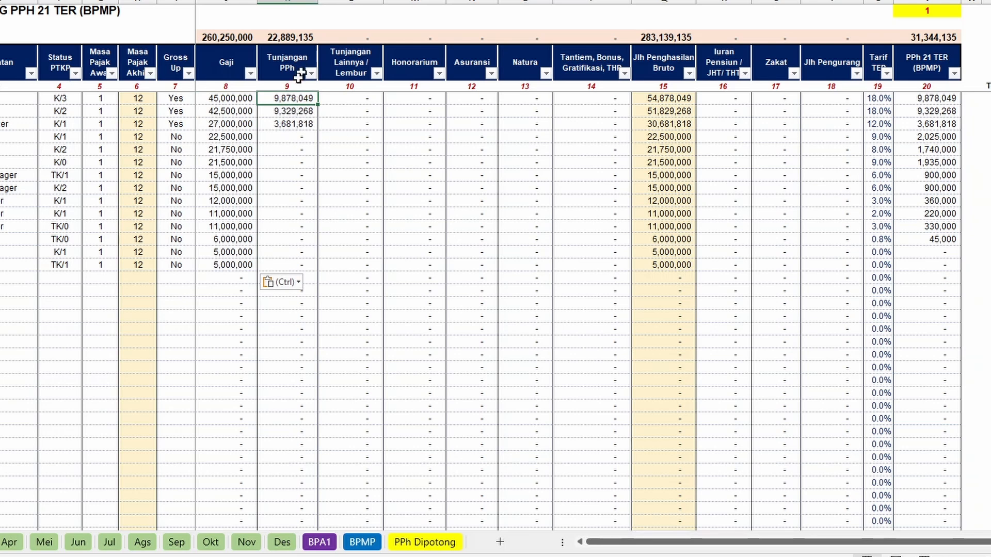
left_click(924, 100)
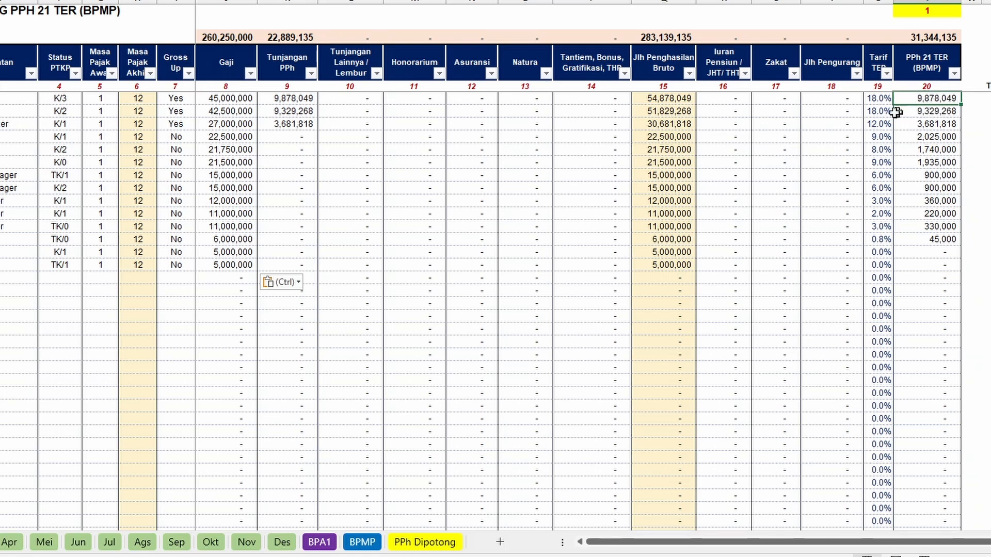
Copy the January recap columns from Tunjangan Lainnya / Lembur through Tantiem, Bonus, Gratifikasi, THR and paste them as values into the matching Jan columns.
key("alt+Tab")
left_click(831, 139)
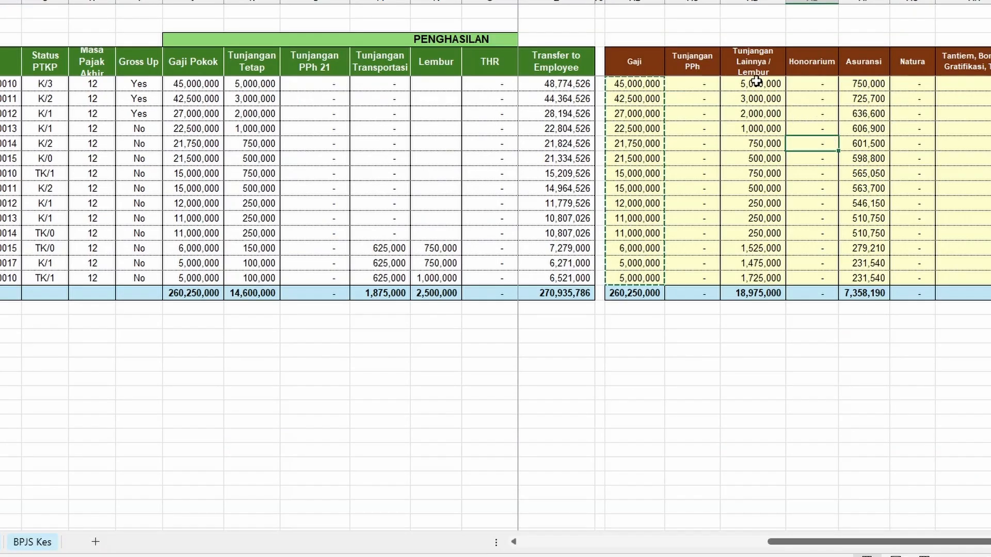
left_click_drag(758, 83, 943, 276)
key("ctrl+c")
key("alt+Tab")
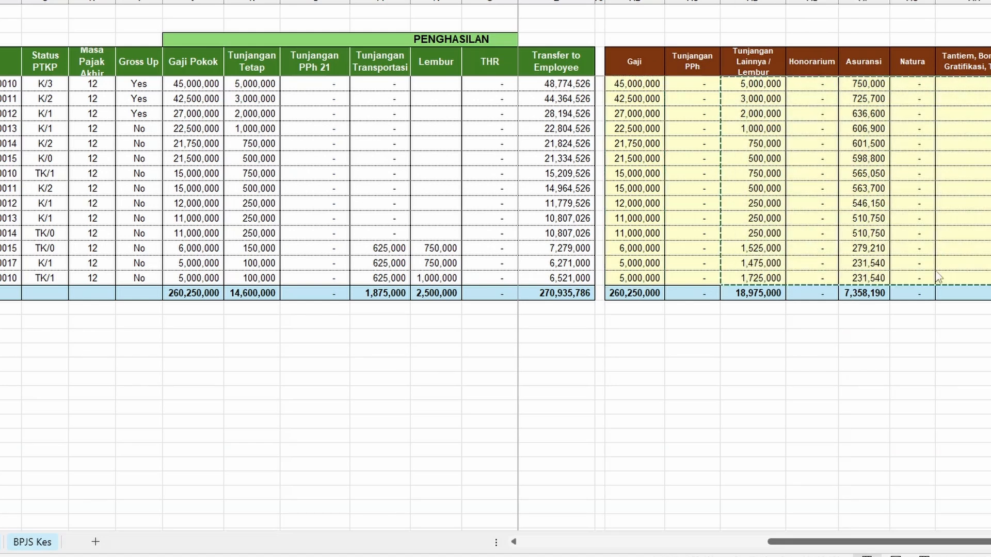
left_click(356, 98)
right_click(357, 99)
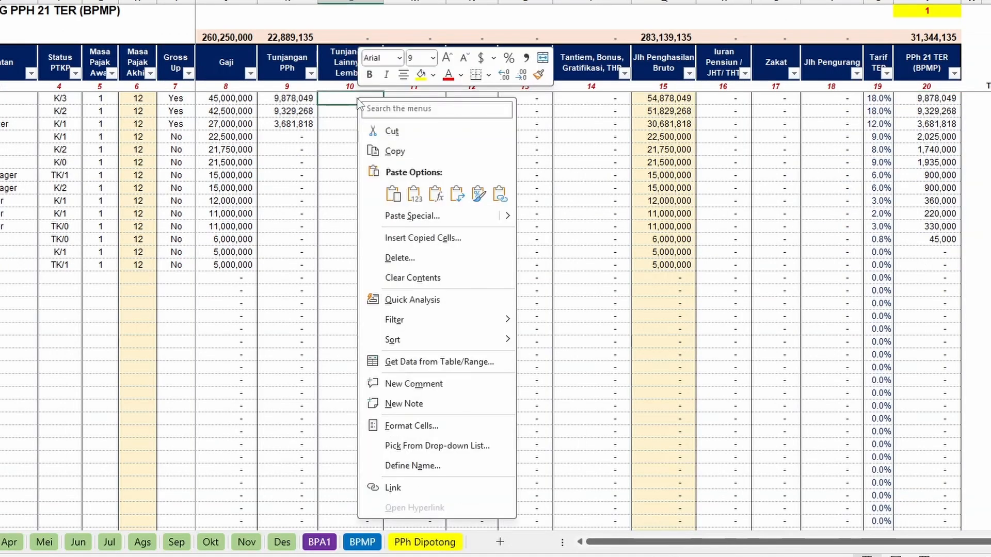
left_click(413, 194)
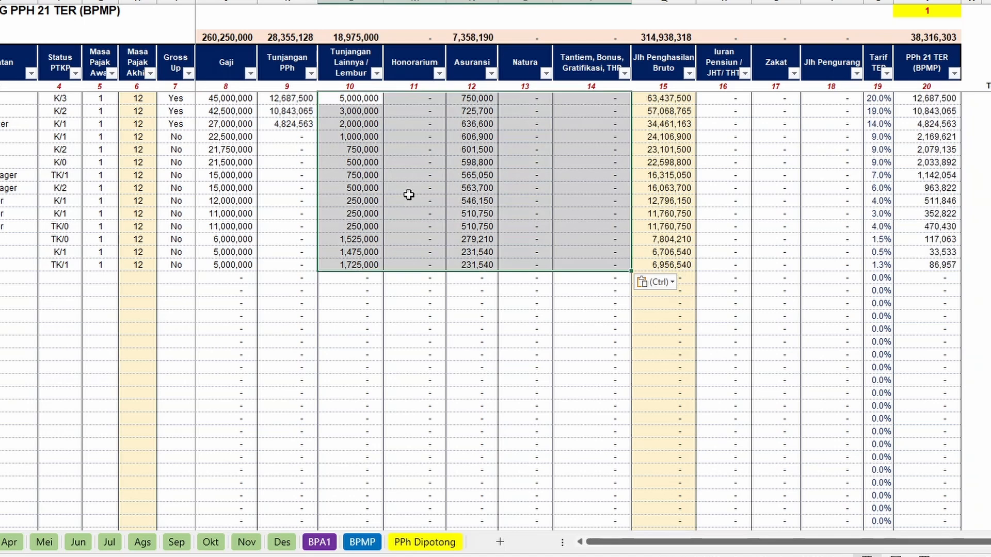
left_click(445, 158)
Copy the January Iuran Pensiun / JHT/ THT amounts from the payroll recap and paste them as values into the matching Jan column.
left_click(737, 106)
key("alt+Tab")
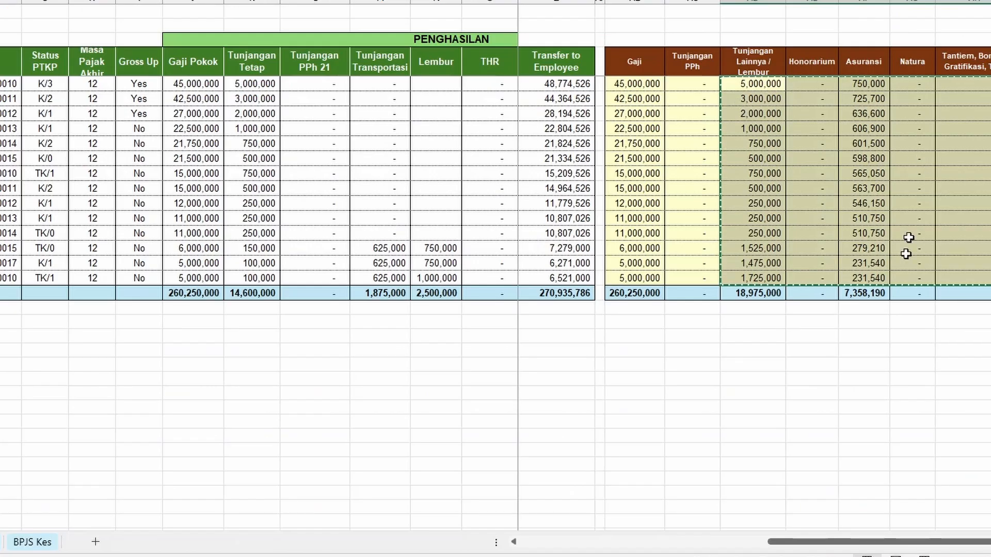
scroll(908, 237, "right", 3)
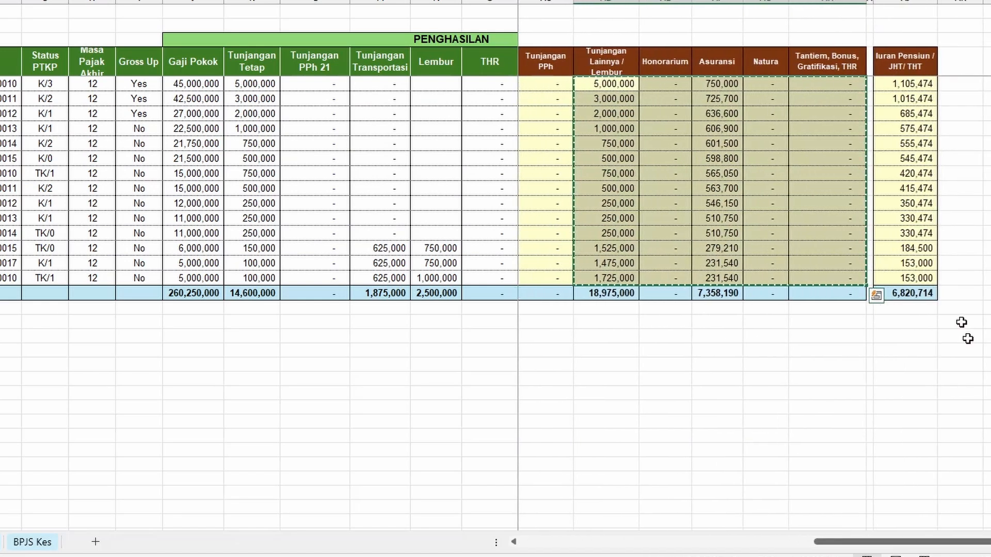
left_click_drag(911, 84, 922, 279)
key("ctrl+c")
key("alt+Tab")
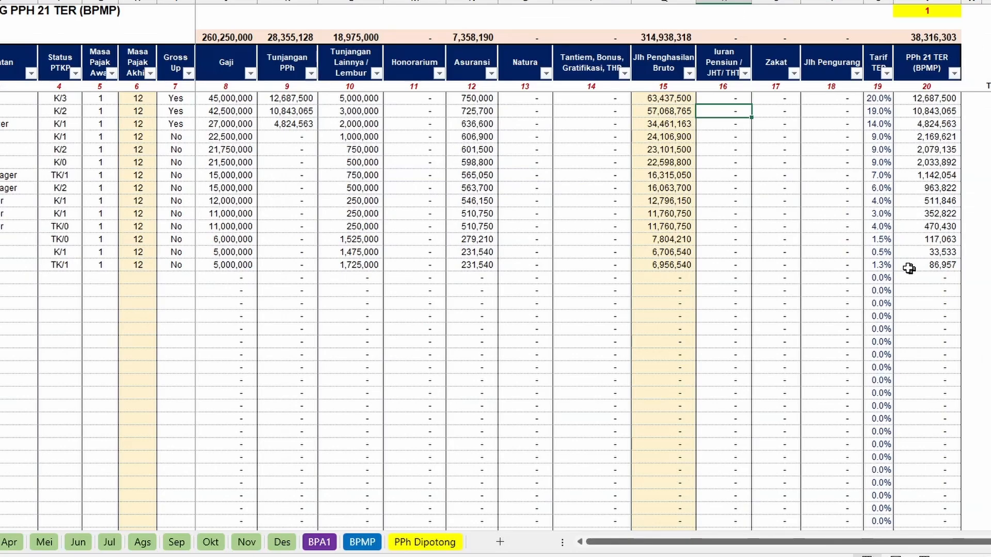
left_click(724, 98)
right_click(724, 98)
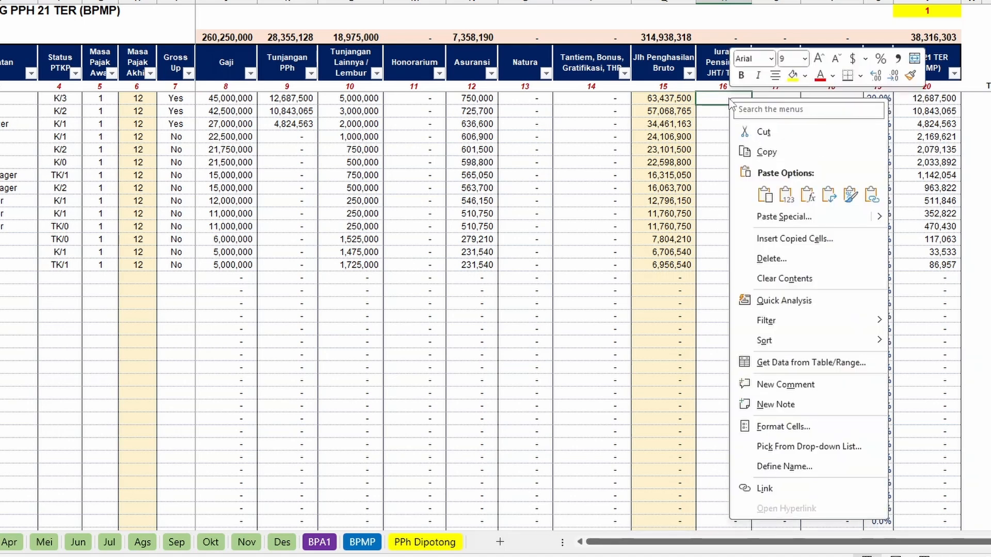
left_click(782, 193)
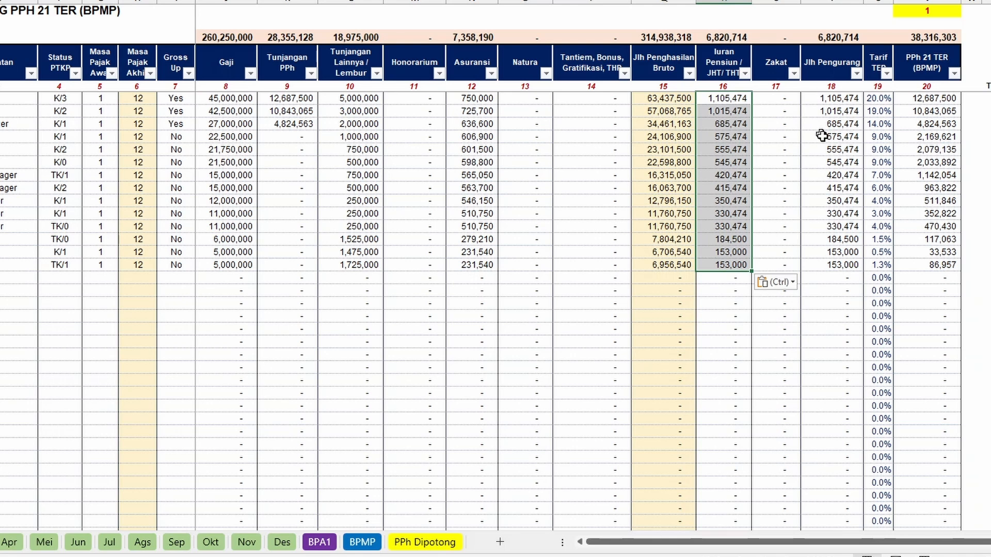
Compare the employees' Tunjangan PPh and Jlh Penghasilan Bruto with the PPh 21 TER (BPMP) amounts on the Jan sheet.
left_click(935, 100)
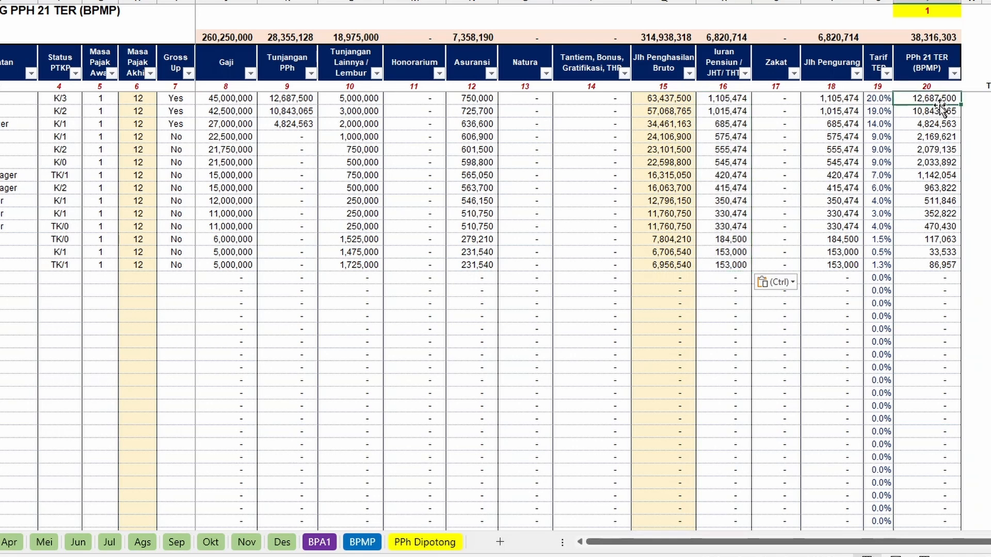
left_click(290, 98)
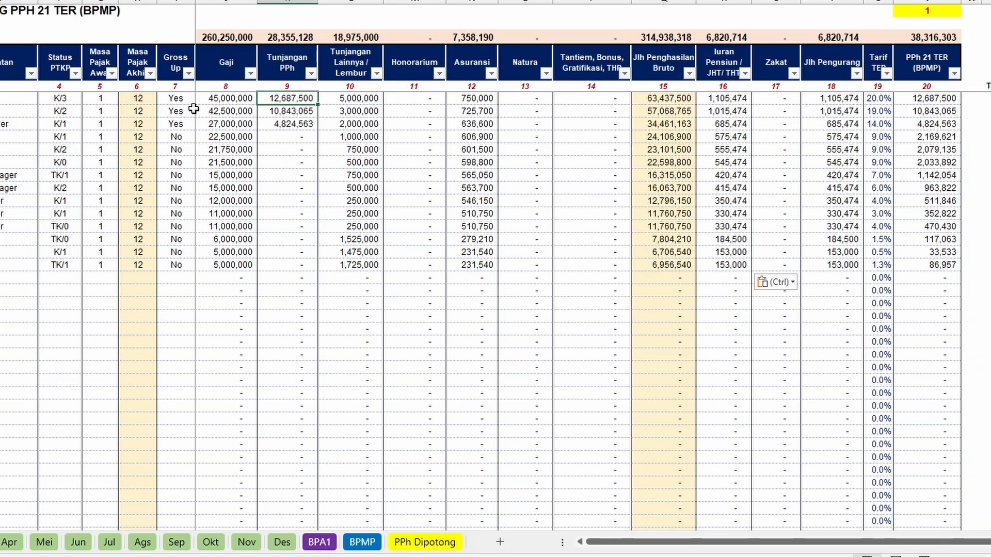
left_click(676, 101)
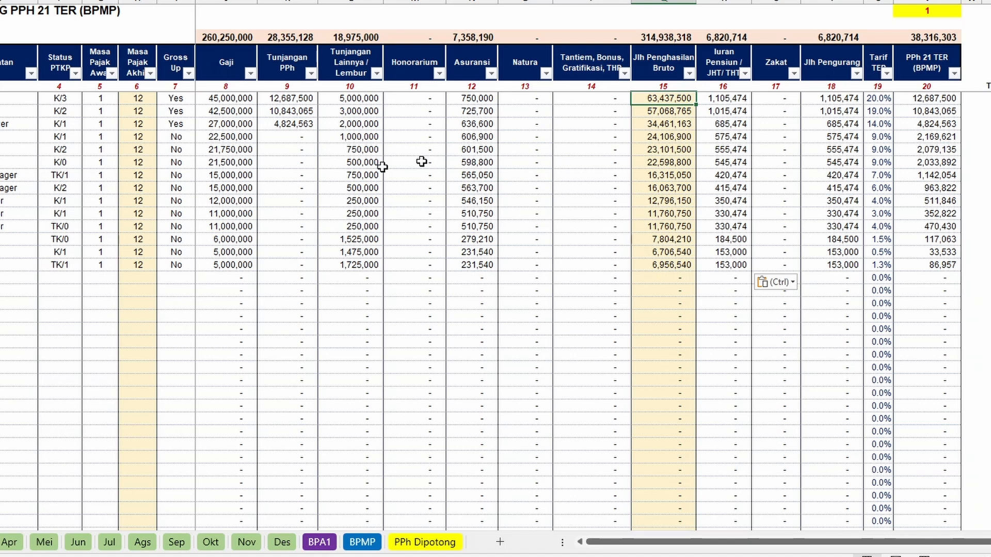
left_click(666, 202)
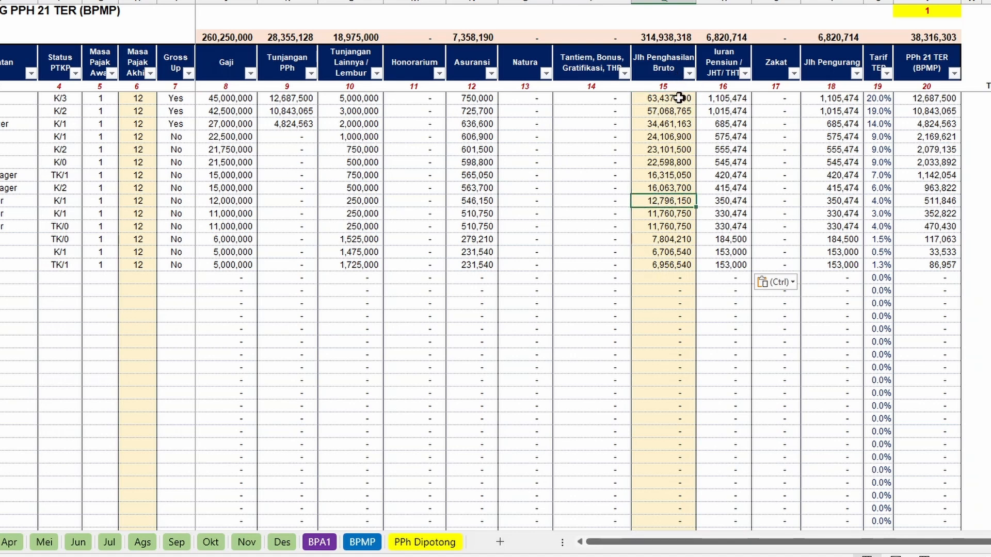
left_click_drag(676, 98, 677, 267)
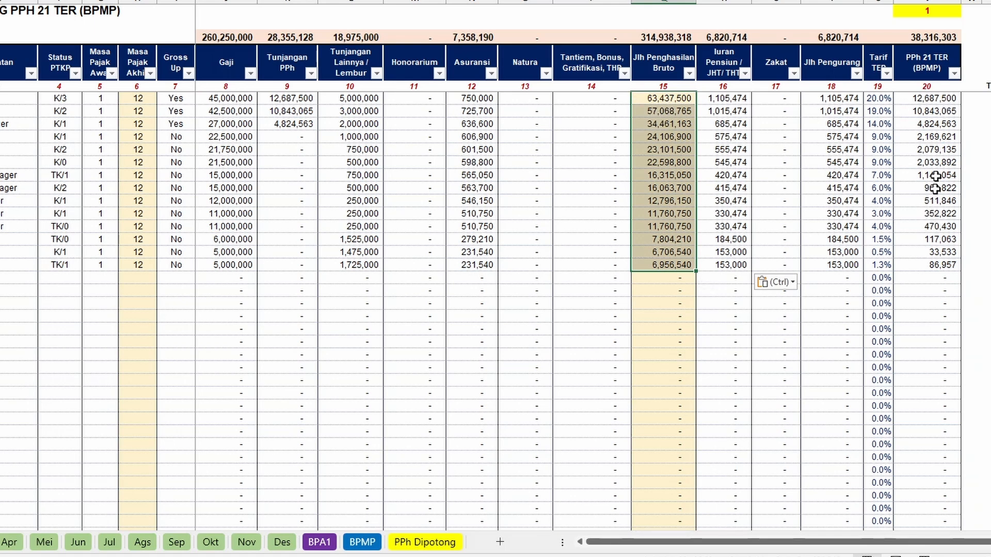
left_click(935, 99)
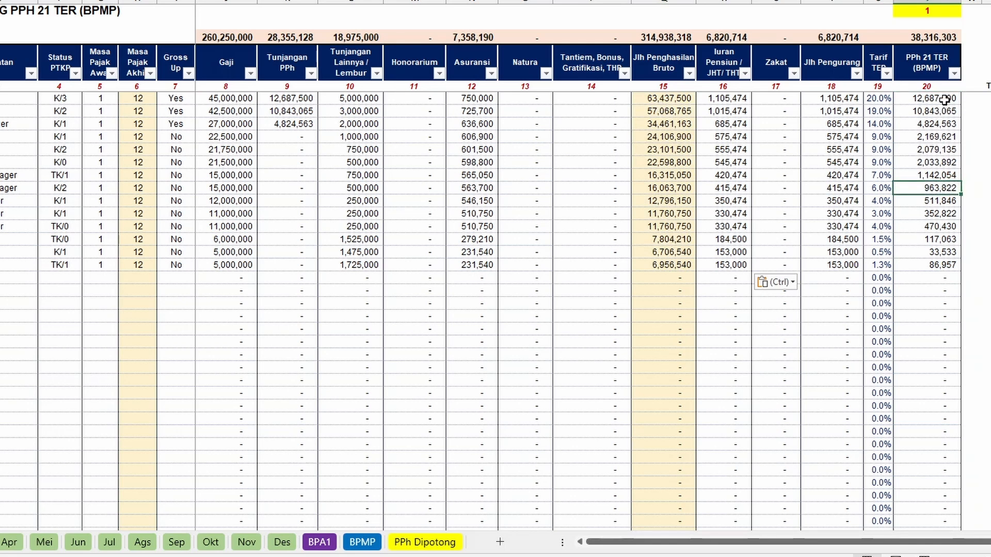
left_click_drag(946, 98, 929, 254)
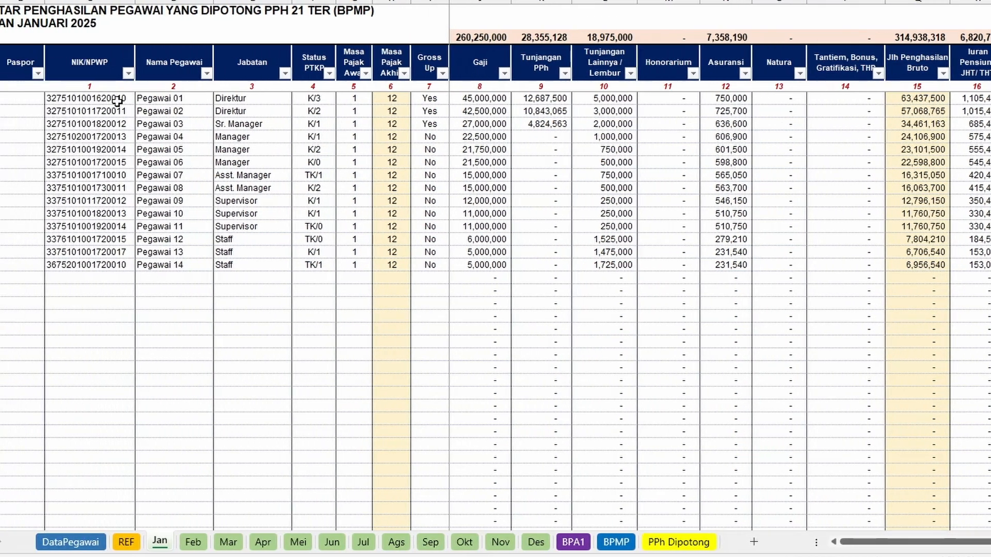
Review the 14 employees' NIK/NPWP entries and the first Tunjangan PPh cell on the Jan sheet.
left_click_drag(64, 98, 58, 267)
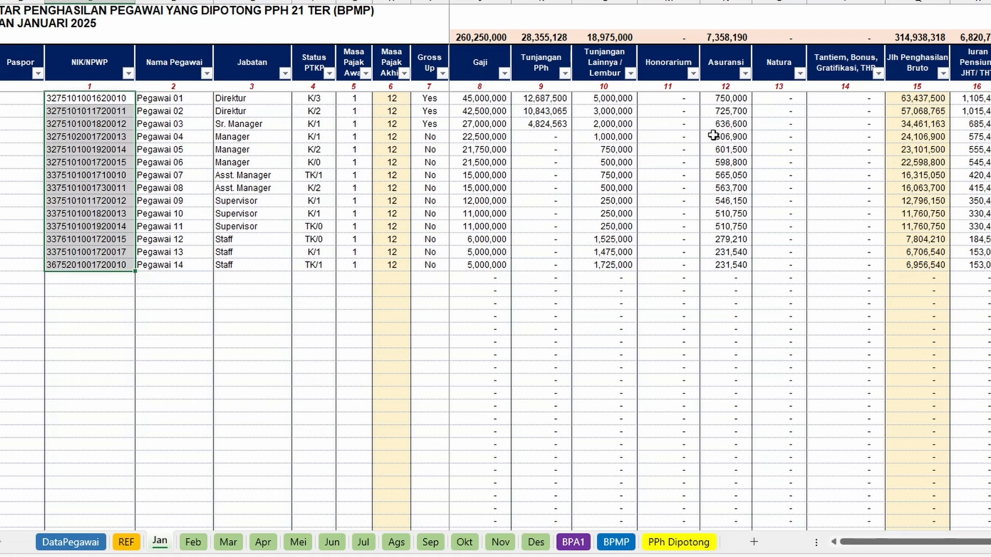
left_click(813, 111)
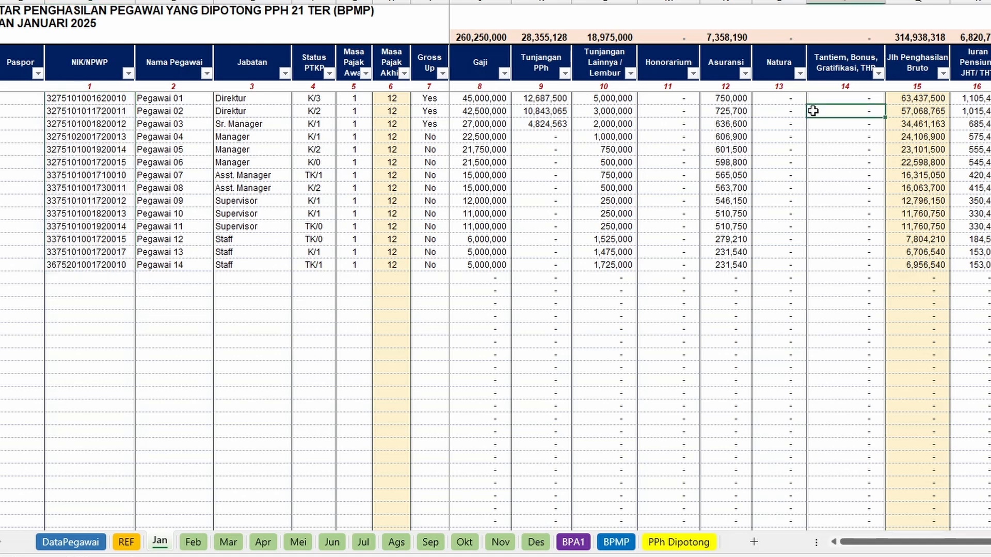
left_click(540, 100)
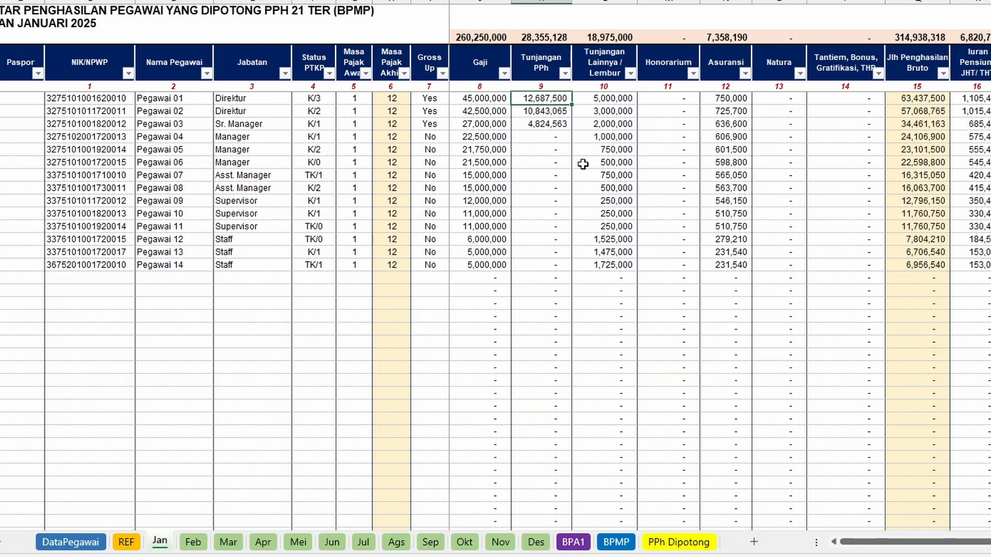
Open the Feb sheet in the PPh 21 TER workbook with the first Gaji cell selected, and the Feb sheet in the payroll workbook.
left_click(194, 542)
left_click(500, 97)
key("alt+Tab")
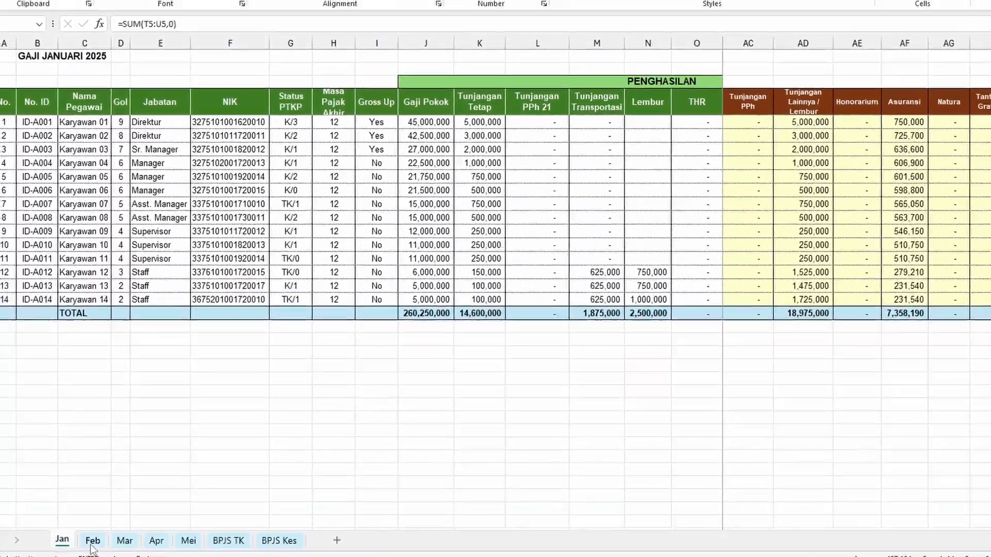
left_click(84, 545)
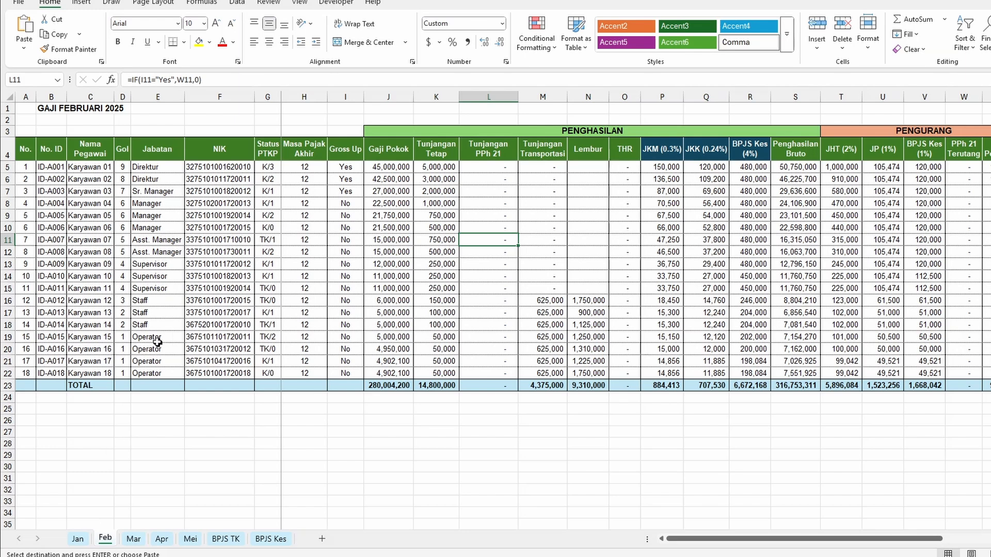
Examine the source formulas of the Gaji and Tunjangan PPh columns in the February payroll recap.
left_click(425, 166)
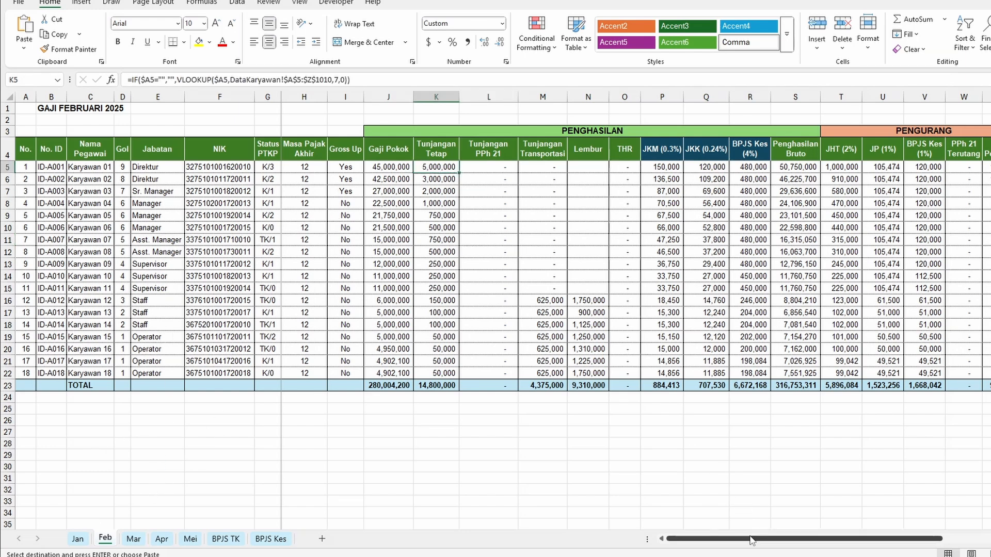
left_click_drag(751, 538, 840, 524)
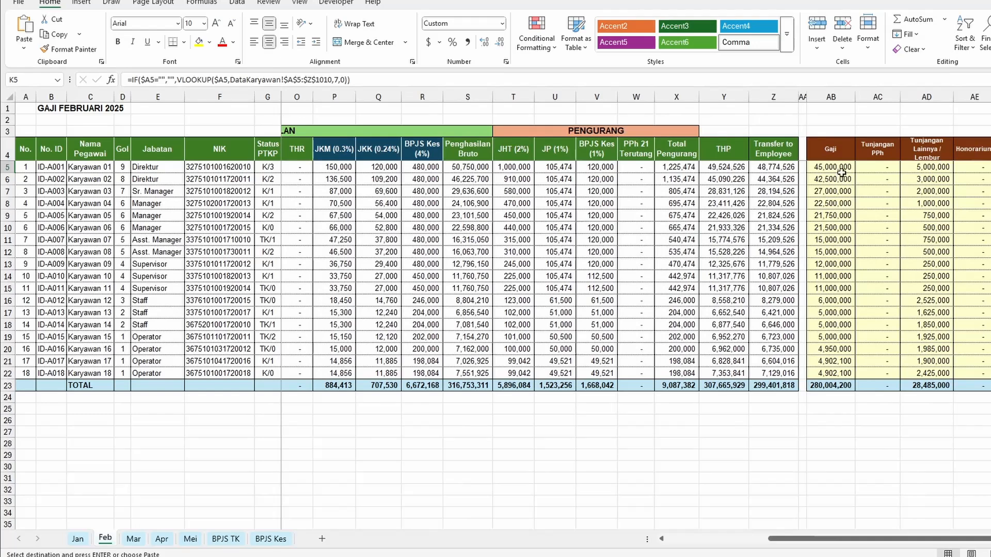
left_click(841, 172)
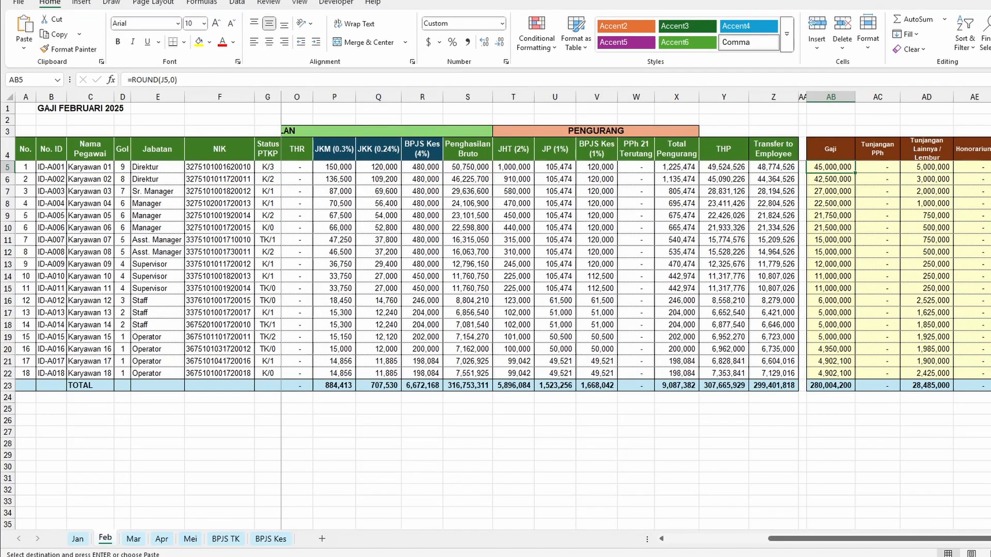
left_click(207, 81)
left_click_drag(836, 532, 734, 532)
key("Escape")
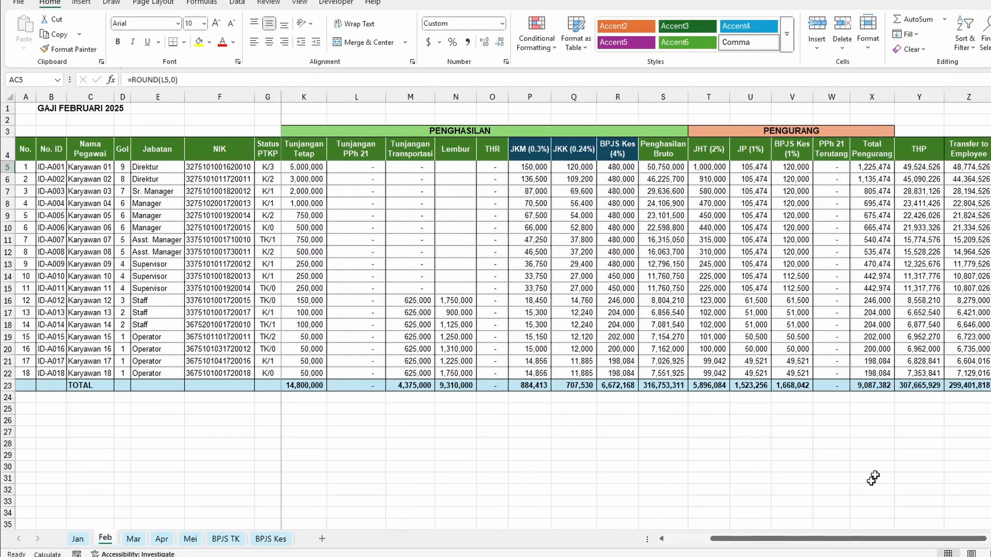
left_click_drag(861, 540, 934, 527)
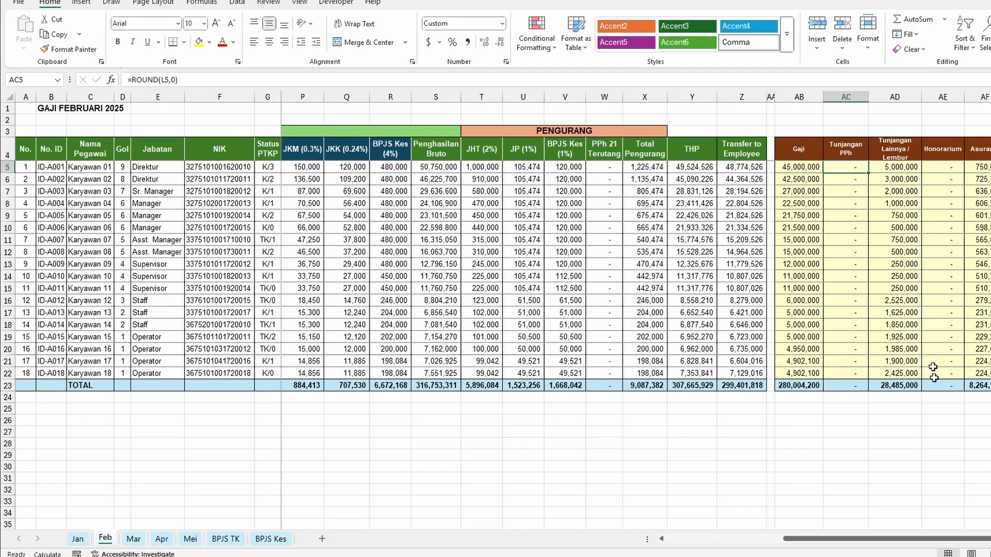
Trace the pay columns summed by the first Tunjangan Lainnya / Lembur formula in the February recap.
left_click(895, 169)
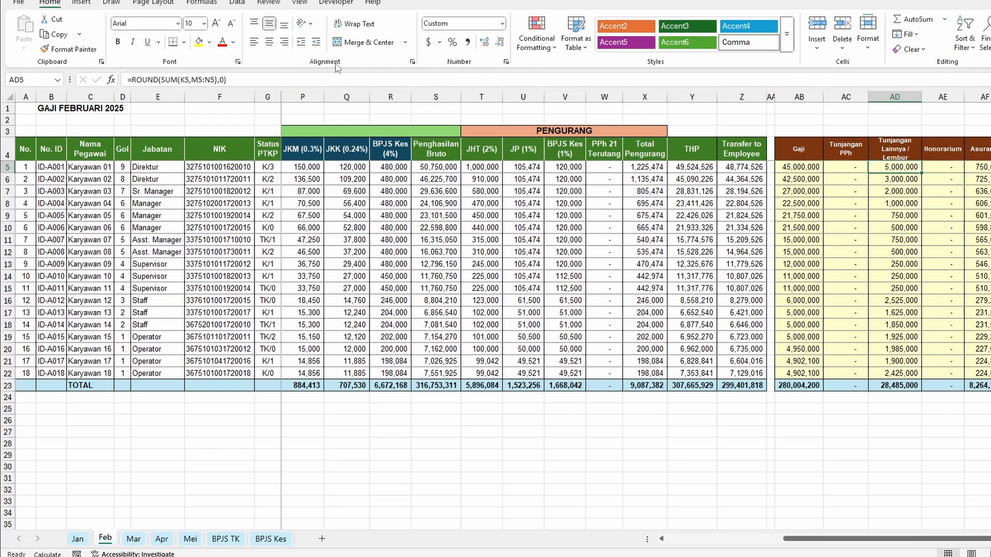
key("F2")
left_click_drag(799, 545, 682, 546)
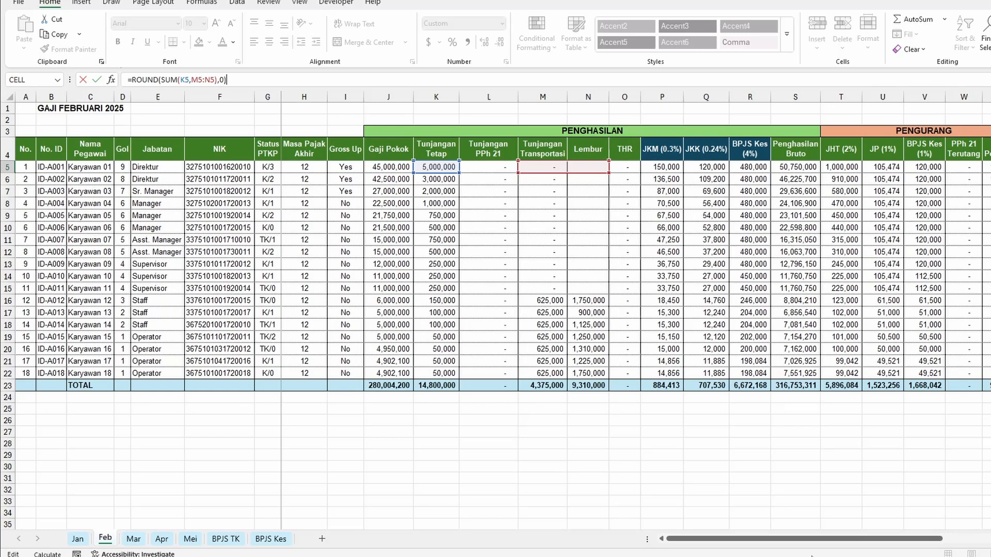
left_click_drag(826, 540, 969, 512)
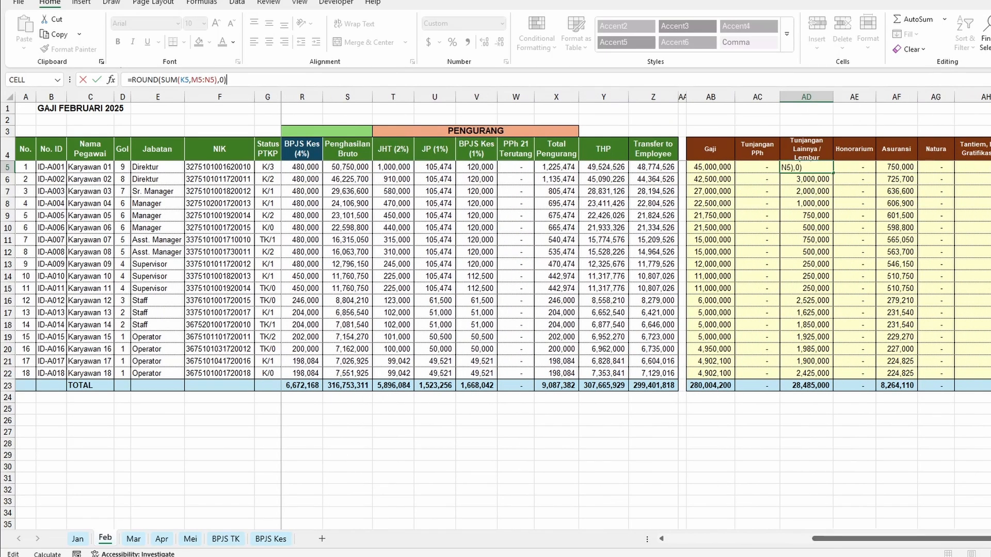
key("ctrl+Return")
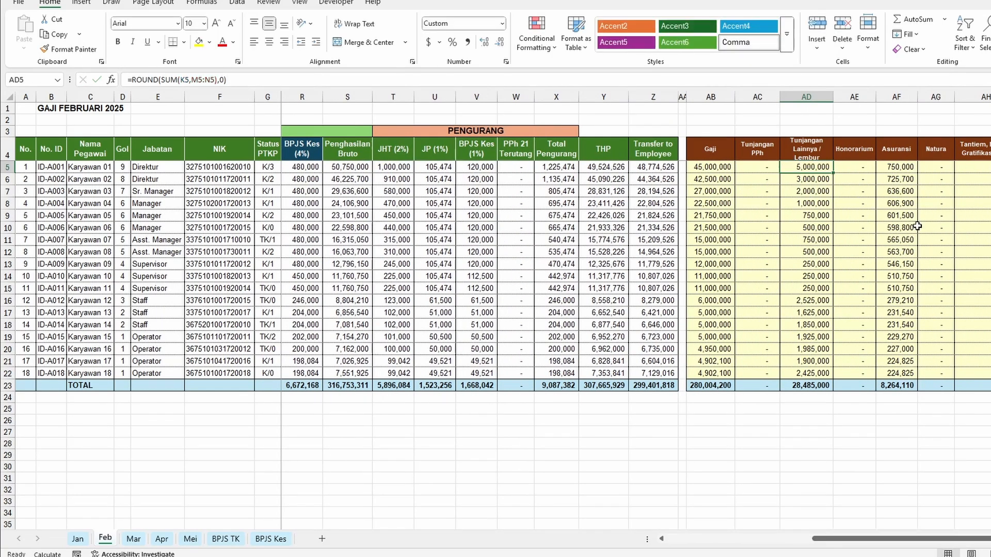
Trace the columns feeding the first Asuransi formula and check the Natura and Tantiem, Bonus, Gratifikasi, THR cells in the February recap.
left_click(907, 167)
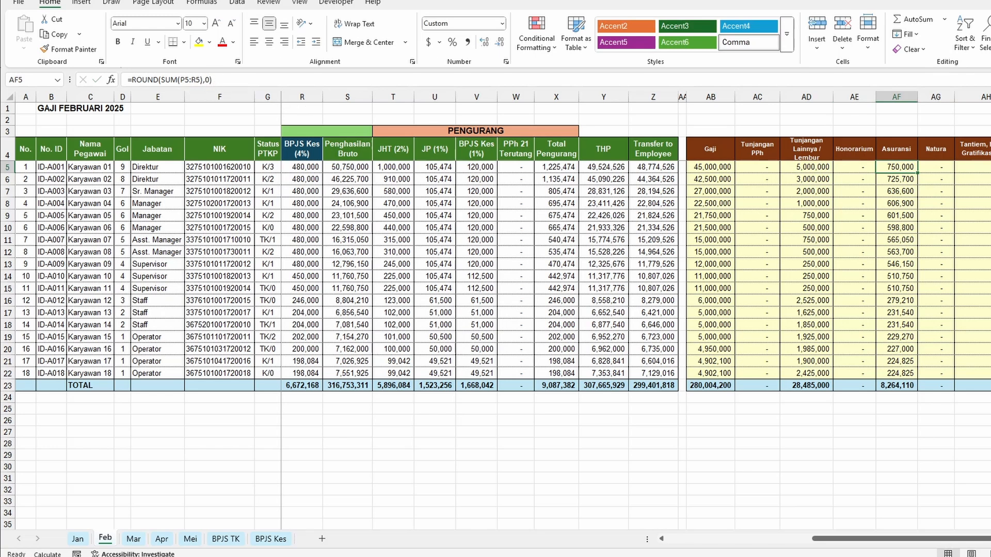
key("F2")
left_click_drag(867, 539, 741, 513)
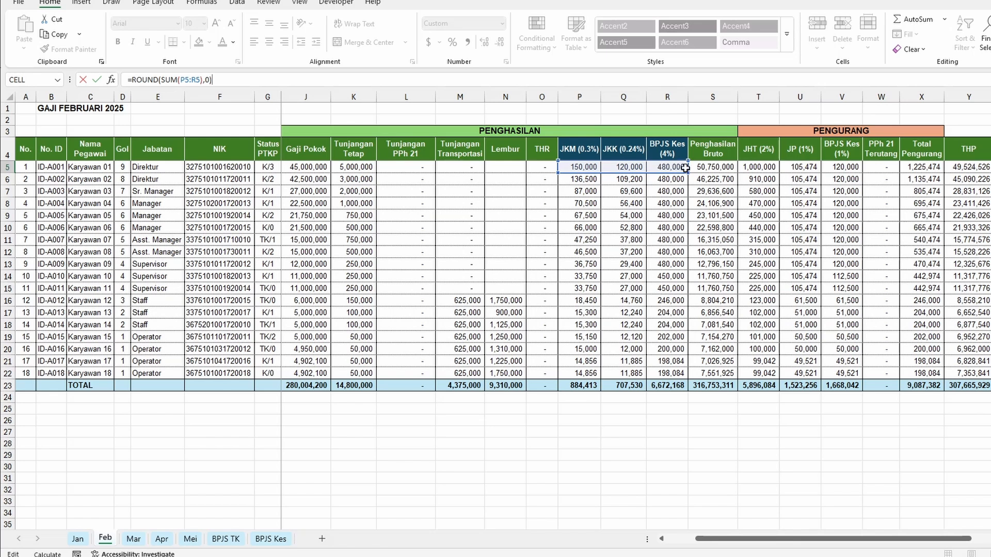
key("ctrl+Return")
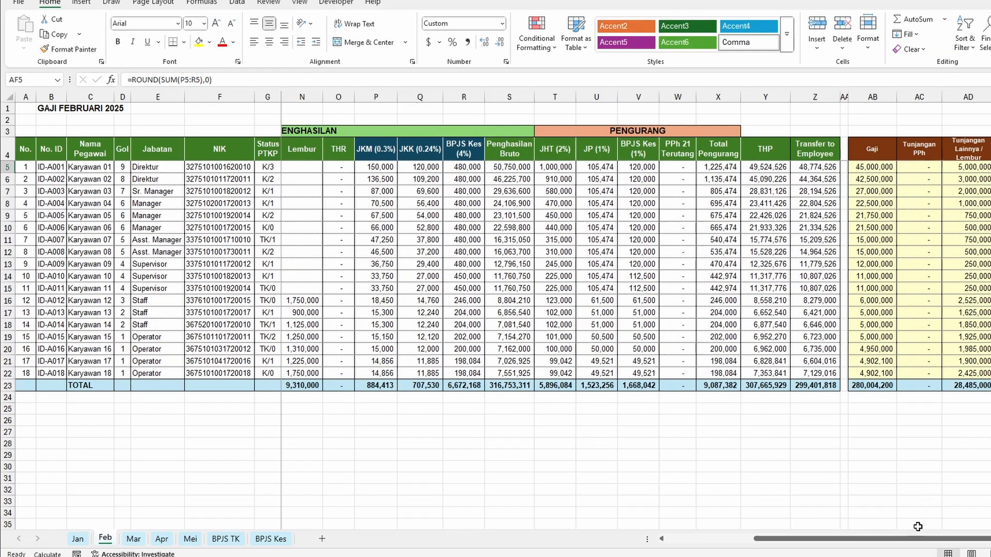
scroll(921, 546, "right", 2)
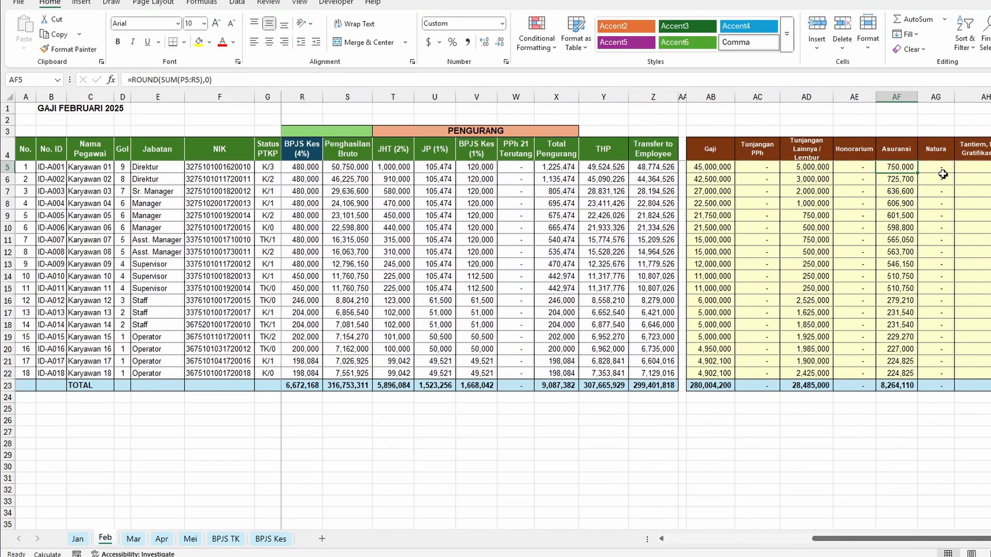
left_click(939, 170)
left_click(980, 168)
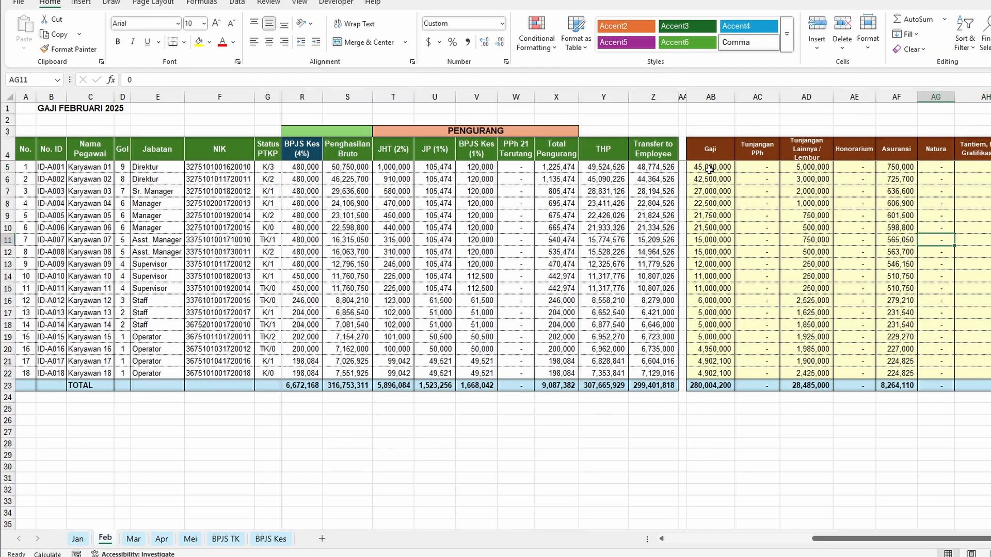
Copy the February recap's Gaji amounts for all 18 employees and paste them as values into the Feb sheet's Gaji column.
left_click_drag(709, 170, 703, 371)
key("ctrl+c")
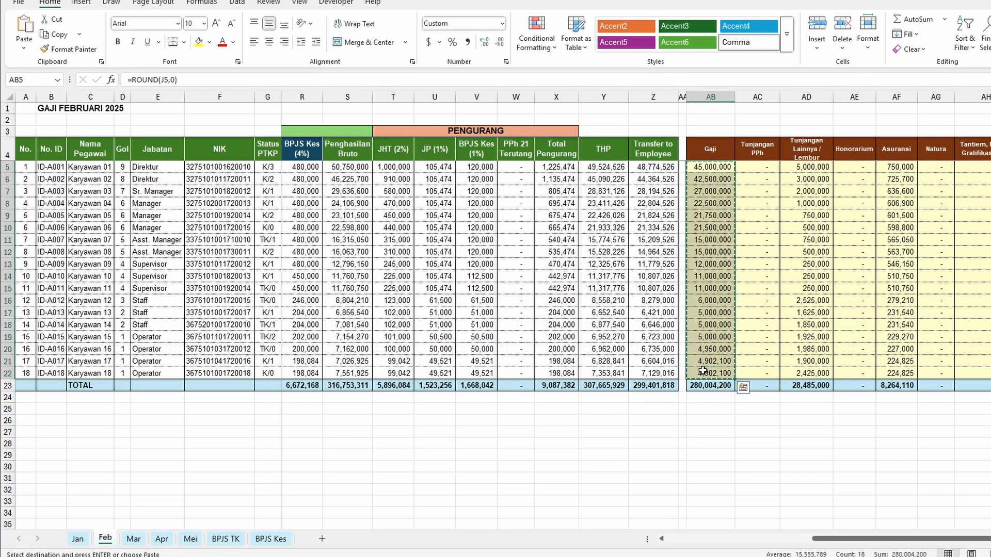
key("ctrl+Tab")
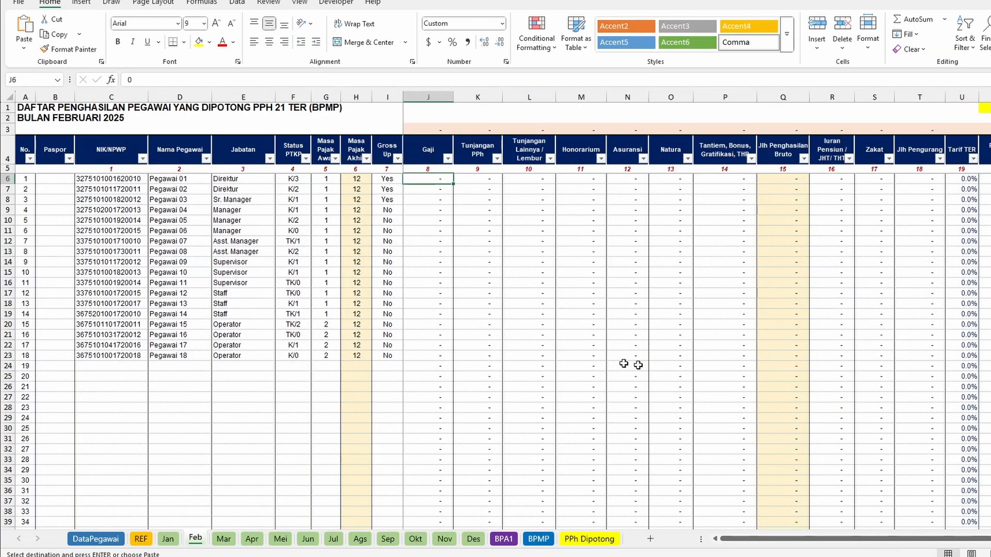
right_click(440, 183)
left_click(486, 260)
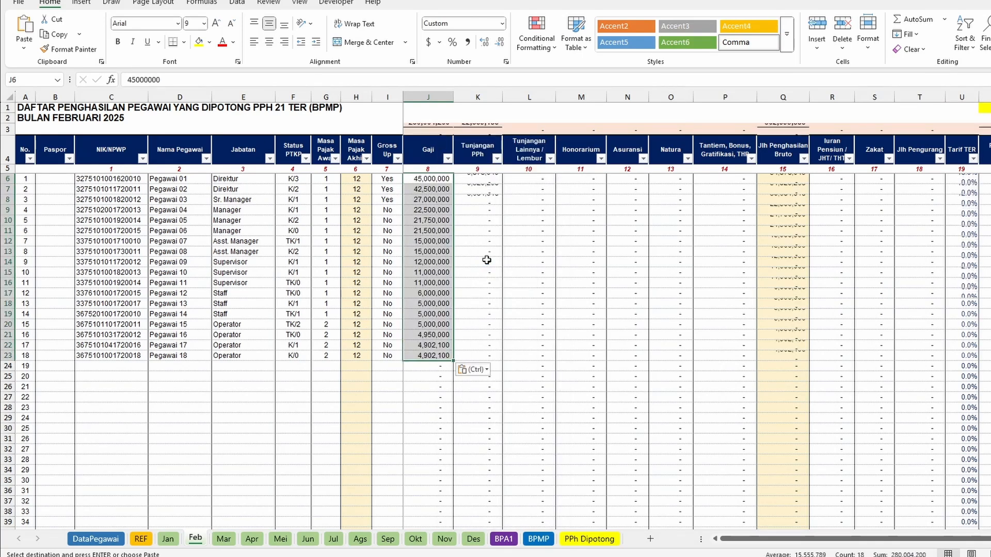
Copy the February recap columns from Tunjangan Lainnya / Lembur through Tantiem, Bonus, Gratifikasi, THR and paste them as values into the matching Feb columns.
key("ctrl+Tab")
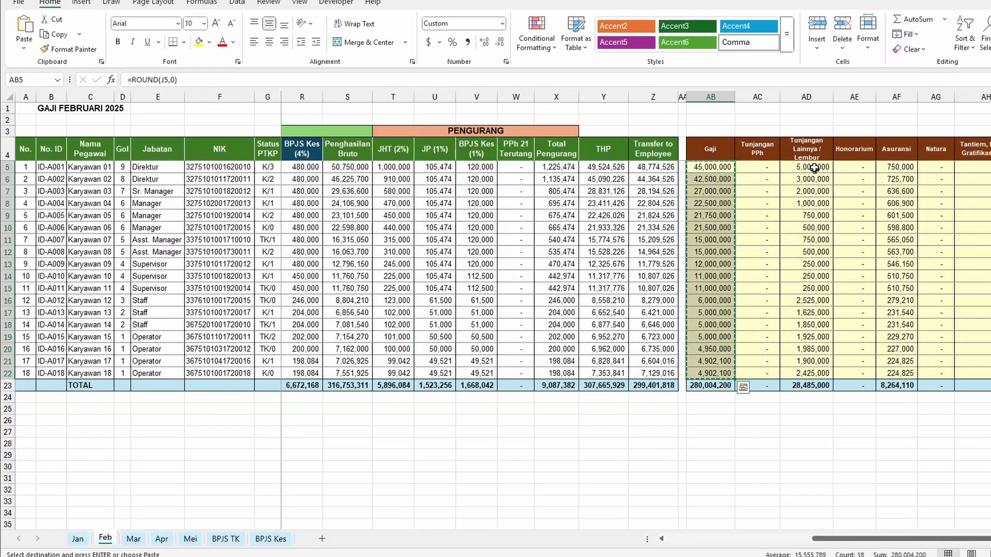
left_click_drag(810, 166, 949, 373)
key("ctrl+v")
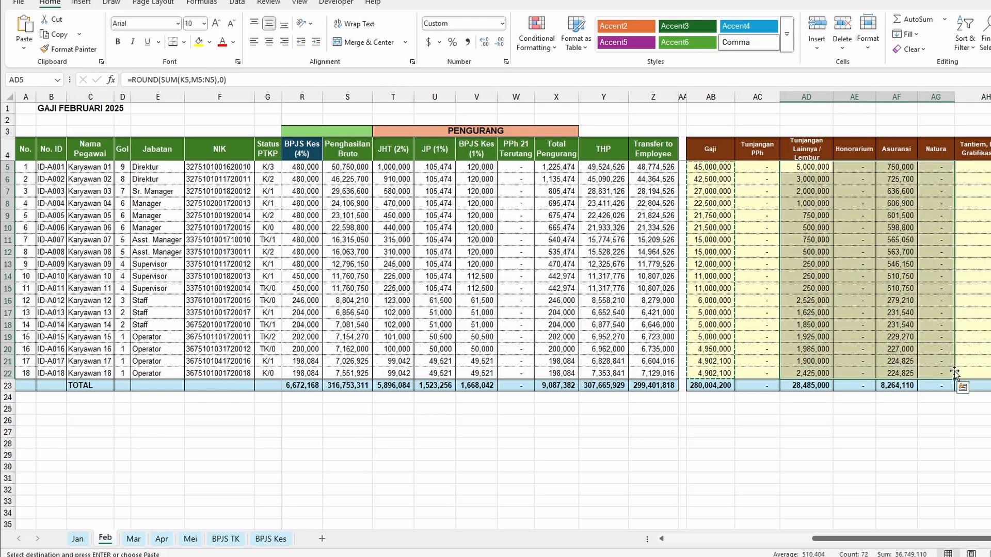
key("shift+Right")
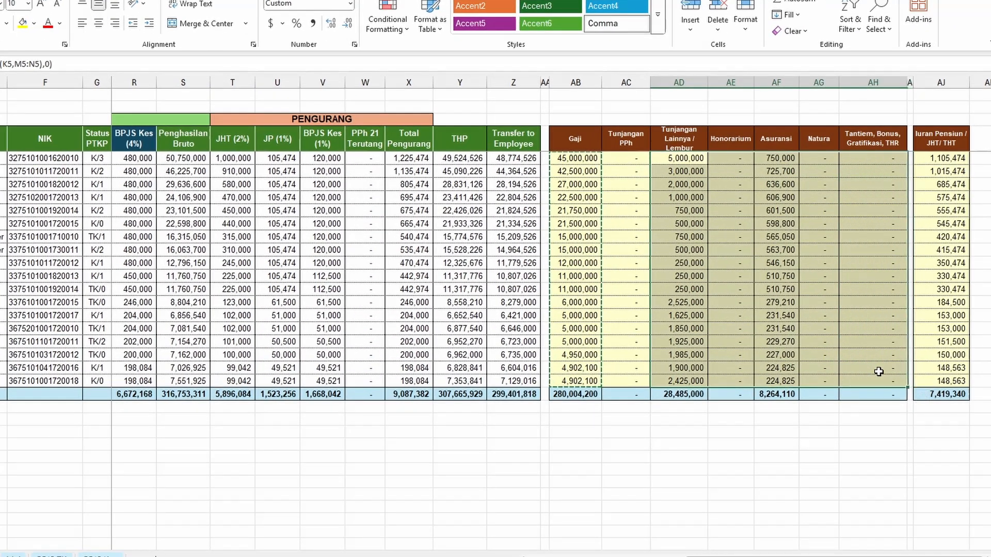
key("ctrl+c")
key("ctrl+Tab")
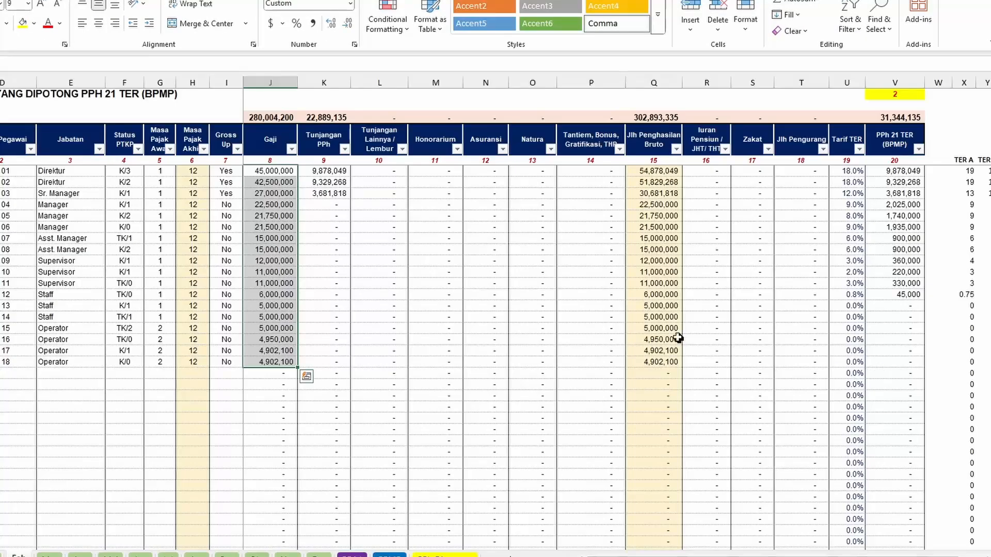
left_click(383, 173)
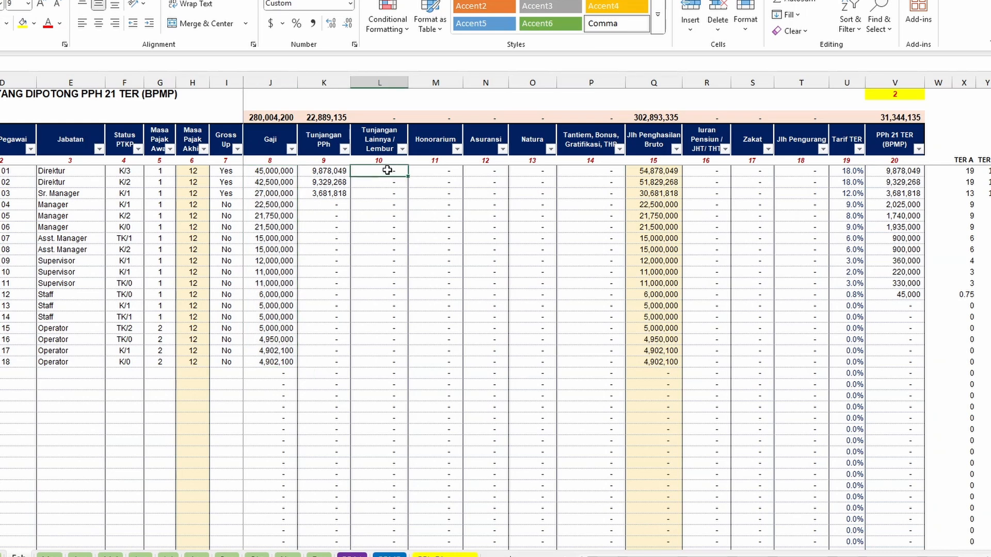
right_click(388, 173)
left_click(439, 256)
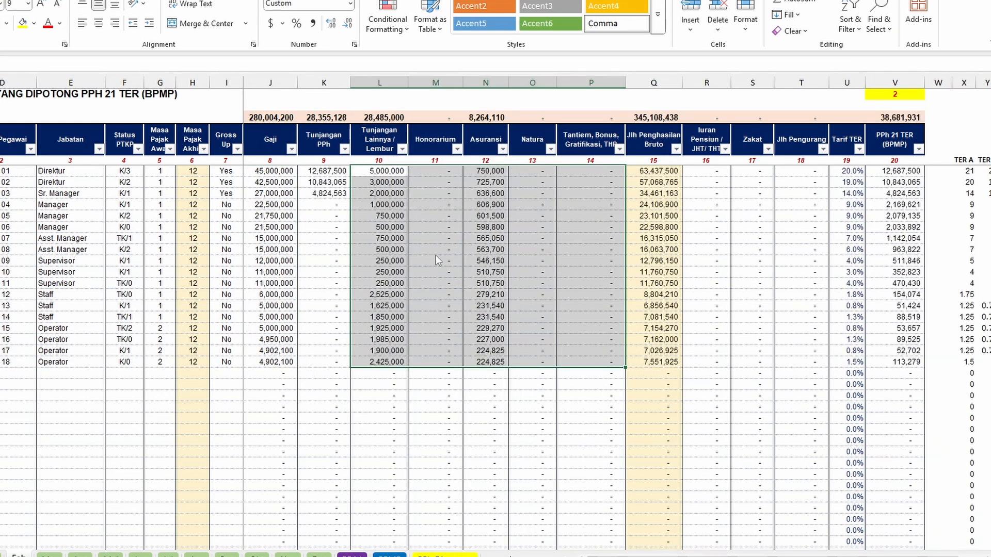
Copy the February Iuran Pensiun / JHT/ THT amounts from the payroll recap and paste them as values into the matching Feb column.
key("ctrl+Tab")
left_click_drag(952, 158, 937, 375)
key("ctrl+c")
key("ctrl+Tab")
right_click(706, 176)
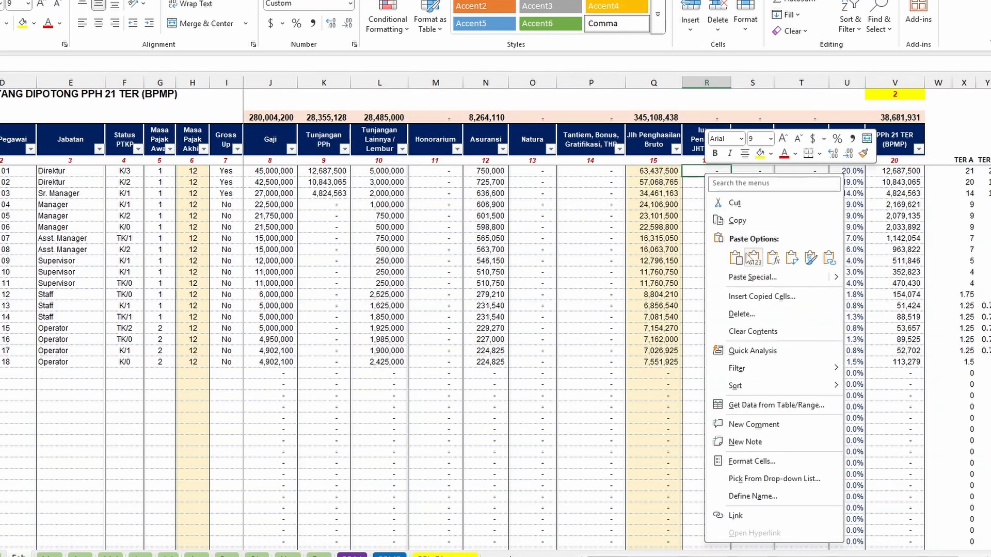
left_click(754, 255)
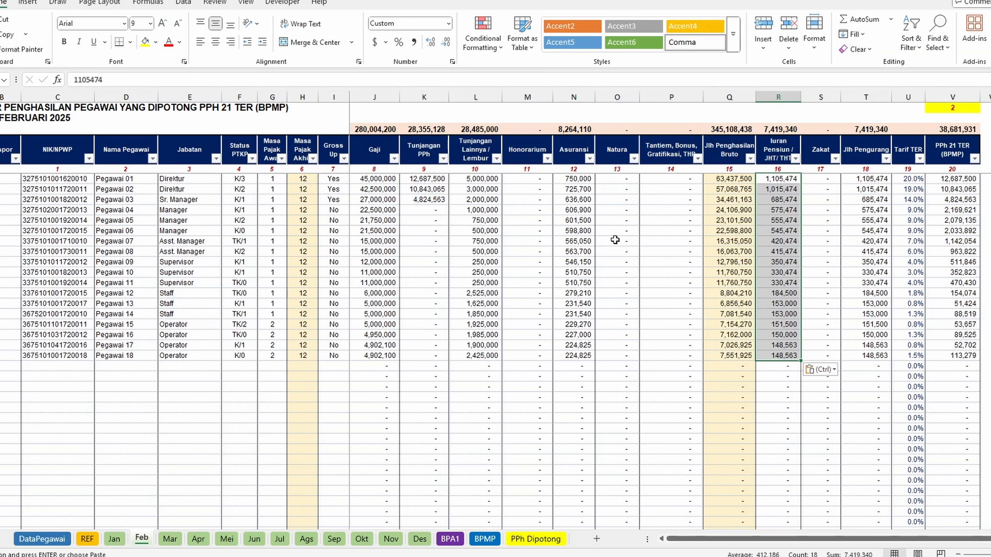
Check the first Jlh Penghasilan Bruto formula on the Feb sheet and view the BPA1 template's columns.
left_click(615, 240)
left_click(723, 179)
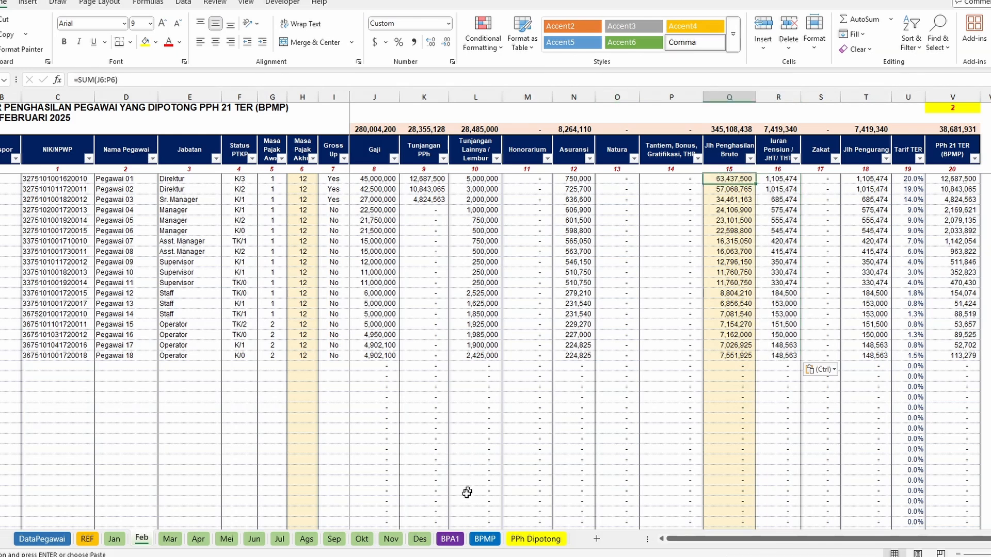
left_click(450, 539)
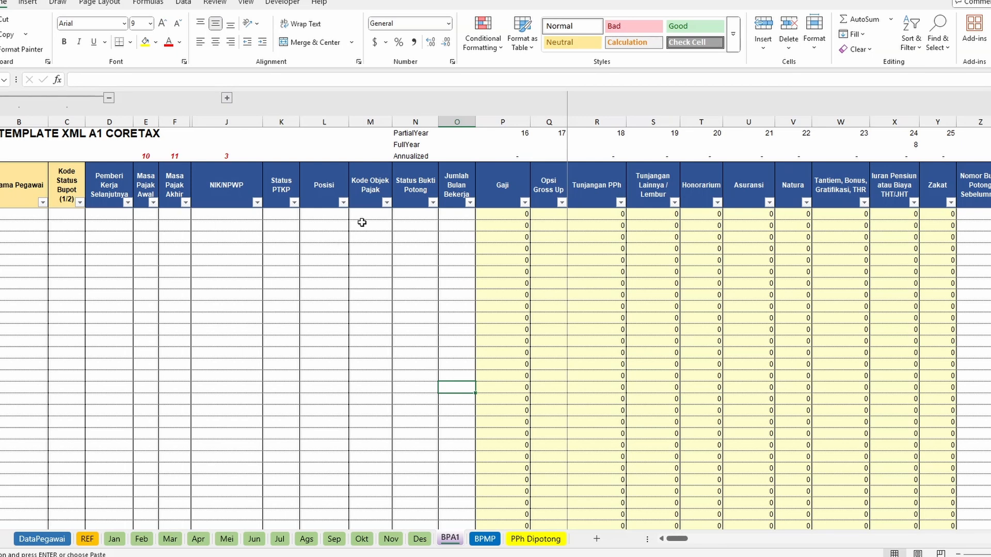
left_click(106, 213)
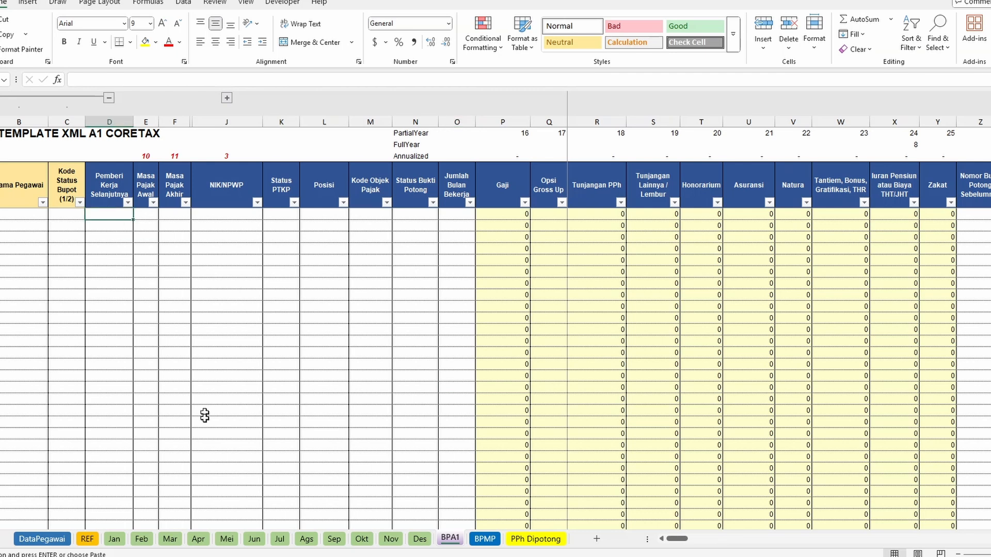
Review the monthly income sheets one after another from Jan through Apr.
left_click(88, 540)
left_click(115, 540)
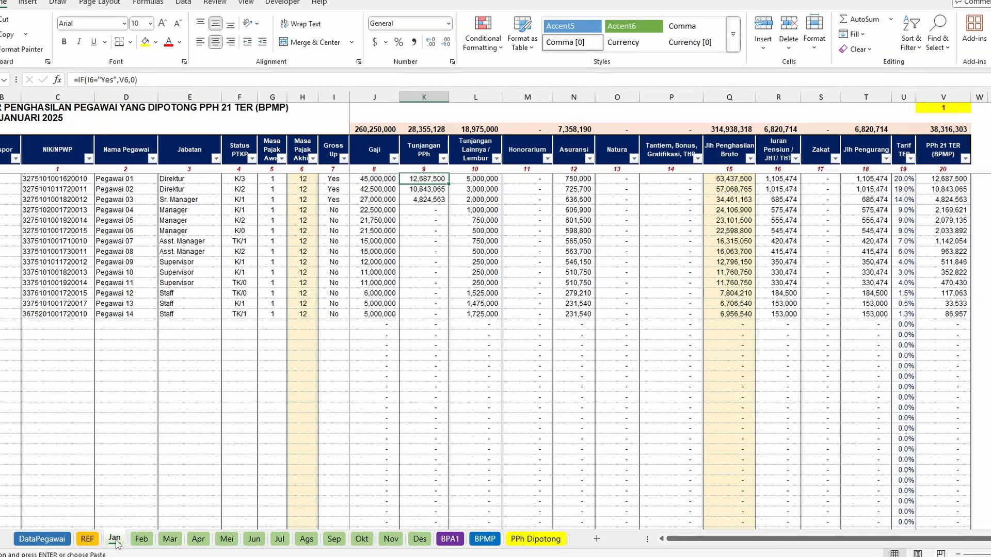
left_click(141, 539)
left_click(170, 539)
left_click(198, 539)
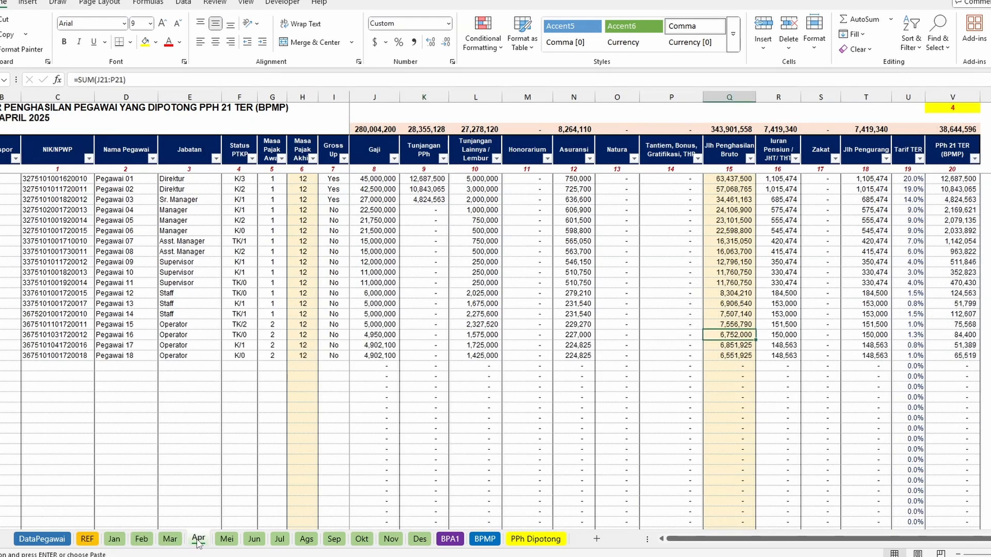
Examine the employees' income entries and the NIK/NPWP formula on the Mei sheet.
left_click(227, 539)
left_click(619, 304)
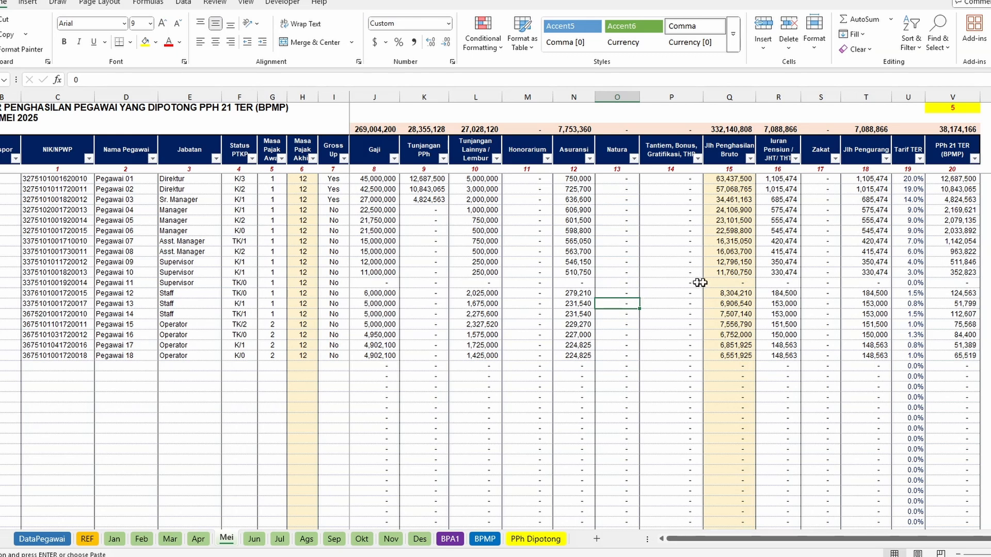
left_click(517, 179)
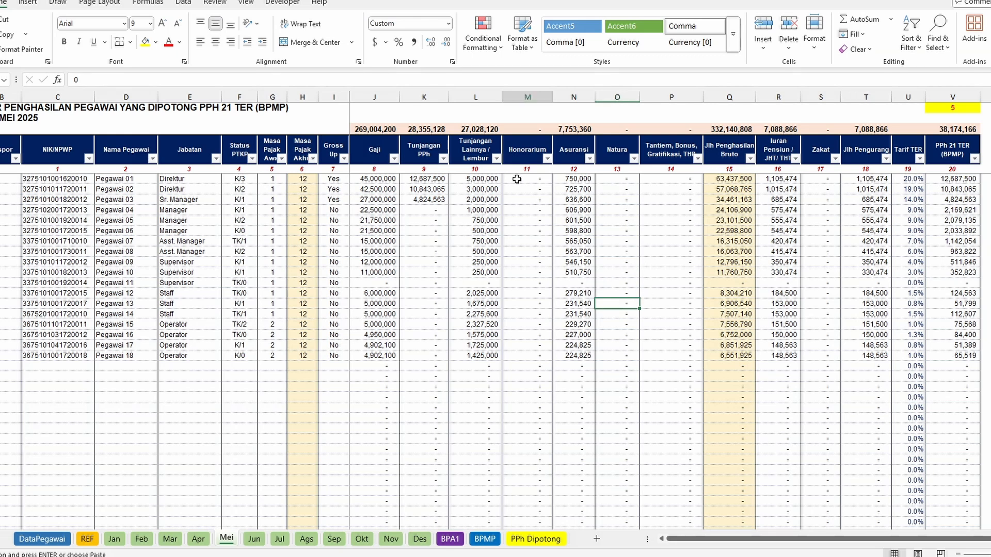
left_click(57, 189)
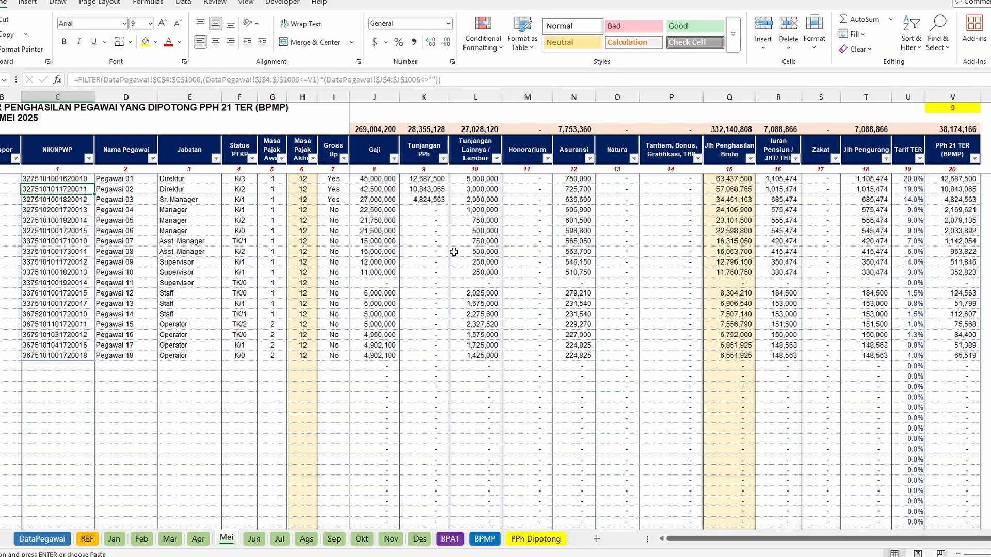
View the BPMP sheet and check the first-row formulas for Penghasilan Kotor and NPWP/NIK/TIN.
left_click(482, 179)
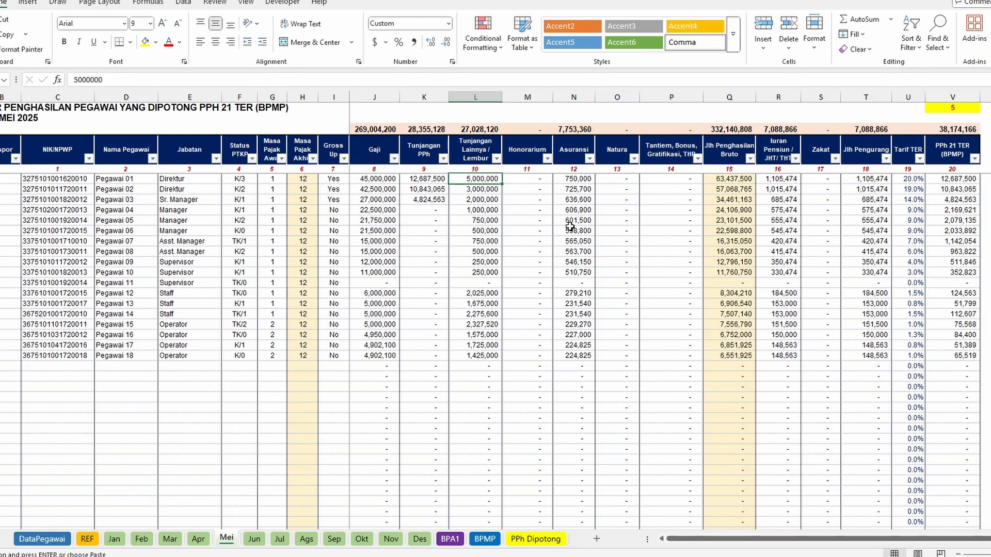
left_click(485, 539)
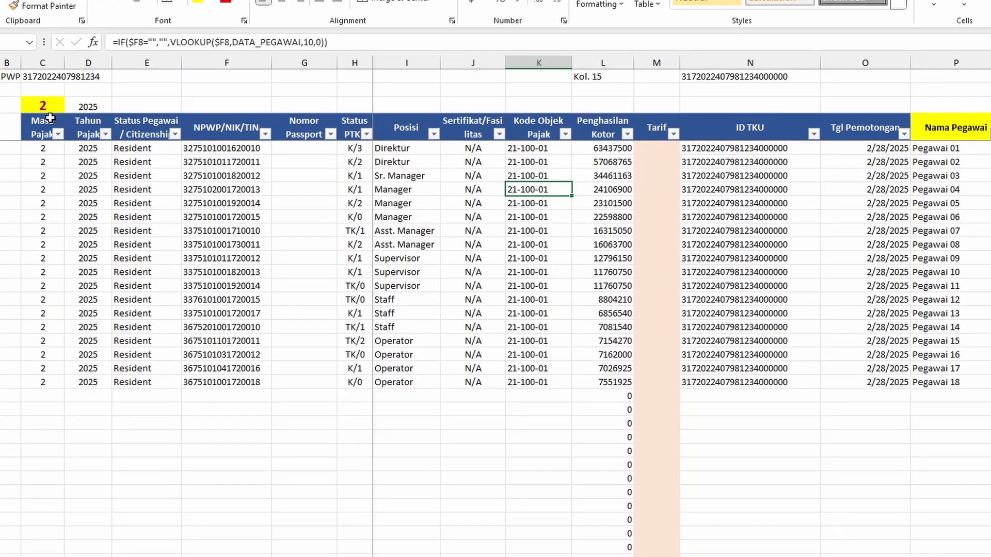
left_click(50, 100)
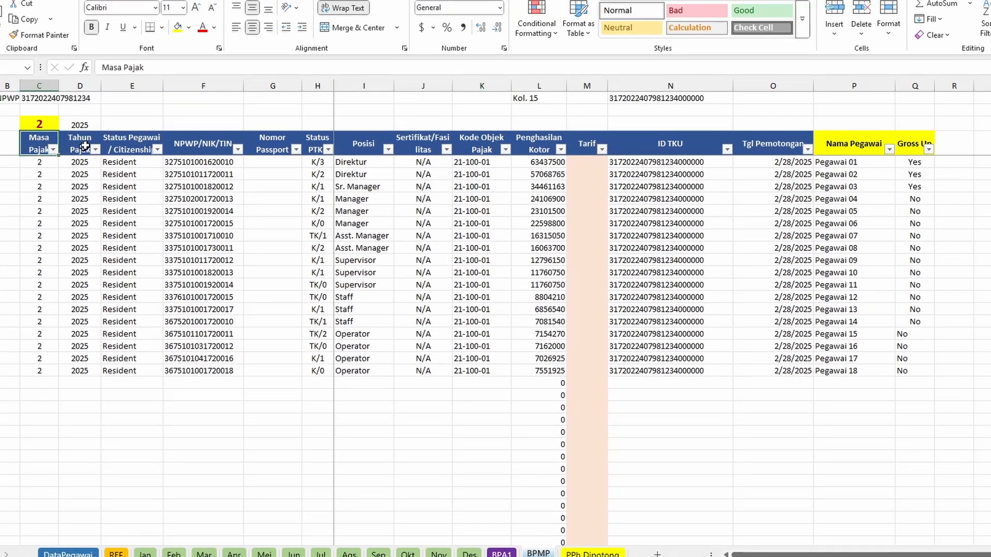
left_click(554, 164)
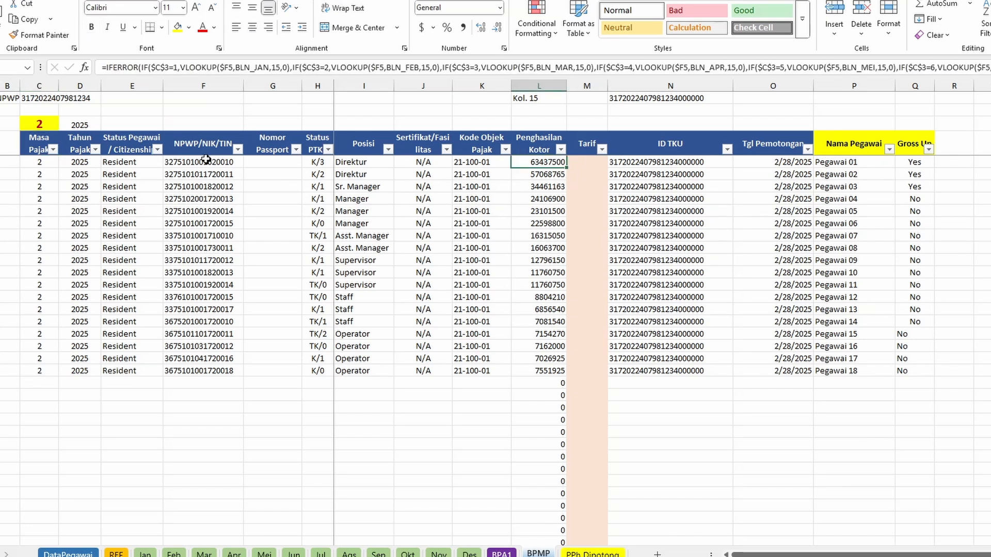
left_click(199, 164)
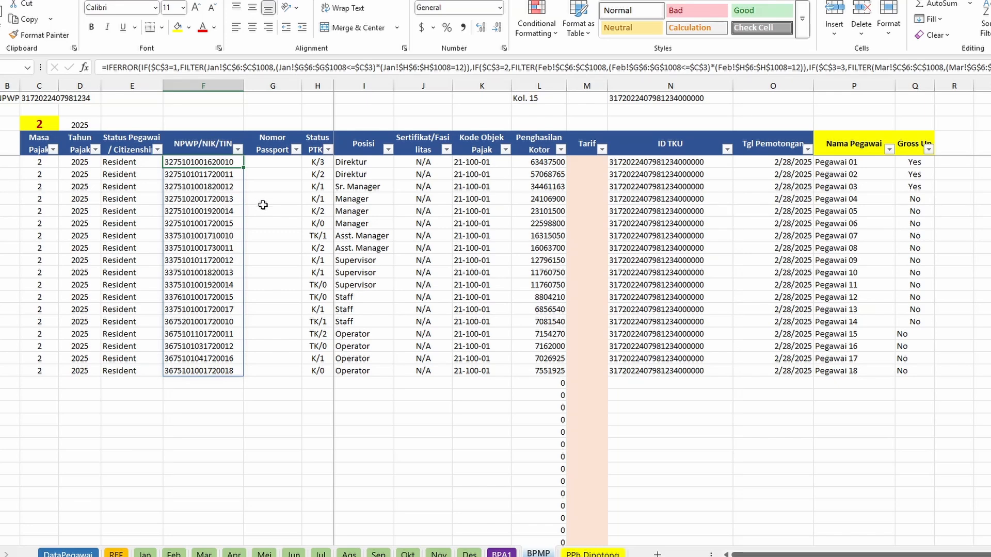
Set the Masa Pajak selector above the BPMP table to 1.
left_click(41, 126)
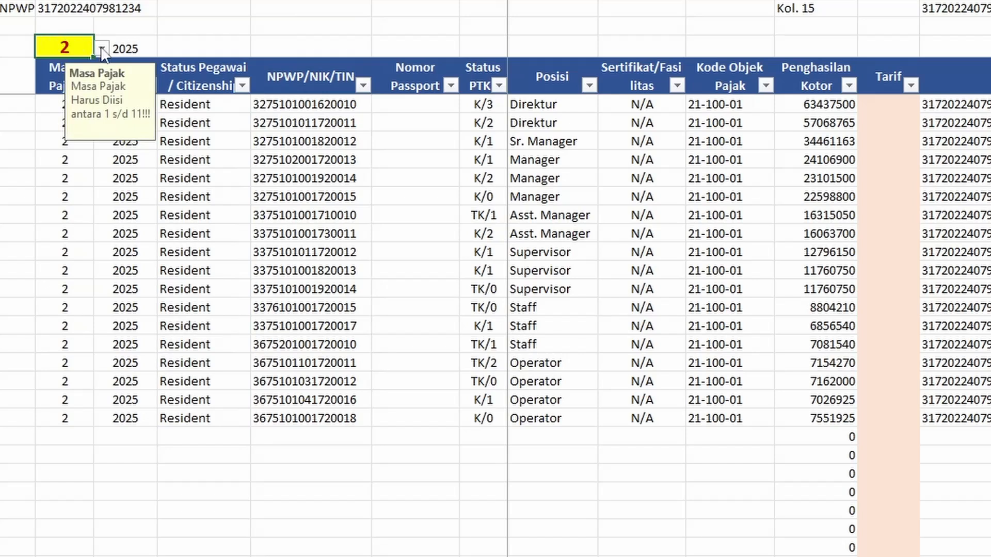
left_click(81, 92)
scroll(96, 75, "up", 1)
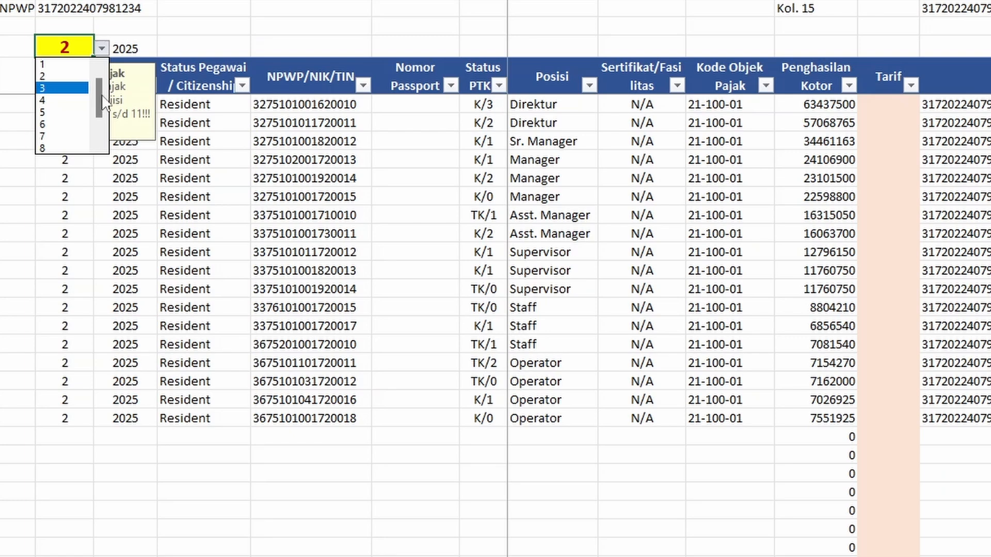
scroll(105, 101, "down", 1)
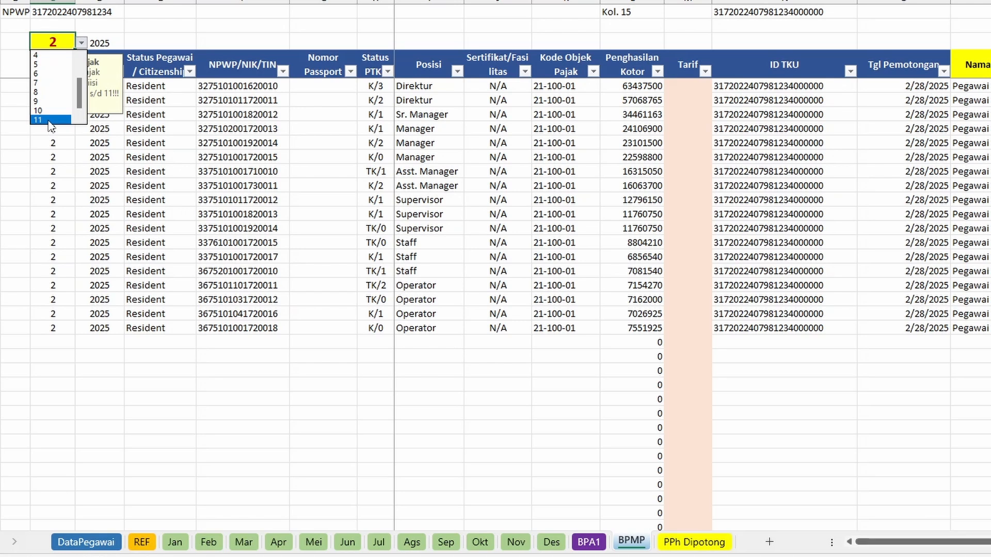
left_click(48, 121)
left_click(81, 43)
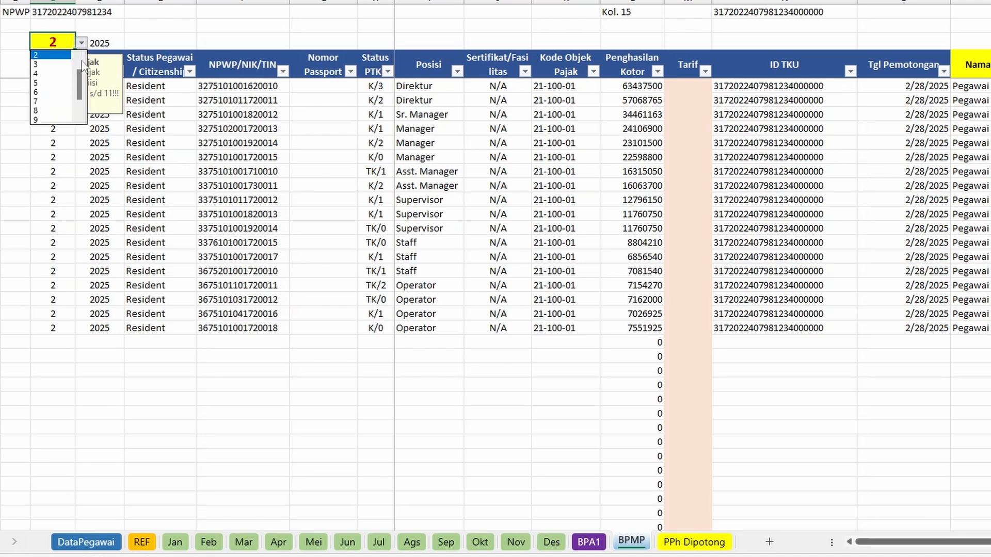
scroll(76, 94, "up", 1)
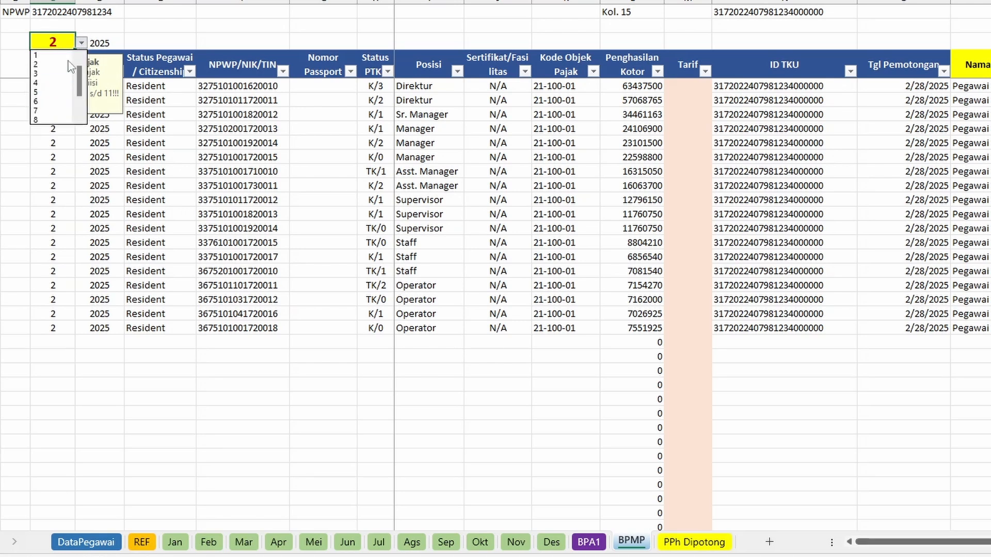
left_click(67, 63)
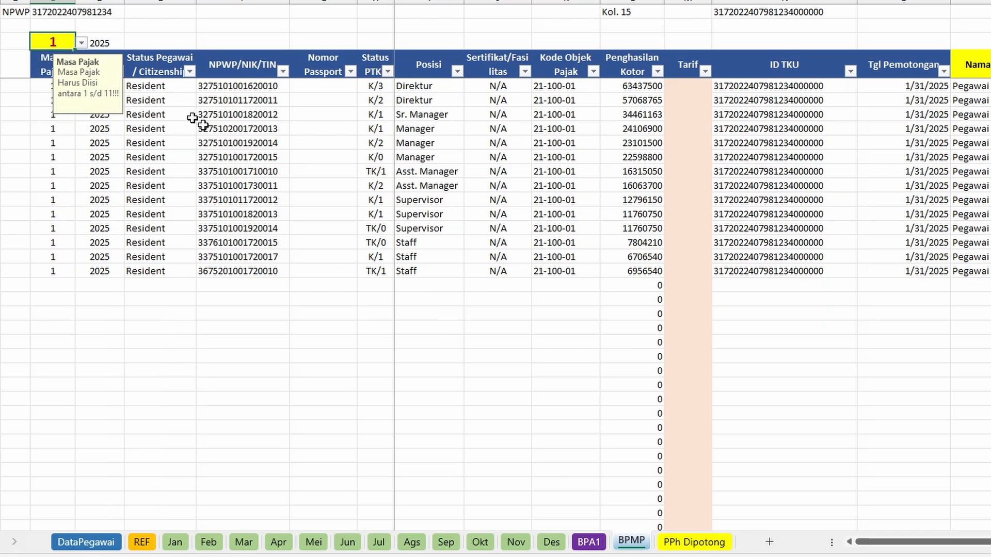
Examine the NPWP/NIK/TIN list on the BPMP sheet and the full FILTER formula in its first row.
left_click(232, 168)
left_click_drag(256, 89, 254, 101)
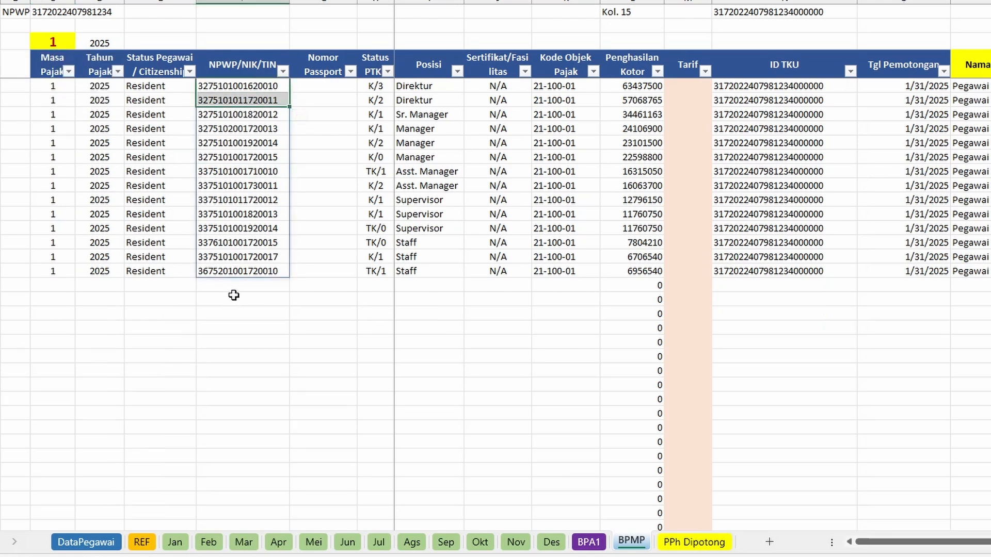
left_click_drag(261, 86, 264, 266)
left_click(341, 183)
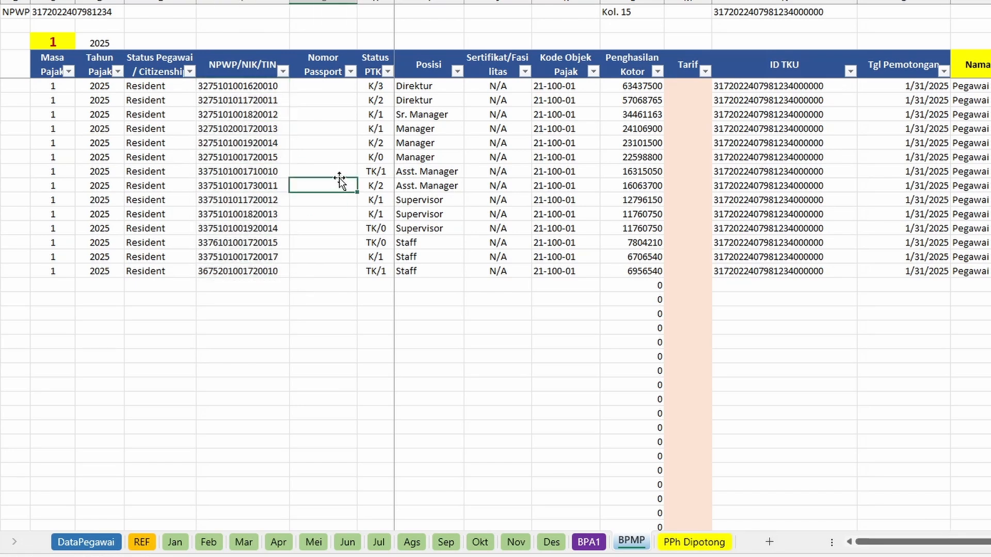
left_click(257, 81)
key("ctrl+shift+Down")
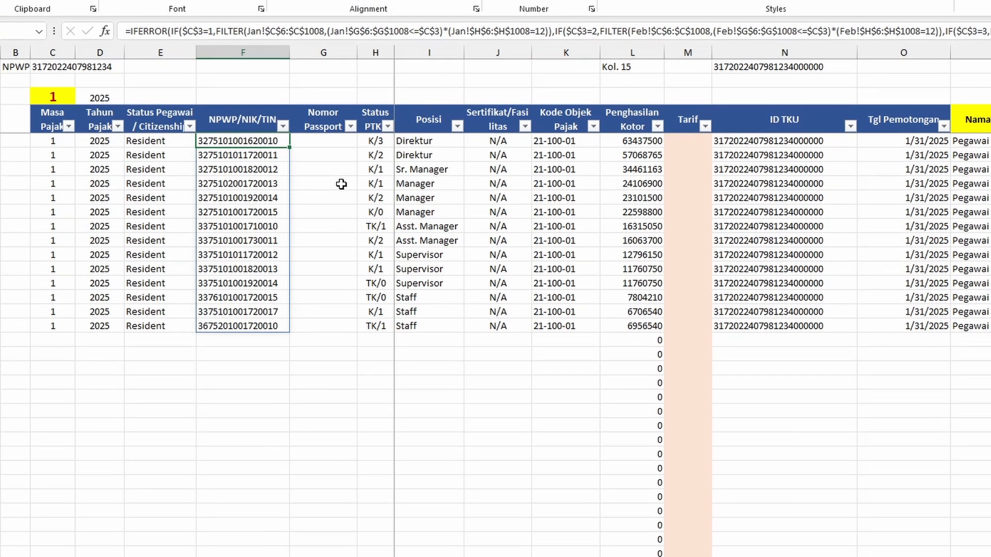
key("F2")
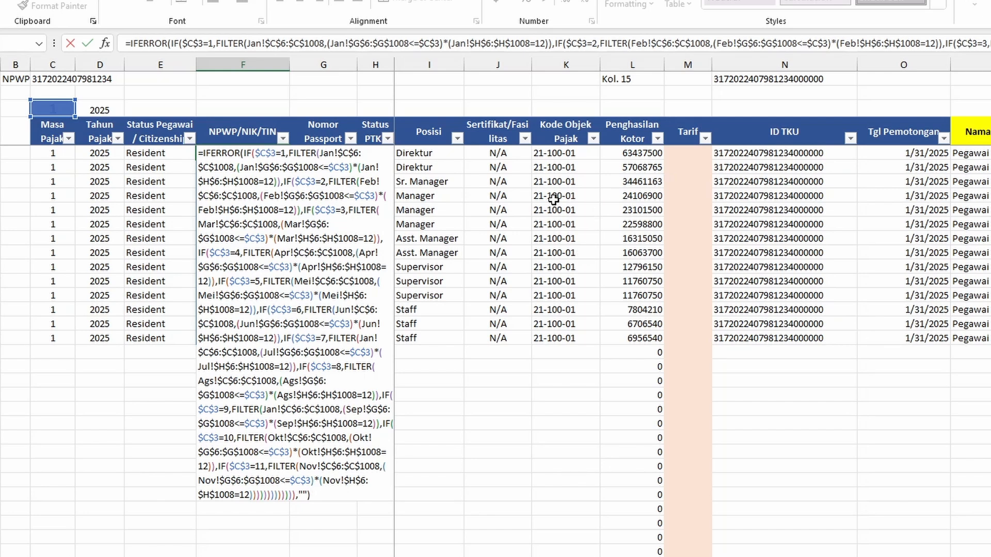
key("ctrl+Return")
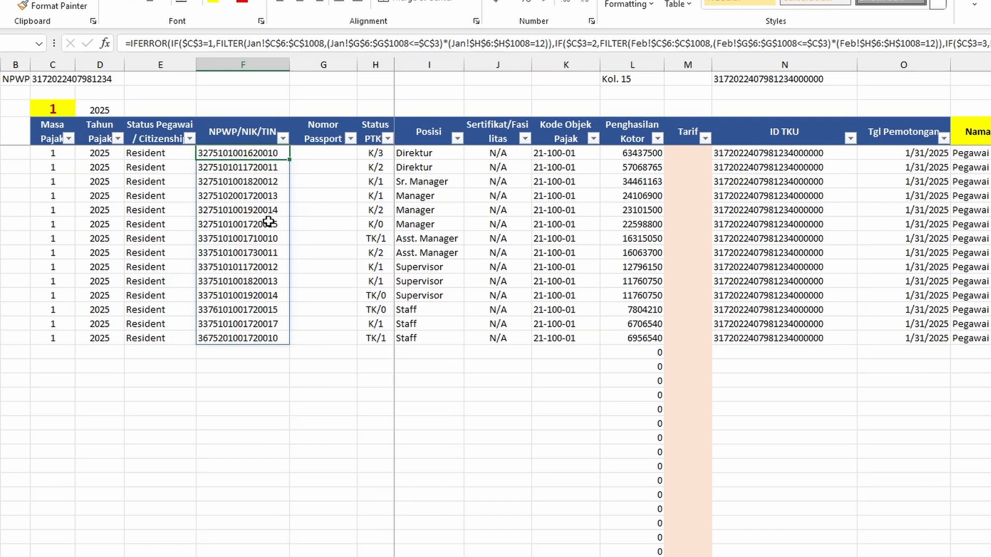
Check the first-row Masa Pajak and Tahun Pajak formulas and the Masa Pajak selector they relate to.
left_click(53, 155)
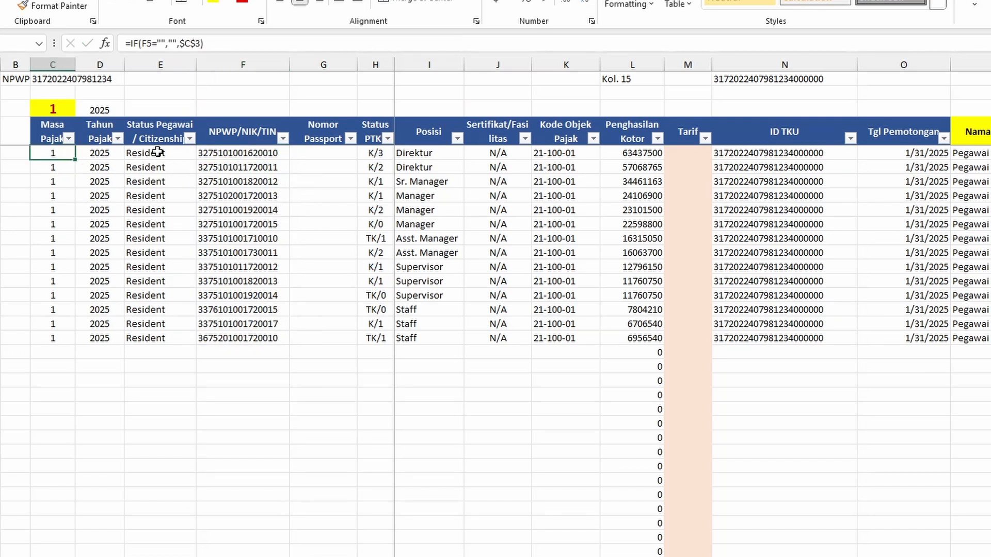
left_click(204, 44)
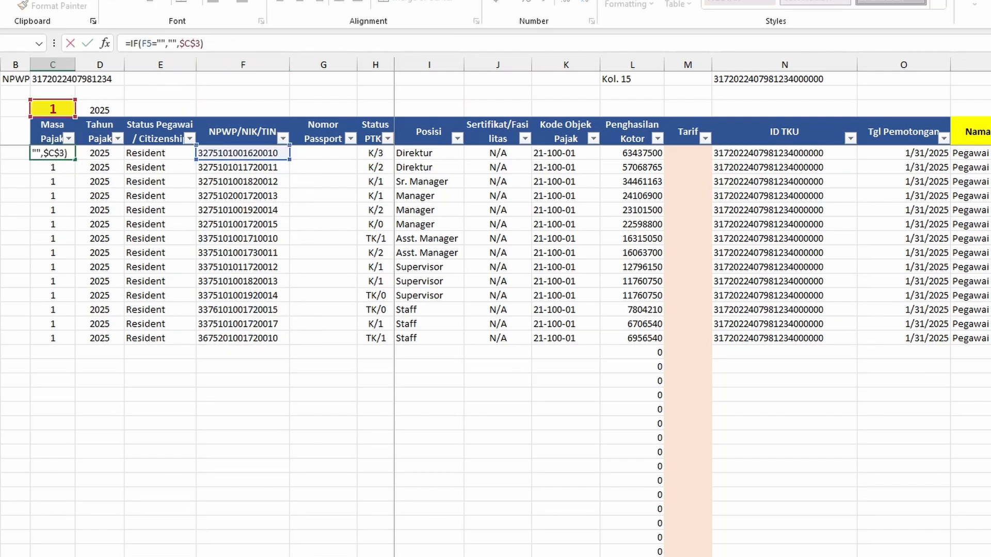
left_click(102, 157)
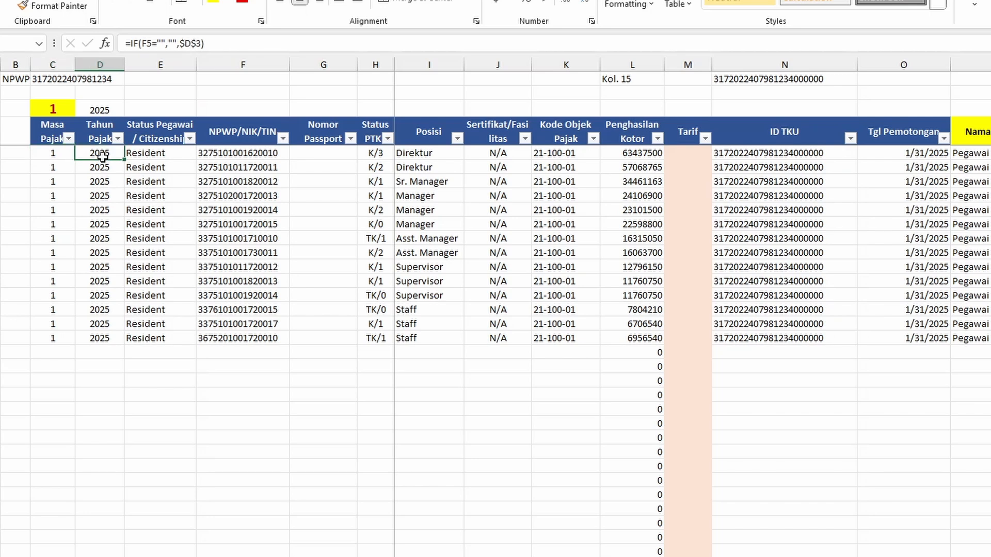
left_click(46, 133)
left_click(49, 157)
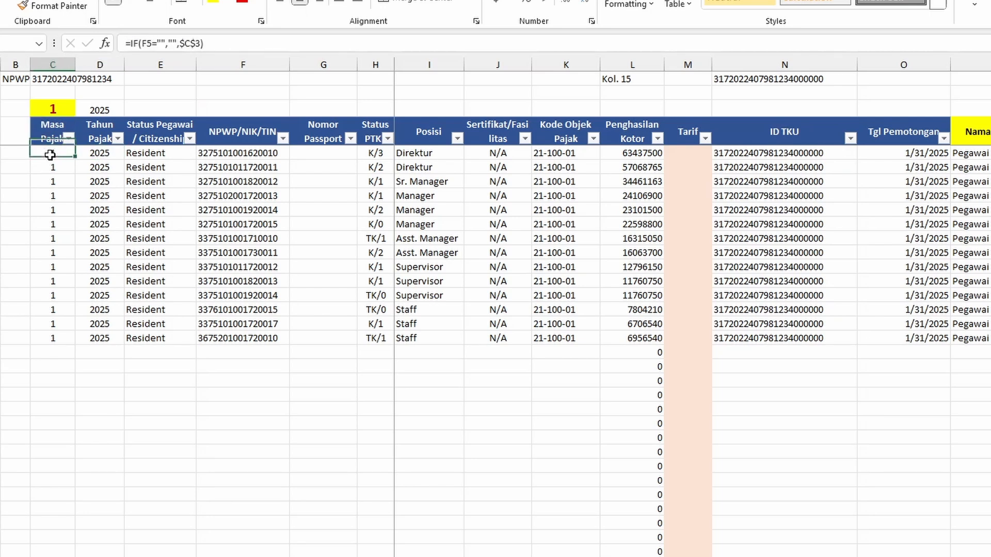
left_click(52, 107)
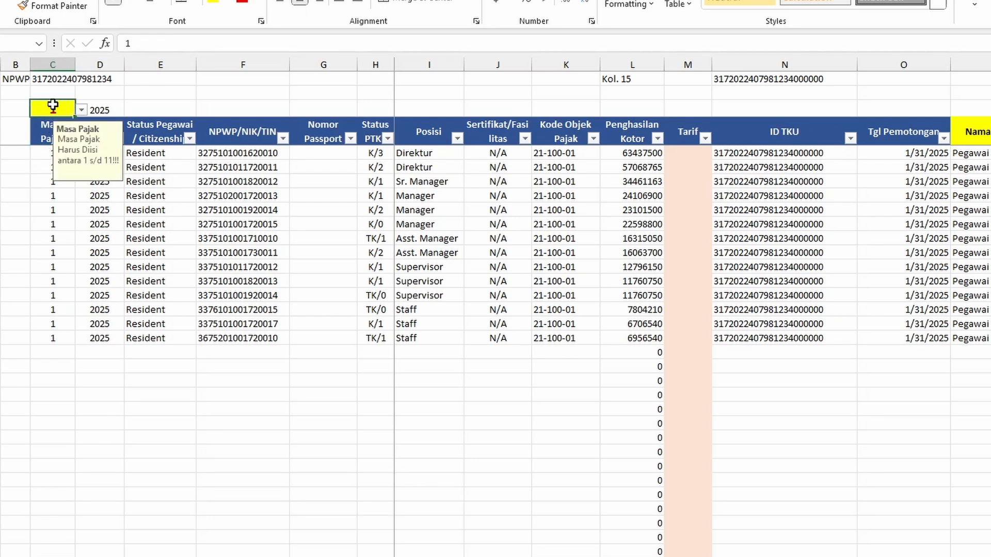
left_click(96, 210)
Try 2026 as the Tahun Pajak above the BPMP table and return it to 2025.
left_click(102, 109)
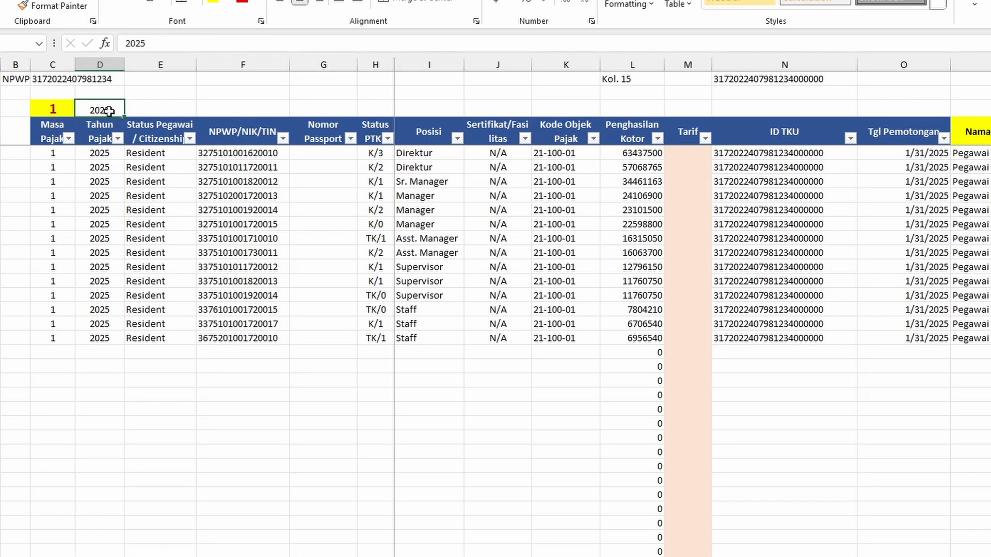
left_click(150, 43)
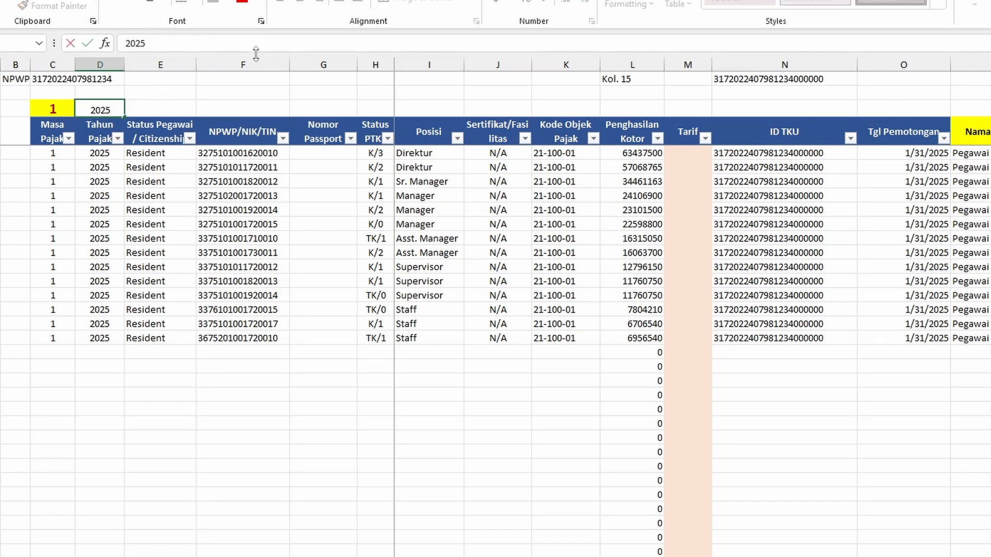
key("BackSpace")
type("6")
key("Return")
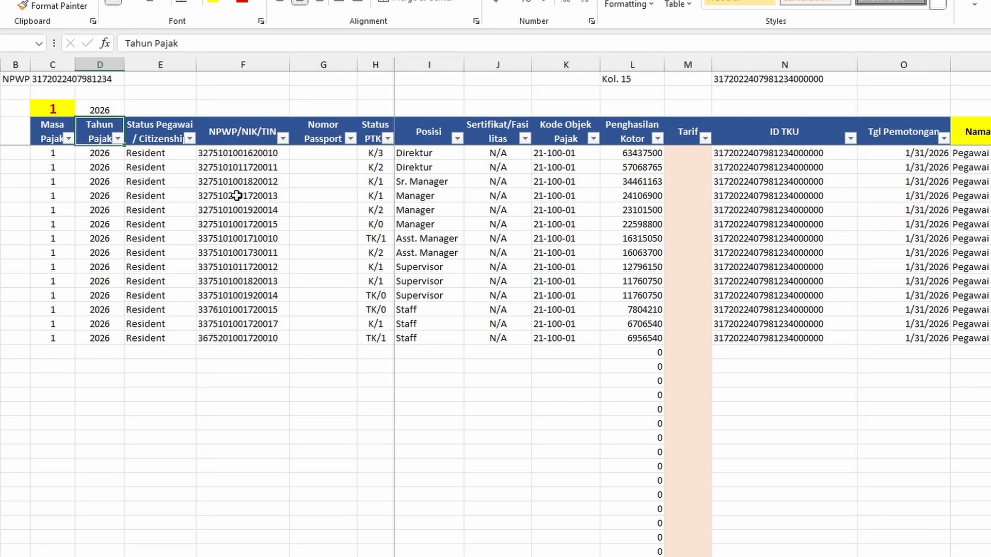
left_click(106, 107)
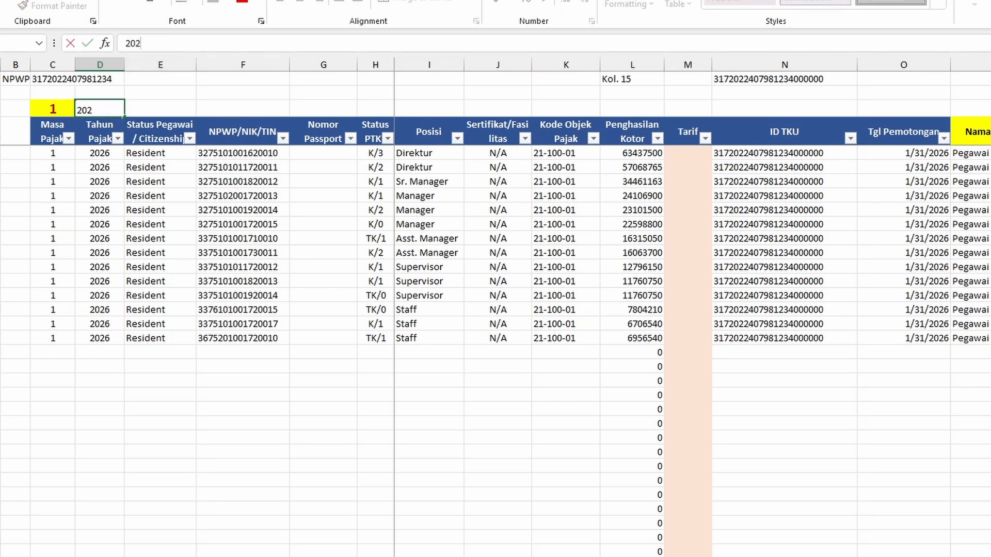
key("Return")
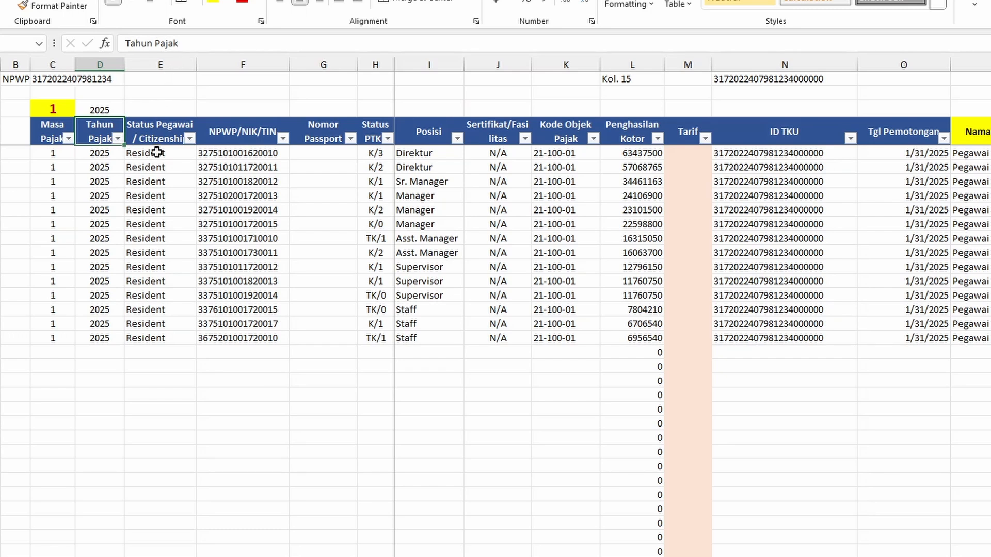
Examine the first-row Status Pegawai / Citizenship formula and the NPWP/NIK/TIN column it looks up.
left_click(157, 153)
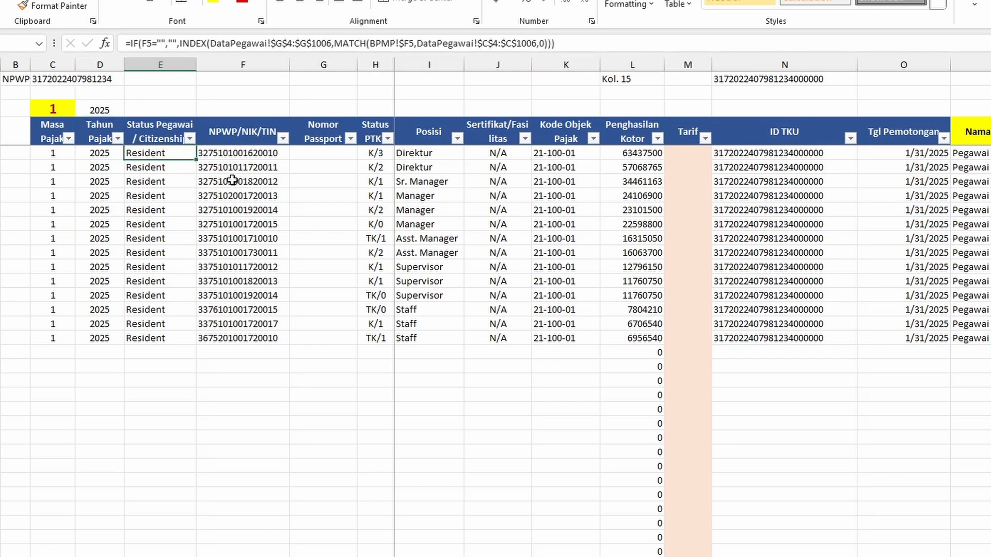
key("F2")
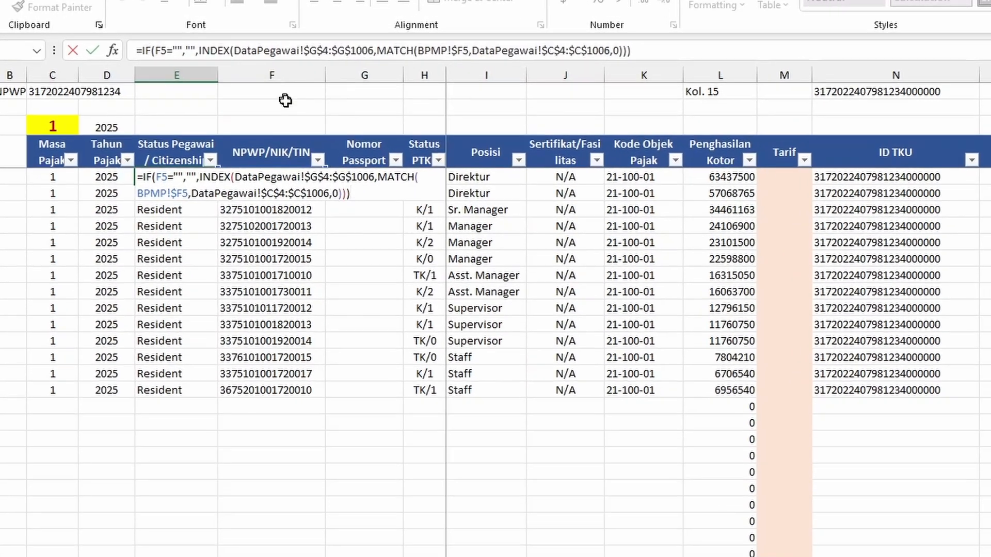
key("Escape")
left_click(248, 161)
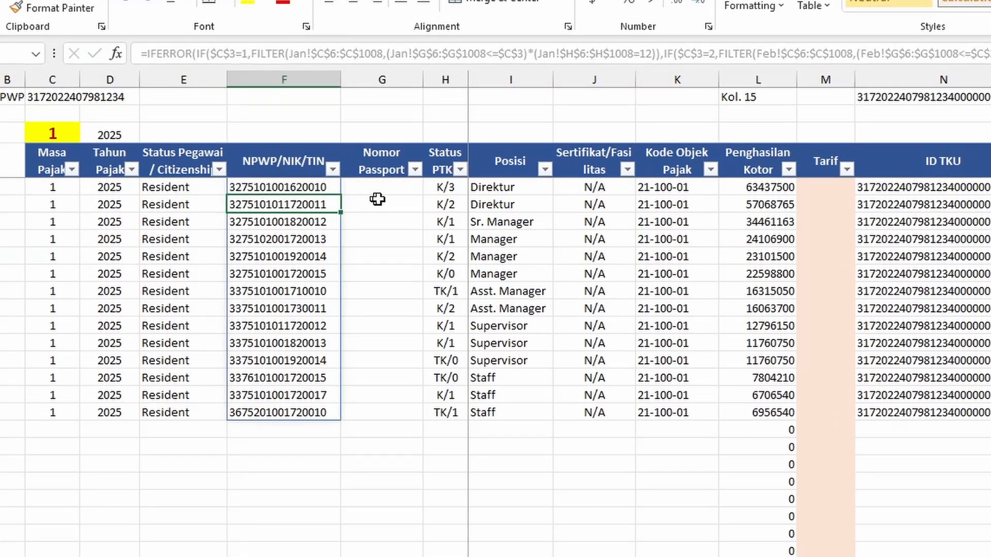
left_click(186, 188)
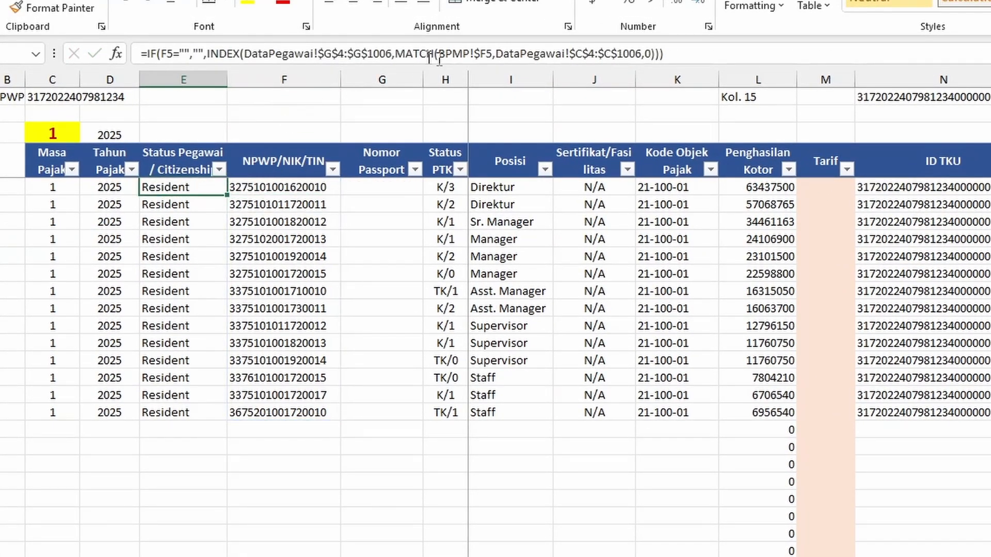
Check the first-row formulas for Nomor Passport, Status PTKP, Posisi, Kode Objek Pajak and Penghasilan Kotor.
left_click(381, 186)
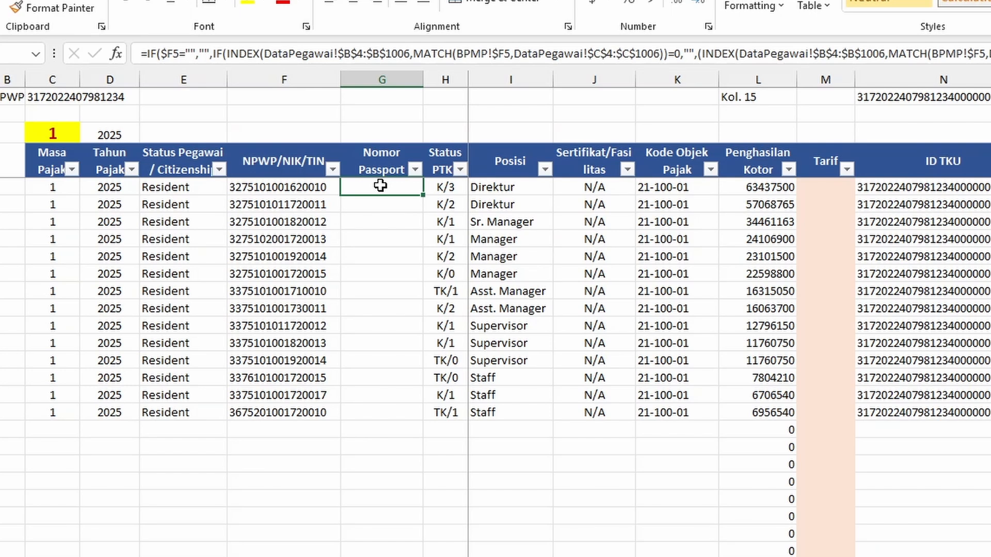
left_click(448, 187)
left_click(506, 190)
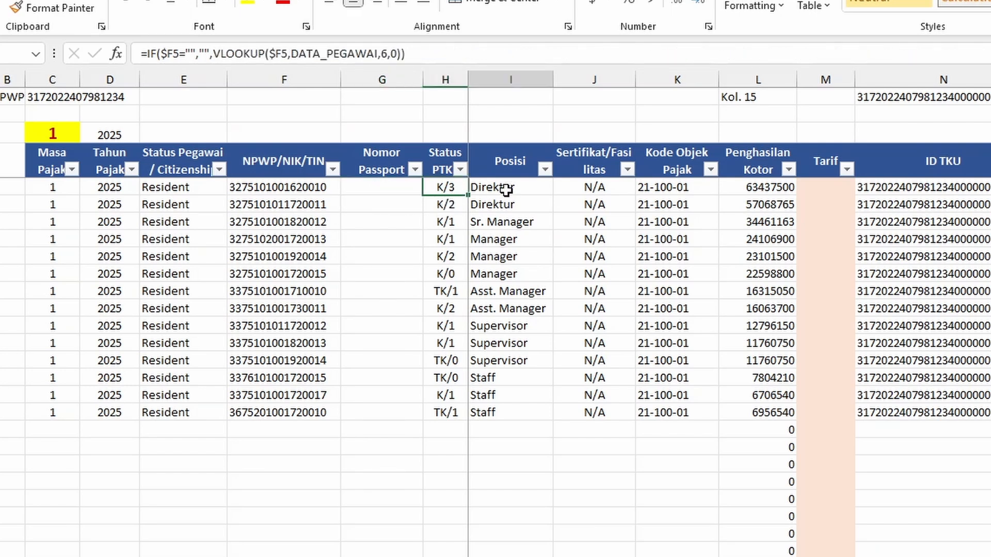
left_click(678, 166)
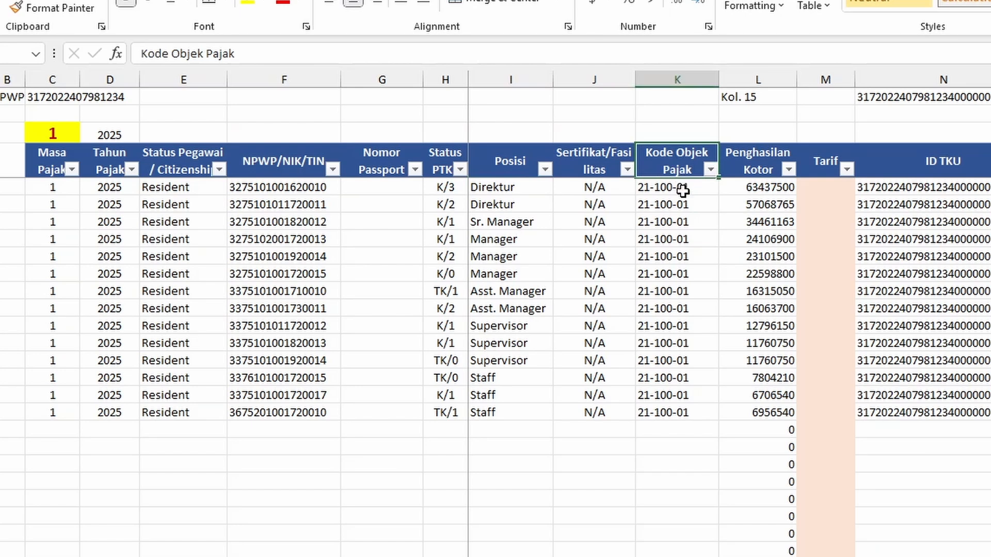
left_click(683, 191)
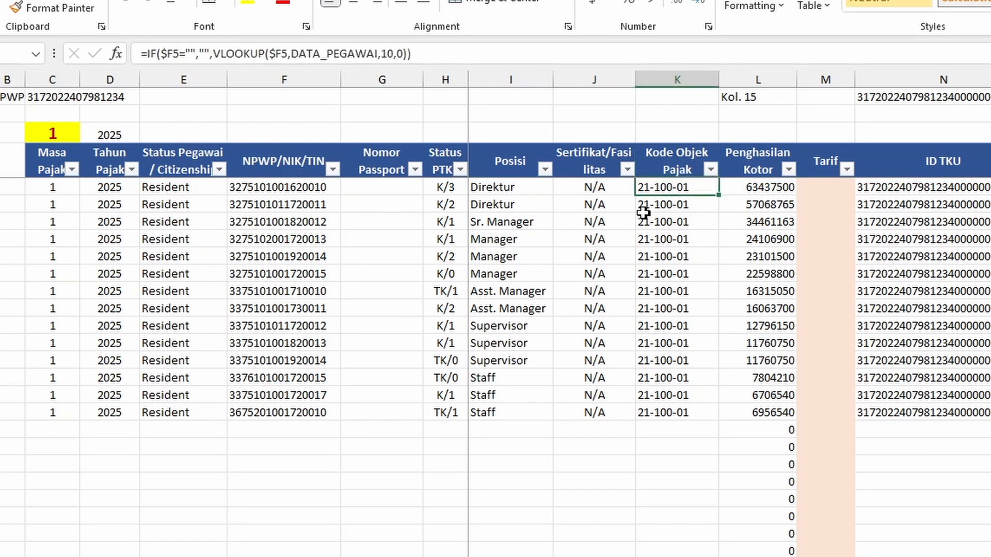
left_click(769, 189)
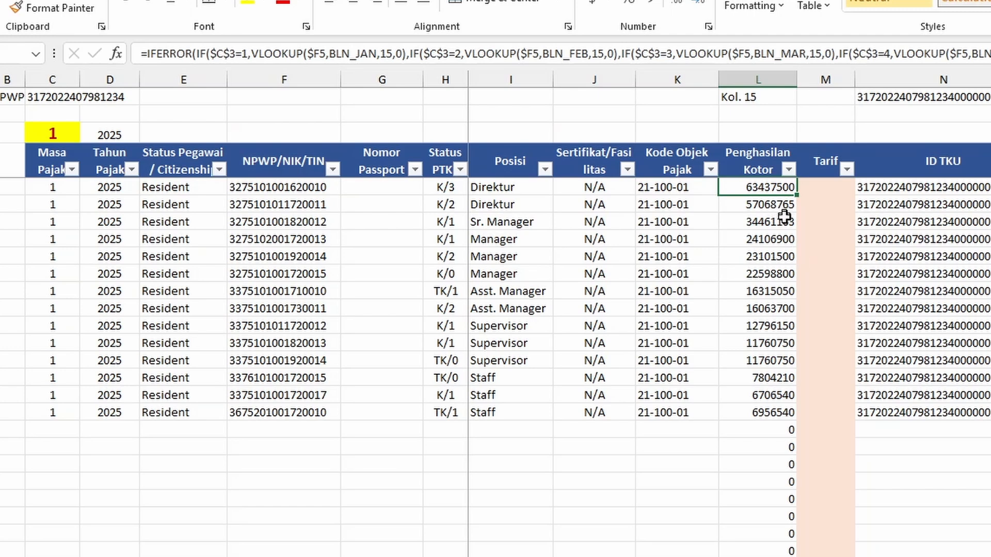
Check the first employee's Jlh Penghasilan Bruto formula on the Jan sheet, then return to the BPMP sheet.
left_click(421, 556)
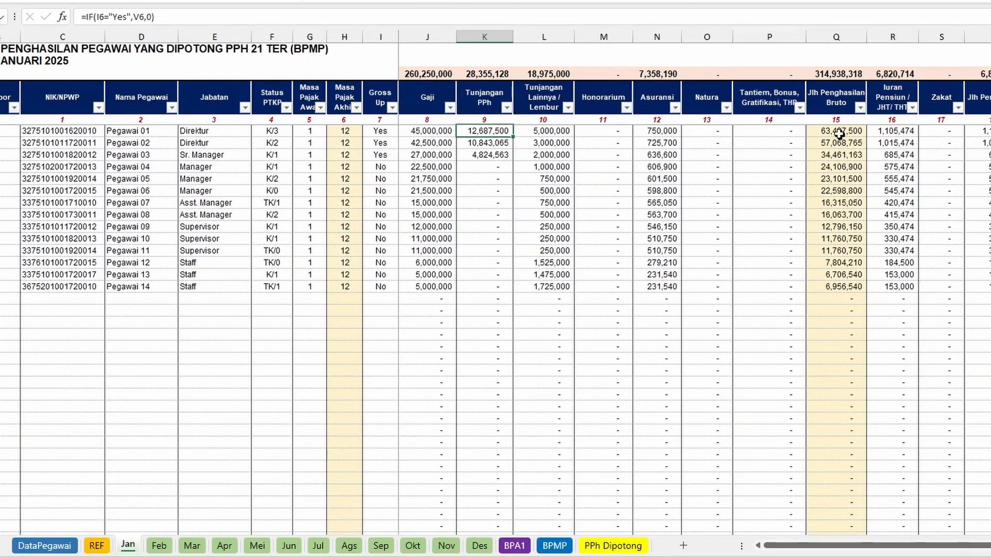
left_click(839, 132)
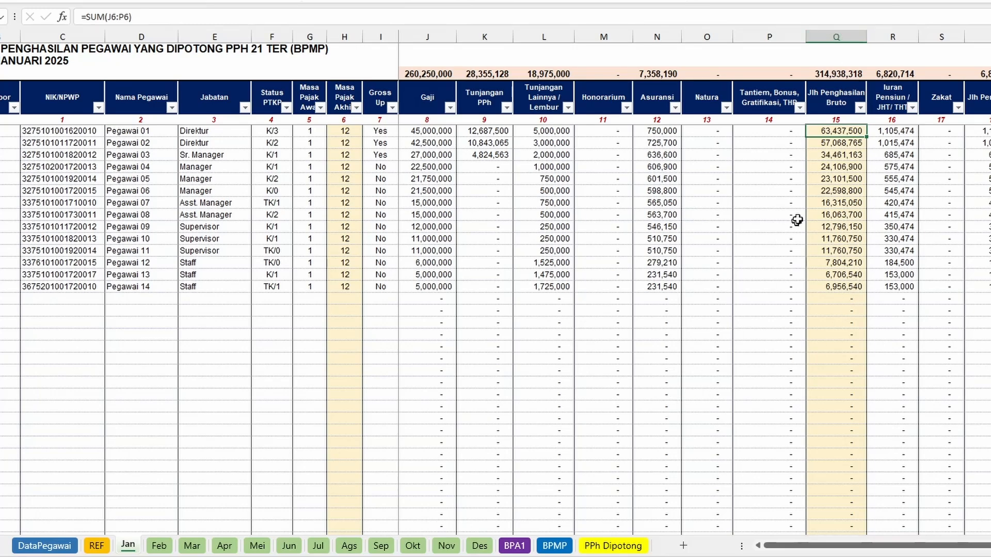
left_click(555, 546)
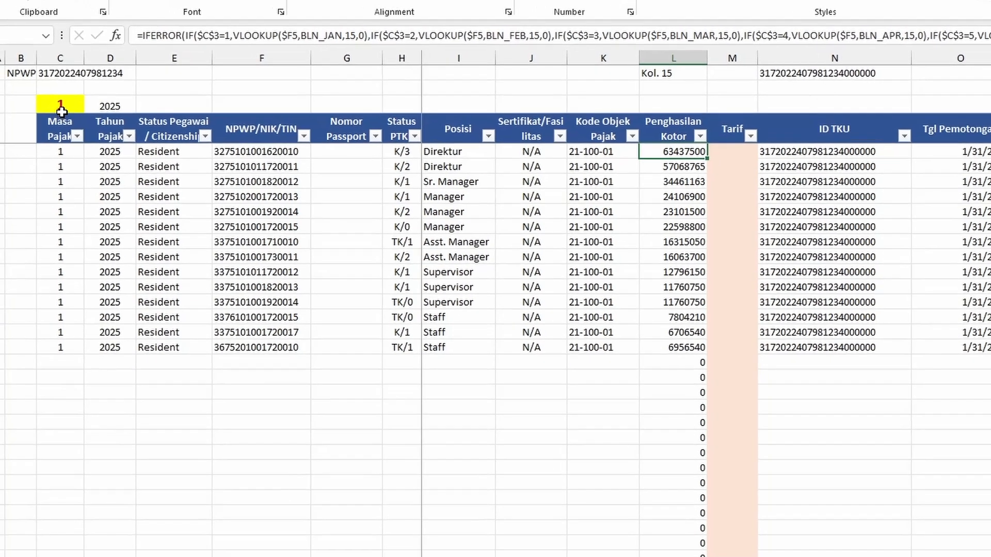
Try Masa Pajak 2 on the BPMP sheet and highlight the employees' Penghasilan Kotor values.
left_click(61, 111)
left_click(91, 106)
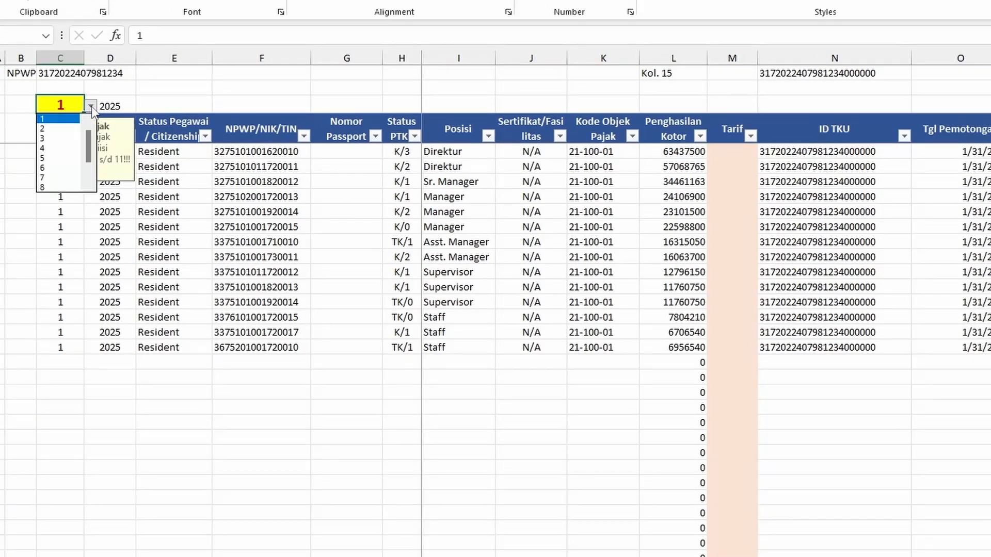
left_click(52, 128)
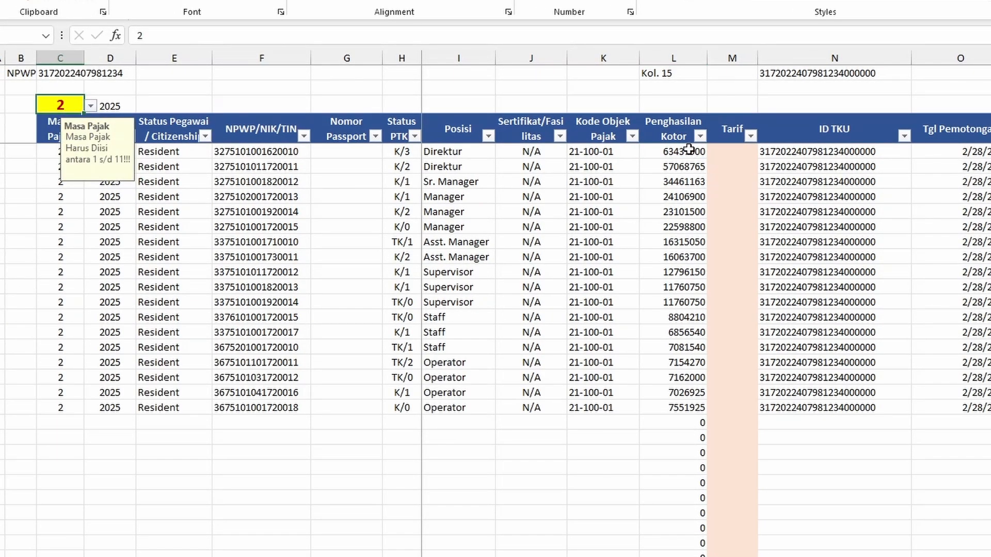
left_click_drag(689, 149, 699, 409)
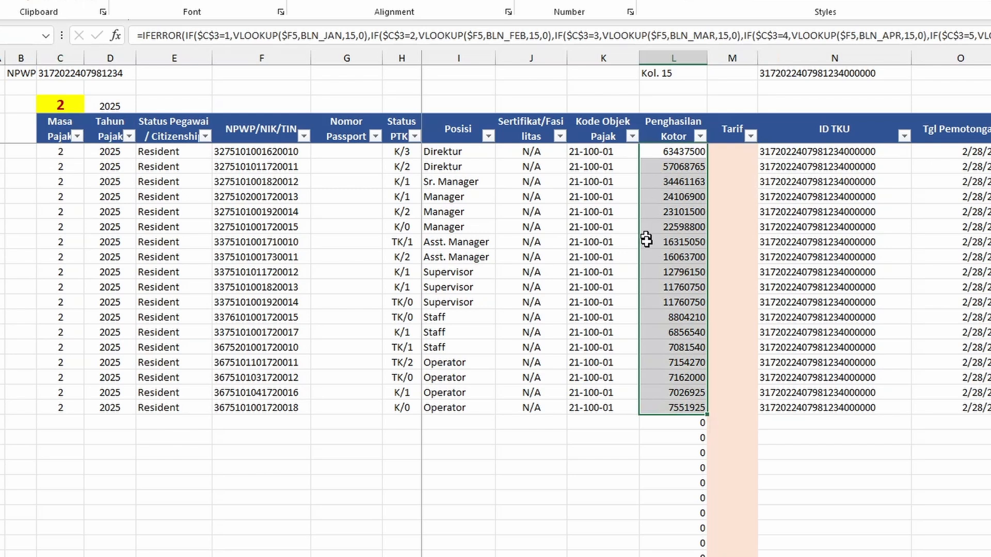
Try Masa Pajak 3 on the BPMP sheet and highlight the employees' Penghasilan Kotor values.
left_click(77, 103)
left_click(91, 106)
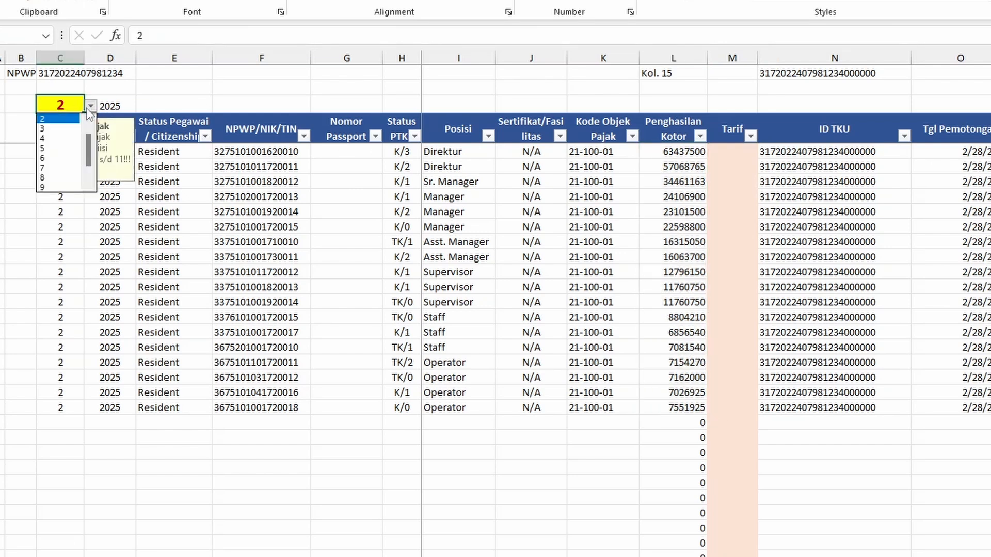
left_click(51, 129)
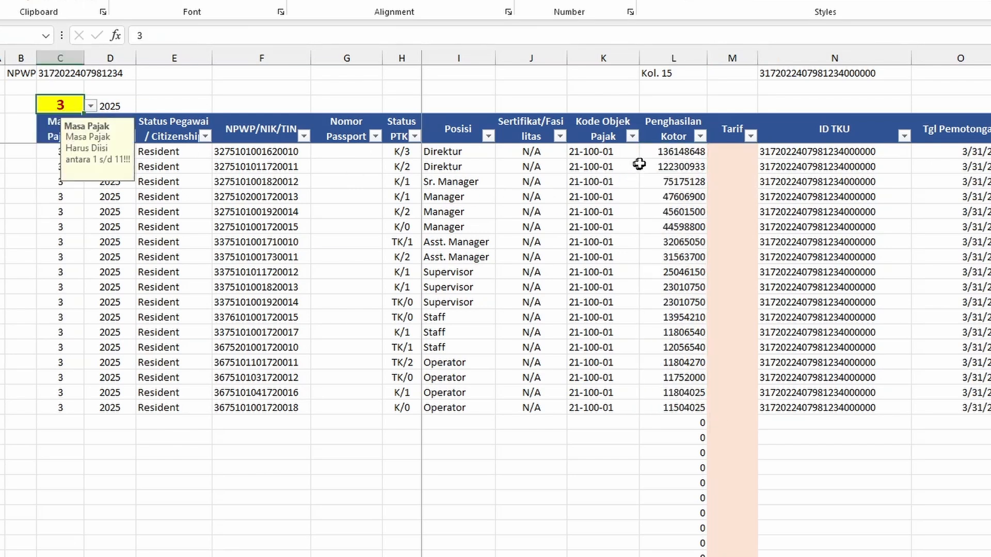
left_click_drag(662, 151, 669, 404)
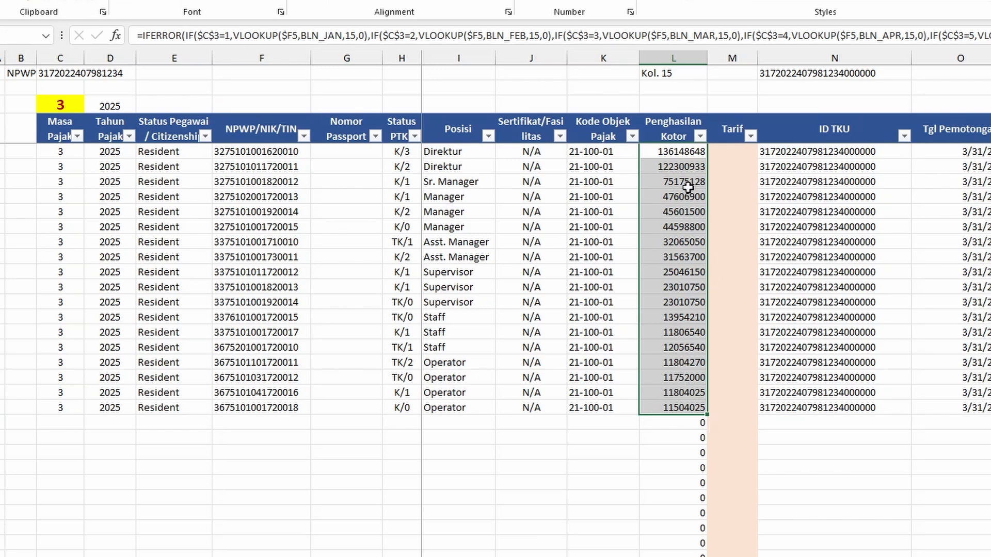
Set the BPMP sheet's Masa Pajak to 4 and check the first-row NPWP/NIK/TIN and Penghasilan Kotor formulas.
left_click(66, 102)
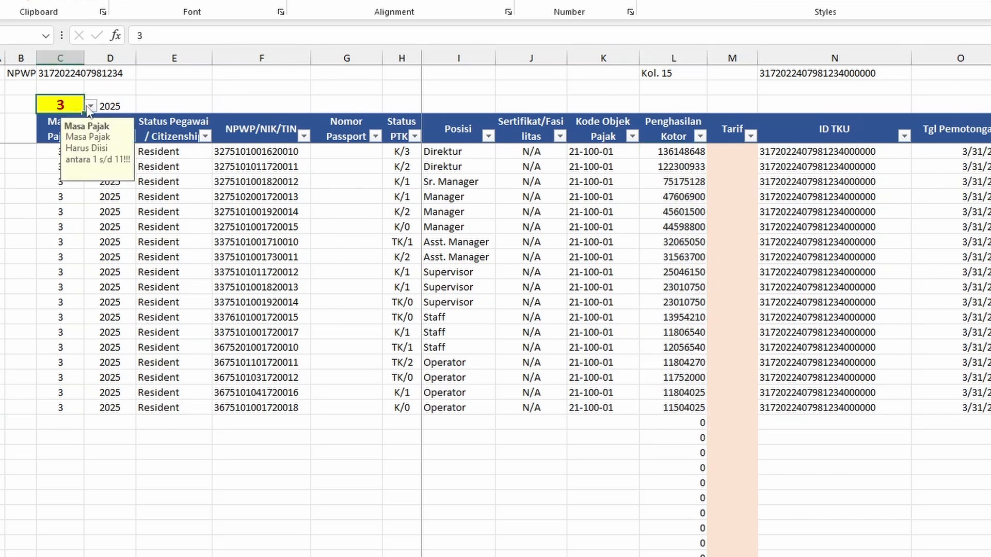
left_click(91, 106)
left_click(52, 146)
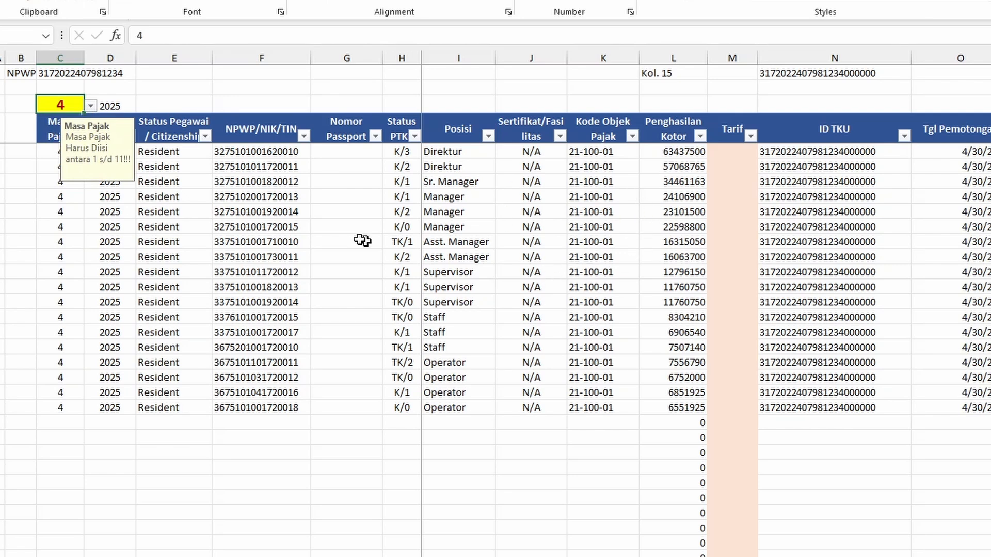
left_click(298, 154)
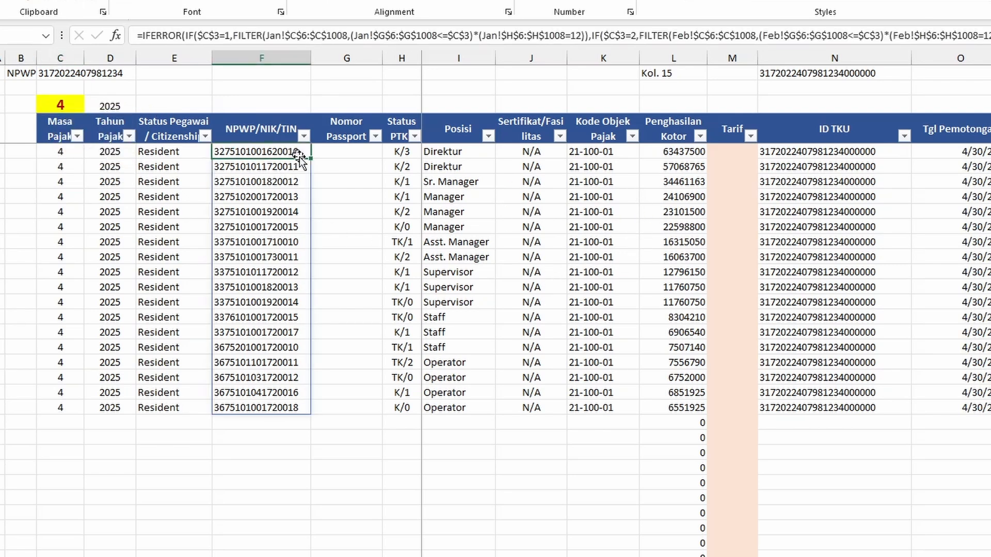
left_click(680, 155)
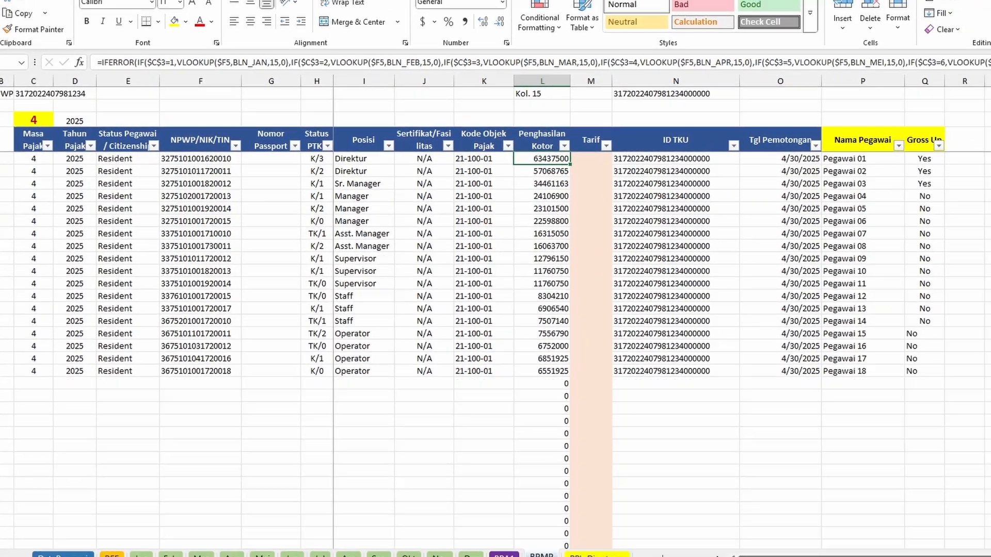
Compare Pegawai 11's row on the Apr sheet with Karyawan 11's Masa Pajak Akhir on the payroll workbook's Apr sheet.
left_click(221, 541)
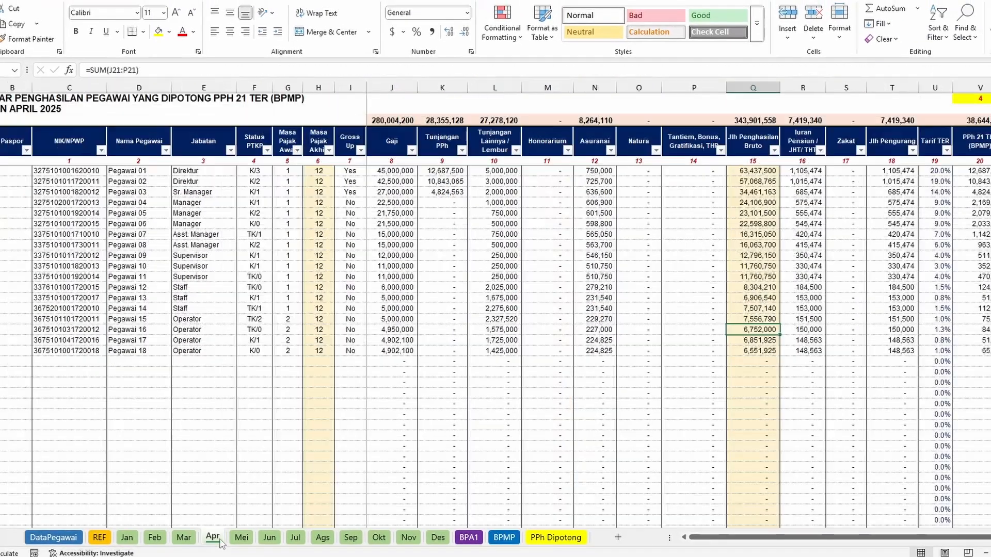
left_click(6, 283)
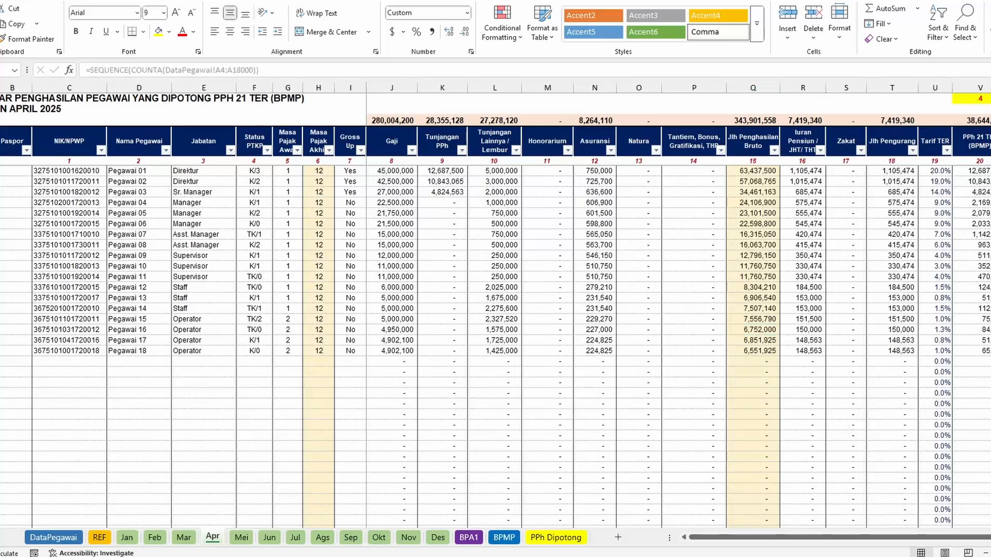
left_click_drag(6, 283, 305, 284)
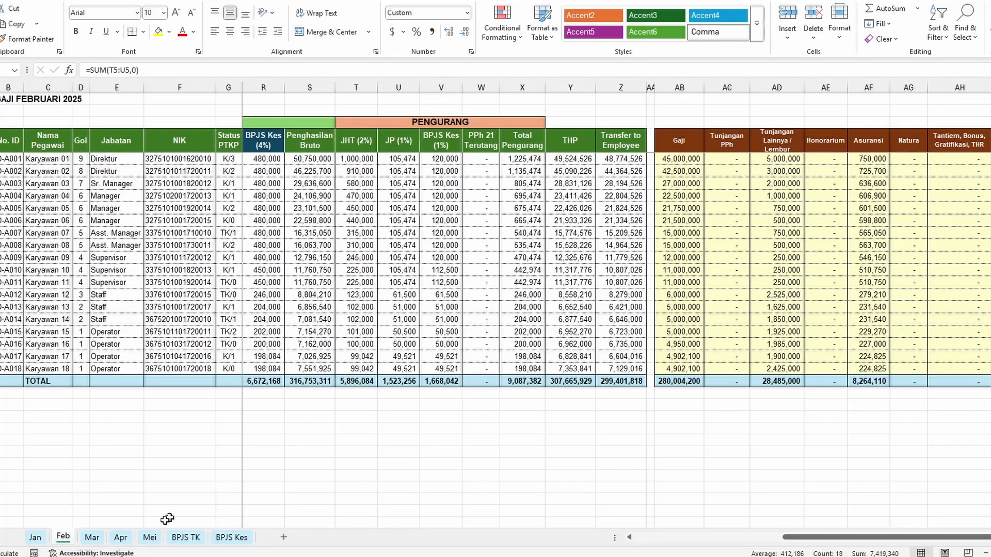
left_click(121, 539)
left_click(85, 282)
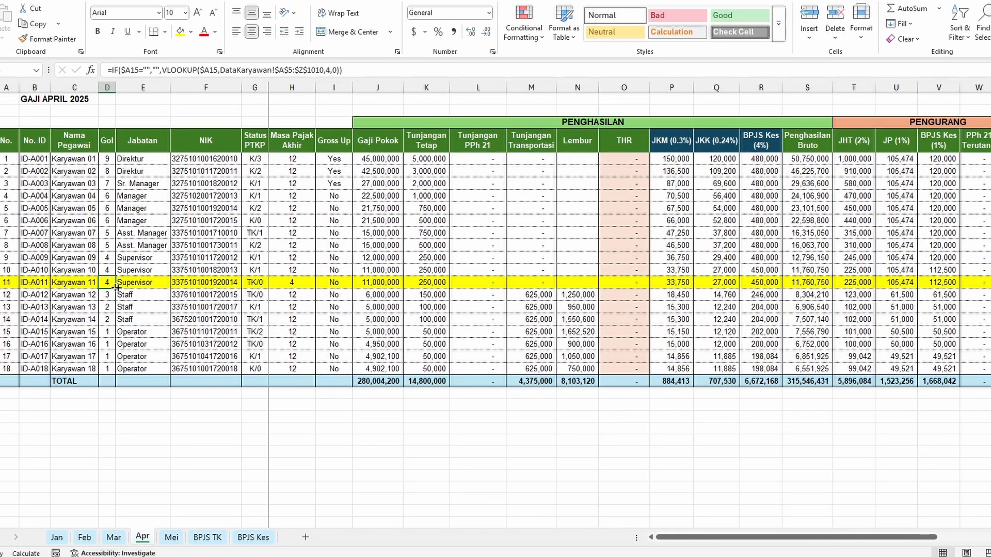
left_click(302, 285)
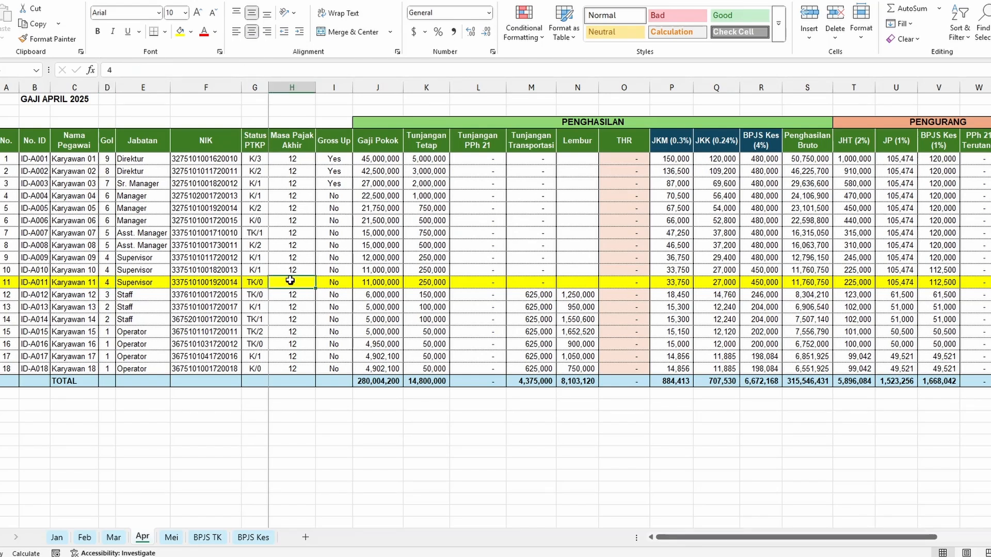
left_click(432, 282)
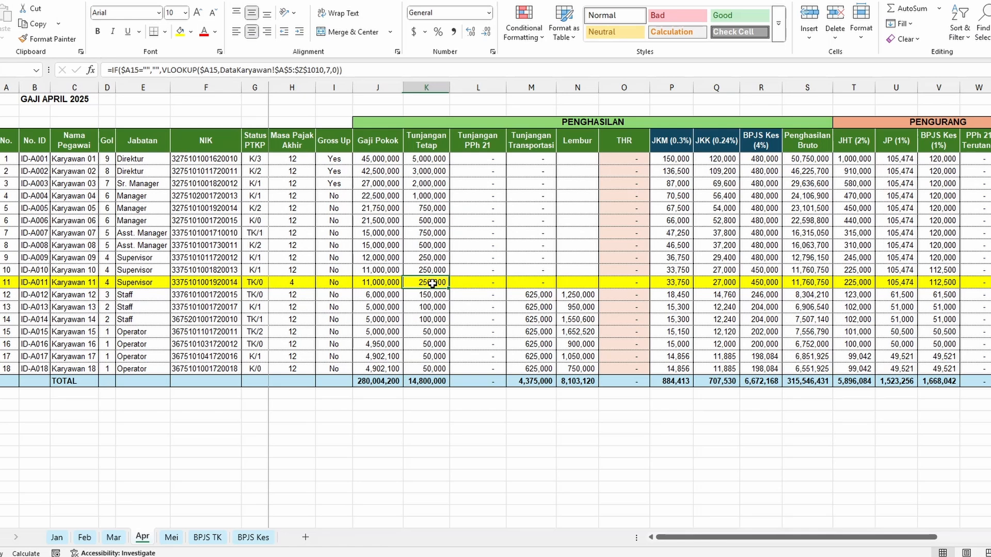
left_click(295, 282)
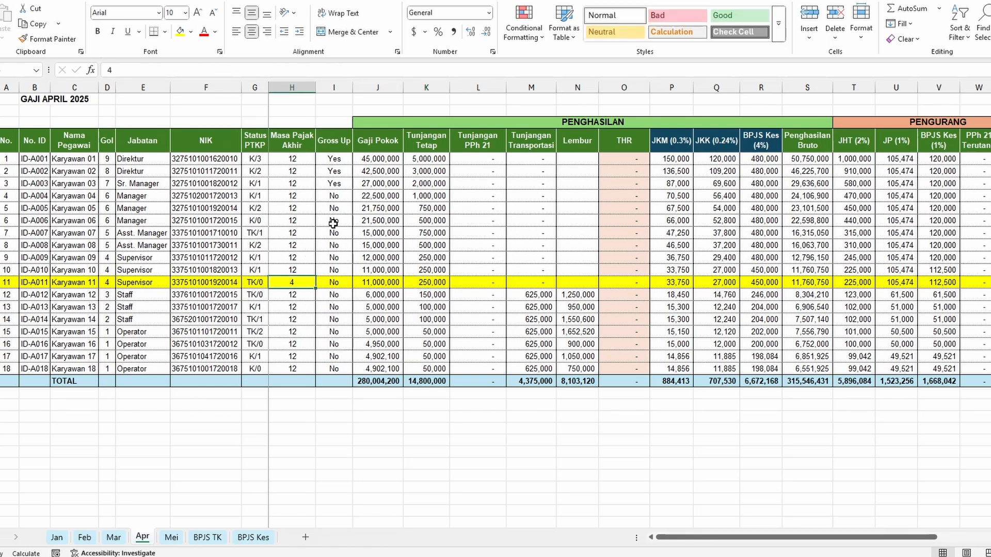
Switch back to the PPh 21 TER workbook and set Pegawai 11's Masa Pajak Akhir to 4 on the Apr sheet.
key("alt+Tab")
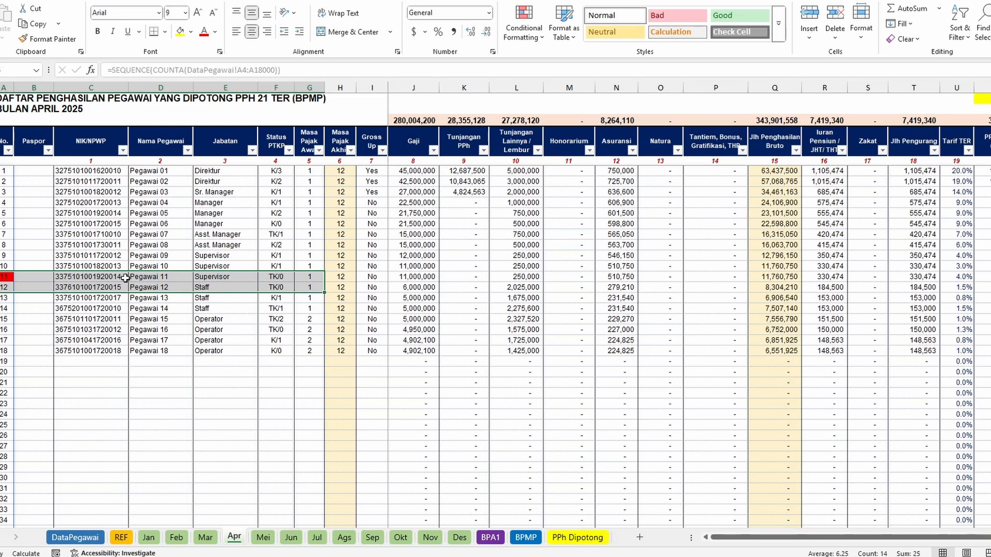
left_click(123, 277)
left_click(338, 281)
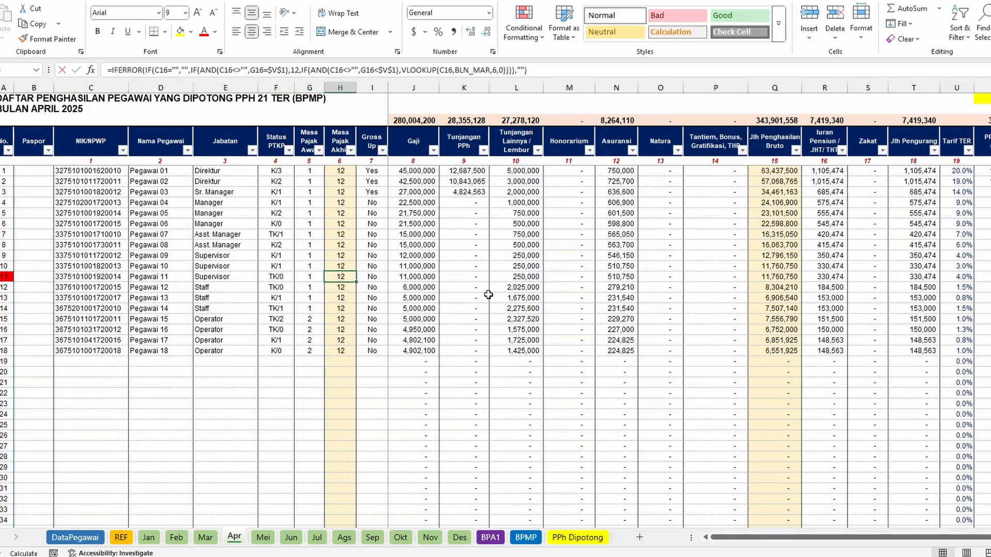
type("4")
key("Return")
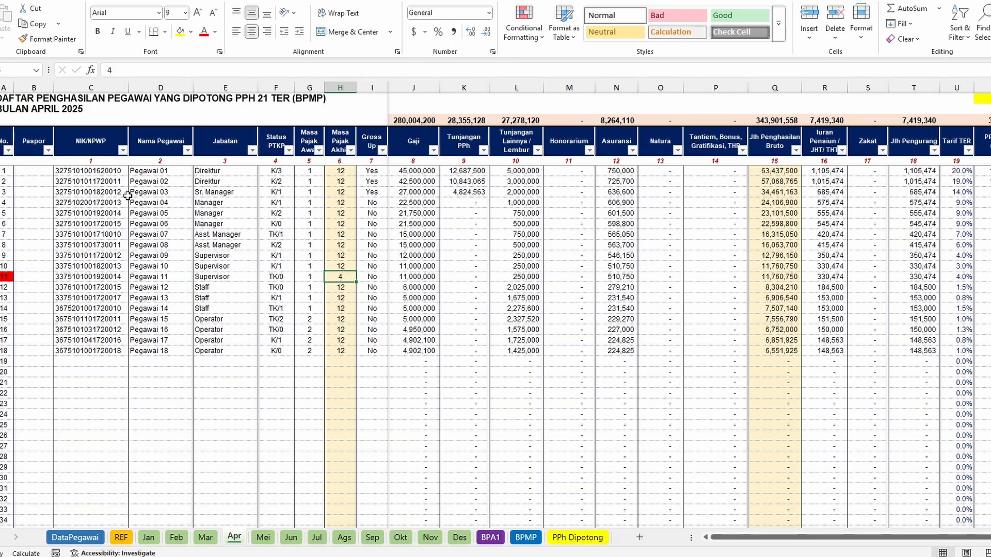
Compare the Apr sheet's NIK/NPWP list with the BPMP sheet's NPWP/NIK/TIN list for Masa Pajak 4.
left_click(92, 170)
left_click_drag(93, 171, 109, 351)
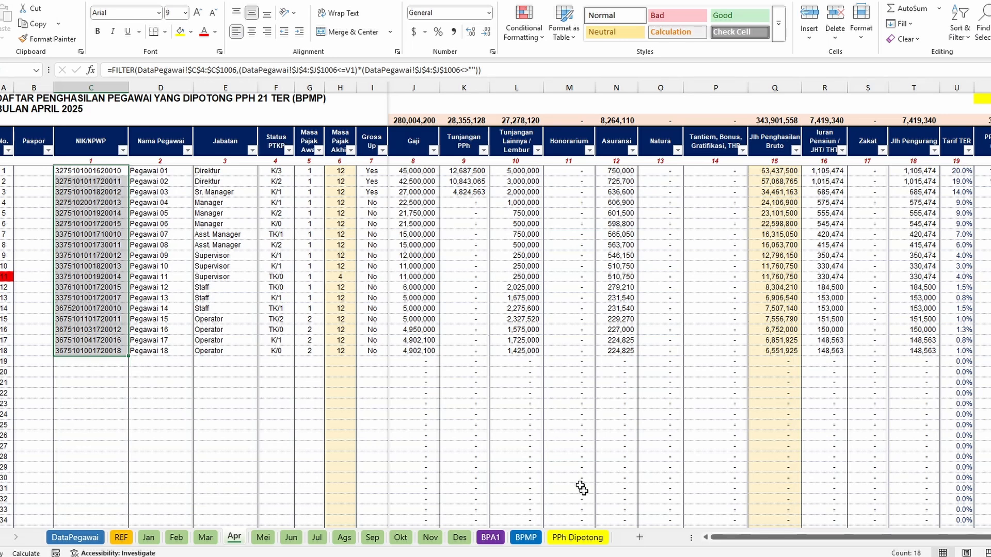
left_click(525, 538)
left_click(322, 314)
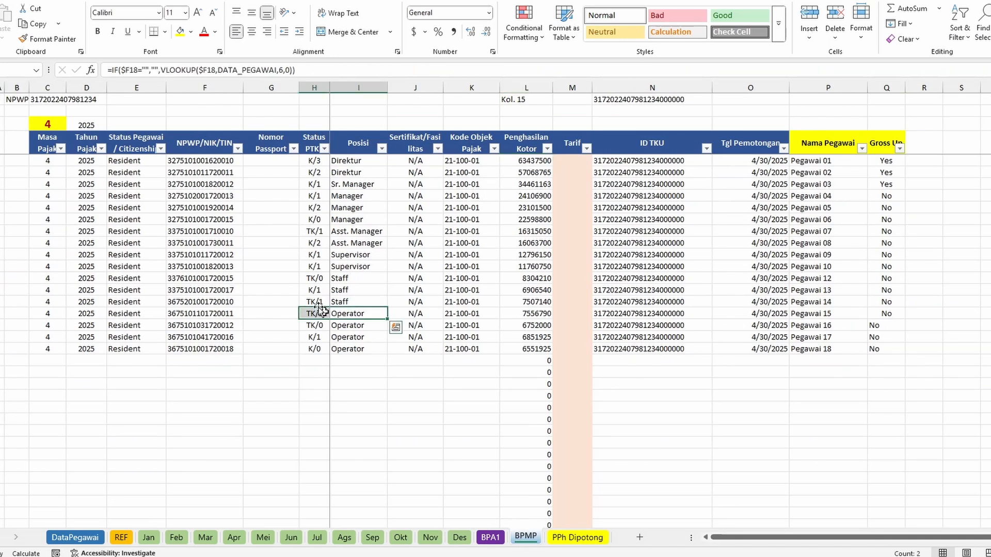
left_click(55, 129)
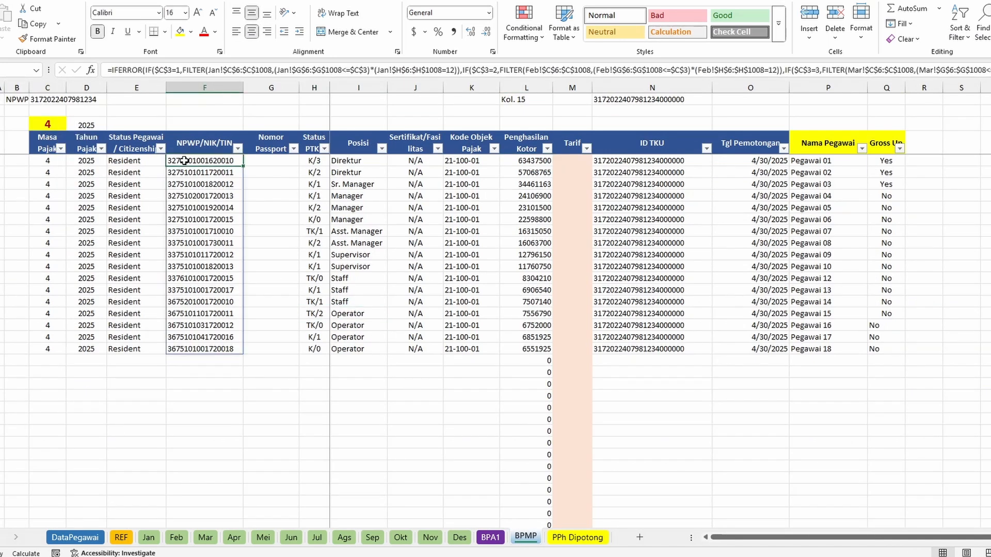
left_click_drag(178, 161, 181, 349)
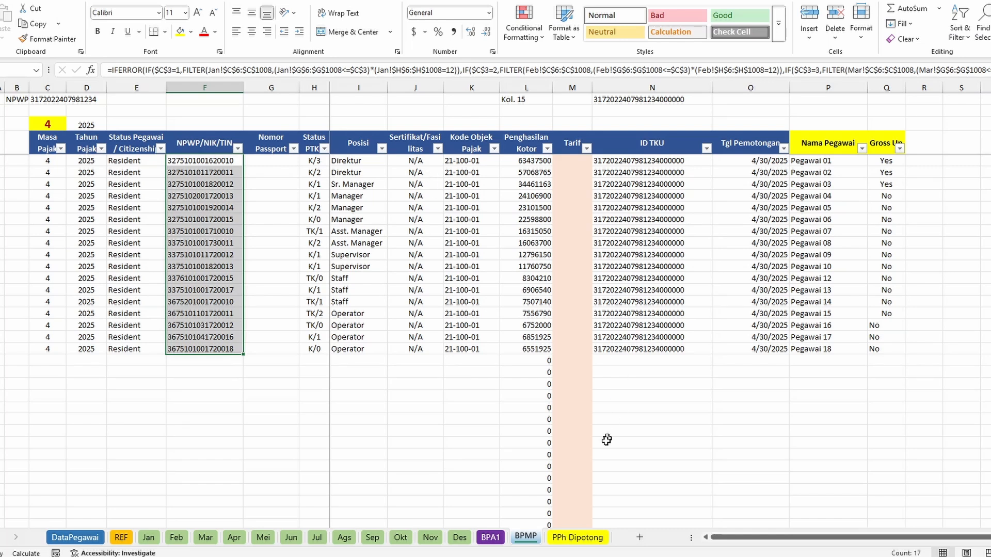
View the BPA1 sheet, then check the Nomor Passport, Sertifikat/Fasilitas and Penghasilan Kotor formulas on the BPMP sheet.
left_click(489, 538)
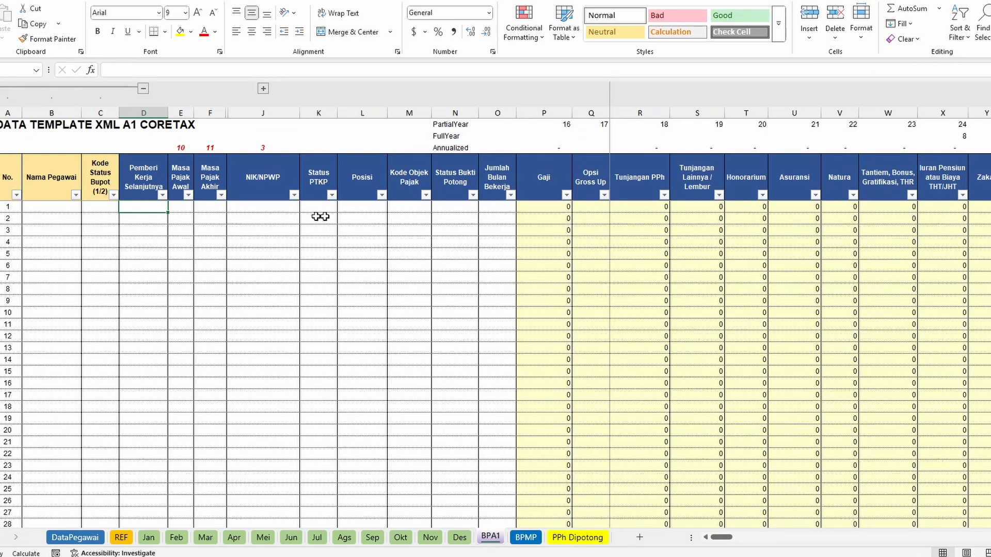
left_click(526, 538)
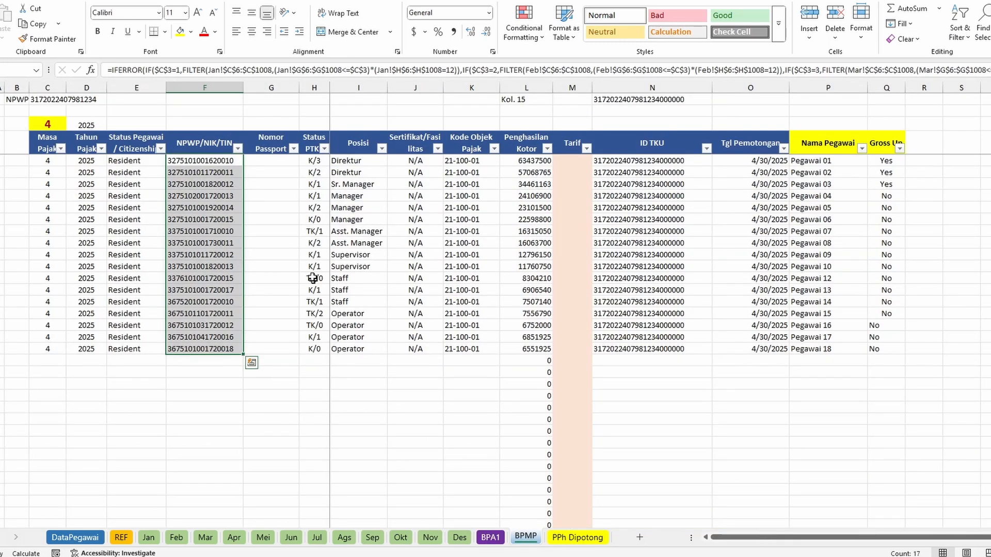
left_click(287, 221)
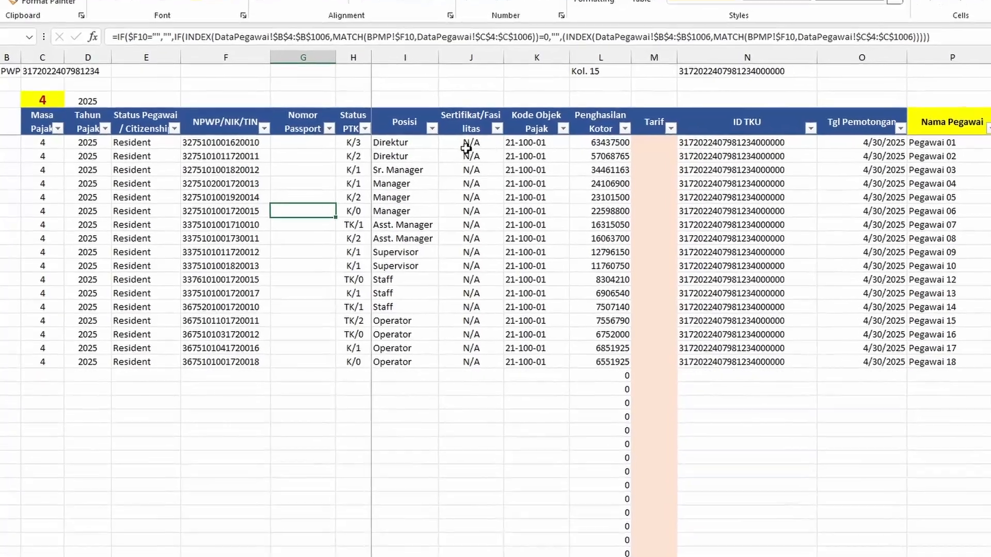
left_click(459, 146)
left_click(593, 146)
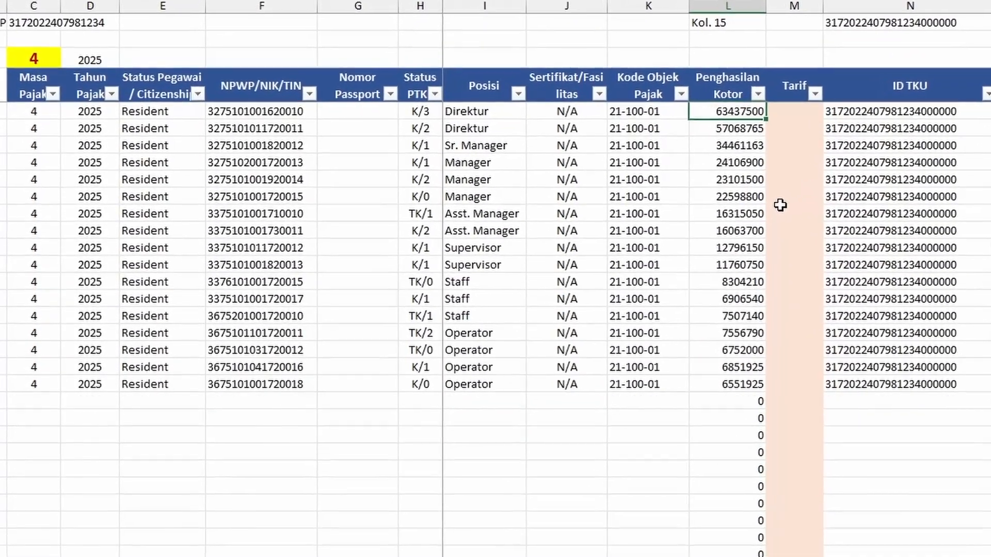
key("F2")
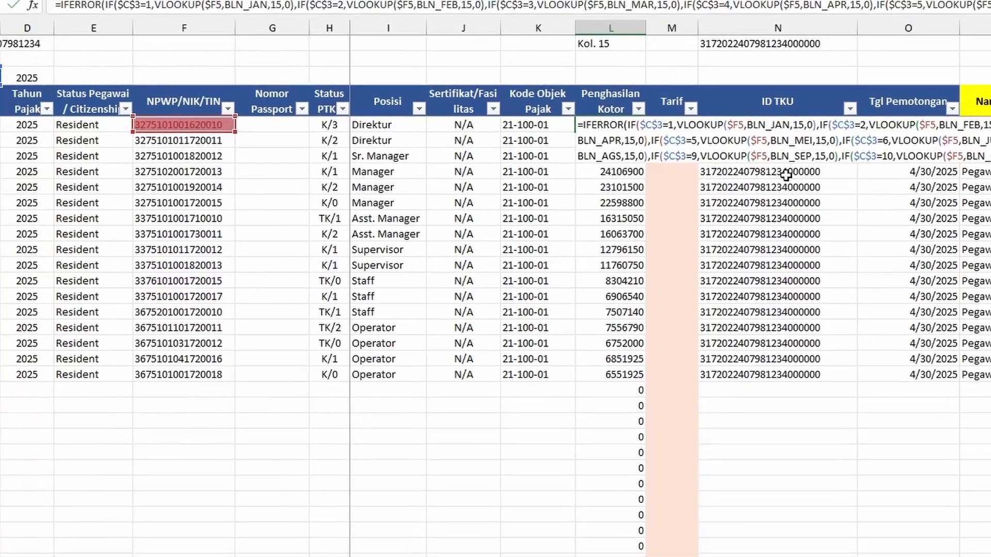
key("Escape")
Check the Tarif column, the ID TKU and Tgl Pemotongan formulas and the Nama Pegawai header on the BPMP sheet.
left_click(739, 126)
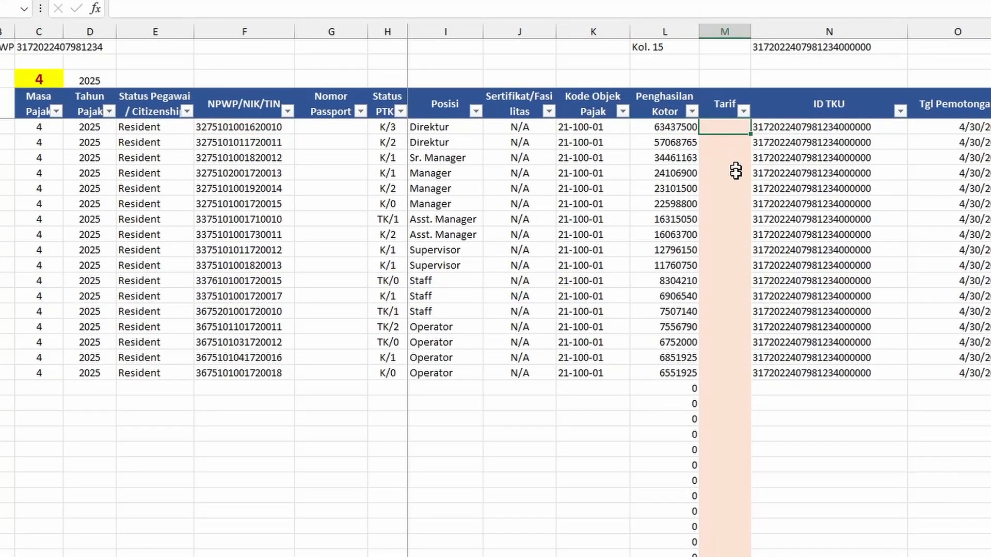
left_click(743, 250)
left_click(736, 128)
left_click(878, 133)
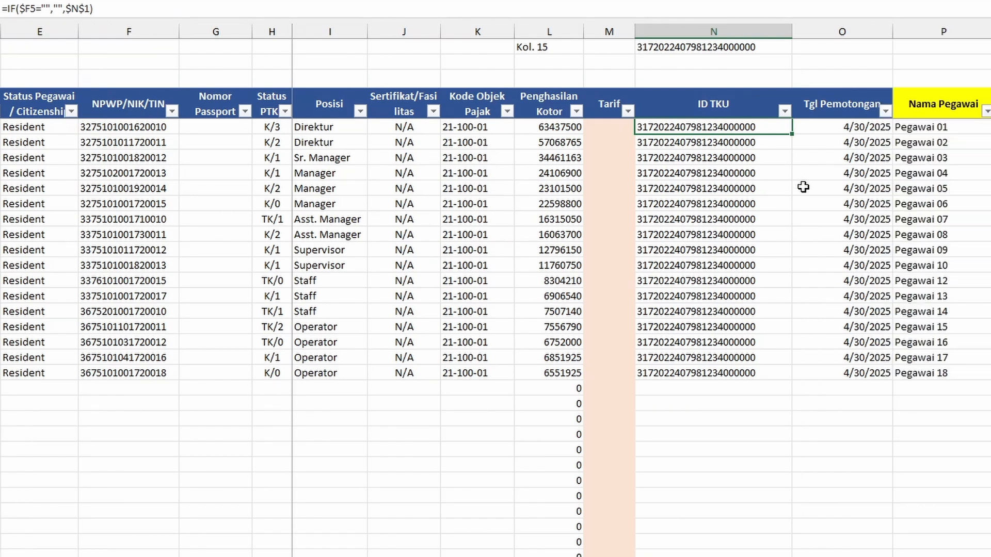
key("F2")
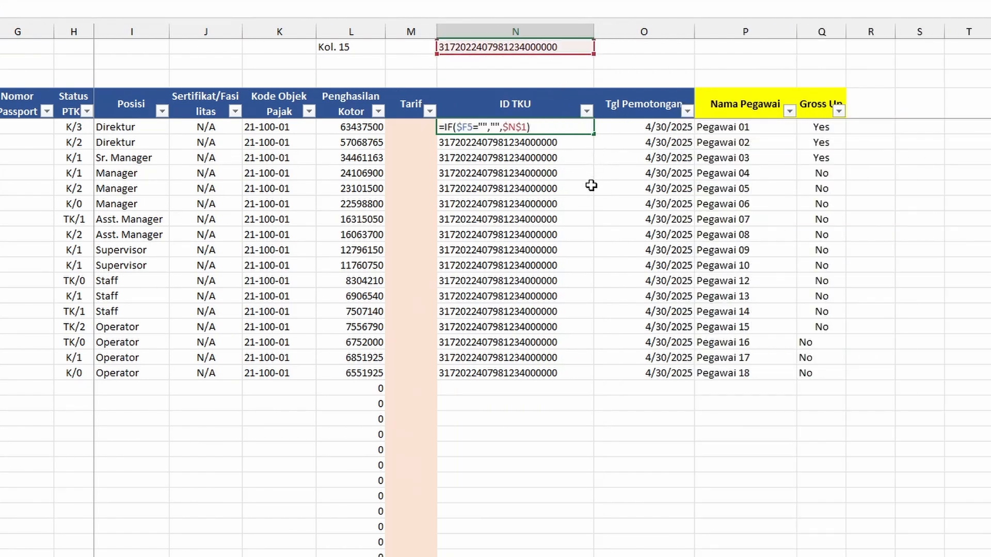
key("Escape")
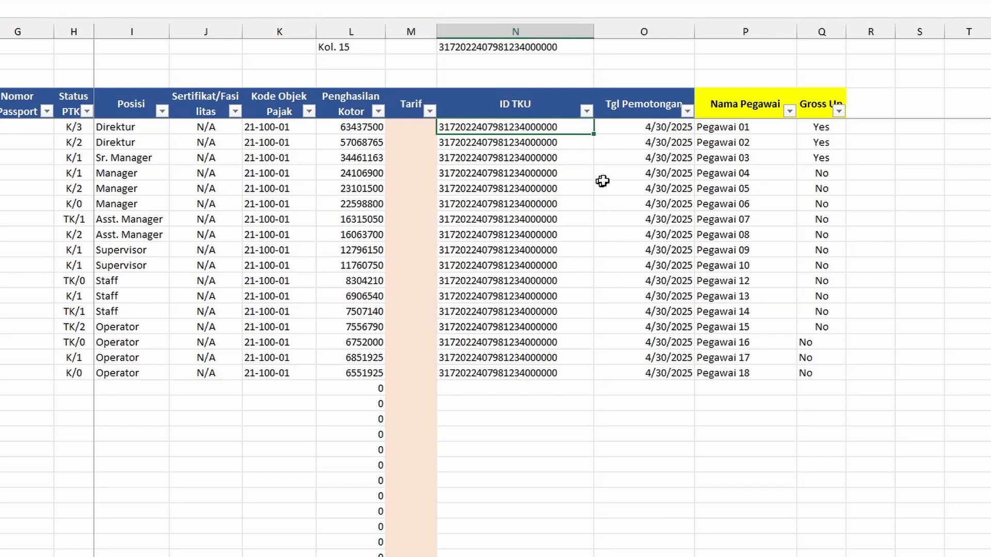
left_click(671, 132)
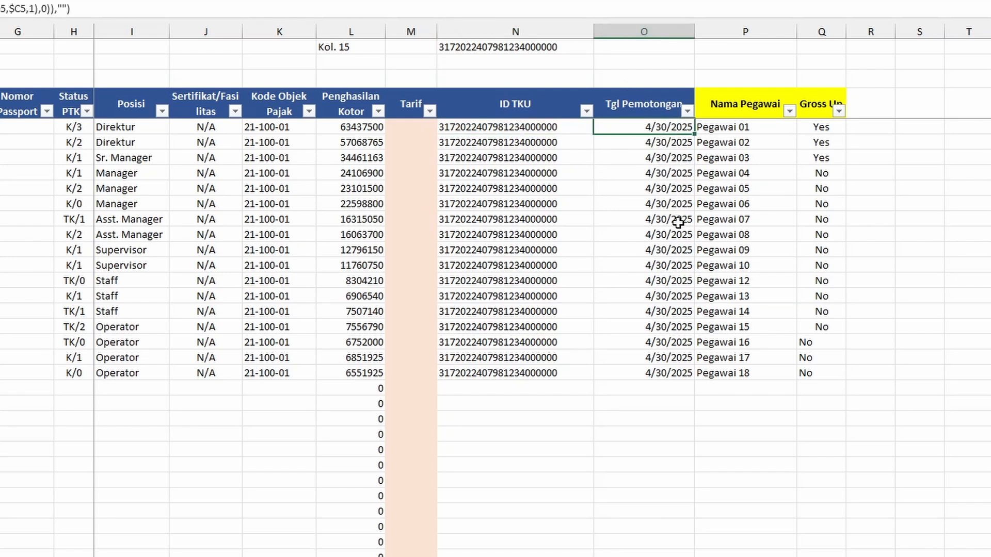
left_click(745, 106)
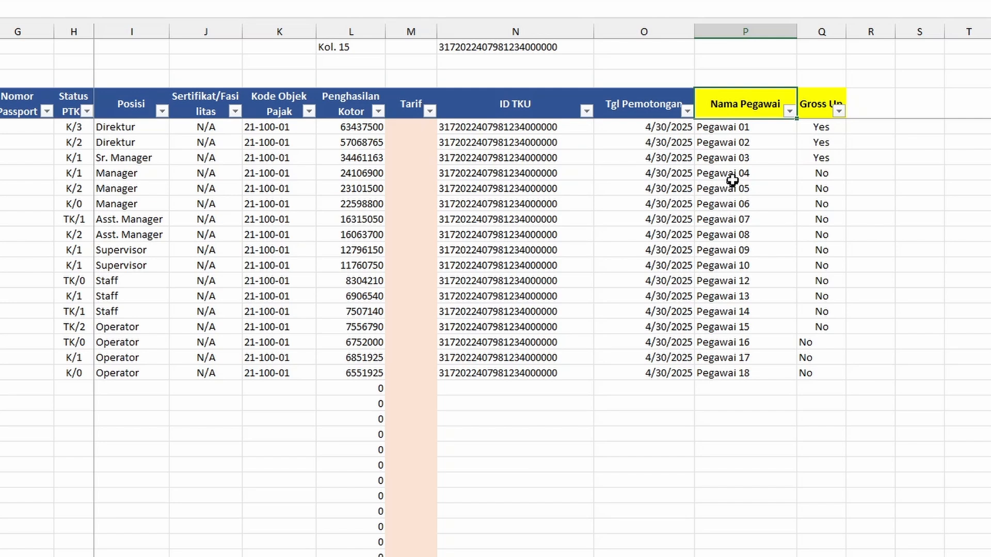
Center the Gross Up values for Pegawai 01 through Pegawai 18 on the BPMP sheet.
left_click(831, 129)
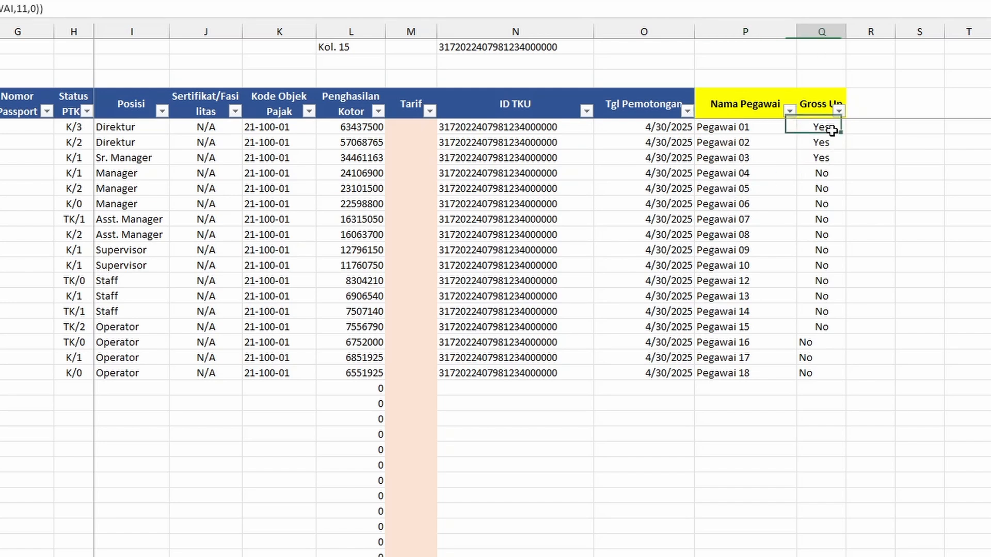
left_click_drag(831, 129, 840, 376)
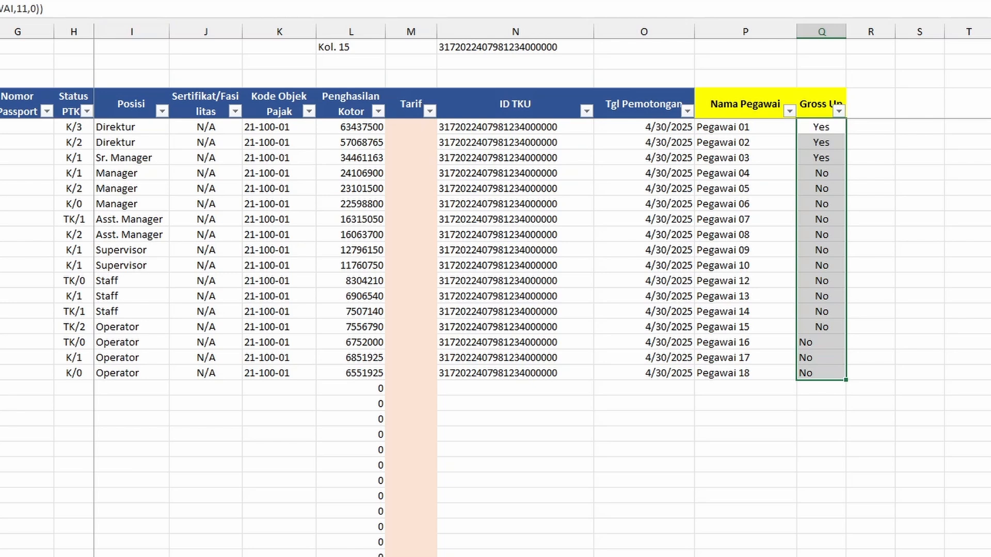
left_click(0, 0)
left_click(0, 0)
Check the Nama Pegawai lookup formulas in several employee rows of the BPMP sheet.
left_click(754, 107)
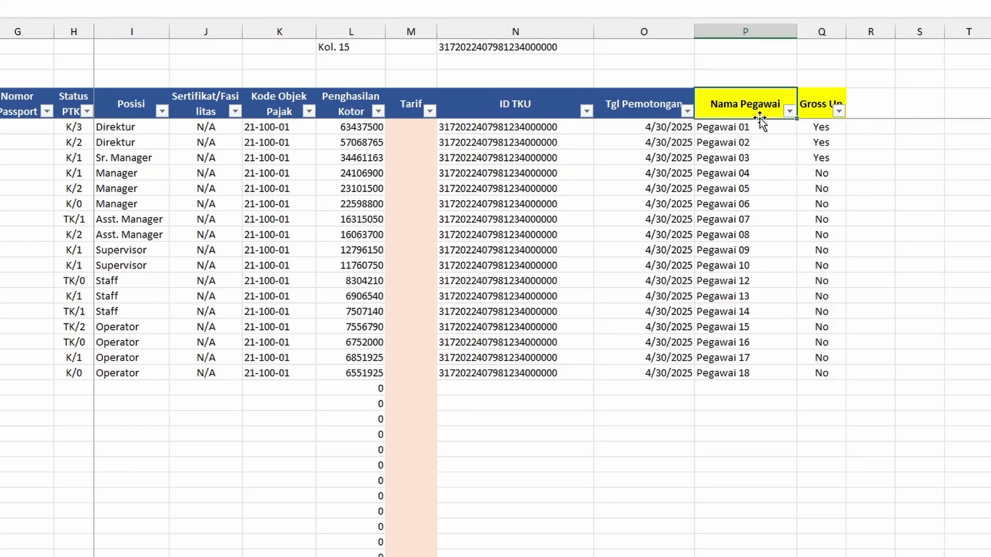
left_click(762, 130)
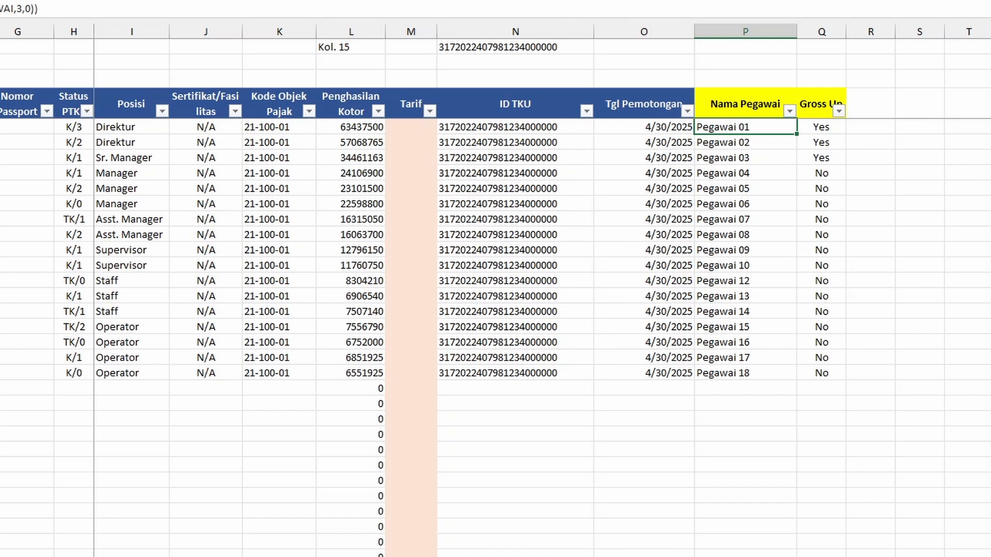
left_click(733, 204)
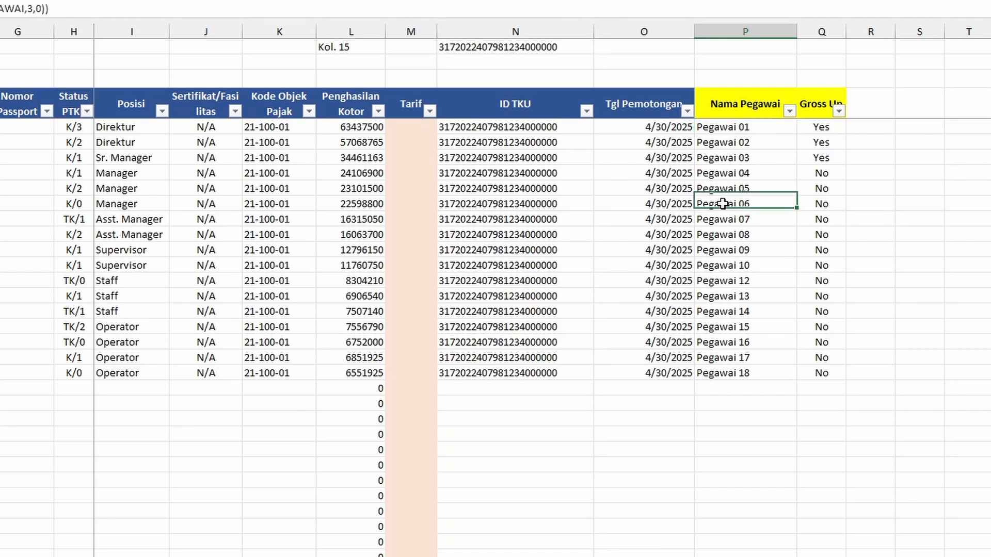
left_click(749, 127)
left_click(747, 359)
left_click(778, 174)
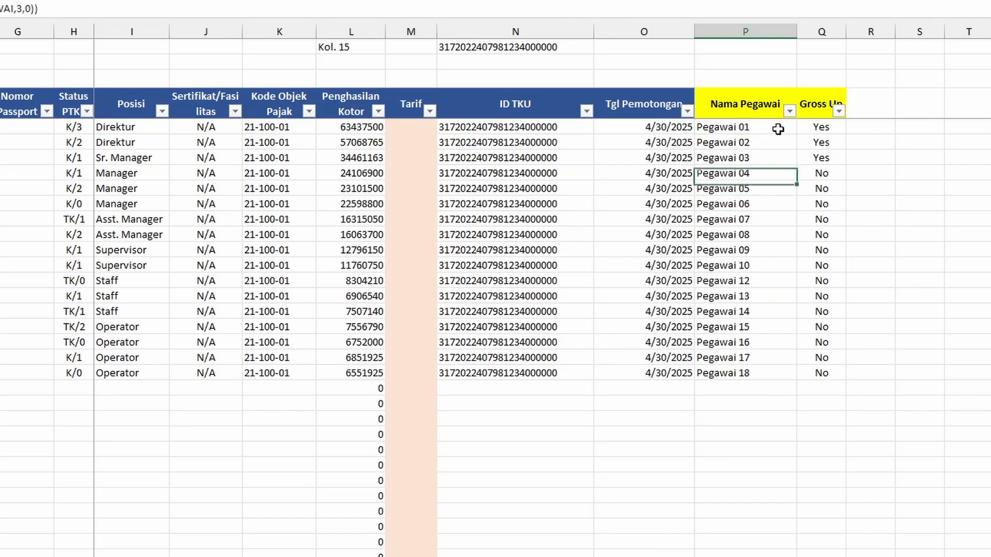
left_click(778, 129)
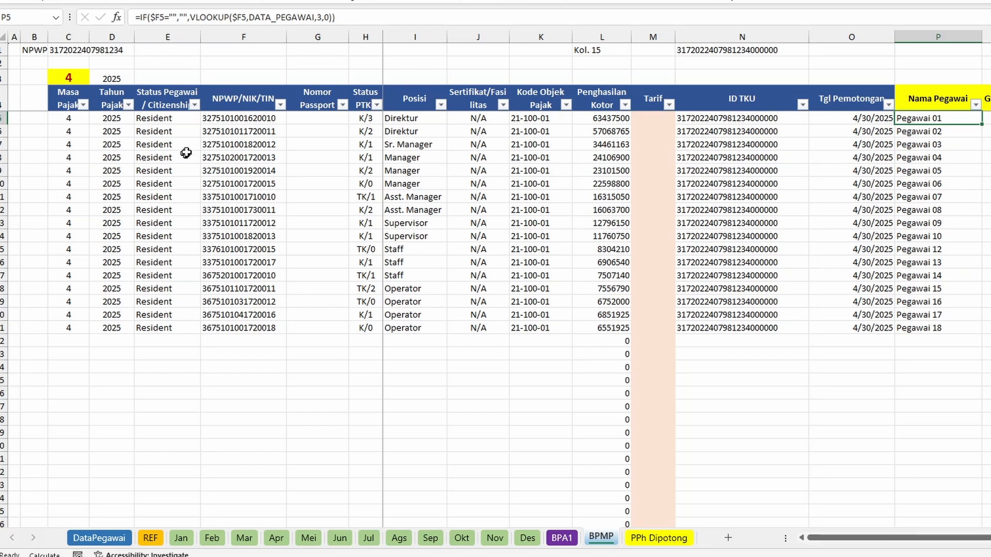
Check the first employee's NPWP/NIK/TIN and ID TKU formulas on the BPMP sheet.
left_click(222, 126)
left_click(229, 118)
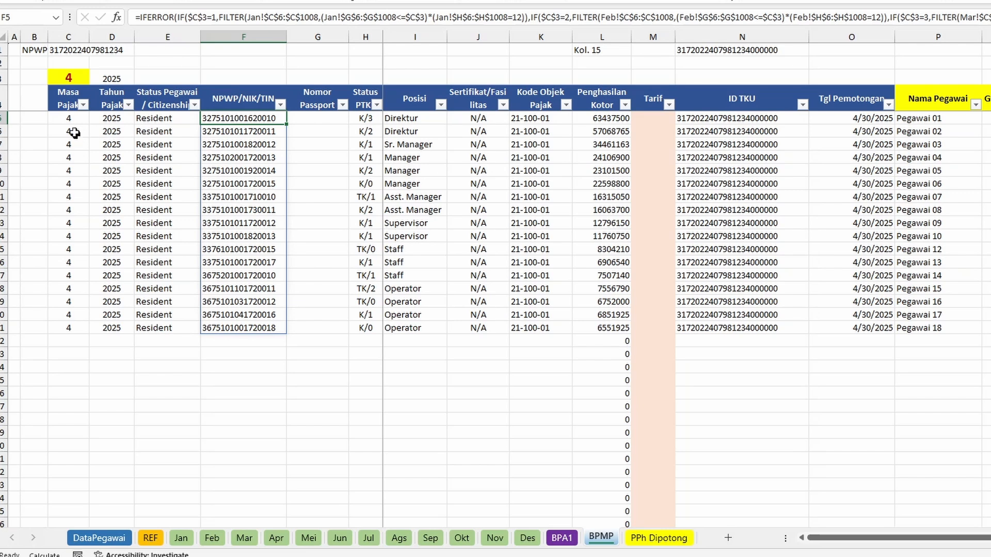
left_click(741, 122)
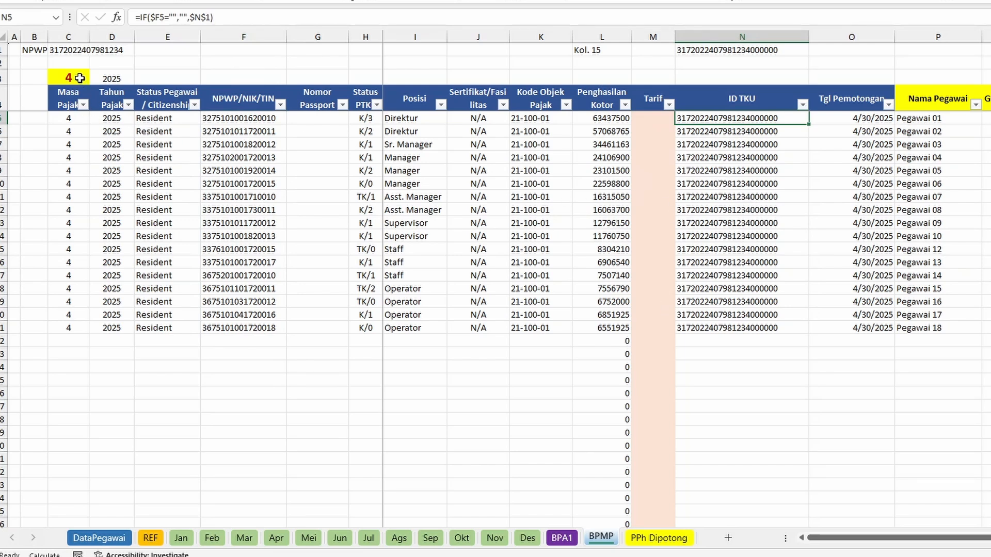
Set the Masa Pajak on the BPMP sheet to 1.
left_click(78, 78)
left_click(96, 79)
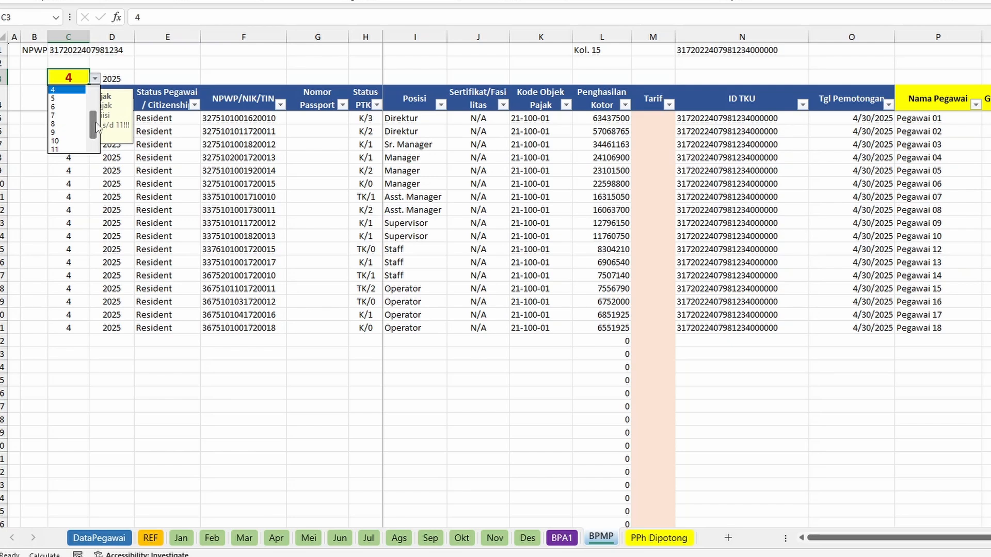
scroll(97, 128, "up", 1)
key("Up")
key("Up")
key("Up")
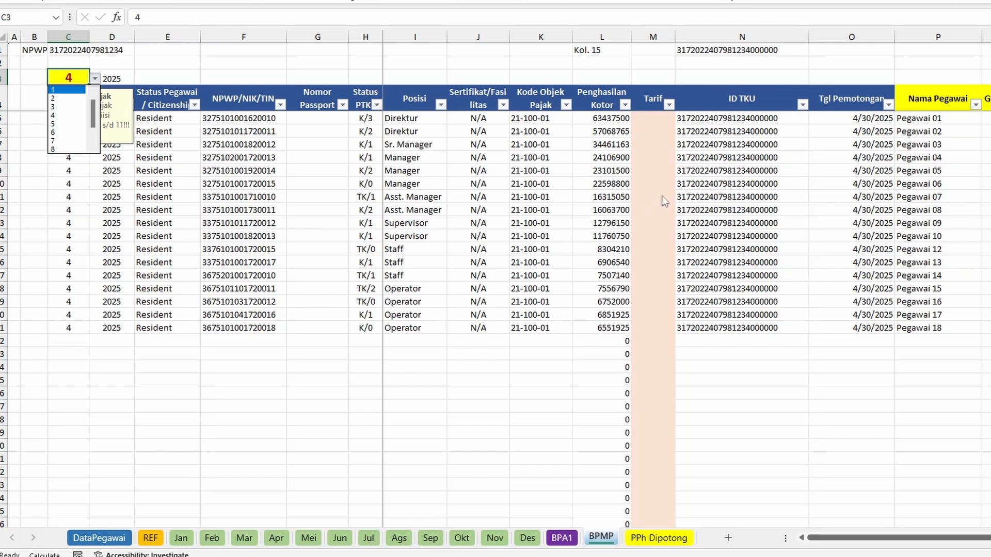
left_click(70, 91)
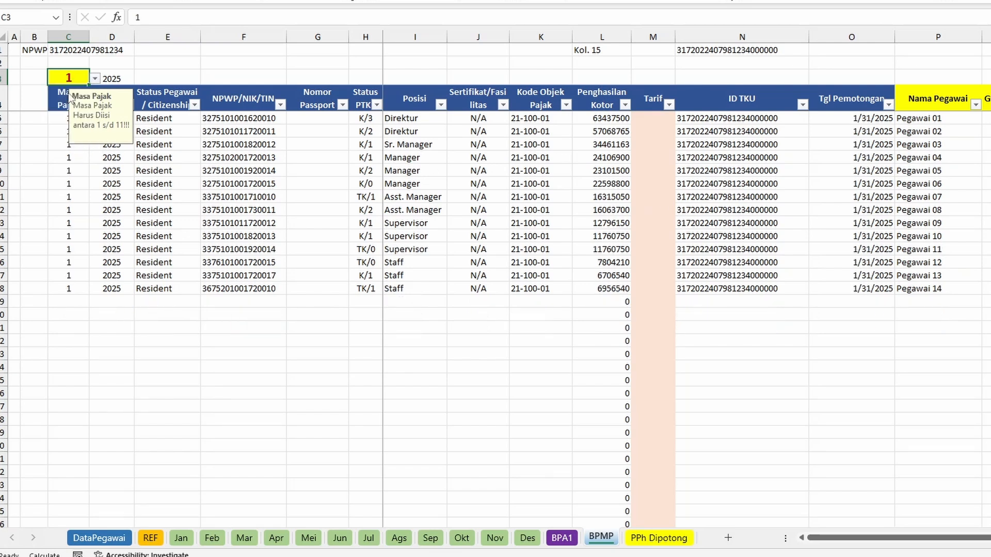
Set the BPMP Masa Pajak to 2 and review the employee list with its ID TKU and Penghasilan Kotor formulas.
left_click(96, 80)
left_click(76, 101)
left_click_drag(244, 119, 243, 342)
left_click(703, 185)
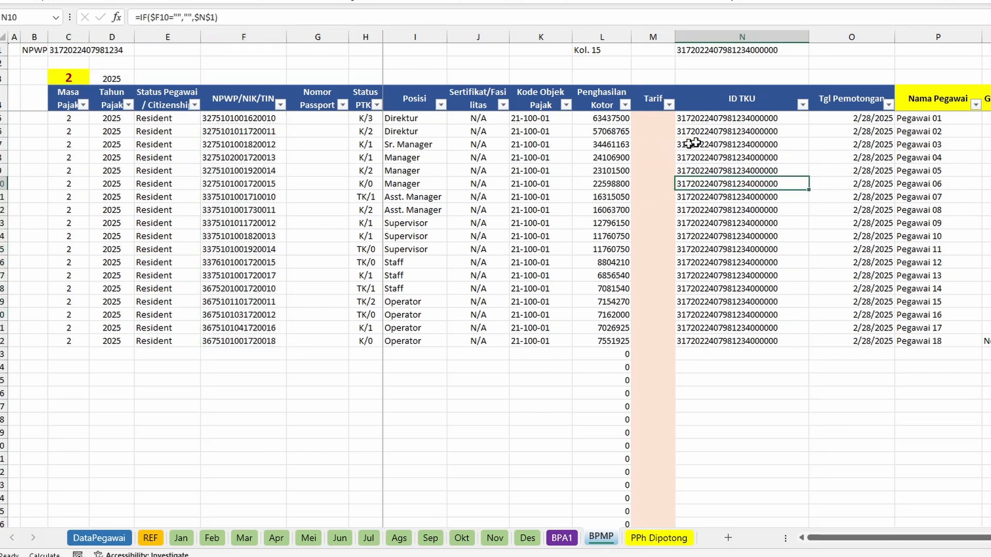
mouse_move(737, 120)
left_mouse_down()
mouse_move(738, 149)
mouse_move(736, 122)
left_mouse_up()
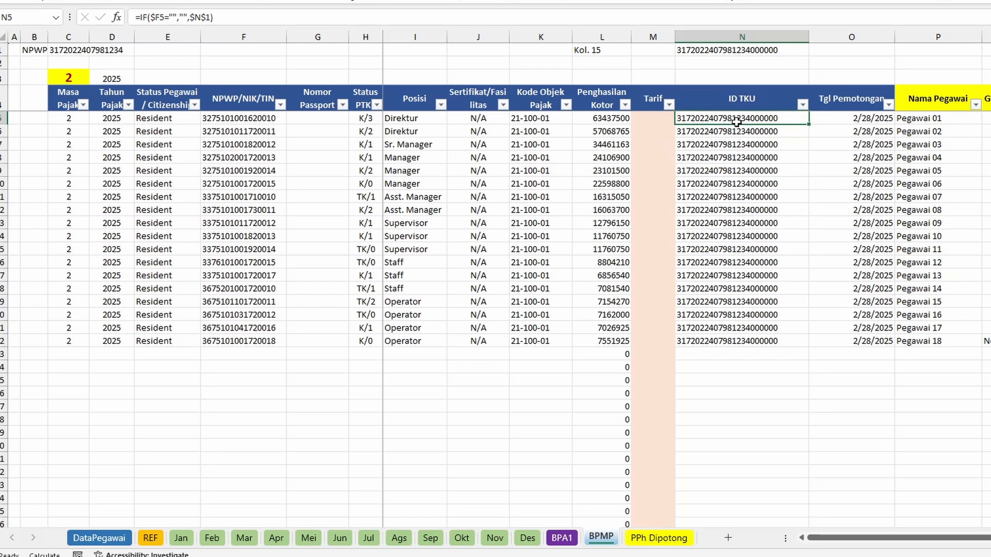
left_click(617, 119)
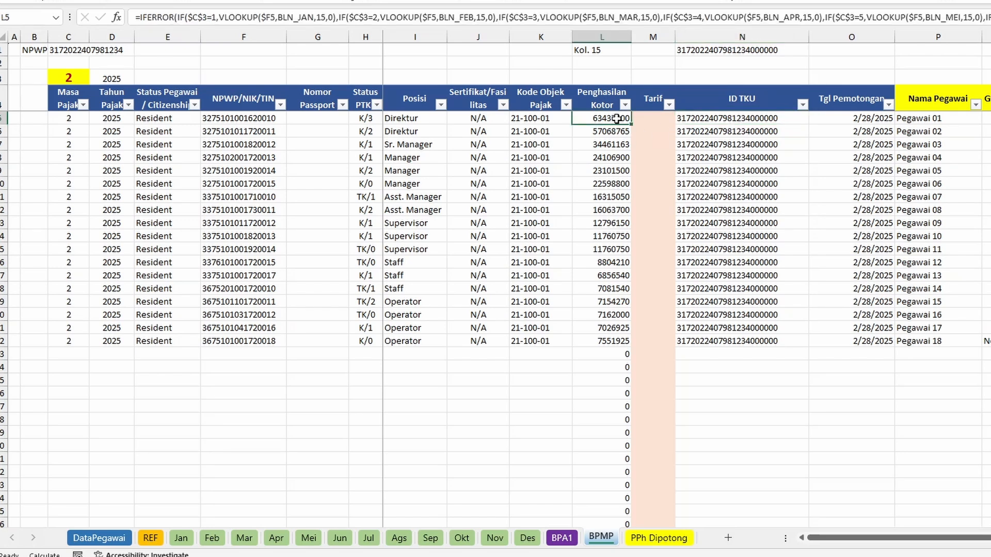
left_click(722, 121)
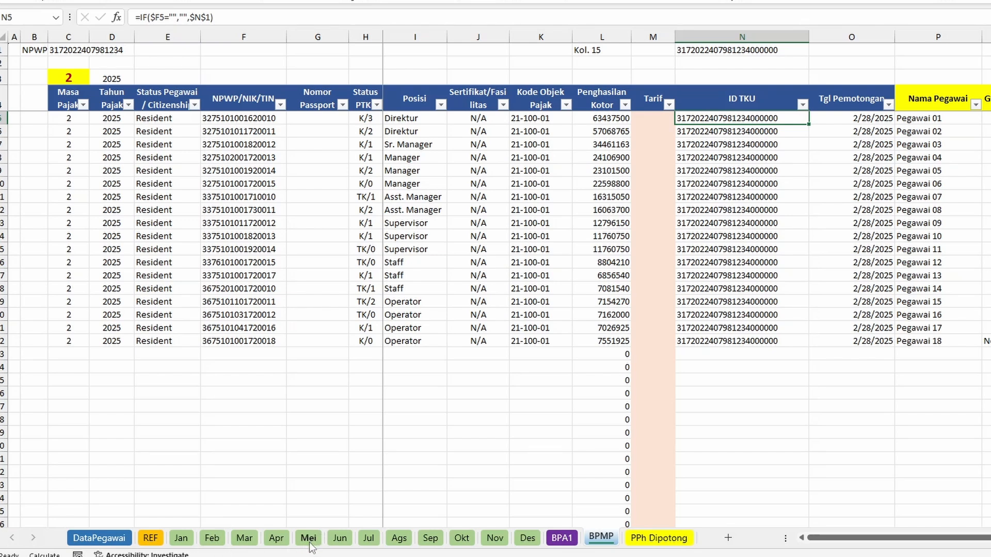
Compare the PPh 21 TER (BPMP) totals on the Mar and Feb sheets and check Mar's Tantiem, Bonus, Gratifikasi, THR amounts.
left_click(244, 537)
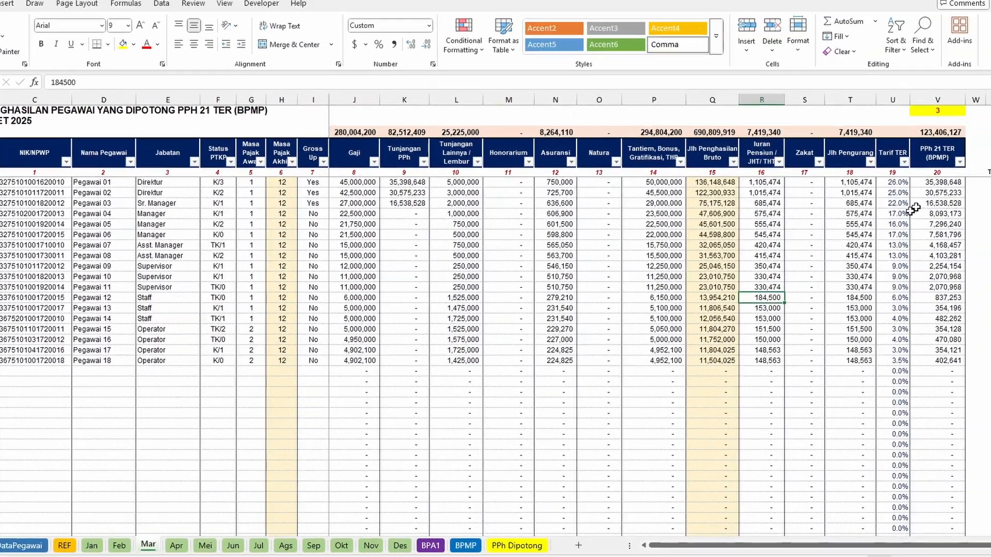
left_click(937, 133)
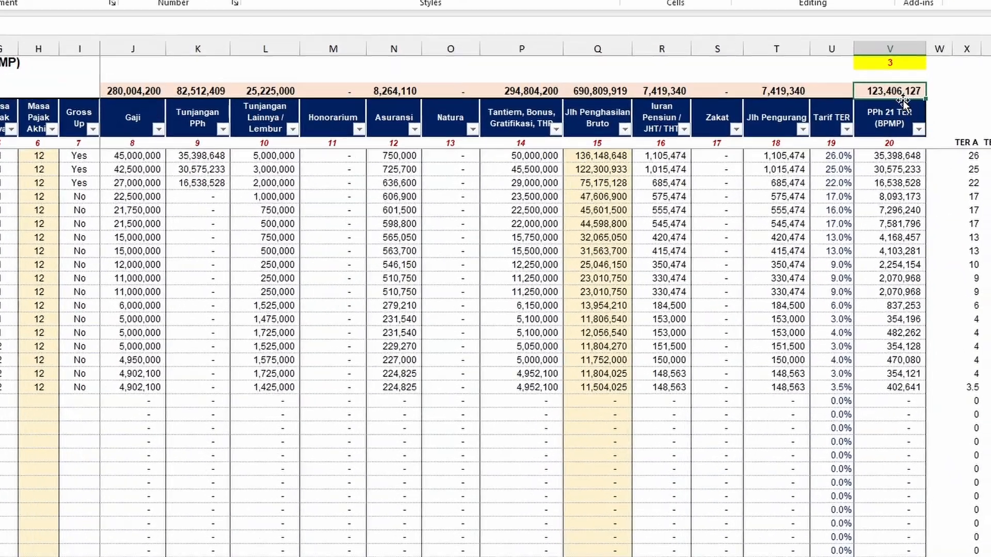
key("ctrl+Page_Up")
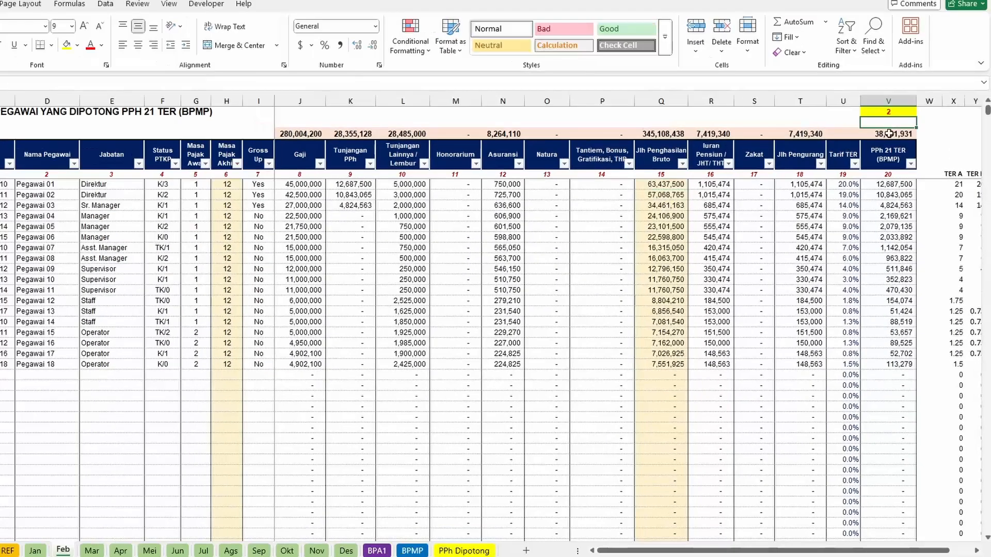
left_click(889, 134)
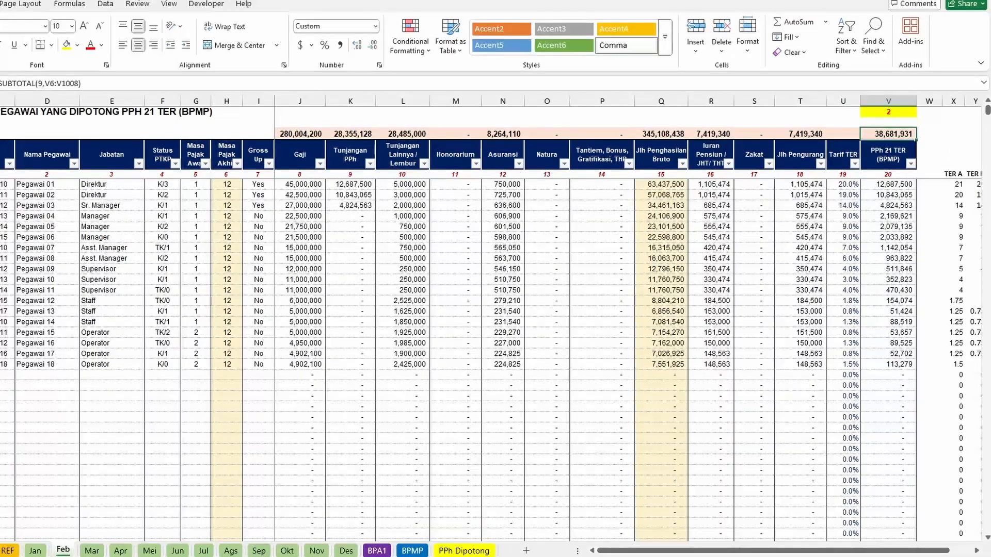
left_click(91, 551)
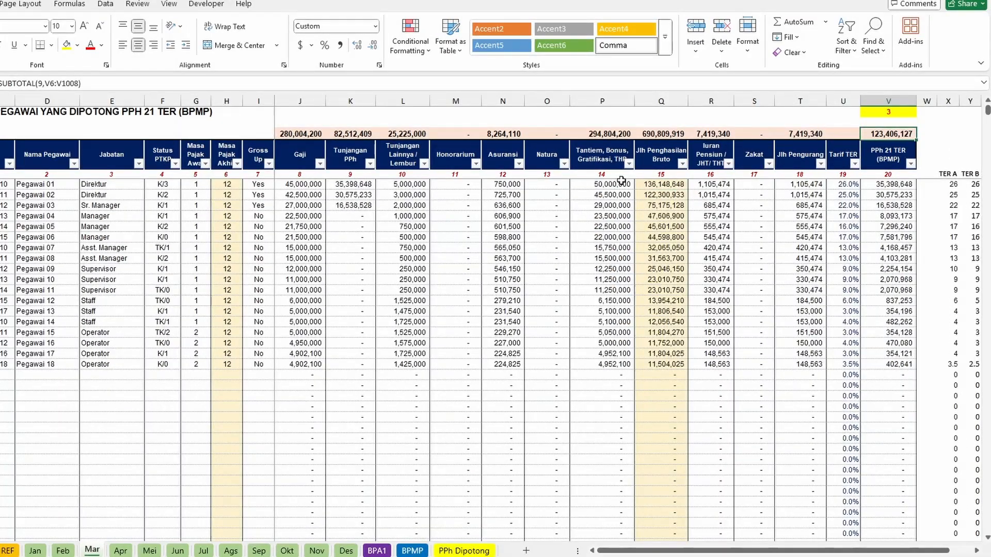
left_click_drag(619, 183, 611, 303)
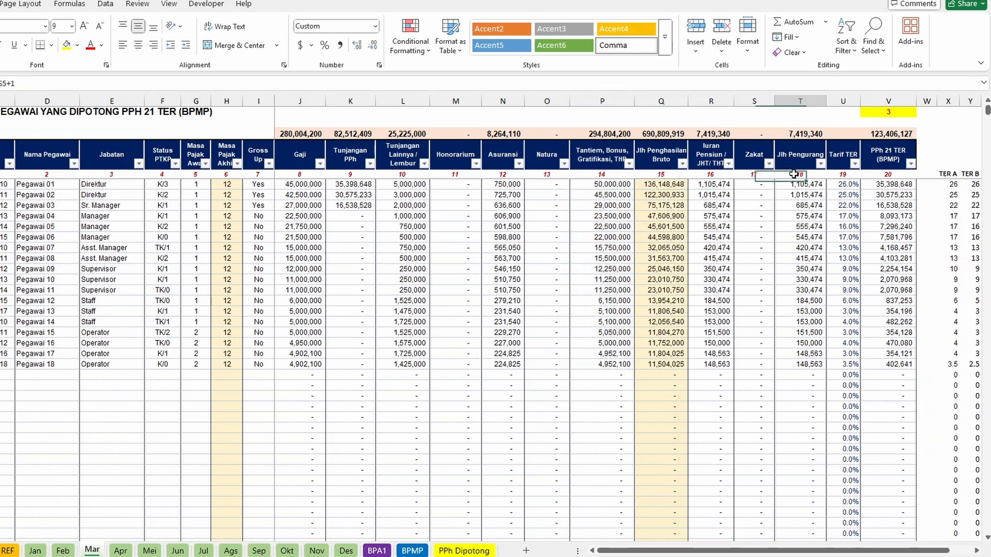
left_click(867, 184)
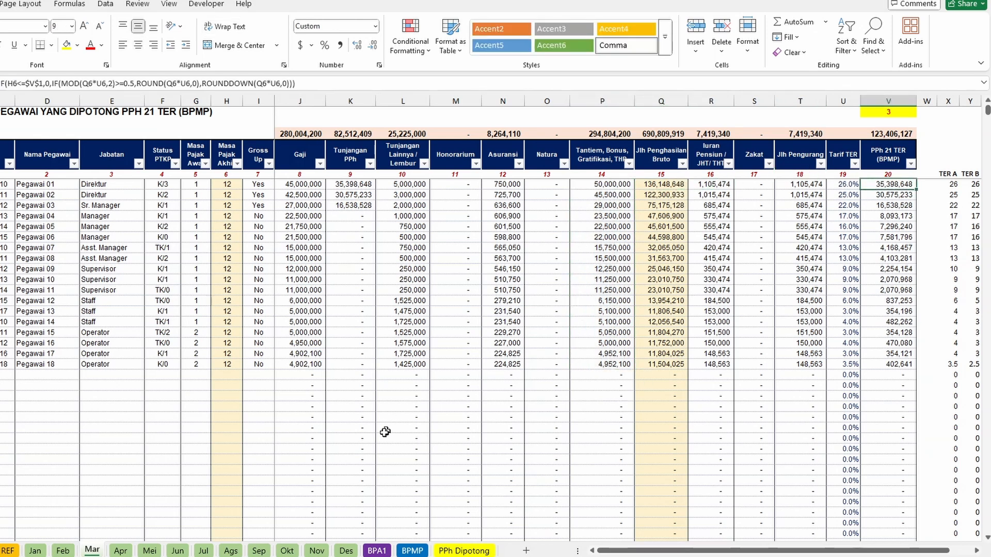
Check Pegawai 11's Masa Pajak Akhir and PPh 21 TER (BPMP) formula on the Apr sheet.
left_click(120, 551)
left_click(895, 290)
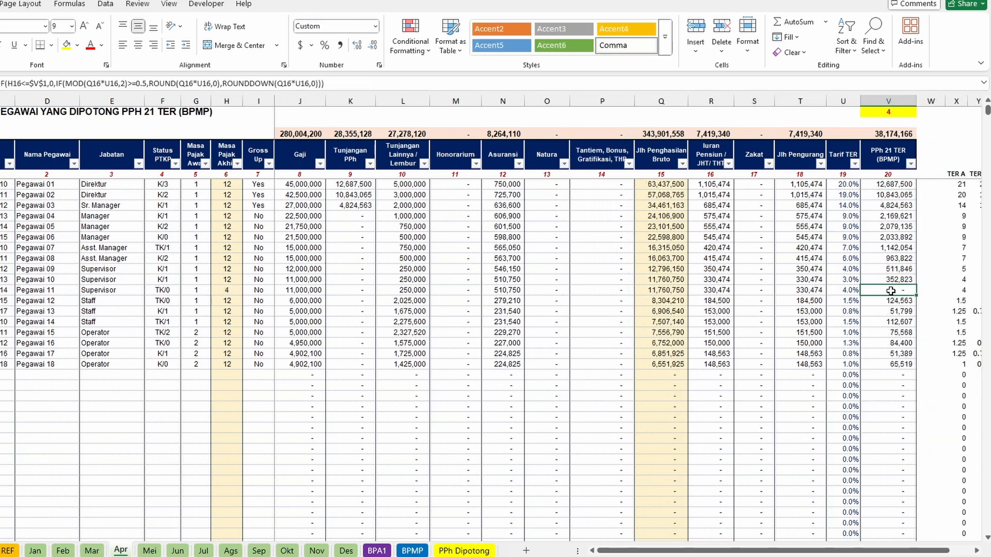
left_click(235, 293)
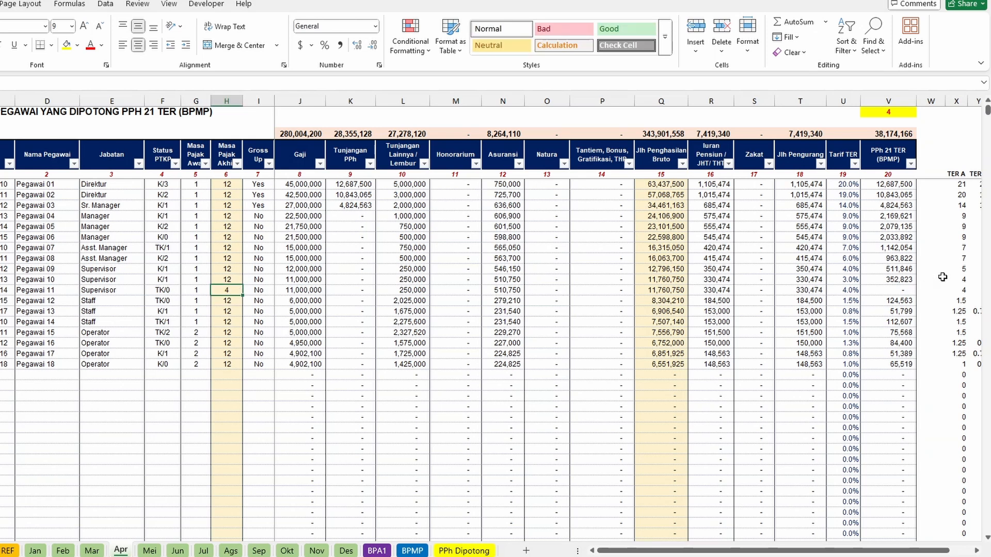
left_click(895, 290)
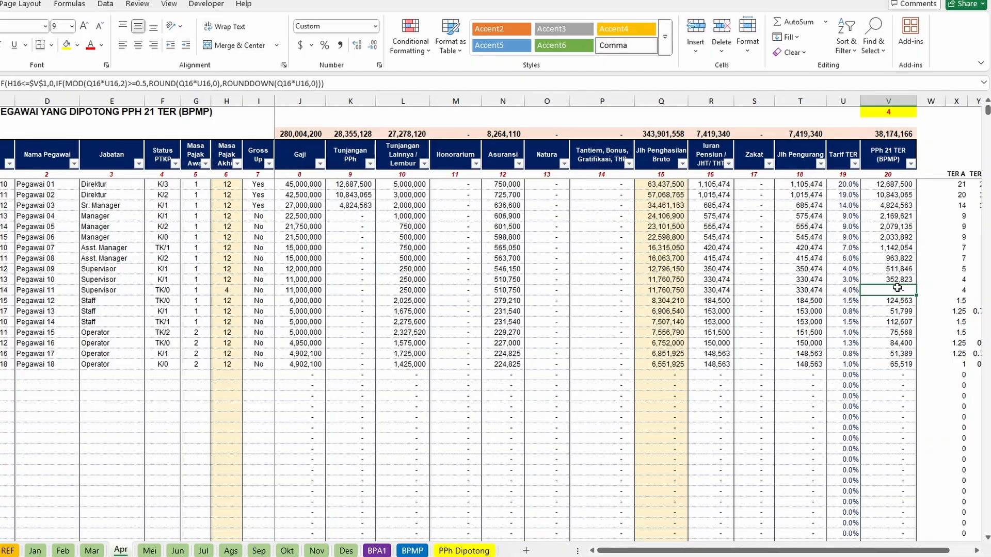
left_click(553, 324)
left_click(896, 293)
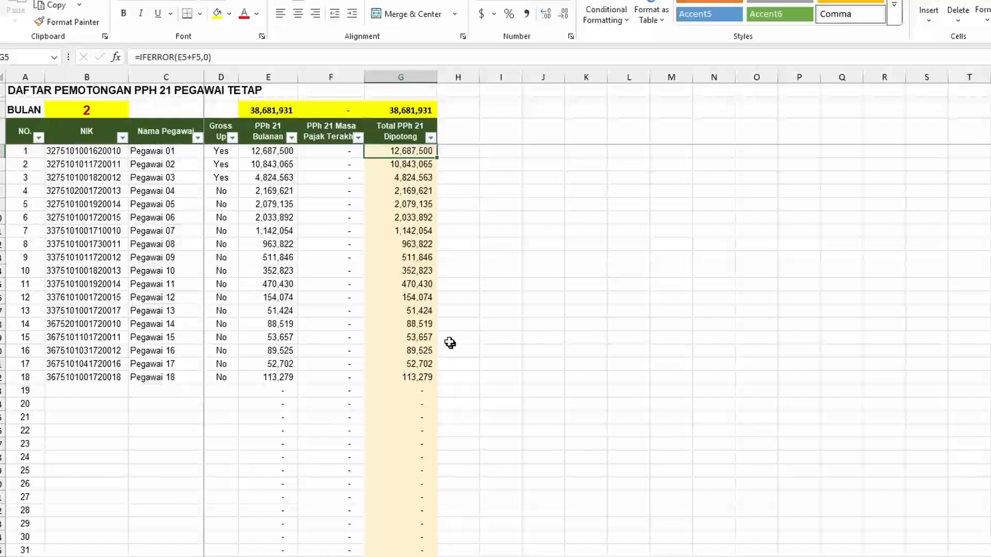
Set BULAN on the PPh Dipotong sheet to 1.
left_click(455, 326)
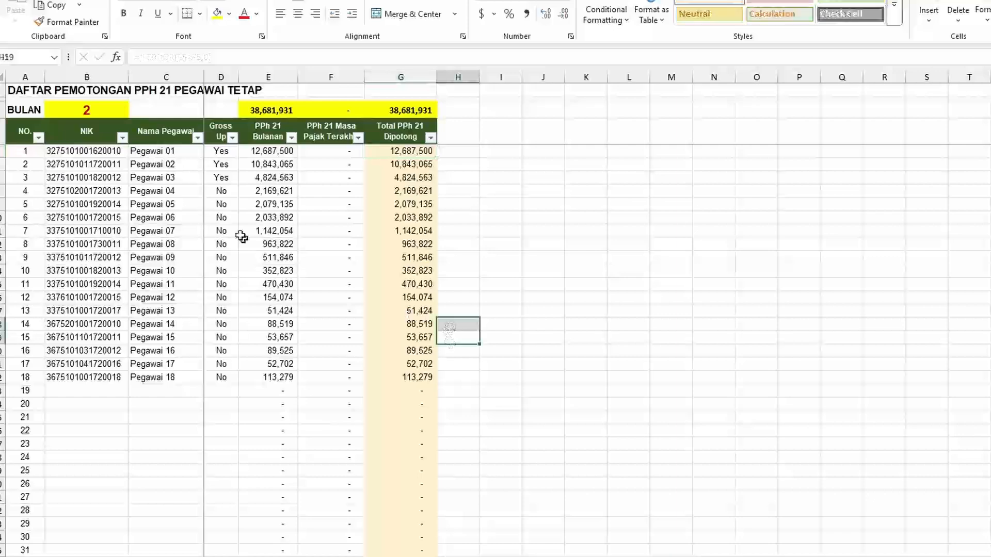
left_click(268, 218)
left_click_drag(412, 151, 412, 377)
left_click(127, 109)
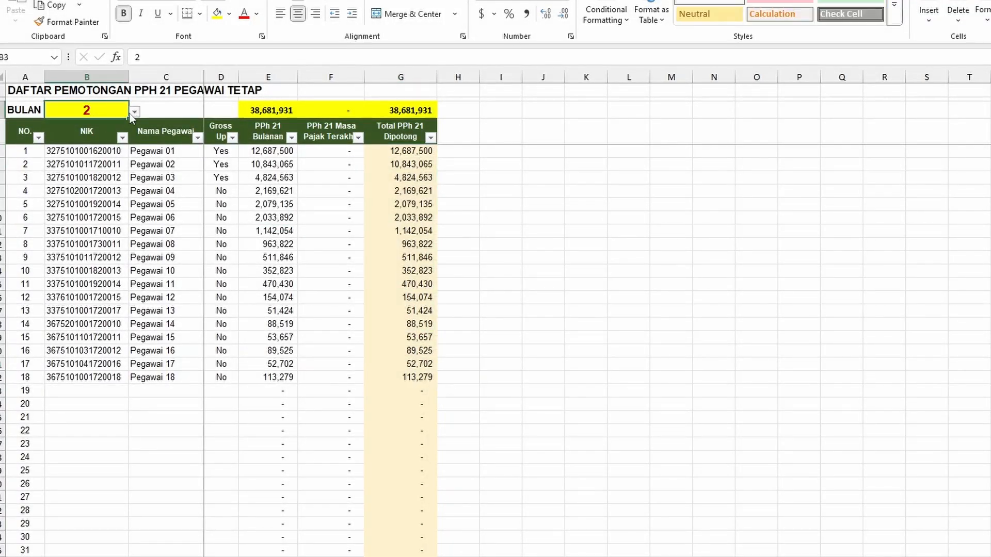
left_click(133, 112)
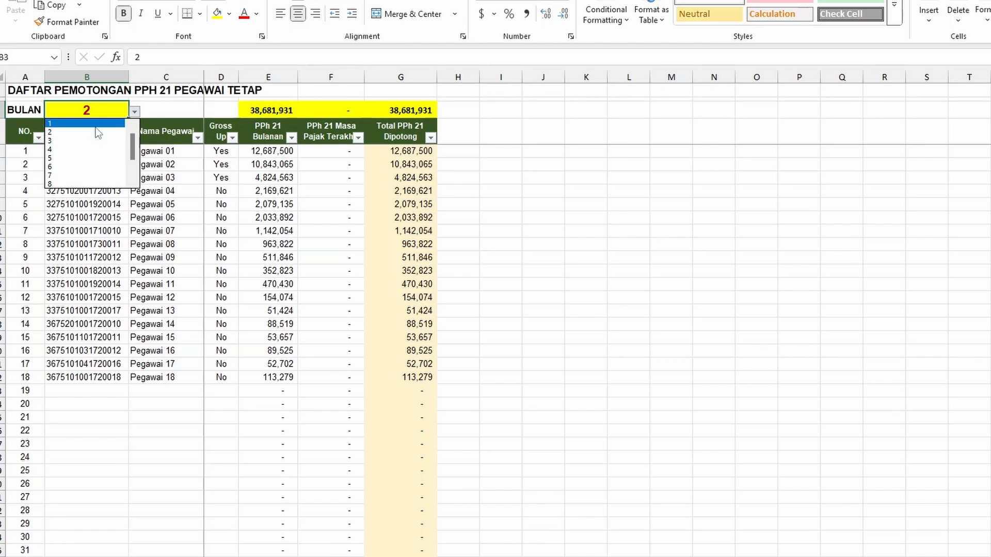
left_click(88, 124)
Copy the Total PPh 21 Dipotong amounts of Pegawai 01 to Pegawai 14 for month 1.
left_click_drag(419, 150, 409, 325)
key("ctrl+c")
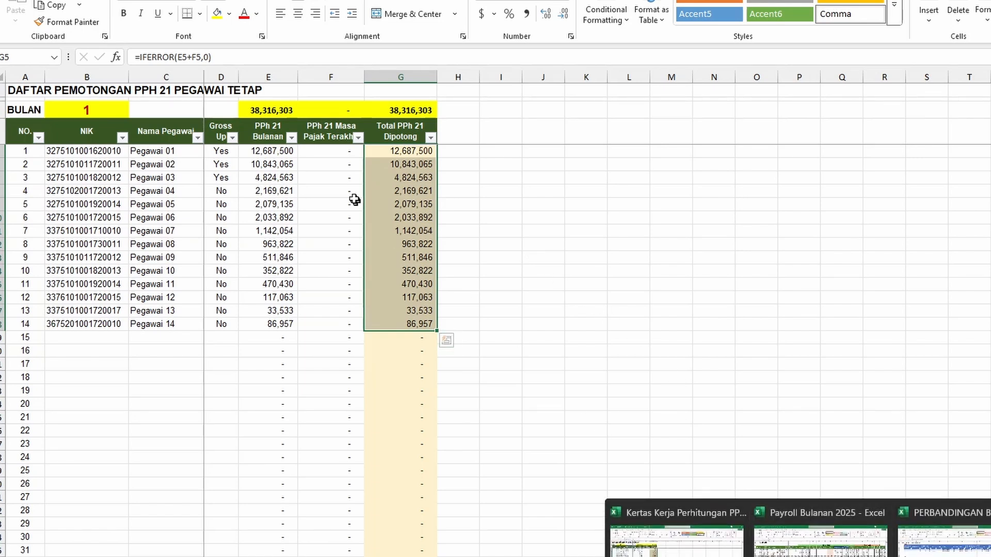
key("ctrl+q")
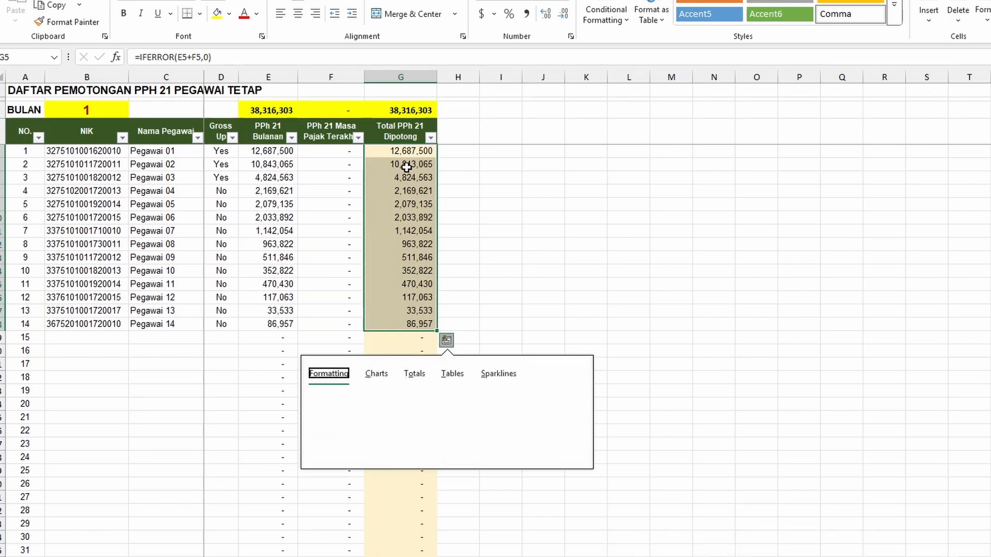
key("Escape")
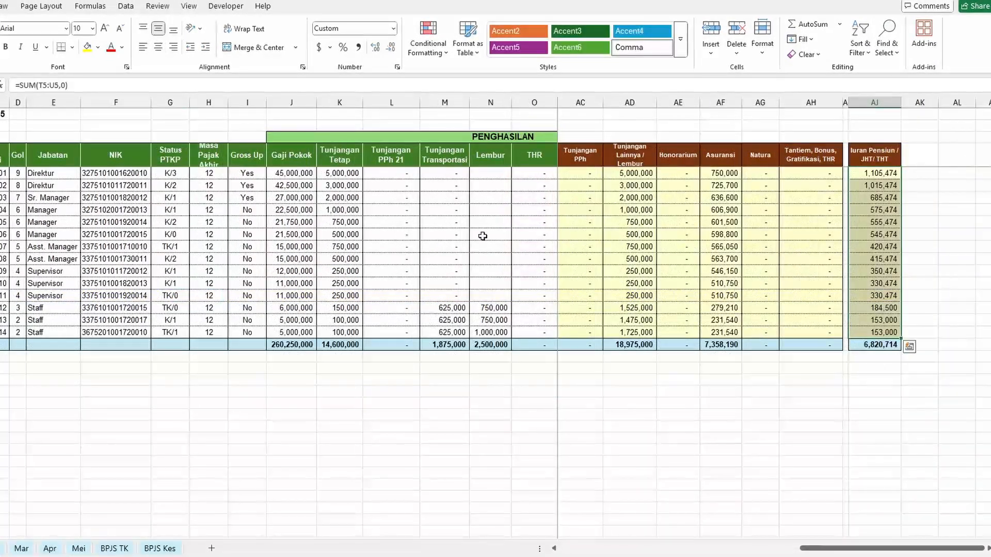
Paste the copied amounts as values into the PPh 21 Terutang column of the January sheet in the Payroll Bulanan 2025 workbook.
left_click_drag(811, 549, 610, 533)
left_click(816, 164)
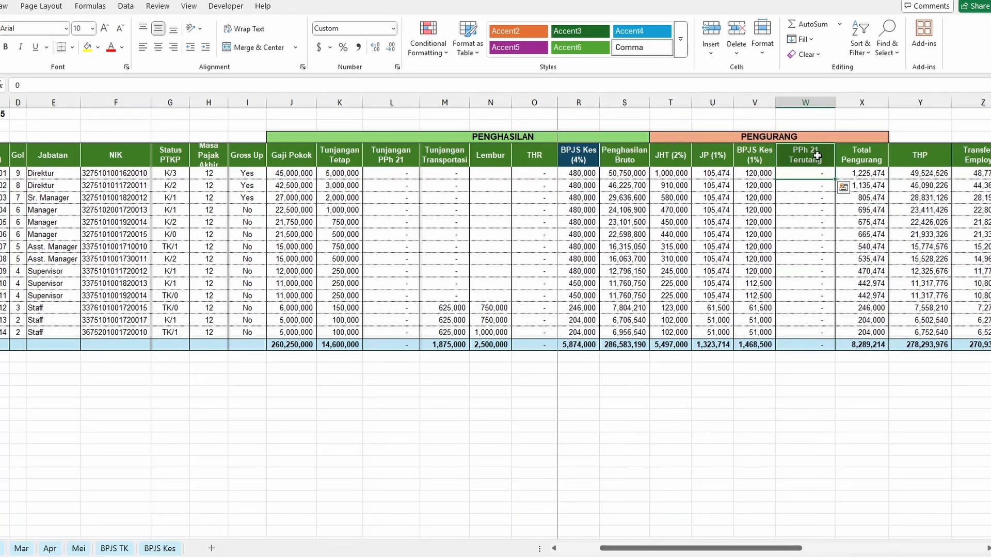
left_click(818, 172)
left_click(814, 243)
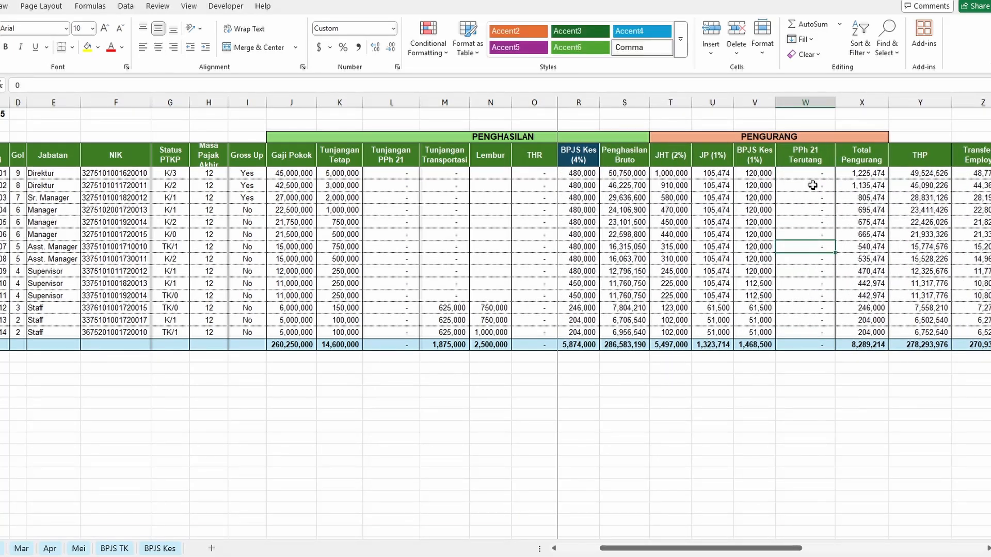
left_click(817, 176)
right_click(820, 177)
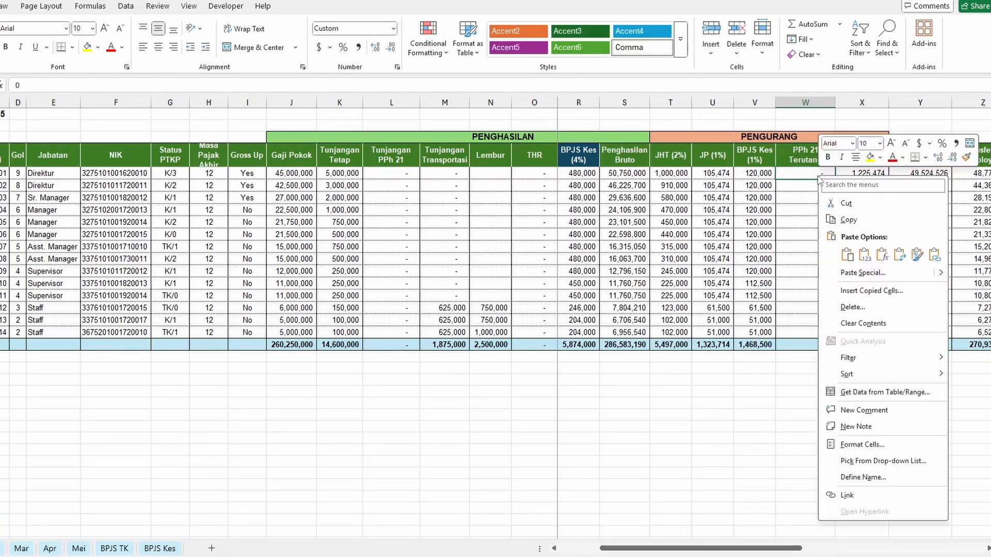
left_click(864, 255)
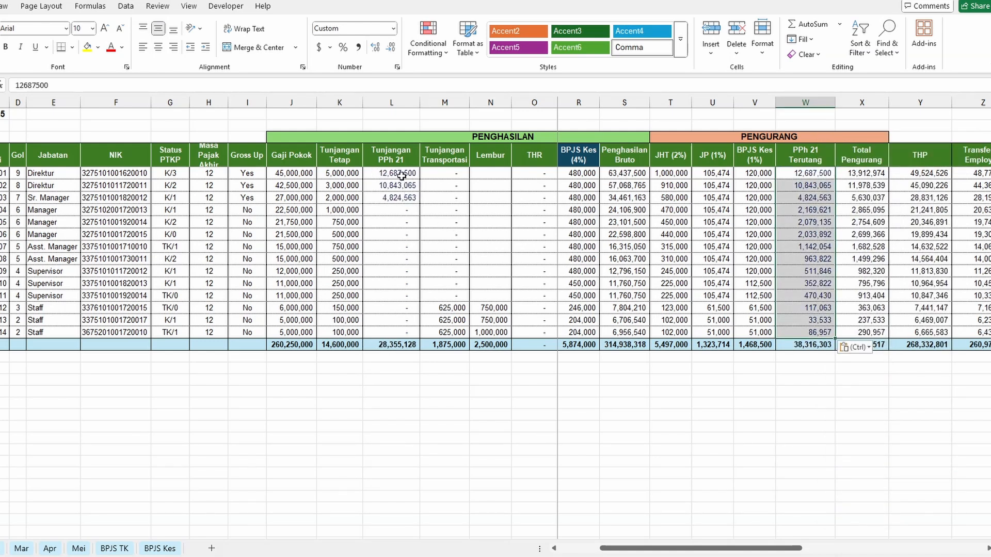
Check January's Tunjangan PPh 21 and Penghasilan Bruto formulas, Transfer to Employee amounts and the pasted PPh 21 Terutang values.
left_click_drag(401, 176, 395, 197)
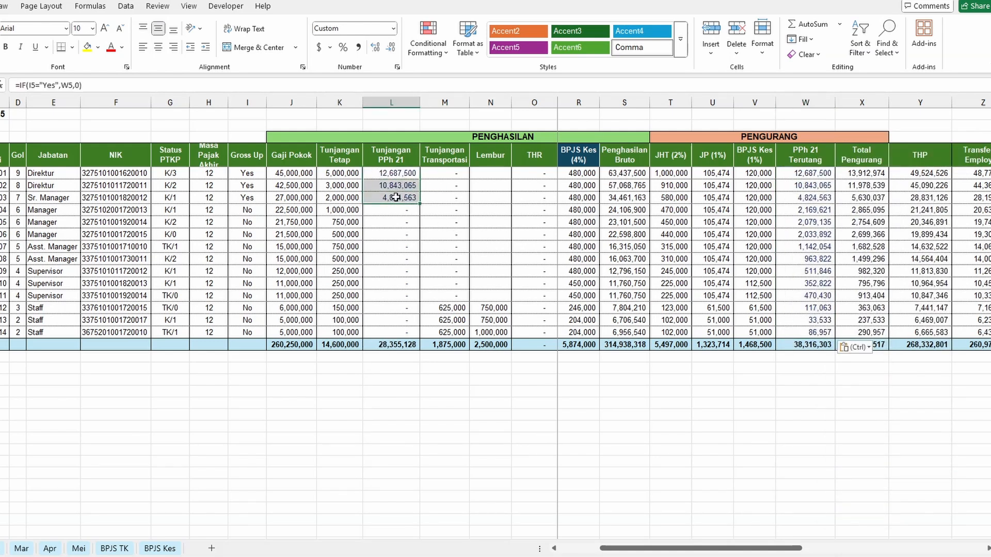
left_click(608, 176)
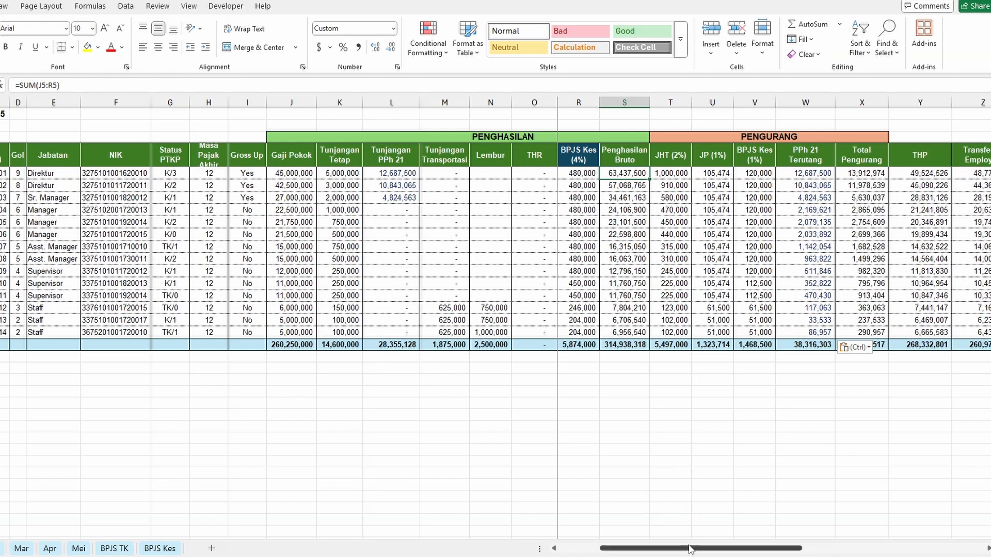
left_click_drag(690, 549, 759, 527)
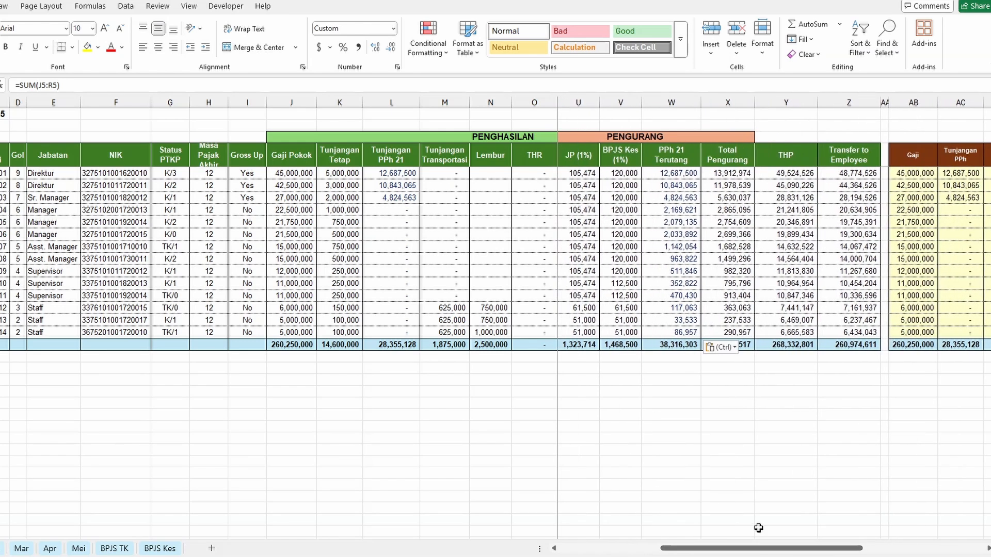
left_click(861, 175)
left_click(678, 176)
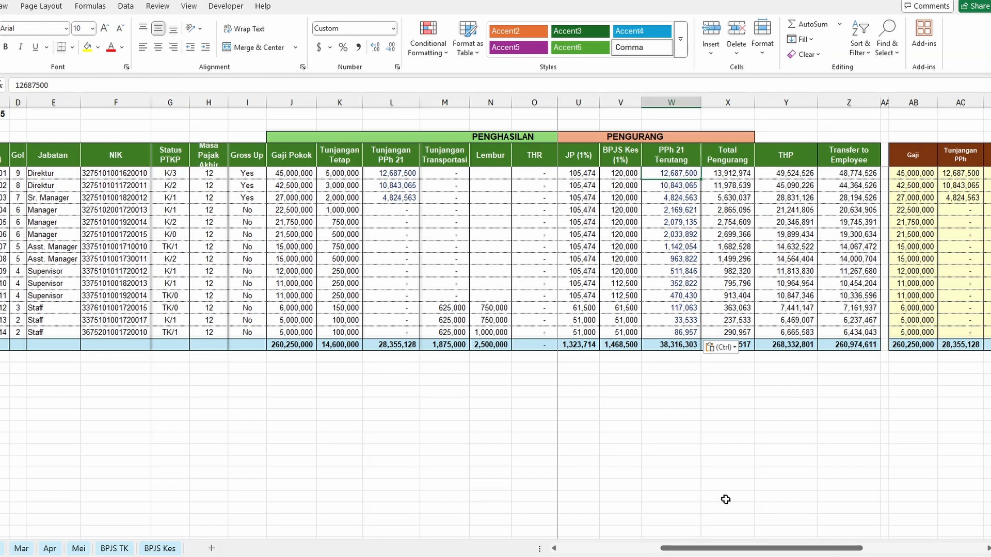
left_click_drag(725, 548, 678, 546)
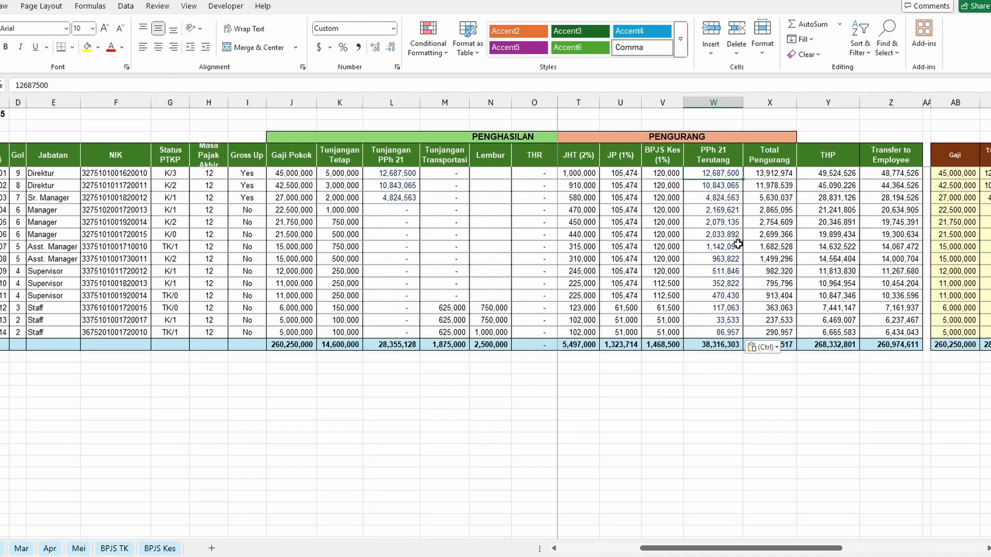
left_click(711, 335)
left_click_drag(722, 173, 730, 330)
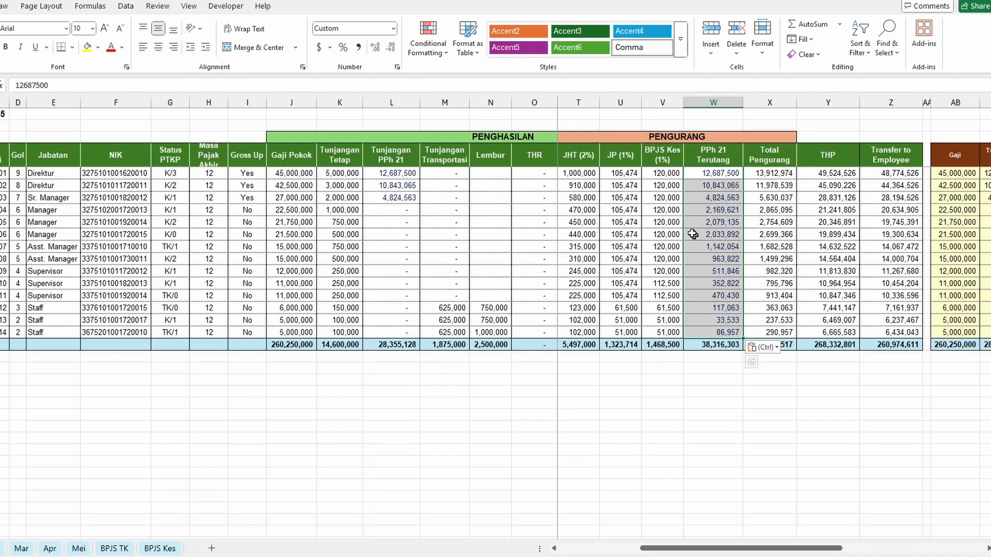
left_click(724, 174)
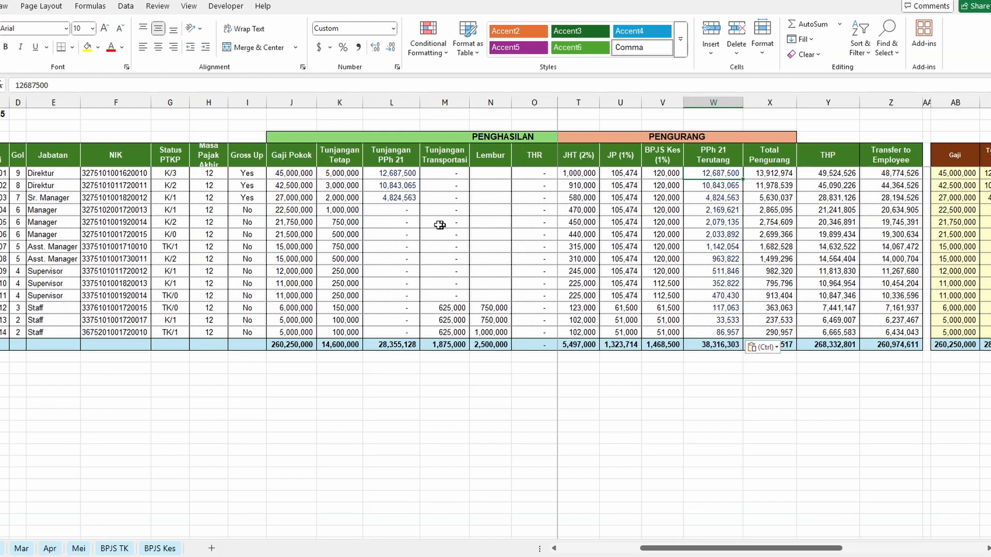
Return to the PPh Dipotong sheet of the tax workbook and set BULAN to 2.
key("alt+Tab")
left_click(90, 133)
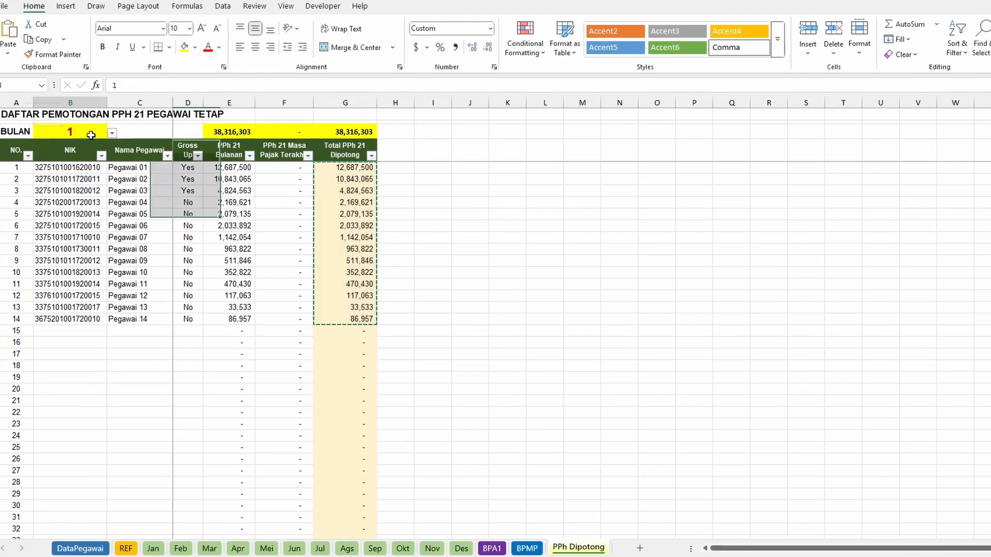
left_click(113, 134)
left_click(106, 141)
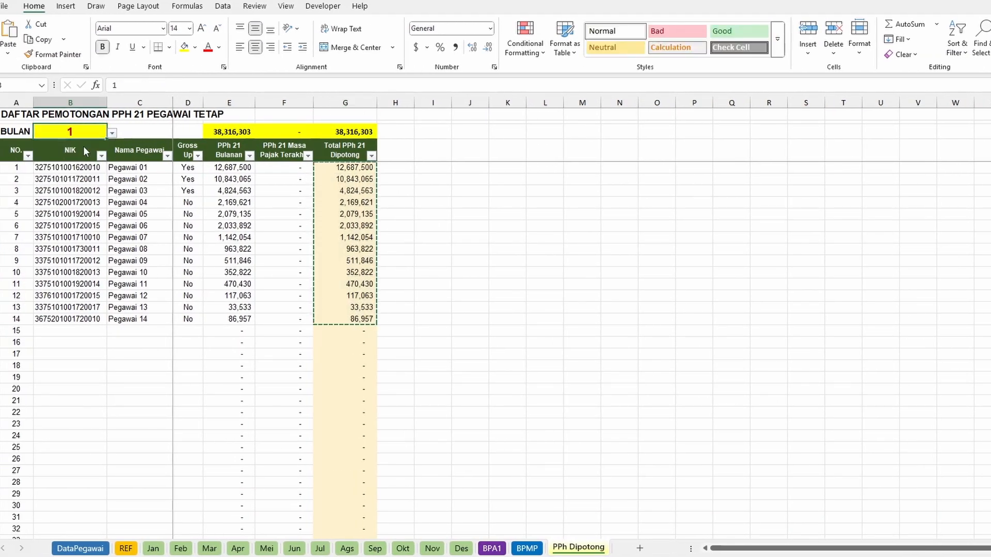
left_click(112, 133)
left_click(70, 153)
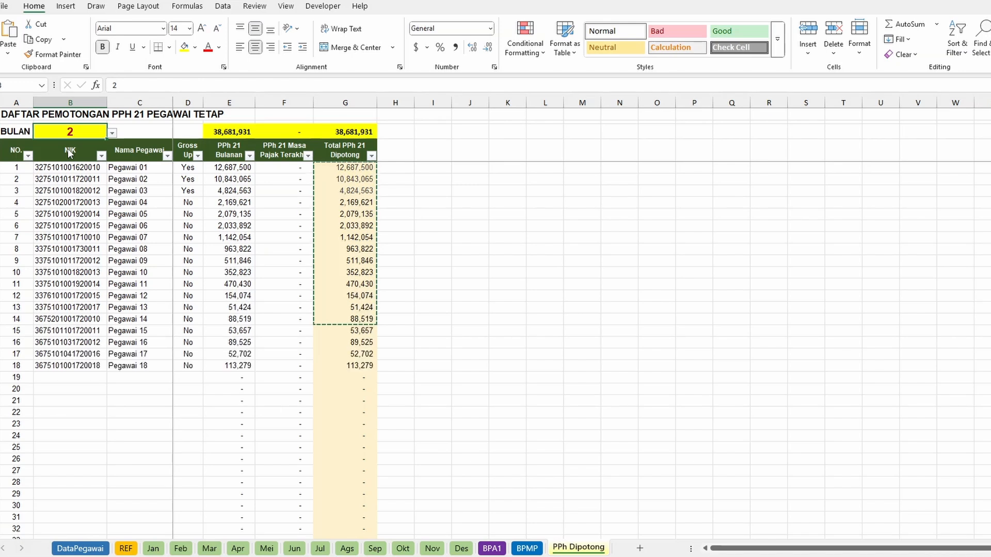
Copy the Total PPh 21 Dipotong amounts of Pegawai 01 to Pegawai 18 for month 2.
left_click(221, 214)
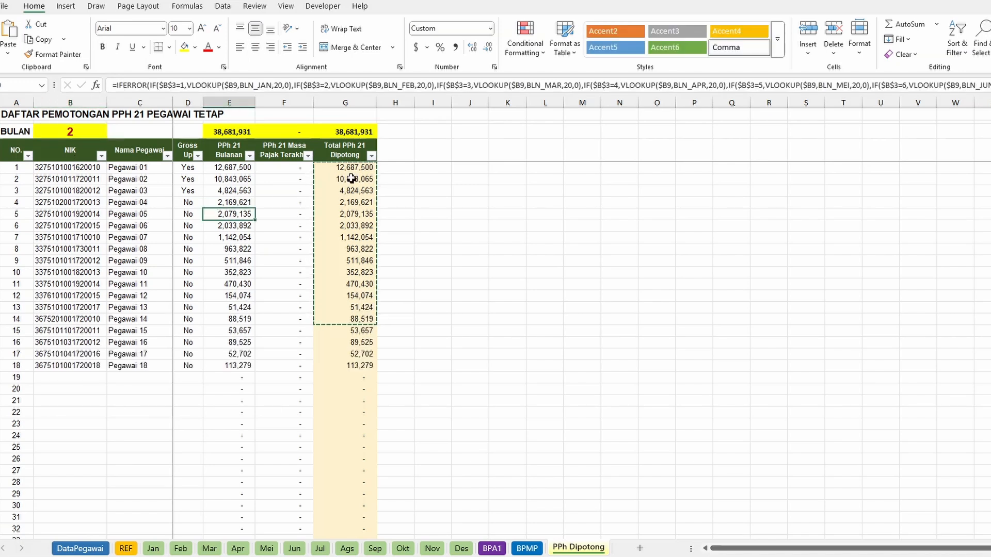
left_click(349, 169)
mouse_move(349, 176)
left_mouse_down()
mouse_move(332, 350)
mouse_move(356, 365)
left_mouse_up()
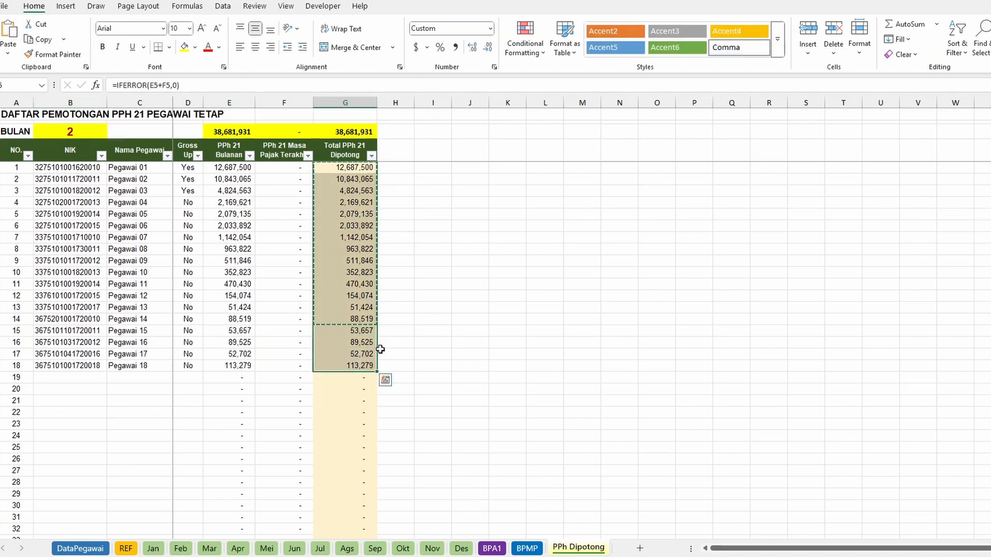
Paste the copied amounts as values into PPh 21 Terutang on the payroll workbook's Feb sheet and widen that column to fit.
key("alt+Tab")
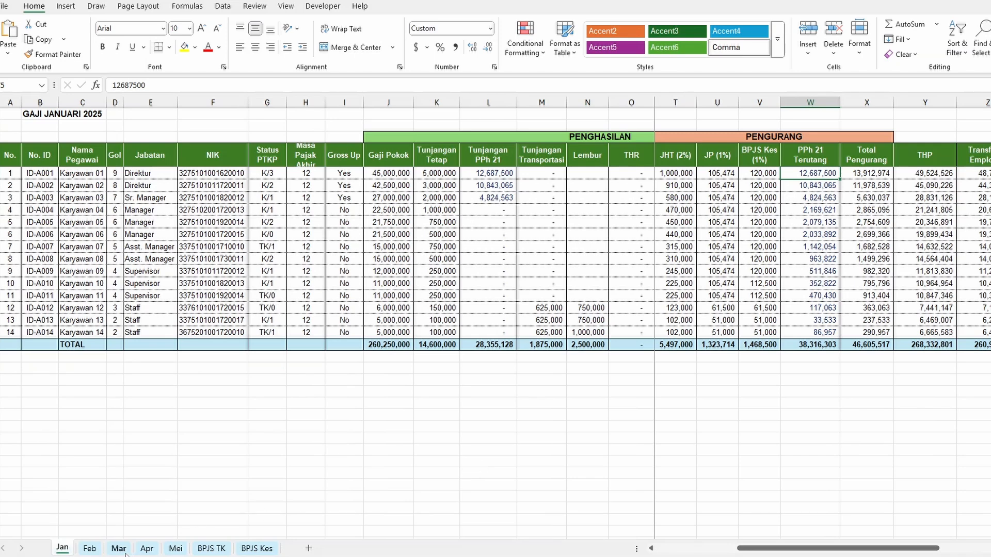
left_click(97, 550)
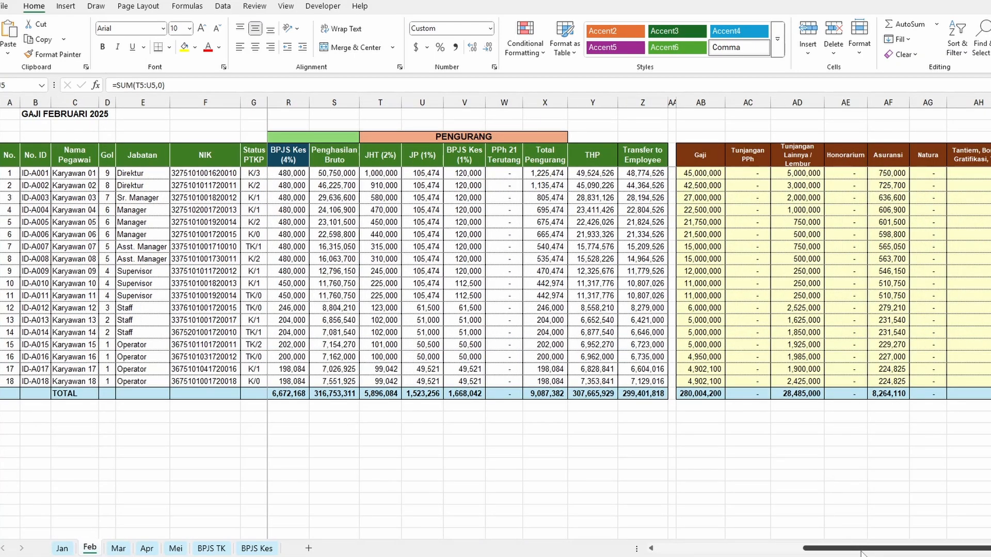
scroll(828, 551, "left", 2)
left_click_drag(829, 551, 783, 523)
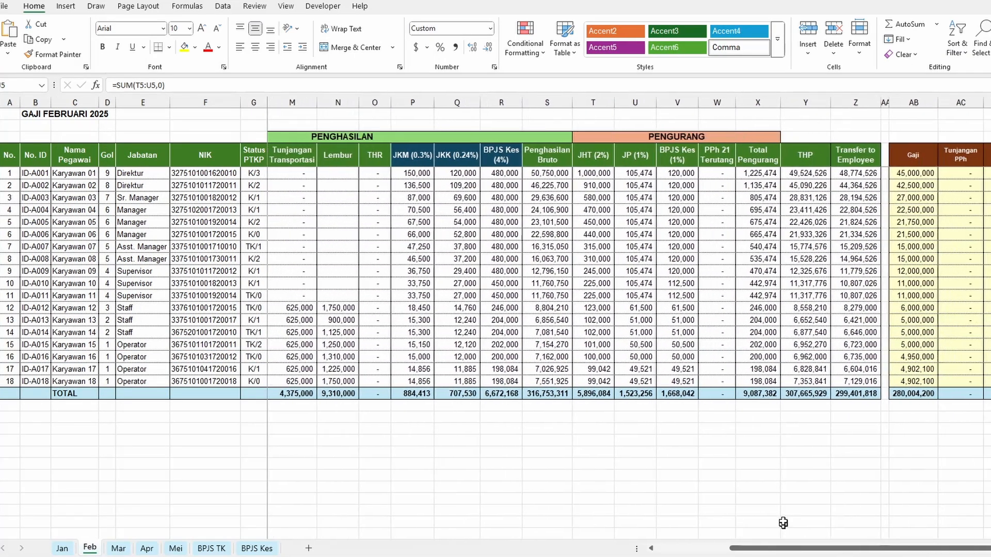
left_click(714, 174)
right_click(717, 174)
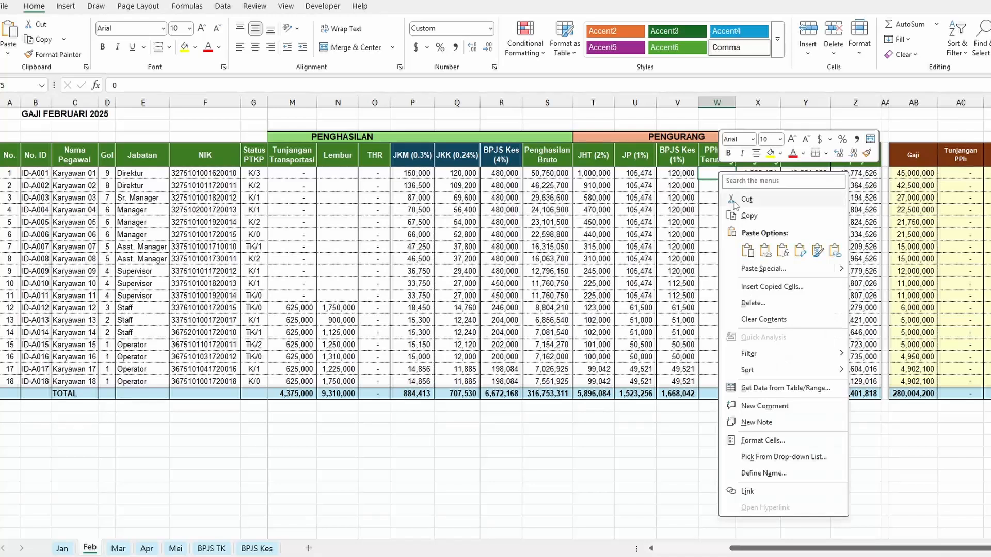
left_click(766, 249)
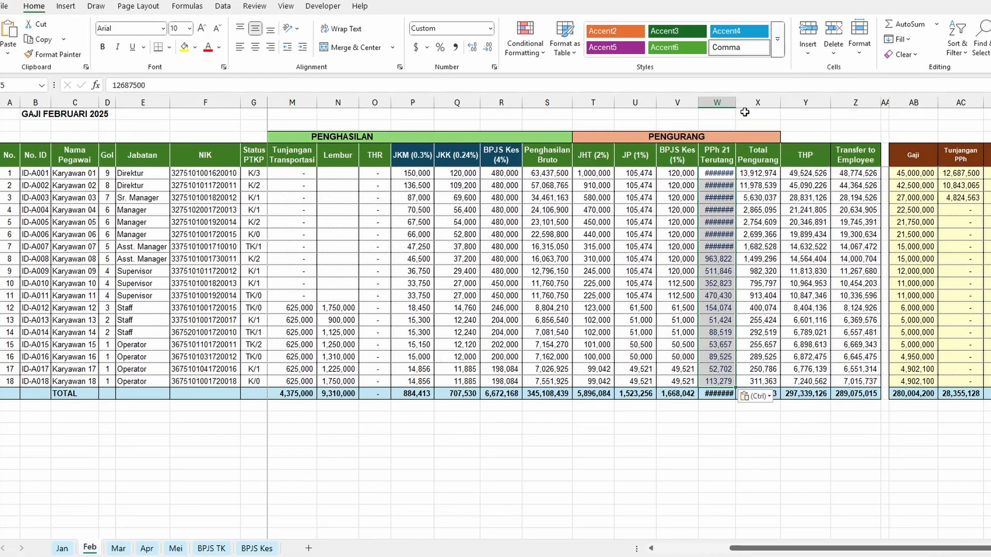
double_click(737, 101)
left_click(755, 199)
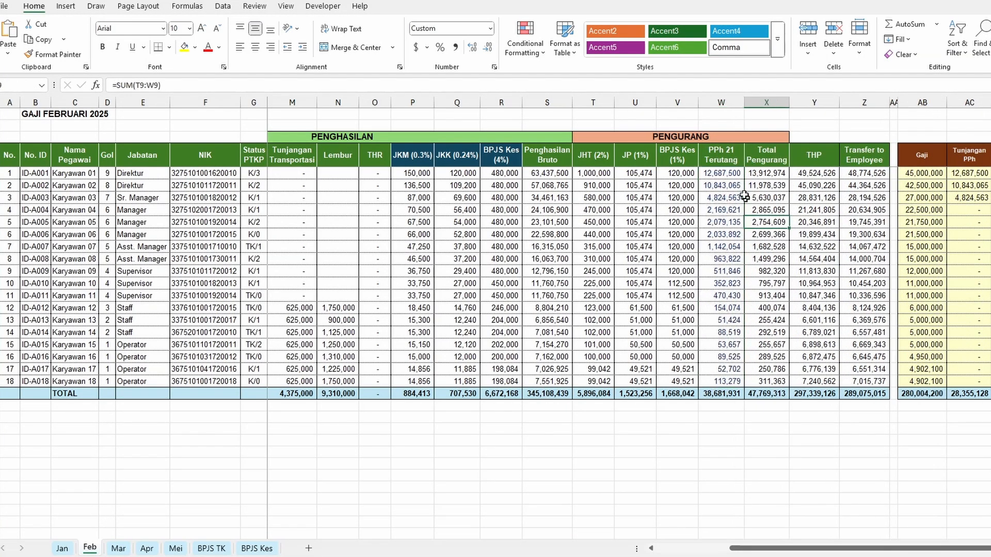
Check on the Feb payroll sheet how the Tunjangan PPh 21 formula depends on Gross Up and PPh 21 Terutang.
left_click(732, 174)
left_click_drag(763, 548, 690, 548)
left_click(494, 174)
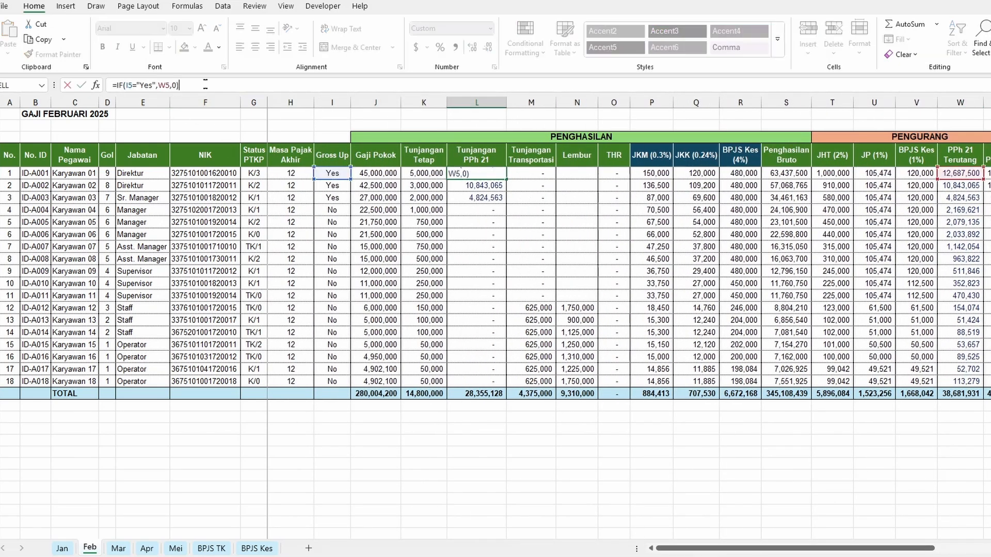
left_click(493, 234)
left_click(492, 184)
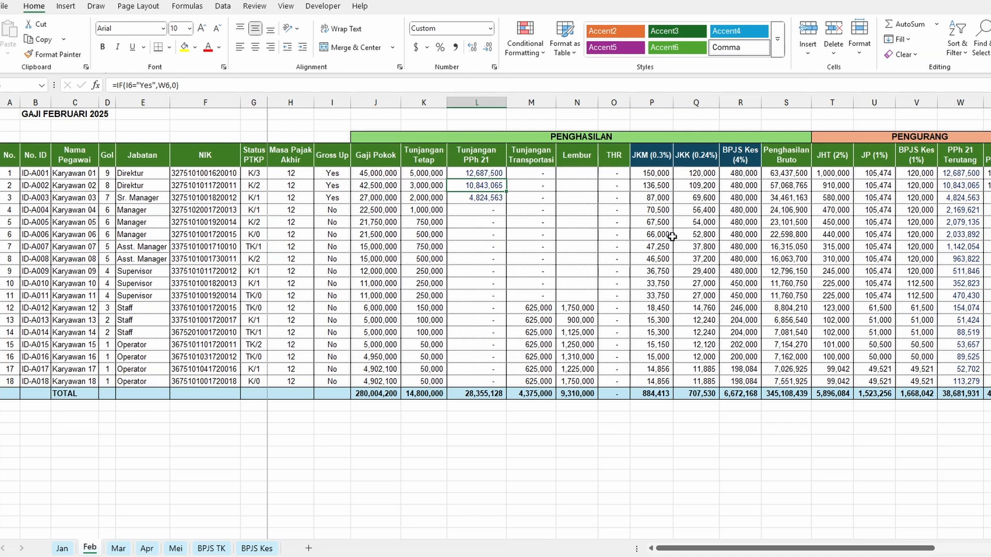
Switch back to the PPh Dipotong sheet and inspect the PPh 21 Masa Pajak Terakhir and PPh 21 Bulanan formulas.
key("alt+Tab")
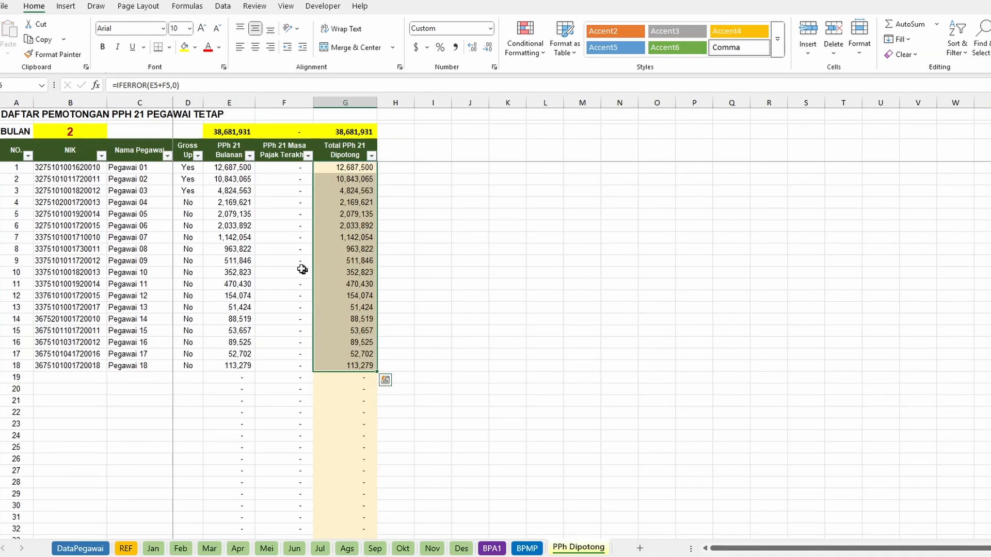
left_click(283, 248)
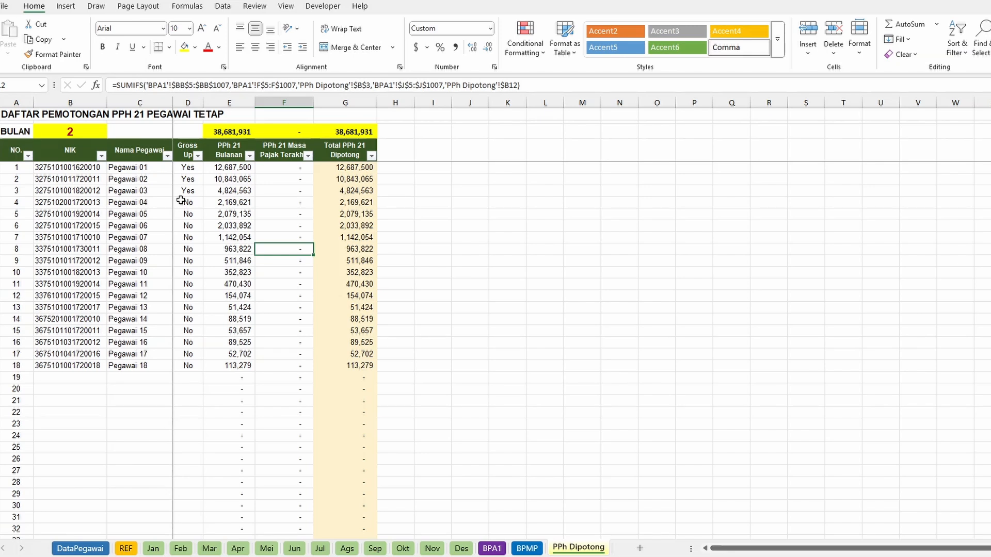
left_click(243, 169)
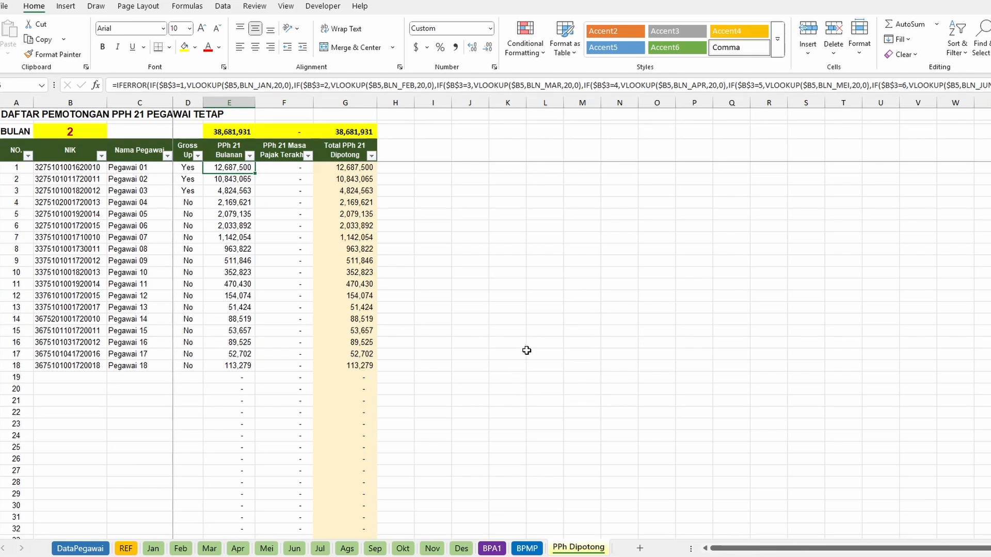
Switch to the BPA1 sheet and review its header columns from Pemberi Kerja Selanjutnya through Tanggal Pemotongan.
left_click(493, 550)
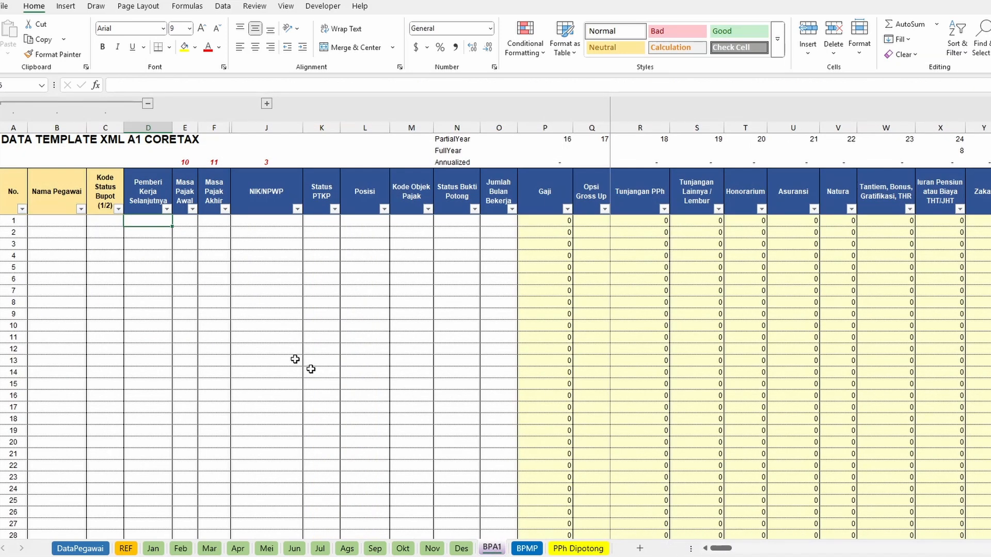
left_click(259, 218)
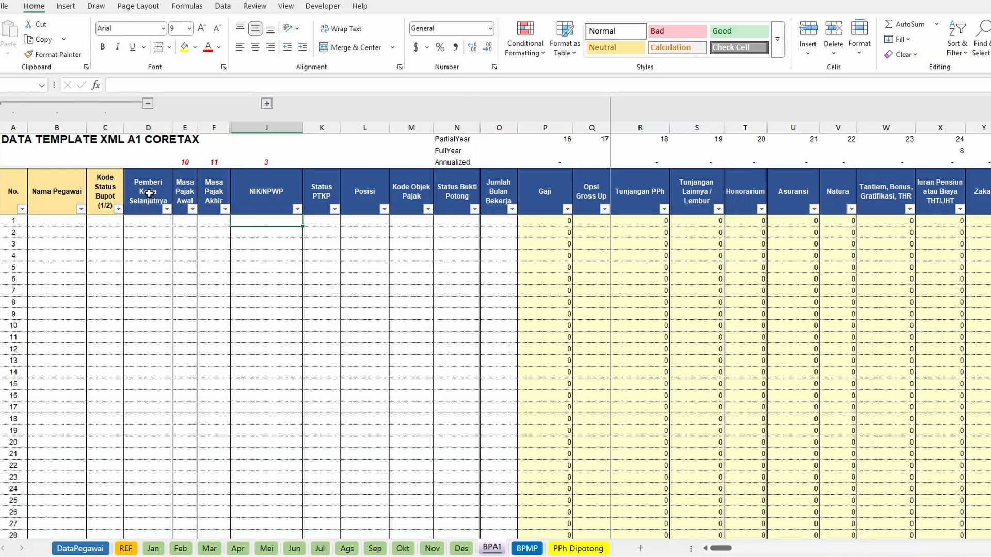
left_click_drag(149, 194, 808, 192)
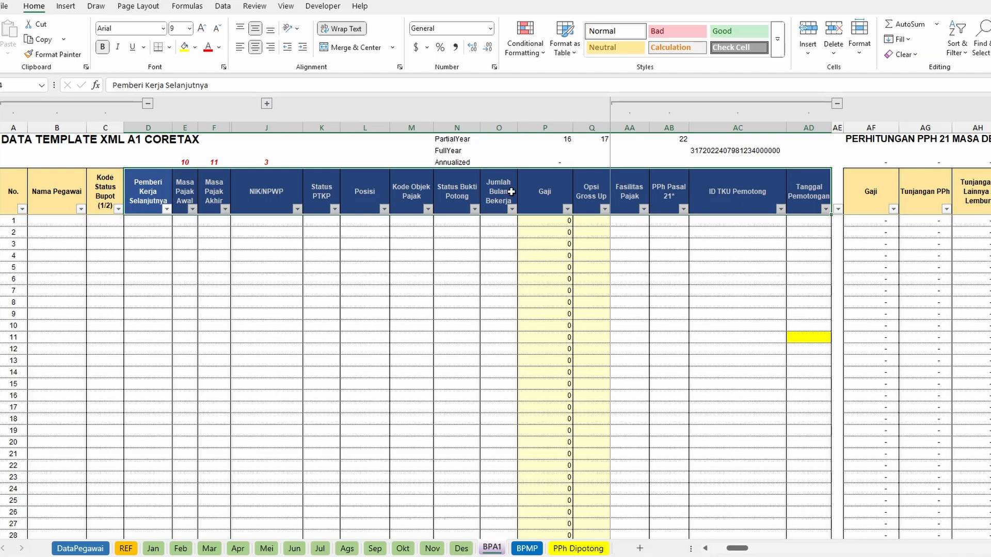
left_click_drag(737, 548, 636, 555)
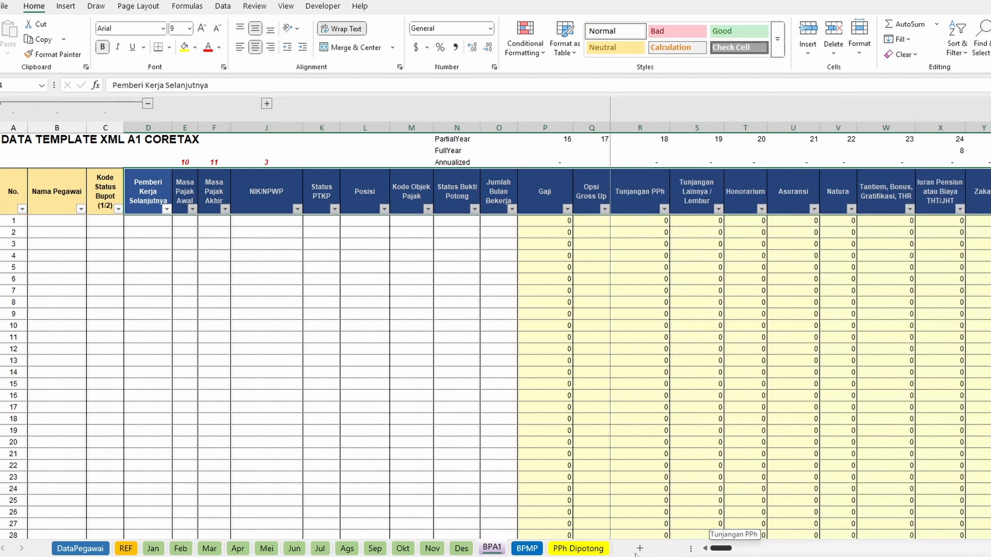
left_click(472, 308)
scroll(189, 220, "down", 1)
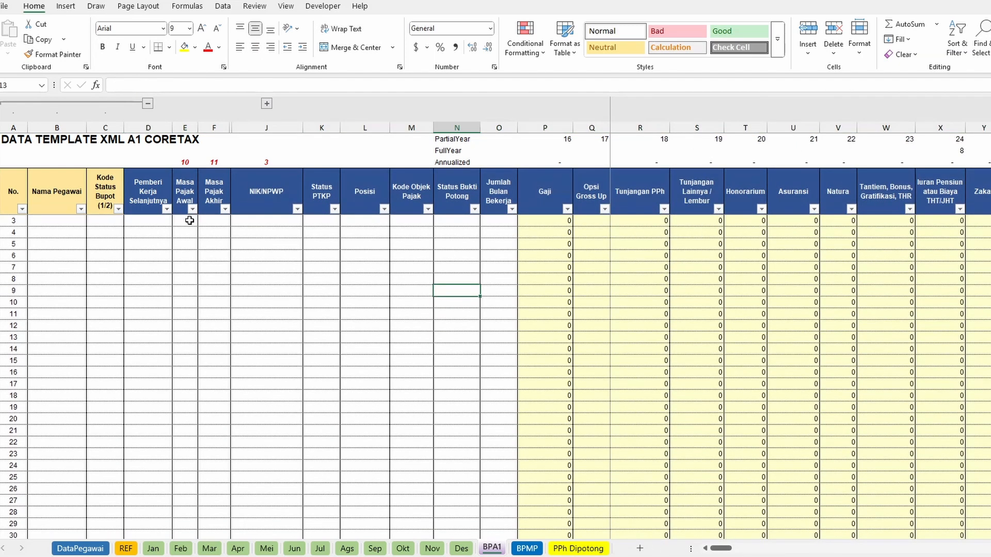
scroll(190, 220, "up", 1)
Examine the NIK/NPWP header on BPA1 and the entry cells beneath it.
left_click(256, 186)
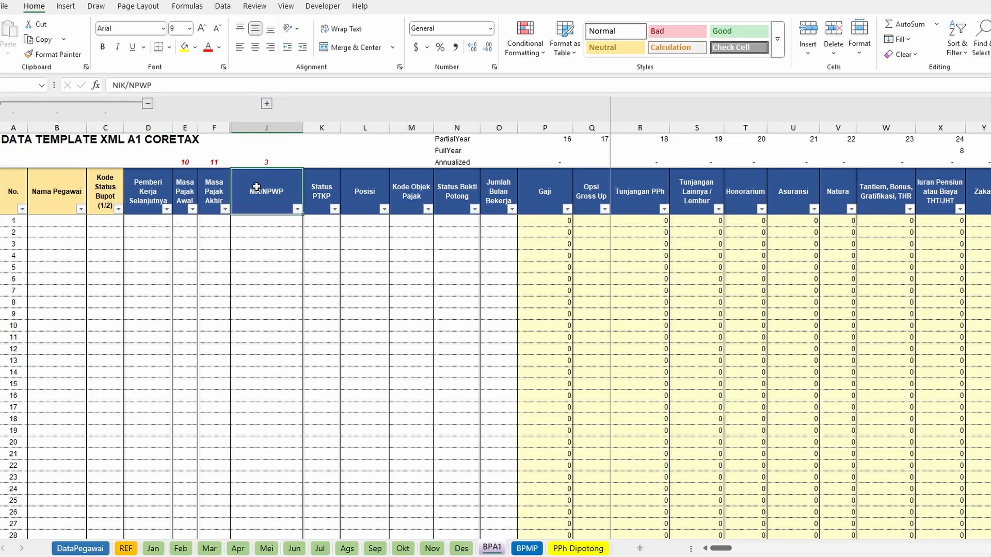
left_click(263, 222)
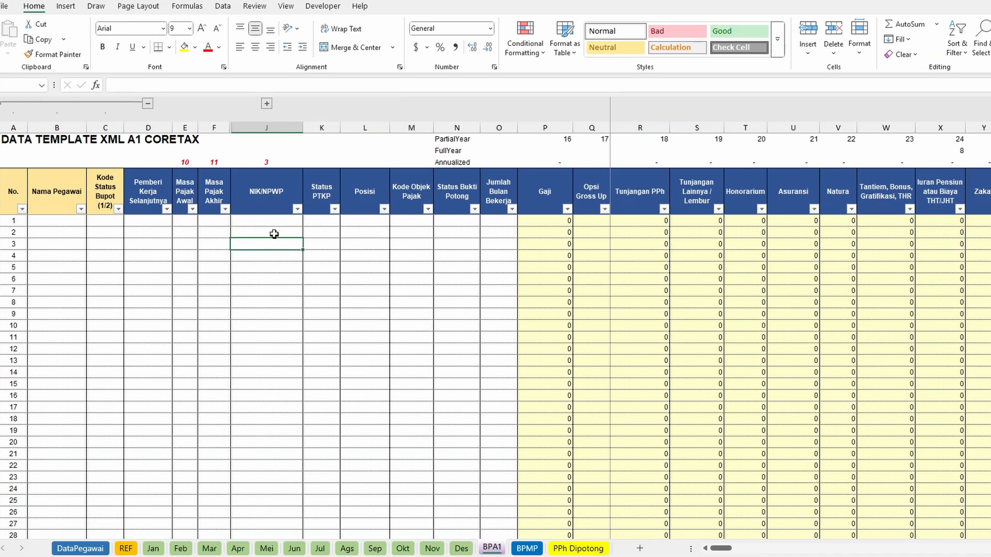
left_click(268, 258)
left_click(281, 229)
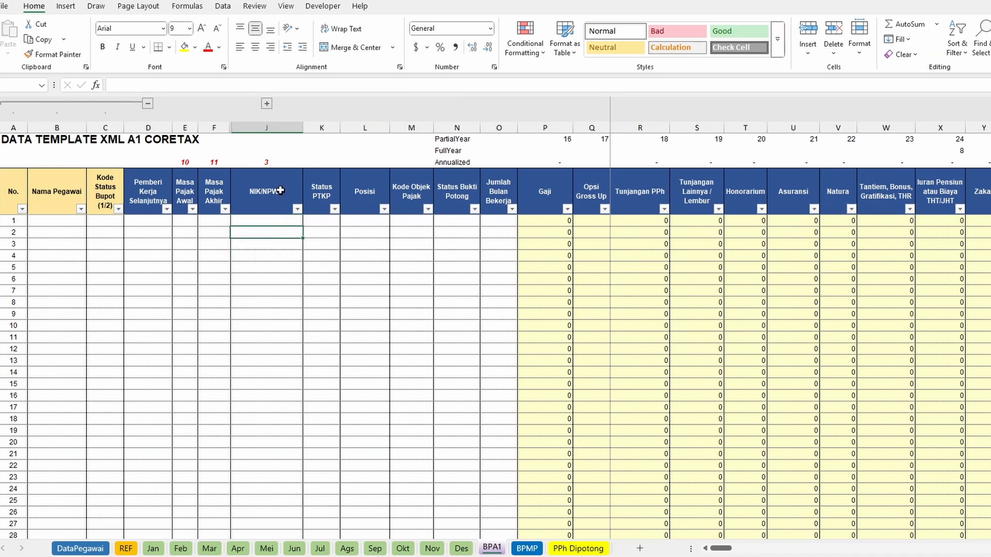
left_click(268, 222)
left_click(259, 252)
In the first NIK/NPWP cell on BPA1, start an OFFSET formula from DataPegawai!$C$3 with 1 row and 0 columns.
left_click(282, 224)
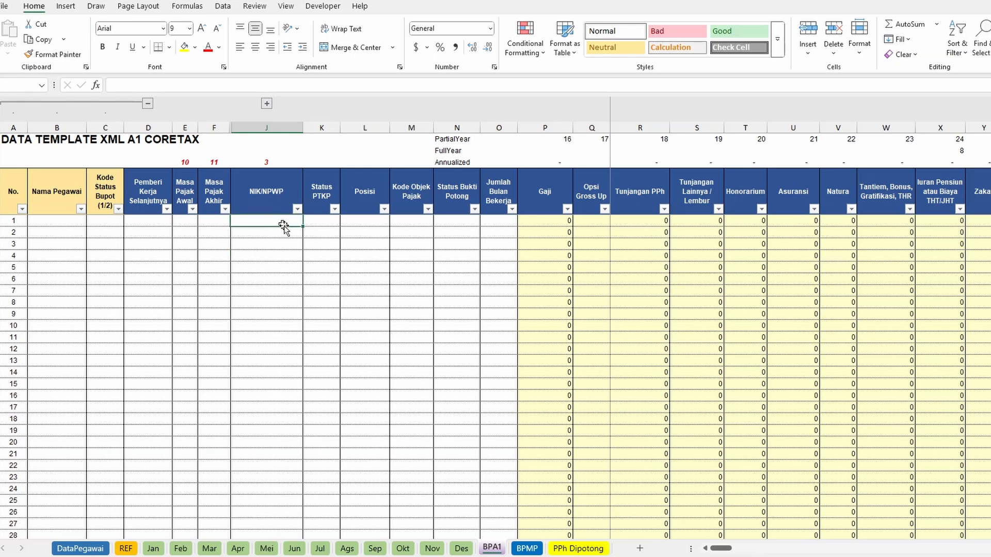
type("=OF")
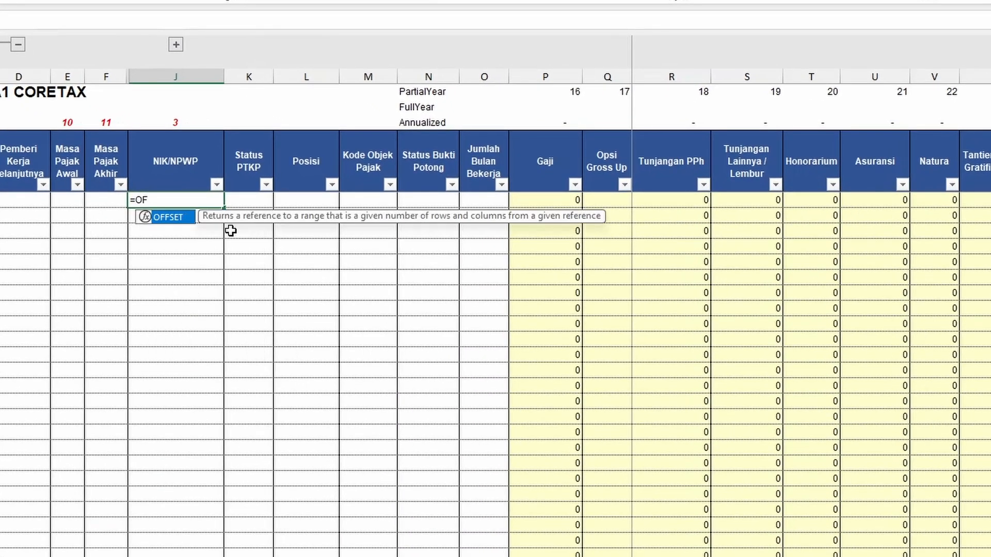
key("Tab")
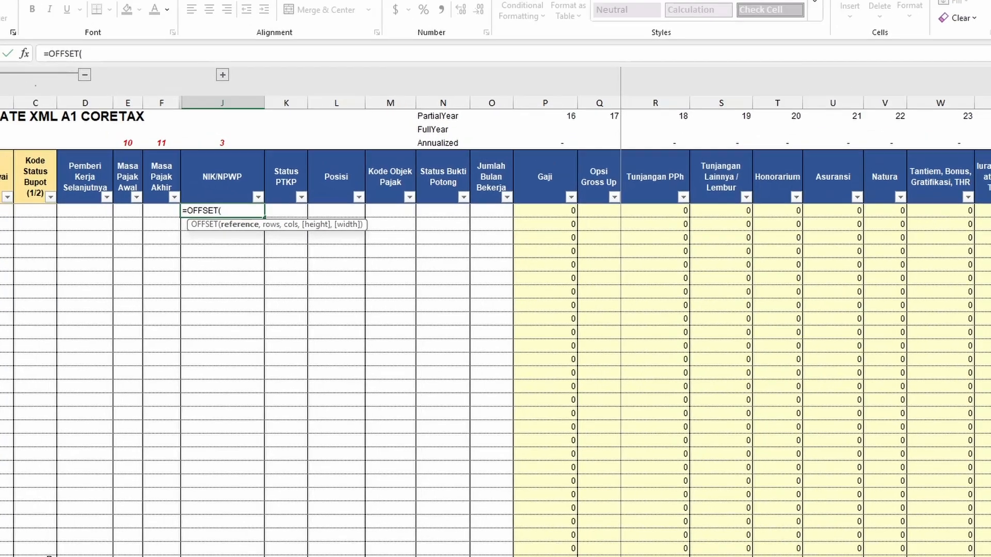
left_click(85, 546)
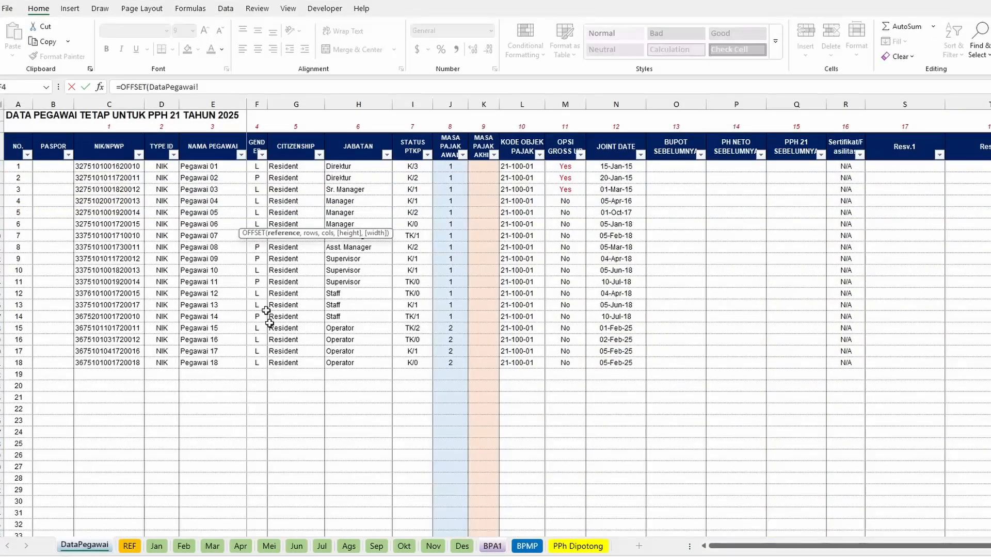
left_click(112, 156)
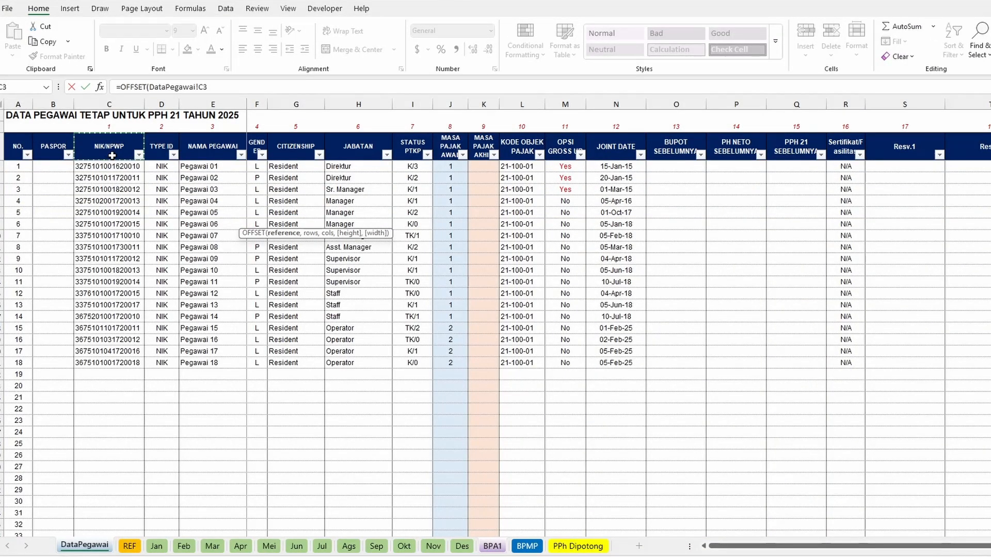
key("F4")
type(",")
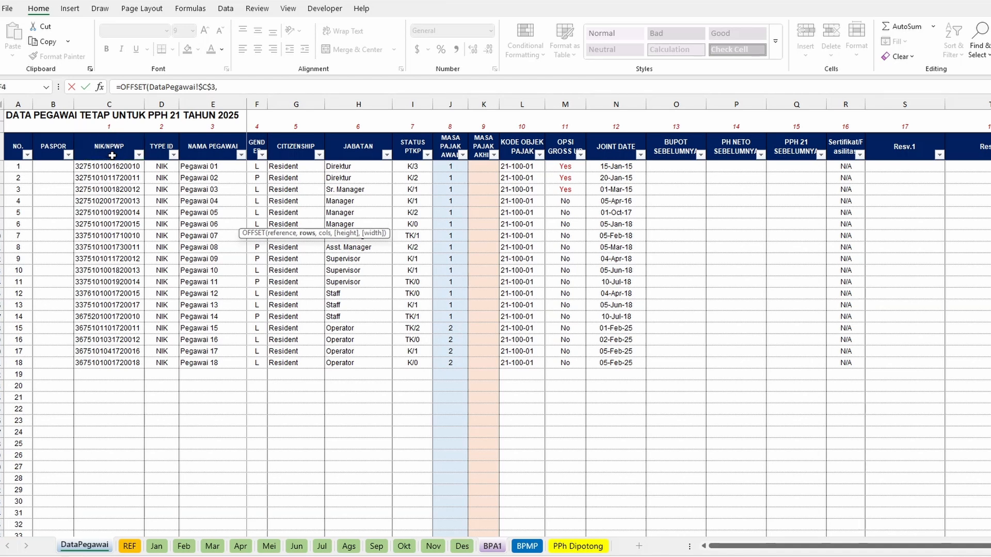
type(",")
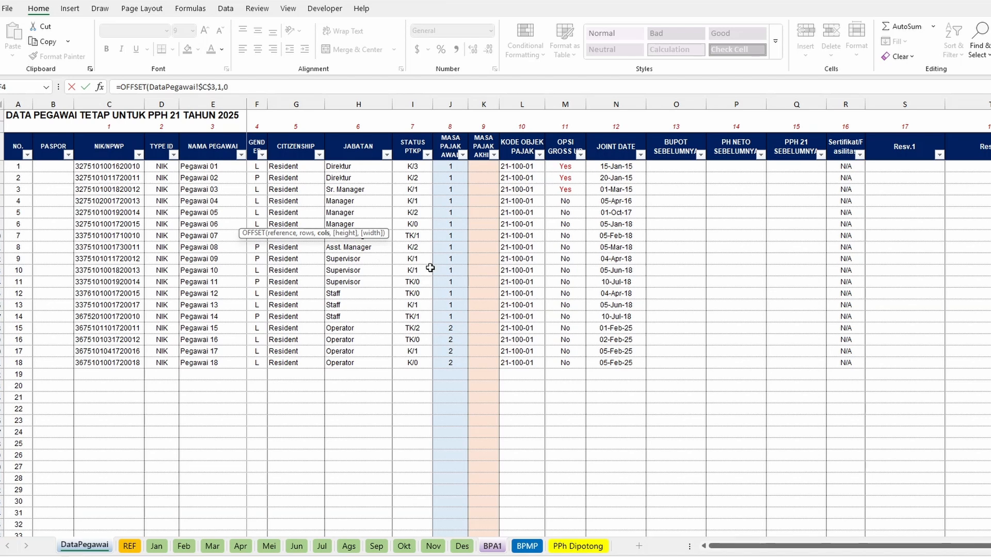
type("0,")
Complete the OFFSET formula with COUNTA(DataPegawai!$C$4:$C$1006) as its height and enter it, accepting the suggested closing-parenthesis correction.
left_click(242, 88)
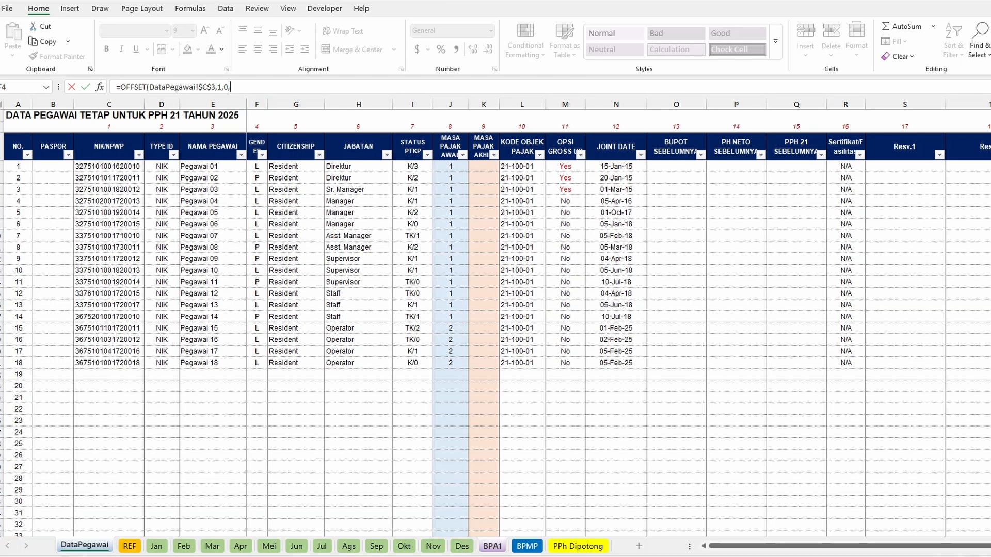
type("COUN")
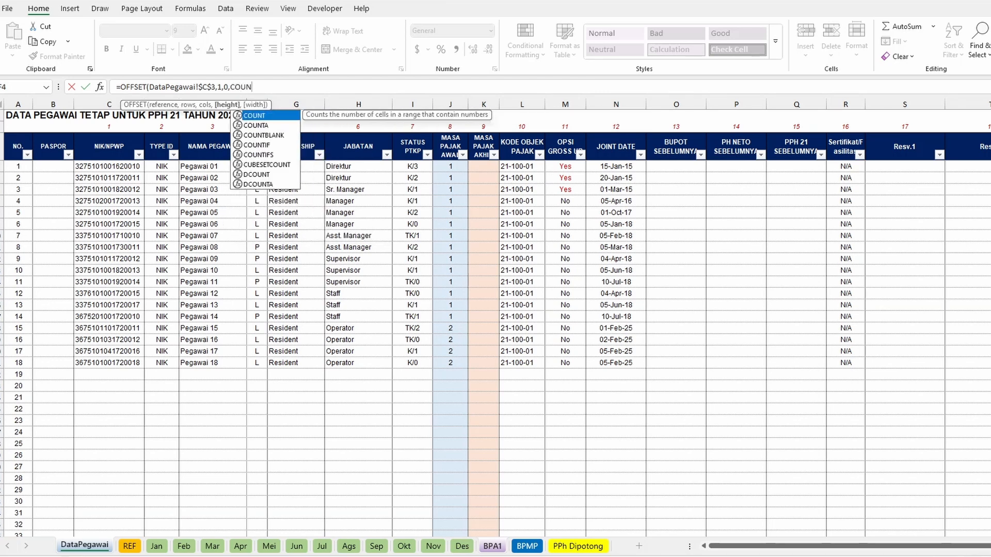
key("Down")
key("Tab")
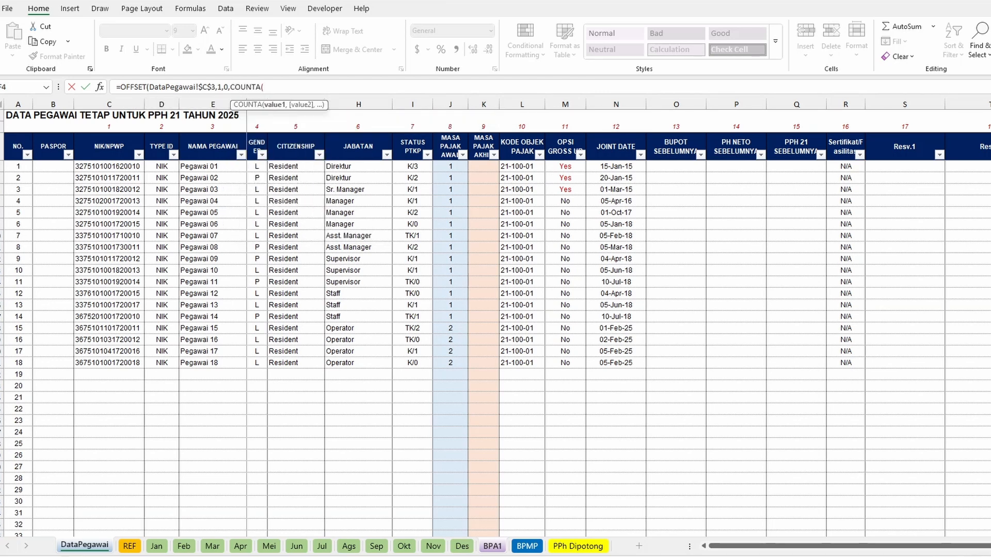
left_click(118, 166)
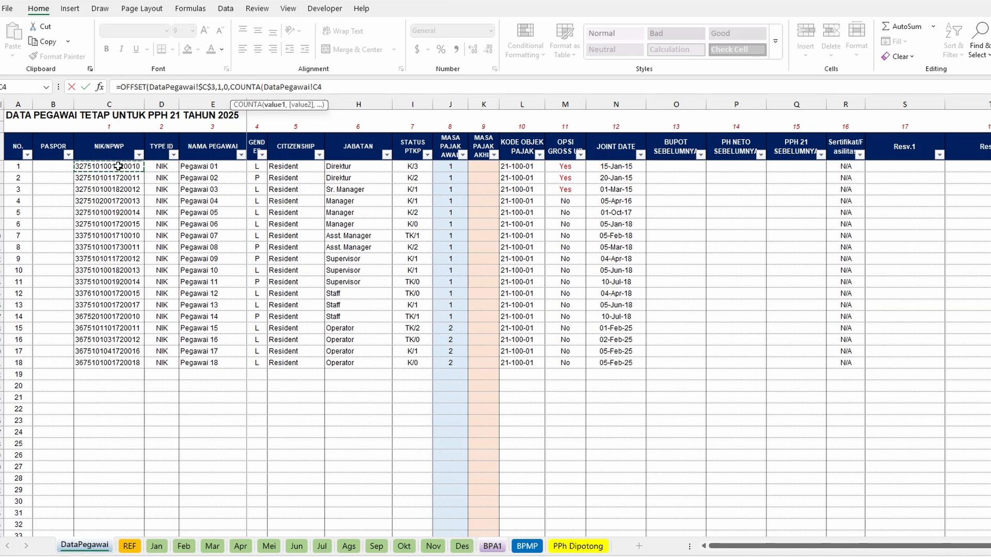
key("ctrl+shift+Down")
key("ctrl+shift+Down")
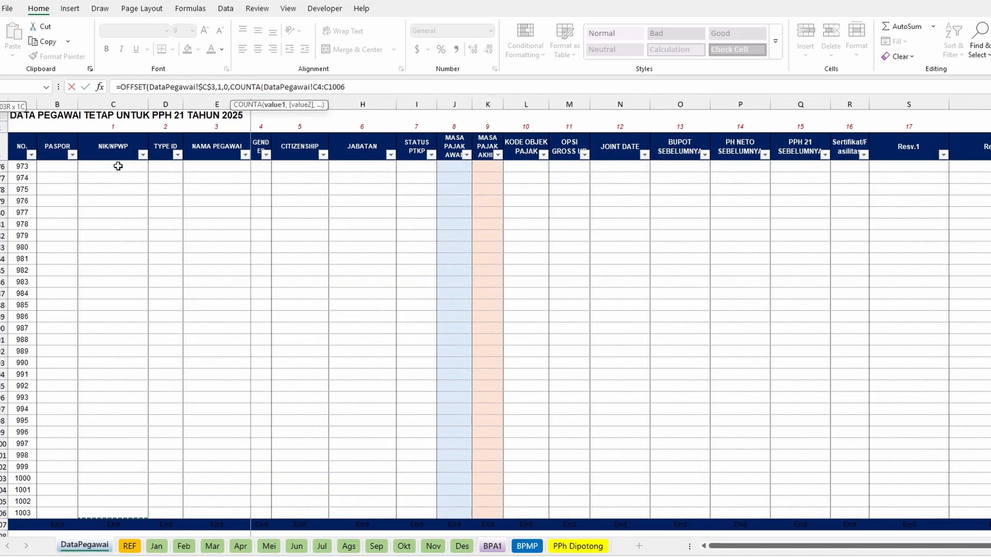
key("F4")
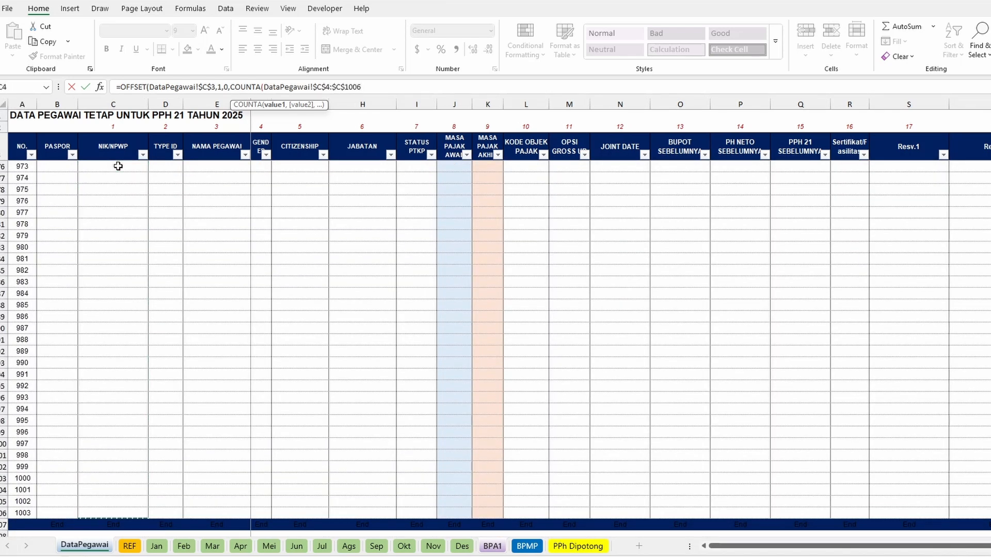
type(")")
key("Return")
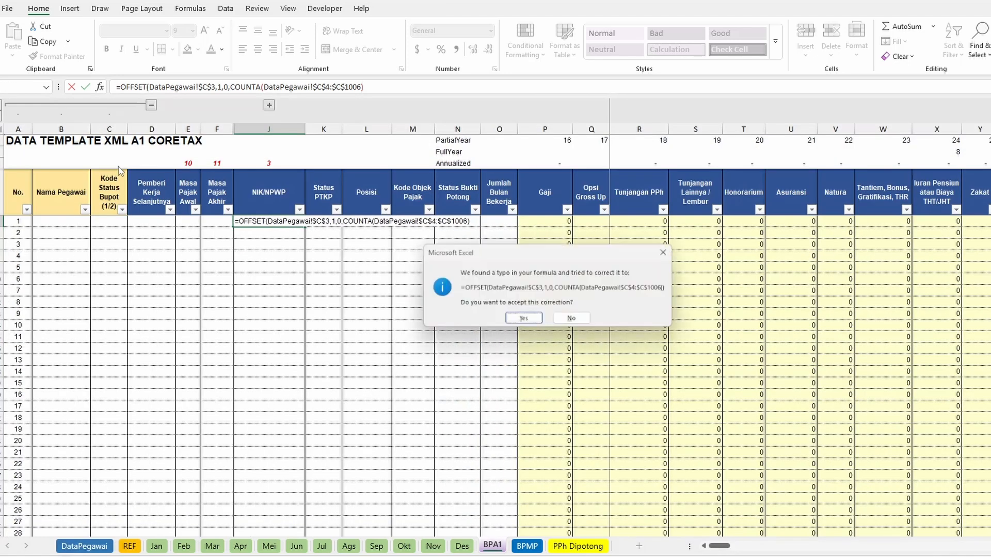
key("Return")
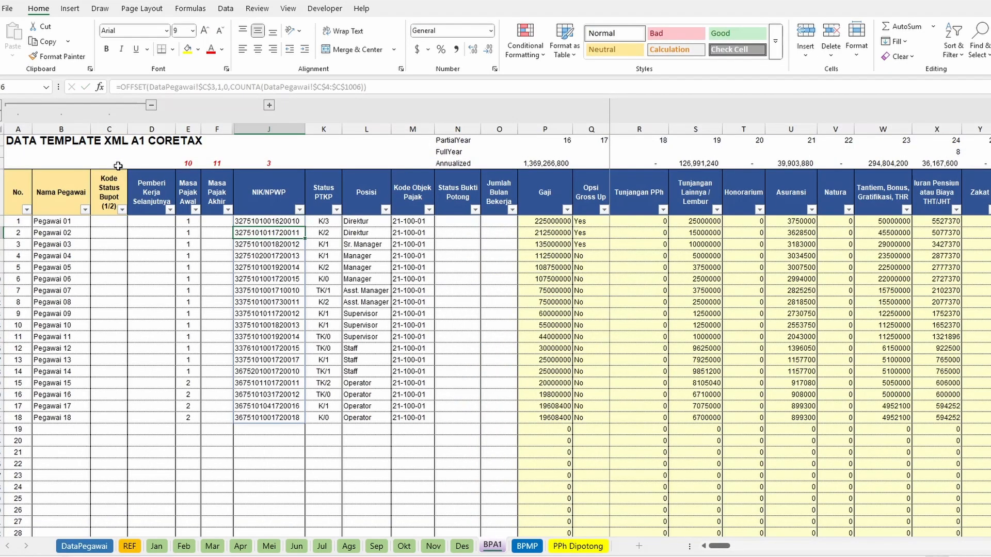
Inspect the NIK/NPWP OFFSET formula and how the Nama Pegawai formula looks up each employee from NIK/NPWP.
left_click(266, 221)
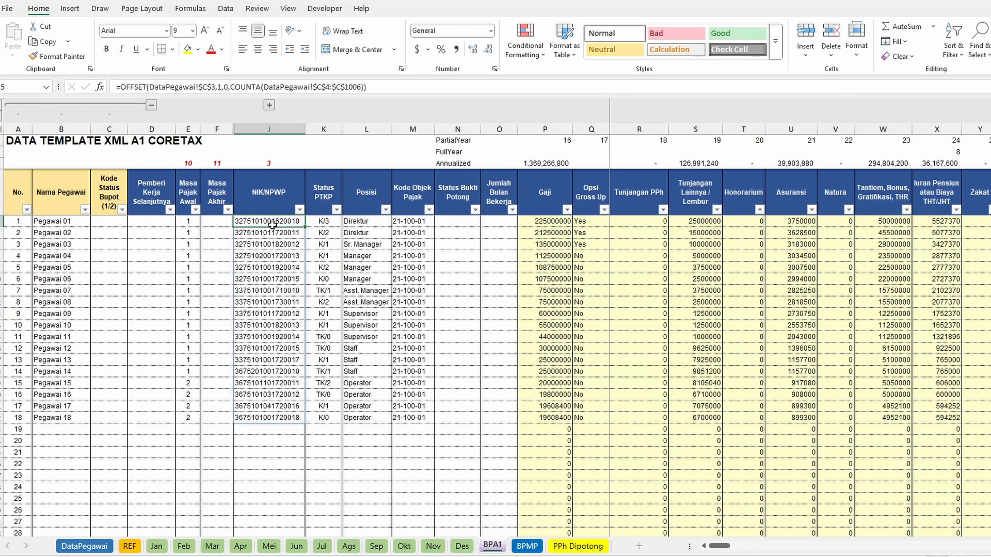
left_click(55, 223)
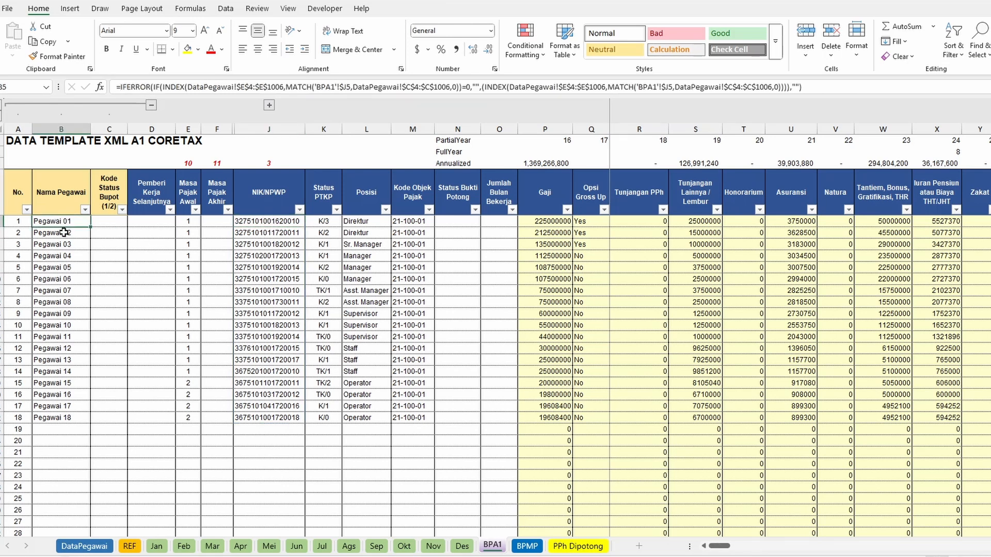
key("F2")
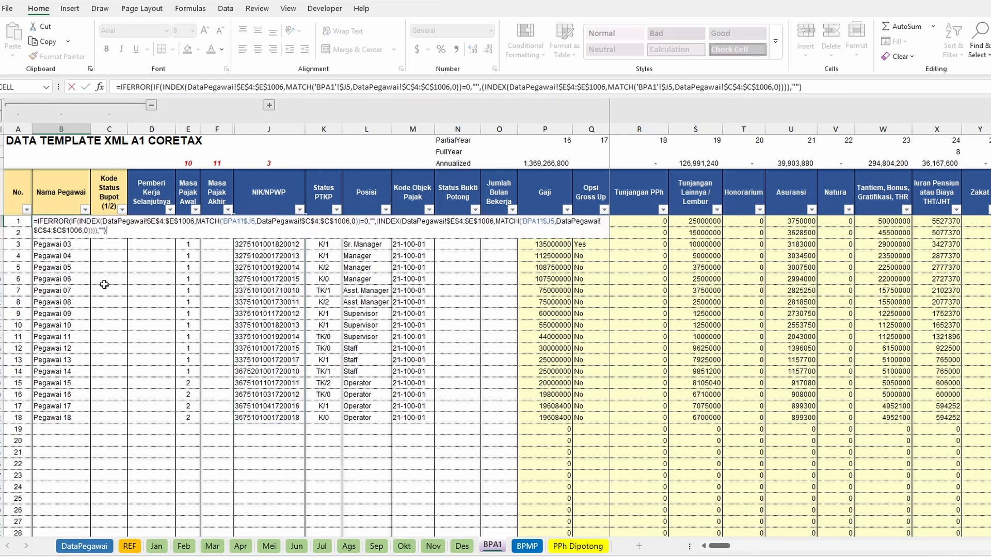
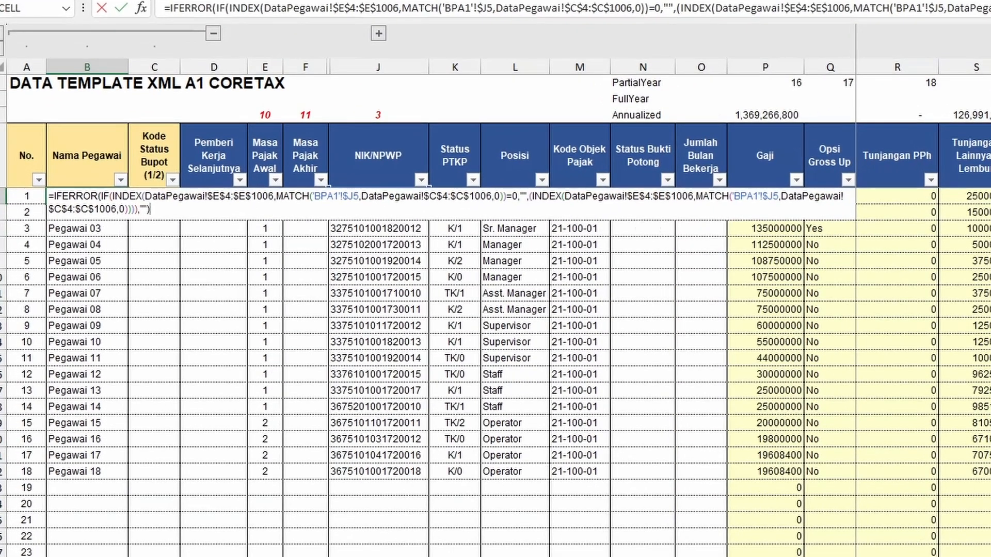
key("Escape")
left_click(369, 266)
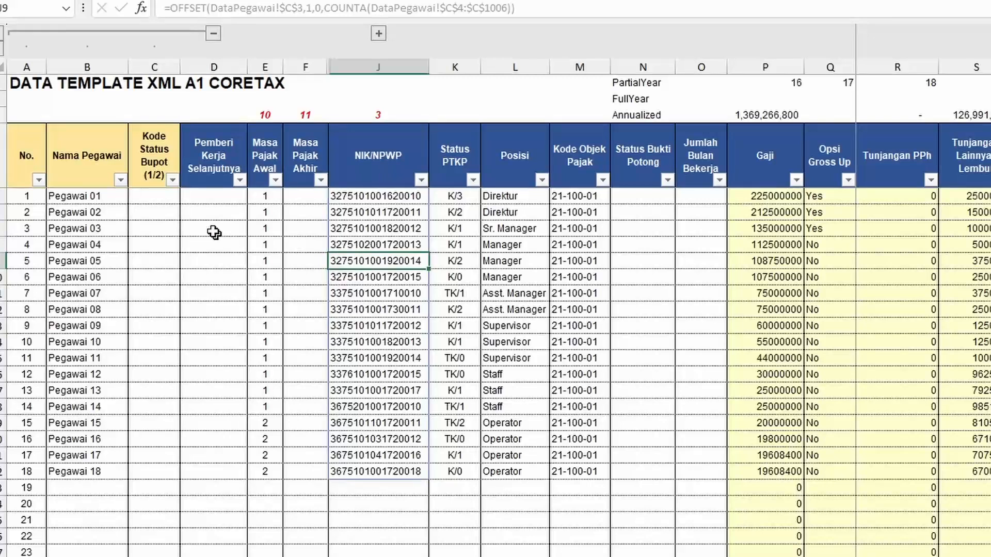
Check the Kode Status Bupot (1/2) and Status Bukti Potong columns for the employee rows.
left_click(162, 194)
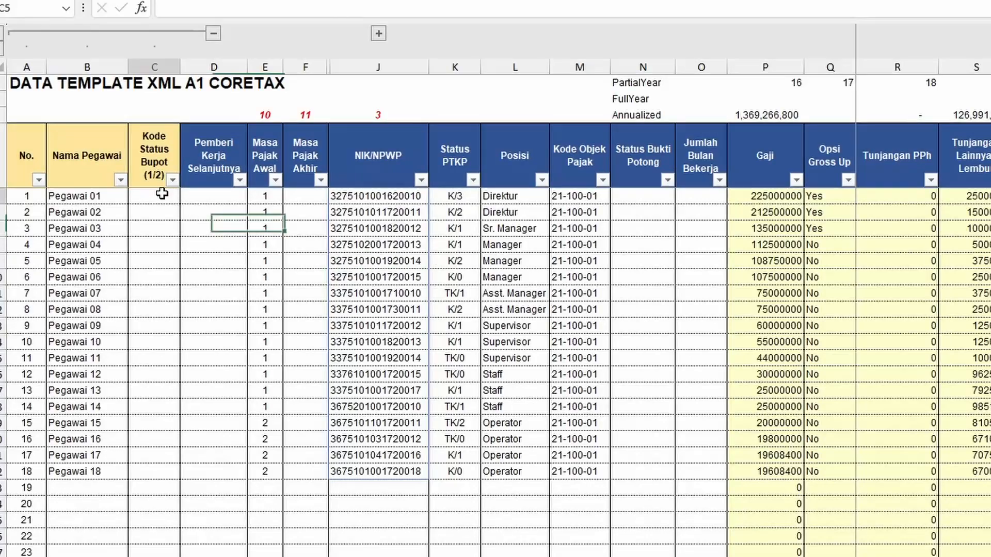
left_click(150, 151)
left_click(152, 198)
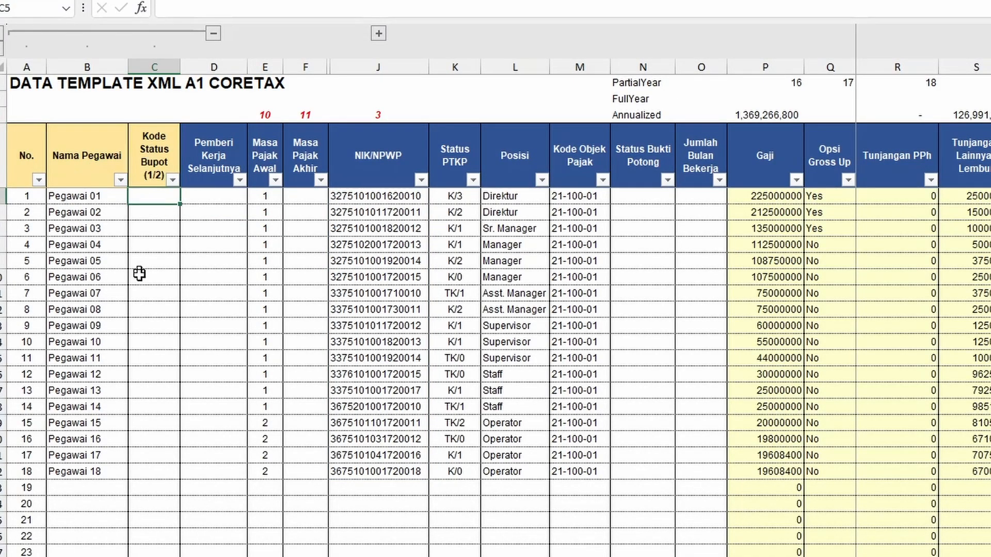
left_click(151, 231)
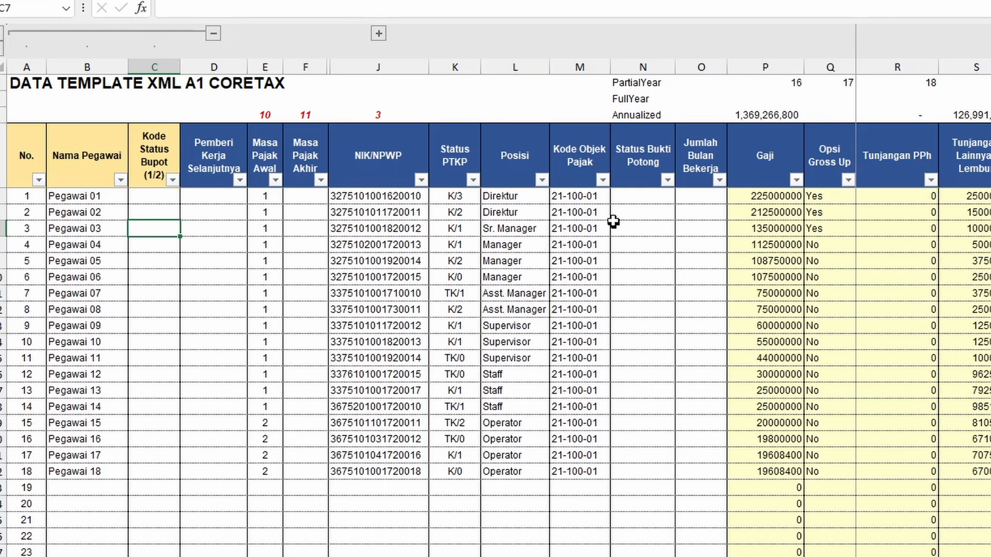
left_click(645, 199)
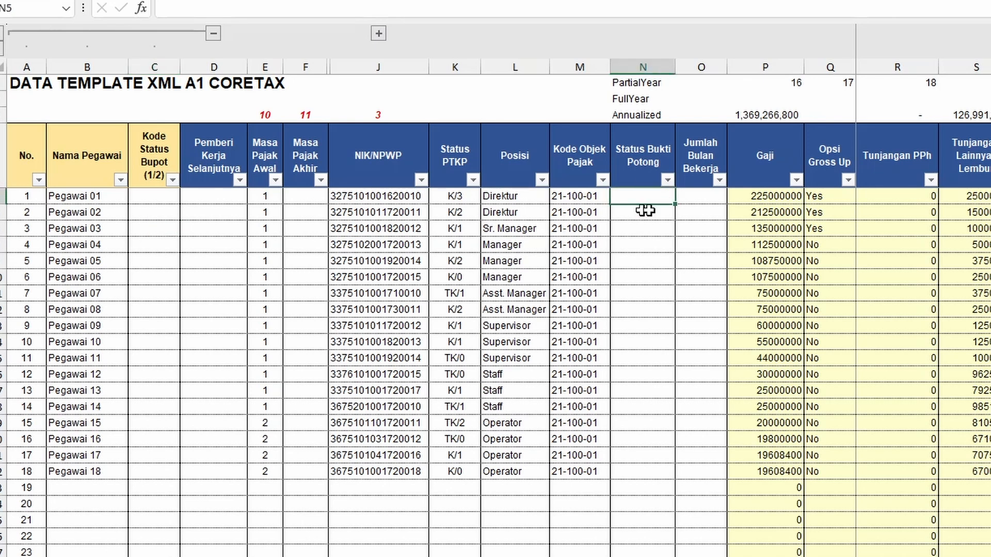
Enter 1 as the Kode Status Bupot for Pegawai 01 in the BPA1 sheet.
left_click(164, 199)
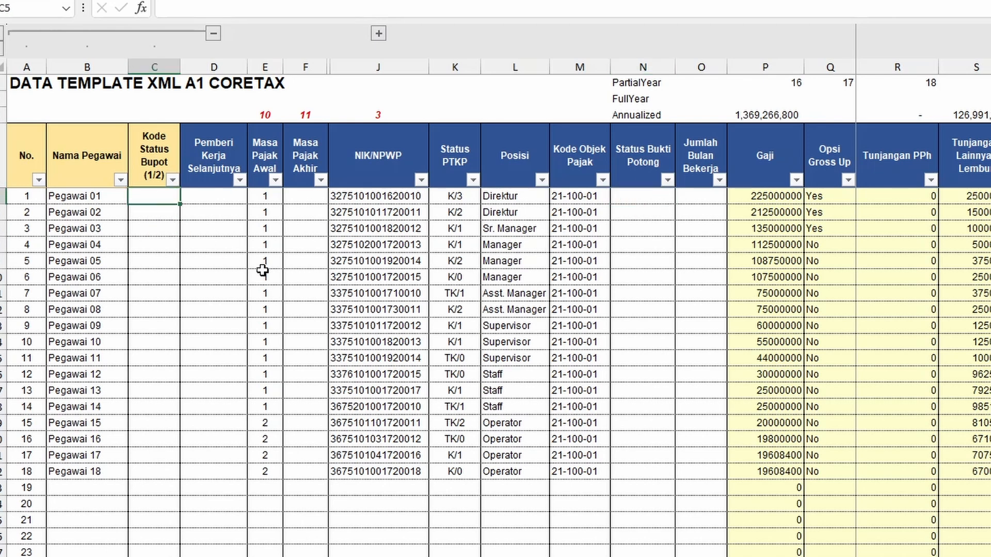
type("1")
key("Return")
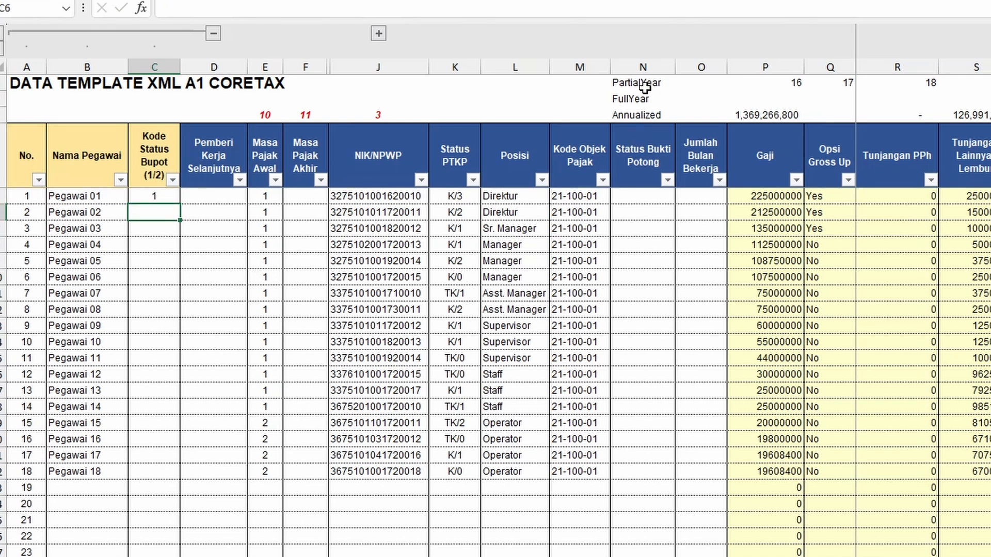
left_click_drag(643, 83, 642, 102)
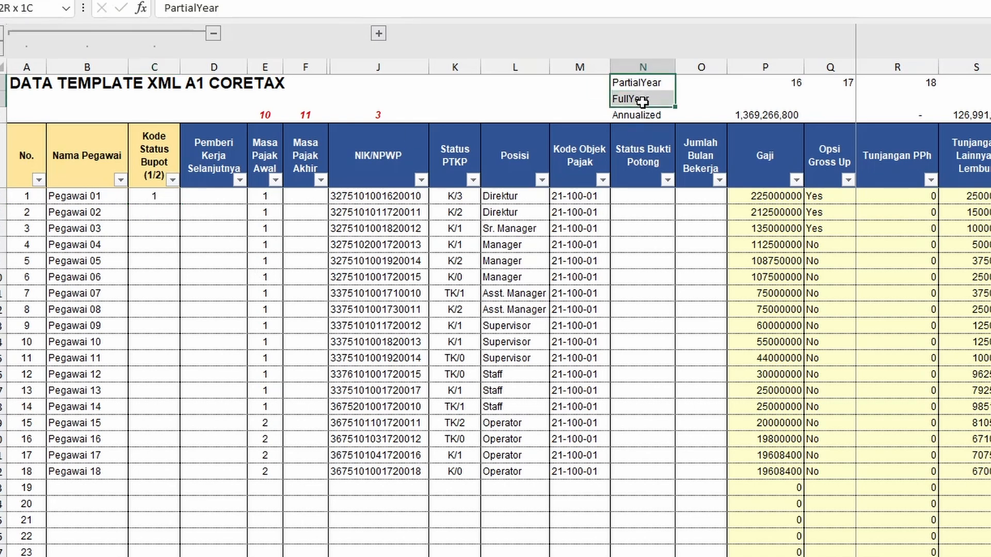
left_click(142, 214)
left_click(631, 114)
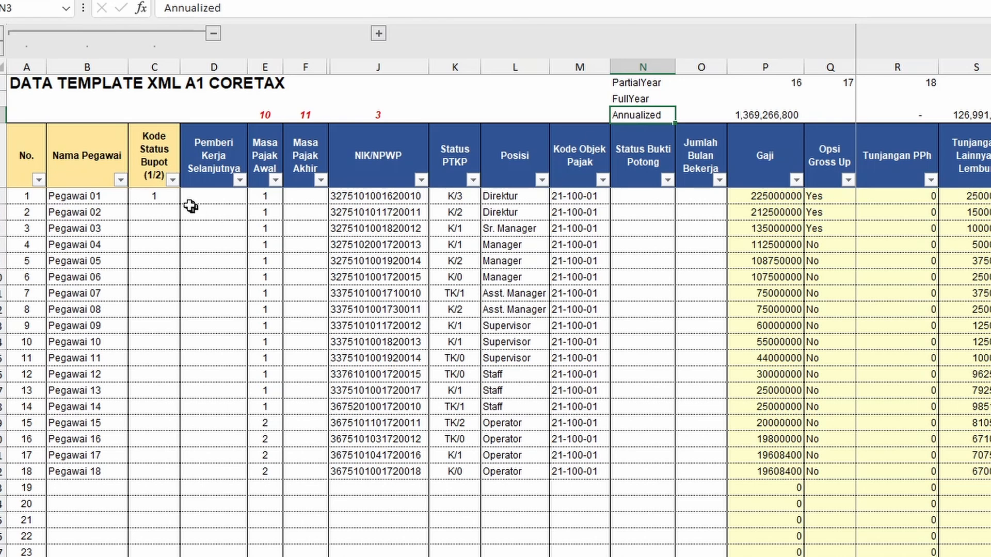
Copy Pegawai 01's Kode Status Bupot down to Pegawai 02 through Pegawai 18.
left_click(154, 196)
key("ctrl+c")
key("Down")
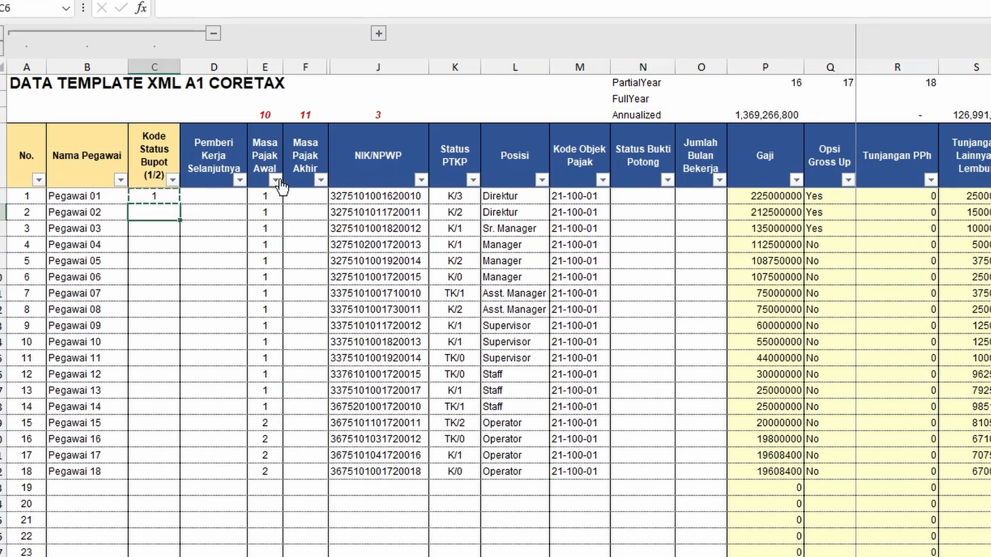
key("shift+Down")
key("shift+Down")
key("shift+Down")
key("shift+Down")
key("shift+Down")
key("shift+Down")
key("shift+Down")
key("shift+Down")
key("shift+Down")
key("shift+Down")
key("shift+Down")
key("shift+Down")
key("shift+Down")
key("shift+Down")
key("shift+Down")
key("shift+Down")
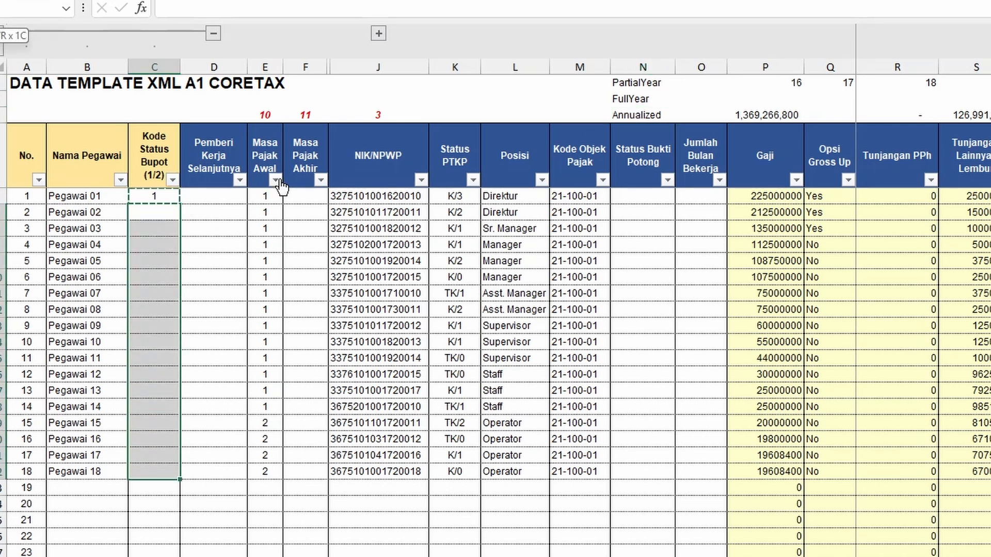
key("ctrl+v")
key("Escape")
Enter No as the Pemberi Kerja Selanjutnya value for Pegawai 01.
key("Up")
key("Right")
key("Right")
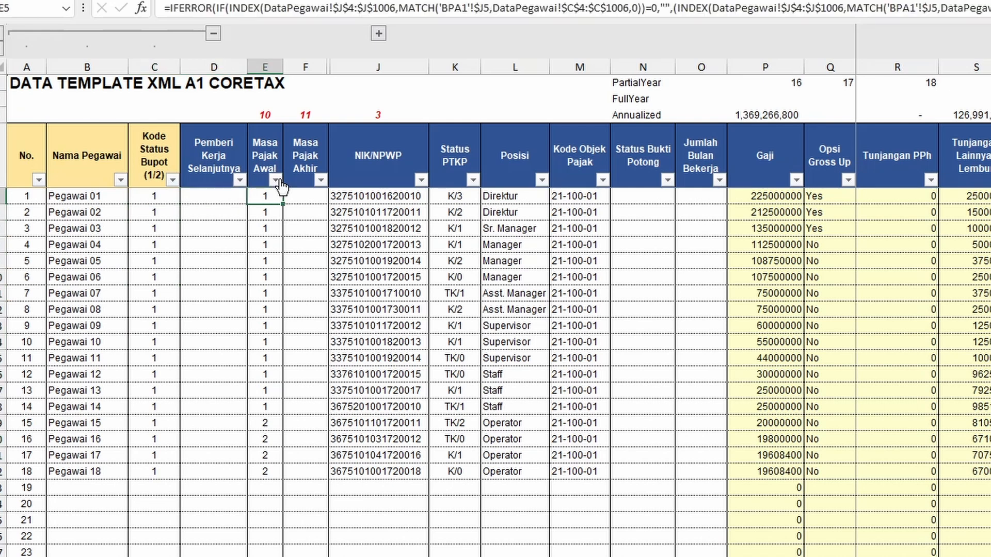
key("Left")
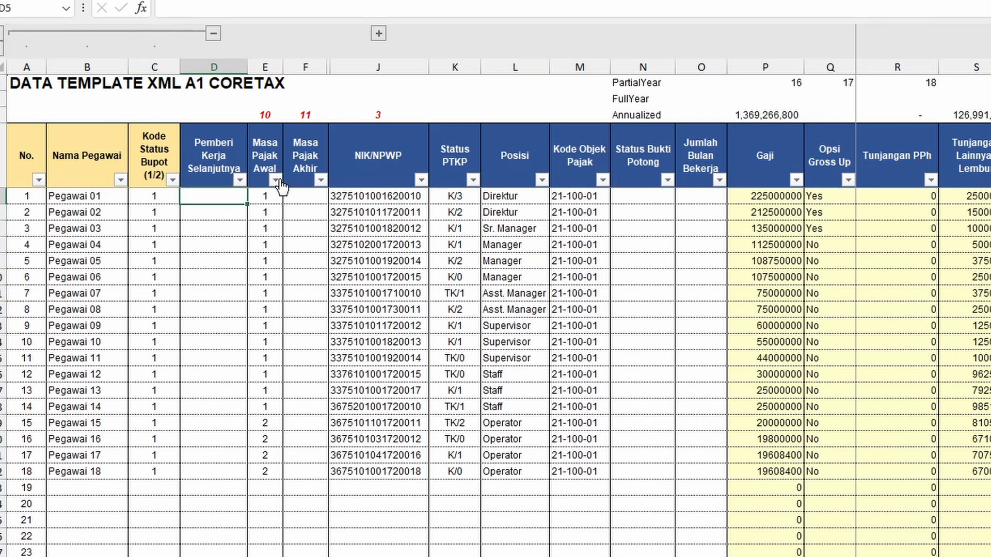
key("ctrl+Return")
Copy Pegawai 01's Pemberi Kerja Selanjutnya value down to Pegawai 02 through Pegawai 18.
key("ctrl+c")
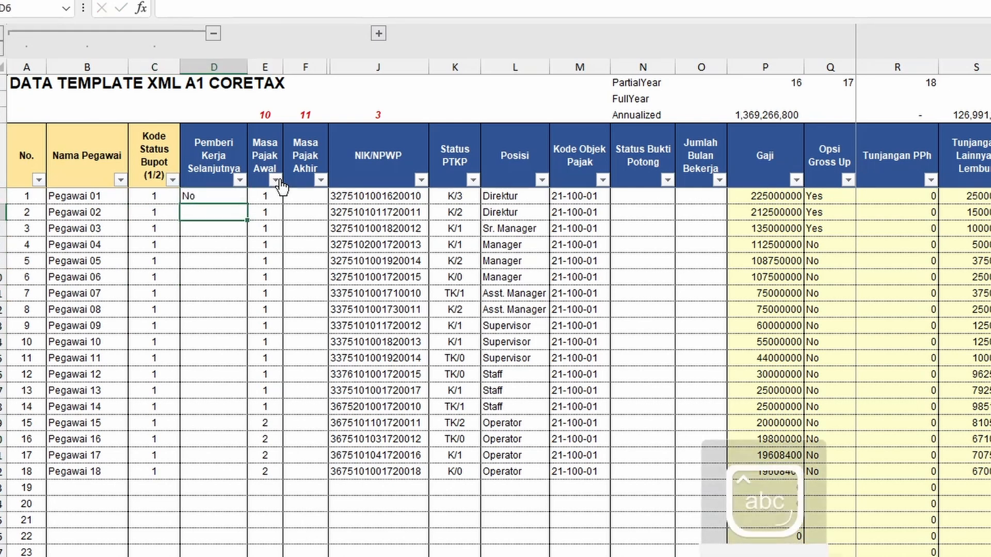
key("Down")
key("shift+Down")
key("shift+Down")
key("shift+Down")
key("shift+Down")
key("shift+Down")
key("shift+Down")
key("shift+Down")
key("shift+Down")
key("shift+Down")
key("shift+Down")
key("shift+Down")
key("shift+Down")
key("shift+Down")
key("shift+Down")
key("shift+Down")
key("shift+Down")
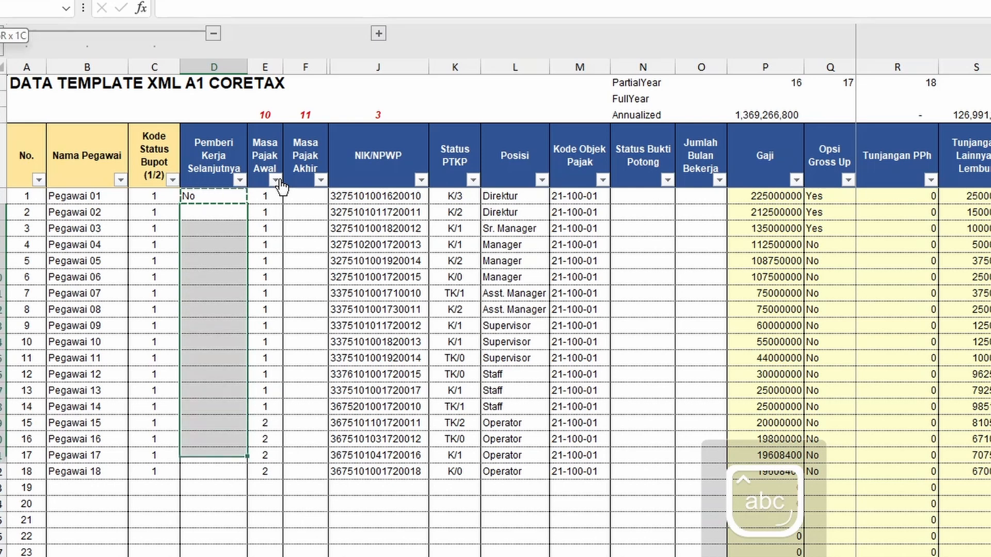
key("ctrl+v")
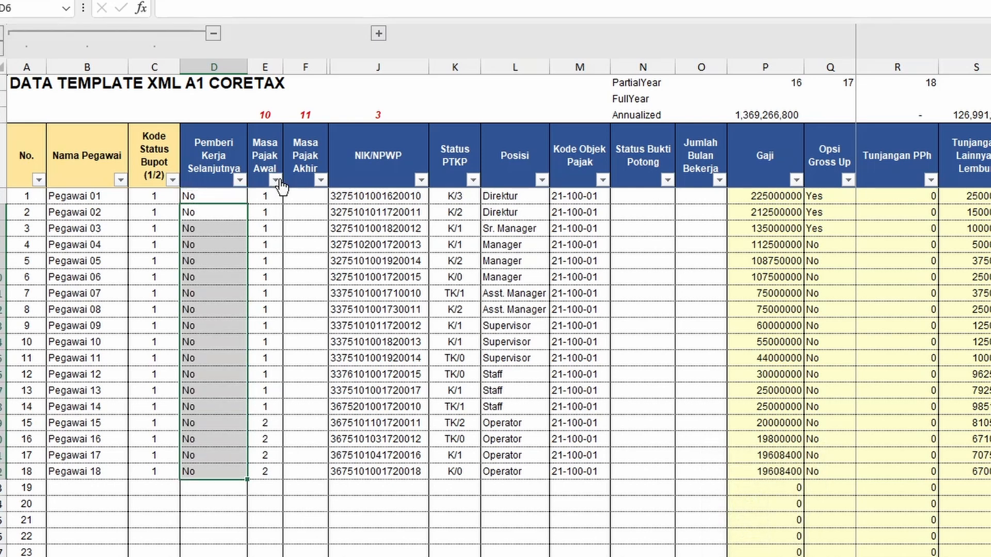
key("Escape")
Examine the Masa Pajak Akhir and Masa Pajak Awal formulas for Pegawai 01, and check the Jan sheet.
key("Up")
key("Right")
key("Right")
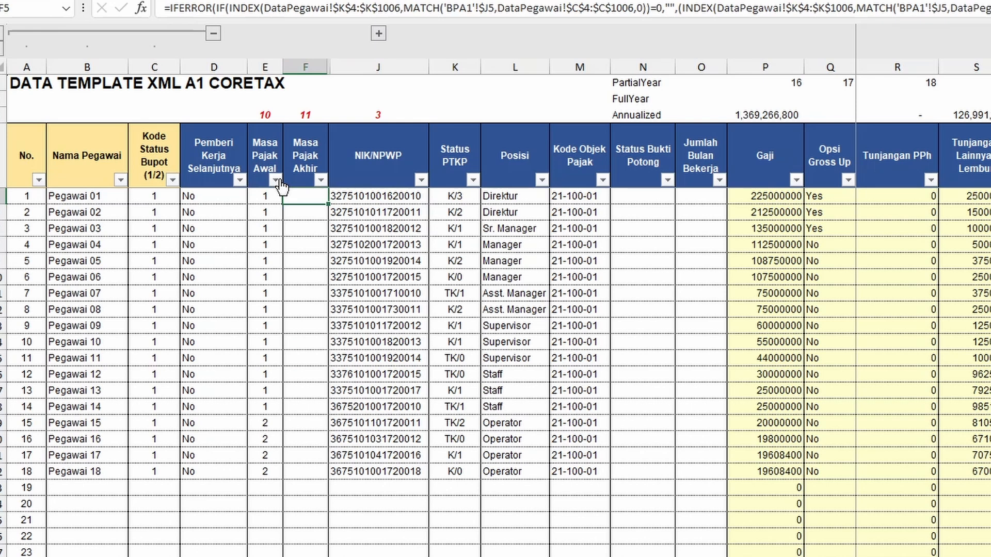
key("F2")
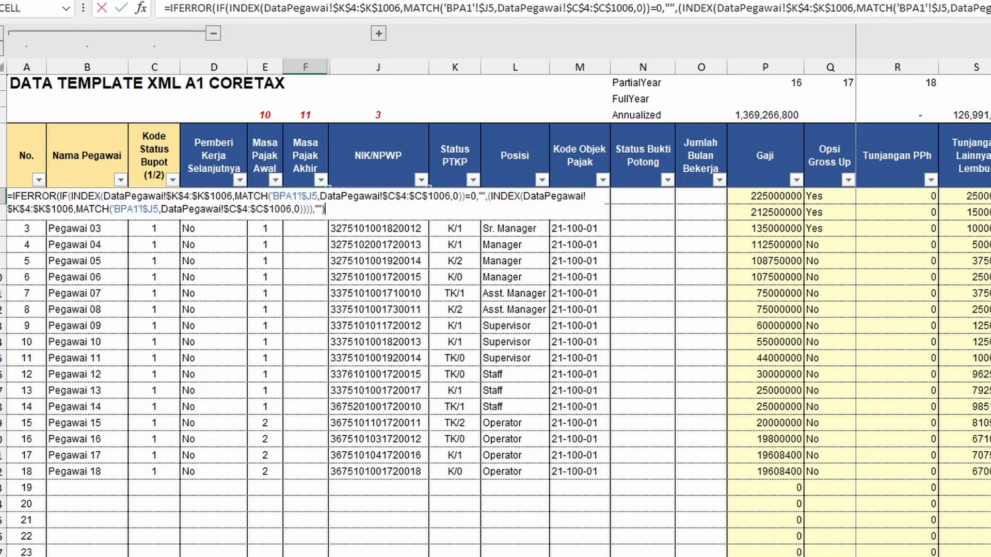
key("Escape")
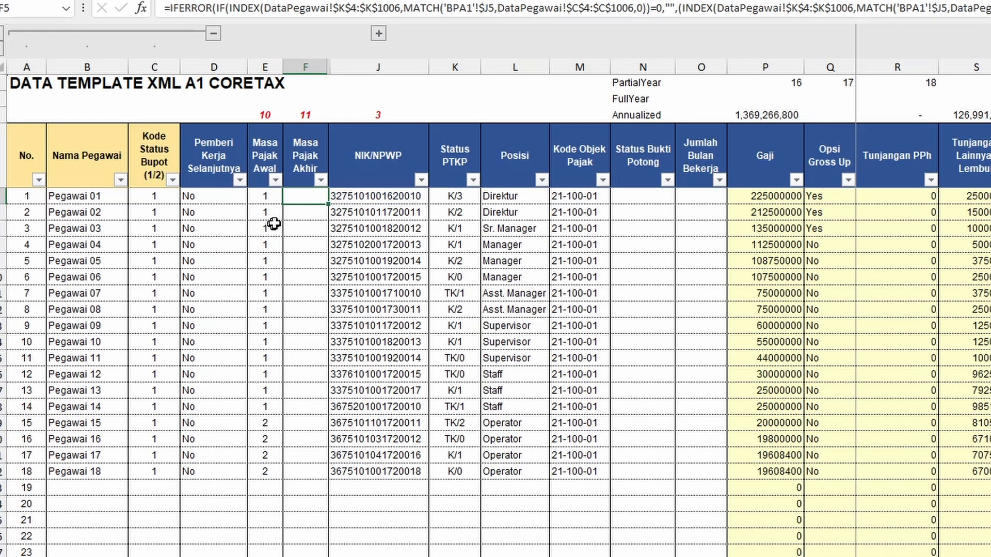
left_click(261, 199)
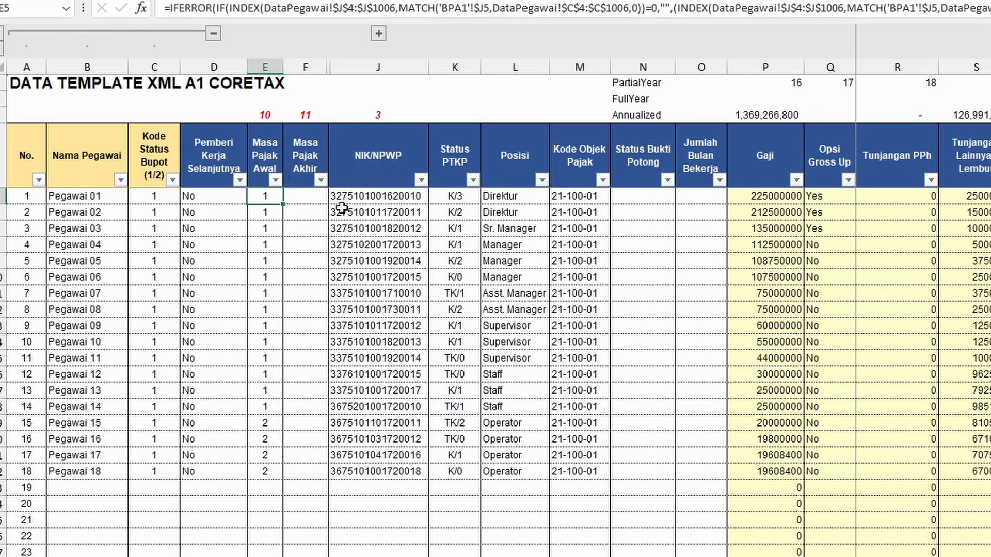
key("F2")
key("Escape")
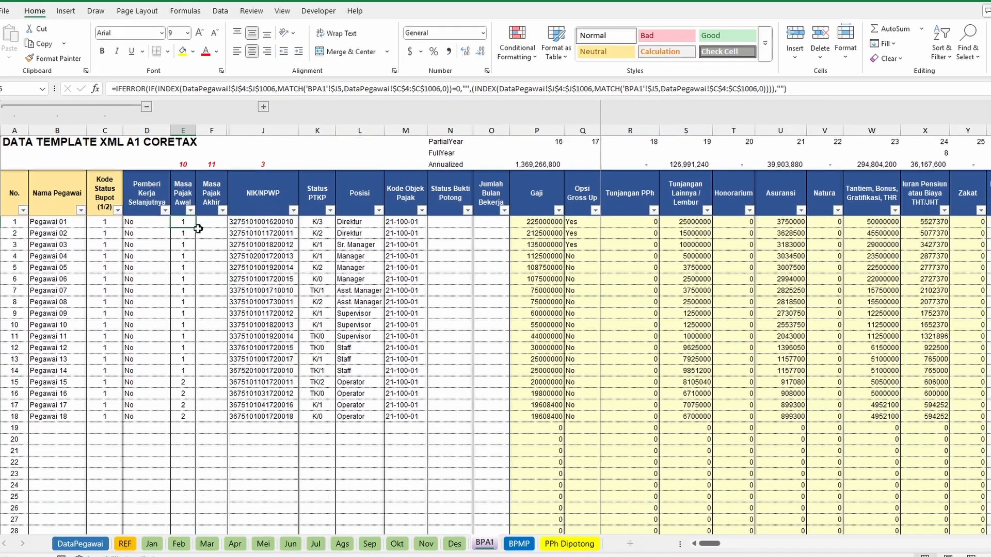
left_click(151, 543)
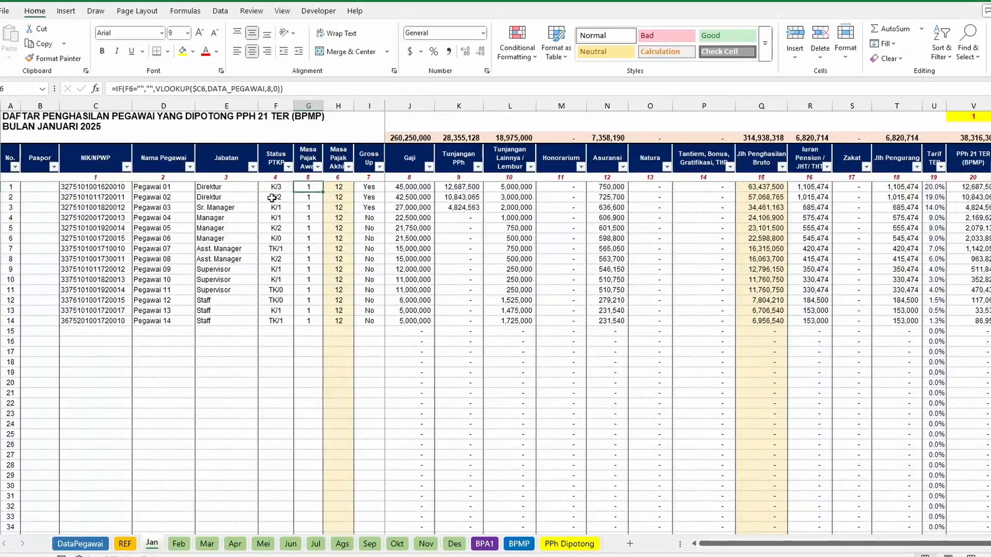
In the DataPegawai sheet, start Pegawai 01's Masa Pajak Akhir formula with =IF(C4="","", to leave it blank when NIK/NPWP is empty.
left_click(80, 543)
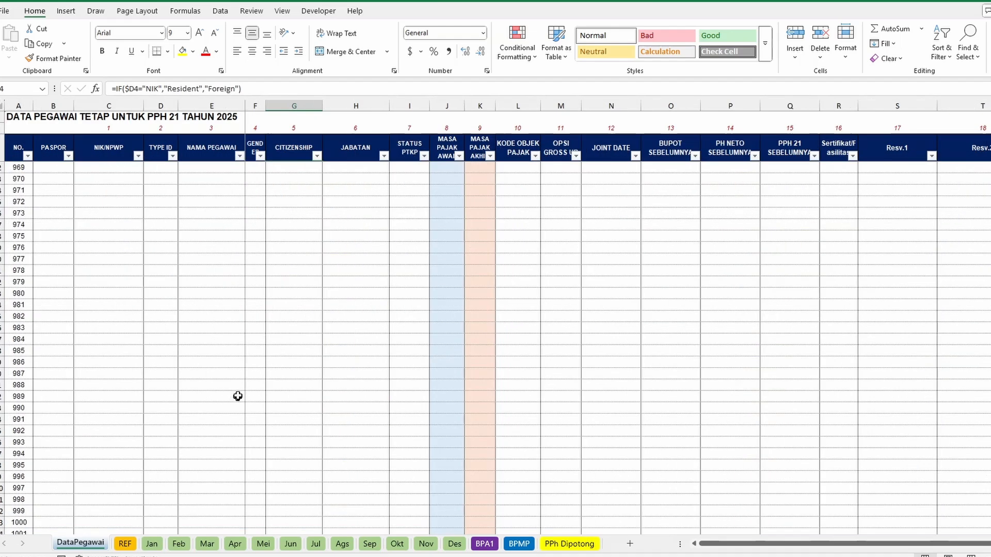
left_click(485, 237)
key("ctrl+Up")
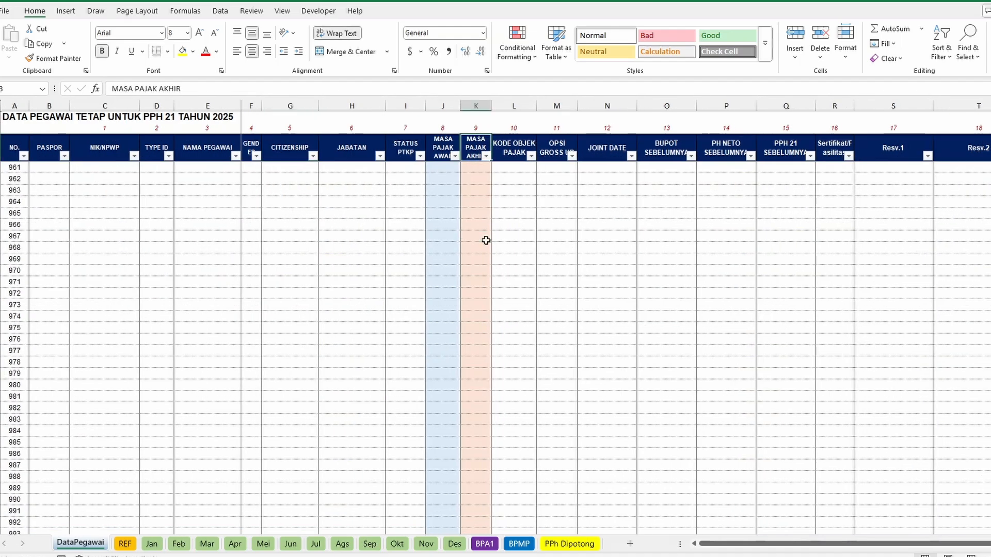
key("Down")
key("Right")
key("Left")
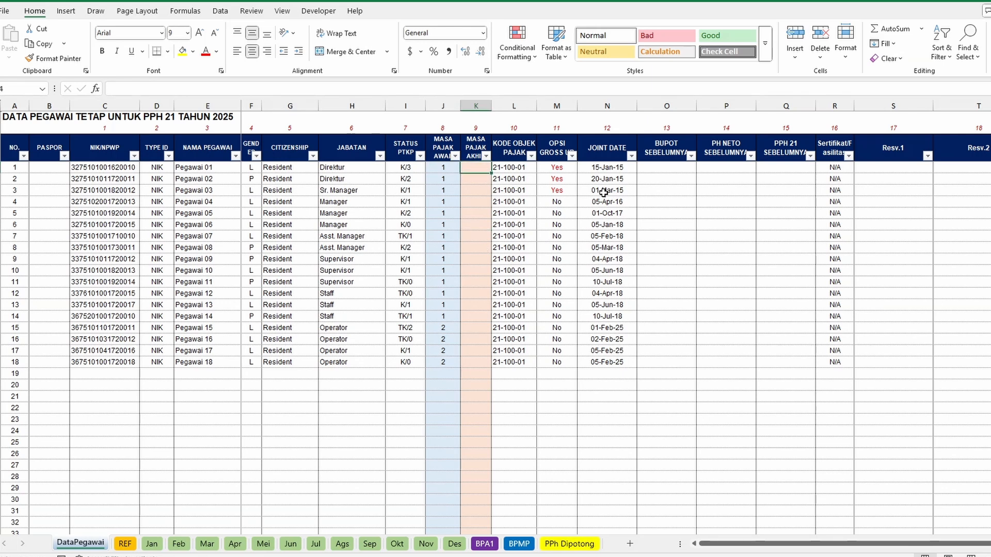
type("=i")
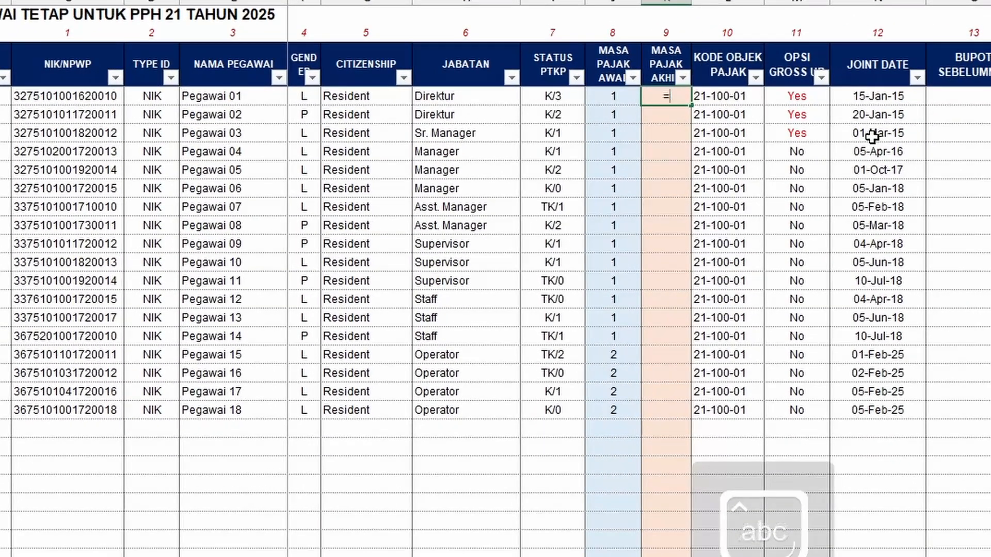
type("f")
key("BackSpace")
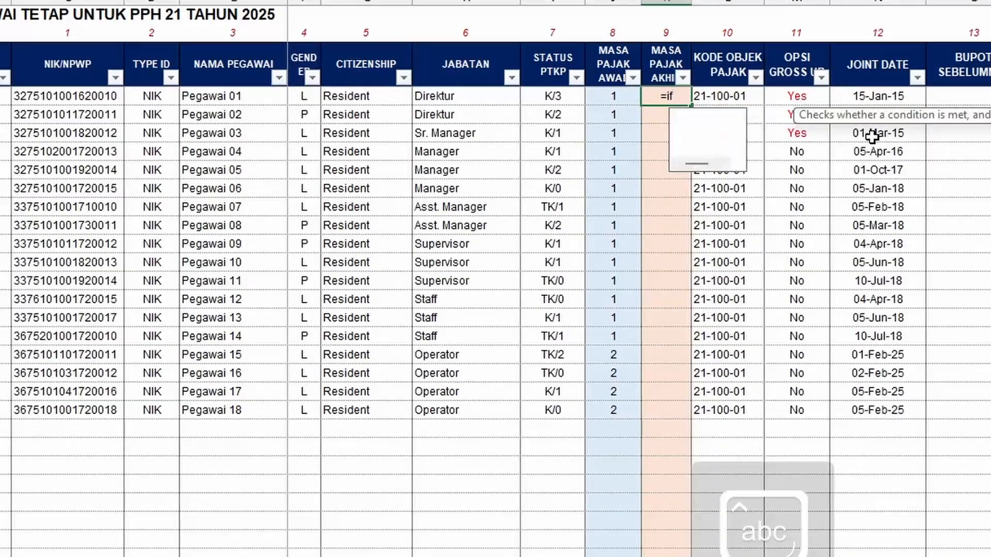
type("f")
key("Tab")
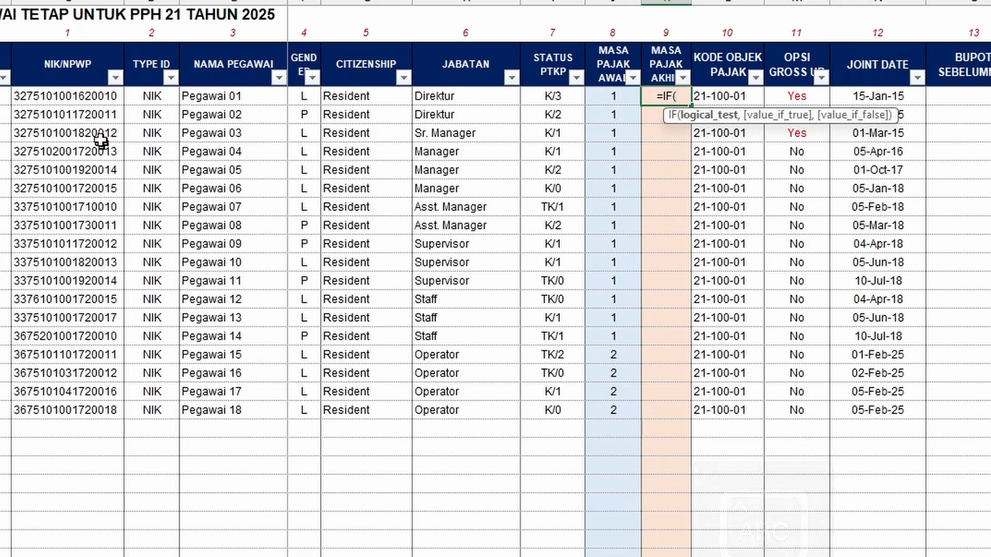
left_click(92, 97)
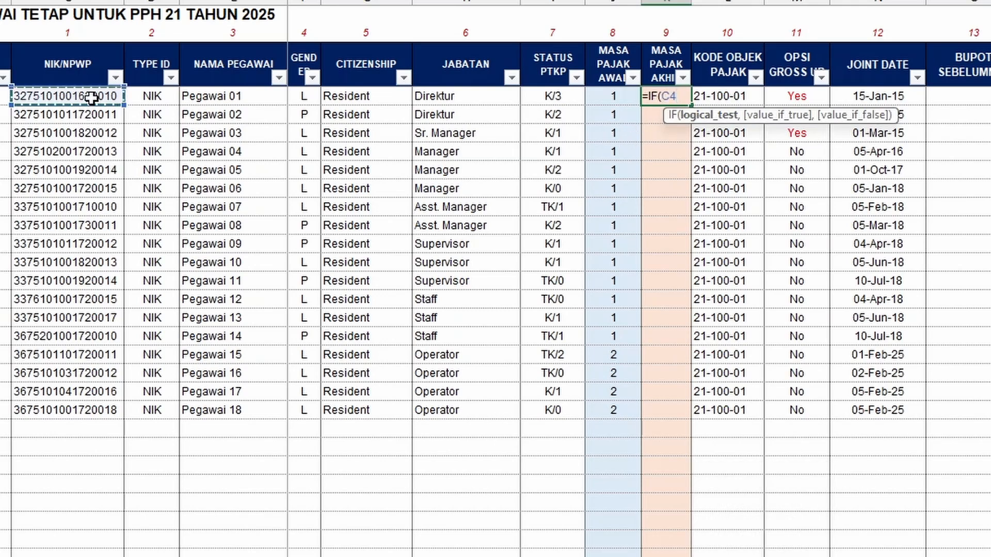
type("=\"\",")
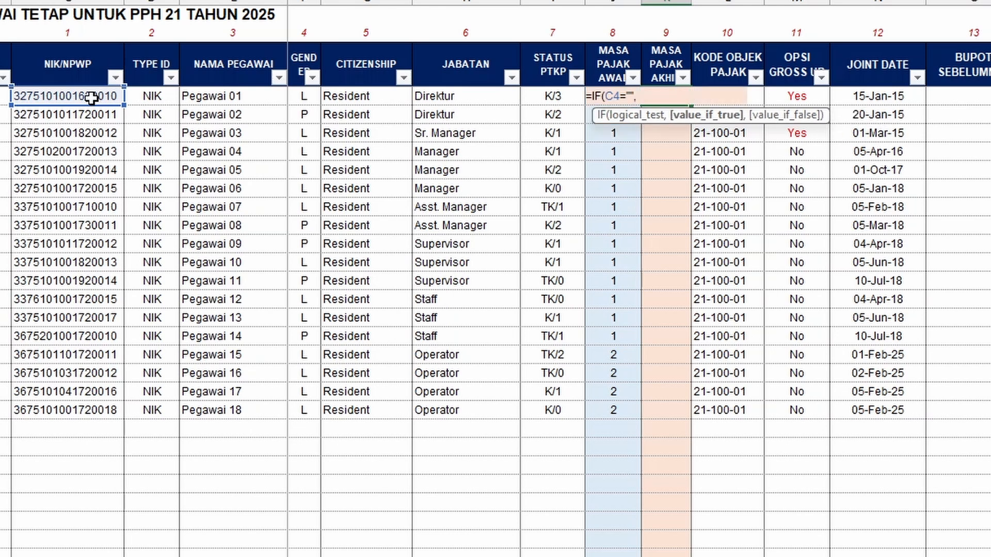
type("\"\",")
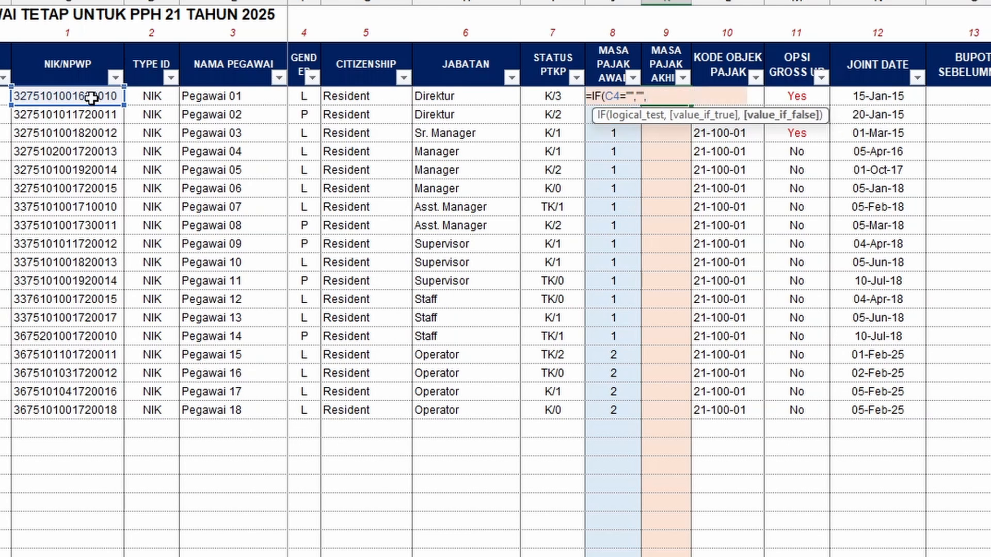
Continue the formula with a MIN function referencing Masa Pajak Akhir cells Jan!H6 and Feb!H6.
type("MIND")
key("BackSpace")
type("(")
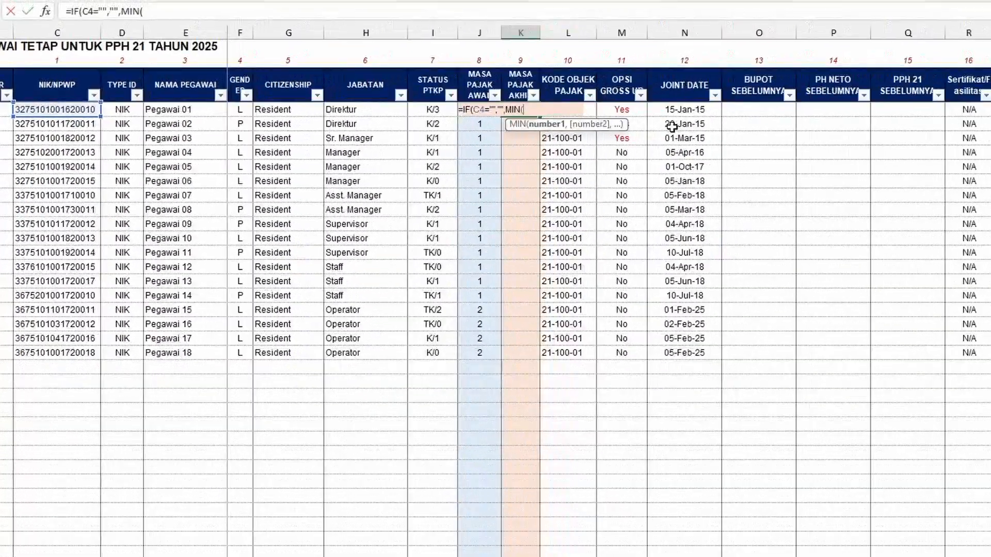
left_click(108, 543)
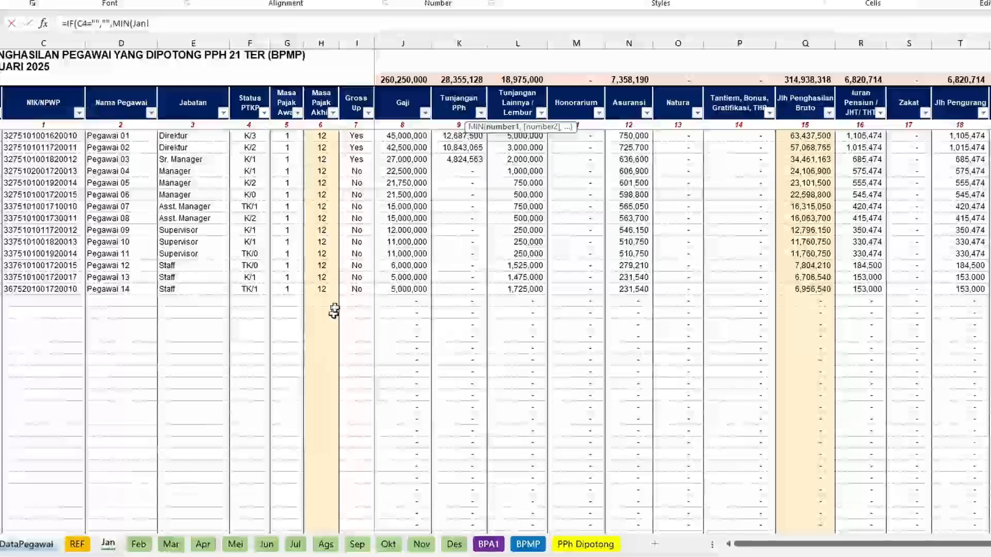
left_click(322, 137)
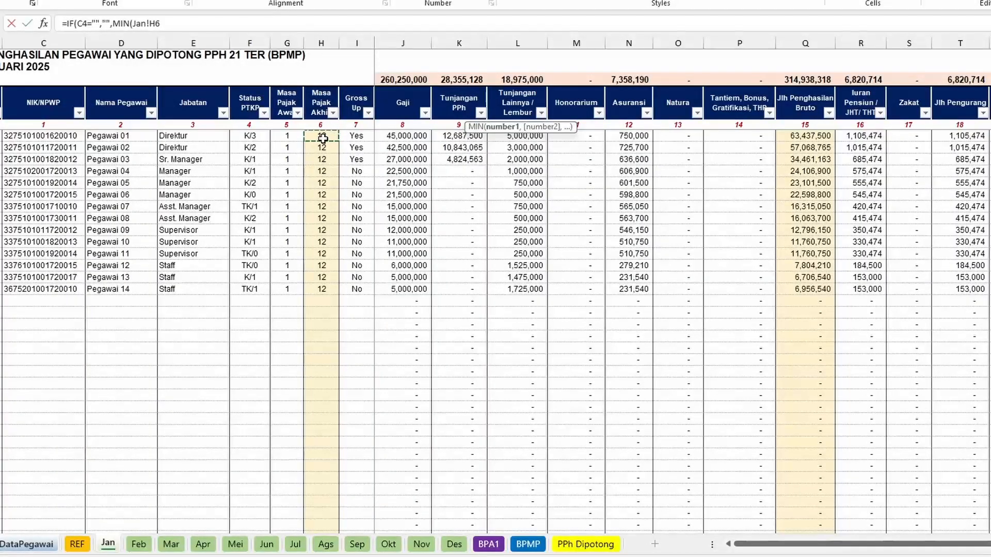
type(",")
left_click(139, 544)
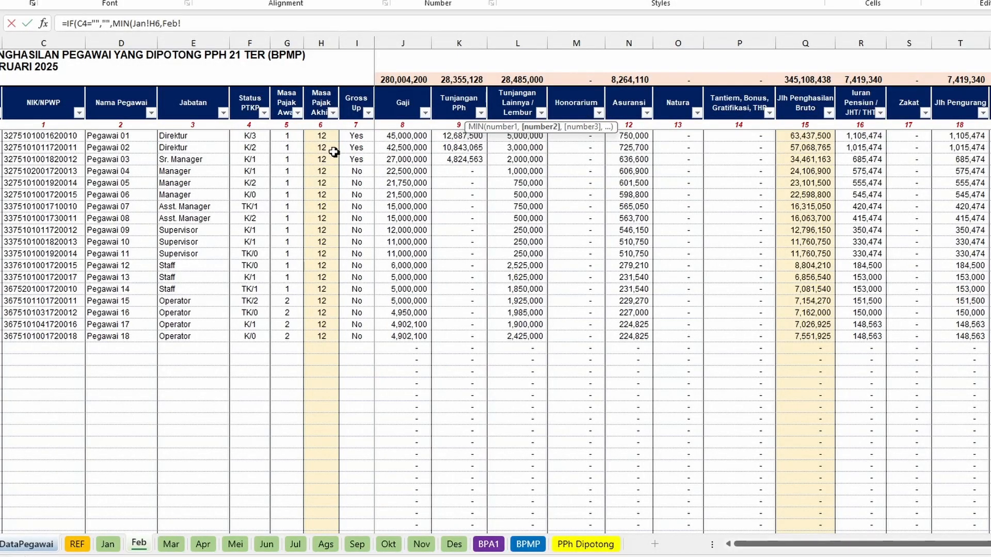
left_click(322, 136)
type(",")
Add Pegawai 01's Masa Pajak Akhir cells Mar!H6, Apr!H6 and Mei!H6 as arguments of the MIN function.
left_click(172, 544)
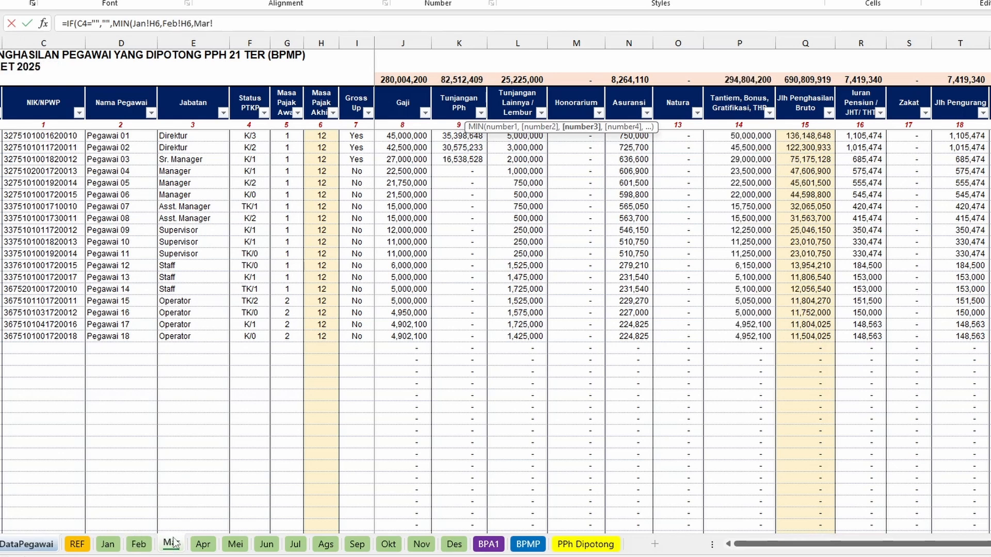
type(",")
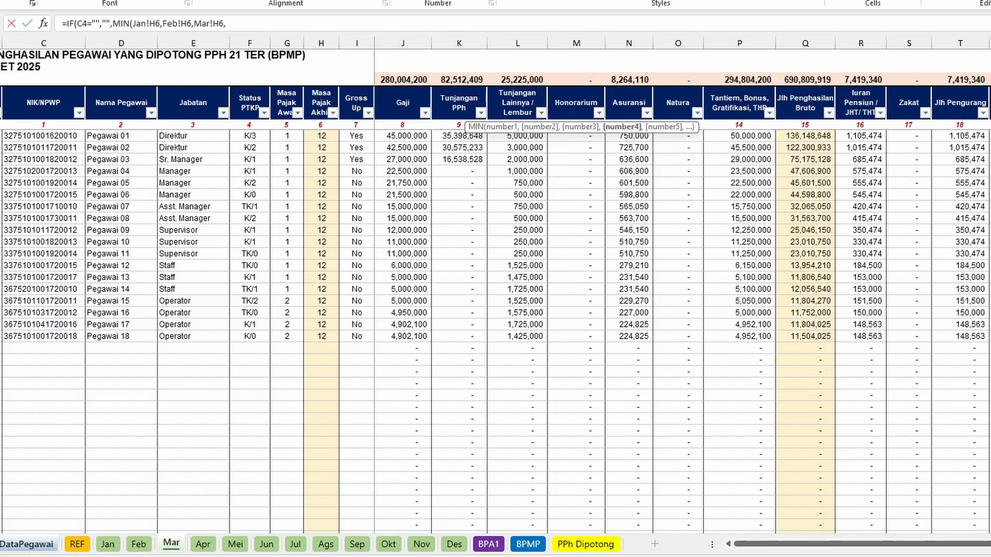
left_click(203, 543)
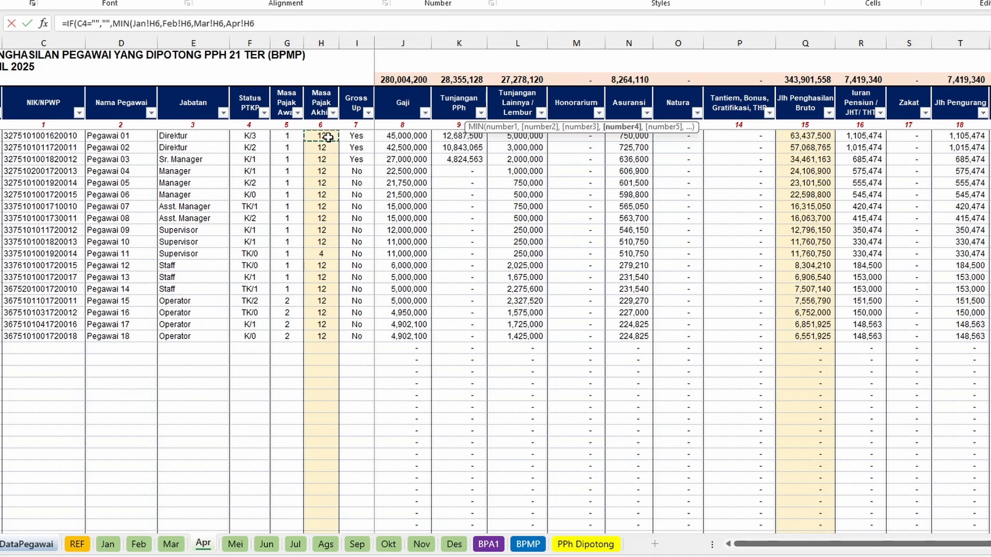
type(",")
left_click(235, 543)
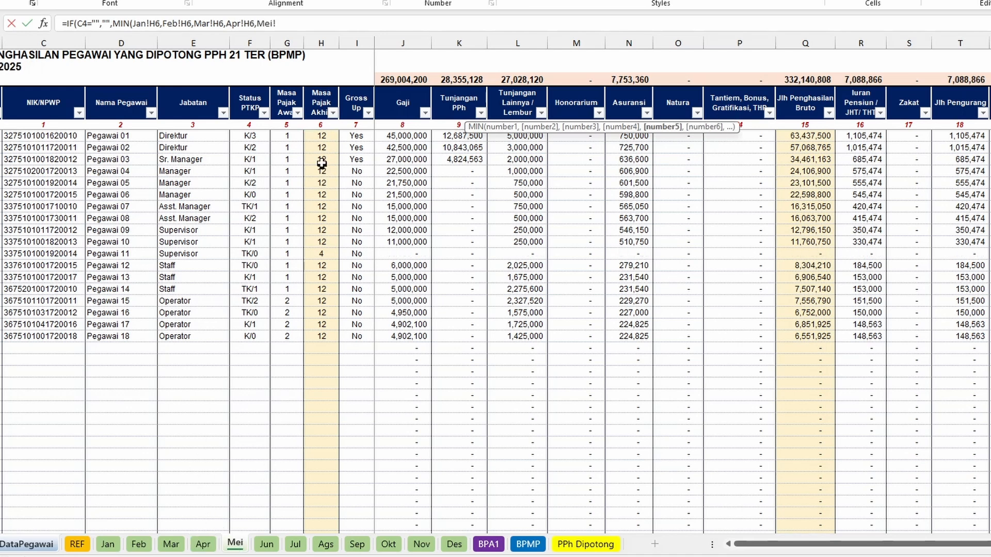
left_click(326, 138)
type(",")
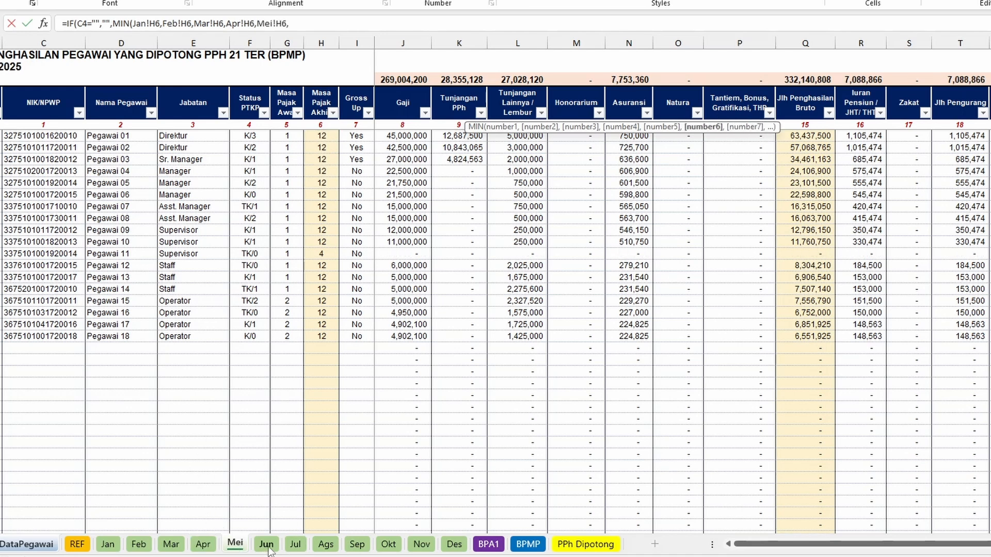
Extend the MIN function with the Masa Pajak Akhir references Jun!H6, Jul!H6 and Ags!H6.
left_click(266, 544)
left_click(321, 136)
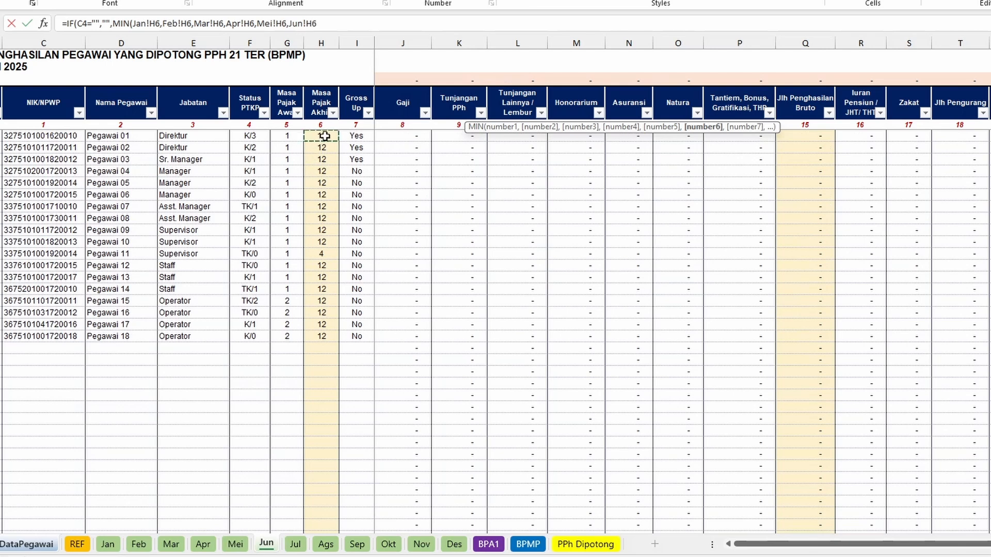
type(",")
left_click(295, 544)
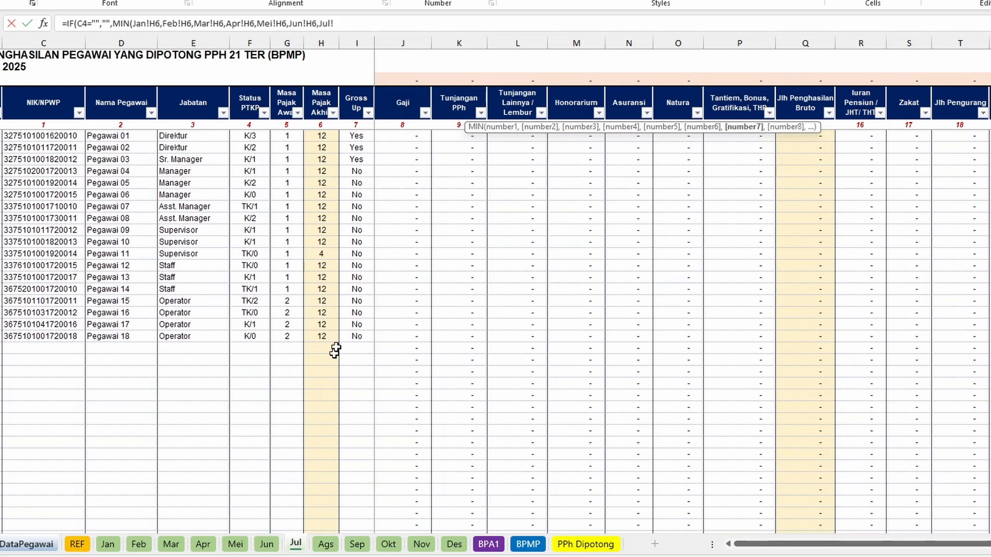
left_click(323, 136)
type(",")
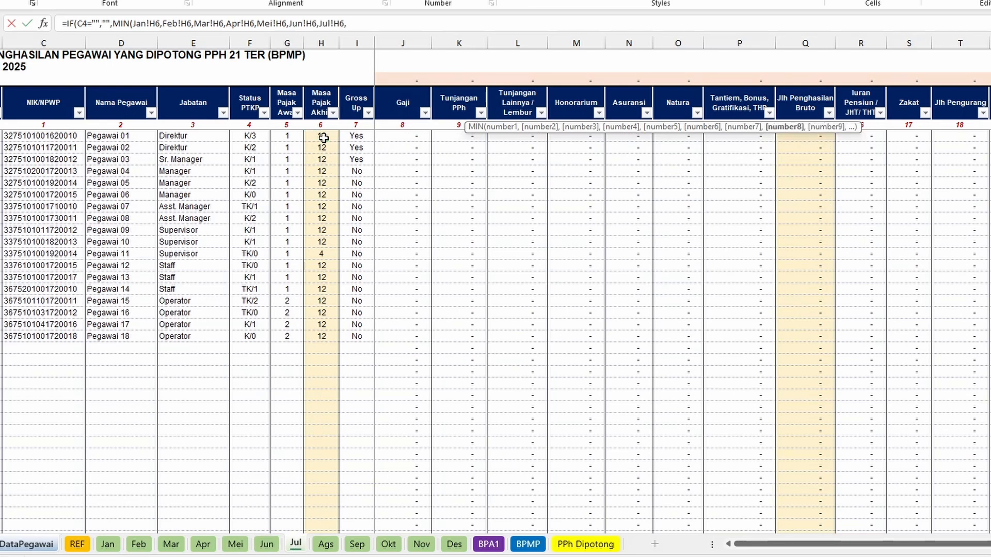
left_click(325, 544)
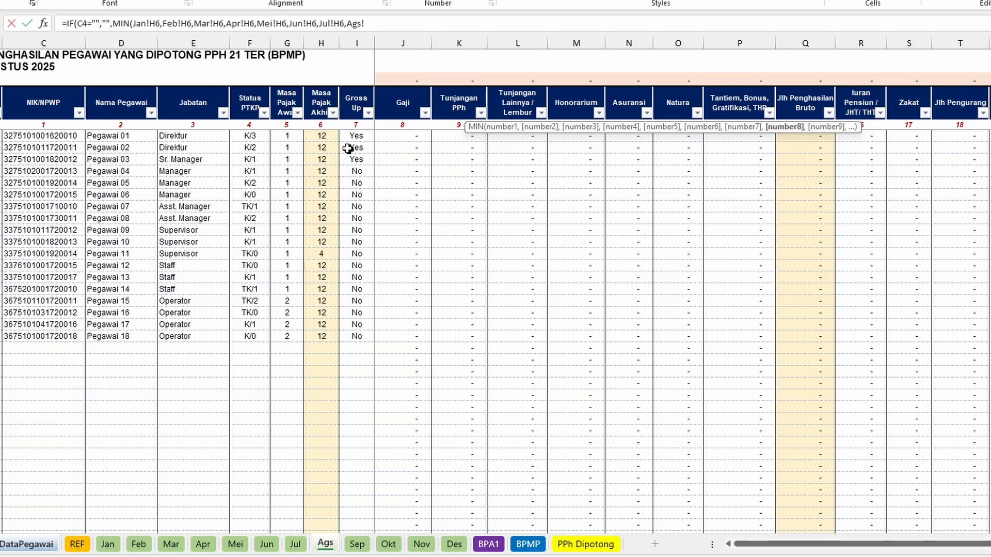
type(",")
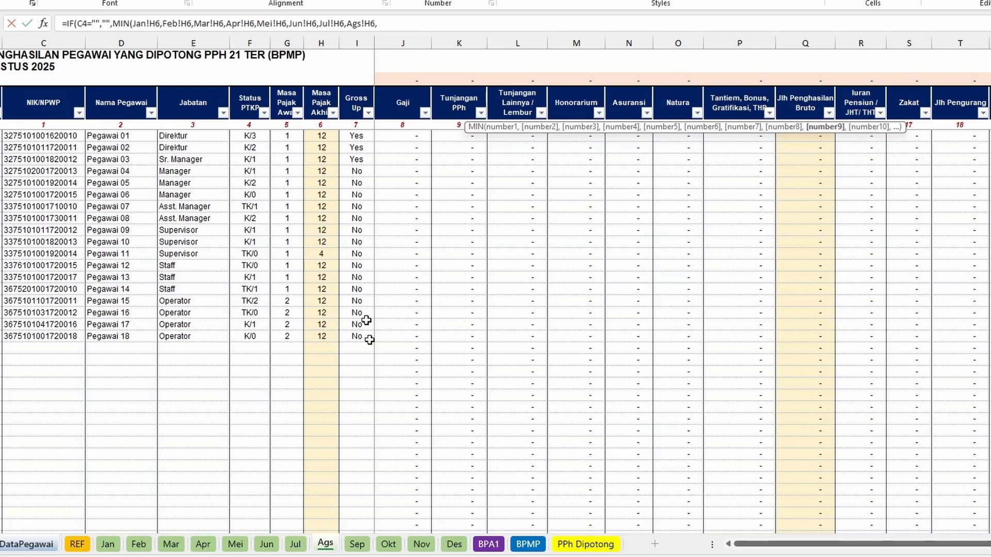
Extend the MIN function with the Masa Pajak Akhir references Sep!H6 and Okt!H6.
left_click(358, 546)
left_click(331, 169)
type(",")
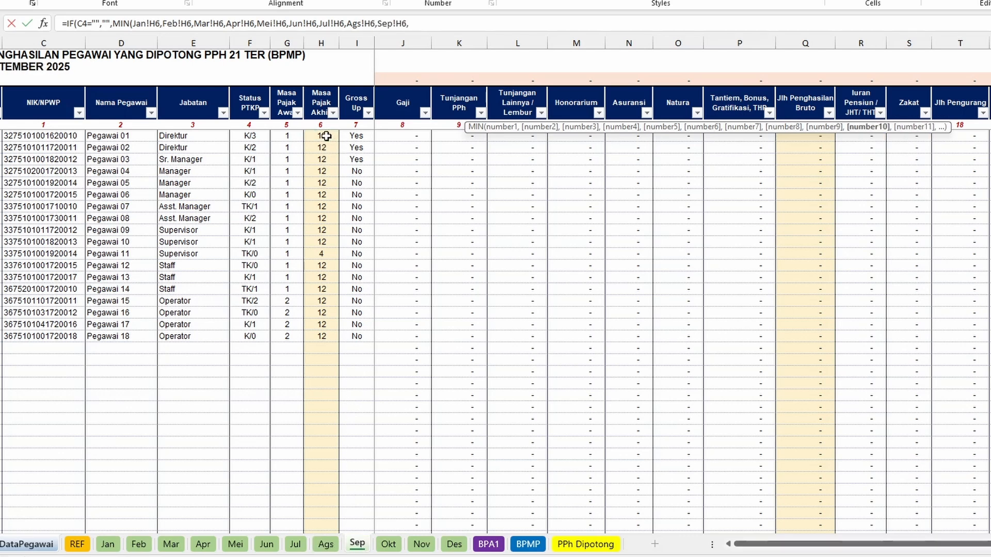
left_click(388, 544)
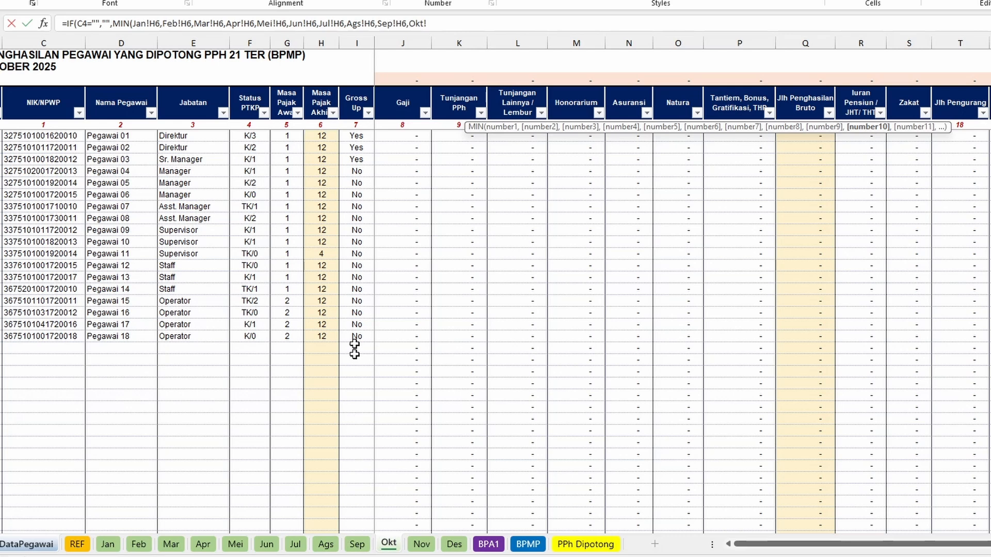
left_click(321, 136)
type(",")
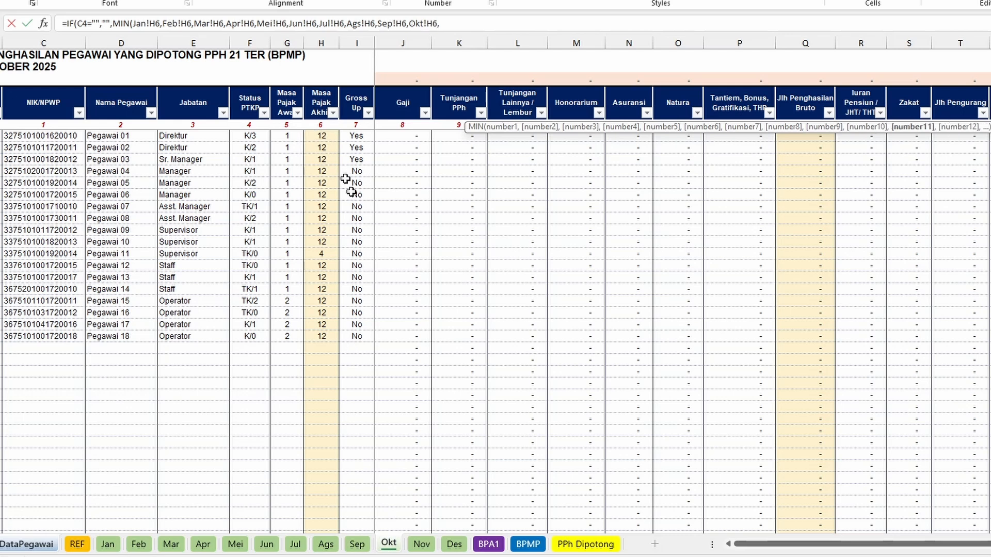
Add Nov!H6 and Des!H6 to the MIN function and complete Pegawai 01's formula, accepting the closing-parenthesis correction.
left_click(421, 544)
left_click(329, 138)
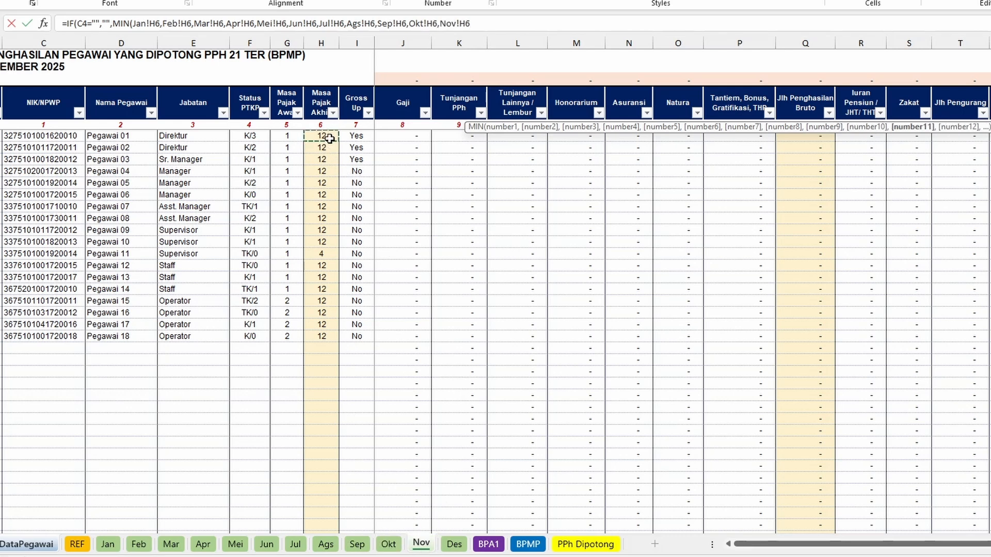
type(",")
left_click(454, 543)
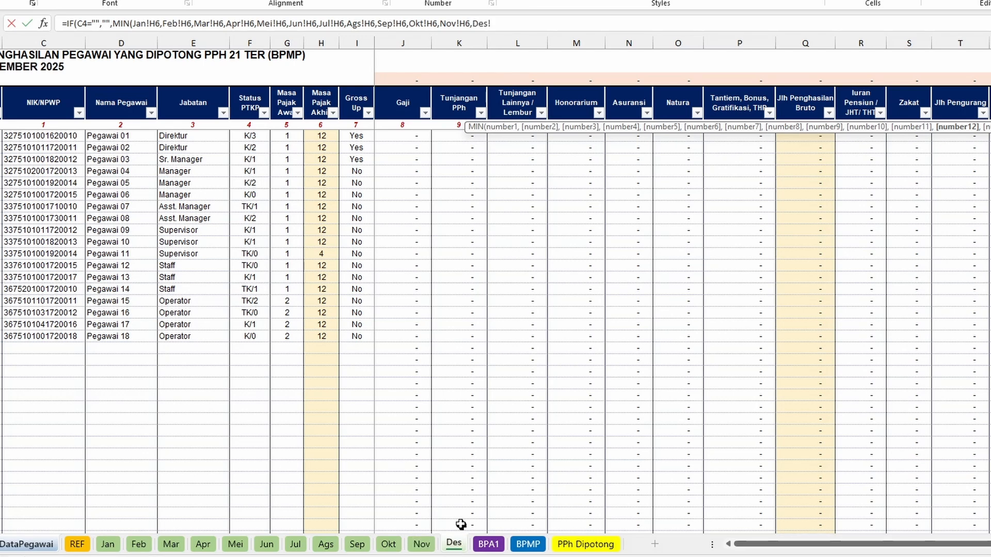
left_click(332, 133)
type(")")
key("Return")
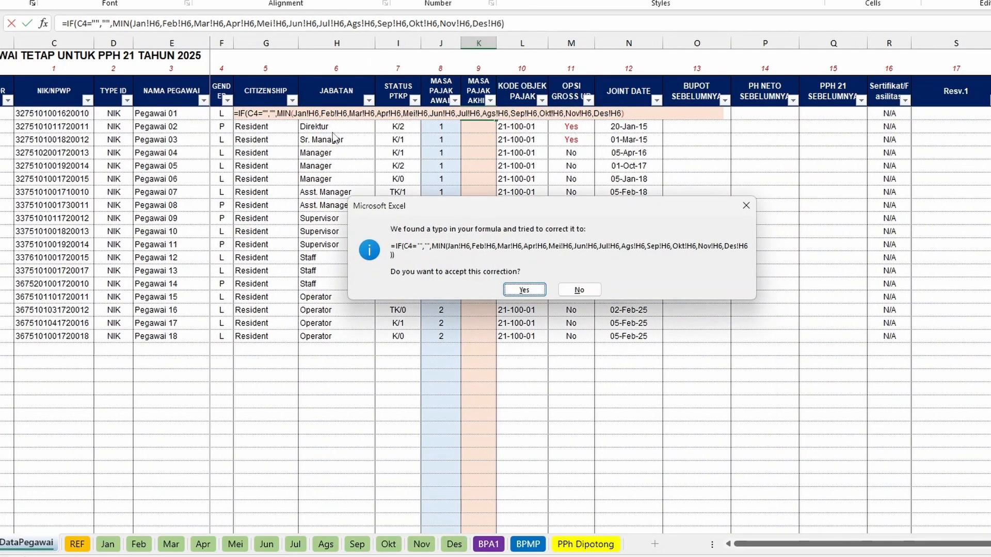
key("Return")
Copy Pegawai 01's Masa Pajak Akhir formula down through Pegawai 18 and check the Pegawai 11 row.
left_click(488, 116)
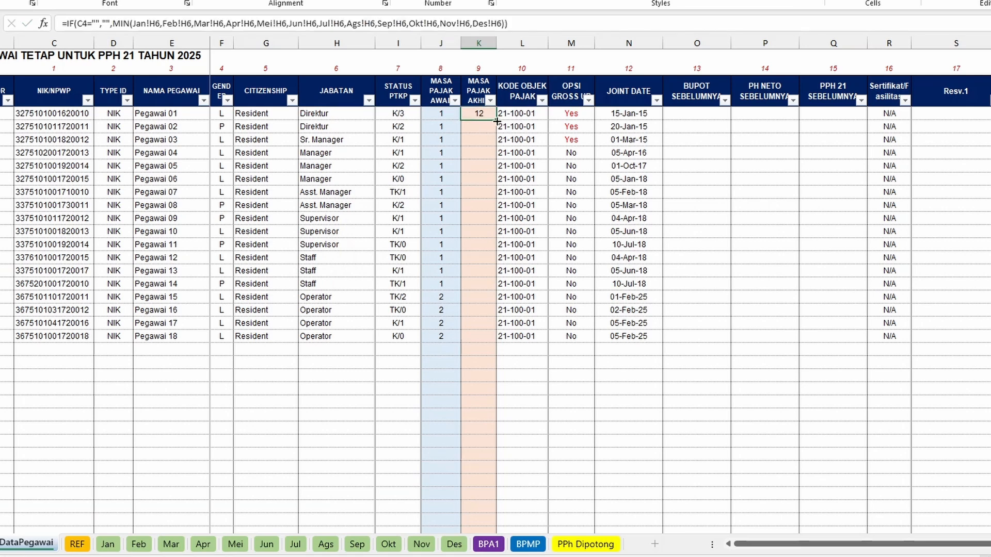
double_click(497, 121)
left_click(463, 245)
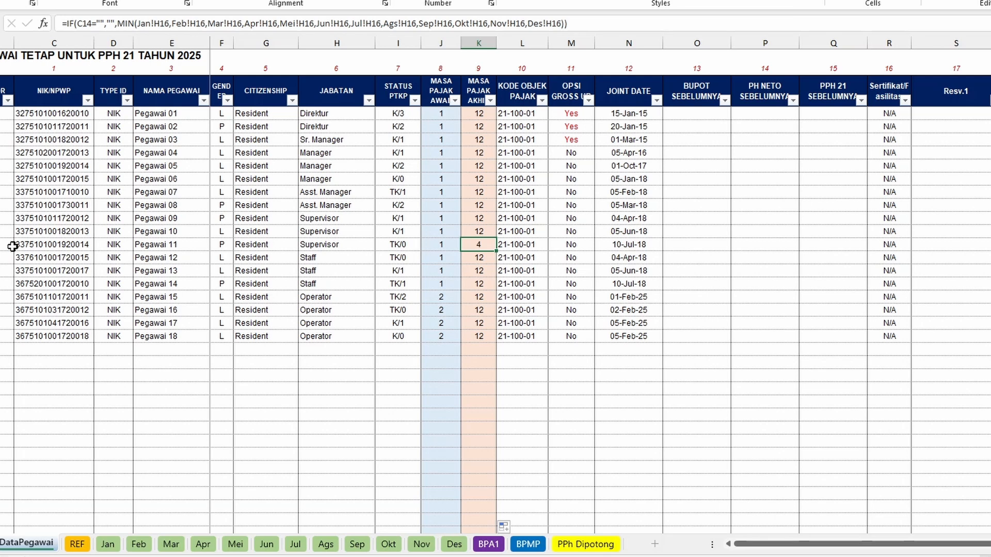
left_click_drag(12, 247, 486, 245)
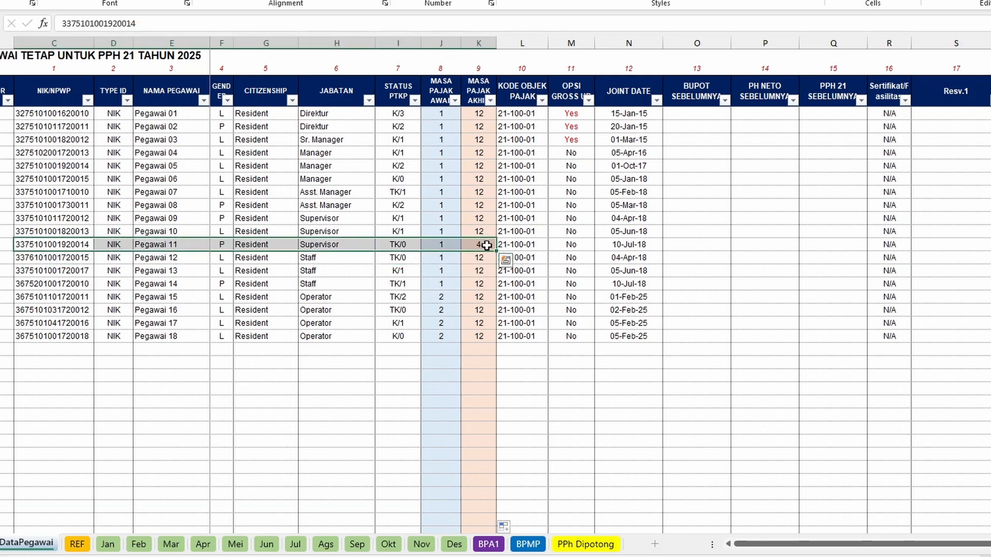
left_click(480, 246)
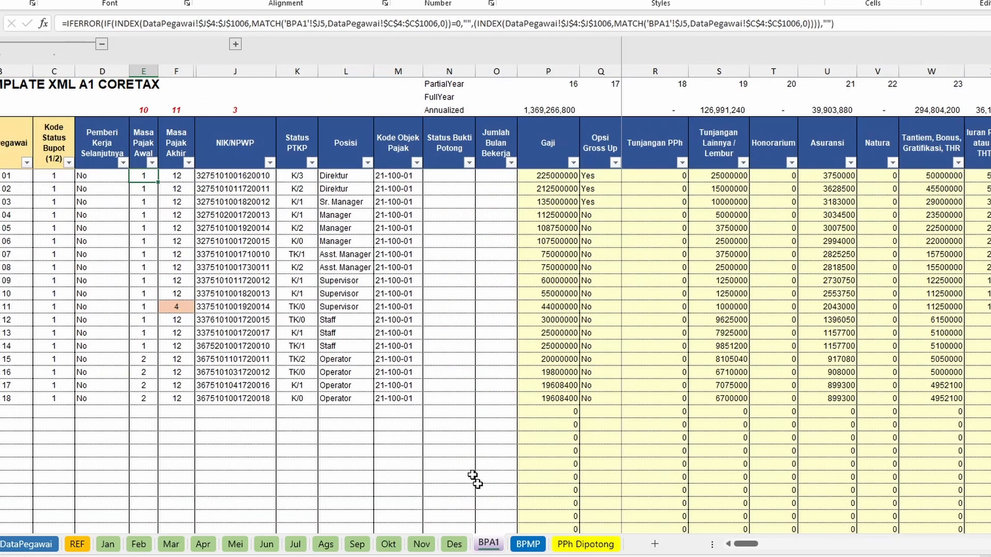
In the BPA1 sheet, examine Pegawai 01's Masa Pajak Akhir, Posisi and Kode Objek Pajak formulas.
left_click(488, 545)
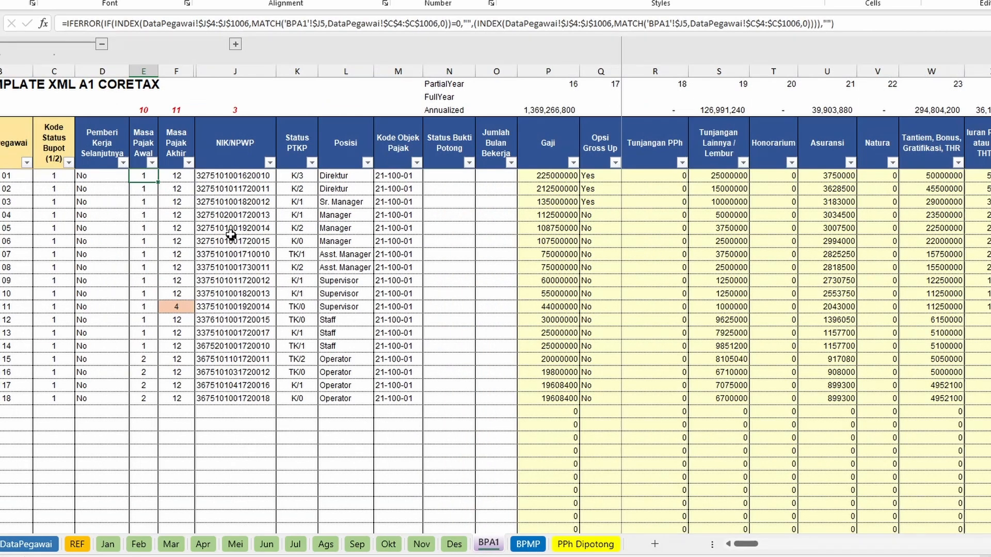
left_click(173, 178)
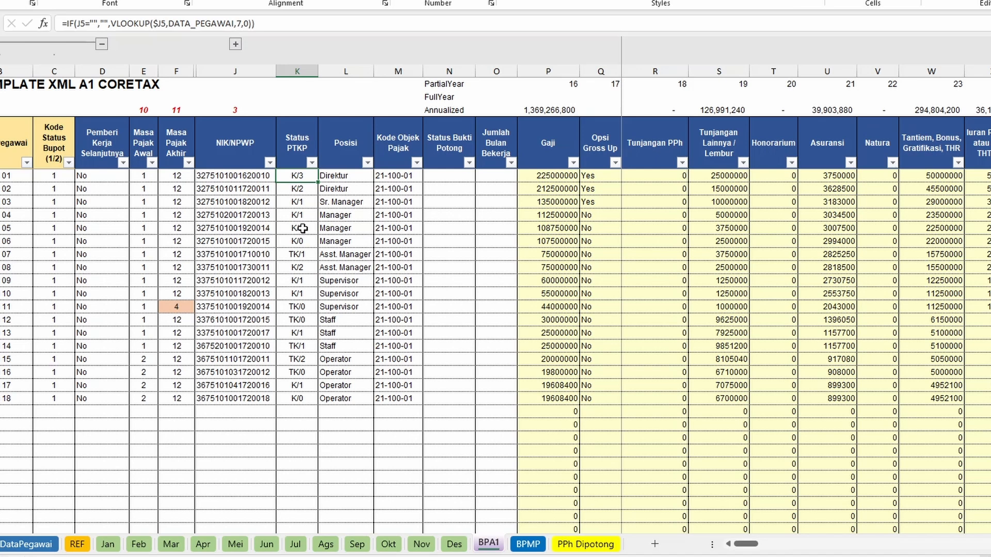
left_click(343, 178)
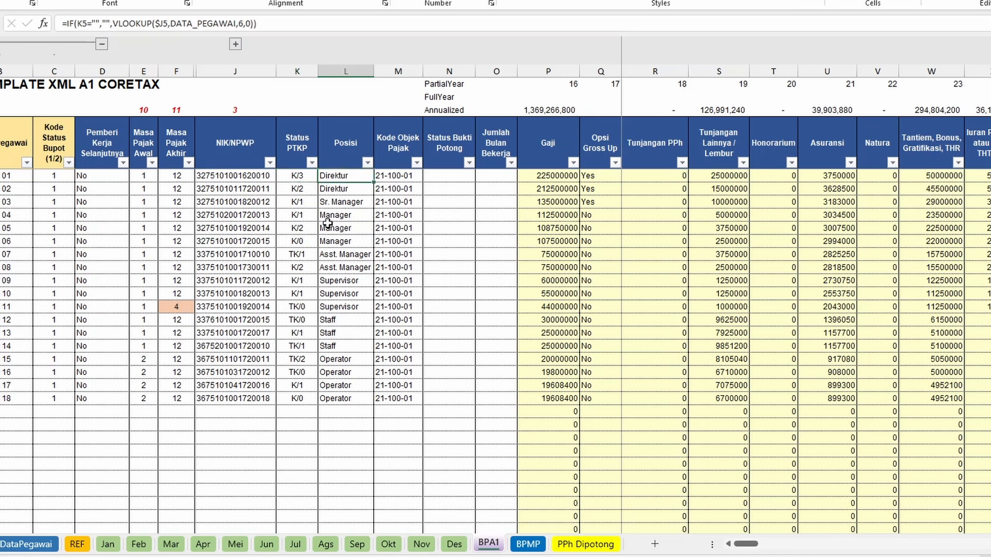
left_click(395, 175)
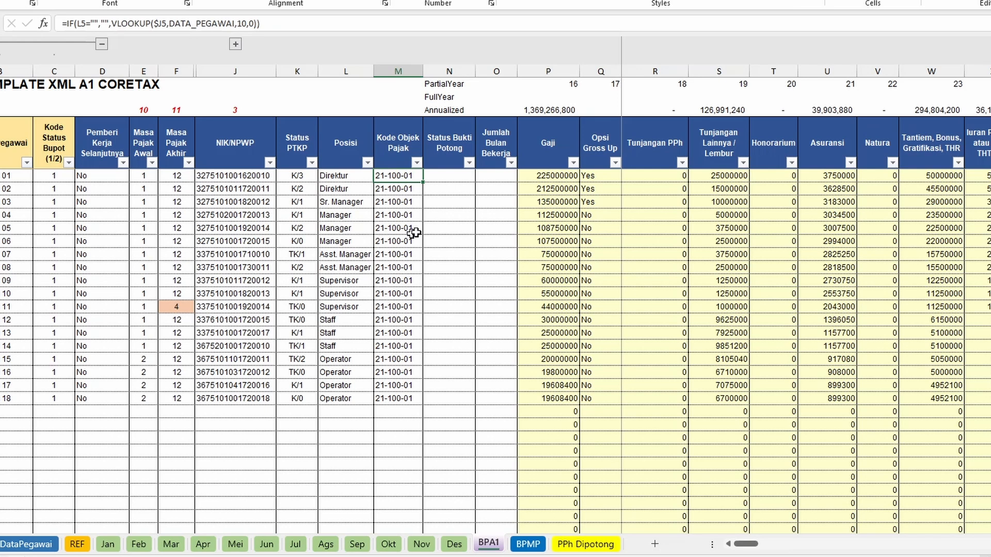
Start Pegawai 01's Status Bukti Potong formula with =IF(J5="","", to leave it blank when NIK/NPWP is empty.
left_click(452, 178)
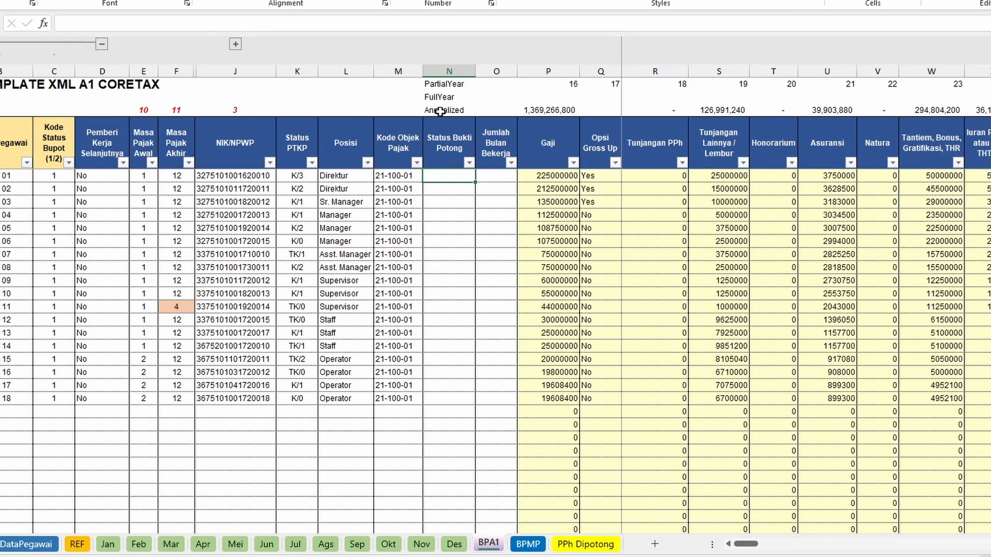
left_click(462, 227)
left_click(450, 176)
type("=IF(")
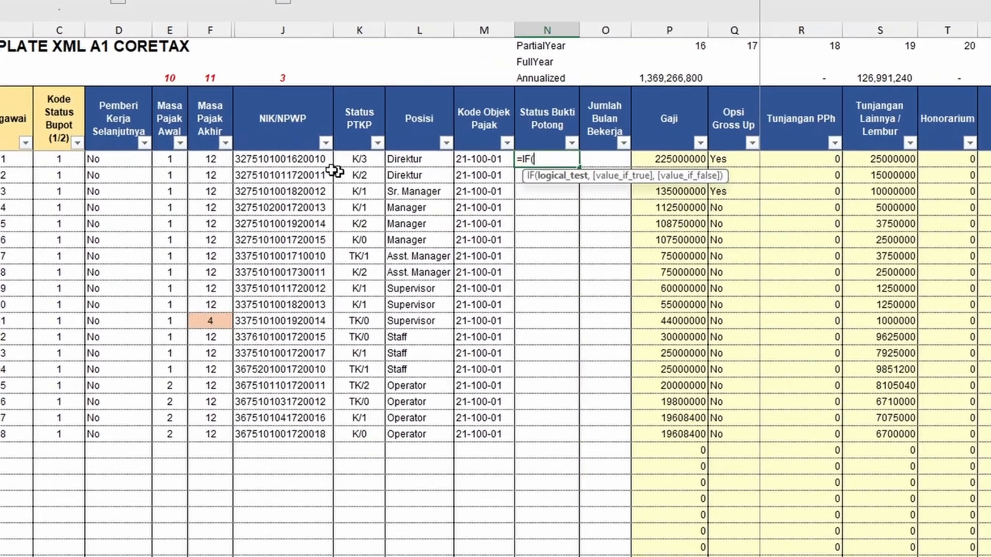
left_click(264, 176)
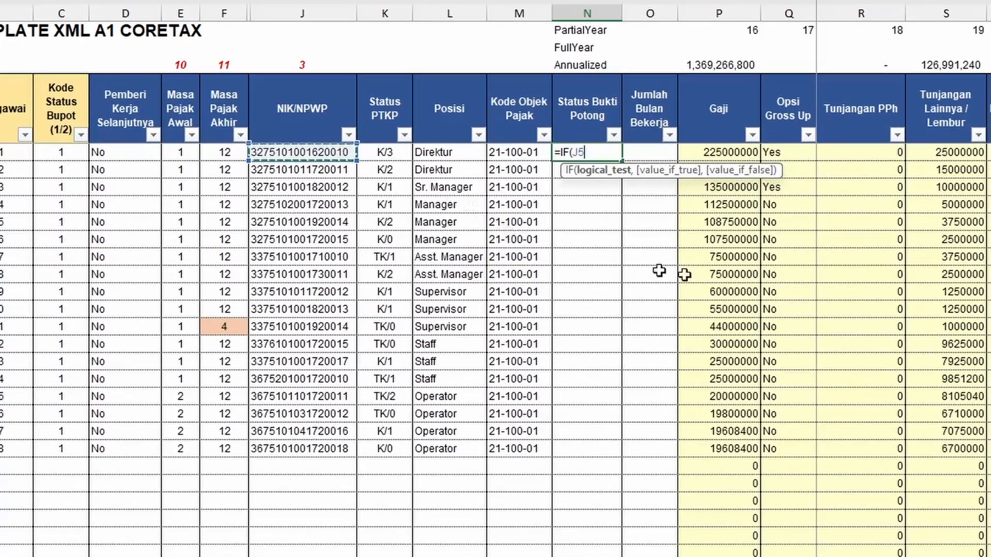
type("=")
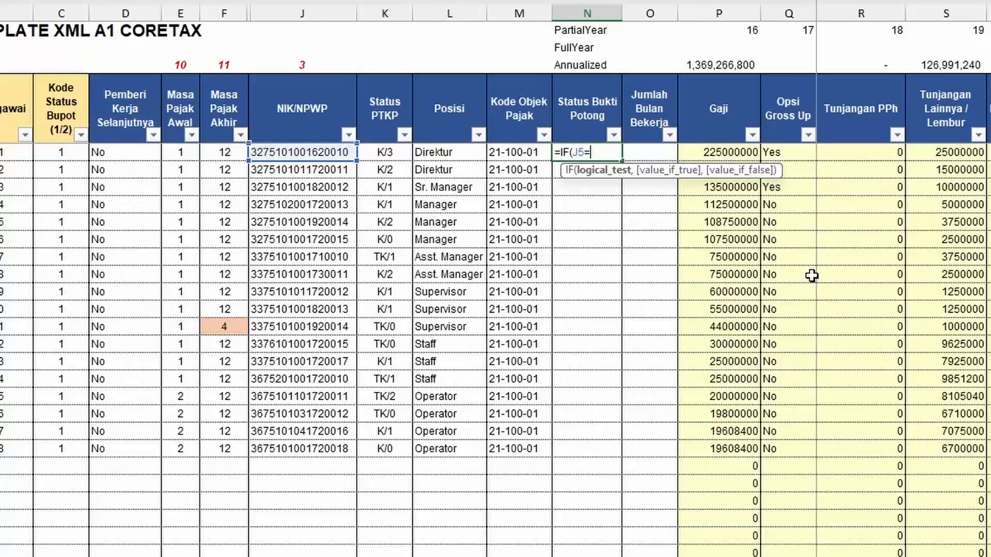
type("\"\",")
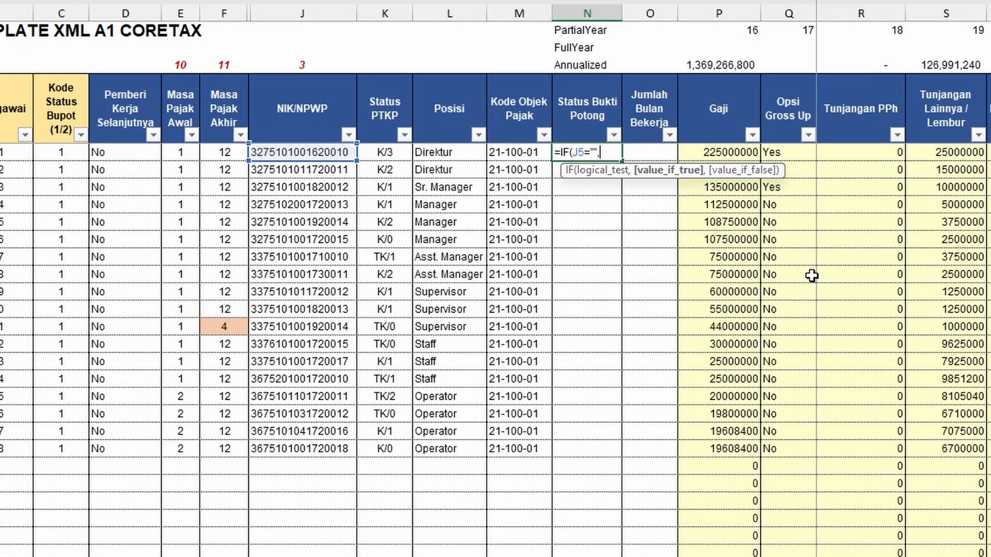
type("\"\",")
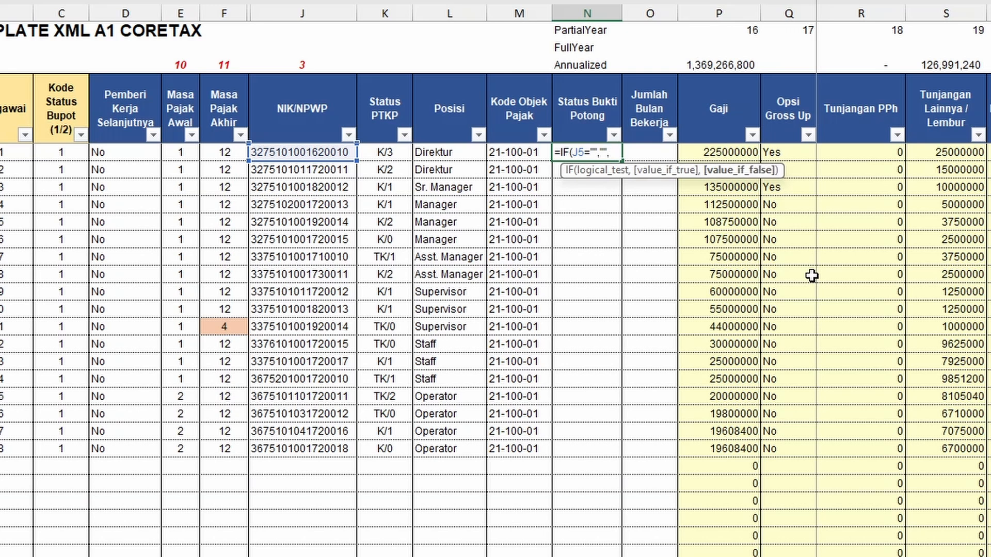
Continue Pegawai 01's Status Bukti Potong formula with a nested IF testing AND(C5=1,(F5-E5+1)=12).
type("IF(AND(")
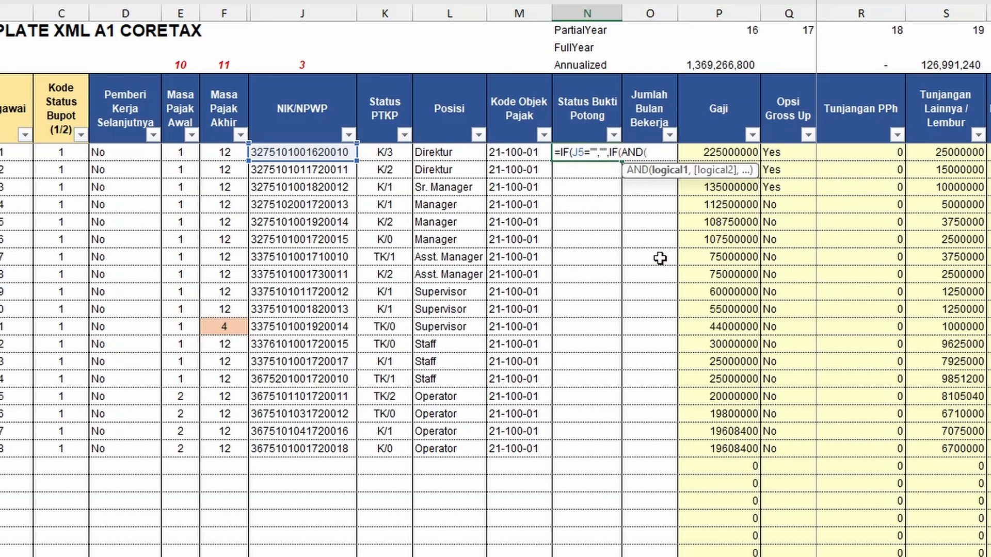
left_click(67, 154)
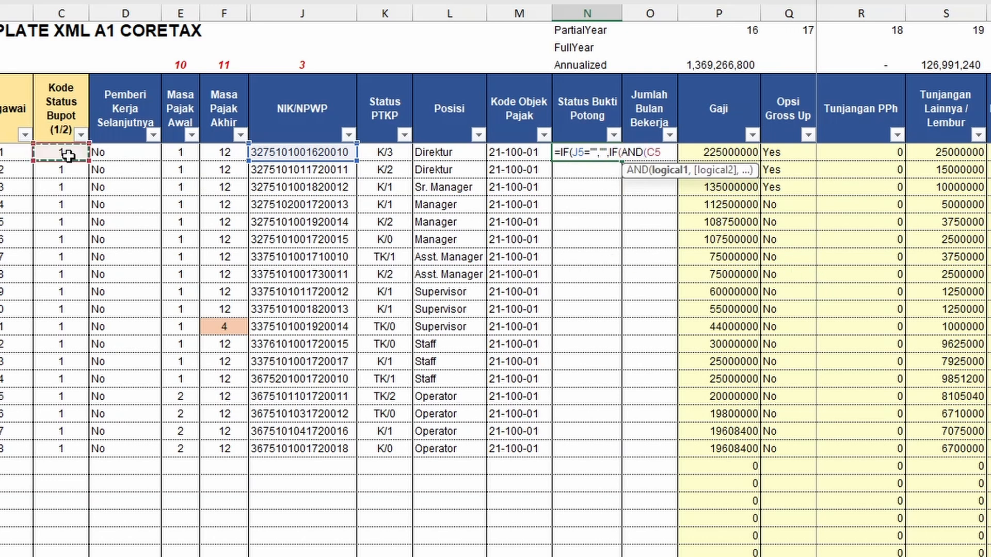
type("=1")
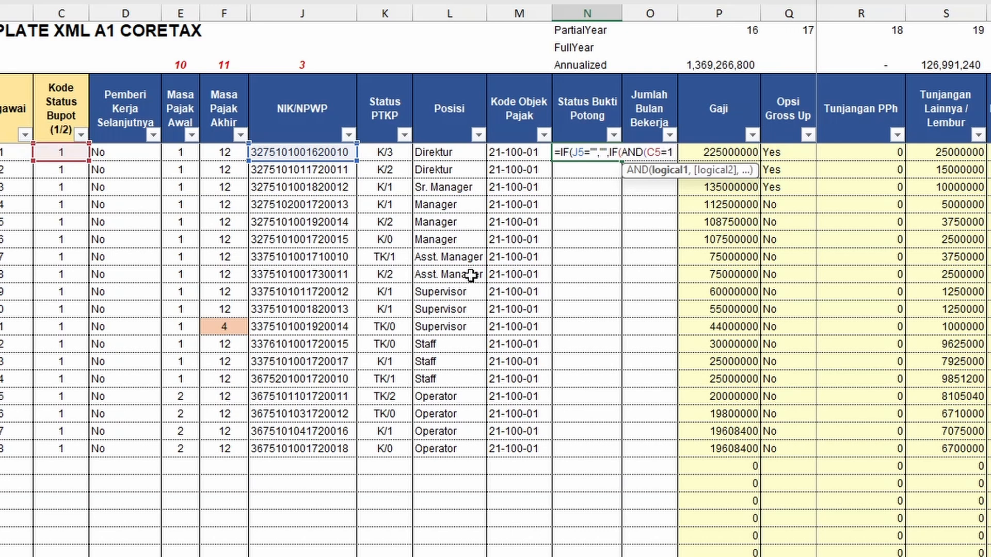
type(",")
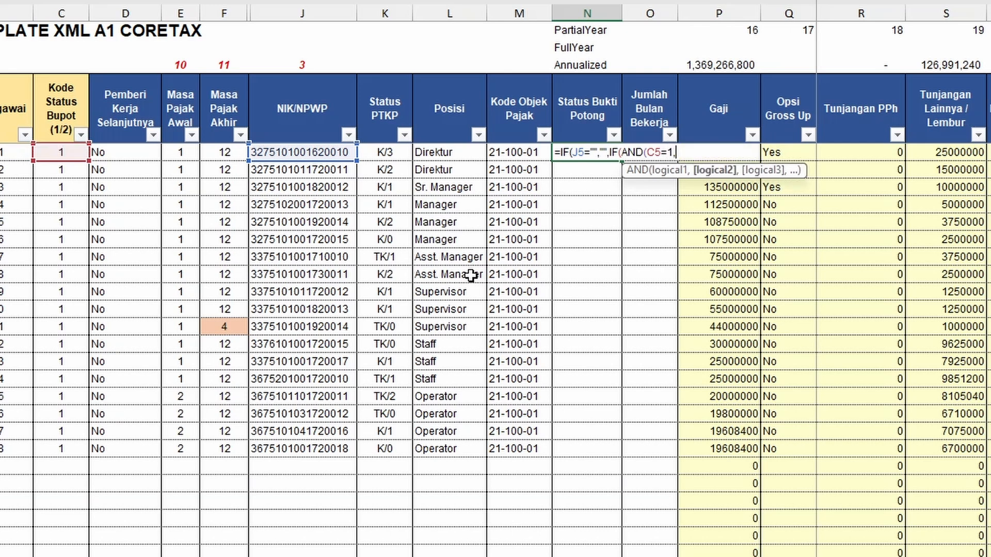
type("(")
left_click(226, 157)
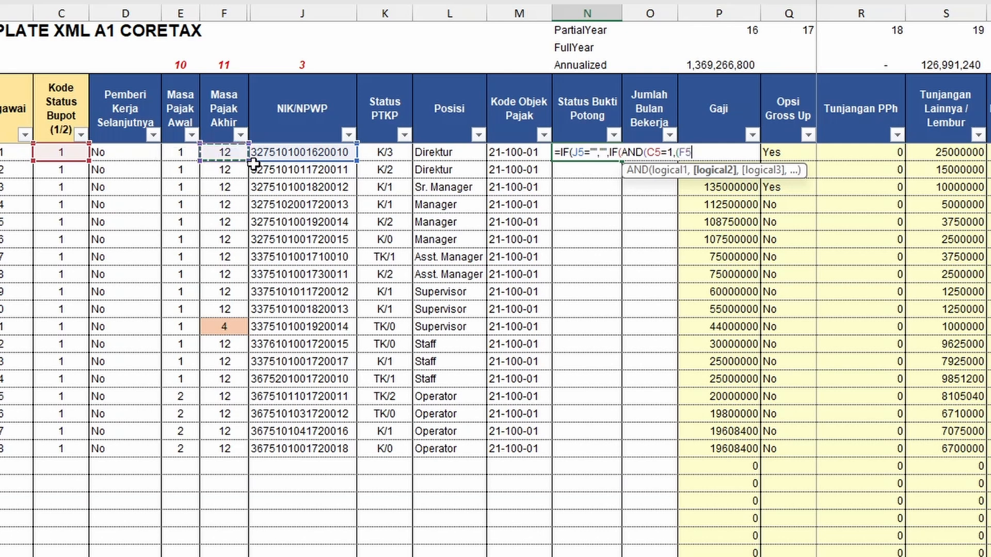
type("-")
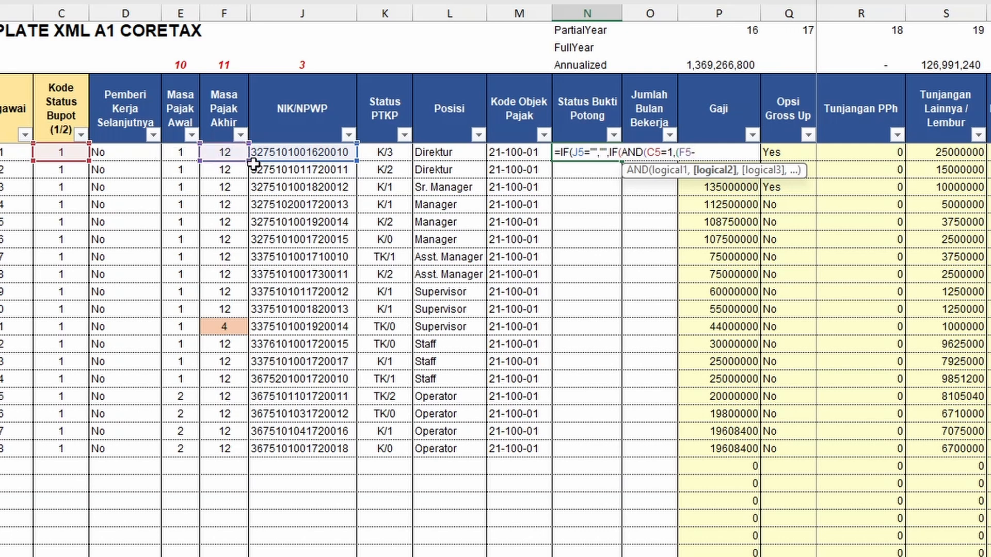
left_click(183, 154)
type("+1")
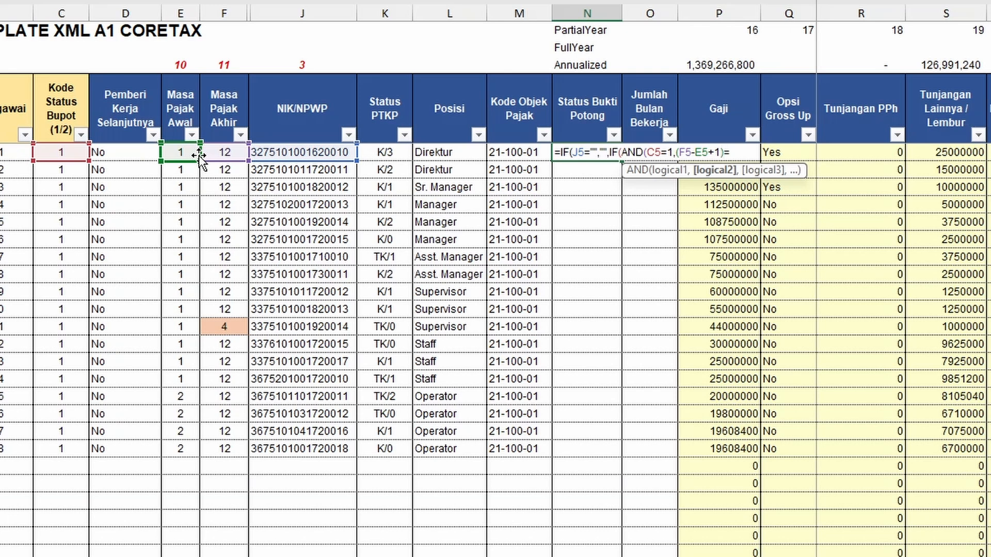
type("=12)")
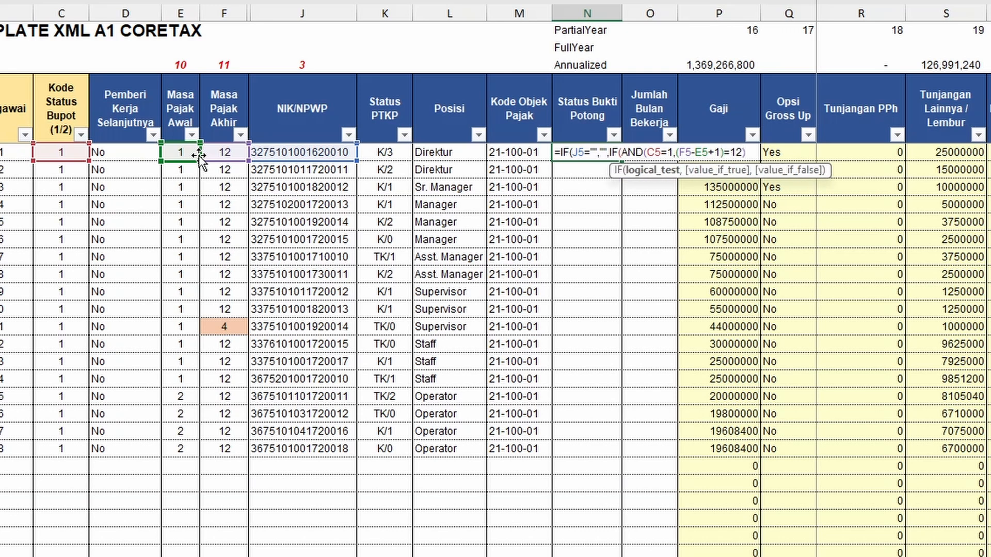
Make the 12-month test return "FullYear" when true.
type(",")
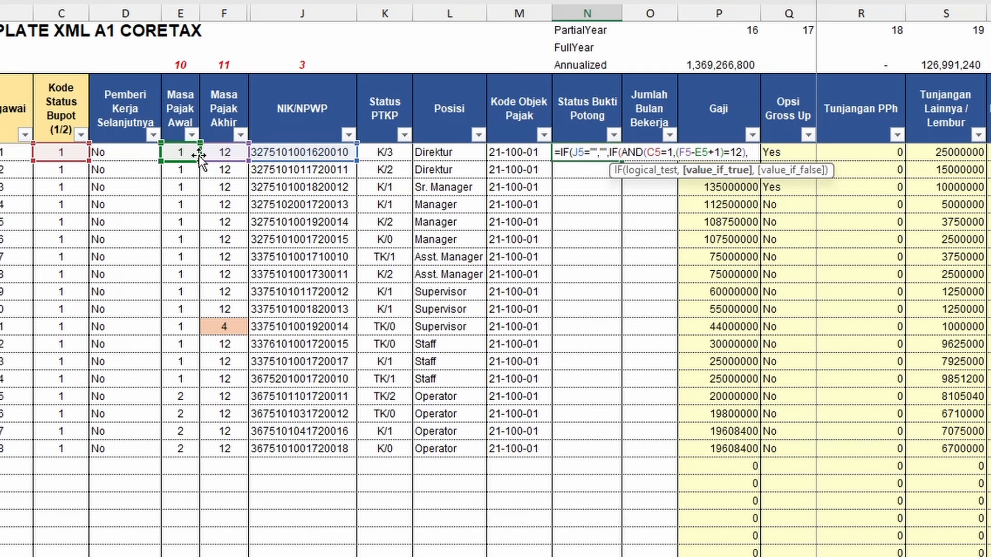
type("\"f")
key("Caps_Lock")
type("Fu")
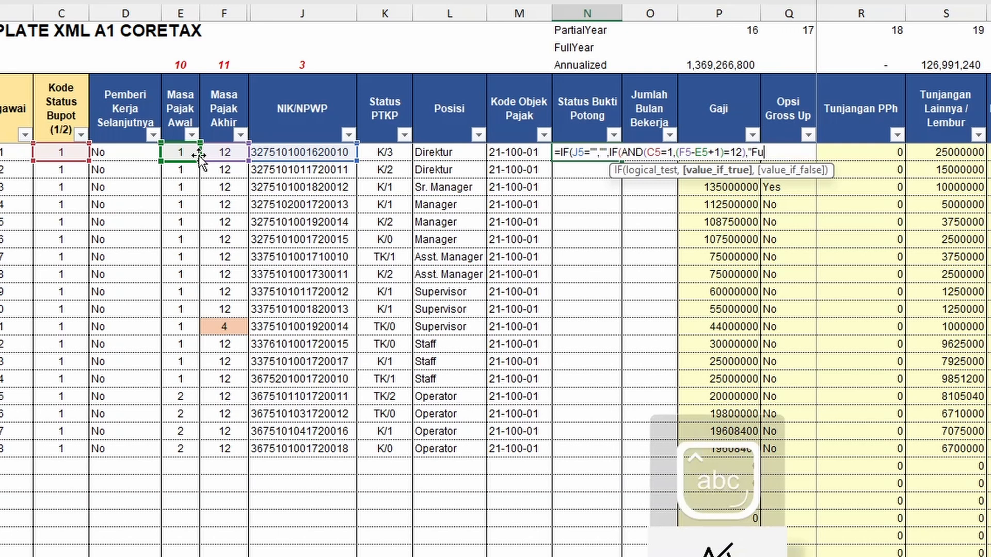
type("llYear")
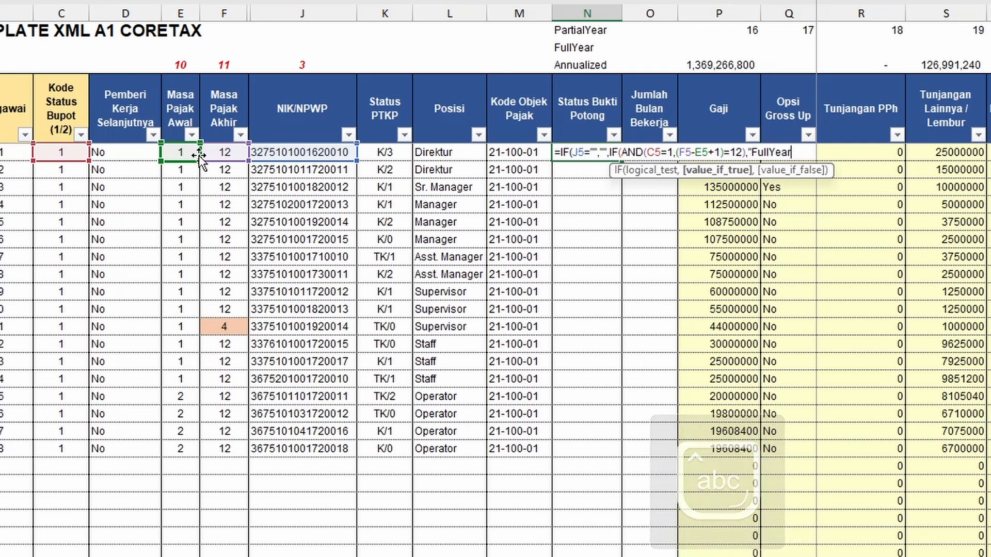
type("\"")
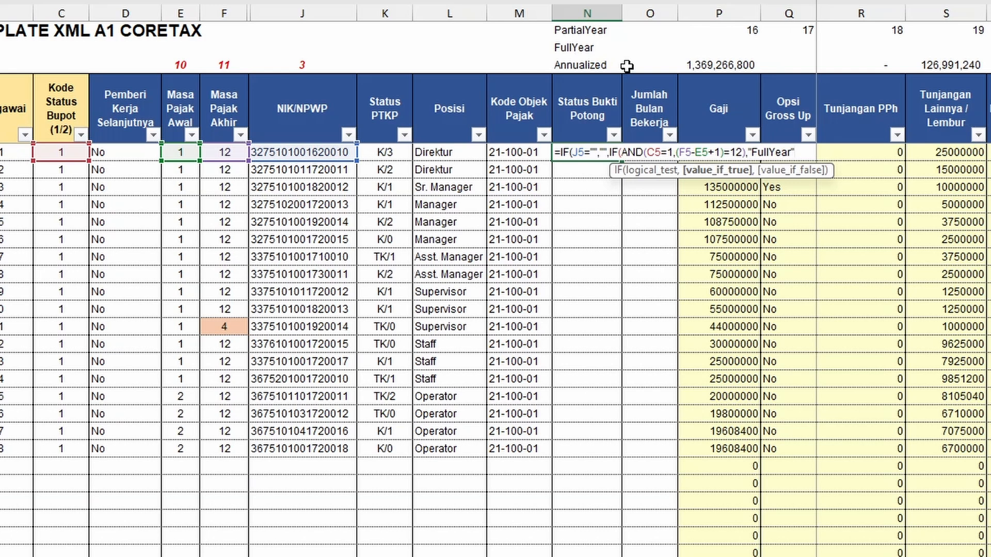
Nest another IF as the false result, testing AND(C5=1,(F5-E5+1)<12).
type(",if")
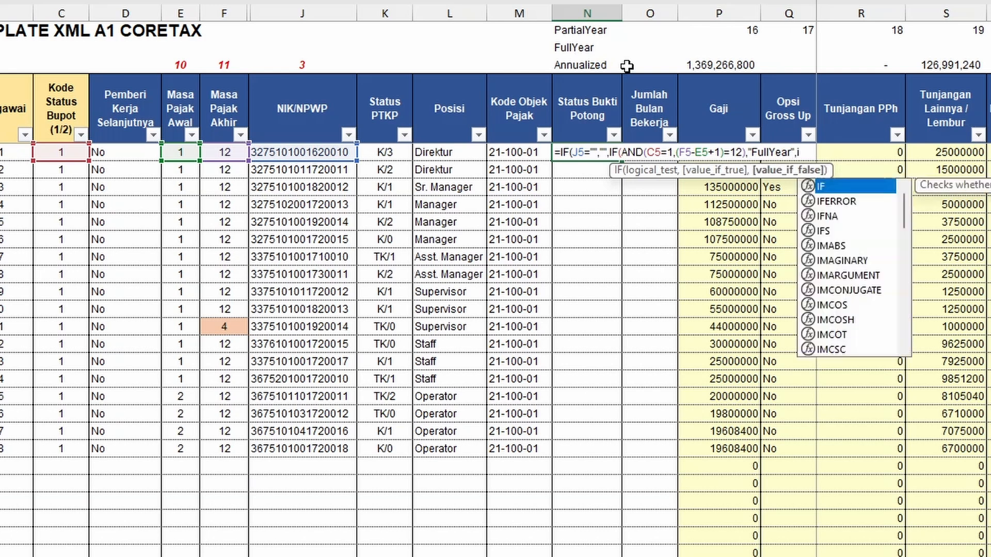
key("BackSpace")
key("BackSpace")
key("Caps_Lock")
type("IF(AND")
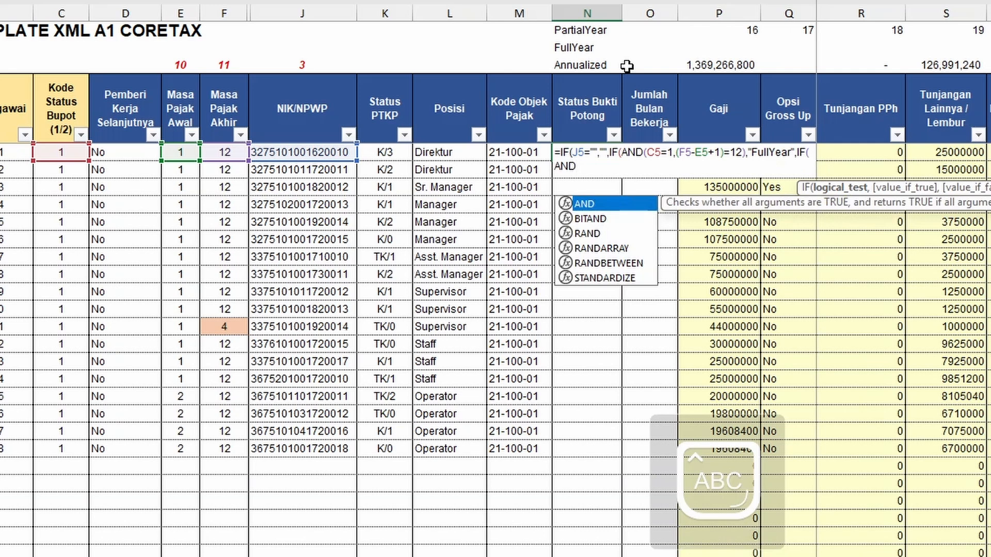
type("(")
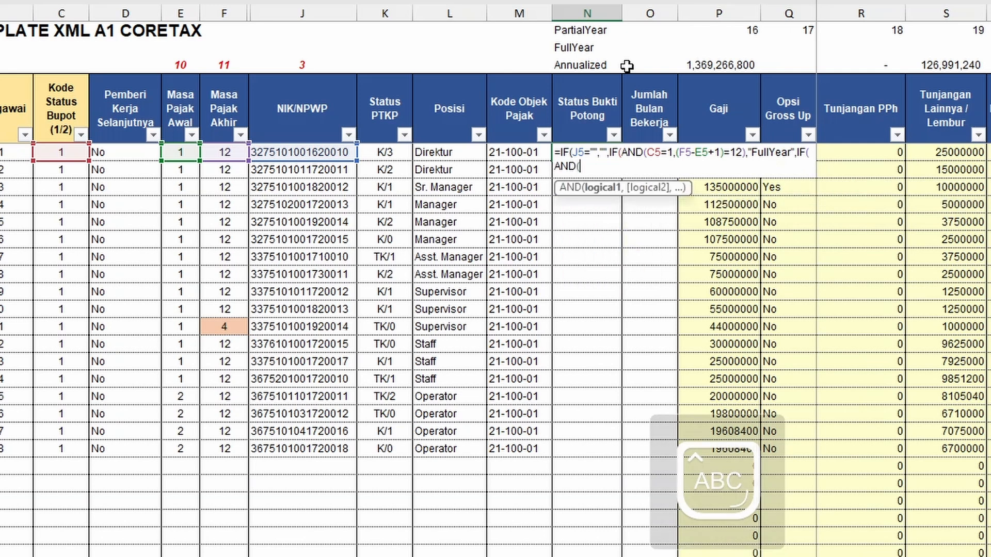
left_click(58, 152)
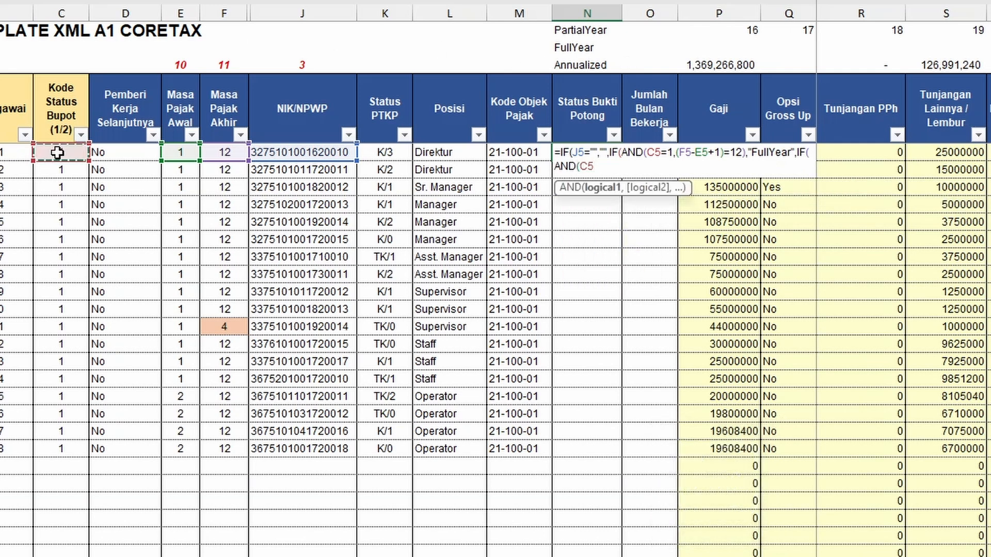
type("=1,")
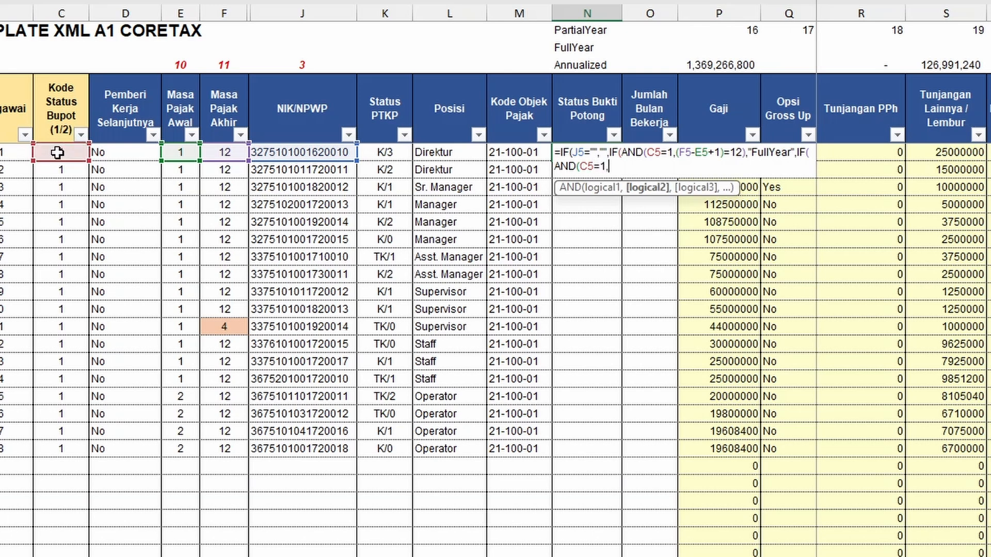
type("(")
left_click(224, 154)
type("-")
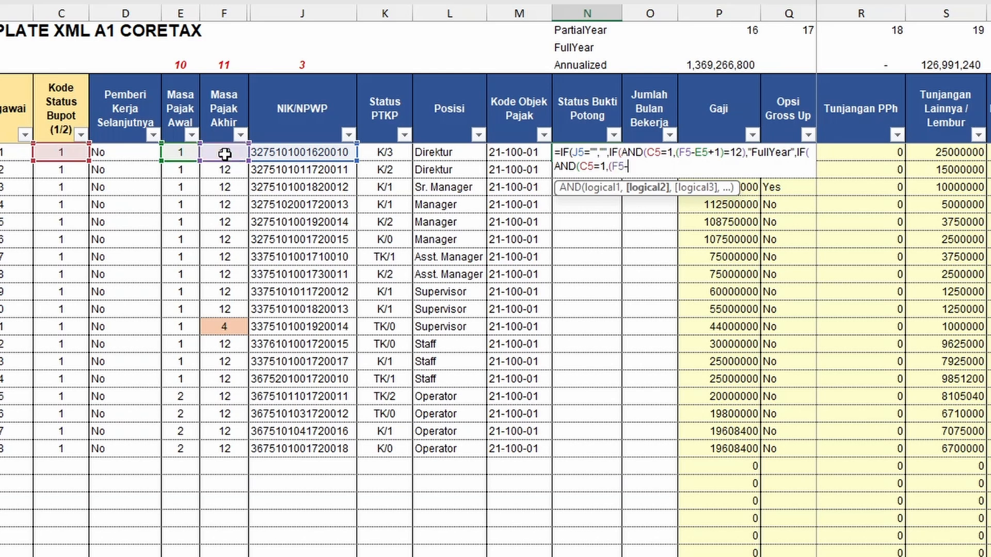
left_click(177, 153)
type("+")
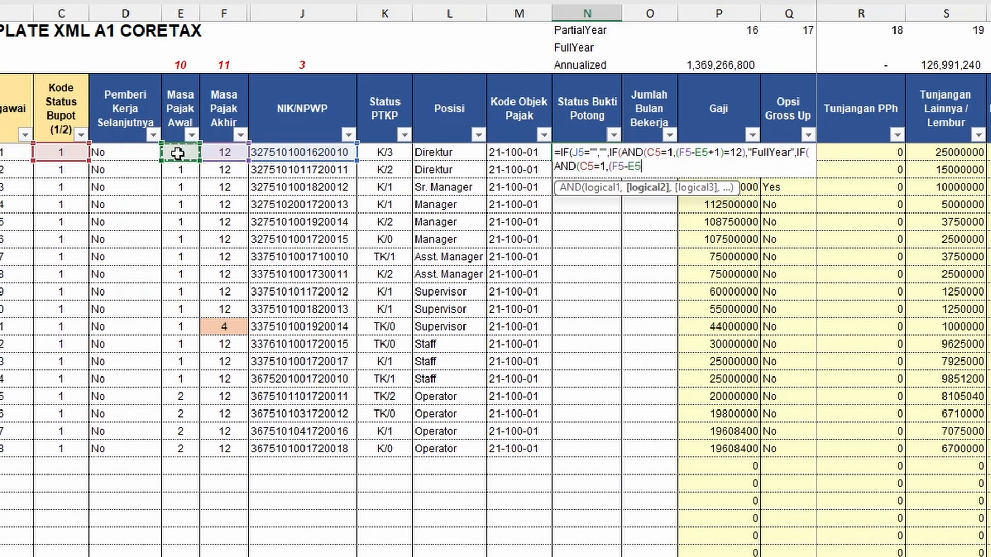
type("1)<12)")
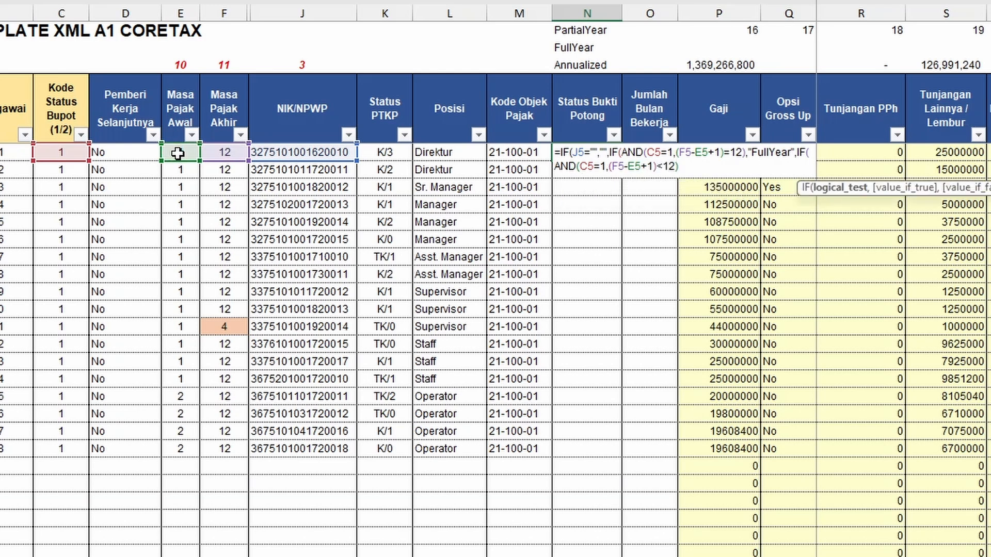
Make the under-12-month test return "PartialYear", then close and commit Pegawai 01's Status Bukti Potong formula.
type(",")
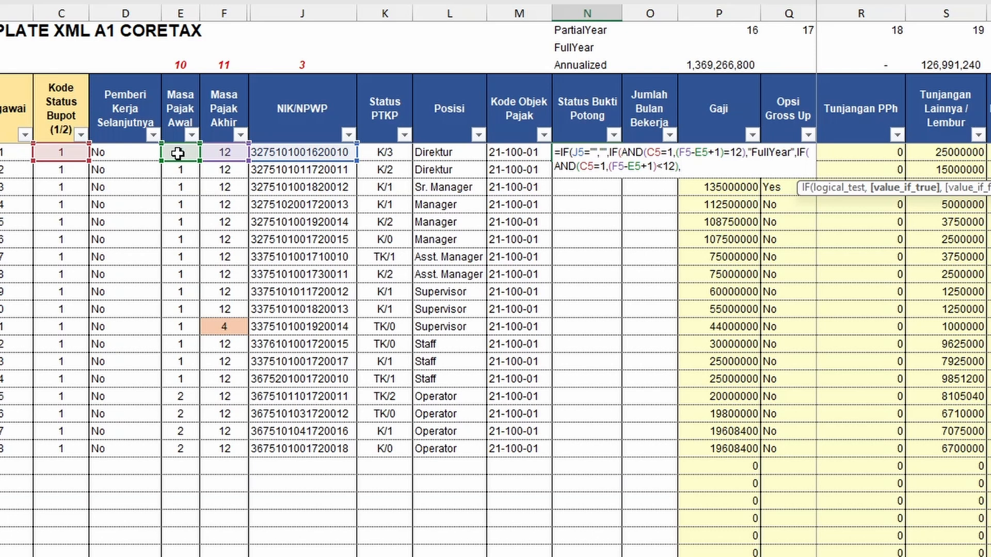
type("\"")
type("a")
key("BackSpace")
key("Caps_Lock")
type("Par")
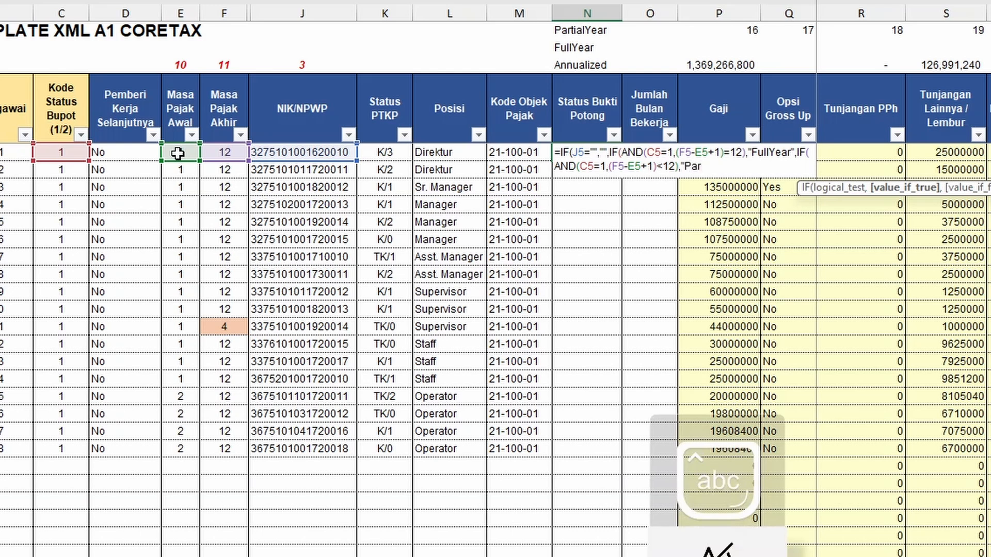
type("tial")
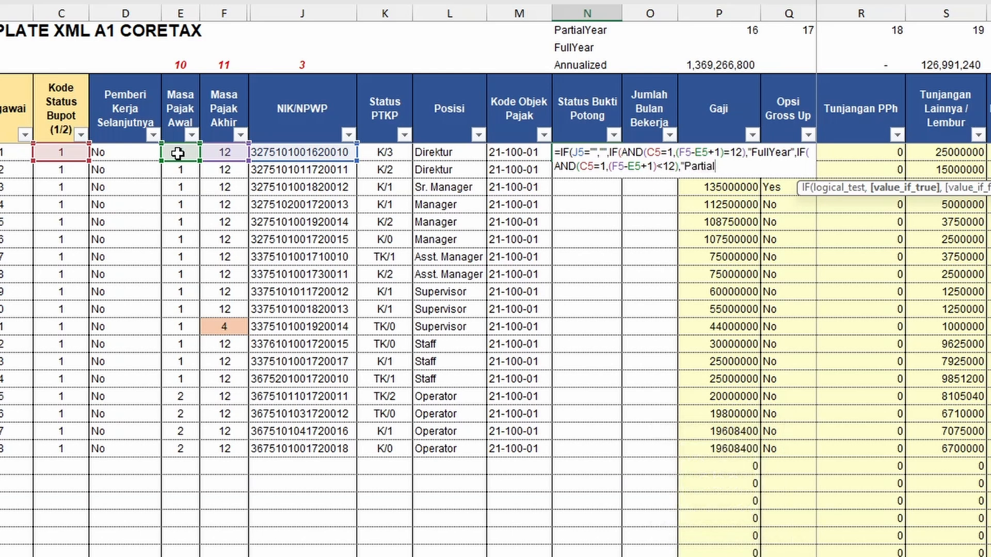
type("Year\")")
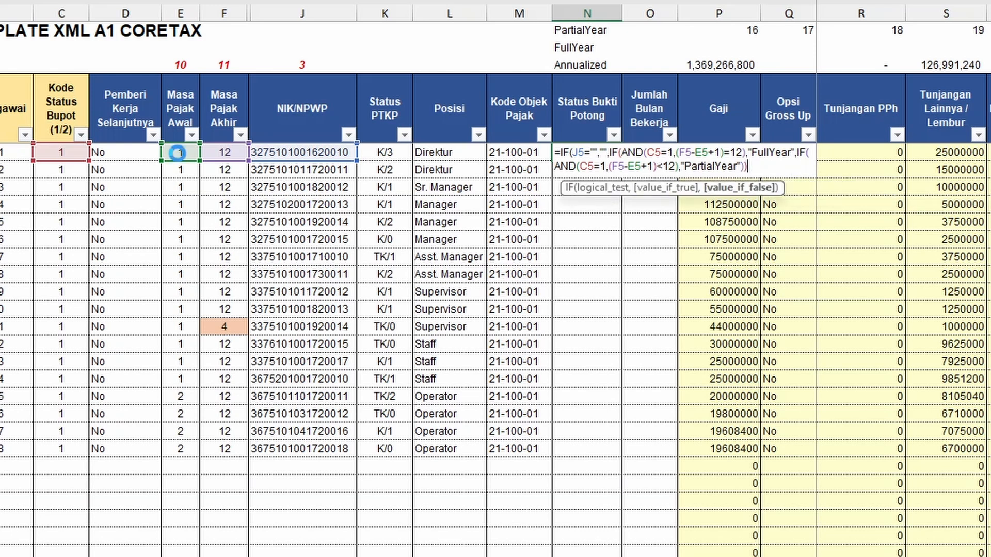
left_click(178, 153)
key("Return")
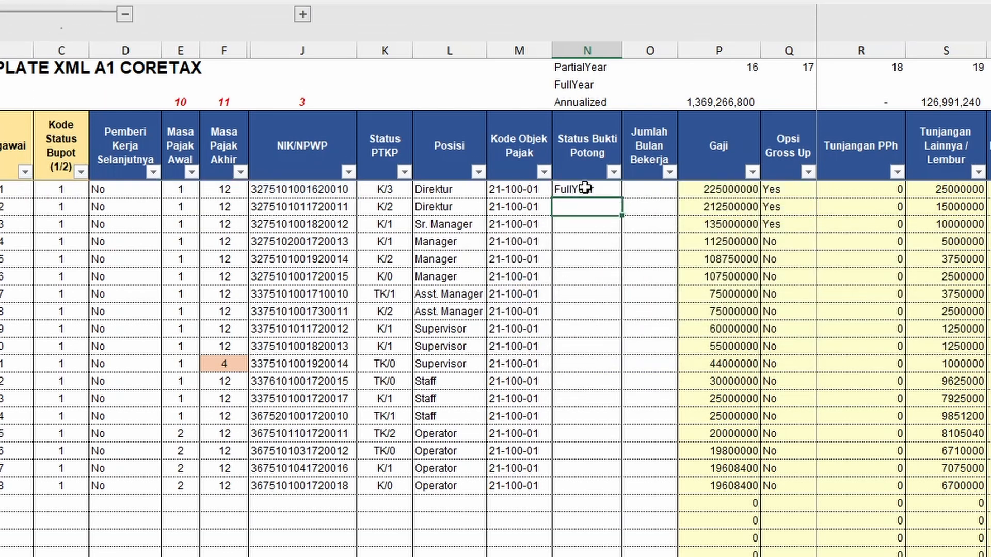
Insert IF(C5=2, ahead of the first IF(AND( test in Pegawai 01's Status Bukti Potong formula.
left_click(584, 189)
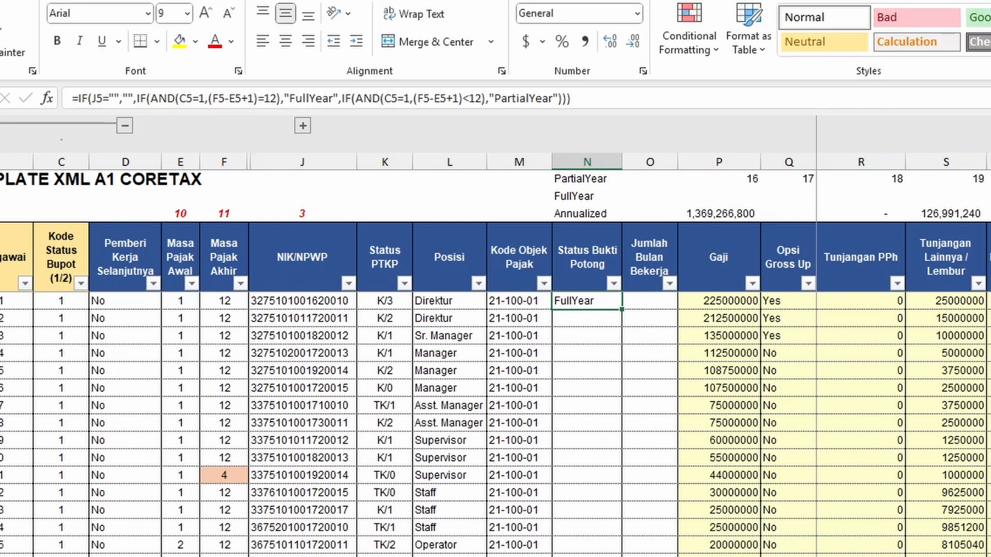
left_click(149, 99)
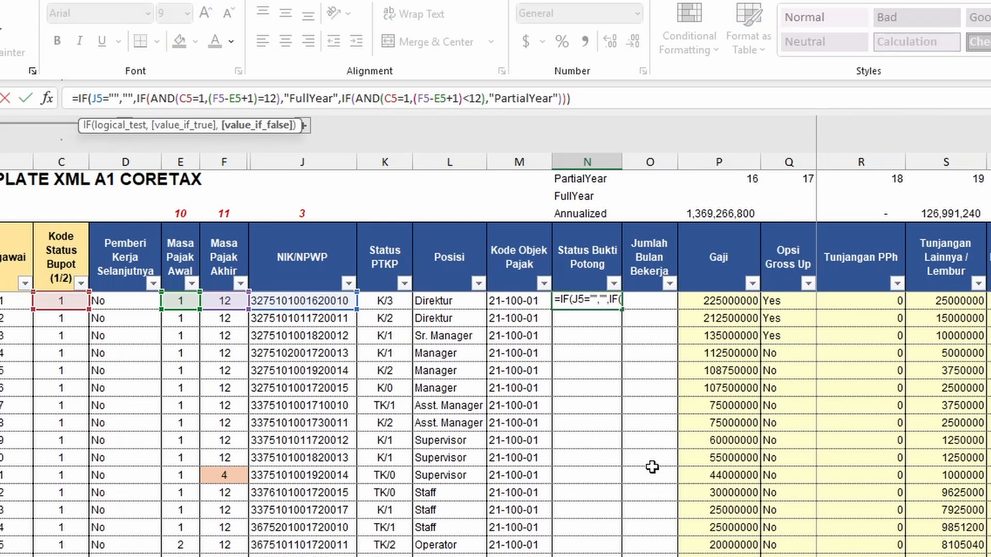
type("IF")
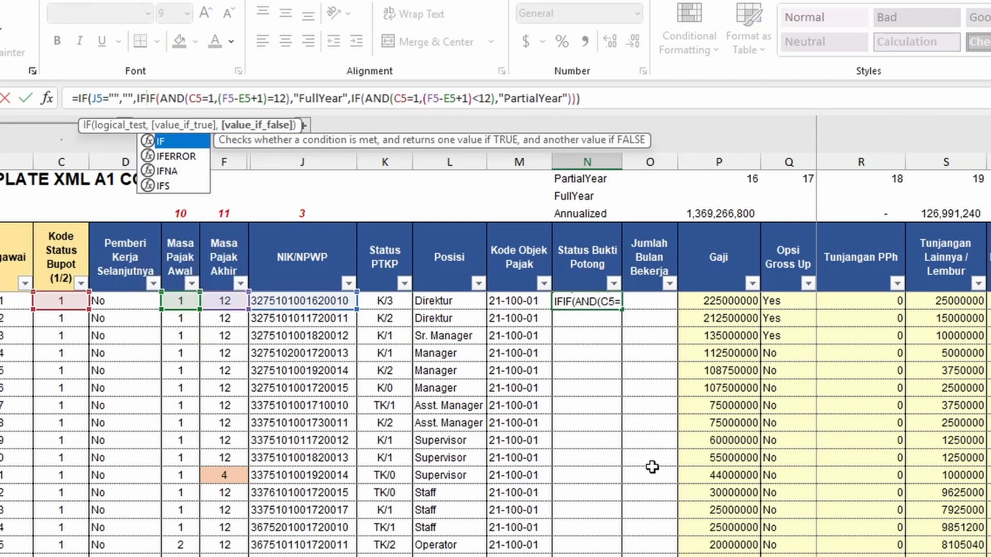
type("(")
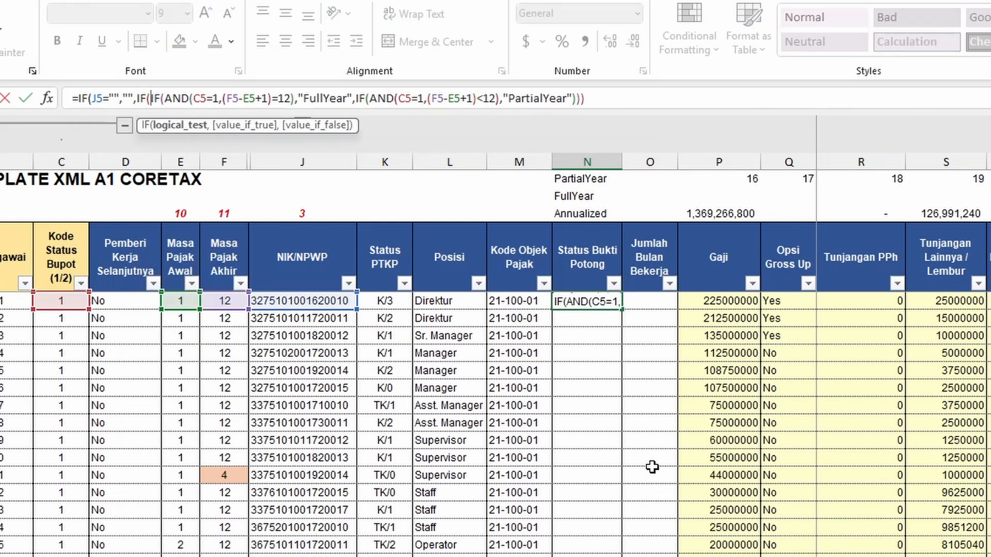
left_click(66, 302)
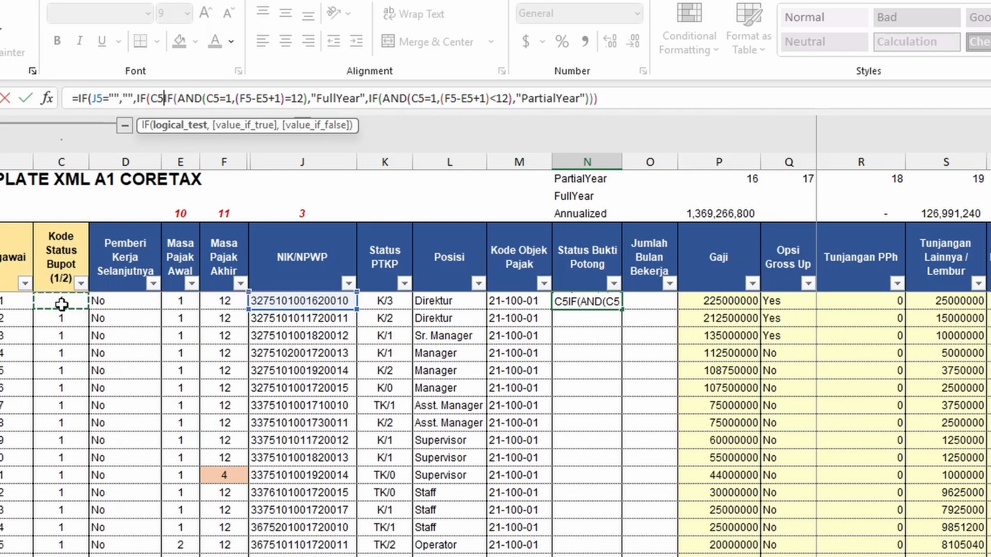
type("=")
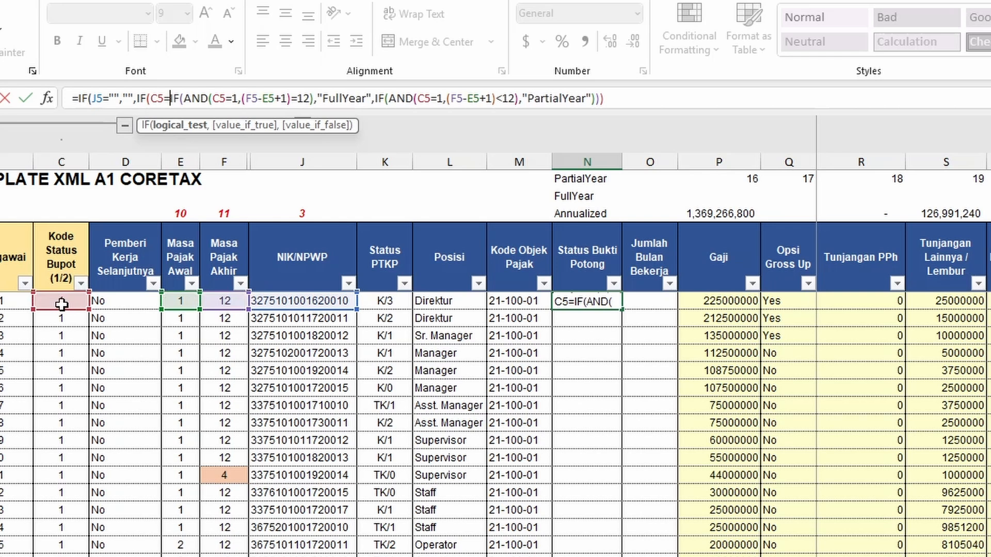
type("2,")
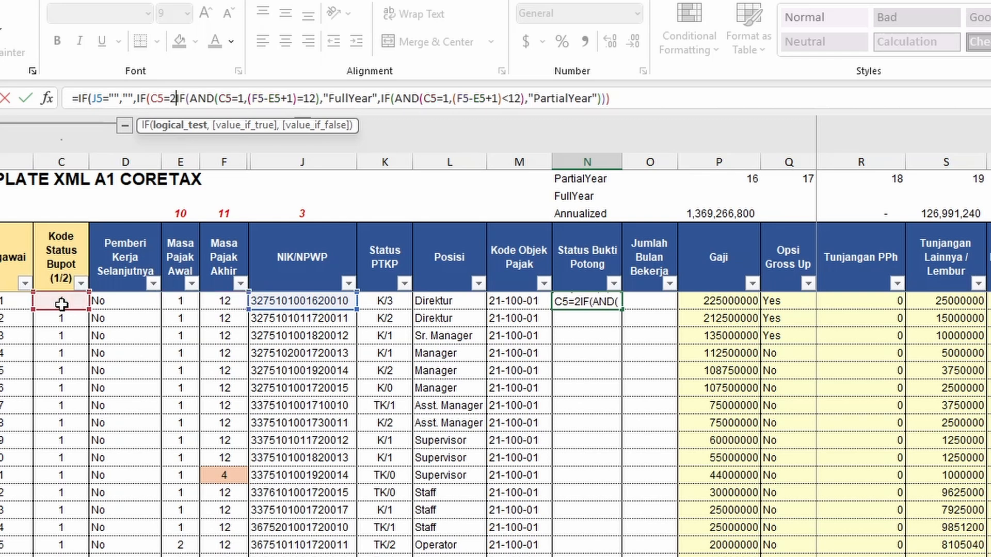
Make the C5=2 test return "Annualized" ahead of the nested IFs and commit Pegawai 01's formula, accepting the missing closing parenthesis.
type("\"")
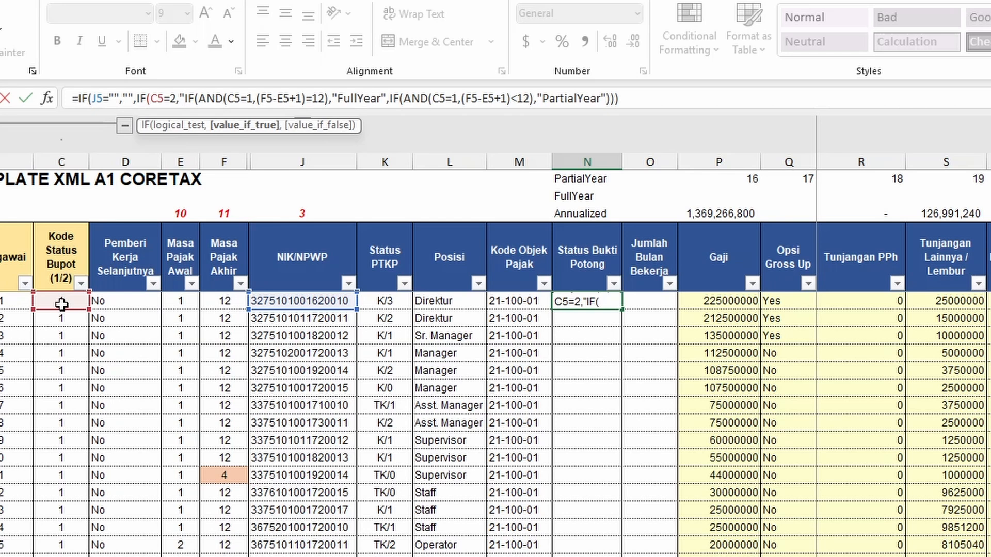
type("a")
key("BackSpace")
type("Annua")
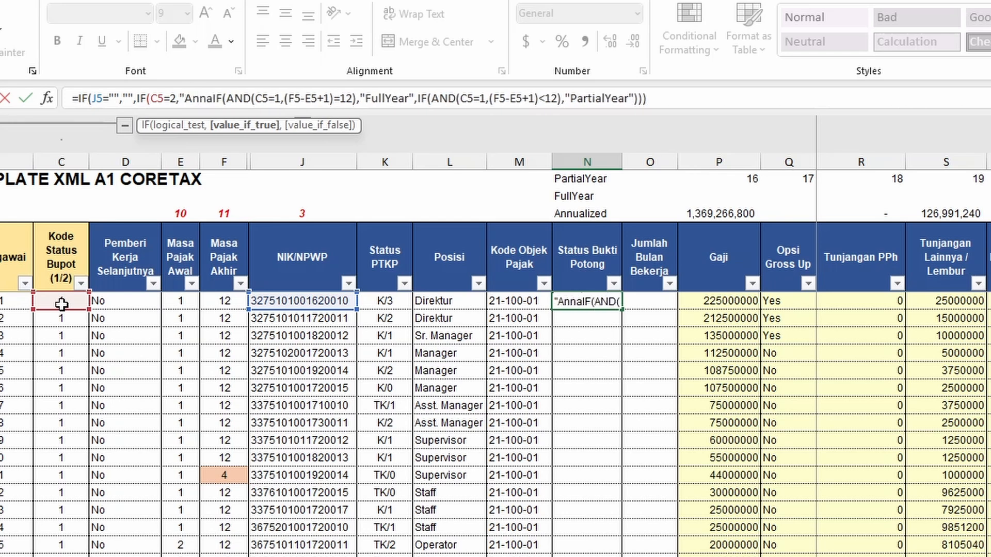
key("BackSpace")
type("ualized")
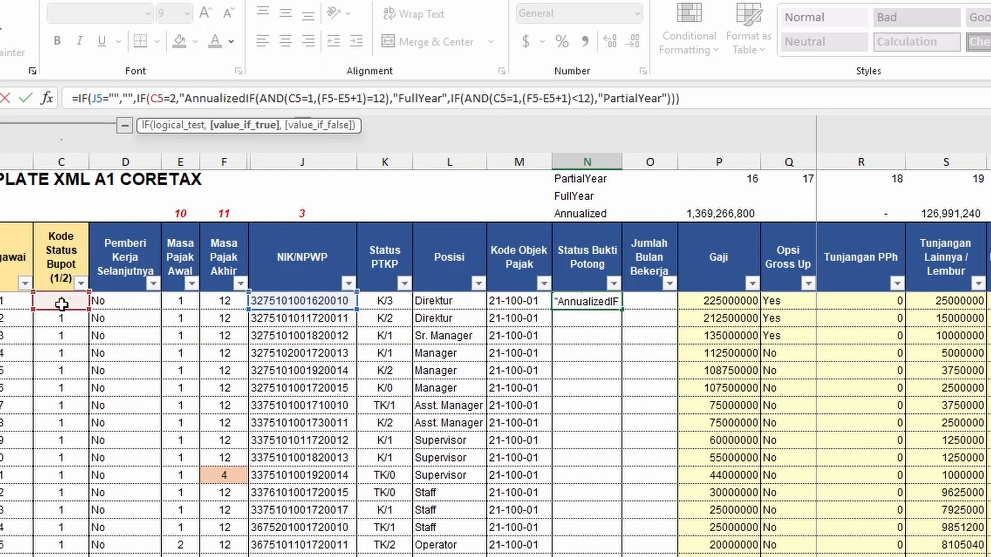
type(",")
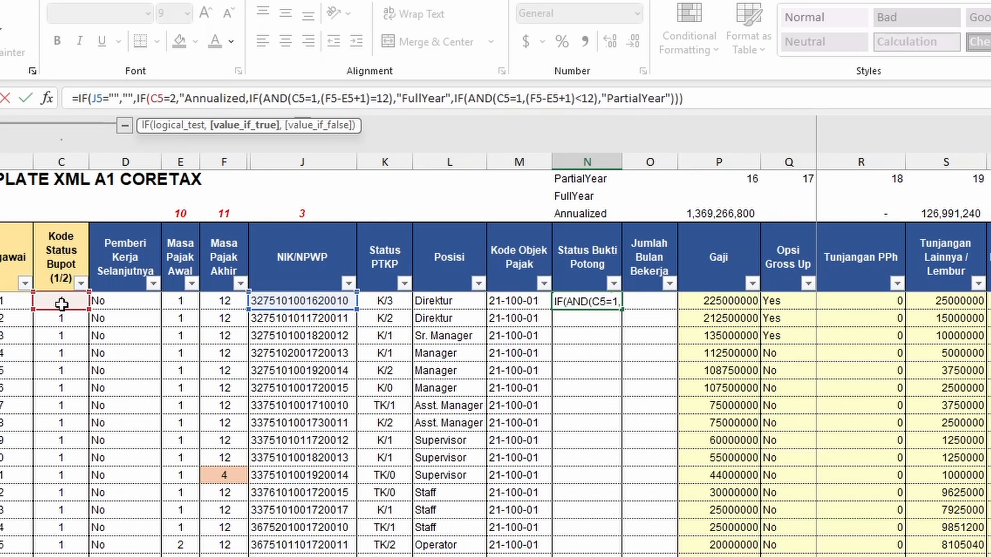
type("\"")
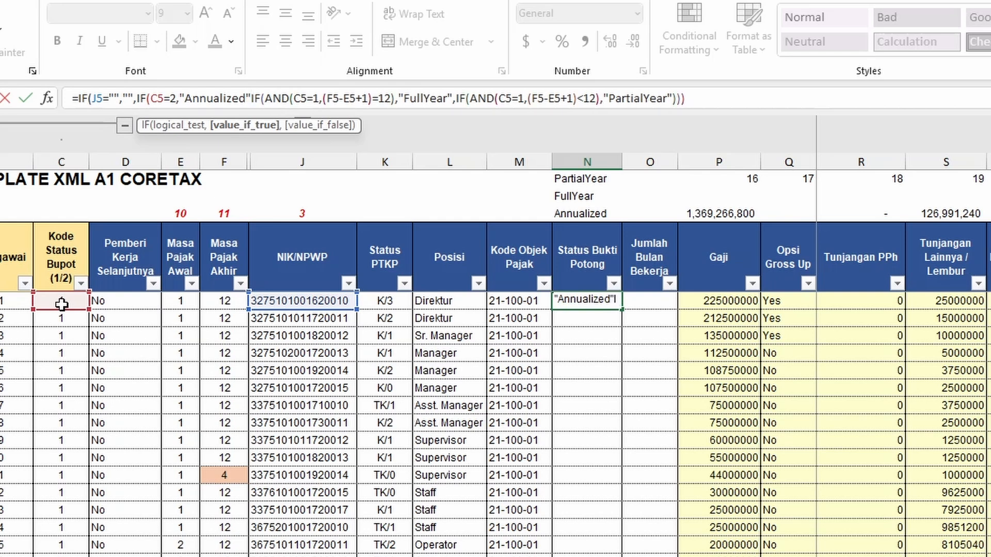
type(",")
key("Return")
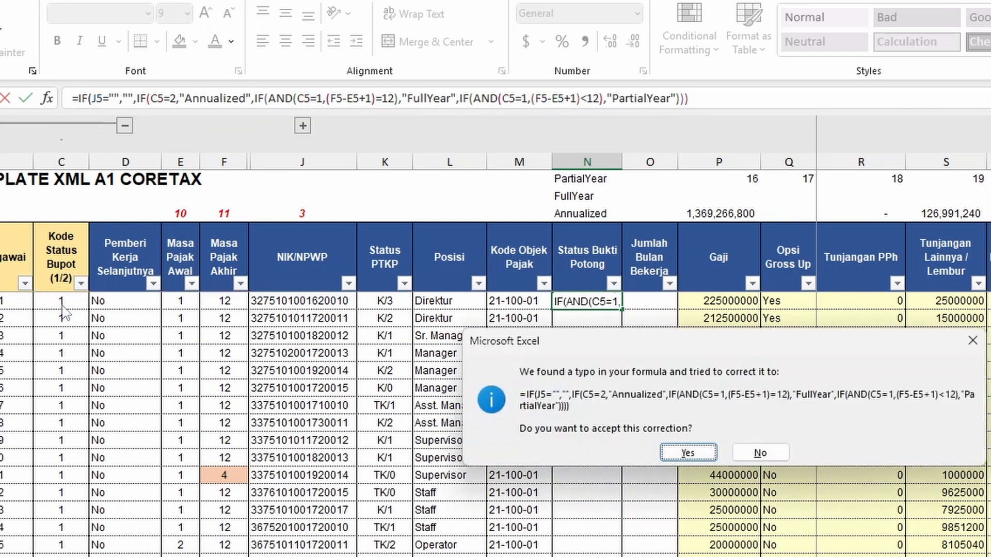
key("Return")
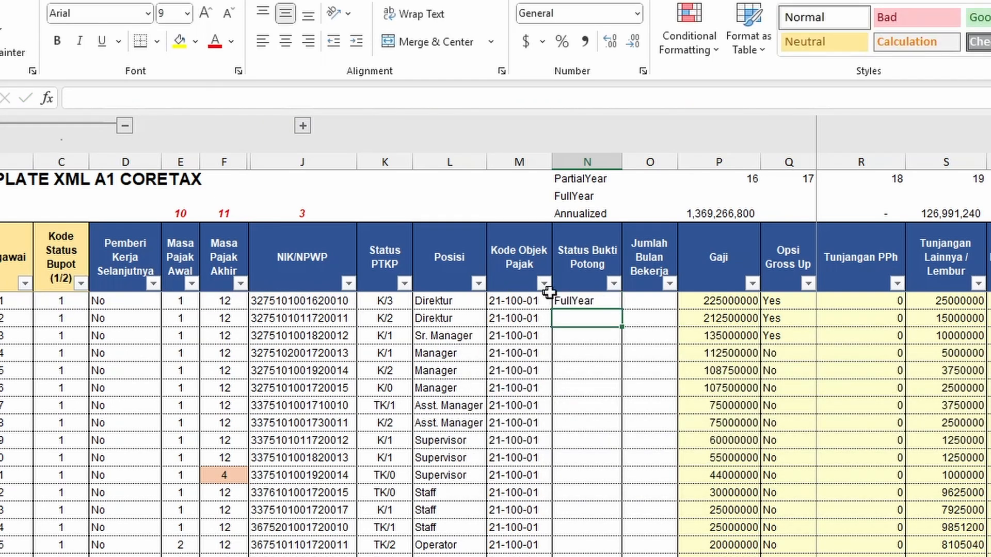
Wrap Pegawai 01's Status Bukti Potong formula in IFERROR with an empty string "" as the error value.
left_click(574, 301)
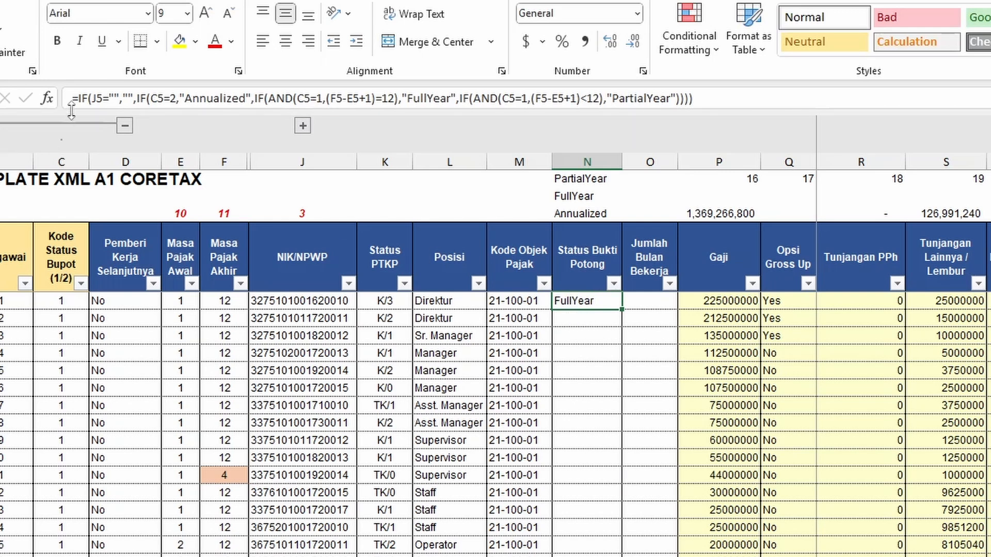
left_click(98, 99)
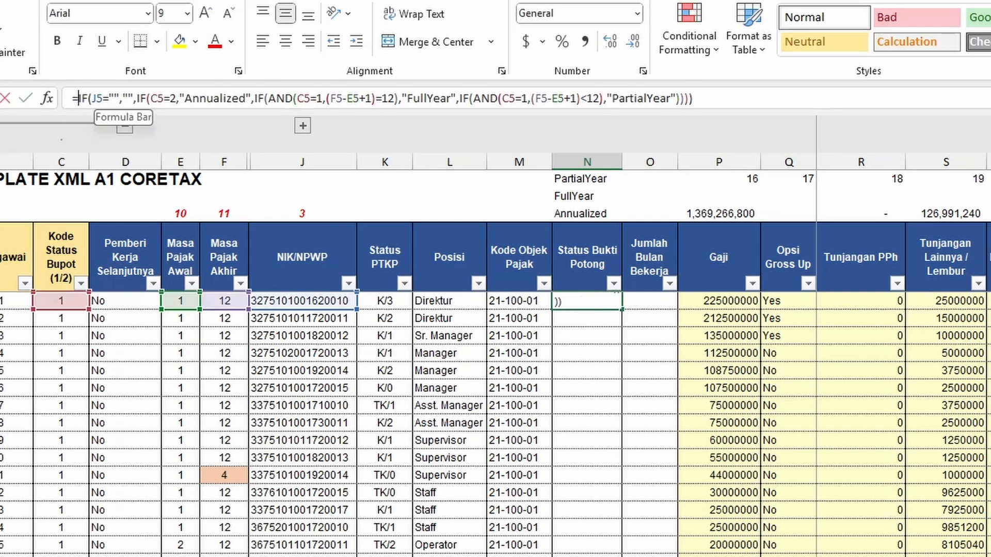
type("if")
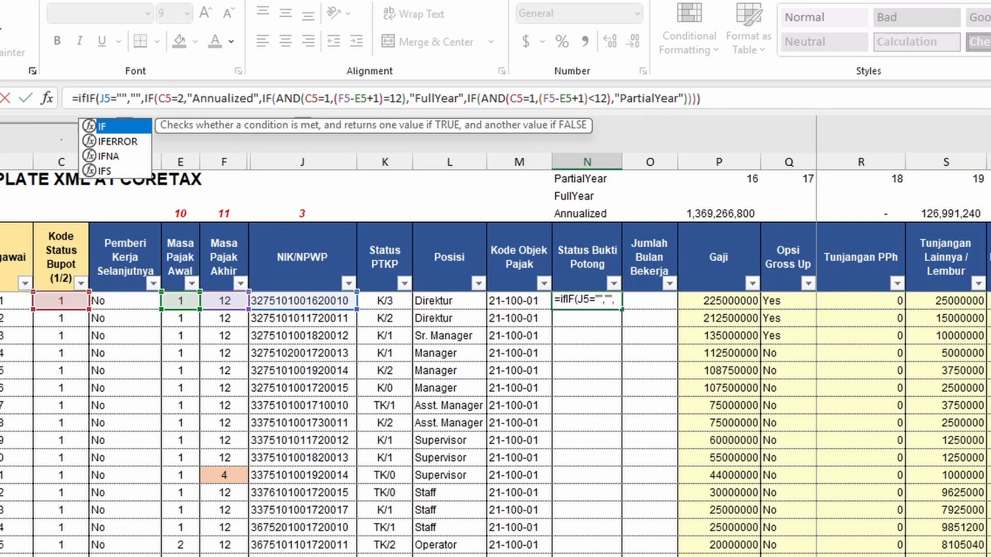
key("Down")
key("Tab")
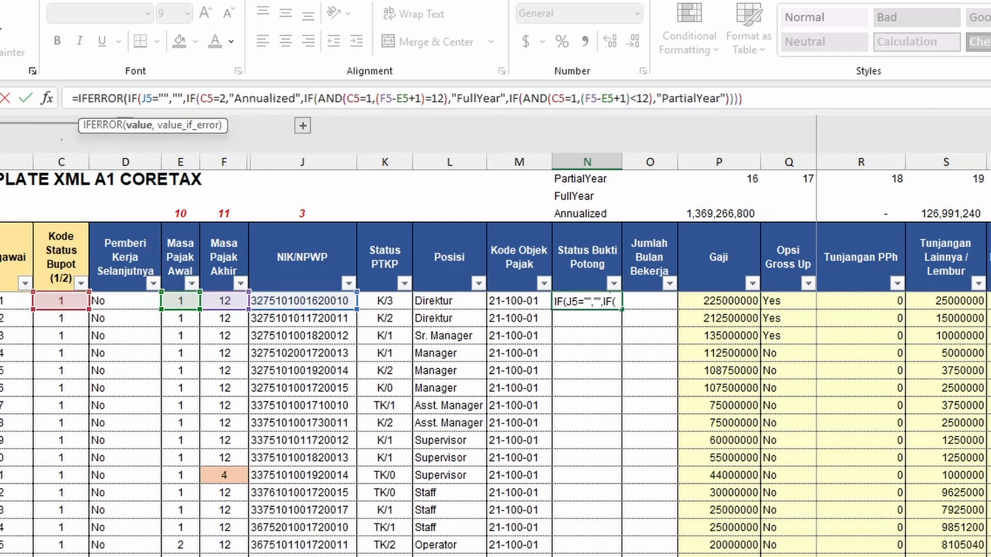
left_click(756, 97)
type(",")
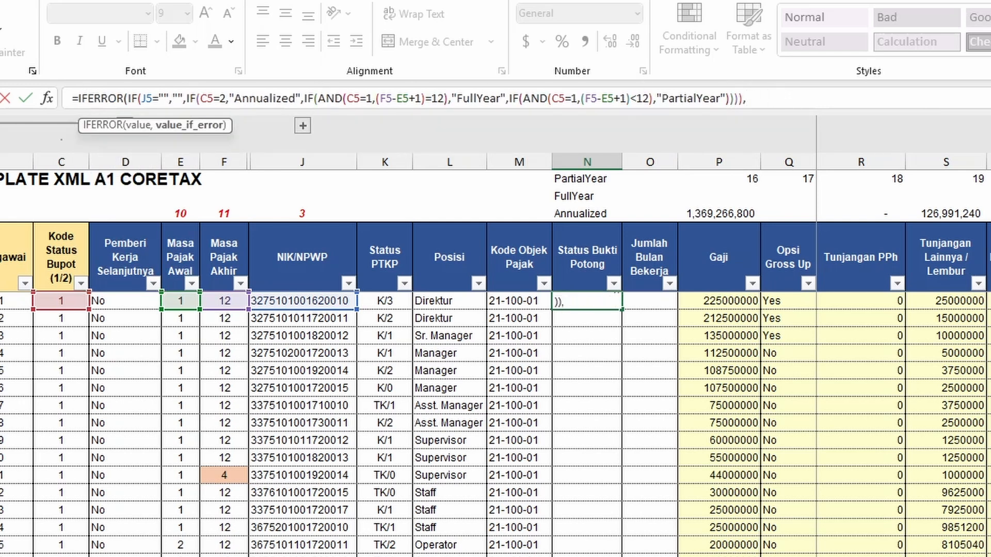
type("\"\")")
key("Return")
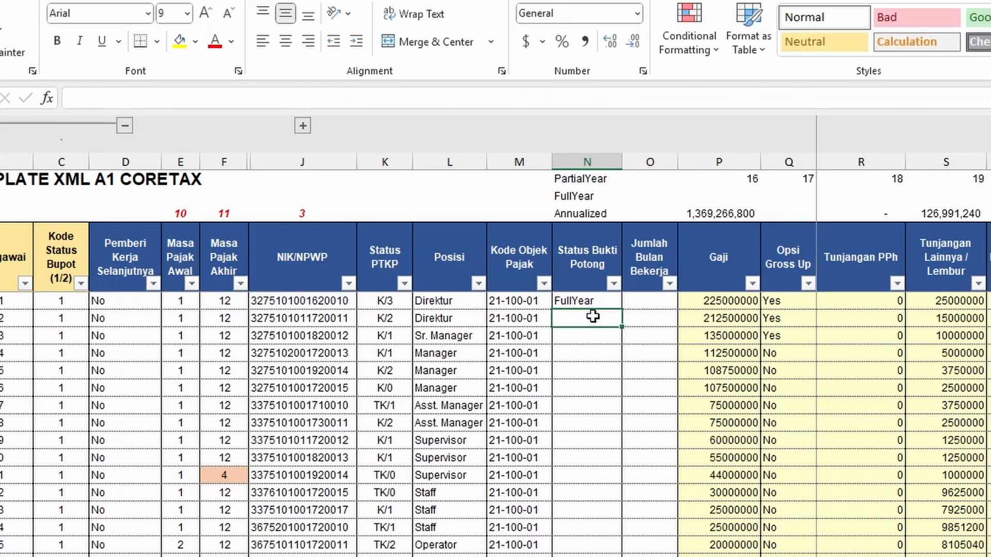
Fill Pegawai 01's formula down the Status Bukti Potong column and check Pegawai 11's status against its Masa Pajak Akhir.
left_click(604, 304)
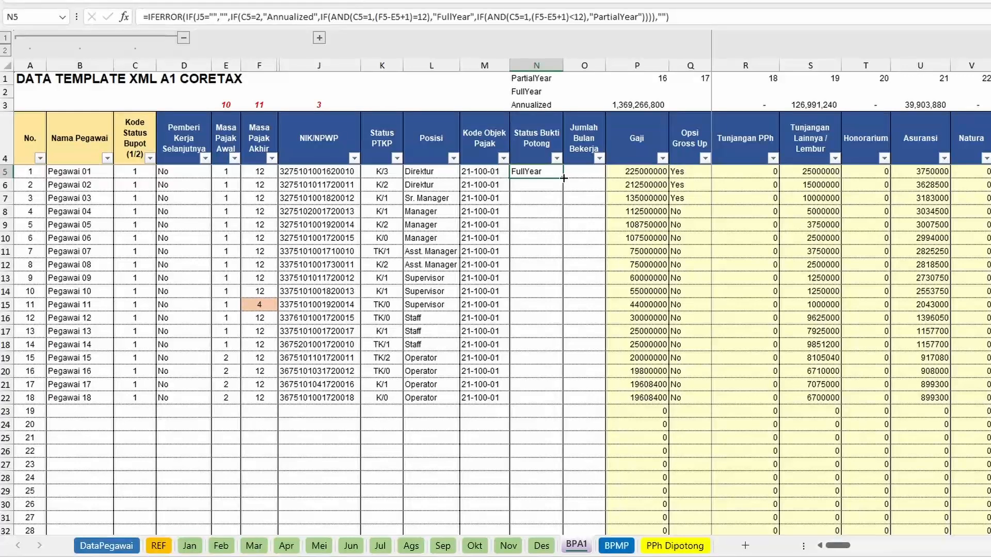
double_click(563, 178)
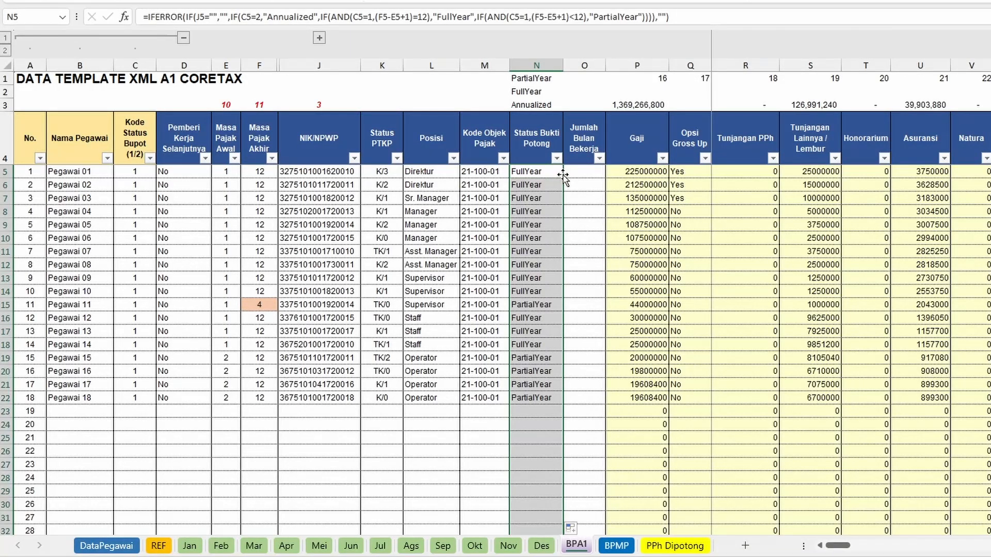
left_click(547, 266)
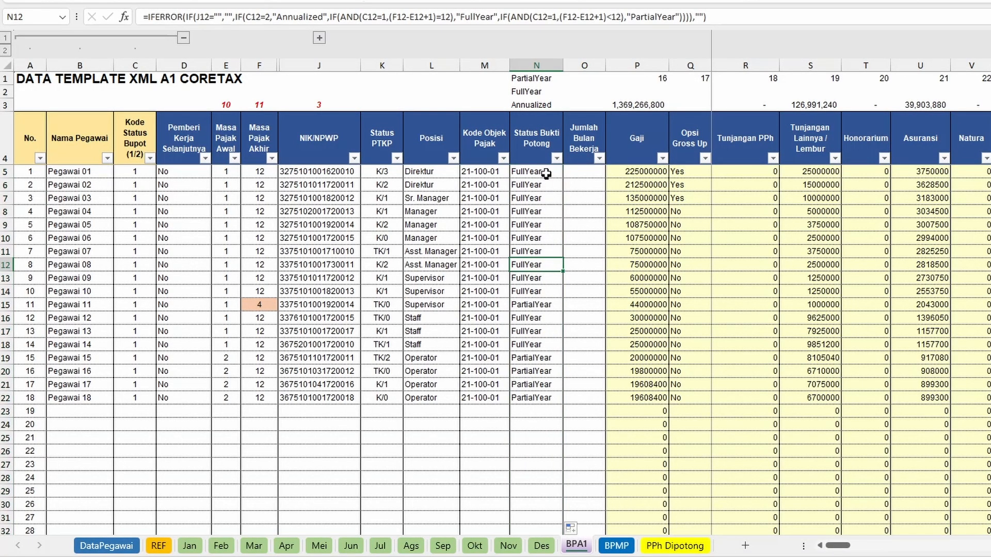
left_click_drag(537, 305, 270, 305)
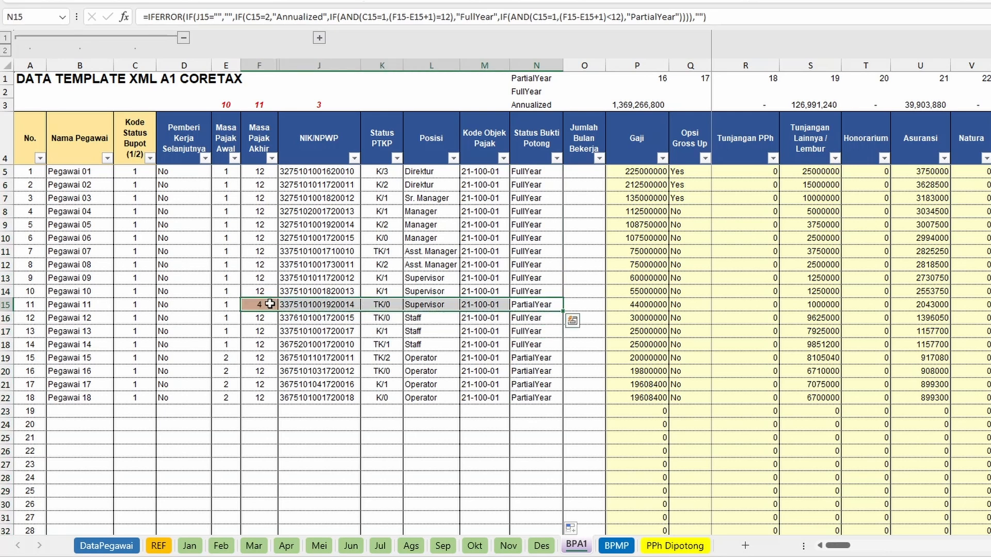
left_click(527, 280)
left_click(532, 305)
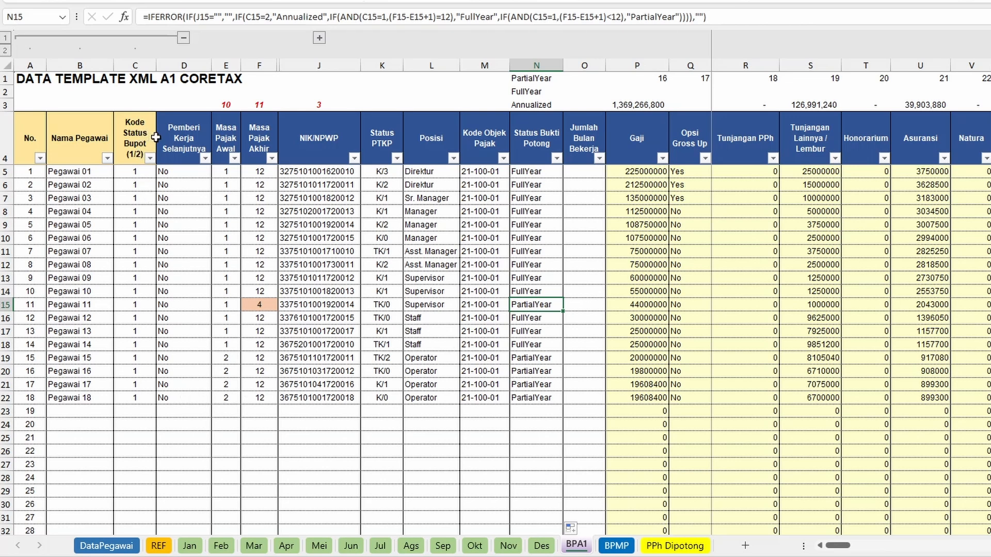
Set Pegawai 18's Kode Status Bupot to 2 and check the Status Bukti Potong cell in that row.
left_click(138, 395)
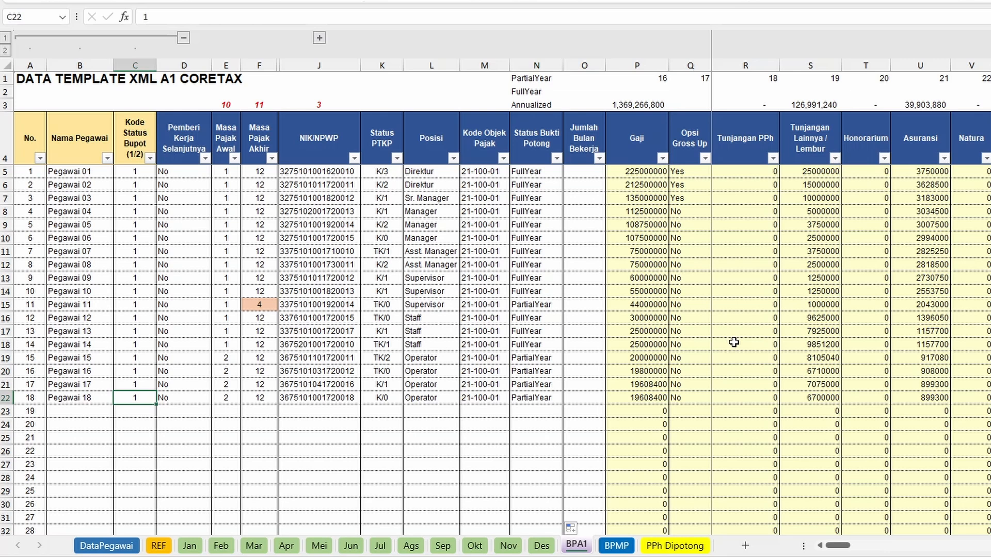
type("2")
key("Return")
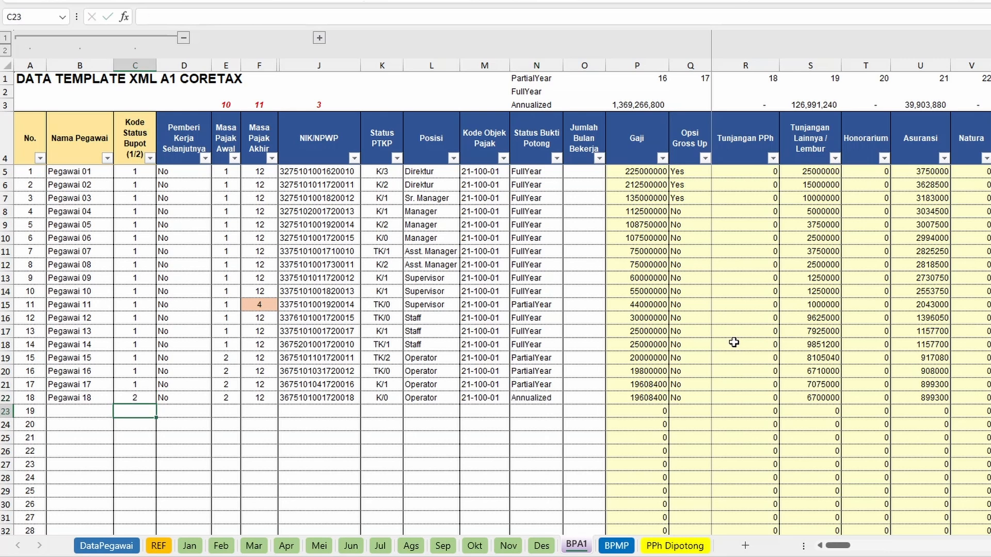
left_click(546, 401)
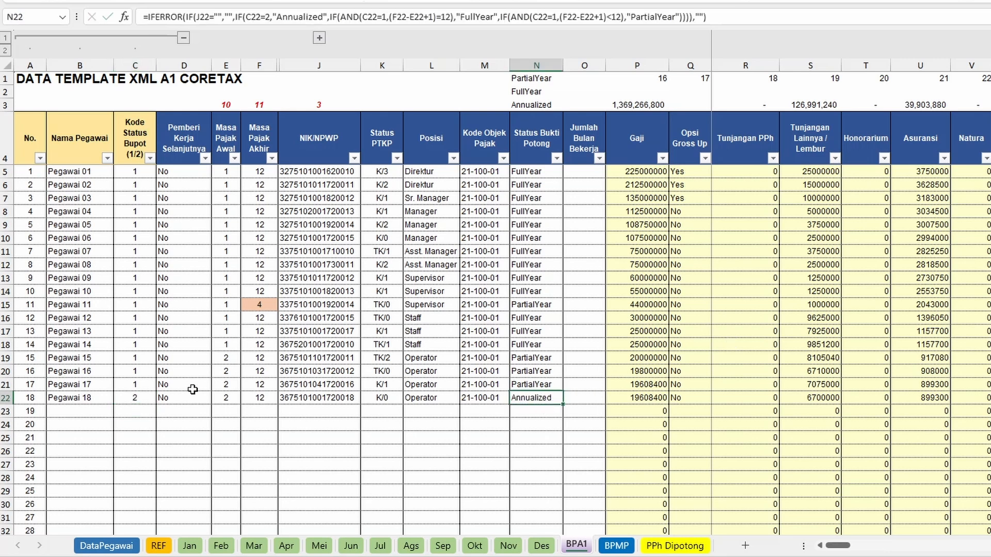
Restore Pegawai 18's Kode Status Bupot to 1.
left_click(137, 384)
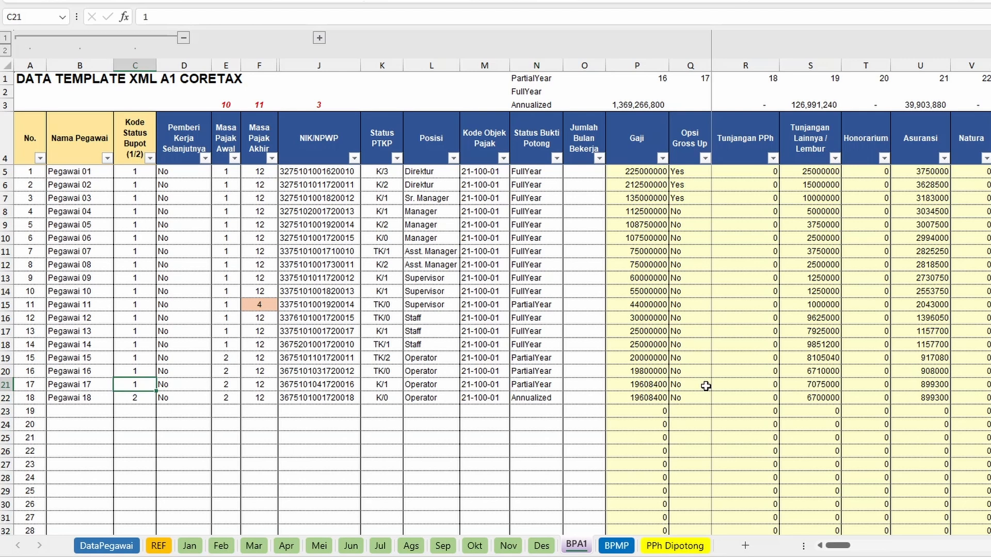
key("Down")
key("Return")
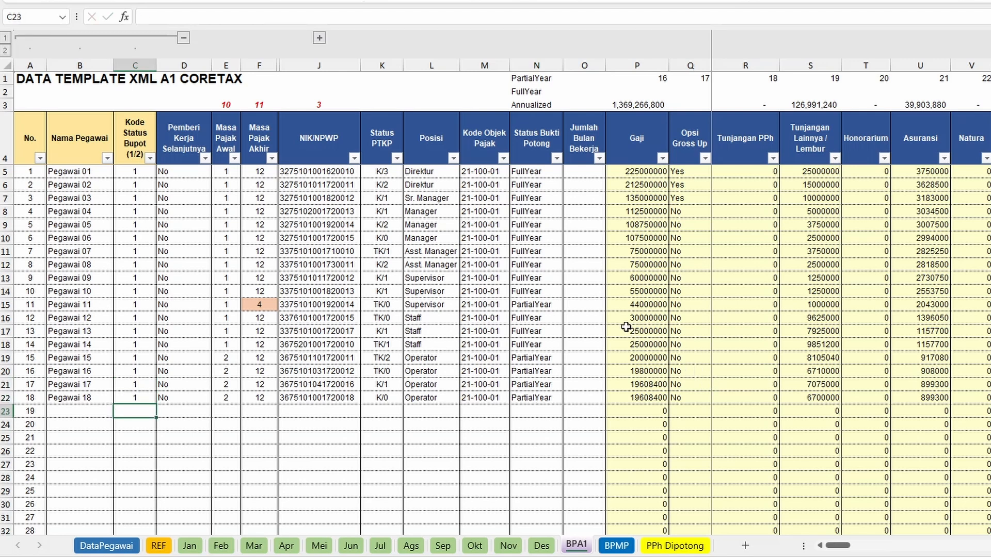
Start Pegawai 01's Jumlah Bulan Bekerja formula with =IF(J5="","", so a blank NIK/NPWP returns an empty string.
left_click(584, 143)
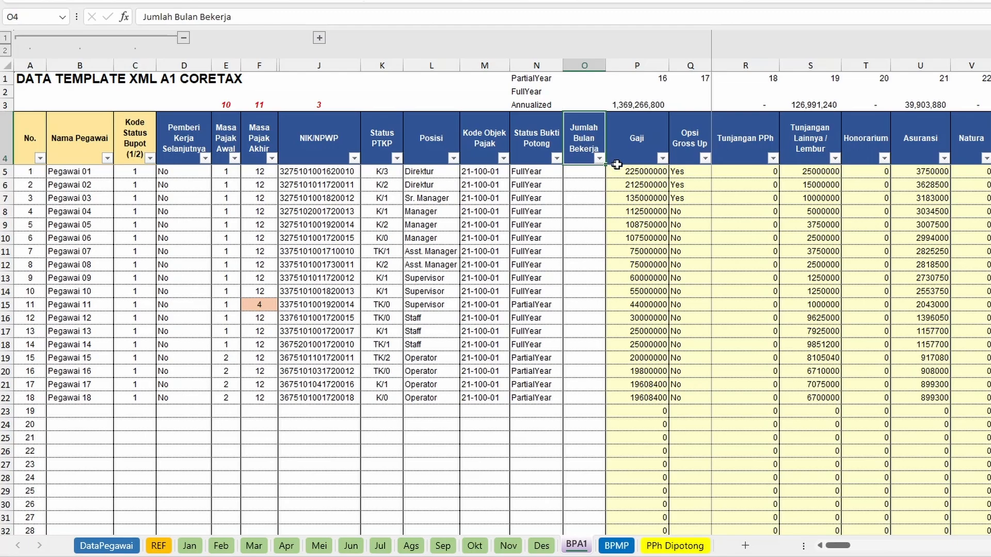
left_click(591, 177)
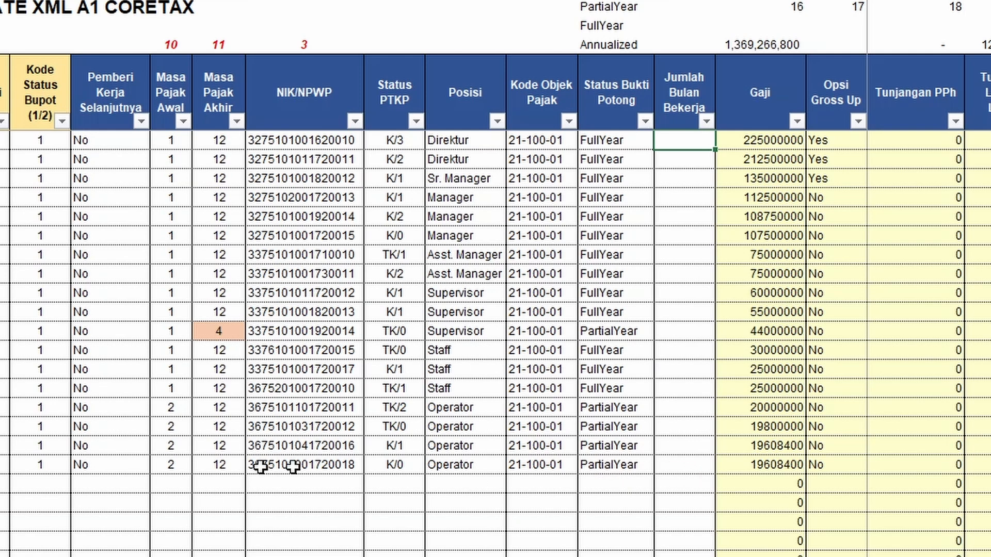
left_click(695, 293)
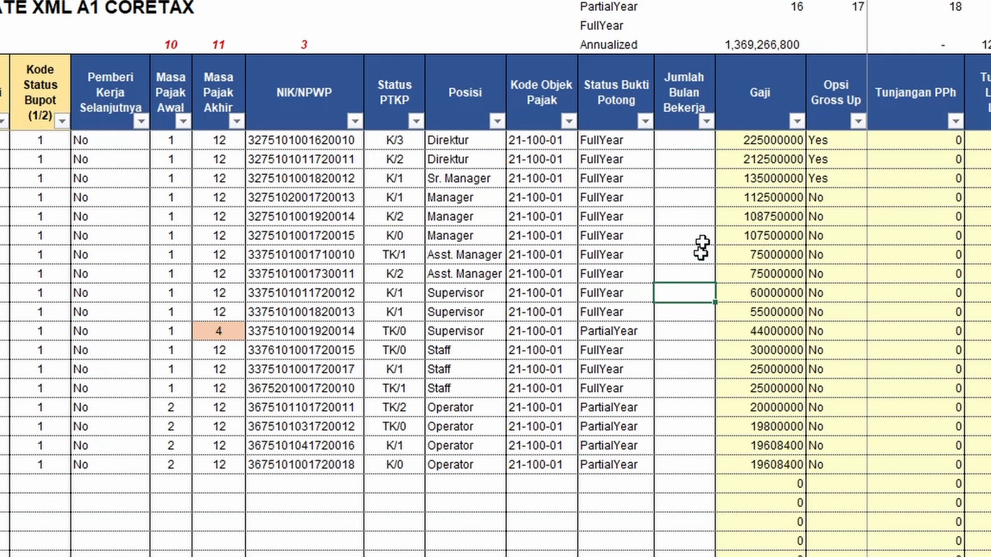
left_click(685, 141)
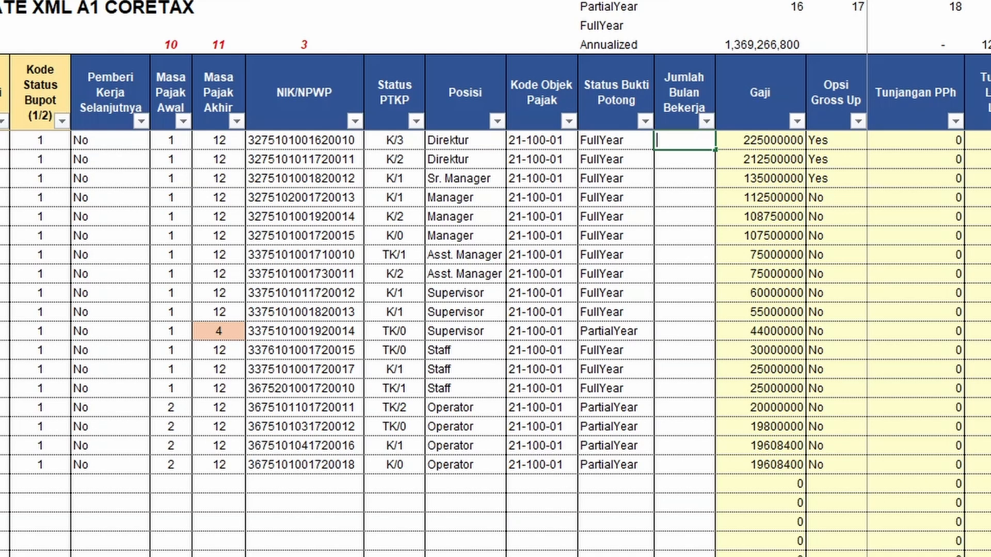
type("=IF")
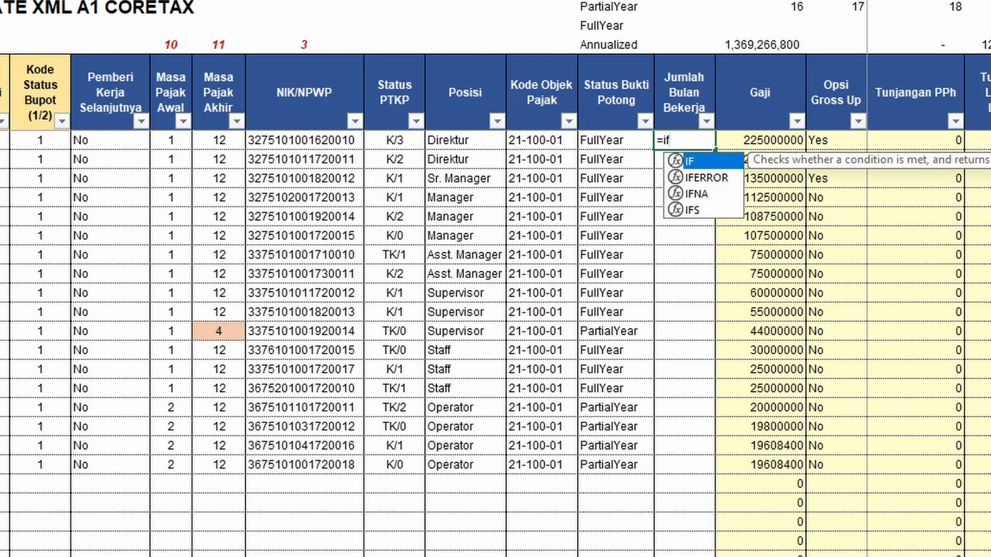
type("(")
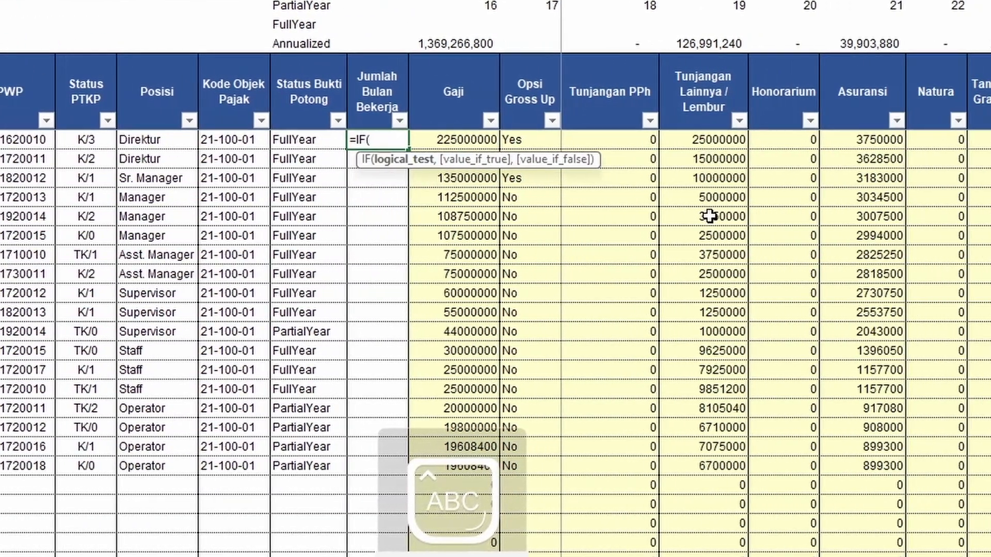
left_click(10, 139)
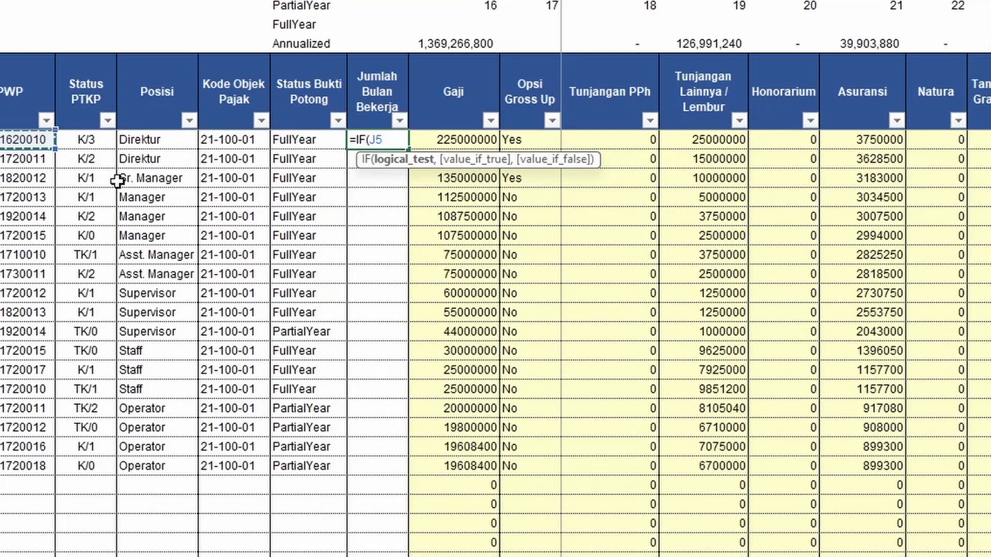
type("=\"\",\"\"")
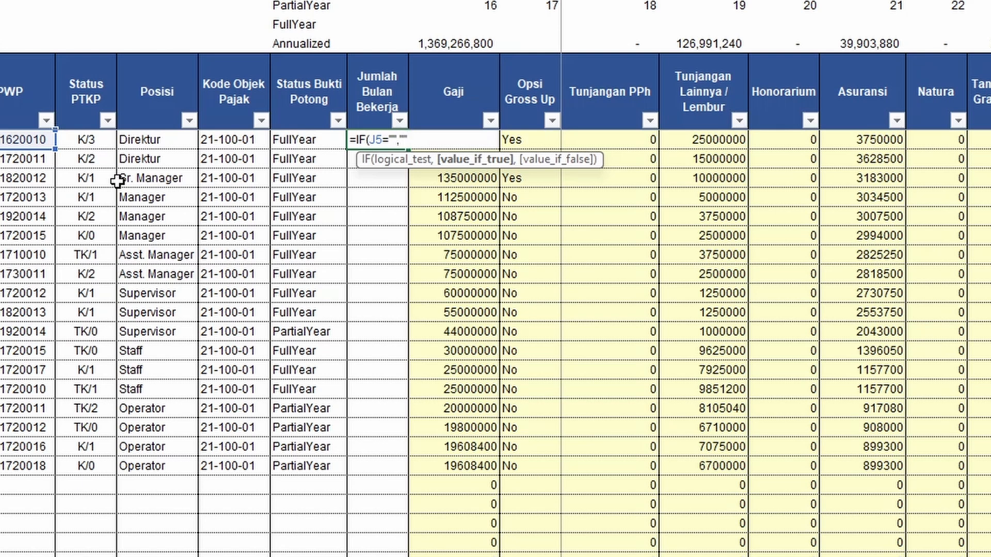
type(",")
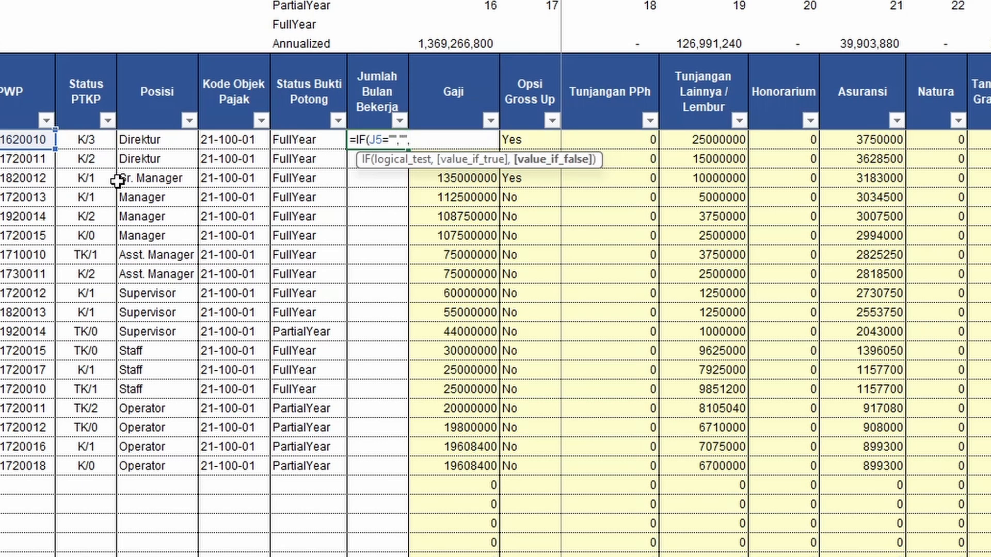
Nest a second IF in Pegawai 01's Jumlah Bulan Bekerja formula that tests whether Status Bukti Potong N5 equals "Annualized".
type("IF(")
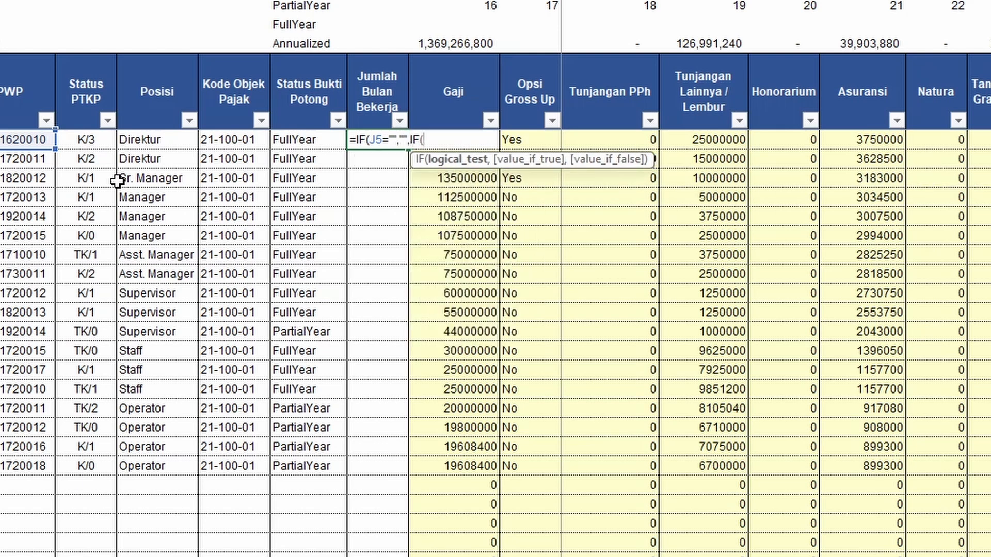
left_click(305, 141)
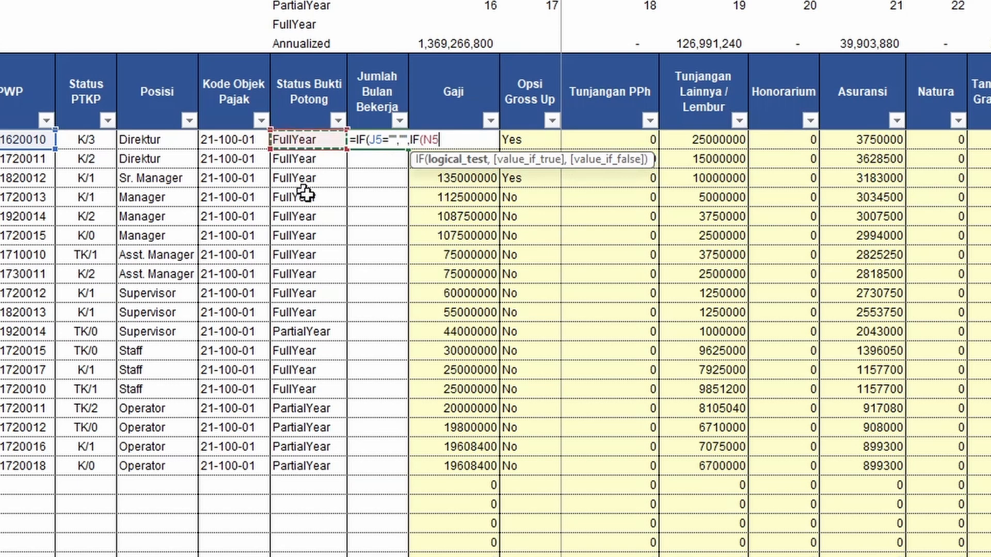
type("=")
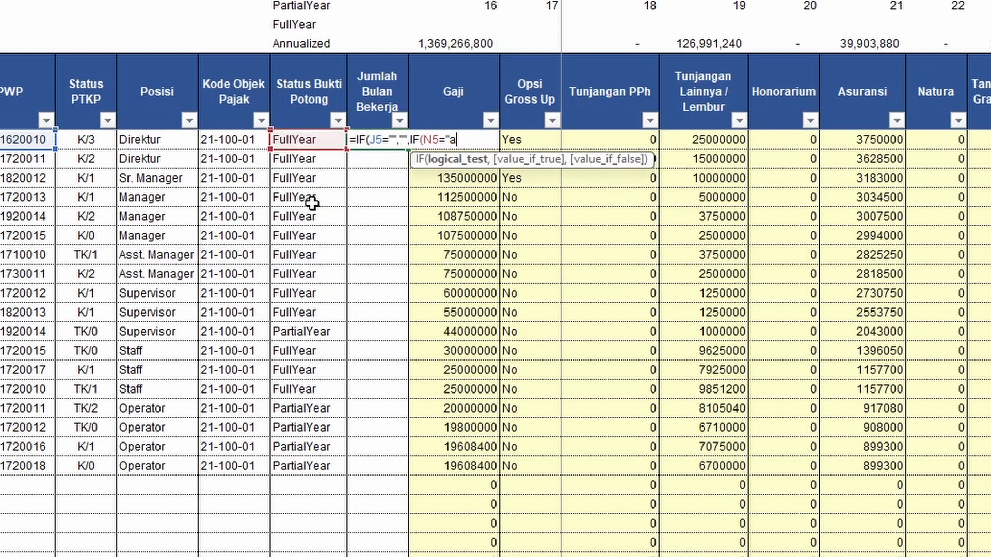
type("\"An")
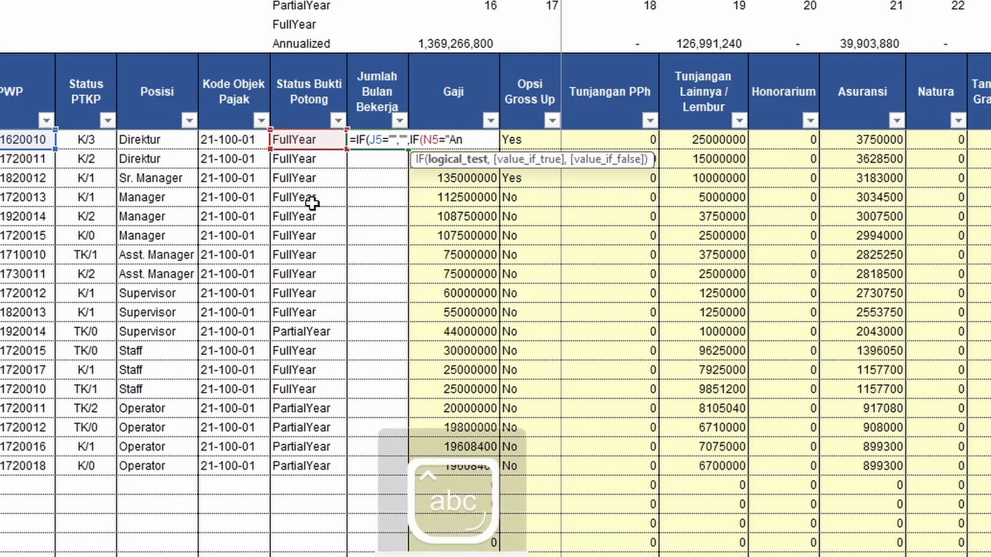
type("nualize")
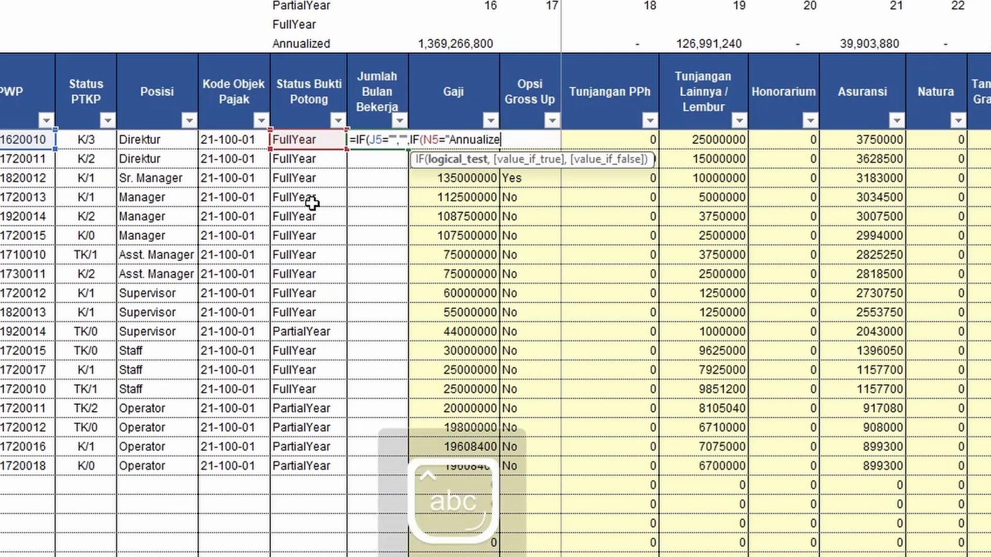
type("d\",(")
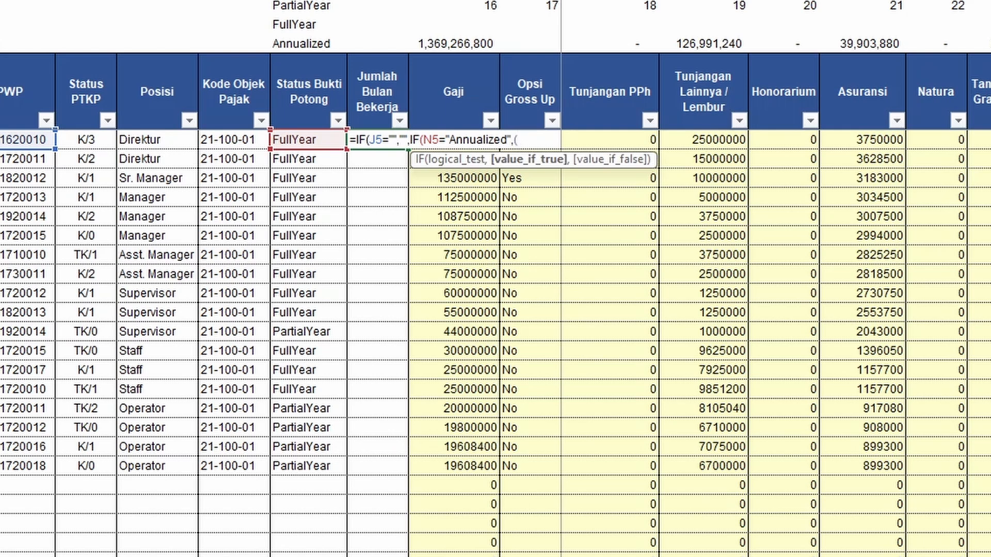
Complete the formula so Annualized returns (F5-E5+1), Masa Pajak Akhir minus Masa Pajak Awal plus one, and any other status returns 0.
left_click(8, 146)
type("-")
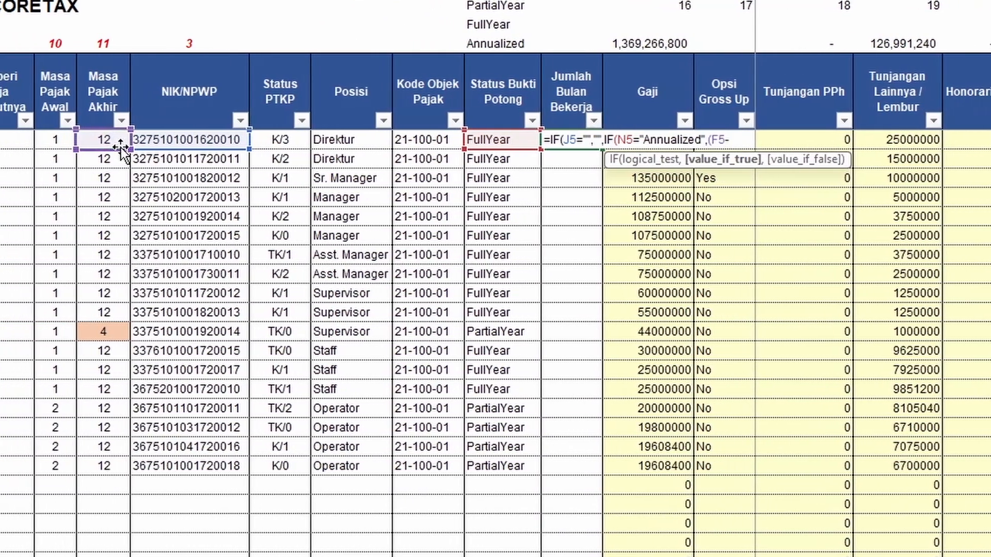
left_click(54, 141)
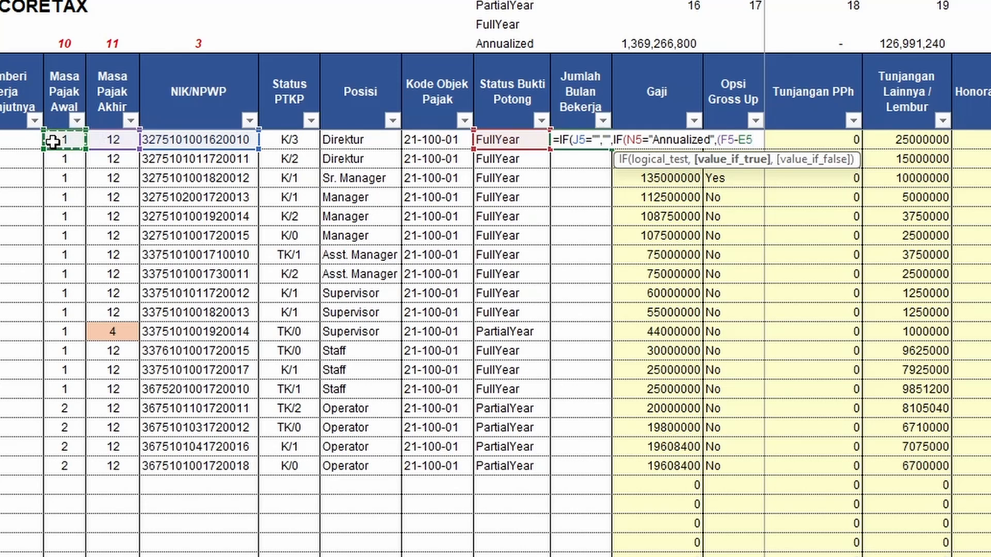
type("+1")
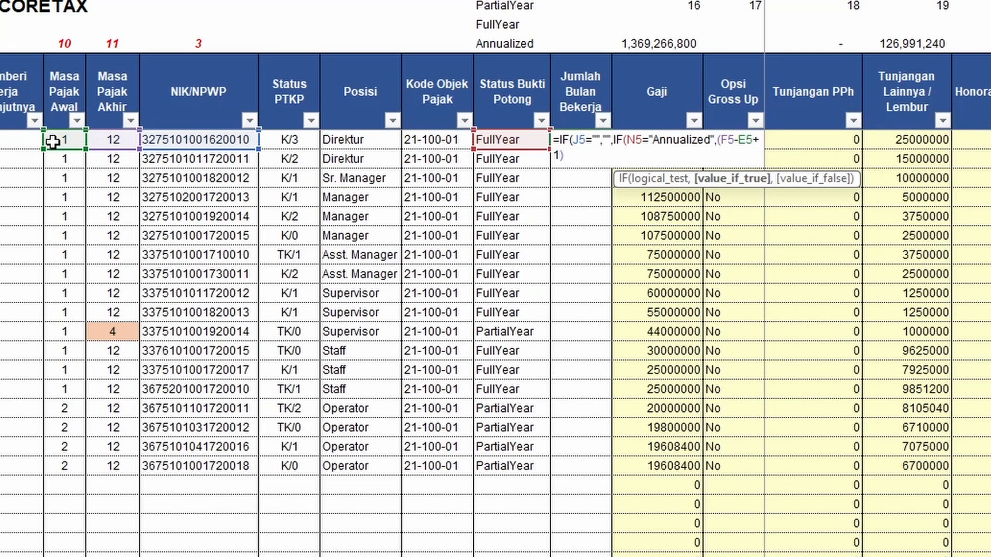
type("),")
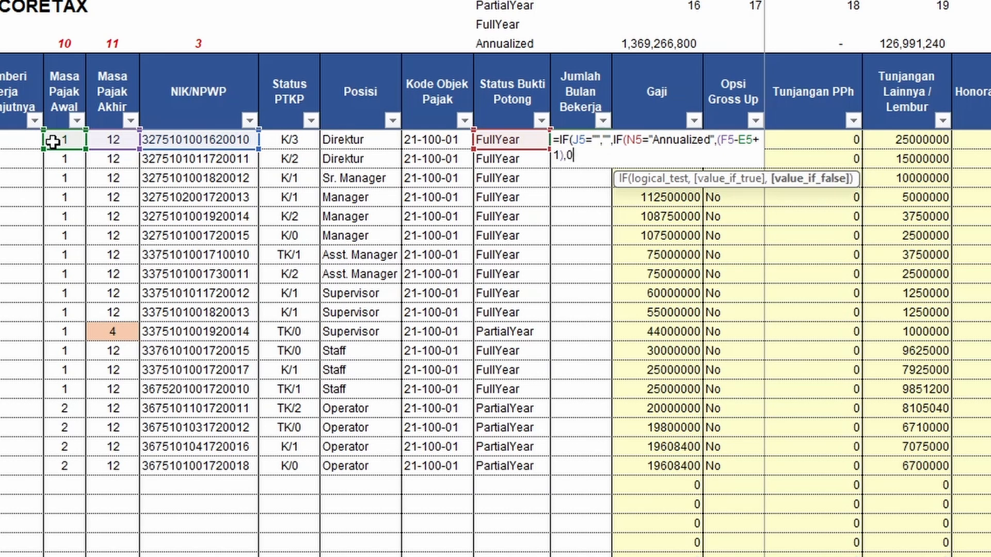
type("0)")
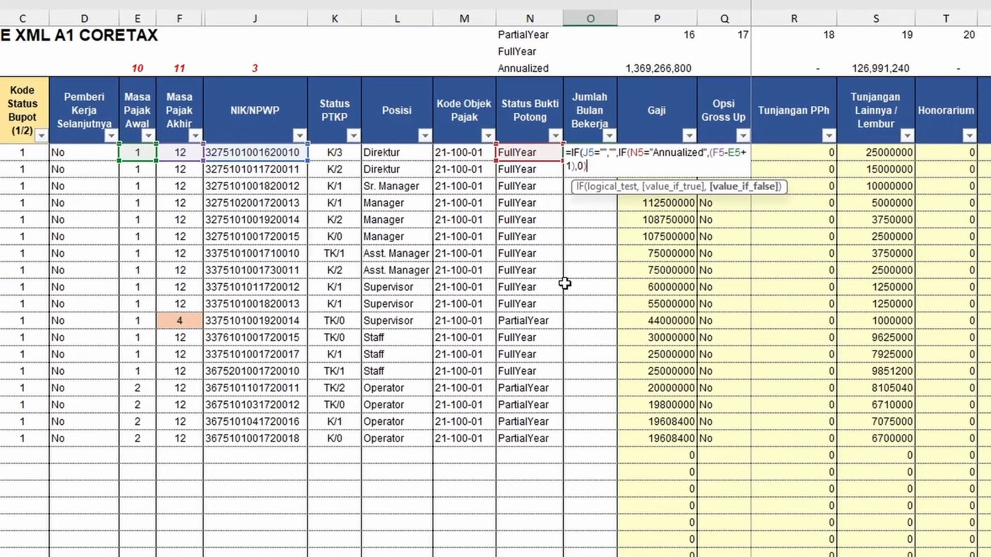
key("Return")
key("Return")
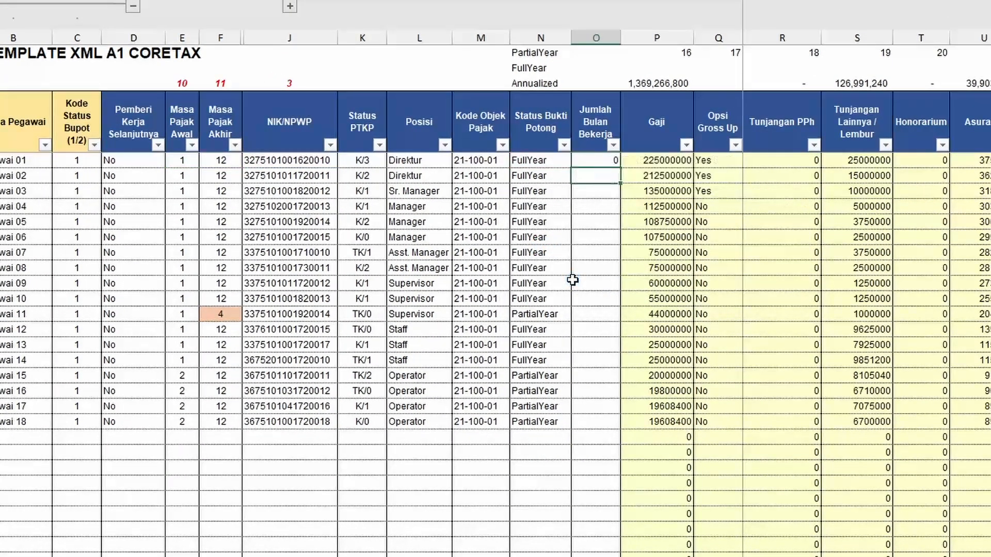
Fill Pegawai 01's Jumlah Bulan Bekerja formula down the whole column.
left_click(599, 164)
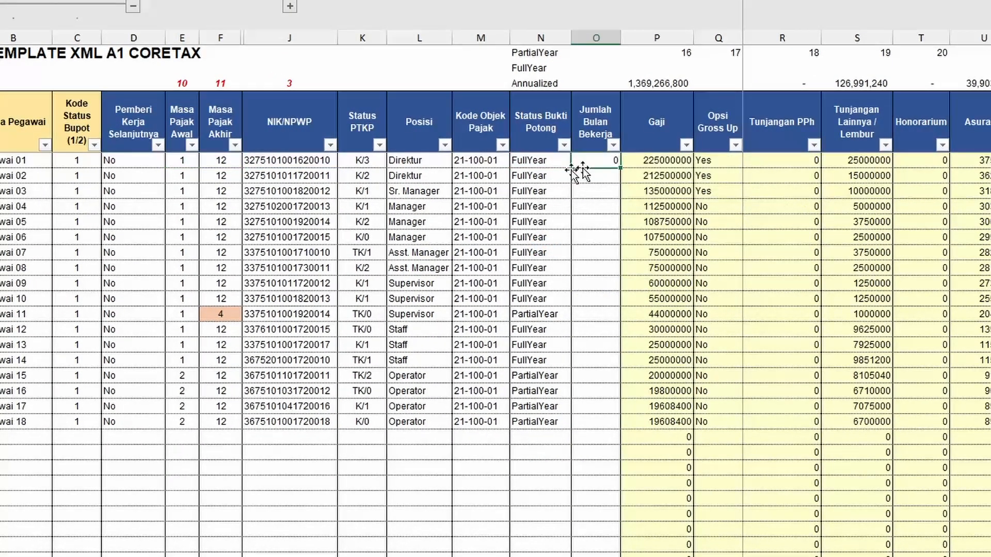
double_click(621, 169)
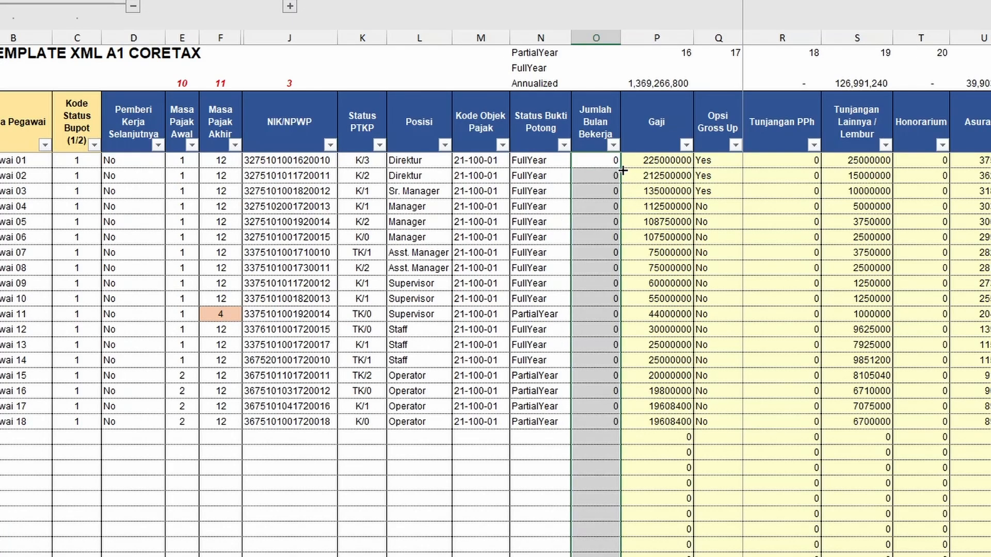
left_click(592, 341)
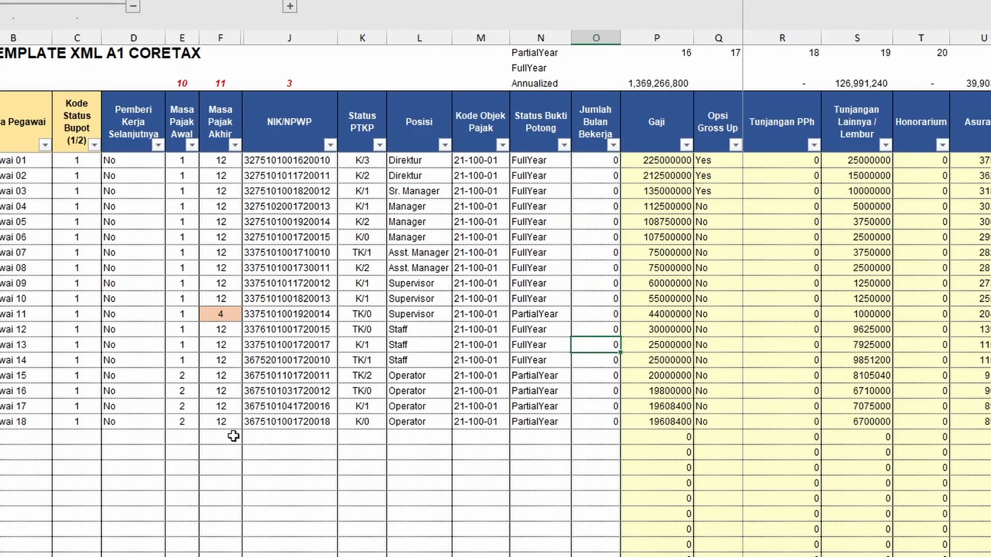
Set Pegawai 18's Kode Status Bupot to 2 and check the Jumlah Bulan Bekerja cell in that row.
left_click(76, 427)
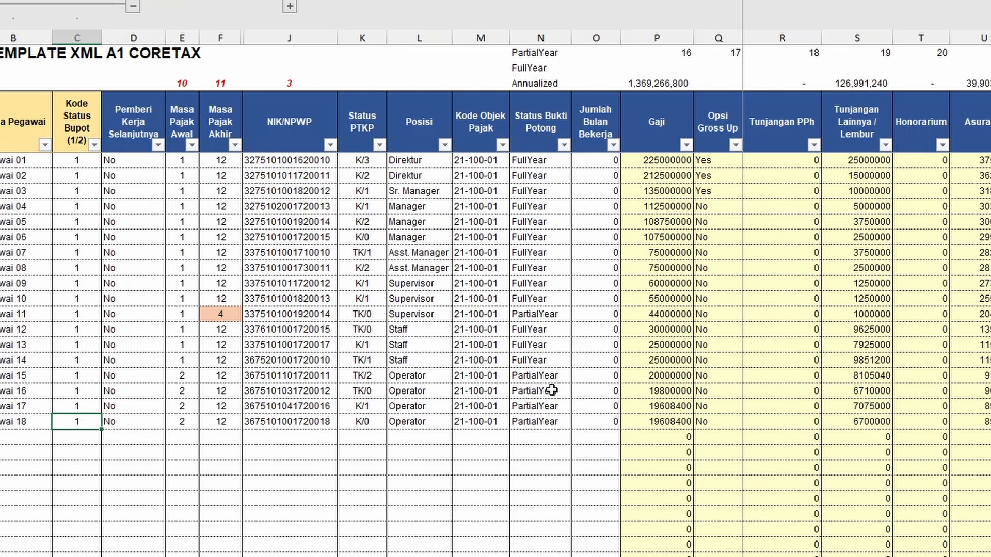
key("Return")
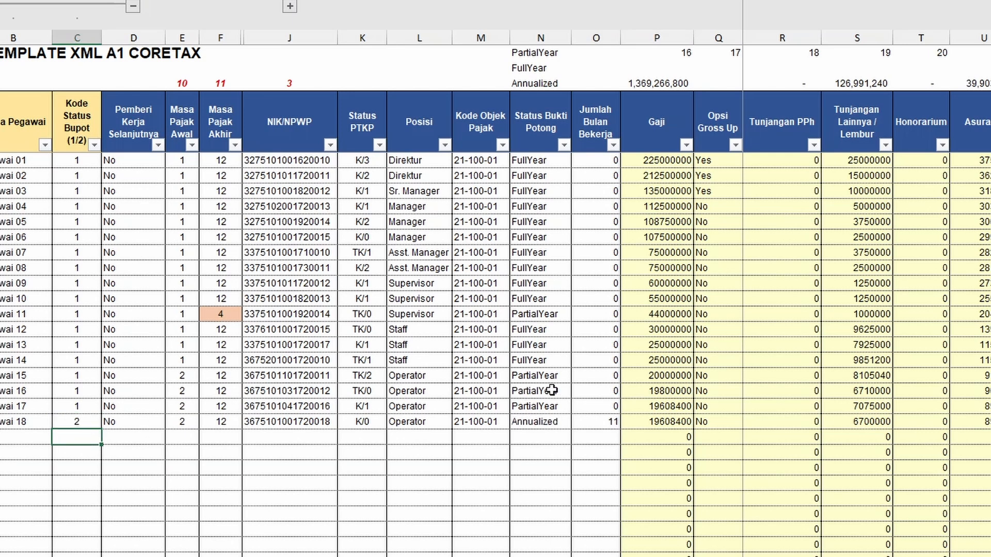
left_click(611, 422)
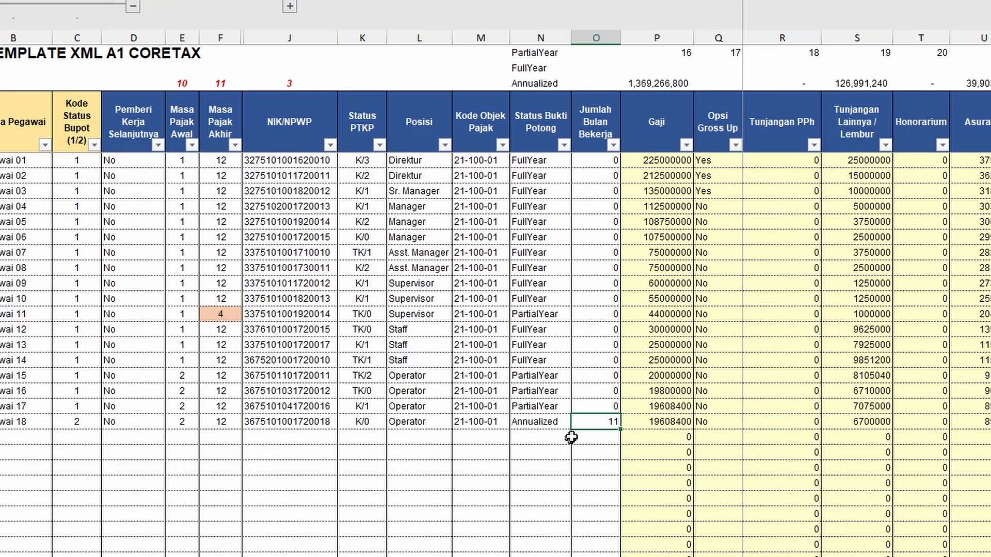
Restore Pegawai 18's Kode Status Bupot to 1 and return to the first rows of Jumlah Bulan Bekerja.
left_click(88, 426)
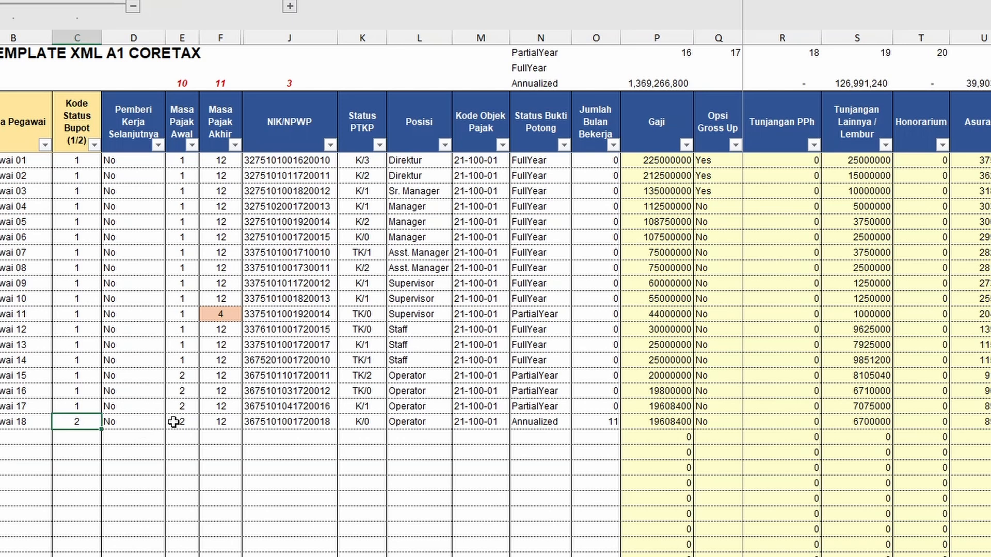
key("Return")
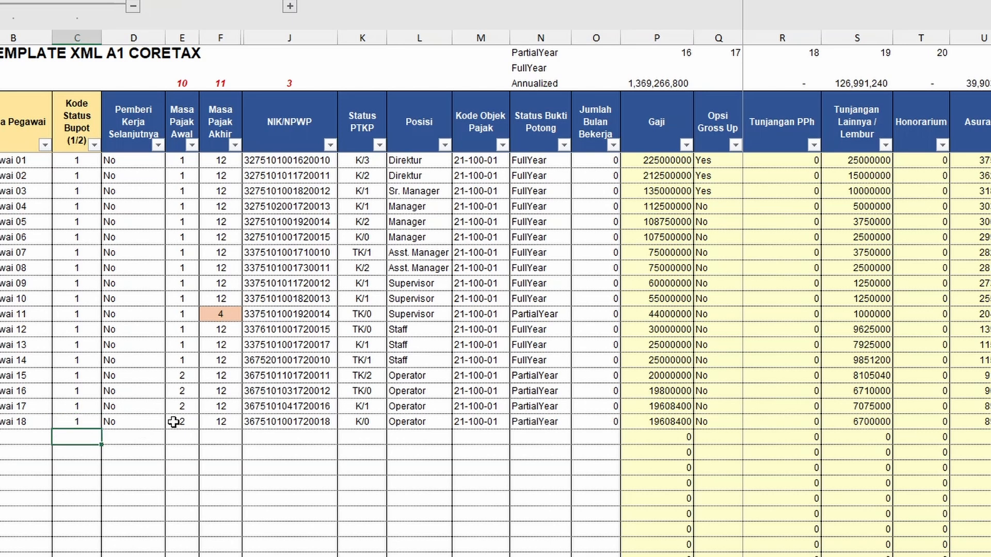
left_click(600, 163)
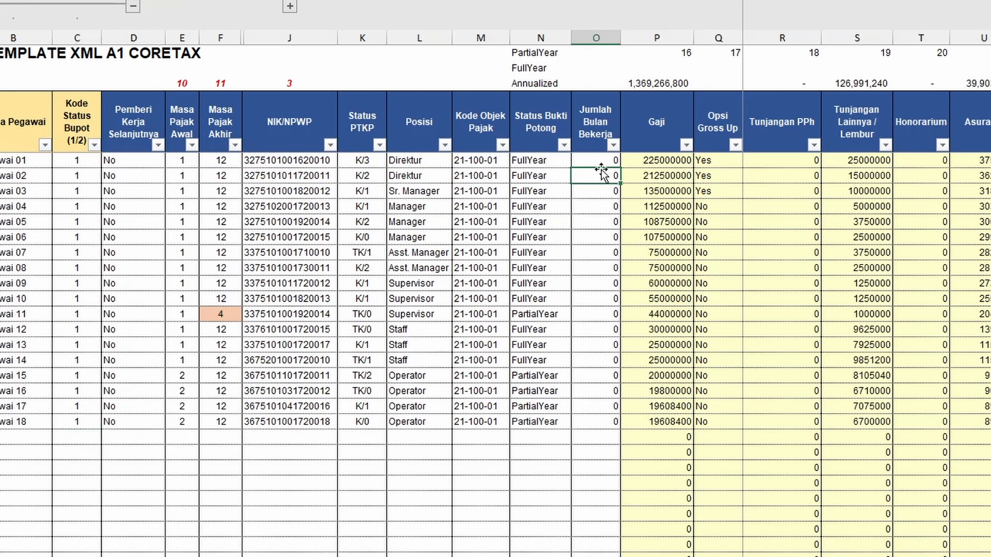
Examine Pegawai 01's formulas for Gaji and Opsi Gross Up without changing them.
left_click(660, 163)
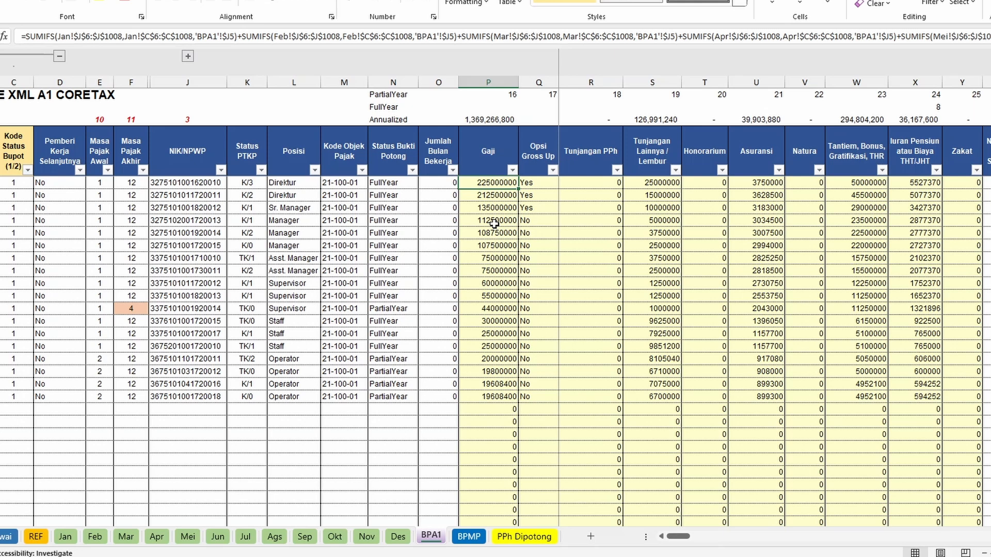
left_click(541, 184)
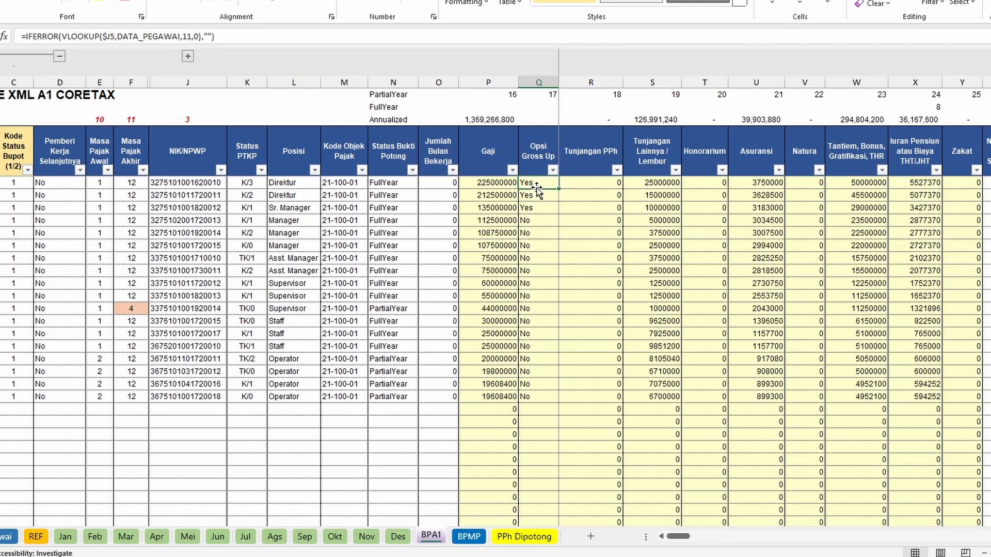
left_click(216, 36)
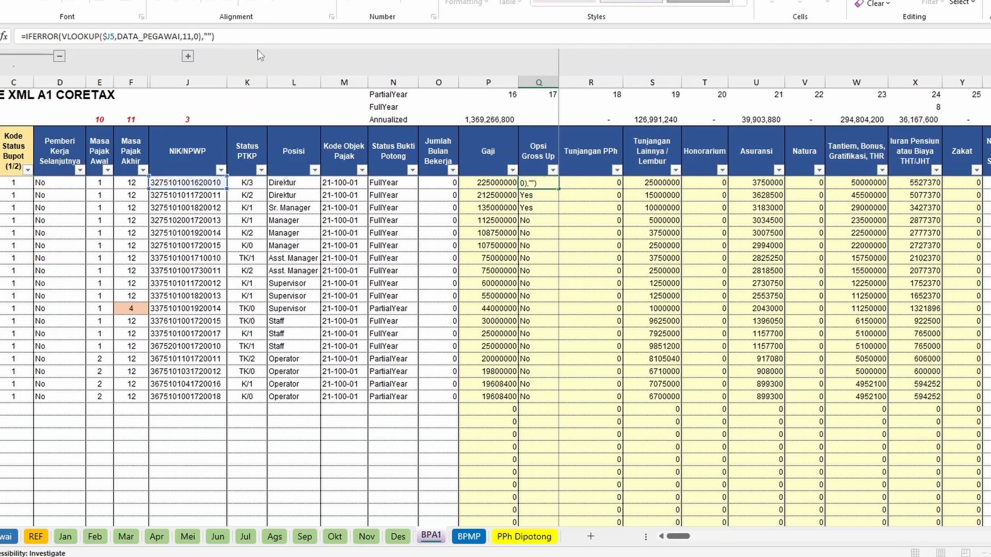
key("Escape")
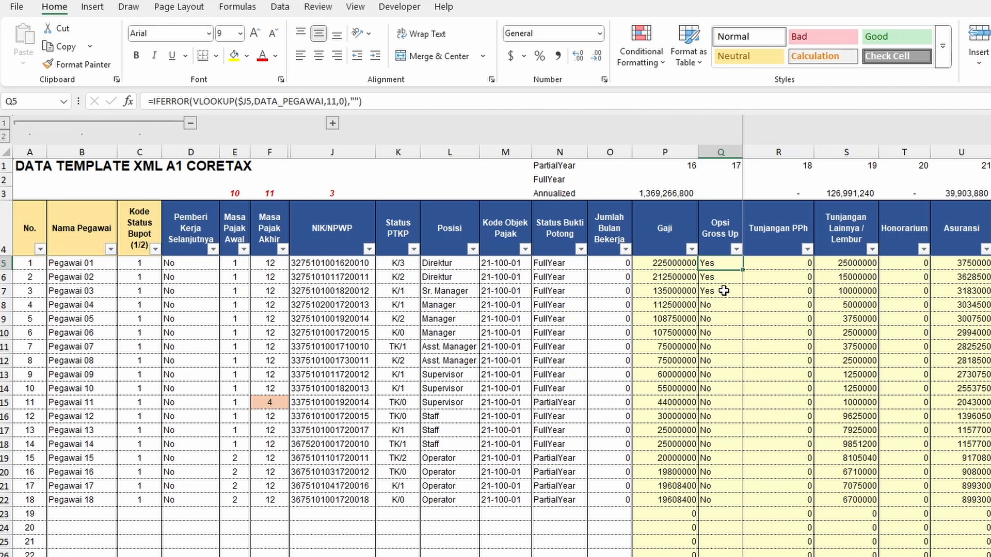
Turn off iterative calculation in the program's formula calculation options and apply the change.
left_click(16, 8)
scroll(45, 516, "down", 5)
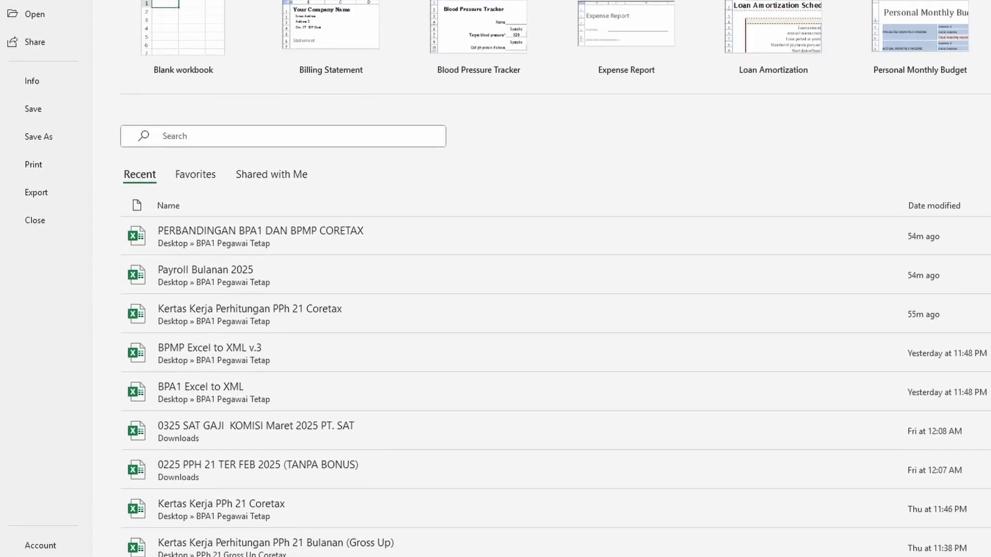
left_click(45, 529)
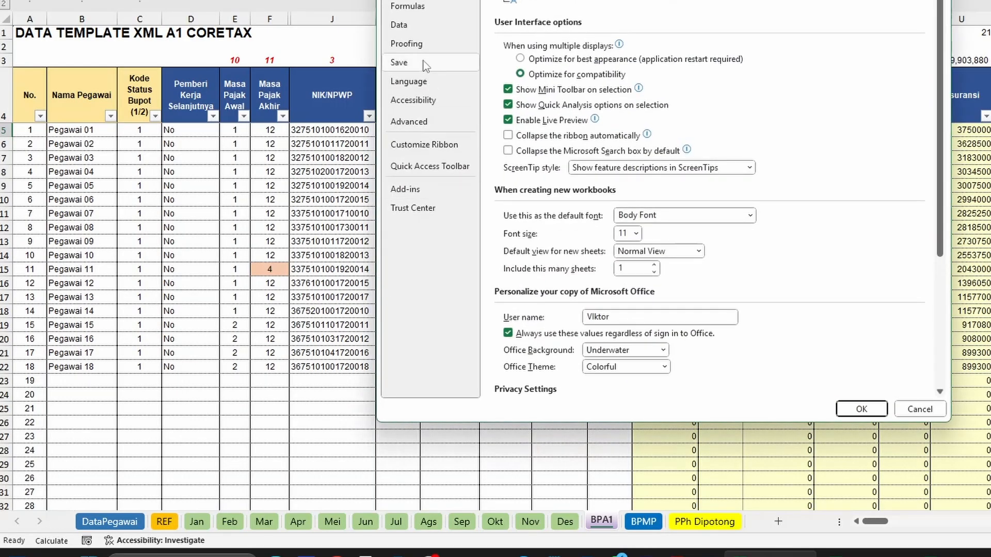
left_click(407, 6)
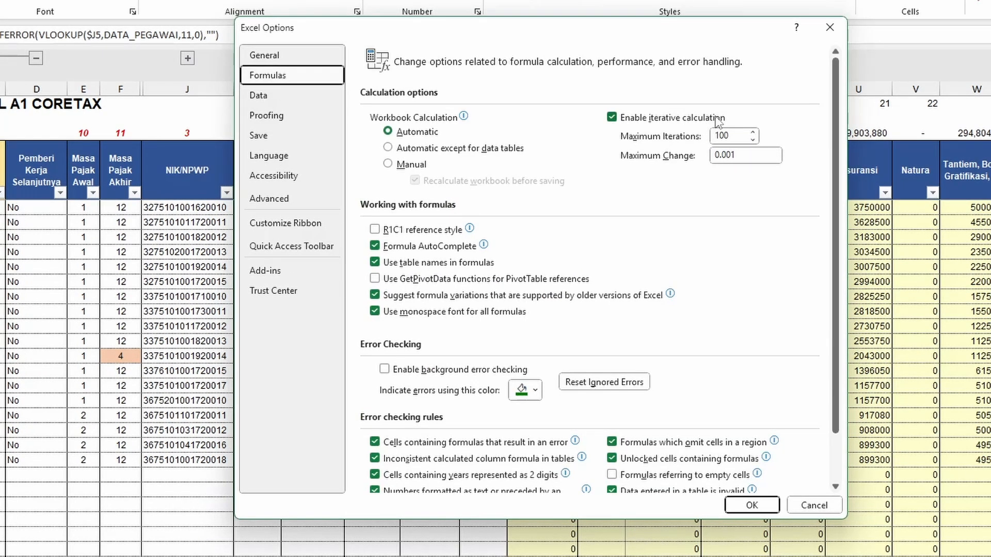
left_click(613, 119)
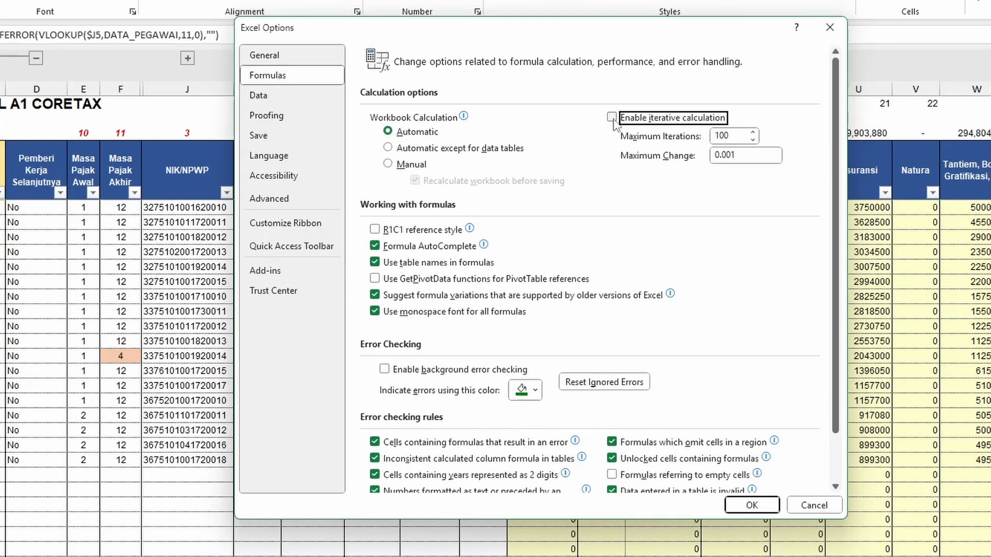
left_click(754, 505)
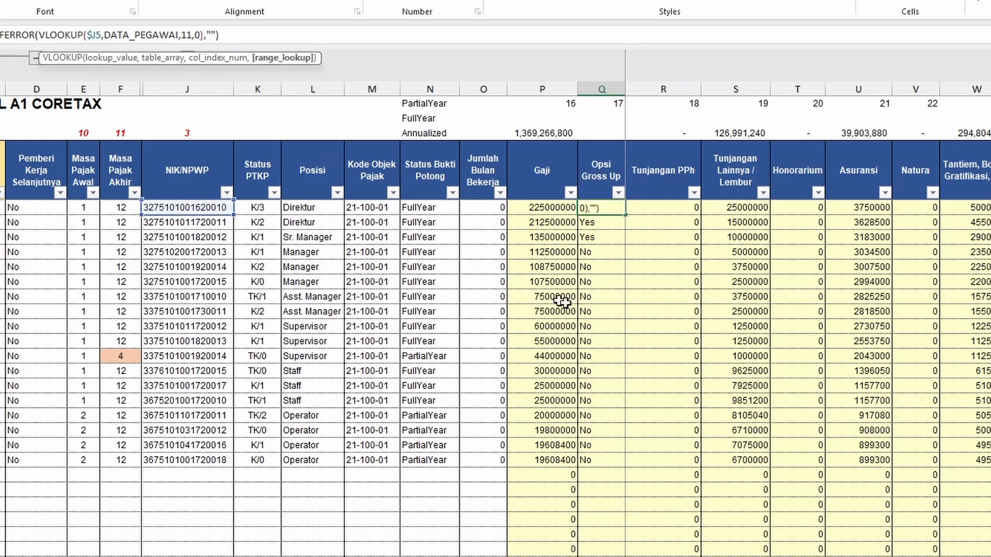
Review Pegawai 01's Tunjangan PPh formula against the Opsi Gross Up values of Pegawai 01 to Pegawai 03.
left_click(665, 212)
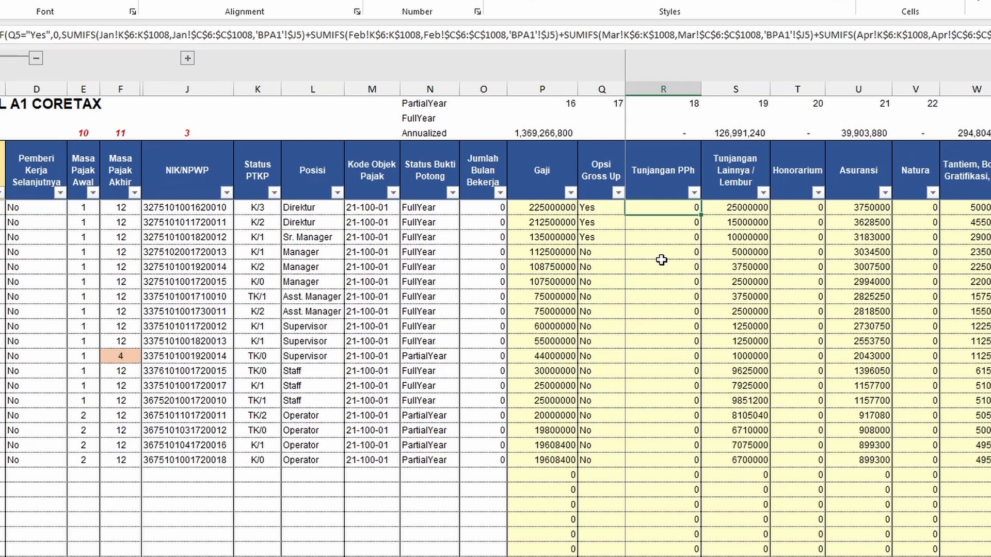
left_click_drag(600, 209, 601, 237)
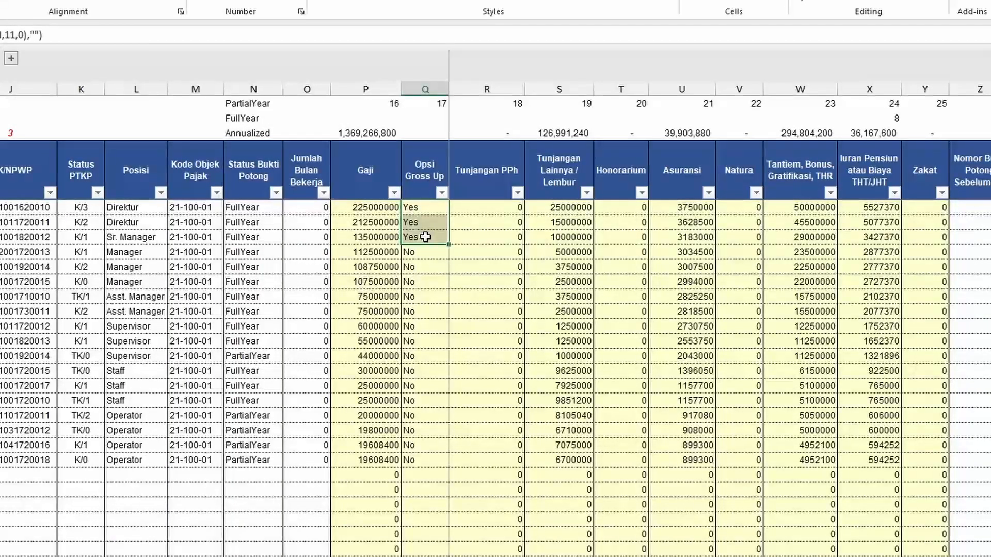
left_click(486, 211)
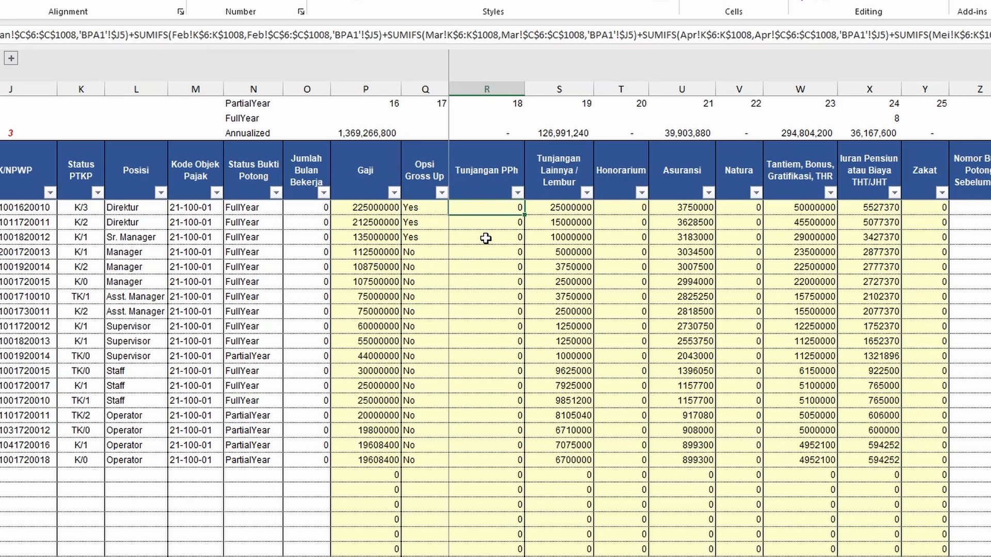
left_click(413, 208)
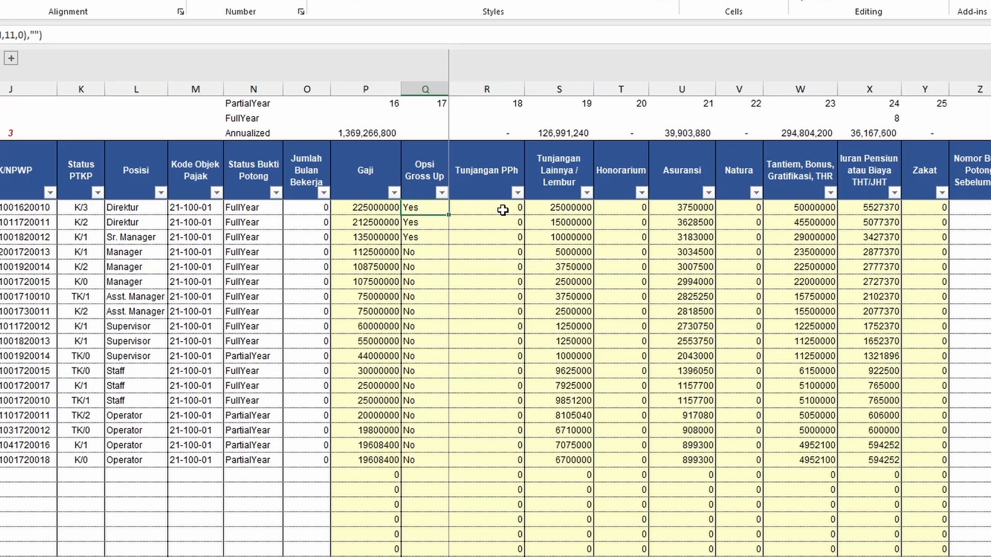
left_click(502, 210)
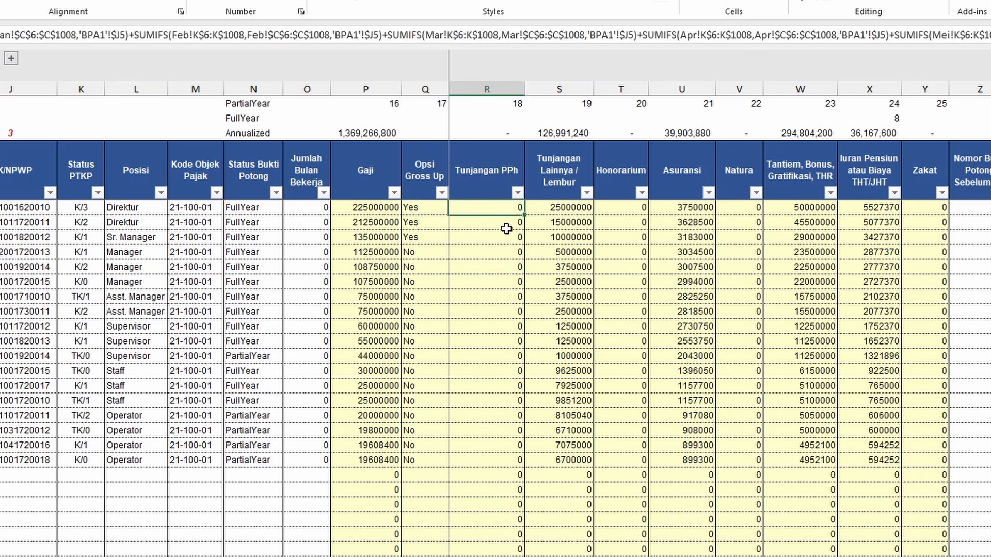
Review Pegawai 01's Tunjangan PPh formula and the income columns from Tunjangan Lainnya / Lembur to Tantiem, Bonus, Gratifikasi, THR.
key("F2")
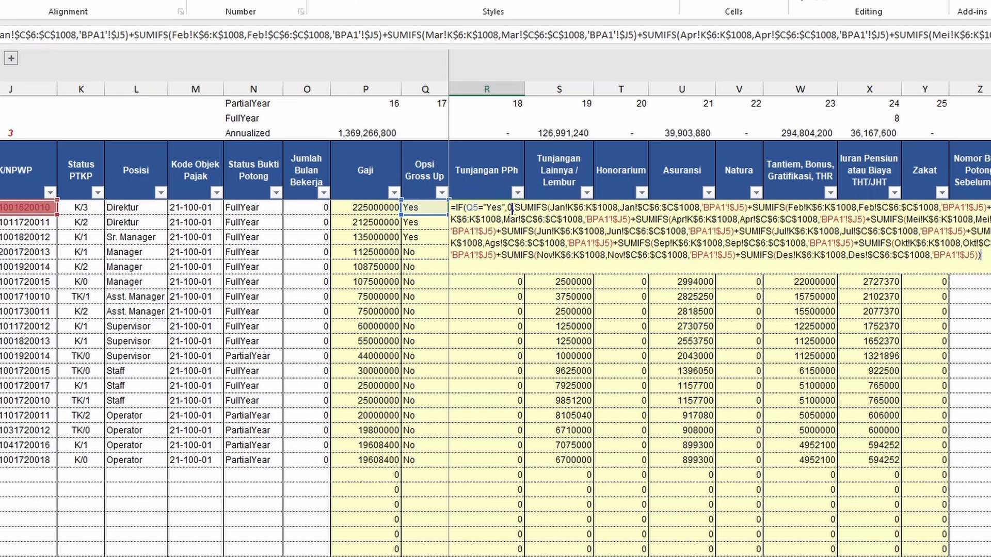
key("Escape")
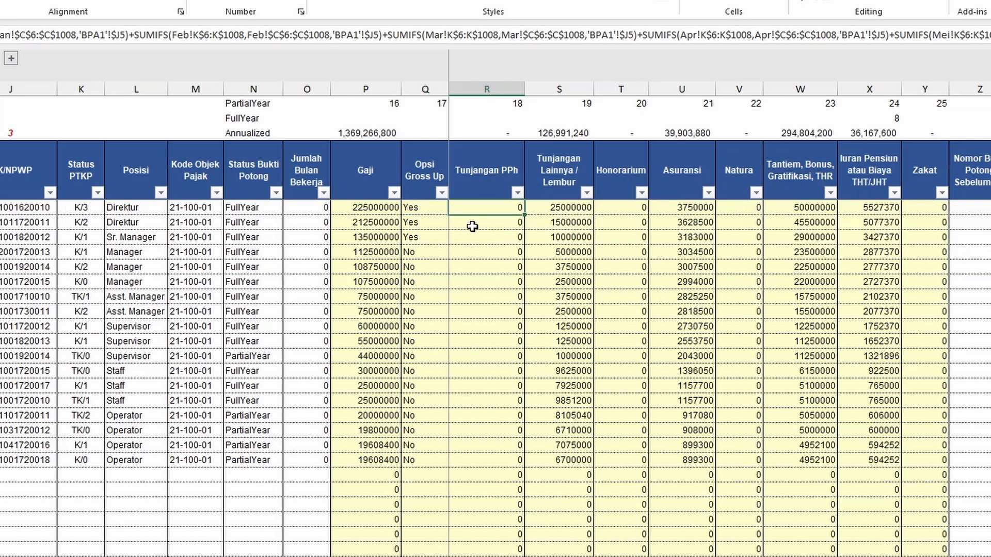
left_click(574, 208)
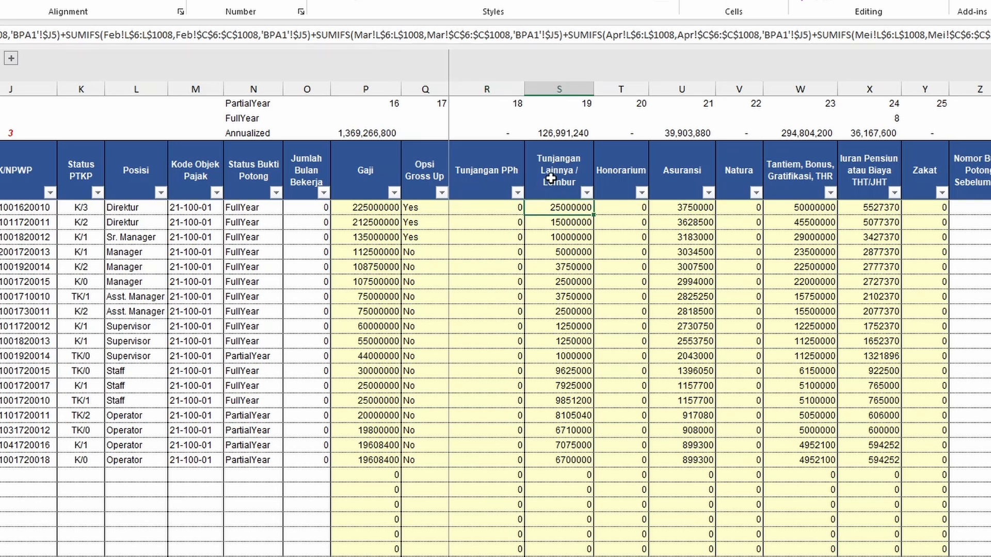
left_click(548, 178)
left_click(624, 179)
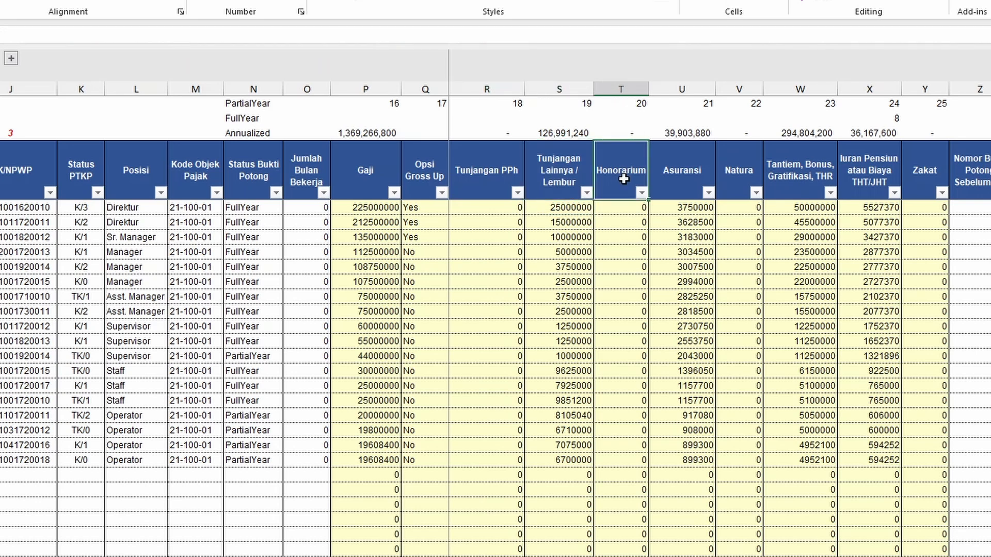
left_click(677, 186)
left_click(726, 178)
left_click(794, 183)
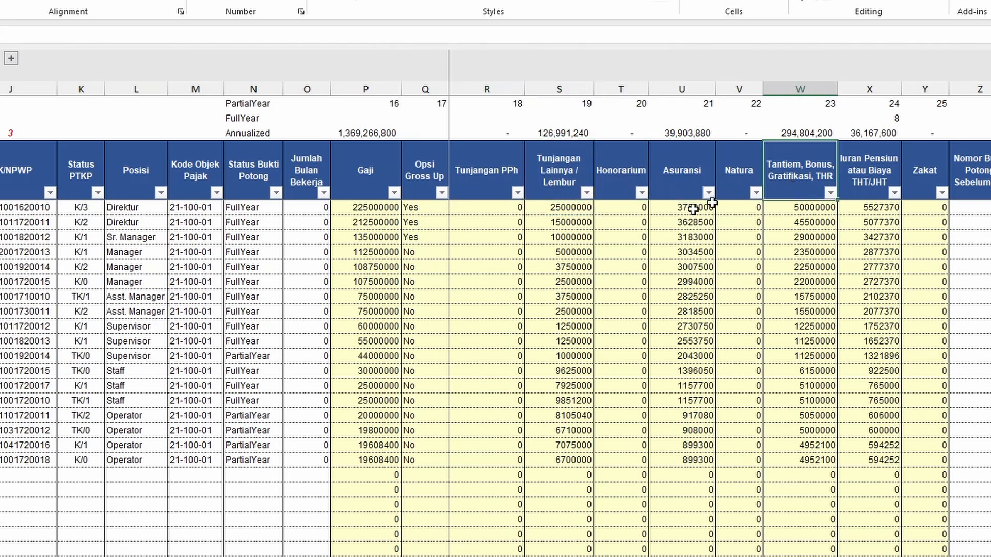
Check Pegawai 01's Tunjangan PPh and Tunjangan Lainnya / Lembur entries in the Jan sheet, returning to BPA1.
left_click(564, 206)
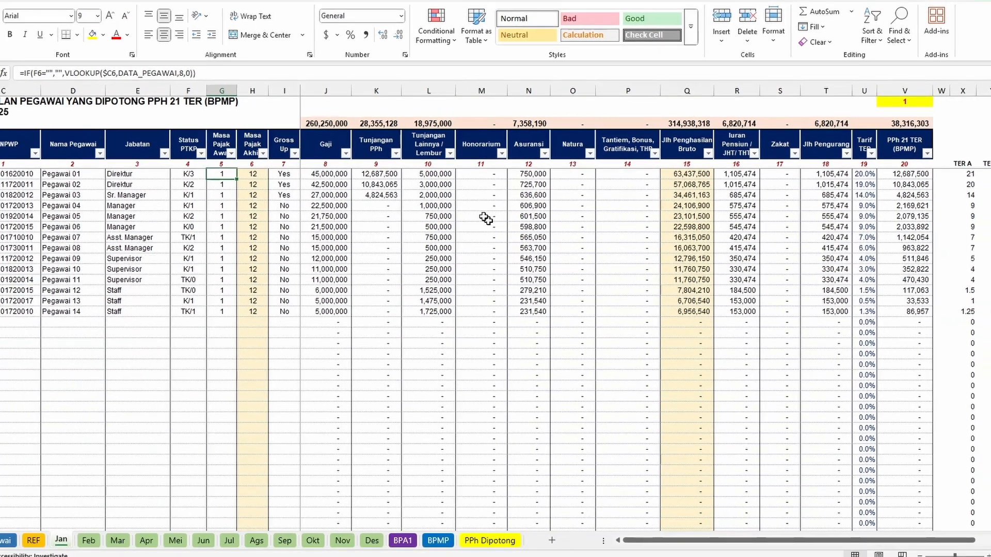
left_click(363, 171)
left_click(432, 173)
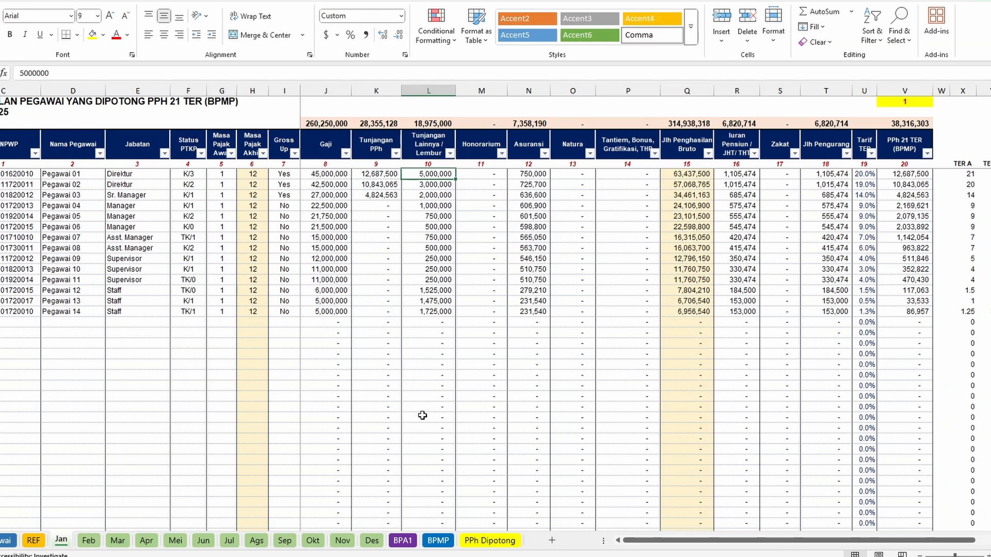
left_click(407, 542)
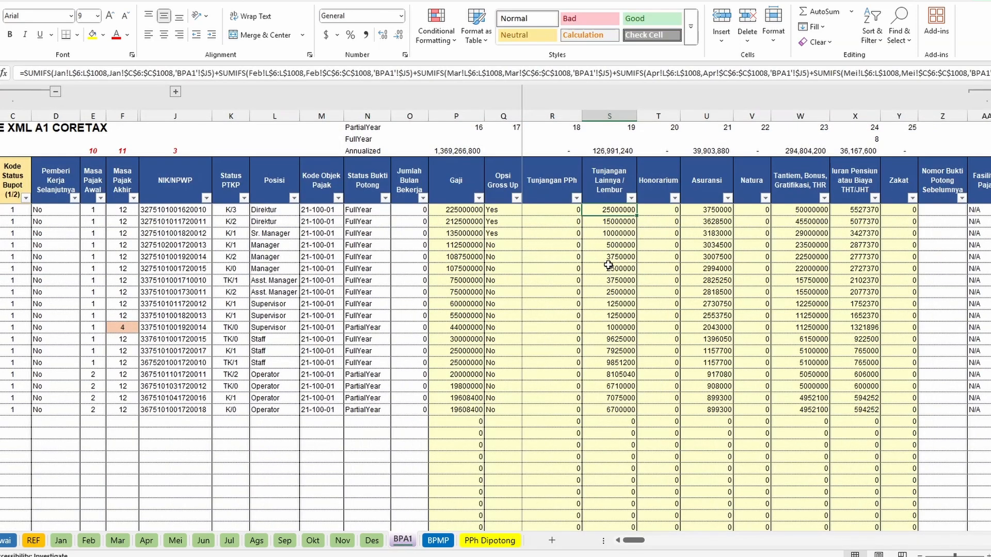
Review Pegawai 01's formulas from Honorarium through Zakat and Nomor Bukti Potong Sebelumnya in BPA1.
key("Right")
key("Right")
key("Right")
key("Right")
key("Right")
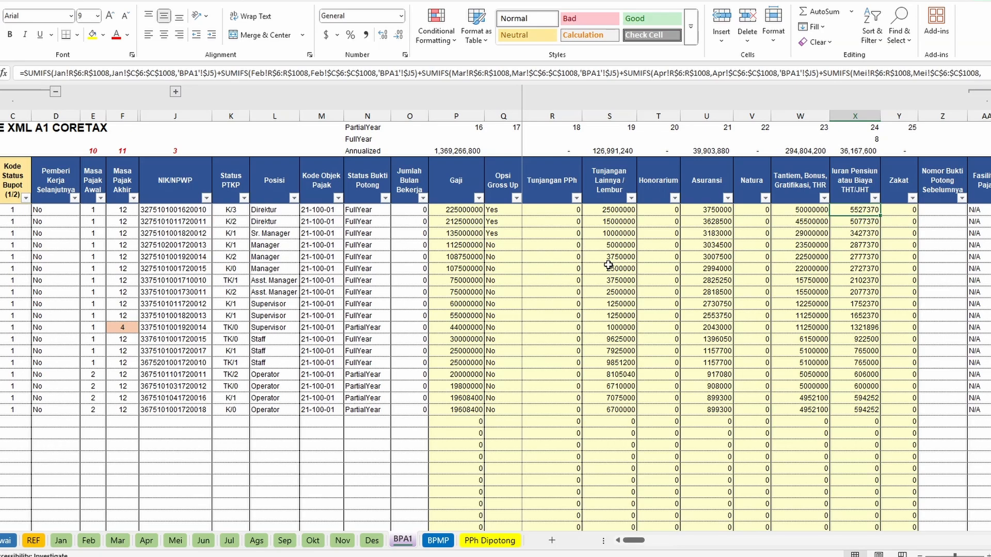
key("Right")
key("Right")
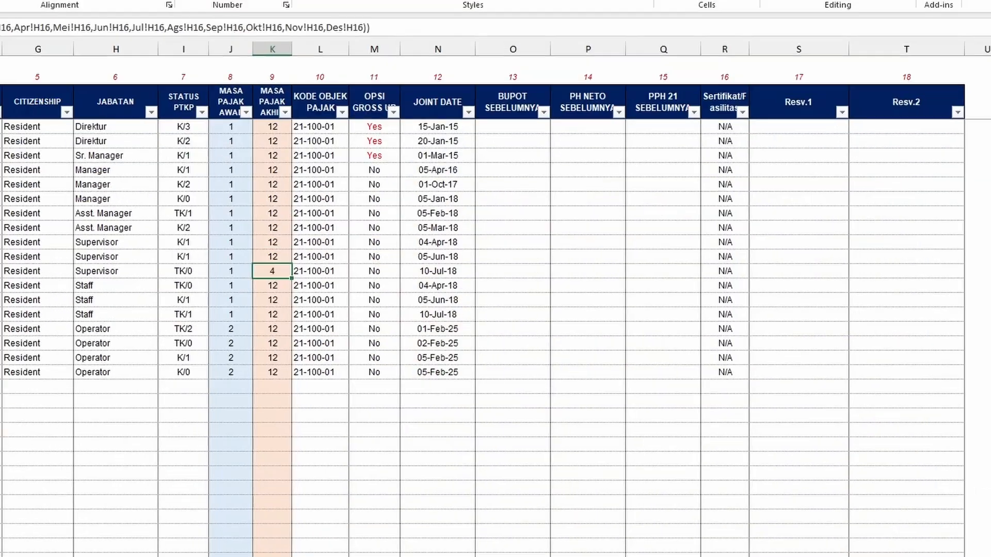
Check the BUPOT SEBELUMNYA column in DataPegawai against BPA1's Nomor Bukti Potong Sebelumnya column.
left_click(507, 98)
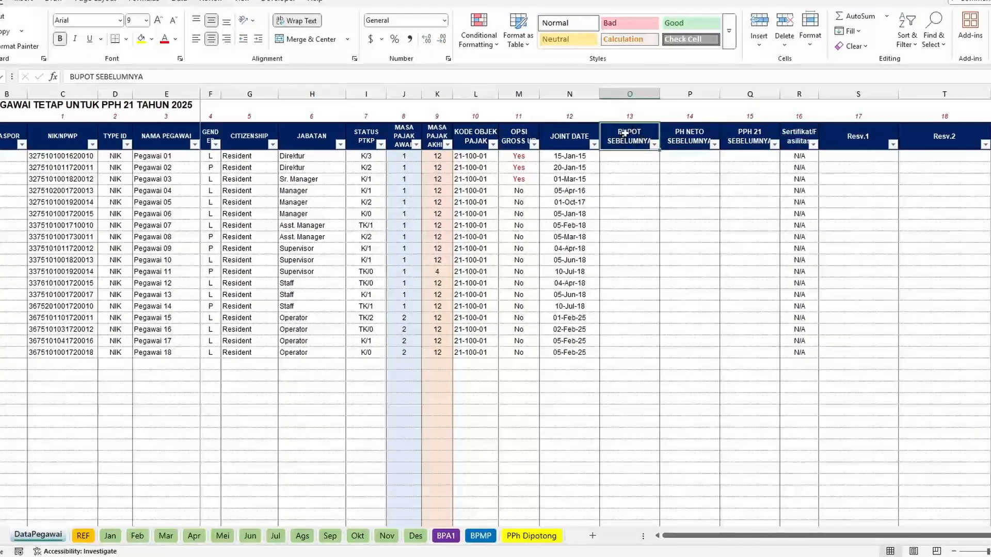
left_click(446, 536)
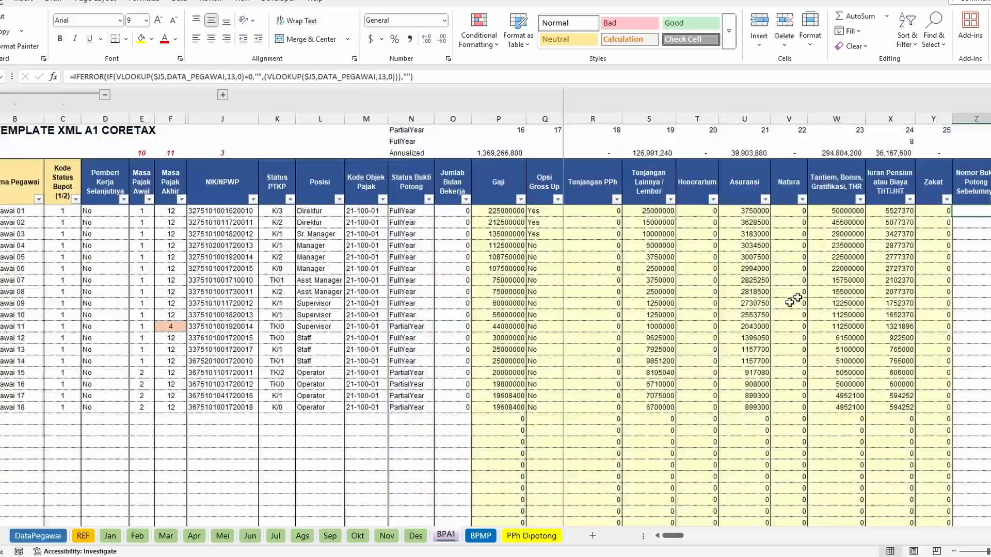
scroll(929, 341, "right", 2)
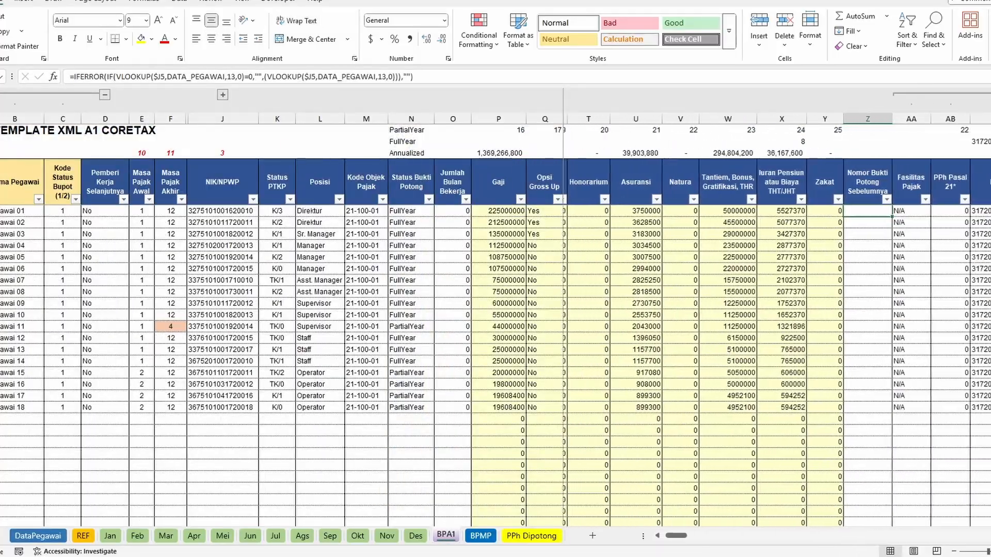
scroll(744, 268, "right", 3)
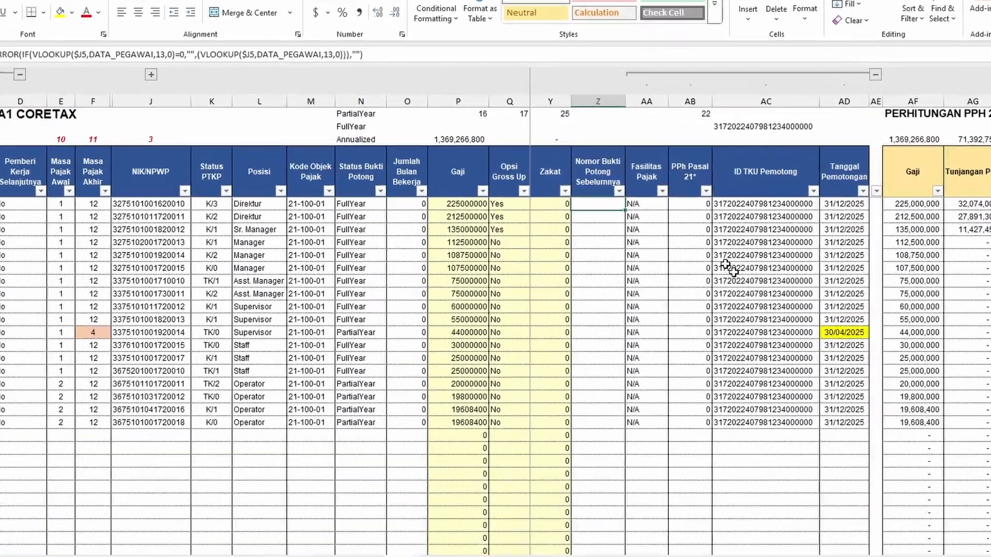
Inspect Pegawai 01's Fasilitas Pajak lookup formula and PPh Pasal 21 cell without changing them.
left_click(650, 205)
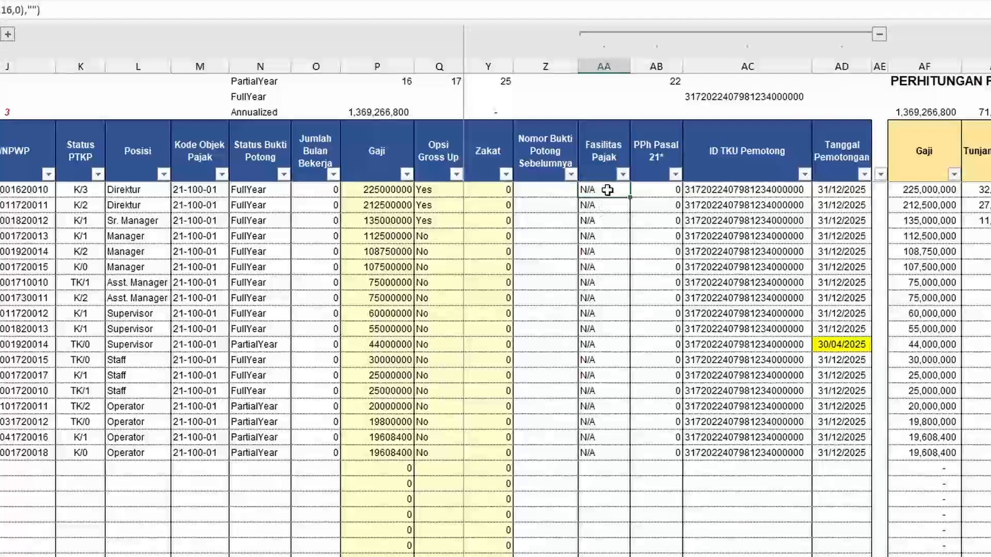
double_click(583, 187)
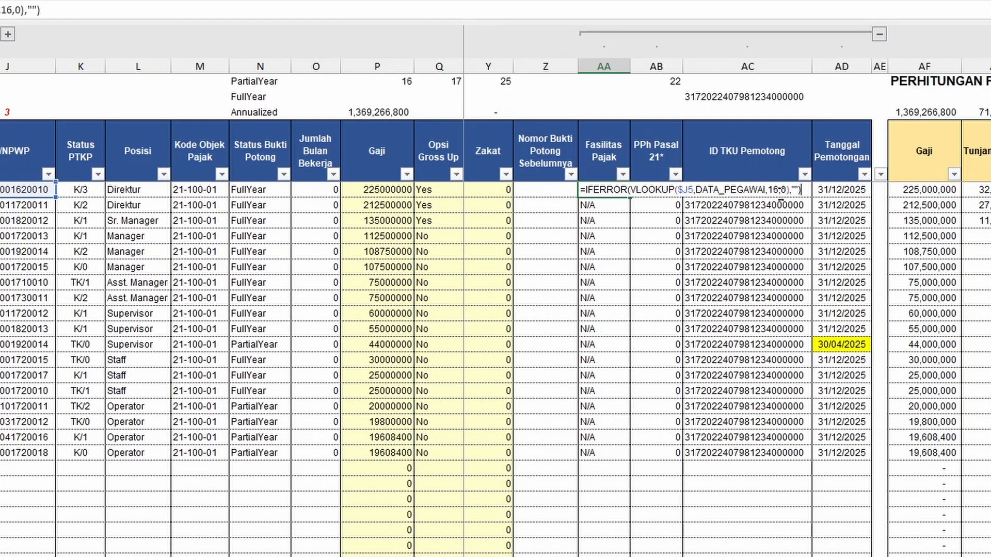
key("Escape")
left_click(670, 190)
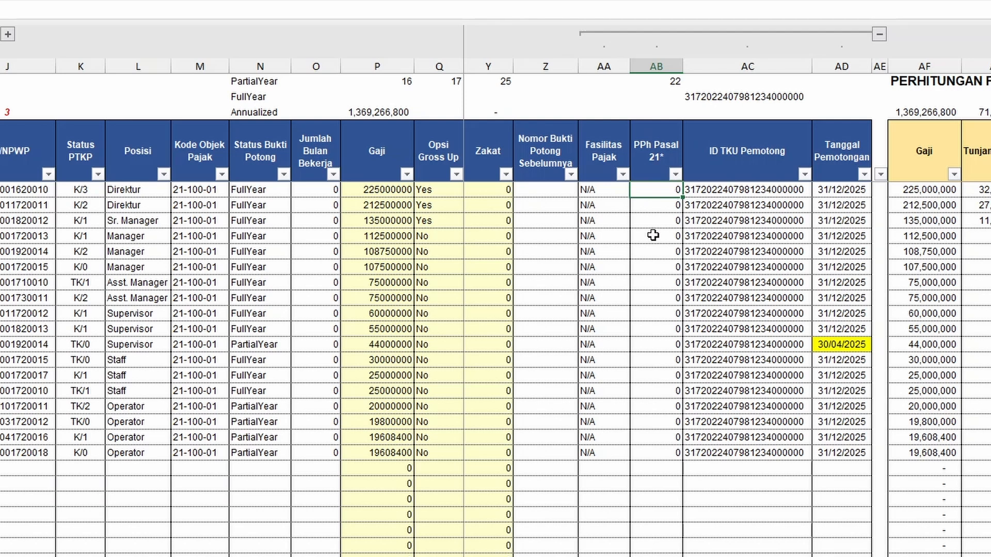
Examine the ID TKU Pemotong formula for Pegawai 01 and for the first empty row below Pegawai 18.
left_click(720, 164)
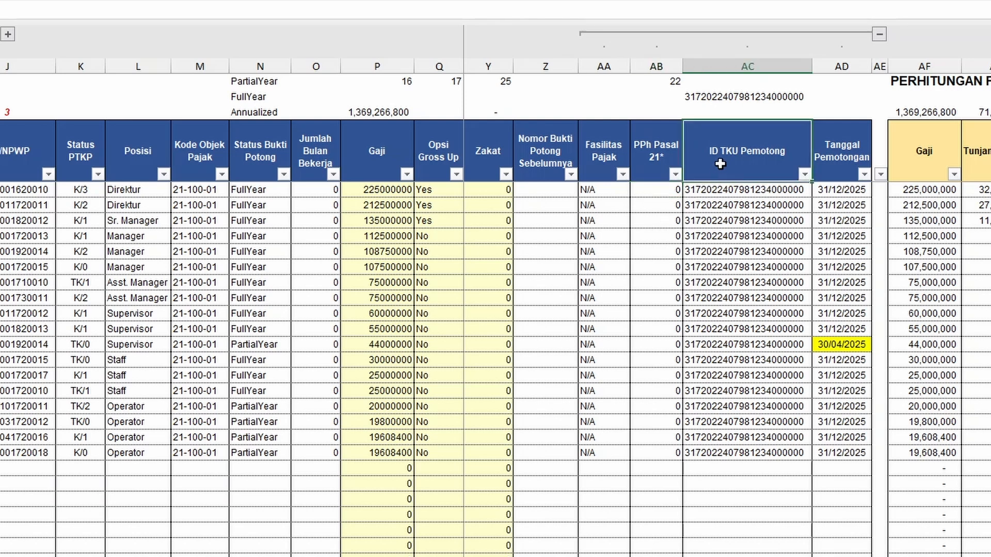
left_click(712, 194)
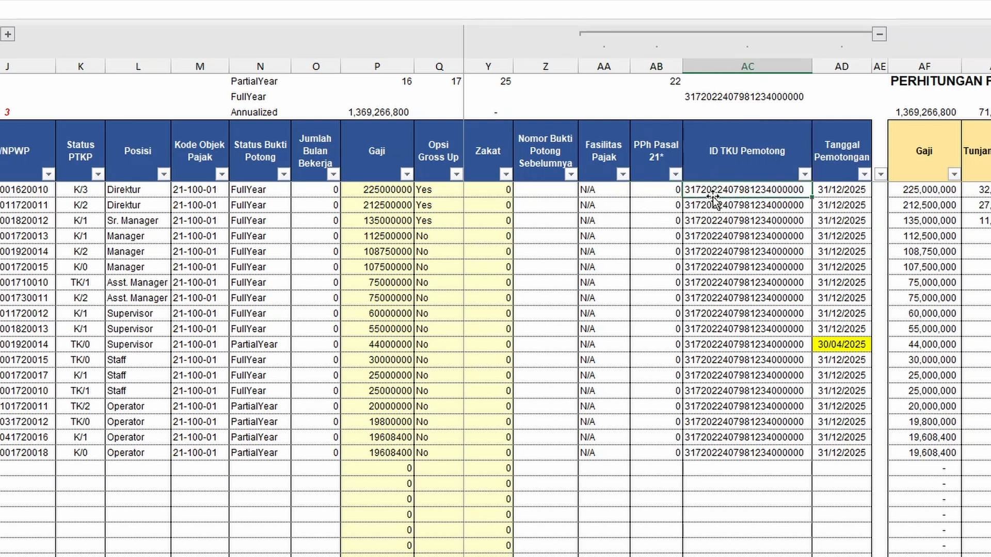
key("F2")
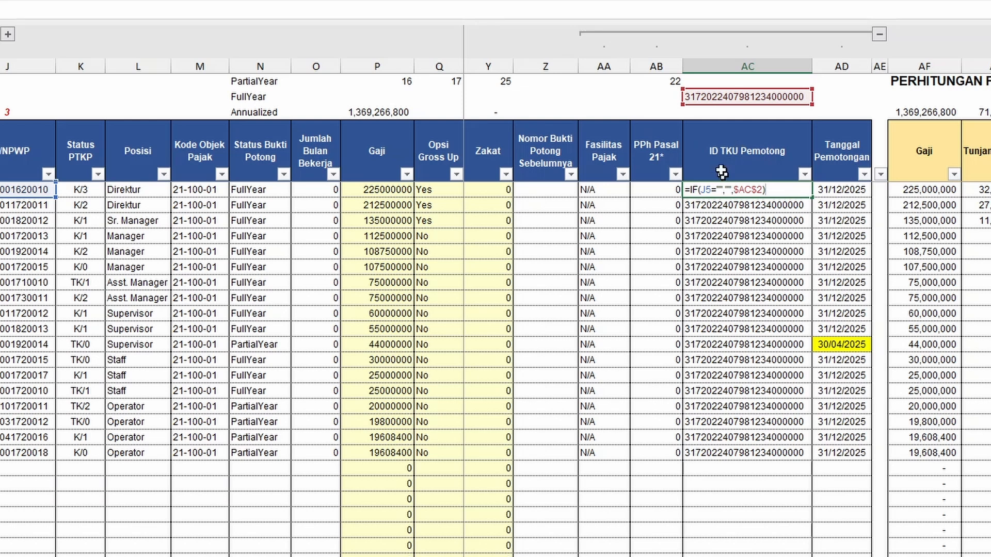
key("ctrl+Return")
left_click(753, 466)
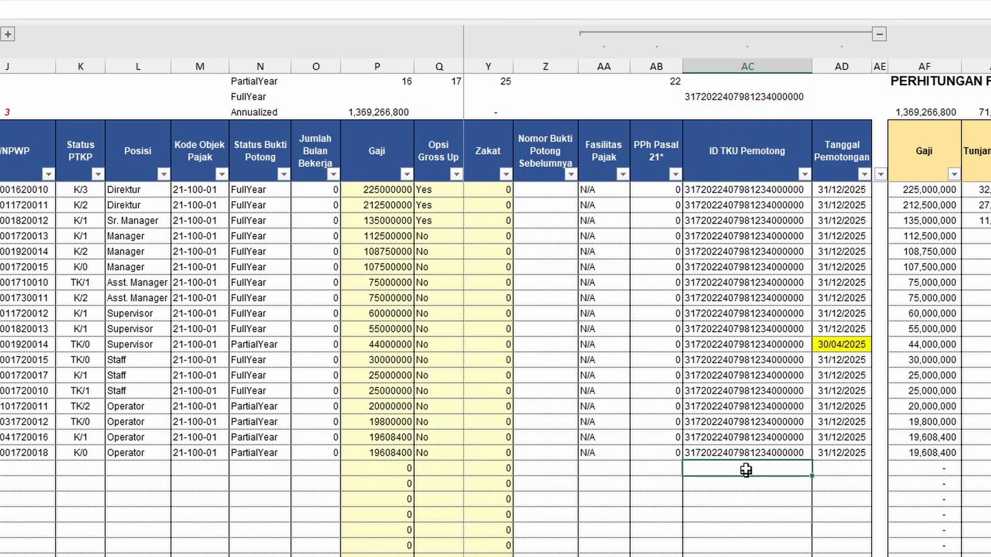
key("F2")
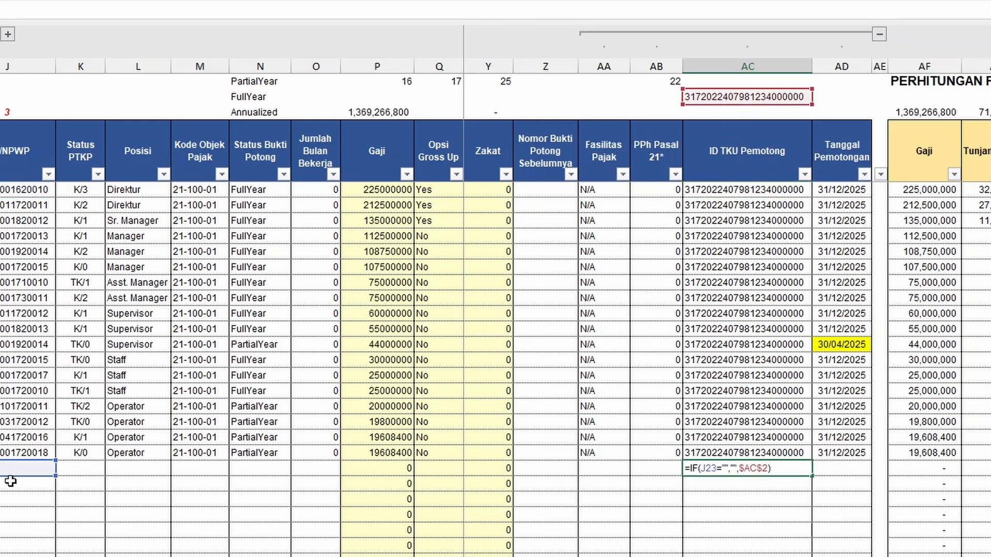
key("ctrl+Return")
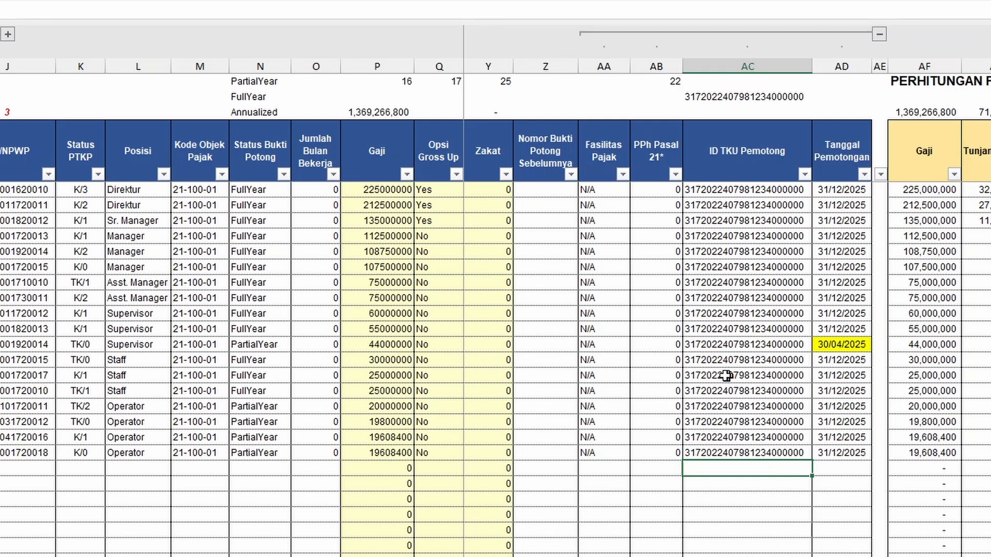
Examine Pegawai 01's Tanggal Pemotongan formula without changing it.
left_click(837, 165)
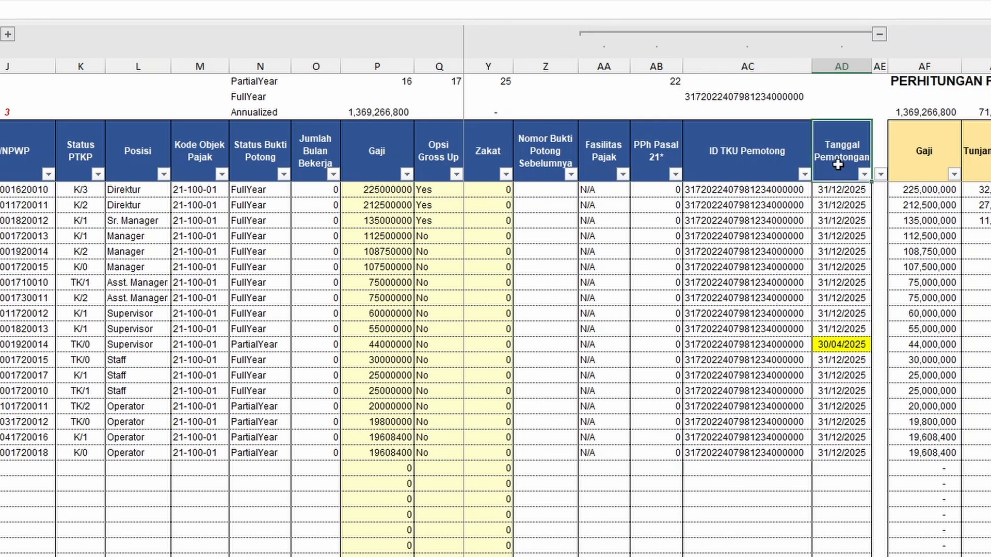
left_click(829, 195)
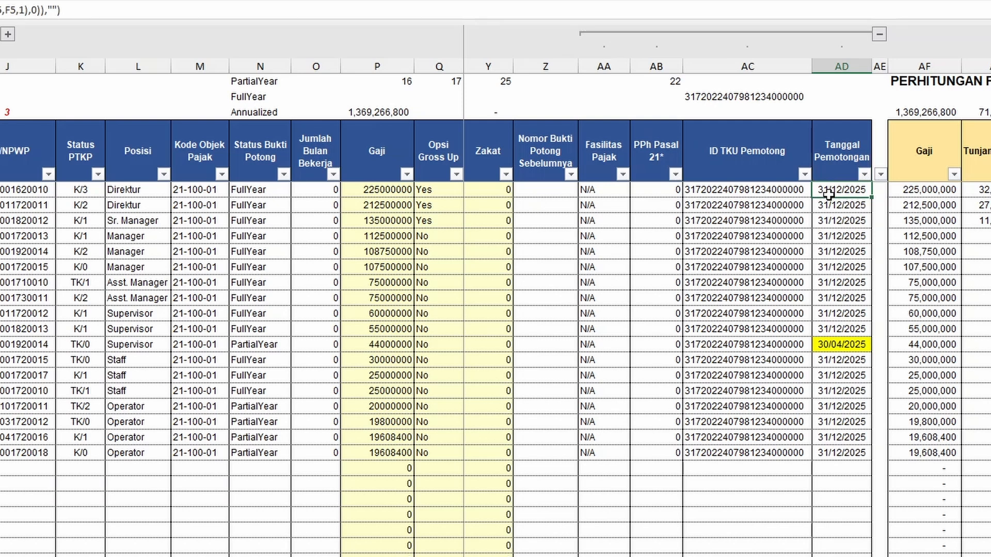
double_click(829, 194)
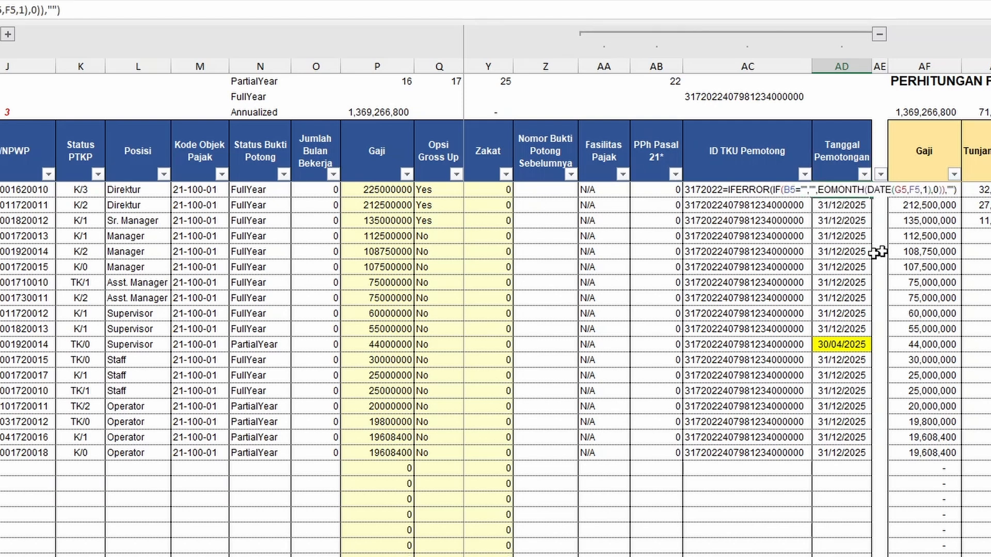
key("Escape")
Compare Pegawai 11's highlighted Tanggal Pemotongan with its Masa Pajak Akhir and with Pegawai 01's date.
left_click(834, 347)
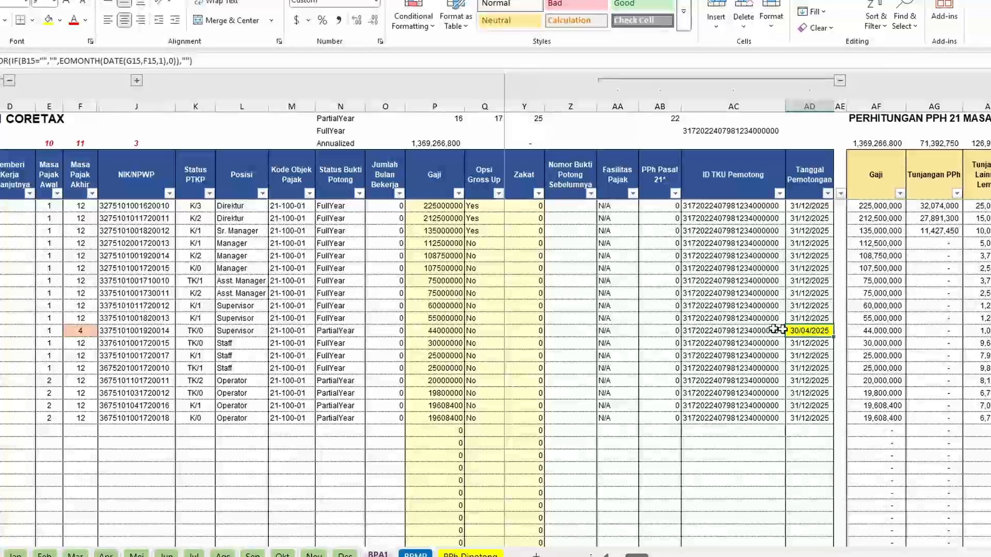
left_click(798, 308)
left_click(805, 329)
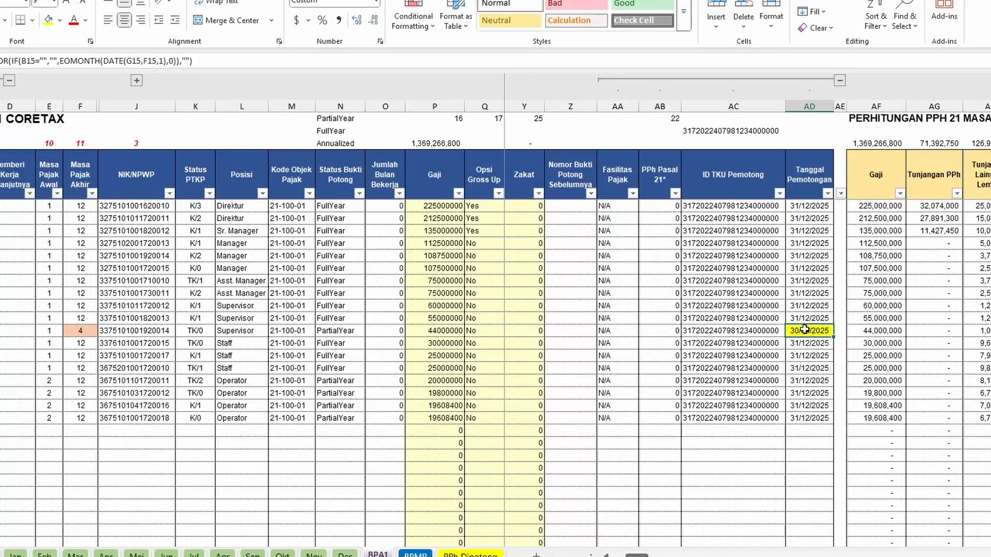
left_click(91, 336)
left_click(802, 330)
left_click(803, 207)
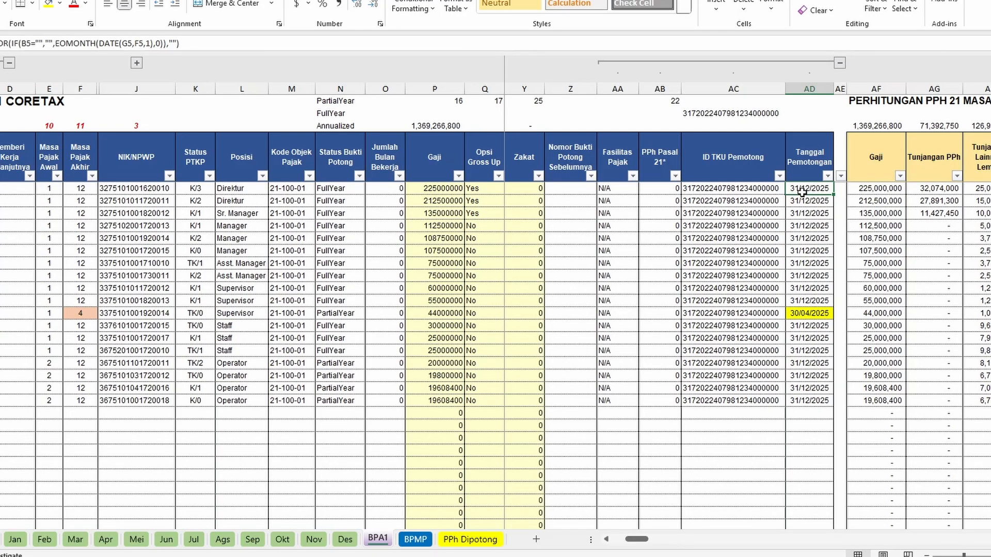
Collapse the Fasilitas Pajak to Tanggal Pemotongan column group and set Pegawai 01's Gaji in the PPh 21 calculation to =P5.
left_click(840, 62)
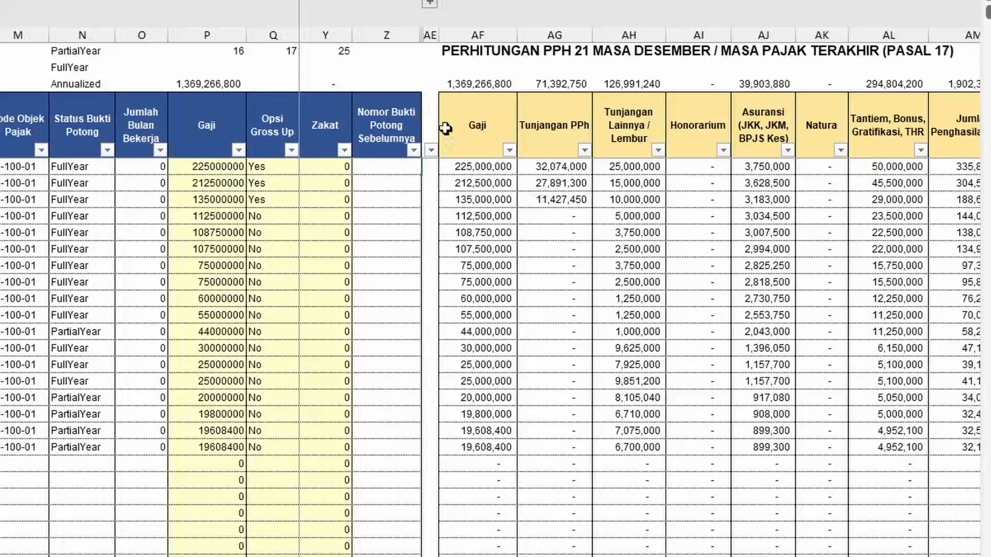
left_click(474, 165)
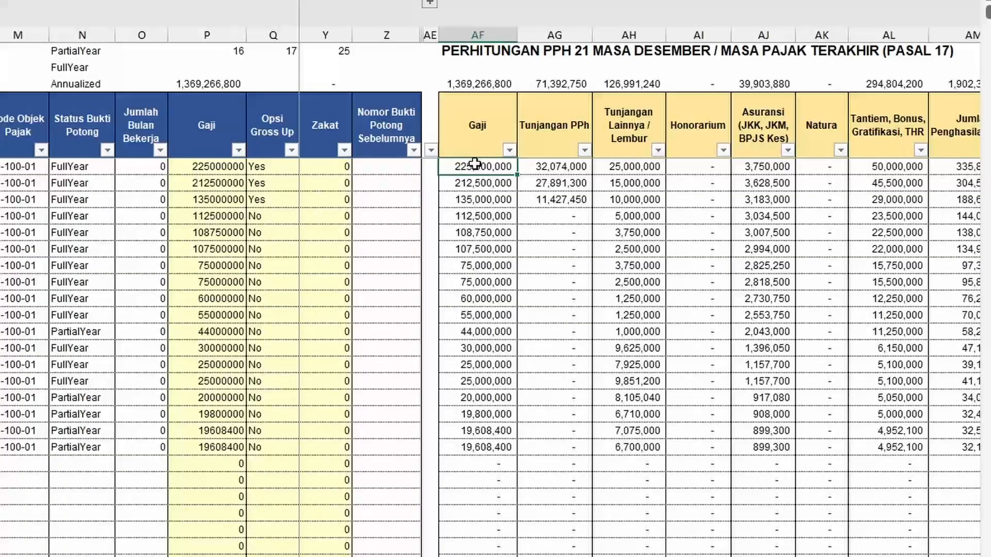
type("=")
left_click(222, 166)
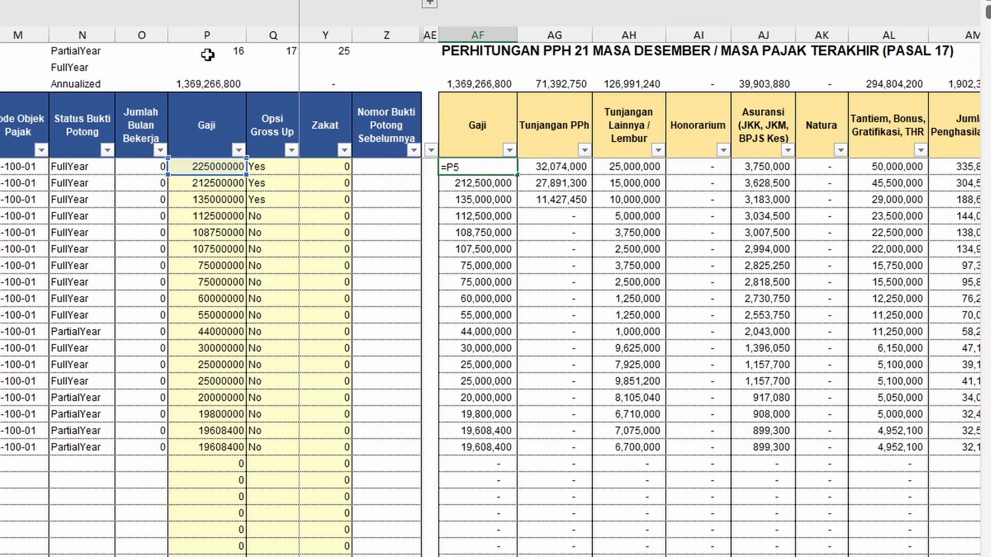
key("ctrl+Return")
Review Pegawai 01's Tunjangan PPh formula in the PPh 21 calculation and trace its reference to the PPh 21 Terutang Setahun / Disetahunkan column.
left_click(561, 166)
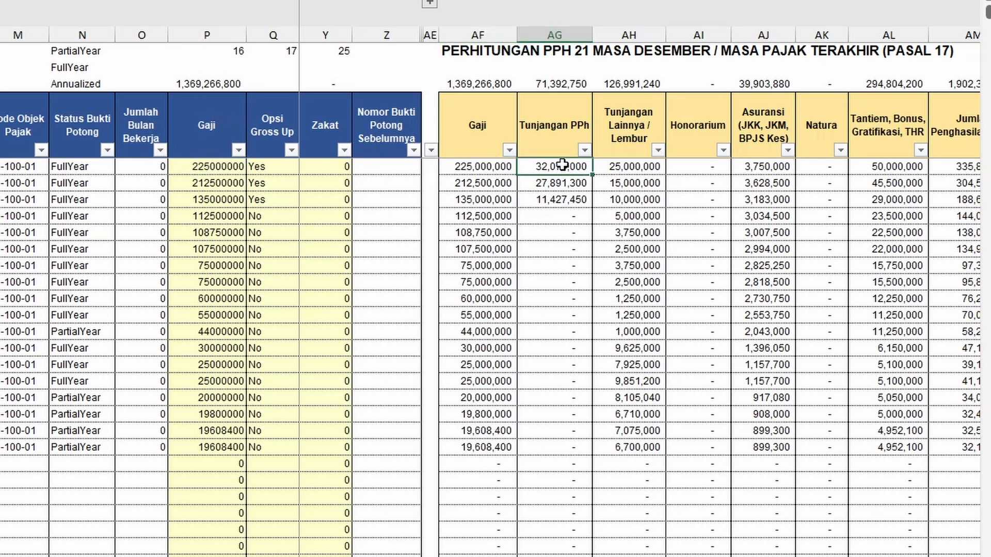
key("F2")
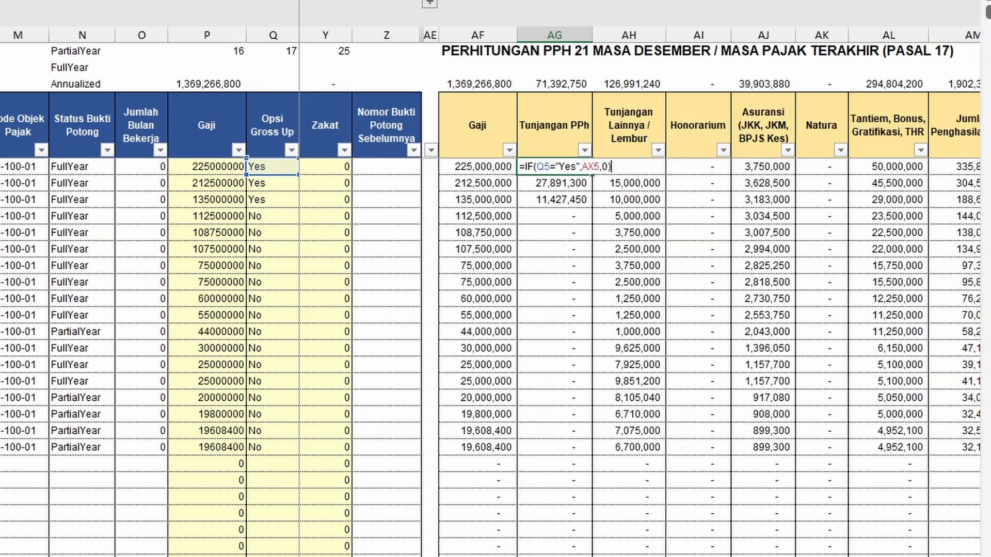
scroll(640, 320, "right", 7)
scroll(640, 320, "left", 2)
left_click(499, 555)
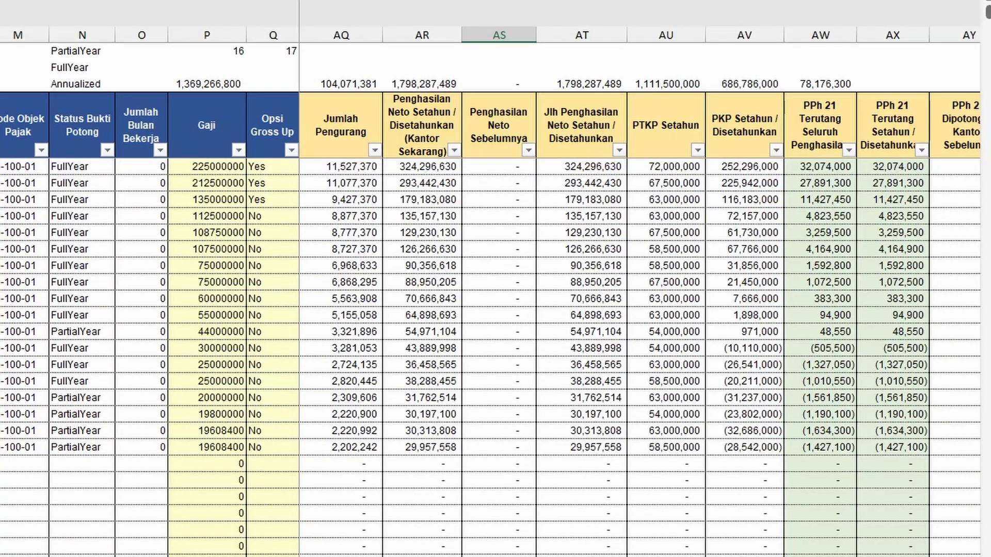
Review Pegawai 01's Tunjangan PPh formula against the PPh 21 Terutang Setahun column and the source Tunjangan PPh column.
scroll(640, 320, "right", 5)
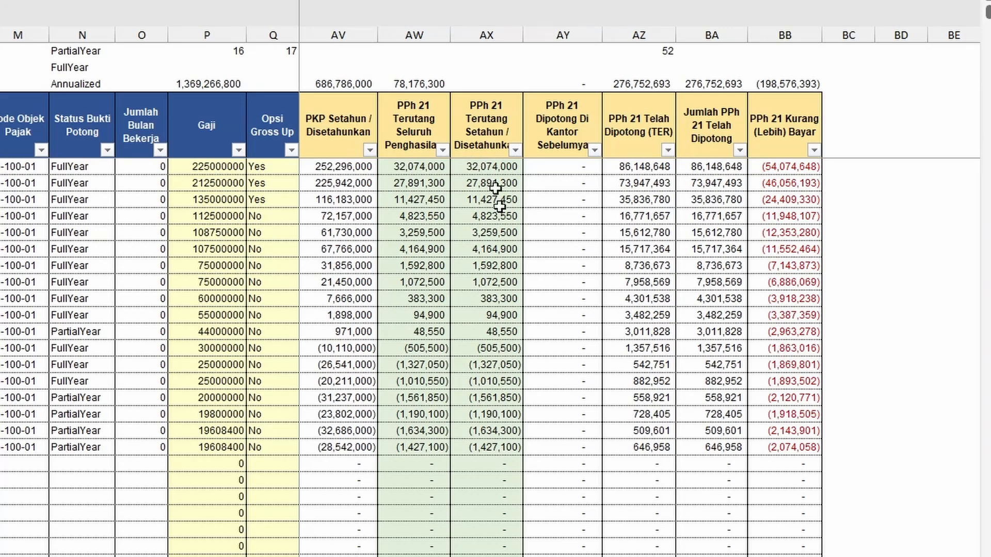
scroll(640, 320, "left", 15)
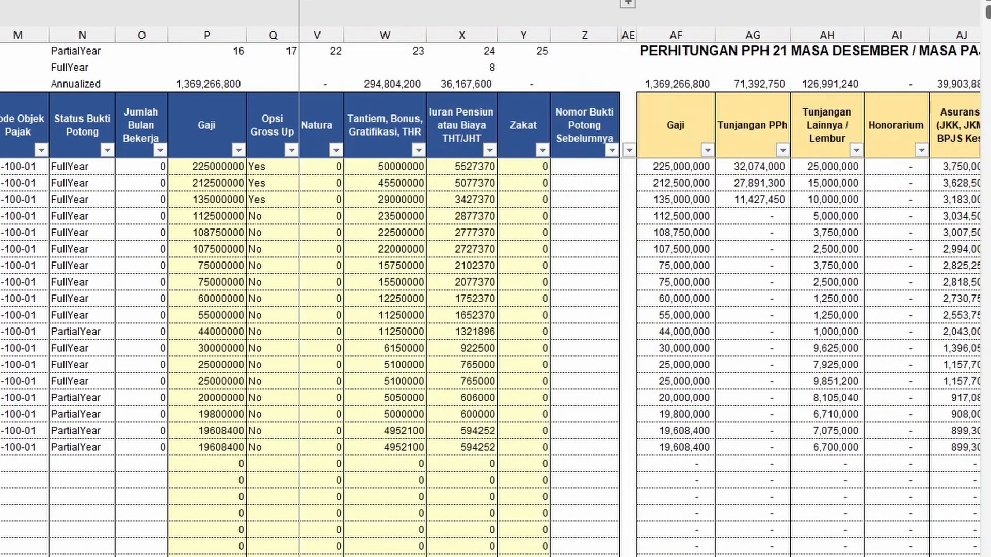
scroll(451, 206, "right", 10)
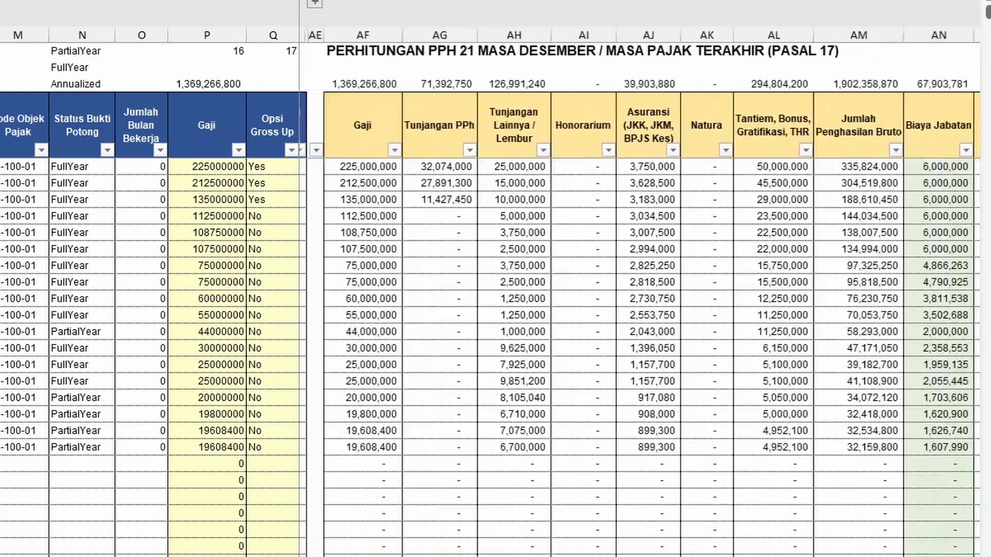
left_click(454, 167)
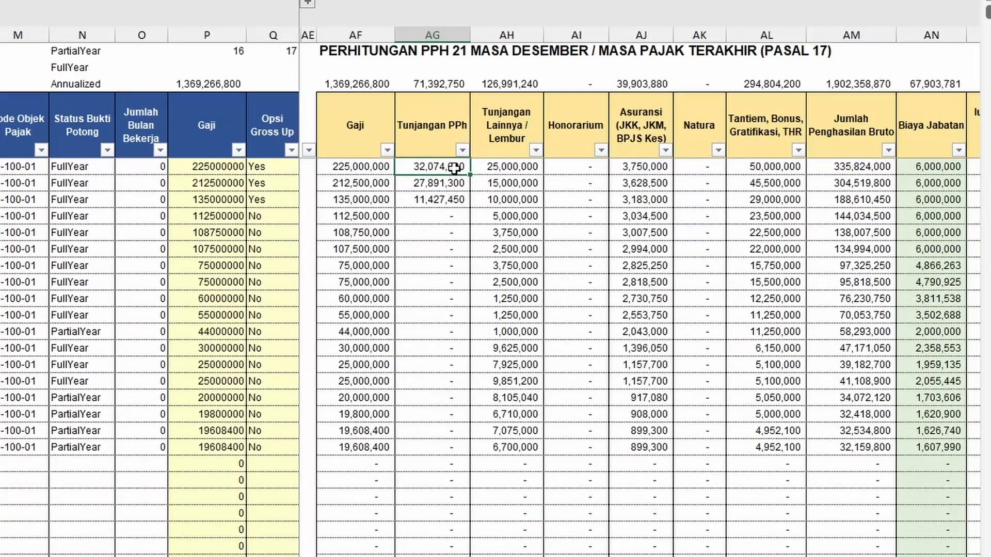
double_click(454, 167)
key("Escape")
left_click(453, 199)
left_click(429, 166)
scroll(640, 309, "left", 5)
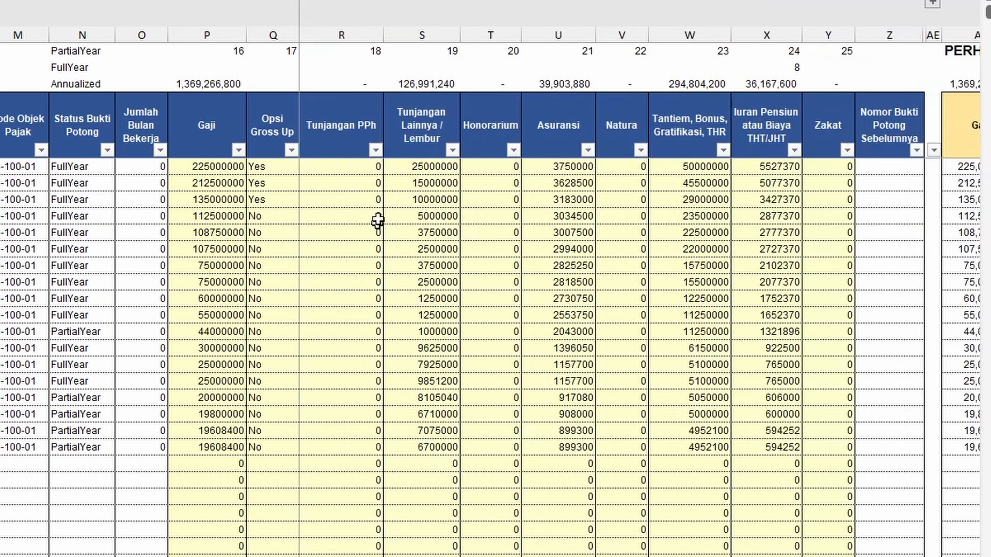
left_click(364, 166)
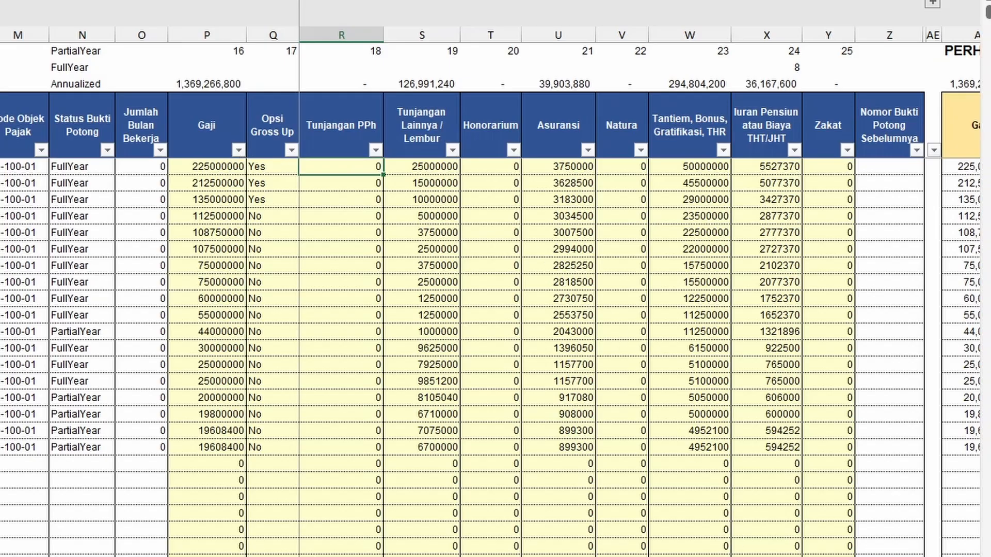
Review Pegawai 01's Tunjangan Lainnya / Lembur, Asuransi, Natura and Tantiem, Bonus, Gratifikasi, THR cells in the PPh 21 calculation.
scroll(640, 310, "right", 8)
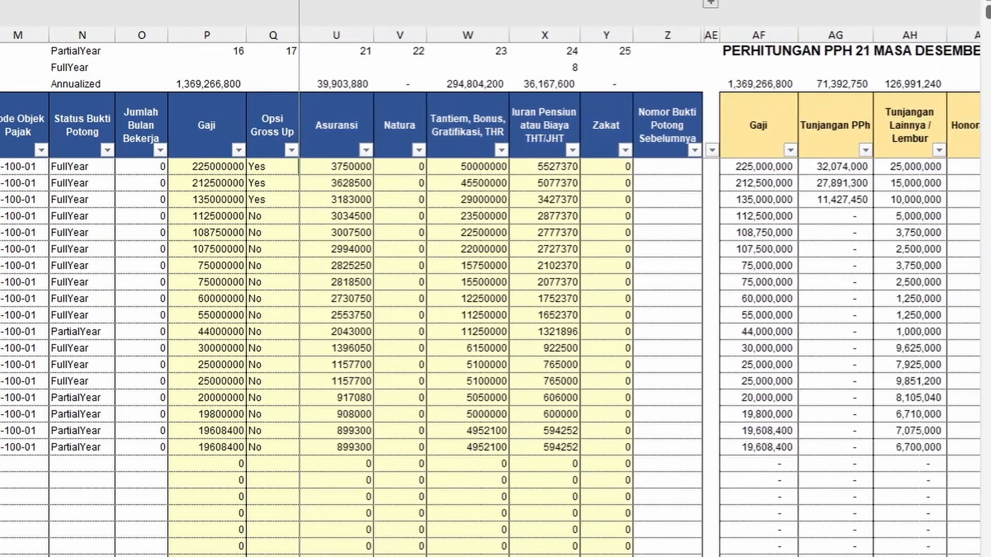
scroll(640, 310, "right", 3)
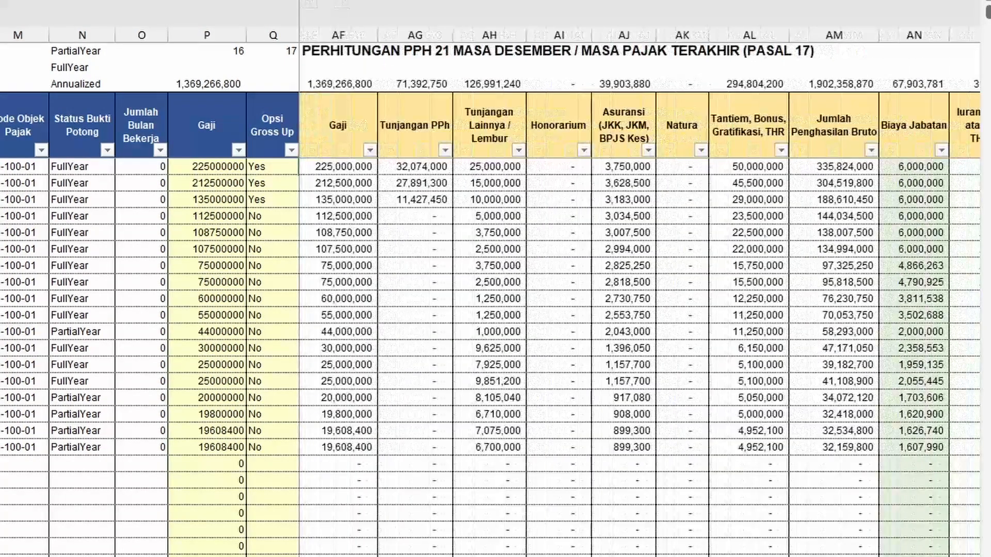
left_click(488, 167)
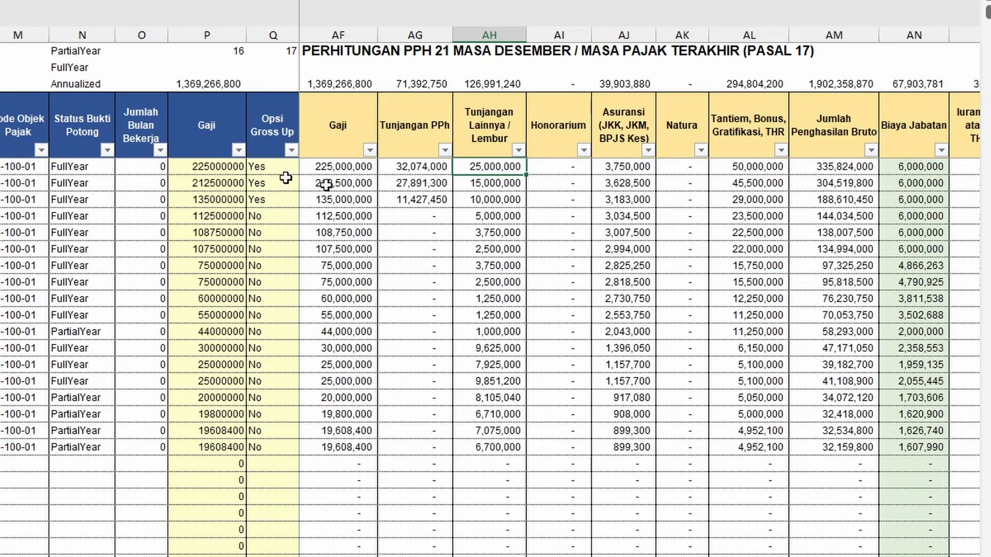
left_click(608, 164)
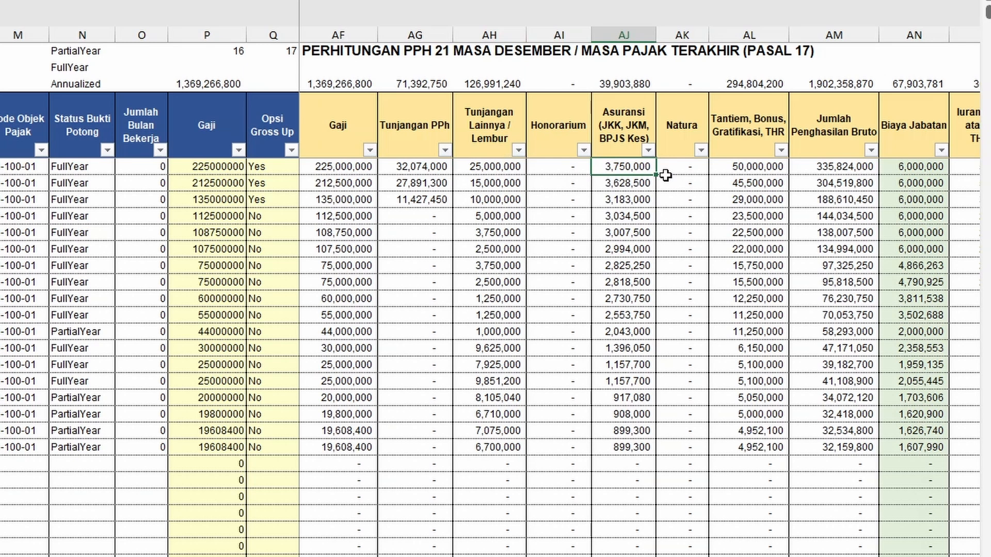
key("Right")
key("Right")
key("Right")
key("Left")
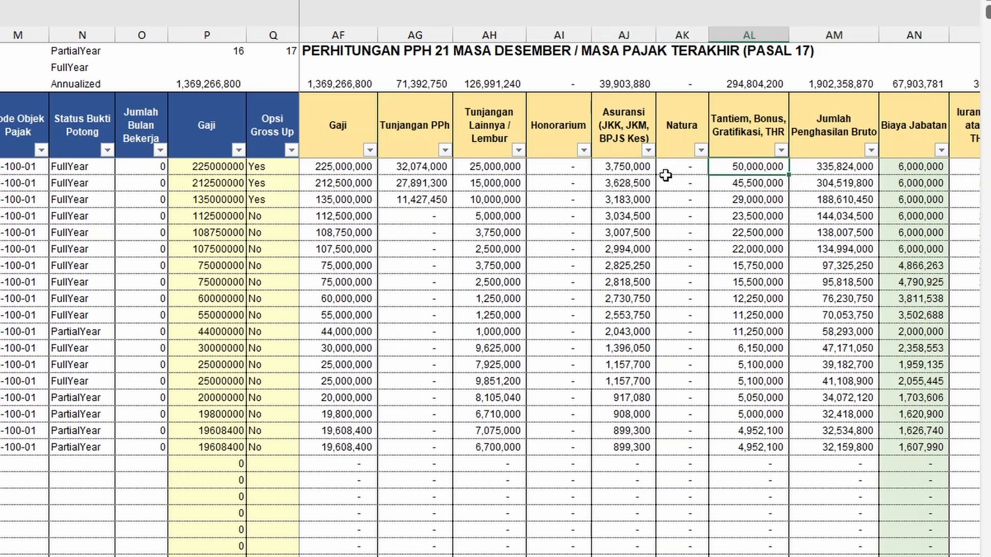
key("Up")
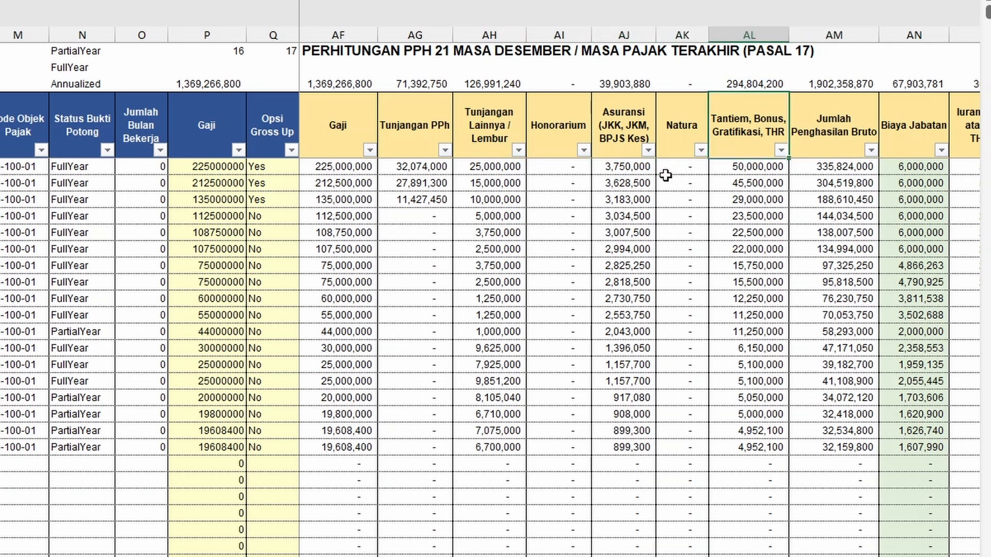
key("Down")
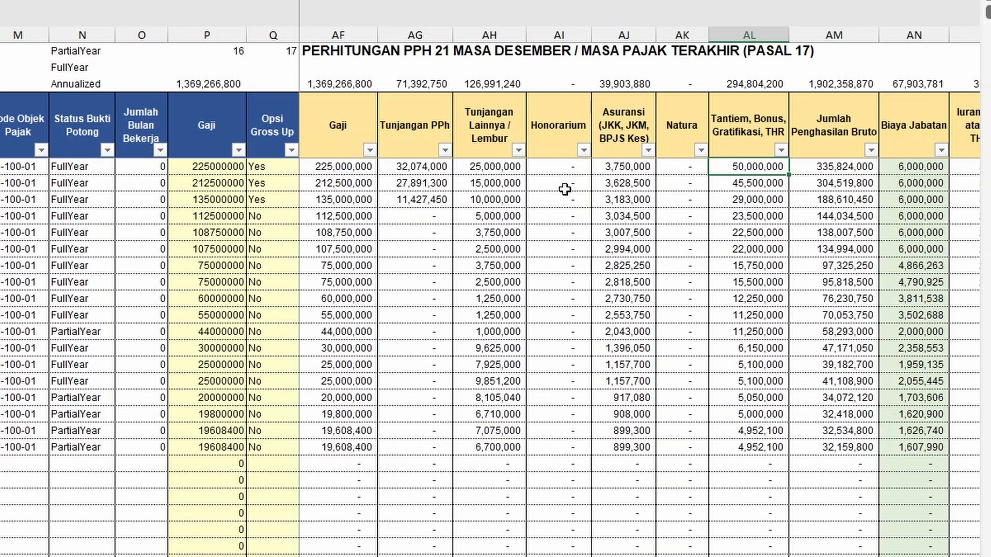
Examine Pegawai 01's Jumlah Penghasilan Bruto formula without changing it and look over that column for all listed employees.
left_click(852, 167)
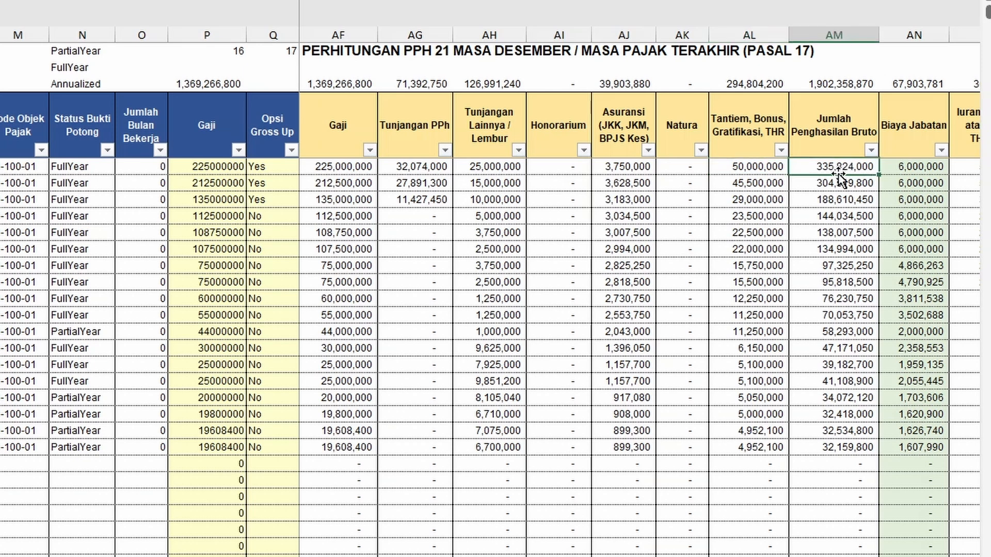
key("F2")
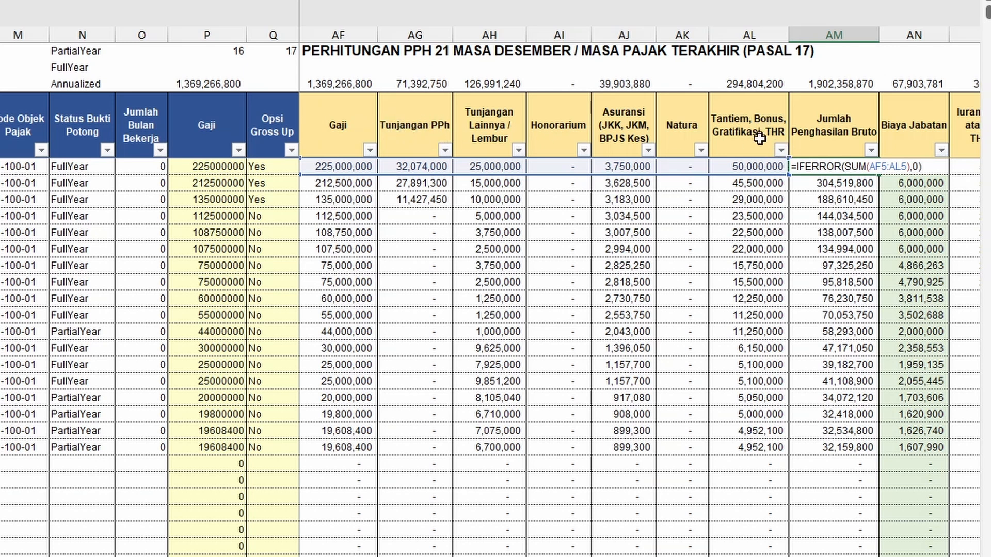
key("Escape")
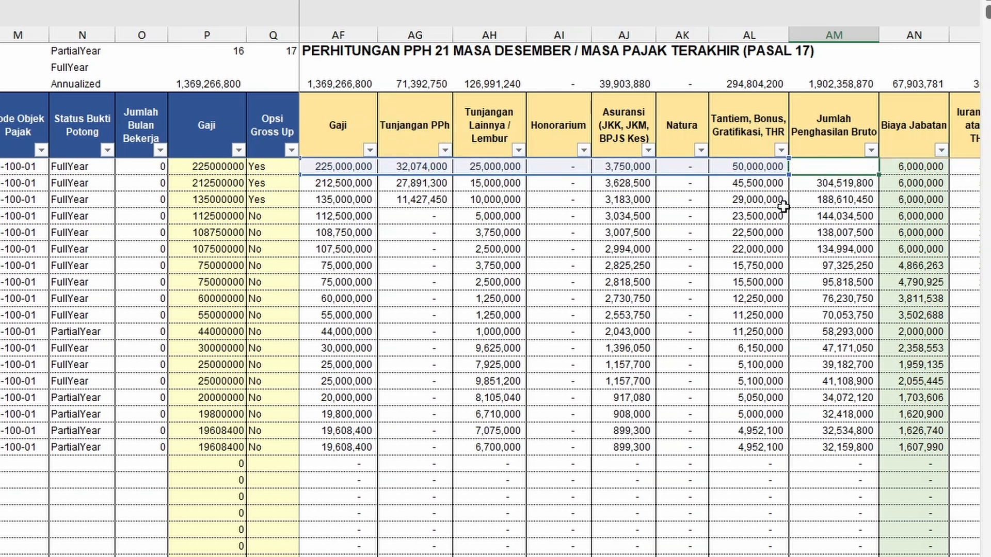
left_click(829, 121)
left_click_drag(845, 174, 845, 442)
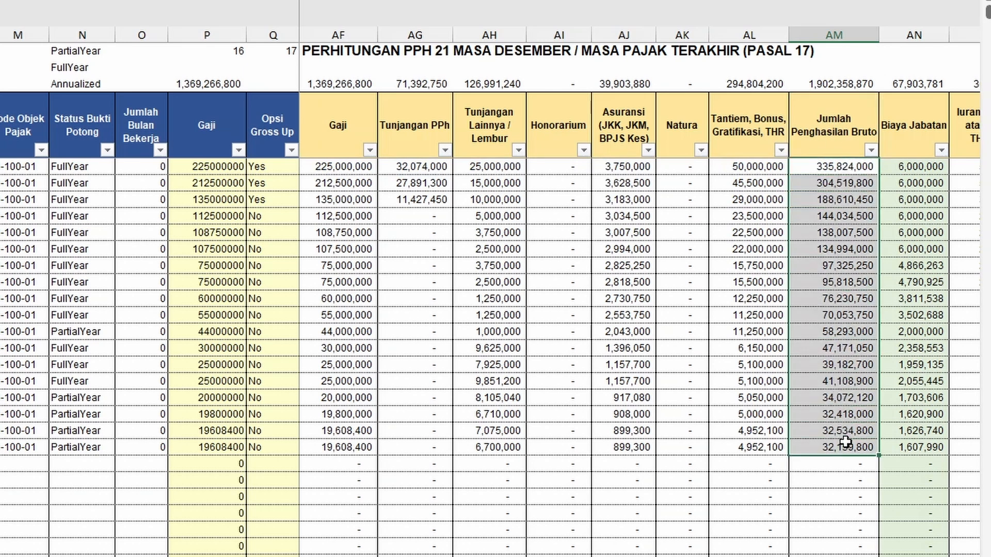
left_click(849, 172)
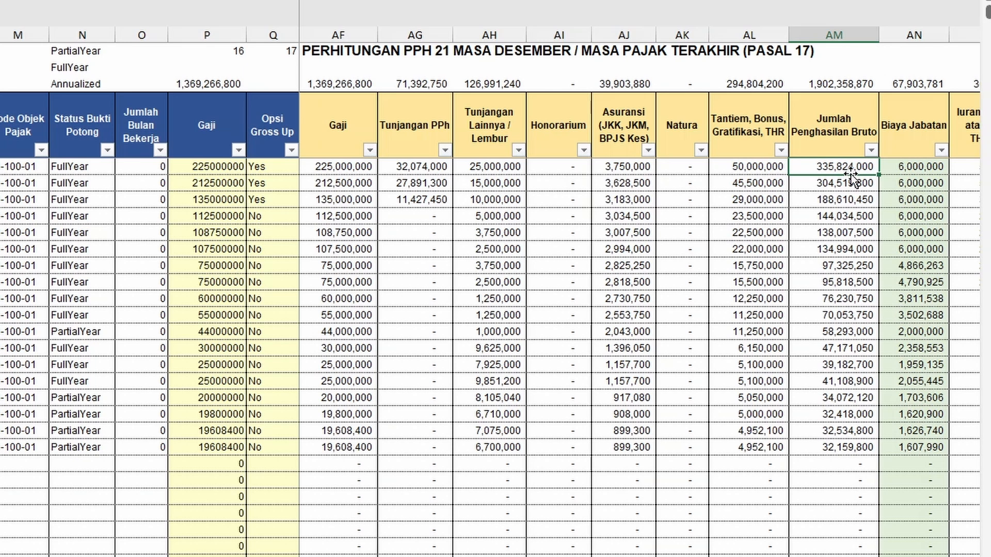
Compare Pegawai 01's Jumlah Penghasilan Bruto with the fourth employee's and with the total above the column.
left_click(830, 221)
left_click(848, 170)
left_click(816, 223)
left_click(849, 164)
left_click(843, 84)
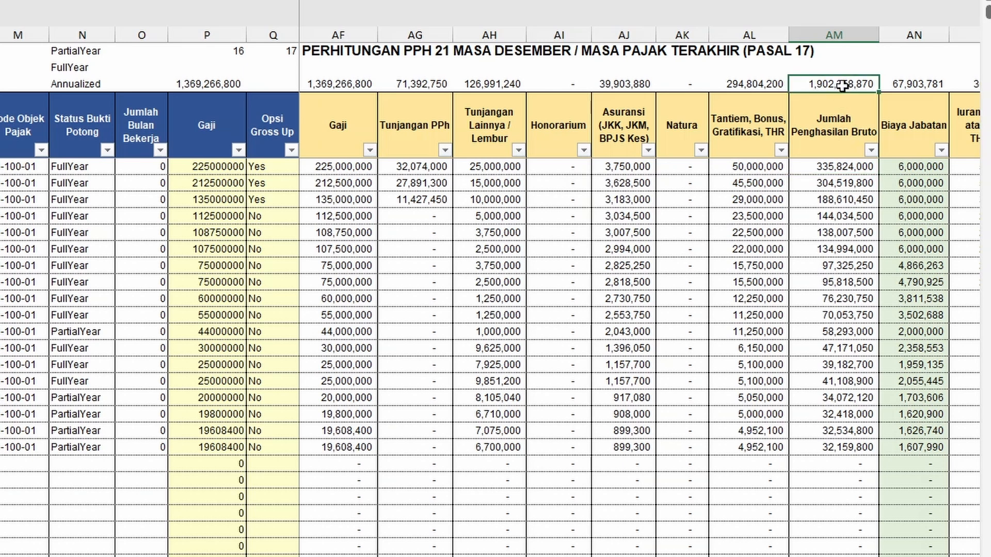
left_click(832, 171)
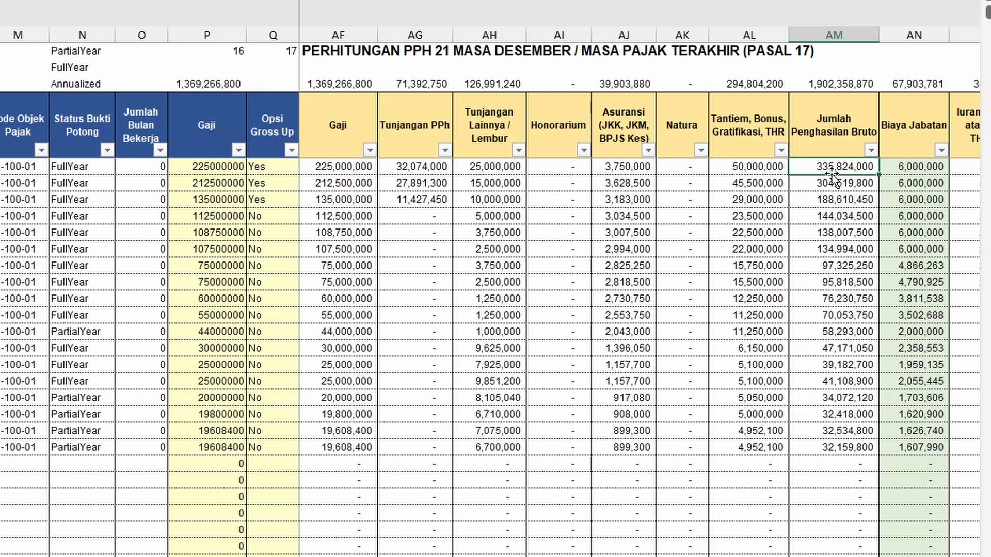
Examine Pegawai 01's Biaya Jabatan formula, including its 5% rate and 500000 monthly cap, keeping it as it is.
key("Right")
key("Right")
key("Right")
key("Right")
key("Right")
key("Right")
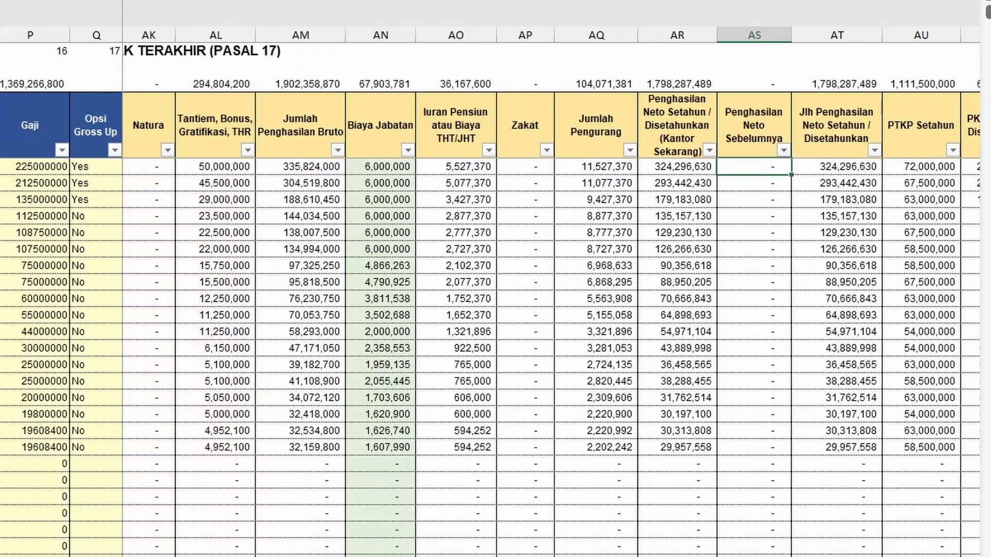
left_click(405, 169)
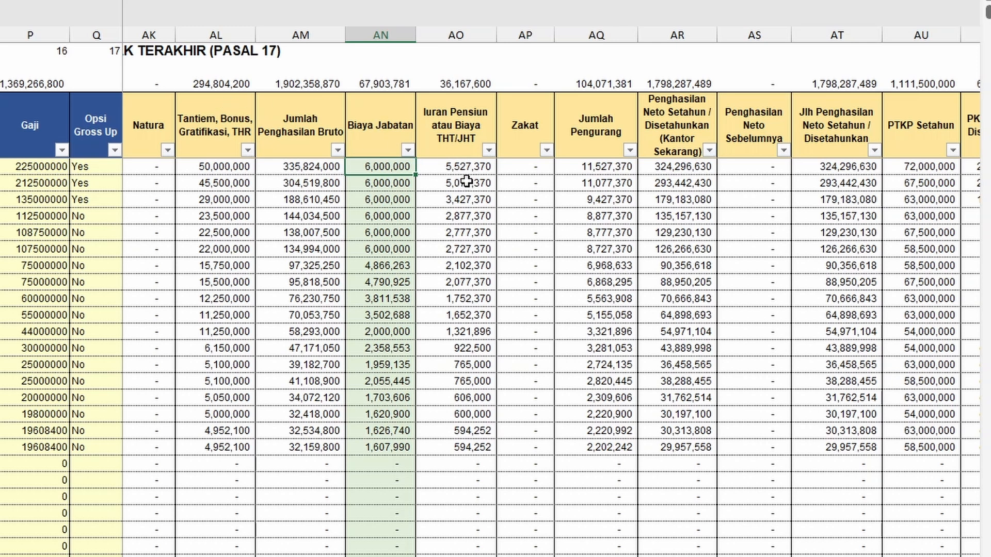
key("F2")
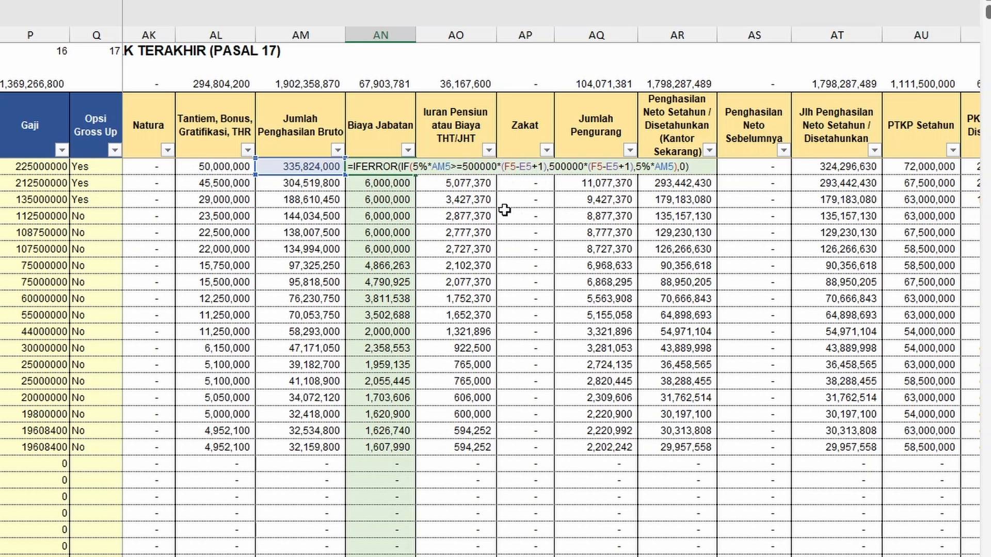
key("ctrl+Return")
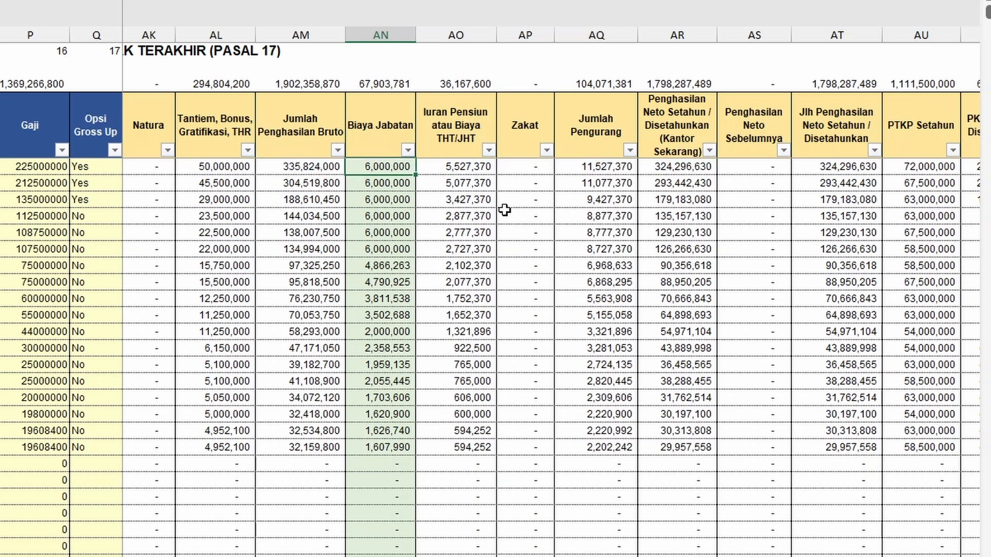
Review Pegawai 01's deduction cells for Iuran Pensiun atau Biaya THT/JHT, Zakat and Jumlah Pengurang.
left_click(468, 167)
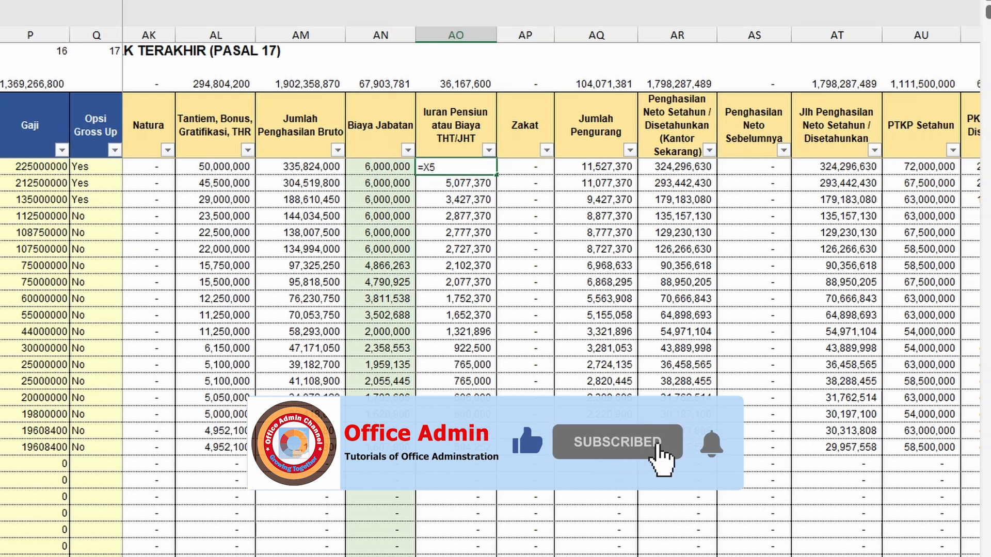
left_click(538, 170)
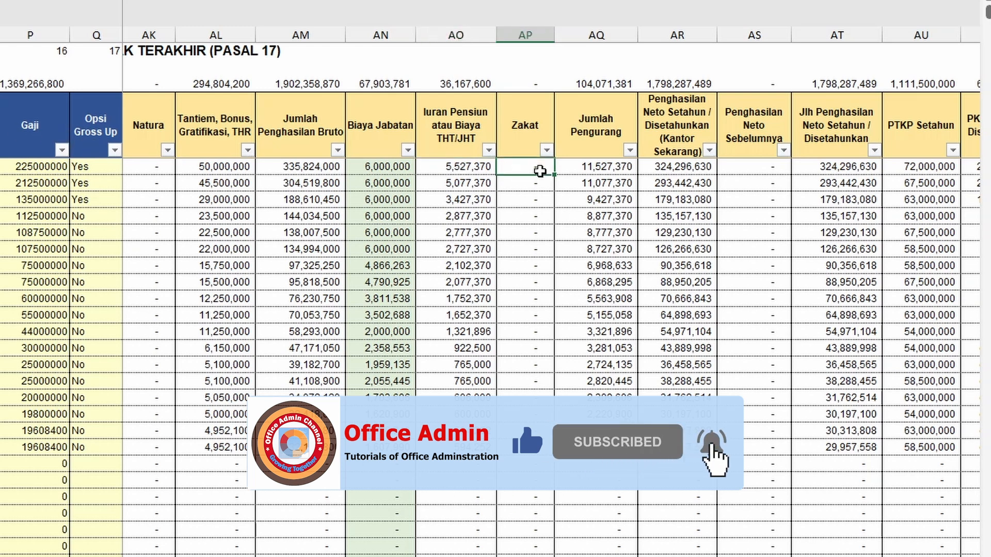
left_click(608, 170)
left_click(512, 175)
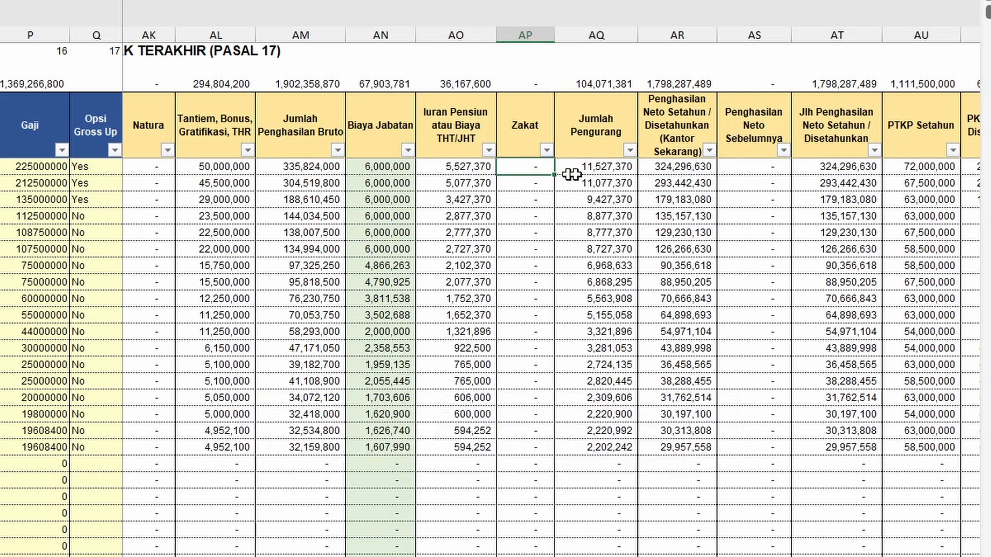
left_click(604, 172)
Examine Pegawai 01's Penghasilan Neto Setahun / Disetahunkan (Kantor Sekarang) formula, including its Annualized condition, keeping it as it is.
left_click(688, 165)
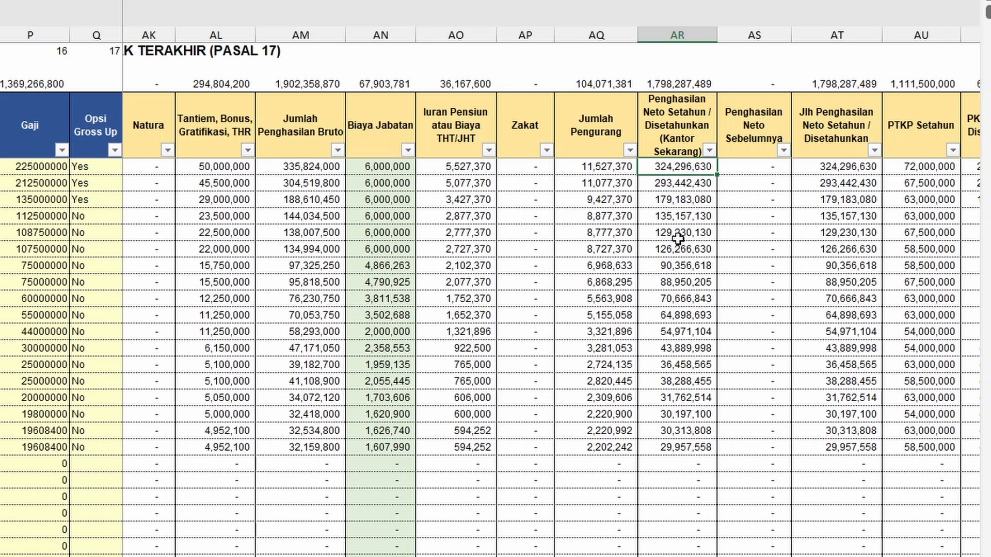
key("F2")
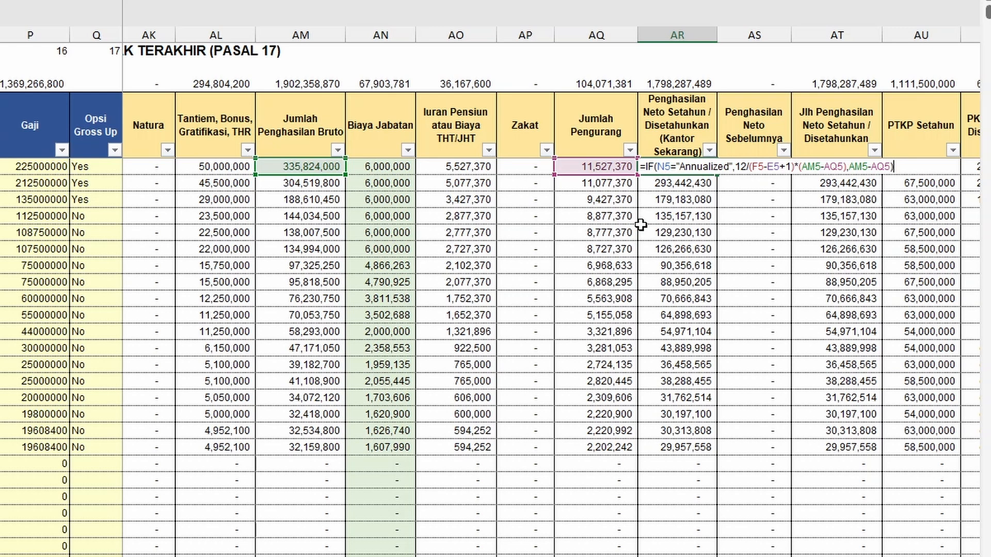
key("ctrl+Return")
Review Pegawai 01's Penghasilan Neto Sebelumnya lookup formula and trace it to the PH NETO SEBELUMNYA column in the employee data.
key("Right")
key("Right")
key("Right")
key("Right")
key("Right")
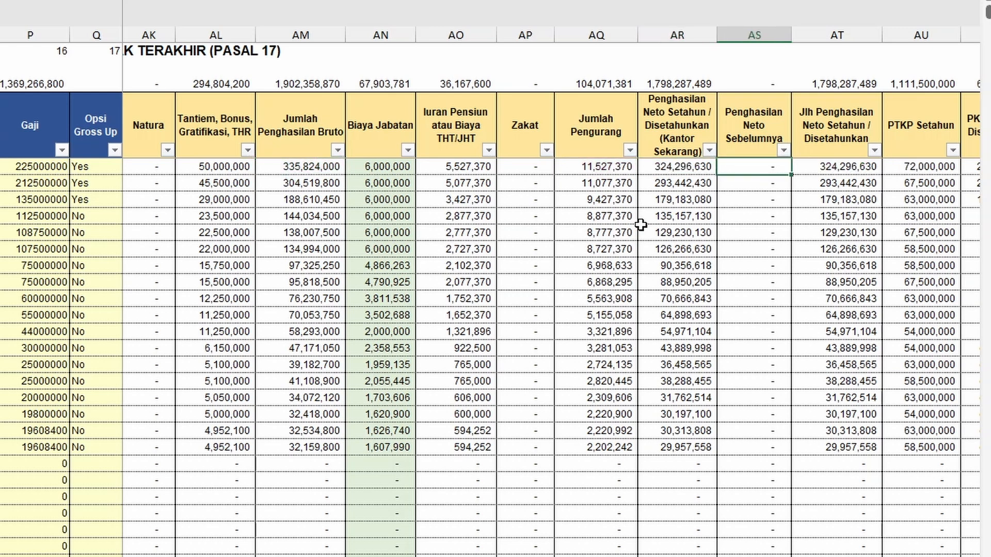
key("Right")
key("Right")
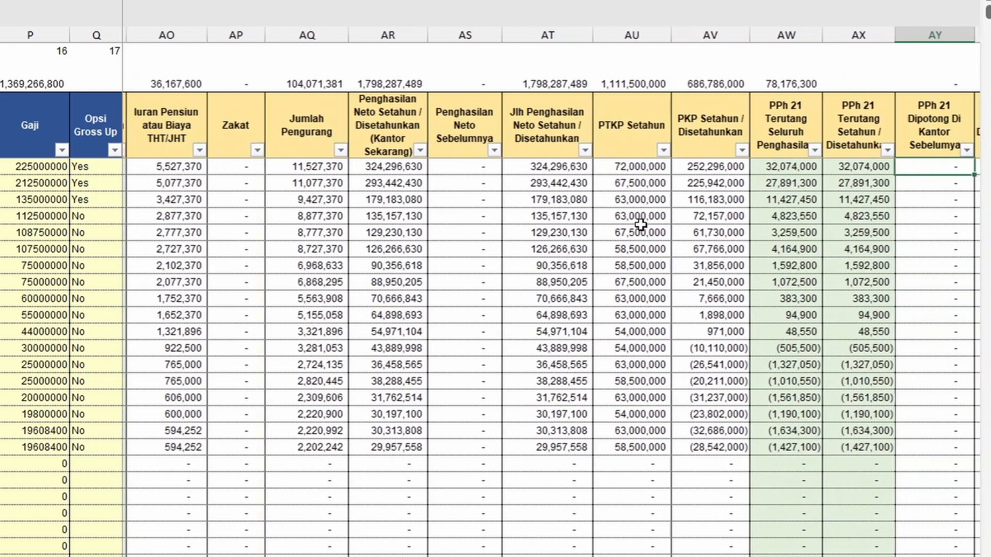
left_click(490, 171)
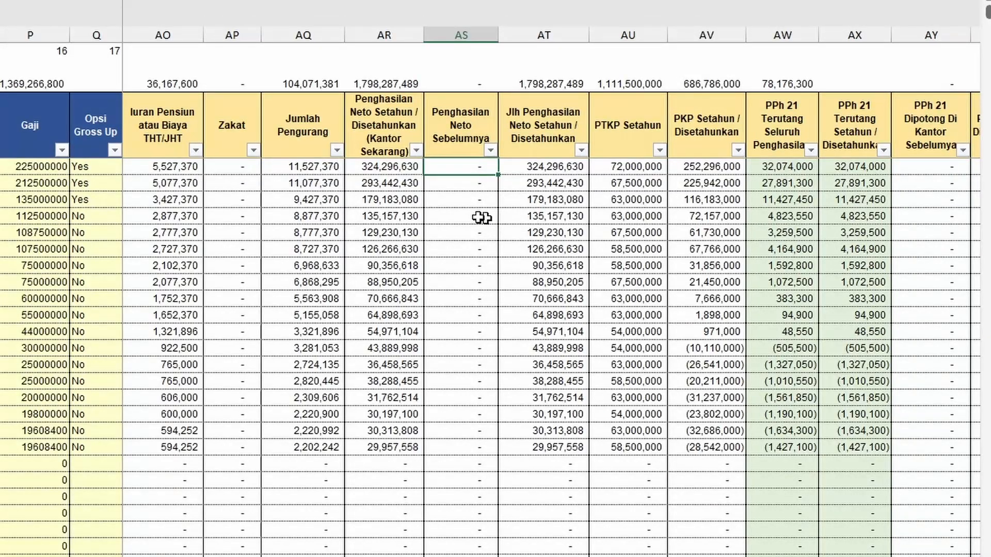
key("F2")
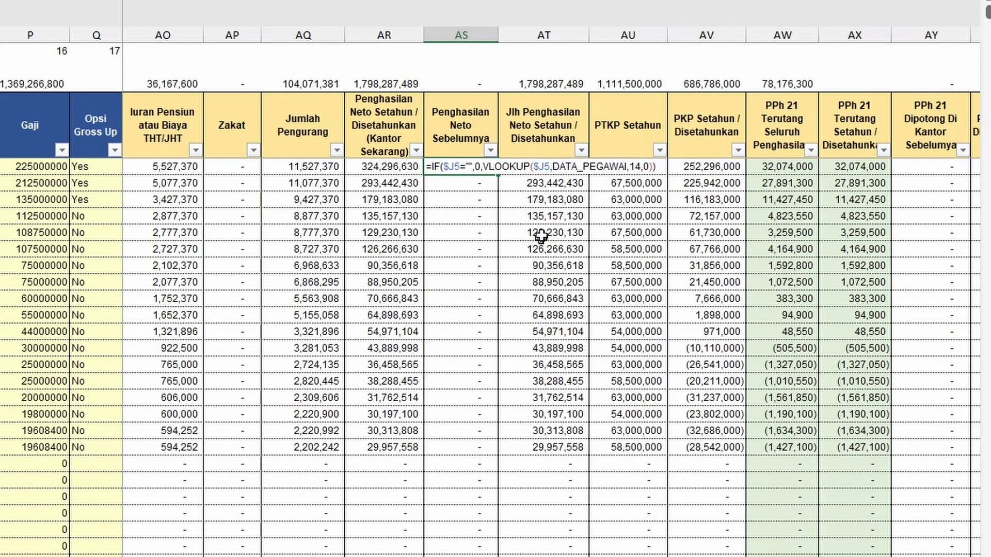
key("Escape")
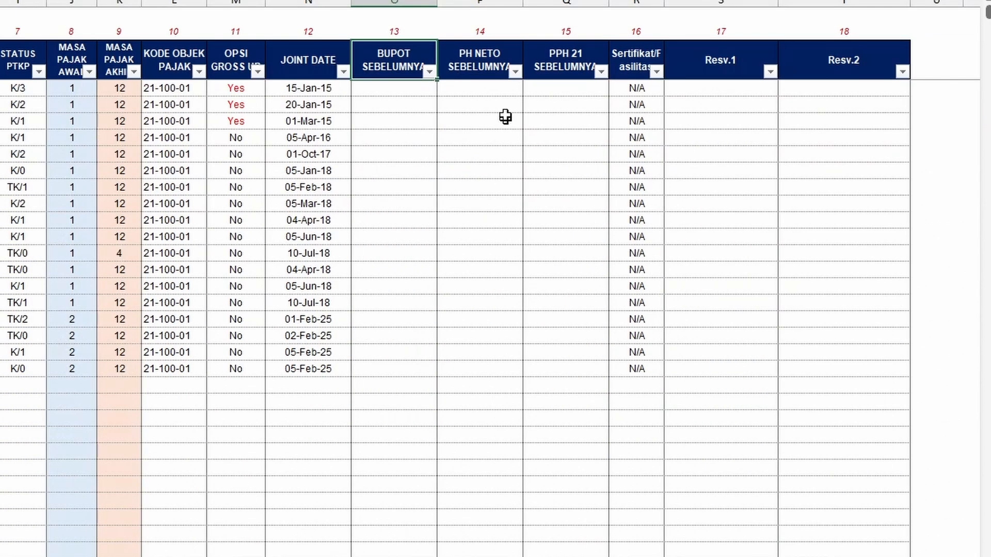
left_click(500, 90)
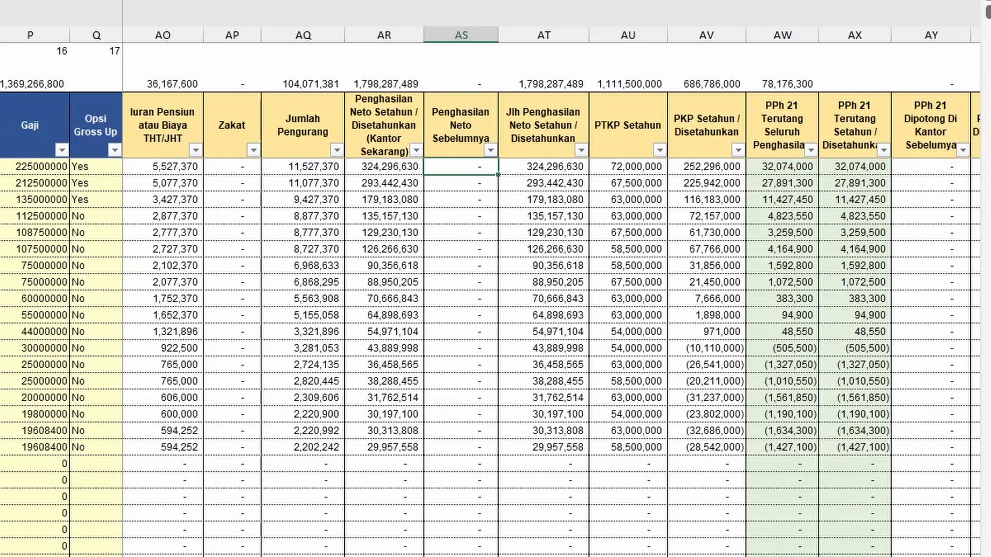
Review Pegawai 01's PPh 21 Dipotong Di Kantor Sebelumnya lookup formula and trace it to the PPH 21 SEBELUMNYA column in the employee data.
left_click(564, 169)
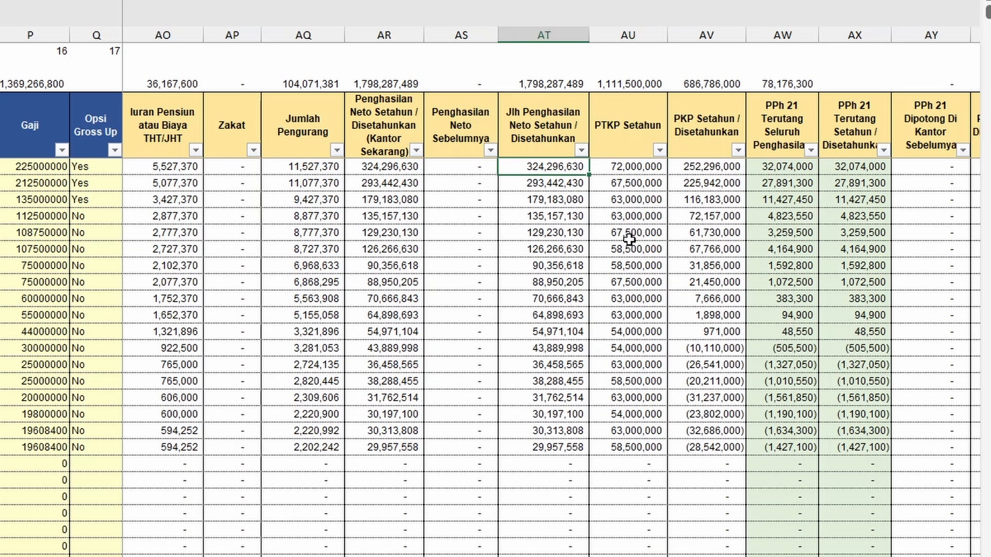
left_click(942, 173)
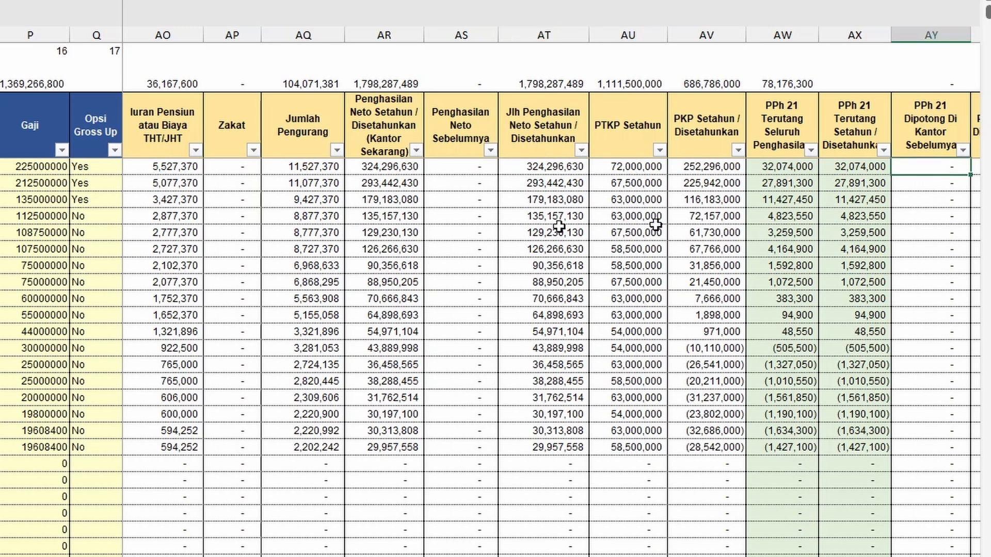
key("F2")
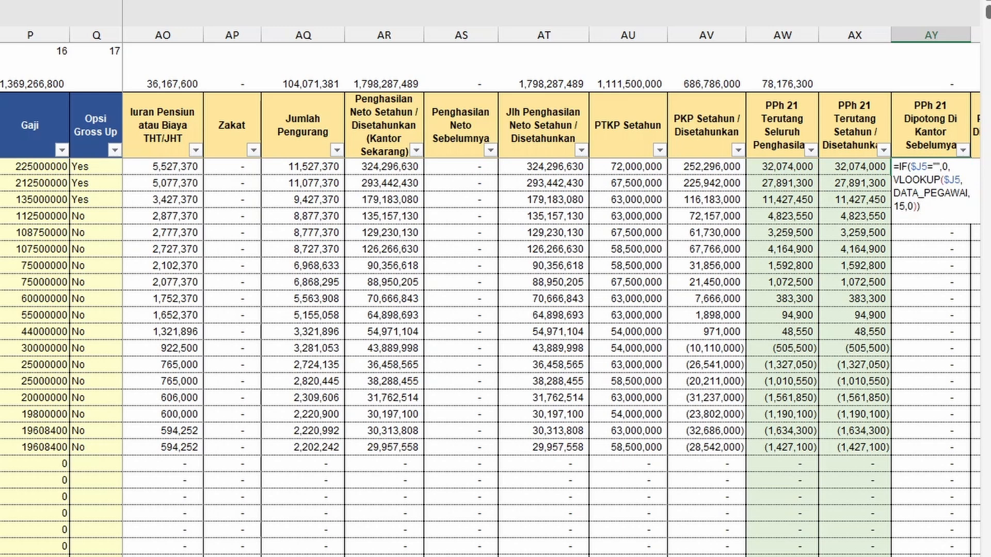
key("Escape")
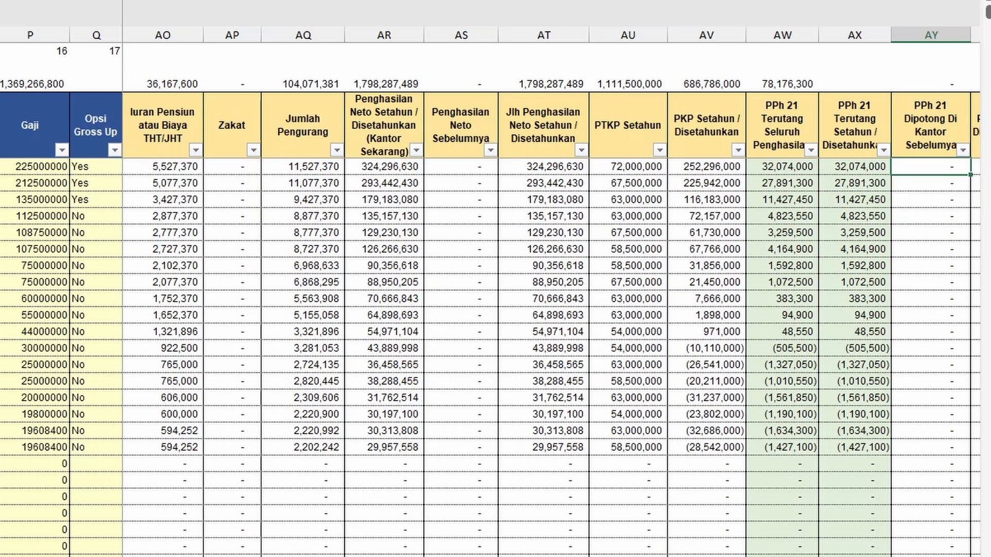
left_click(15, 556)
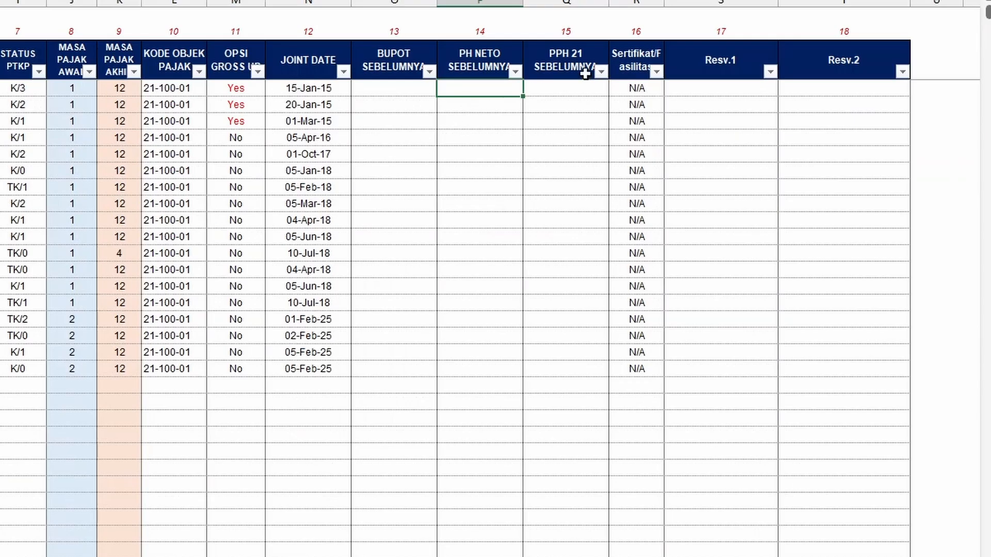
left_click(588, 59)
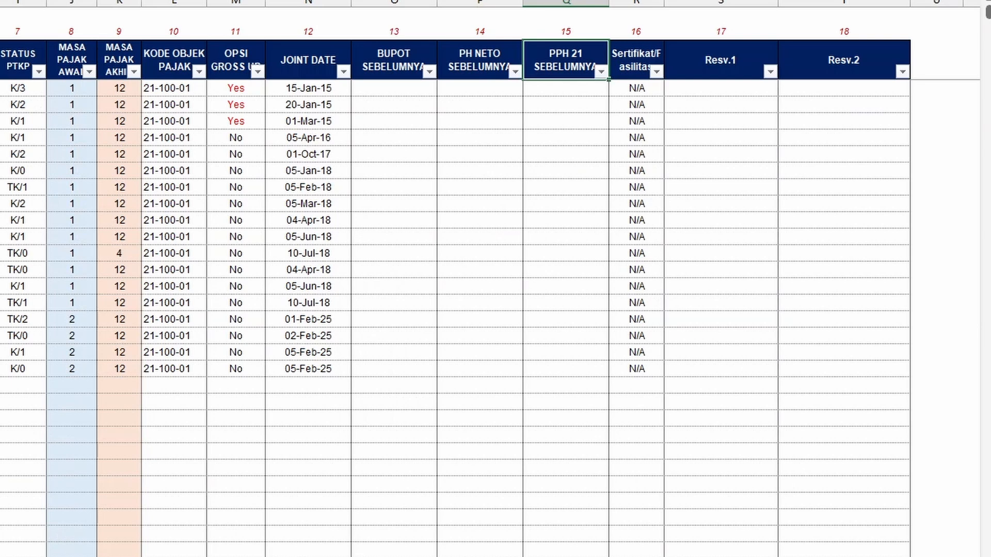
left_click(67, 556)
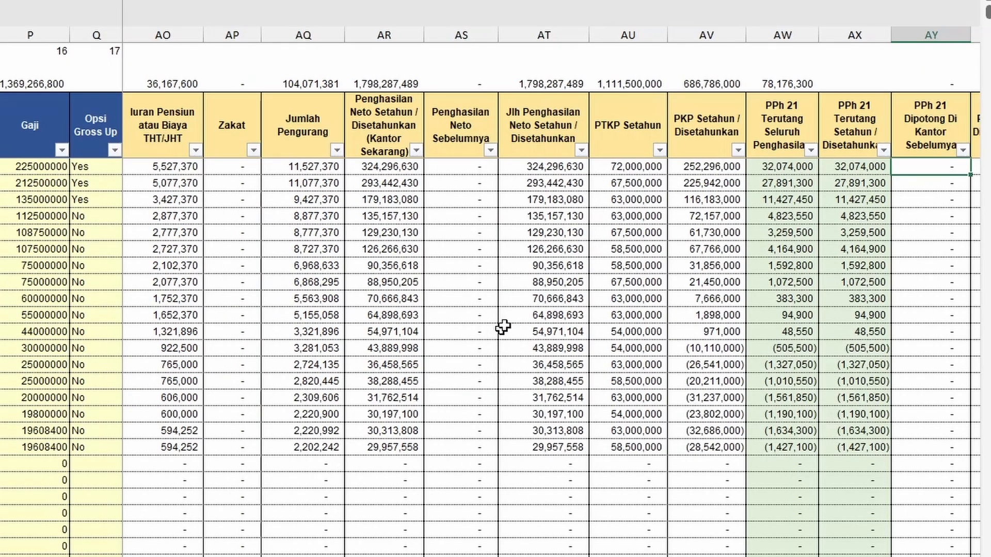
Examine Pegawai 01's PTKP Setahun lookup formula and trace it to the STATUS and PTKP columns of TABEL PTKP on the REF sheet.
left_click(568, 169)
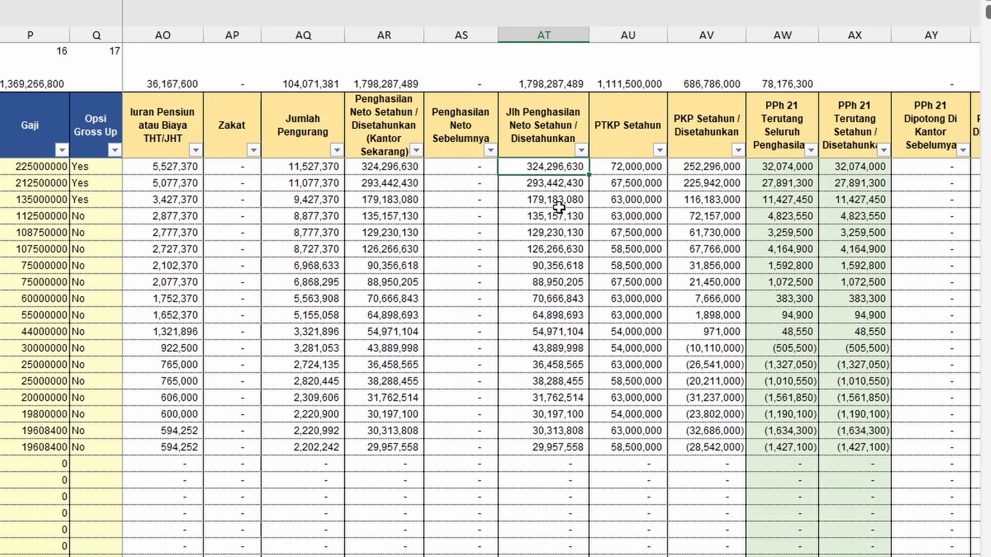
left_click(630, 167)
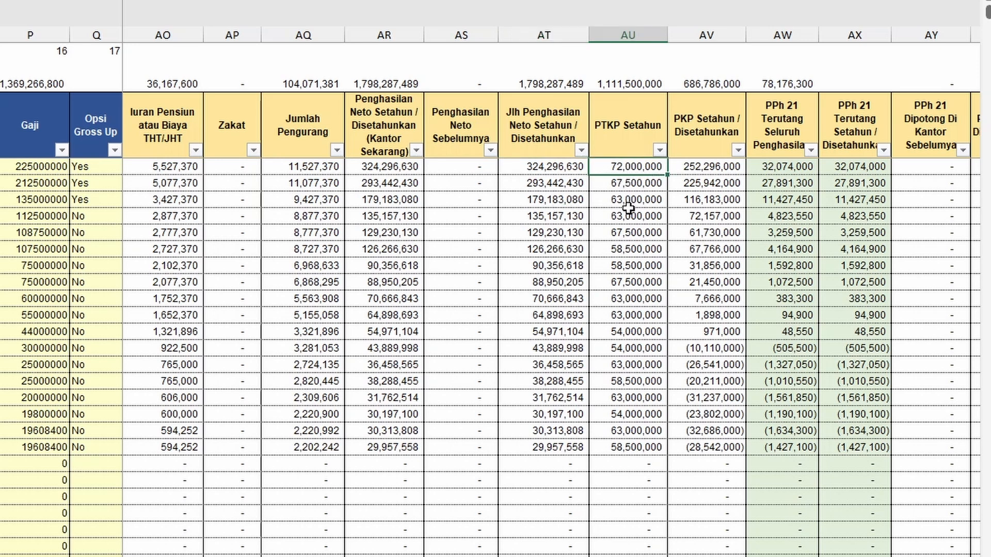
key("F2")
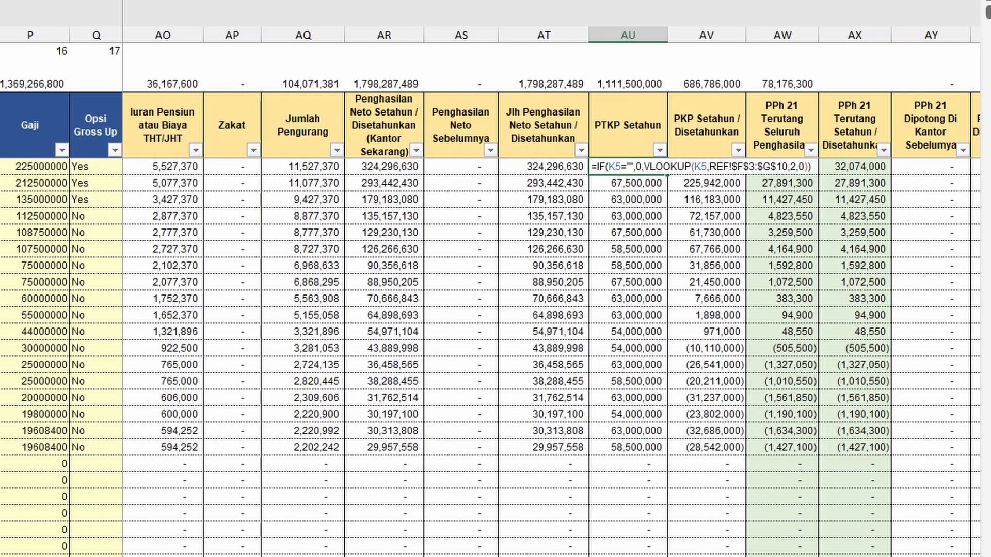
key("Escape")
scroll(496, 309, "left", 3)
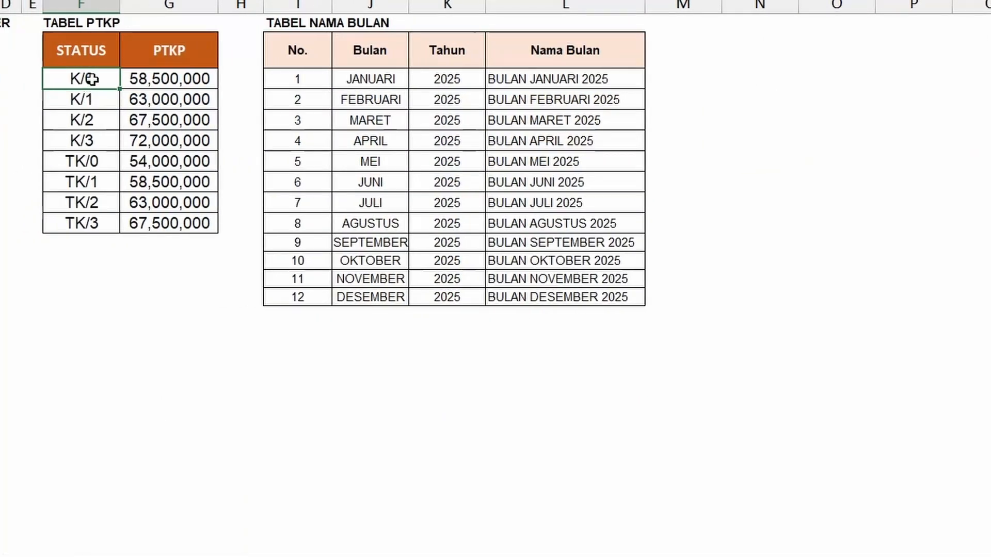
mouse_move(89, 79)
left_mouse_down()
mouse_move(194, 186)
mouse_move(199, 206)
mouse_move(185, 223)
left_mouse_up()
left_click(150, 102)
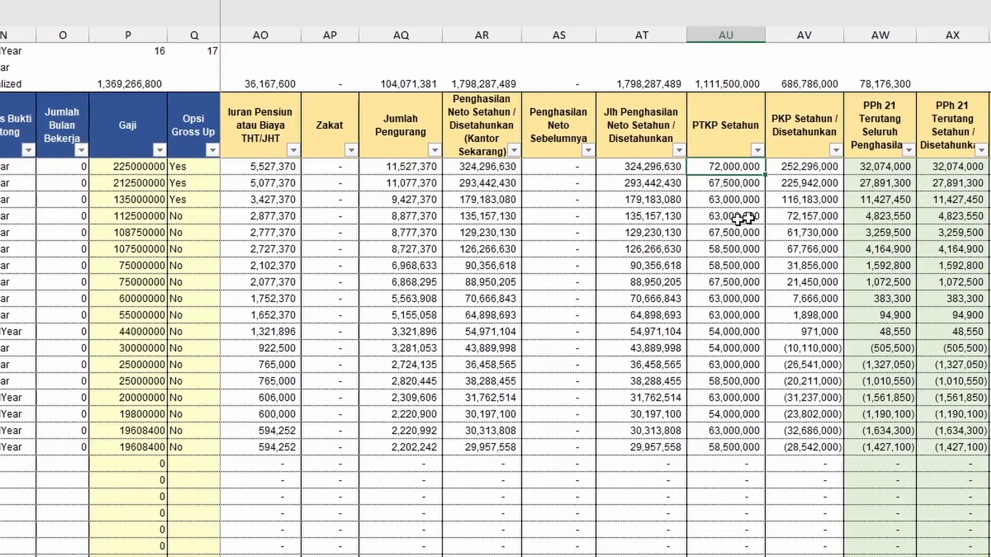
Review Pegawai 01's PKP Setahun / Disetahunkan cell together with the PTKP Setahun cell on the BPA1 sheet.
left_click(866, 166)
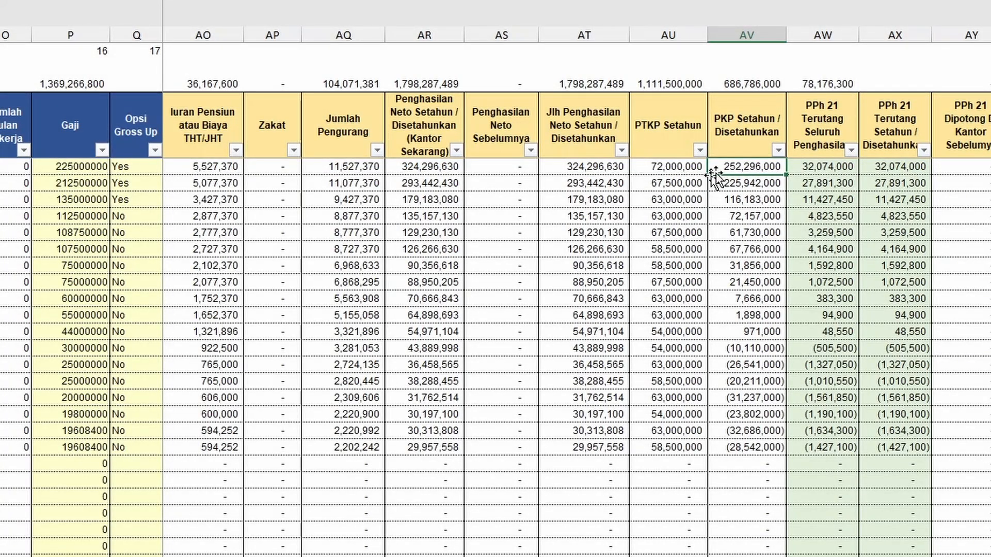
left_click(655, 168)
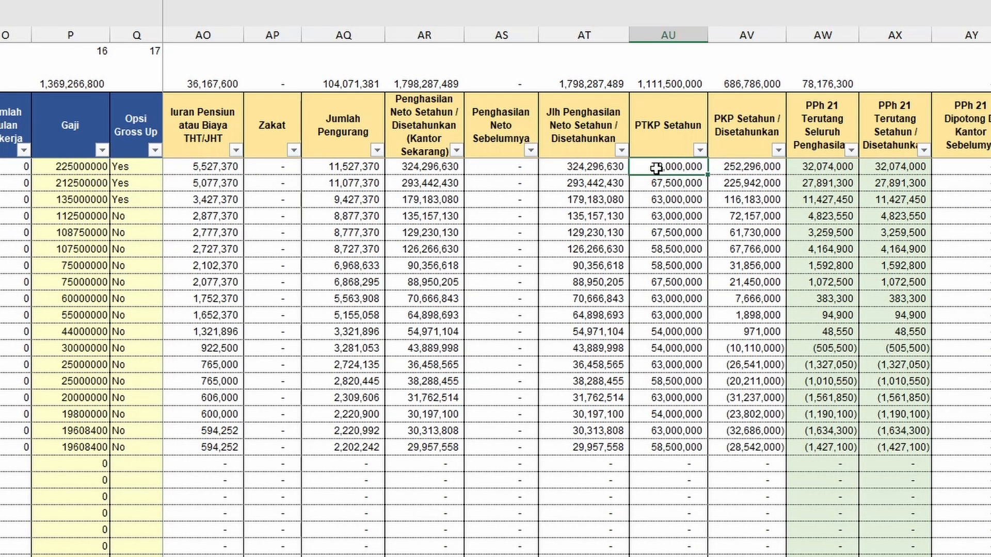
left_click(748, 172)
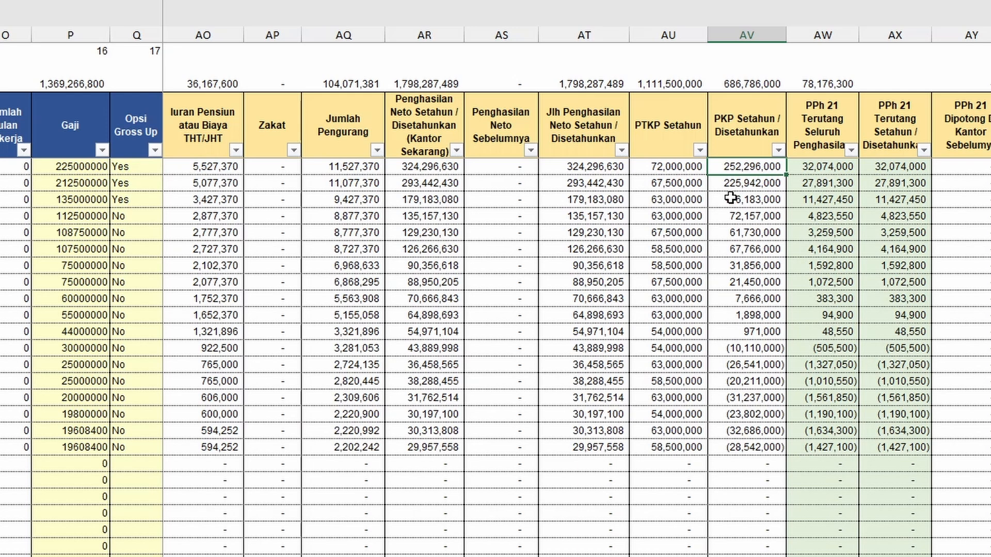
Examine Pegawai 01's PPh 21 Terutang Seluruh Penghasilan formula with its progressive 5%, 15%, 25% and 30% brackets, keeping it as it is.
key("Right")
key("Right")
key("Right")
key("Right")
key("Right")
key("Right")
key("Right")
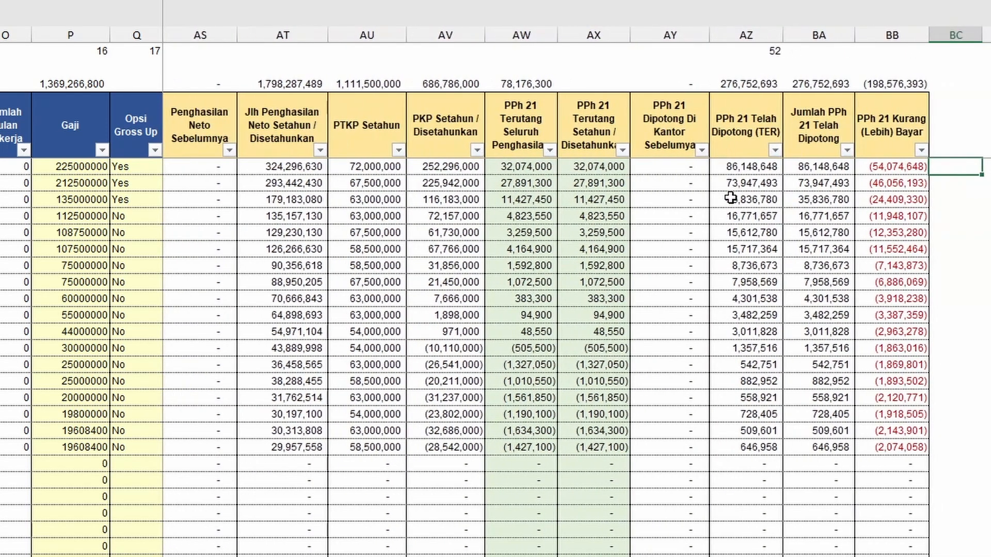
left_click(530, 168)
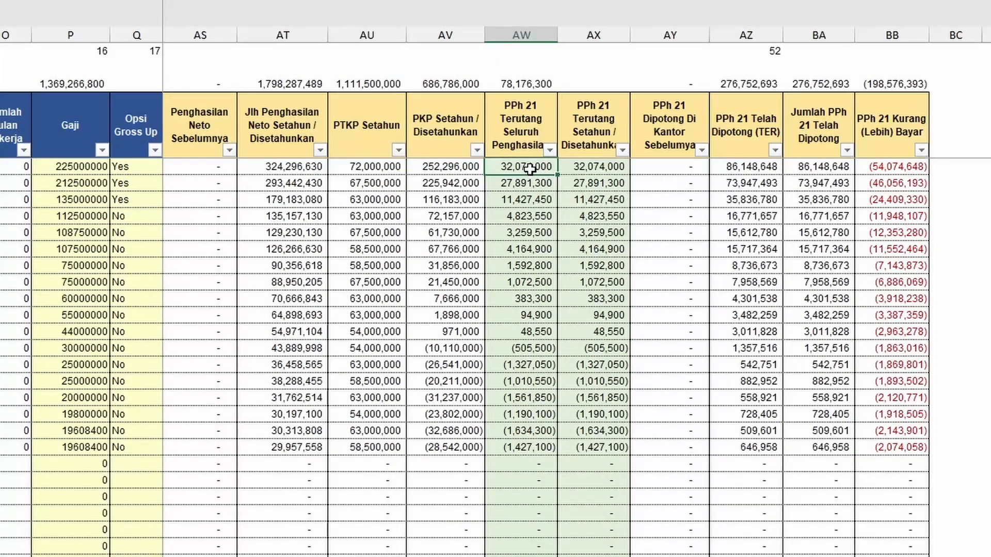
double_click(503, 172)
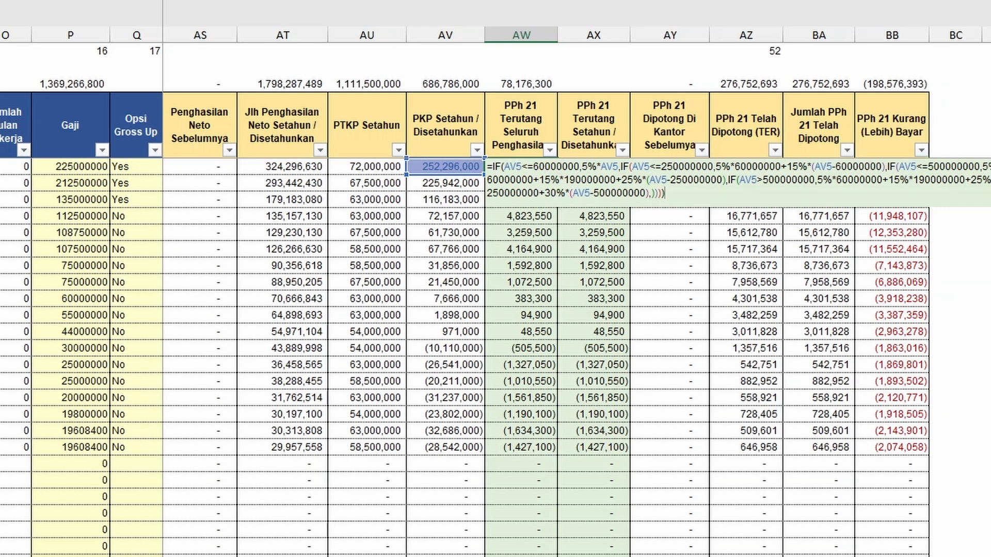
key("ctrl+Return")
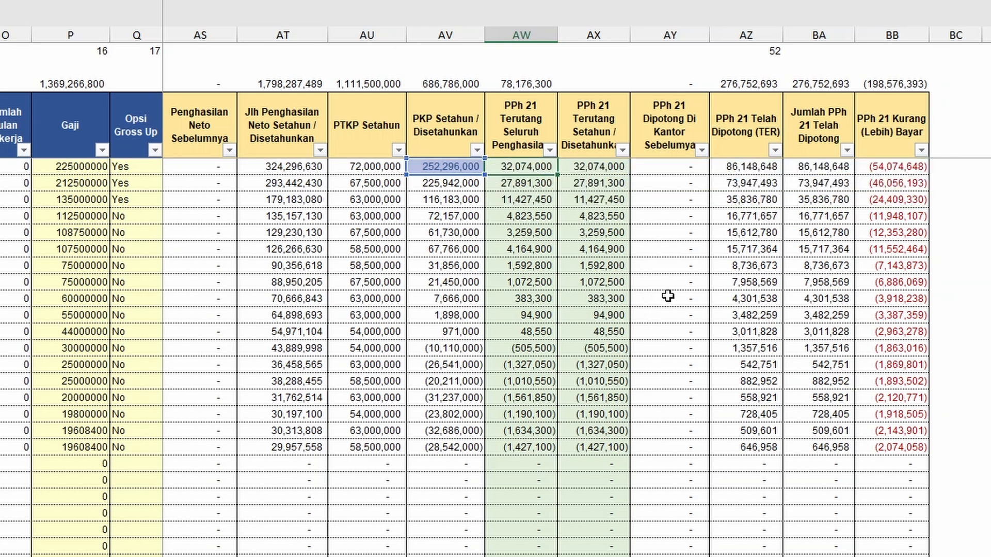
Examine Pegawai 01's PPh 21 Terutang Setahun / Disetahunkan formula, including its Annualized condition and months-worked proration over 12, keeping it as it is.
left_click(609, 168)
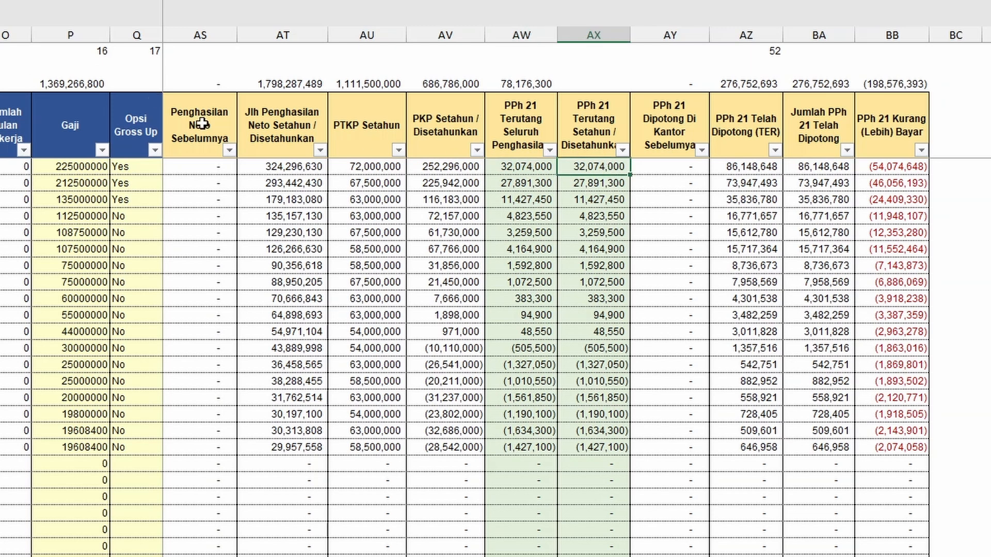
key("F2")
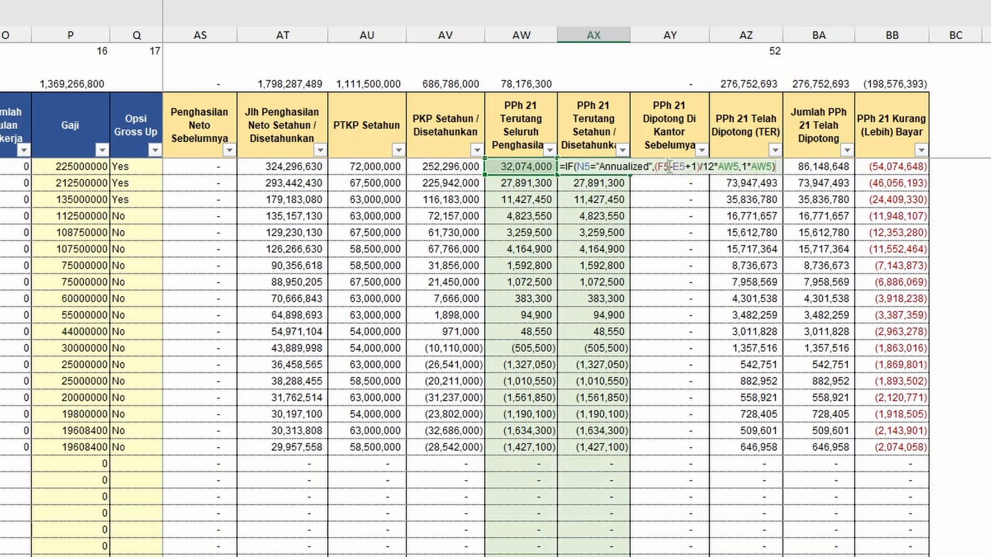
key("Escape")
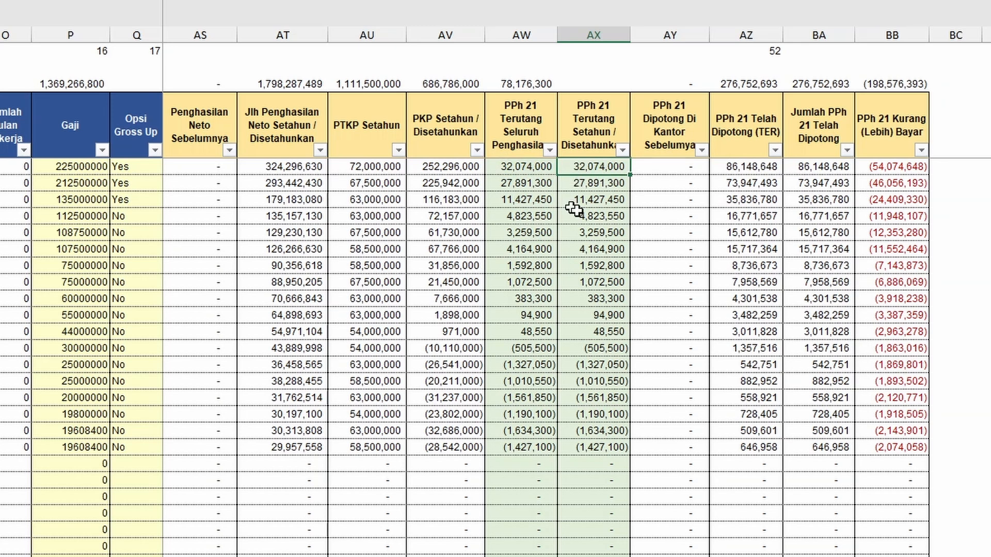
left_click(591, 215)
left_click(601, 164)
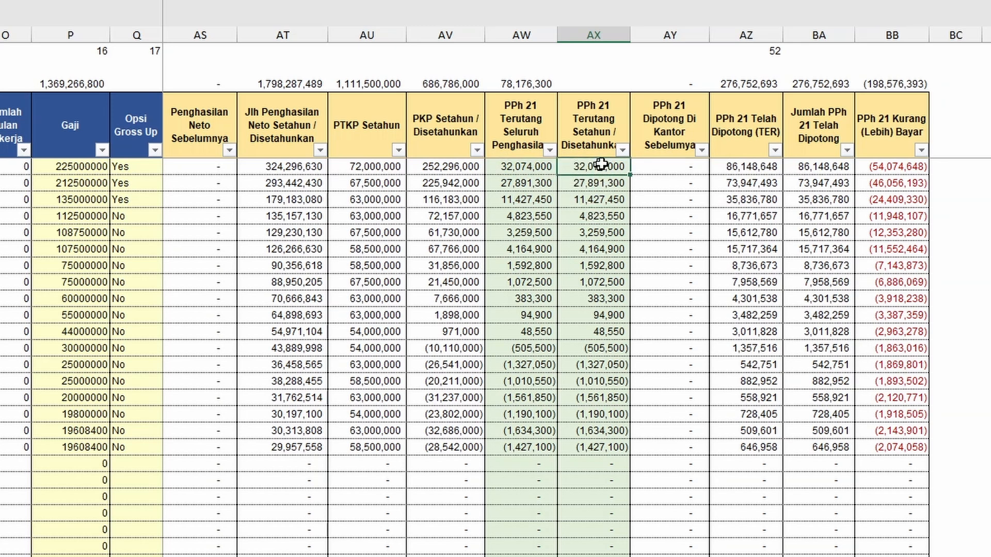
Examine Pegawai 01's PPh 21 Telah Dipotong (TER) formula, which adds SUMIFS over the Jan to Des sheets, keeping it as it is.
left_click(659, 163)
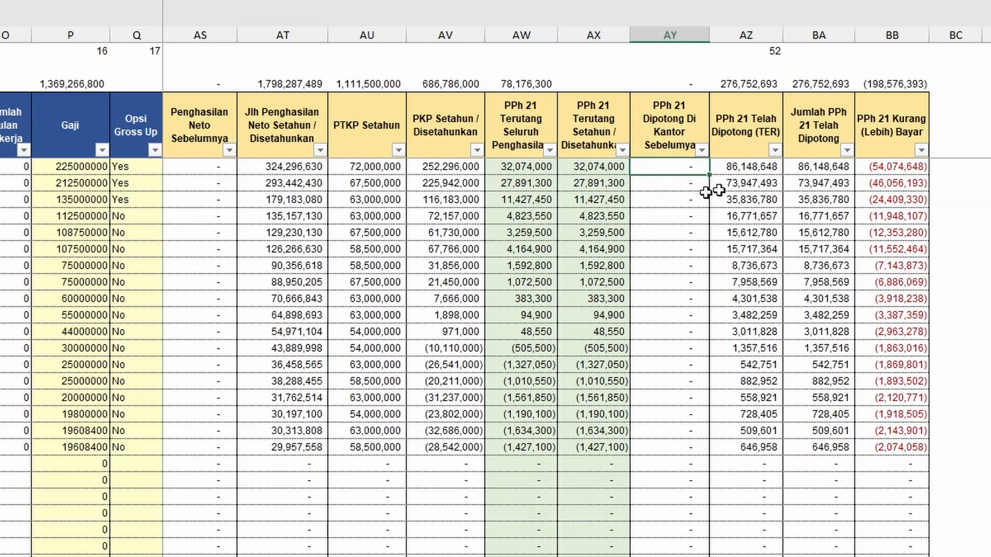
left_click(744, 129)
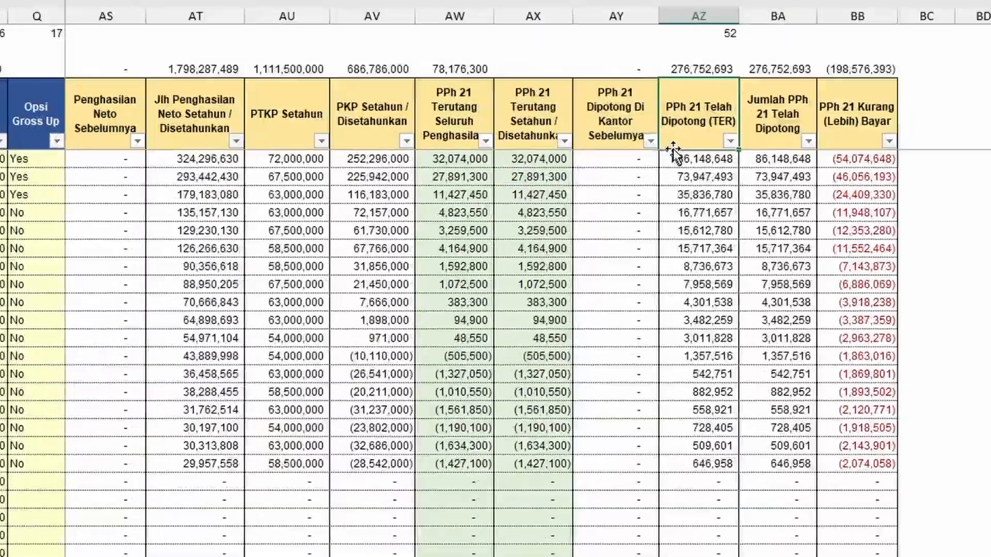
left_click(705, 156)
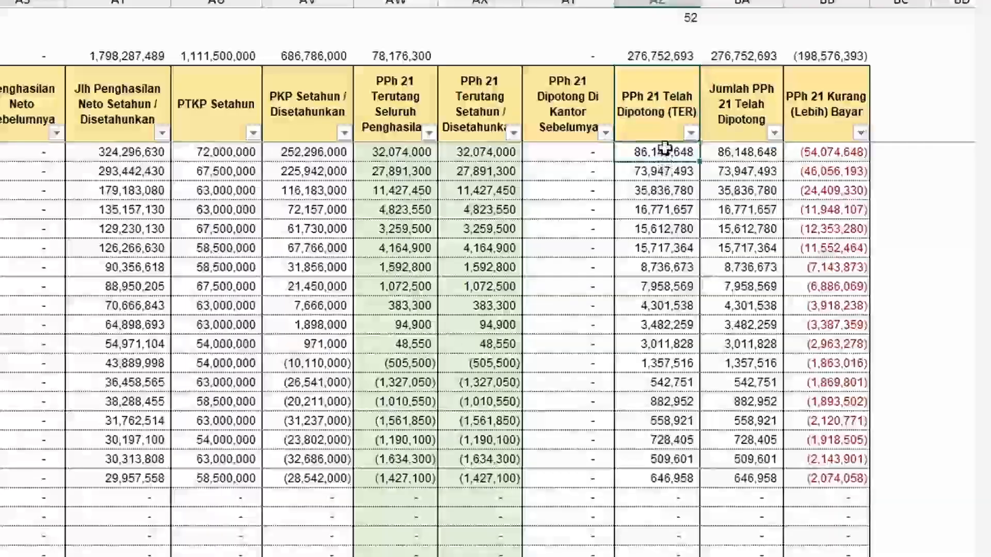
key("F2")
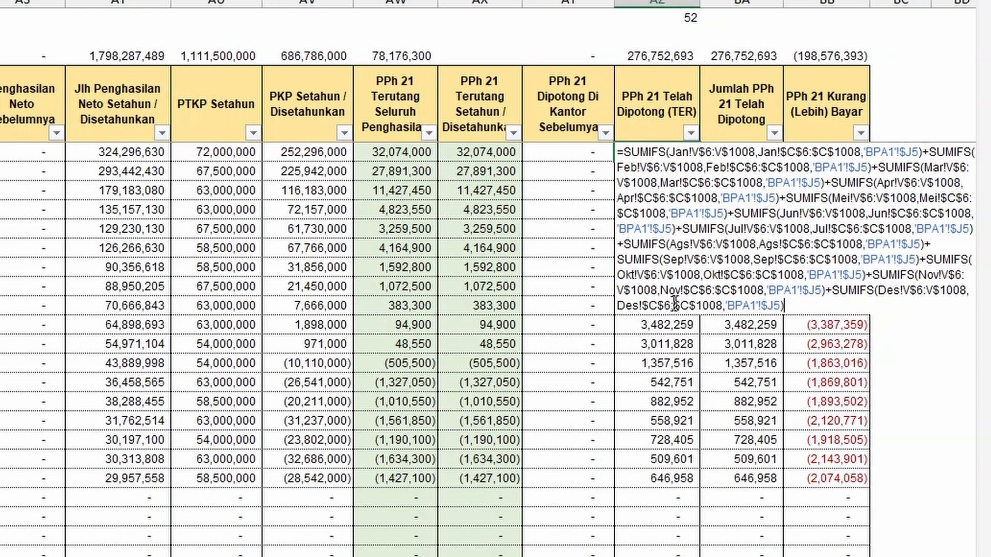
key("ctrl+Return")
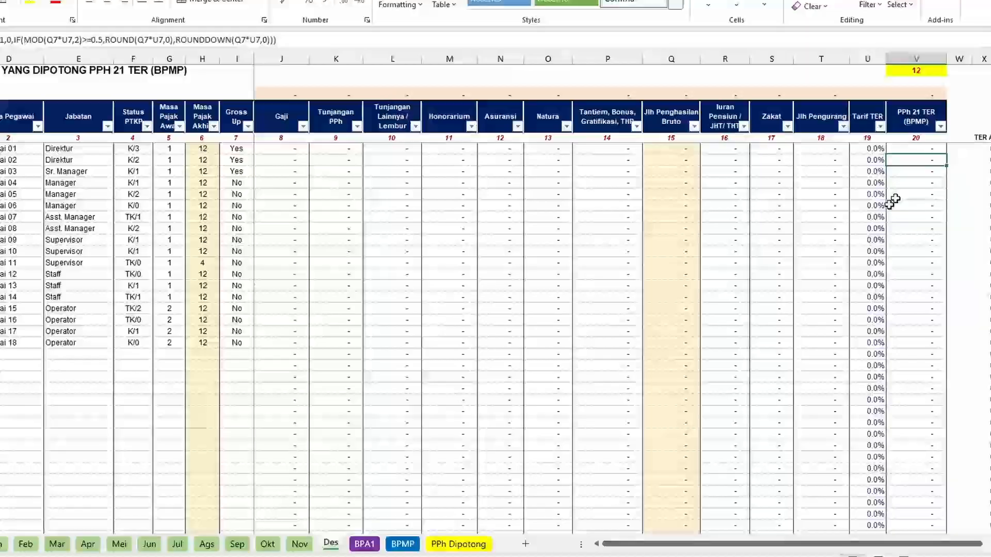
Check Pegawai 01's PPh 21 TER (BPMP) formula on the Des sheet, including its final-period condition, and return to the BPA1 sheet.
left_click(930, 144)
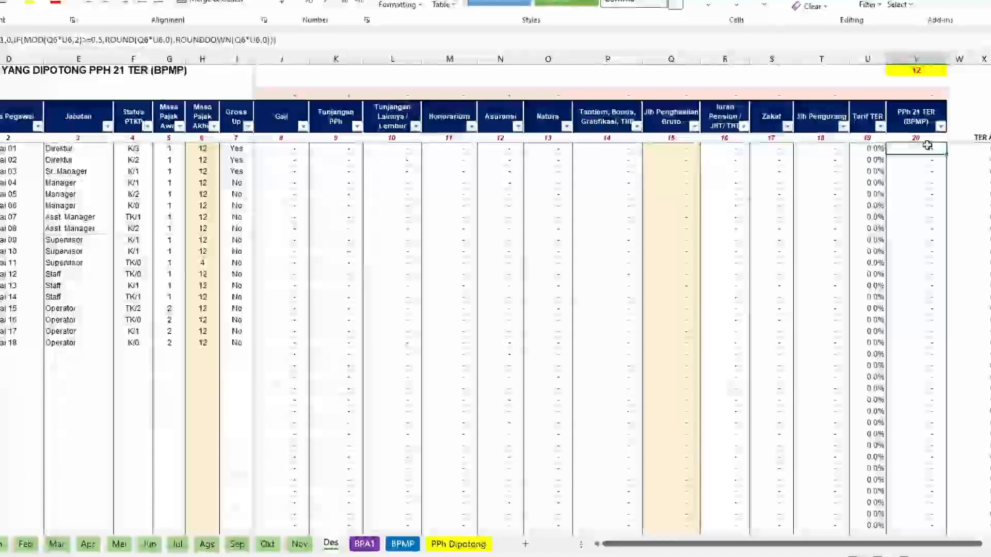
double_click(930, 146)
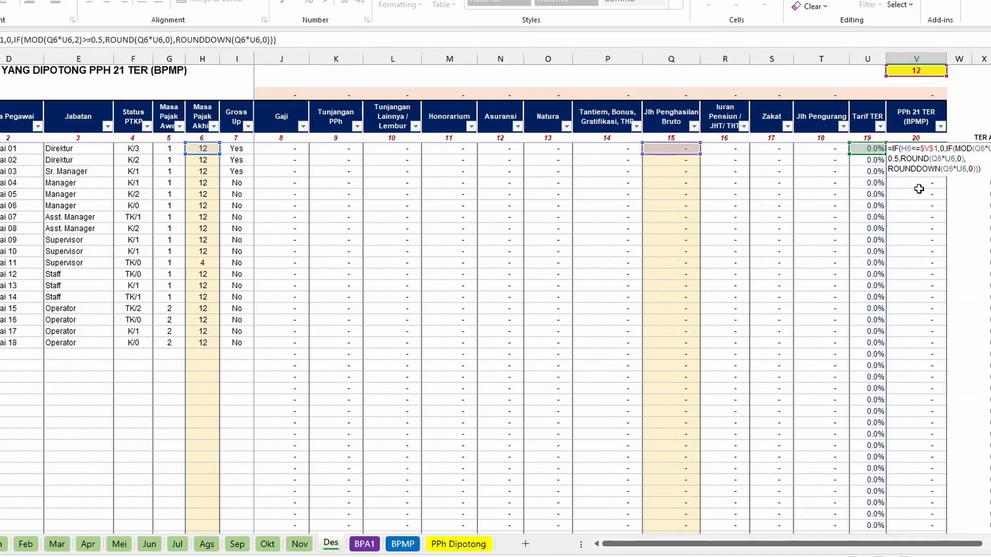
key("ctrl+Return")
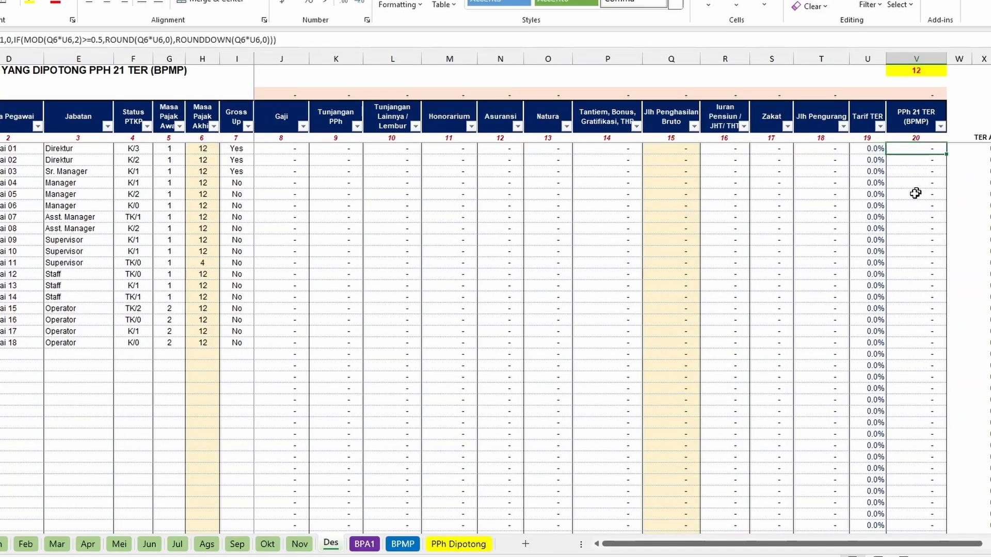
left_click(365, 545)
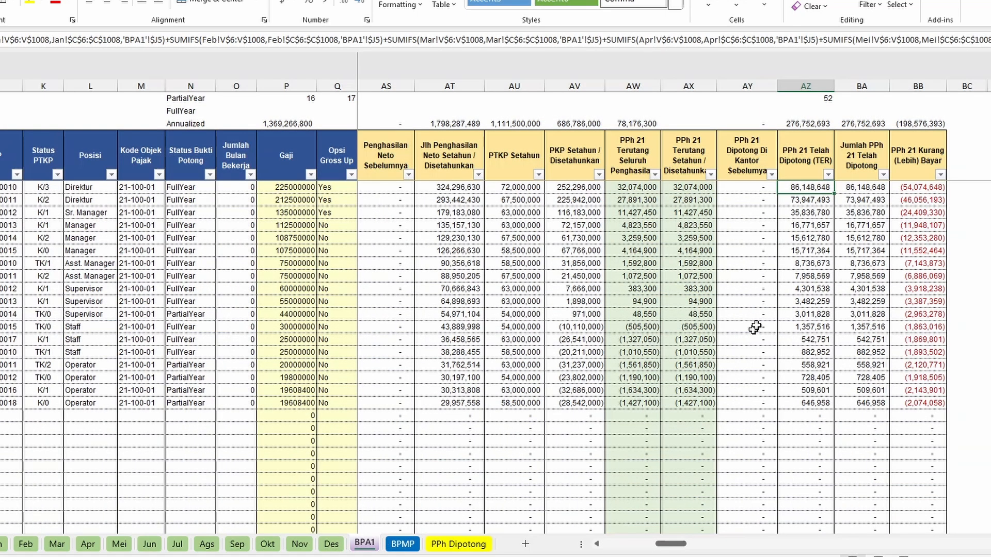
Examine Pegawai 01's Jumlah PPh 21 Telah Dipotong formula, which adds the previous-office and TER withholding, keeping it as it is.
left_click(871, 188)
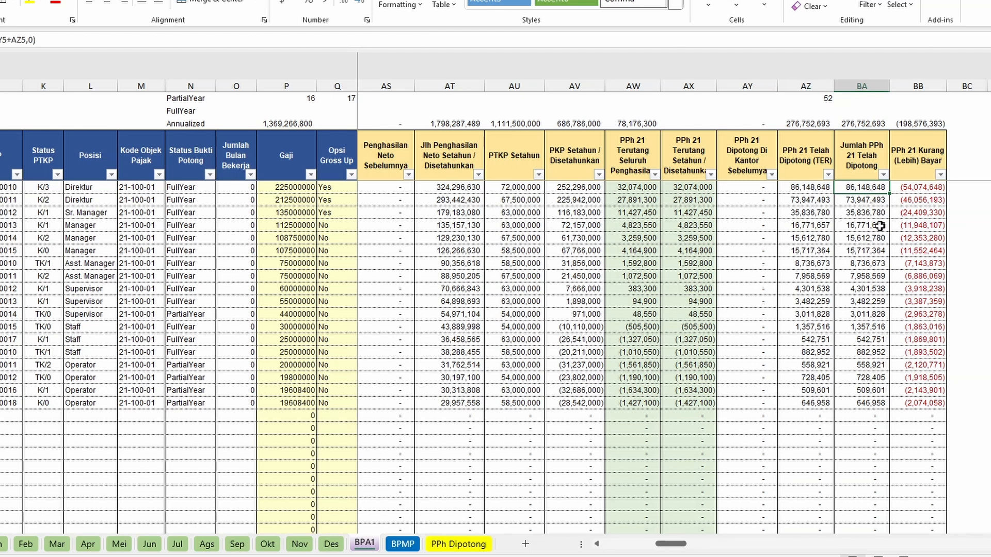
key("F2")
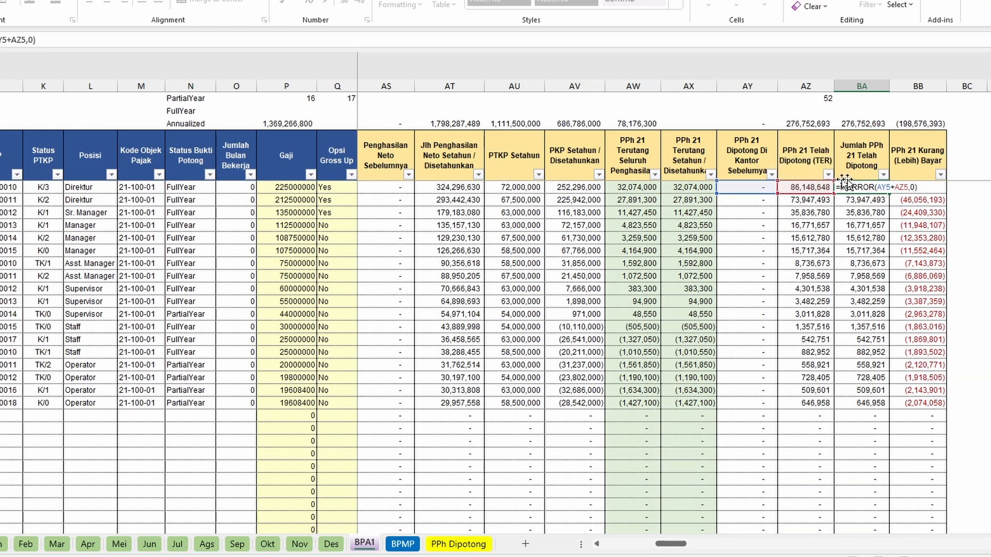
key("Escape")
left_click(864, 239)
left_click(875, 188)
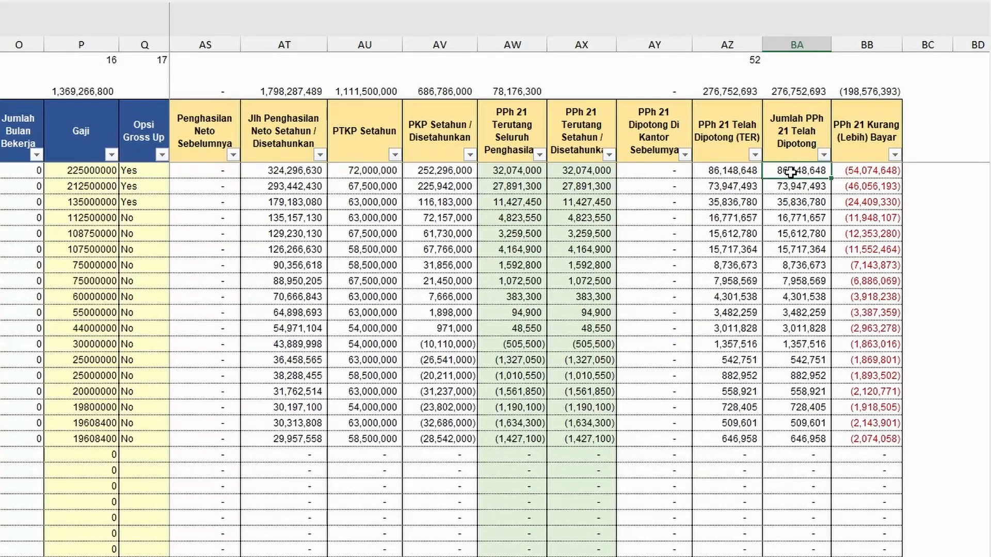
Examine Pegawai 01's PPh 21 Kurang (Lebih) Bayar formula, which subtracts the PPh 21 already withheld from the annual tax due, keeping it as it is.
left_click(876, 170)
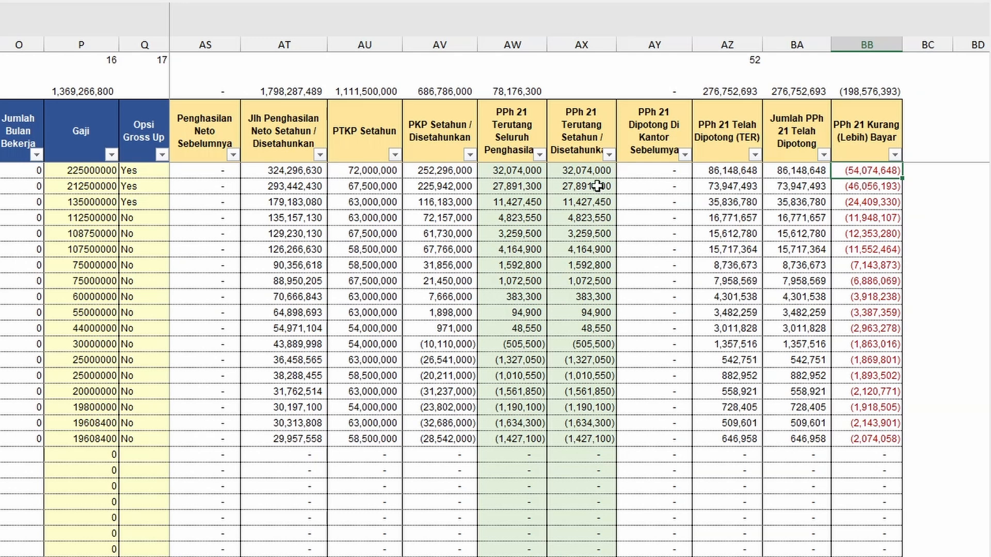
left_click(591, 172)
left_click(877, 172)
double_click(877, 172)
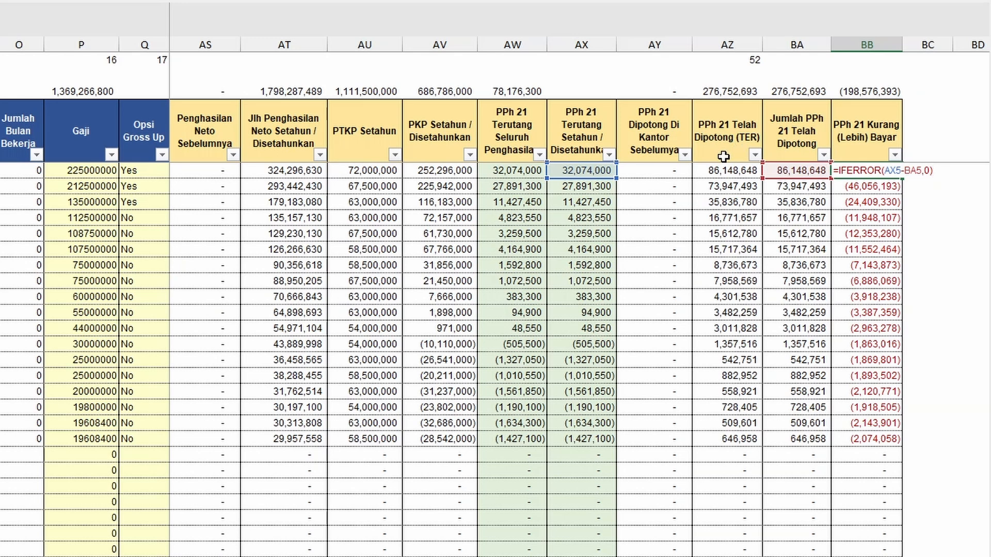
key("ctrl+Return")
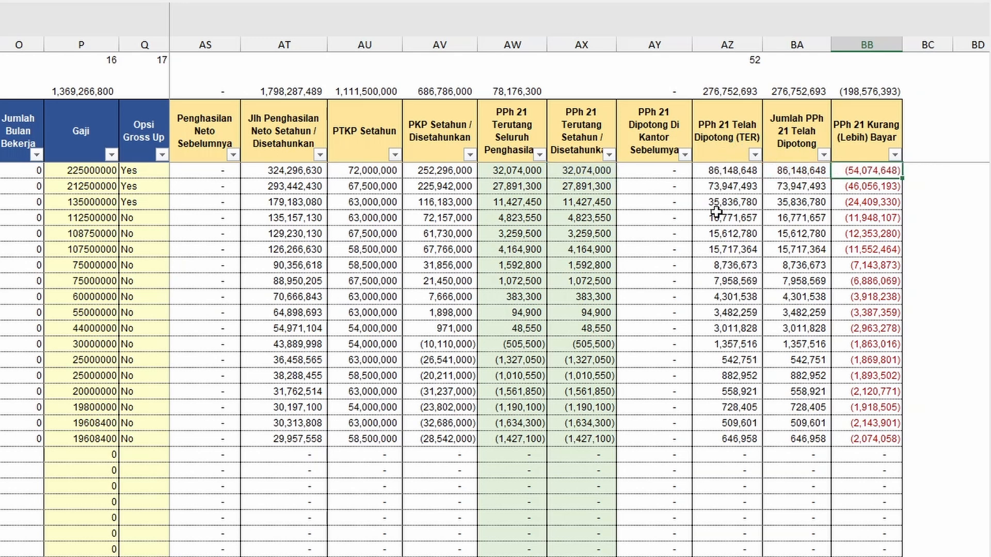
Review the PPh 21 Kurang (Lebih) Bayar values from Pegawai 01 down to the last employee, leaving the column unfiltered.
left_click(805, 219)
left_click(894, 154)
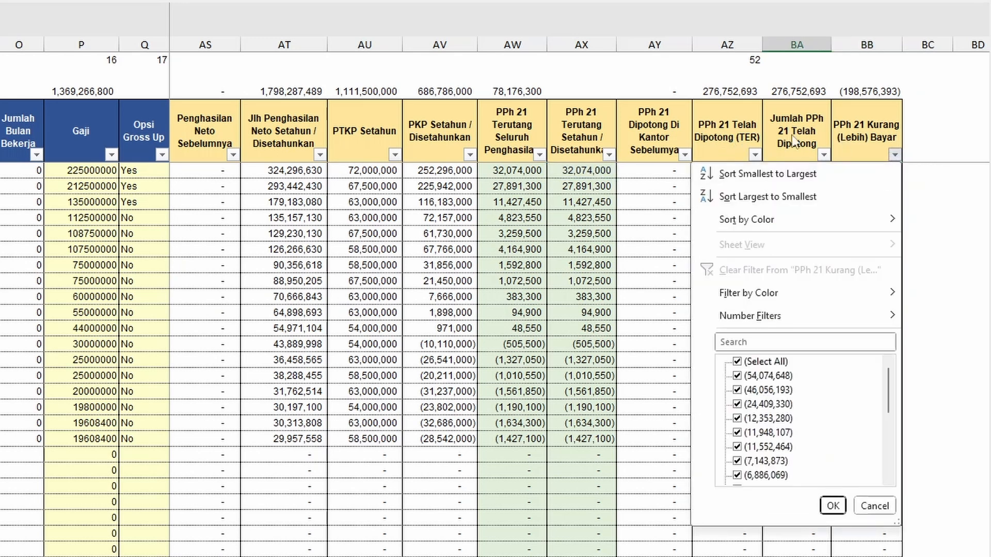
key("Escape")
left_click(865, 174)
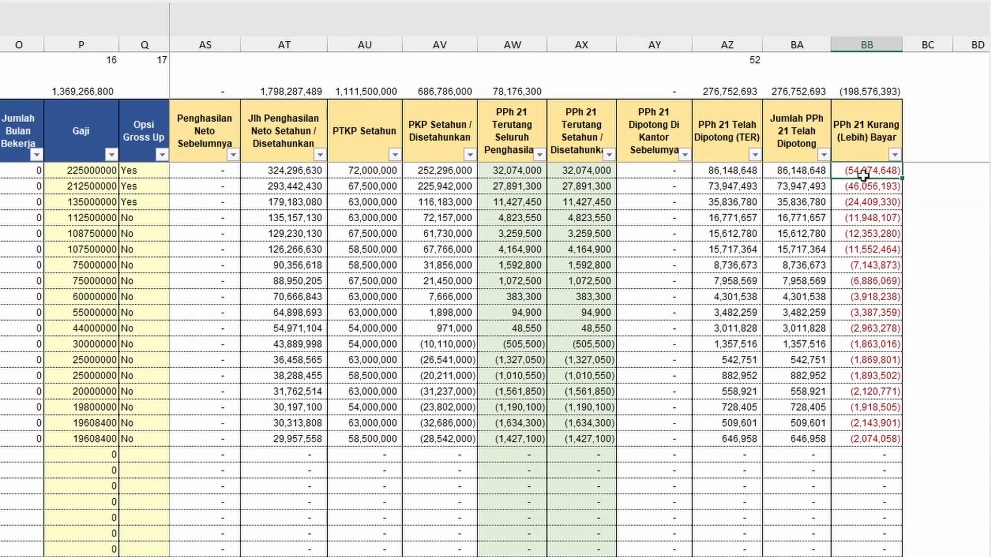
left_click(859, 439)
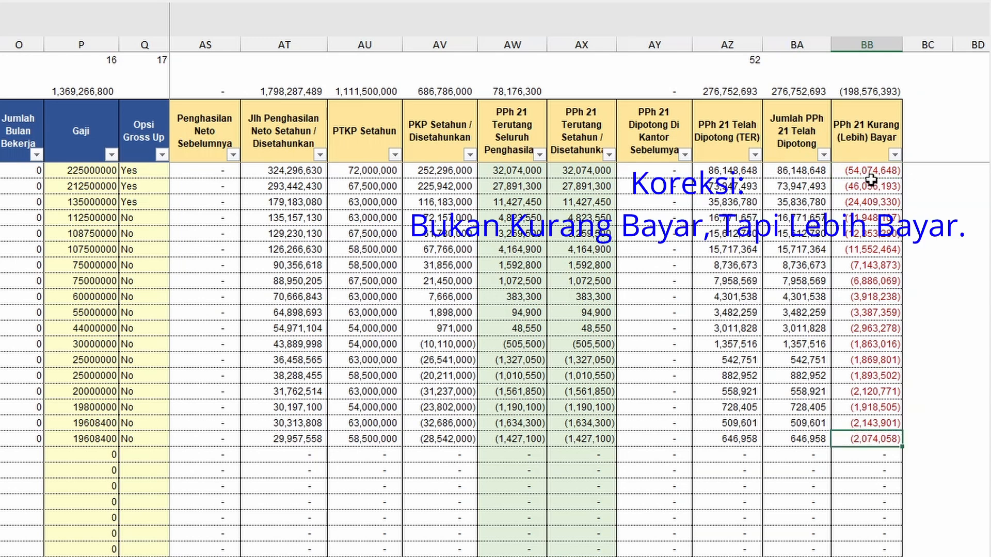
left_click_drag(873, 176, 858, 438)
left_click(874, 316)
left_click(877, 172)
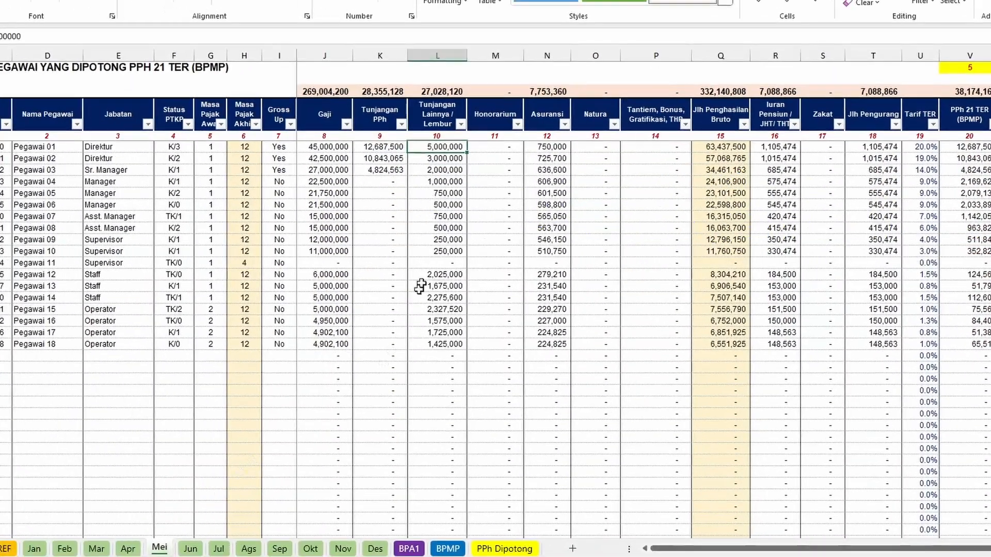
Copy the Tunjangan PPh formula from the Mei sheet into the Tunjangan PPh column of the Jun sheet, and return to the BPA1 sheet.
left_click(419, 278)
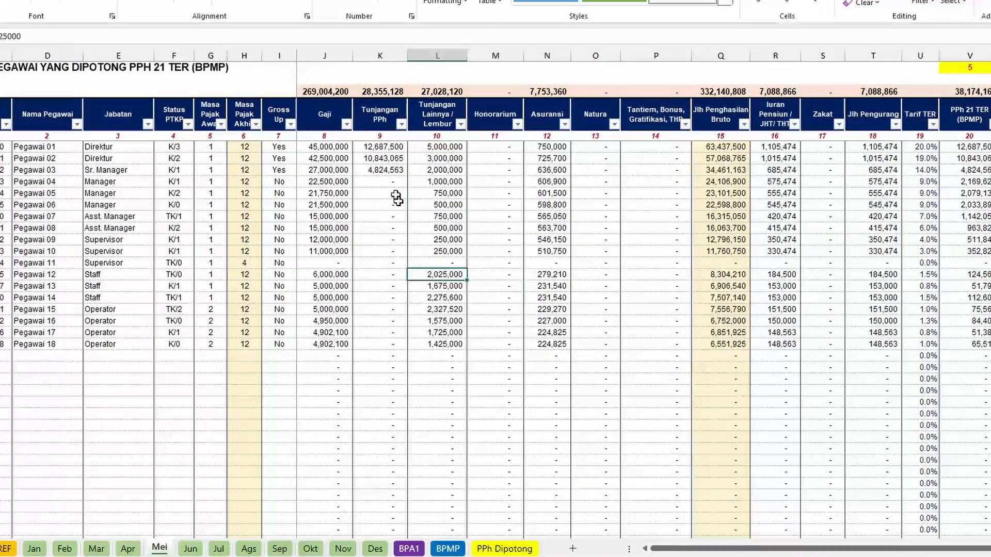
left_click(388, 149)
key("ctrl+c")
left_click(190, 548)
key("ctrl+v")
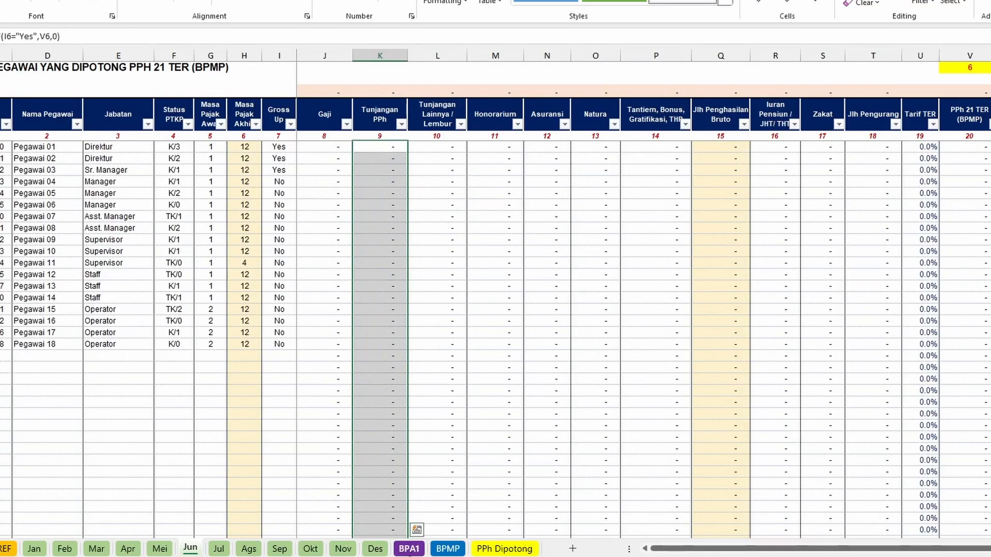
left_click(409, 548)
Check the Supervisor row whose Masa Pajak Akhir is 4, including its NIK/NPWP, Status PTKP and Posisi.
left_click(983, 225)
left_click(983, 187)
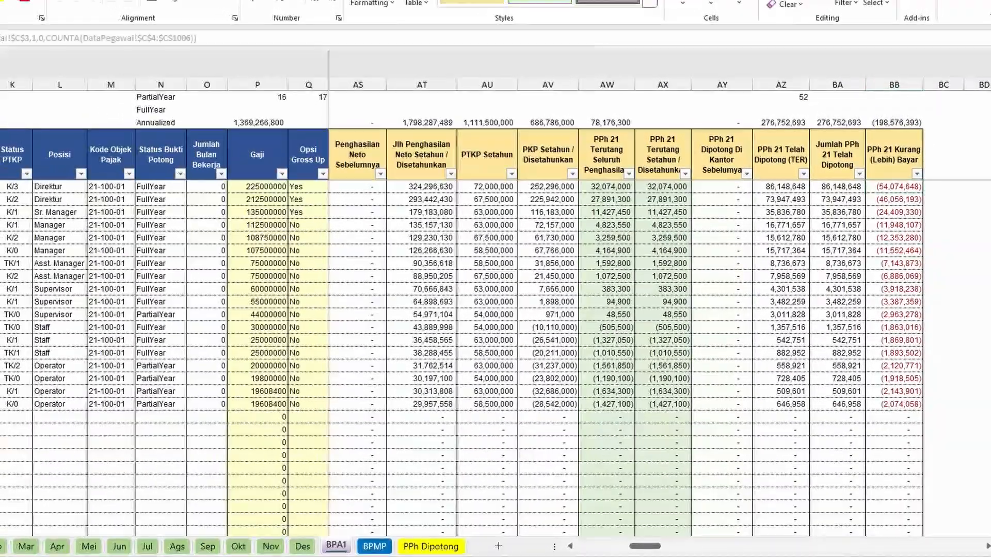
left_click(15, 315)
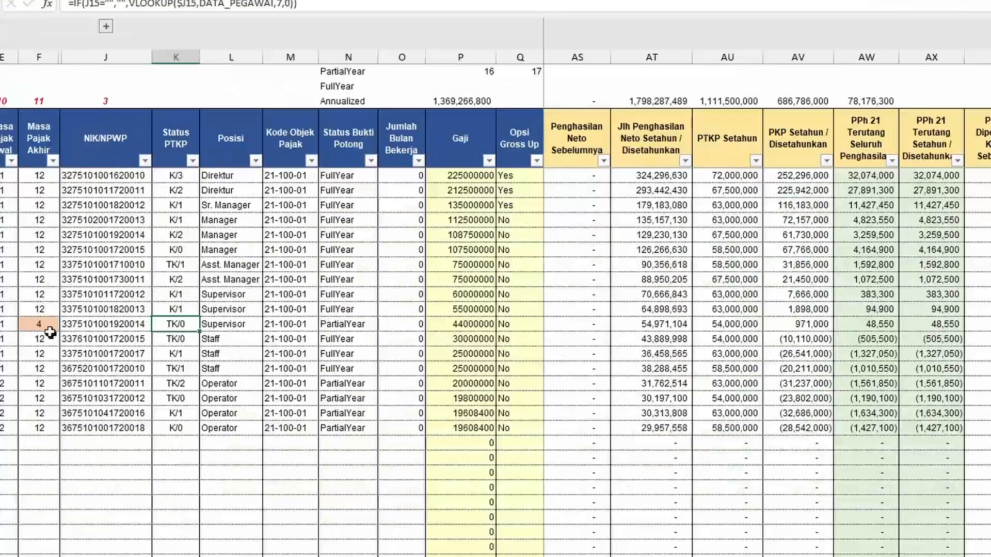
left_click(44, 323)
left_click_drag(103, 324, 196, 338)
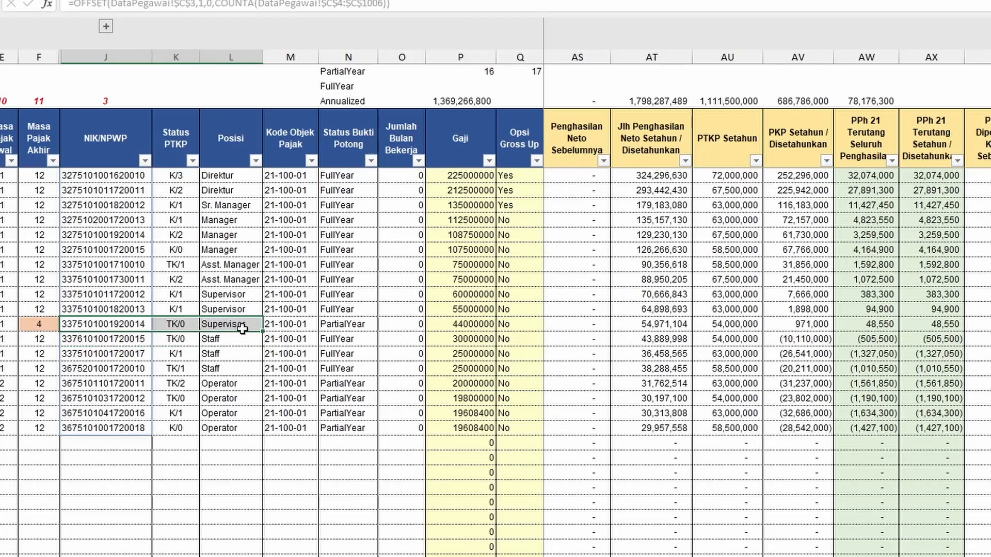
Compare the same Supervisor's annual net income, annual PPh 21 due and PPh 21 already withheld with the PPh 21 Kurang (Lebih) Bayar result.
left_click(652, 324)
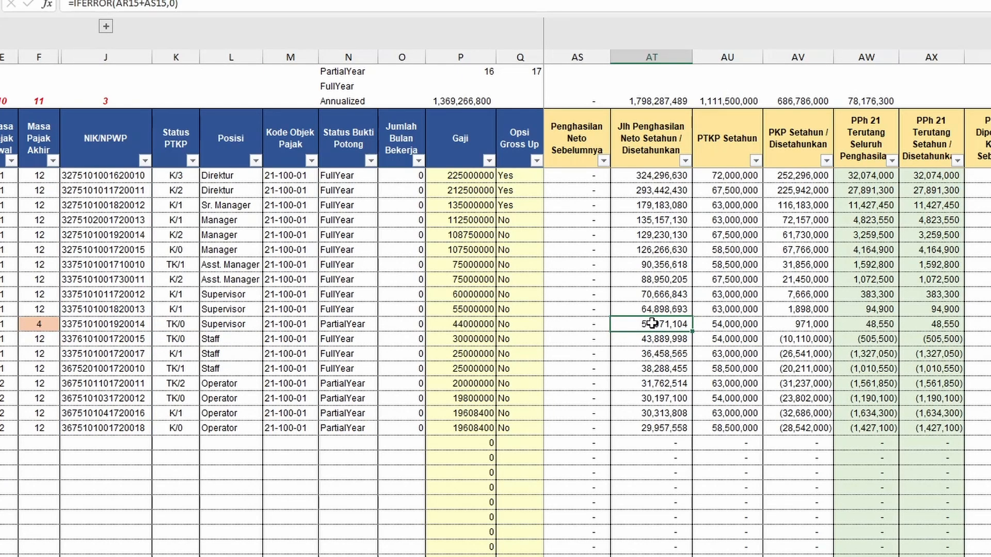
key("Right")
key("Right")
key("Right")
key("Right")
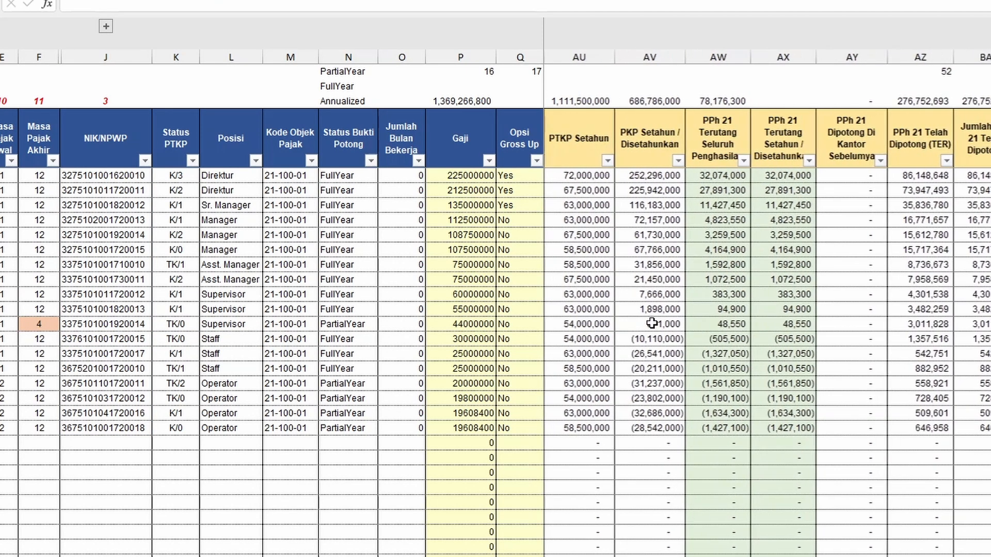
left_click(986, 324)
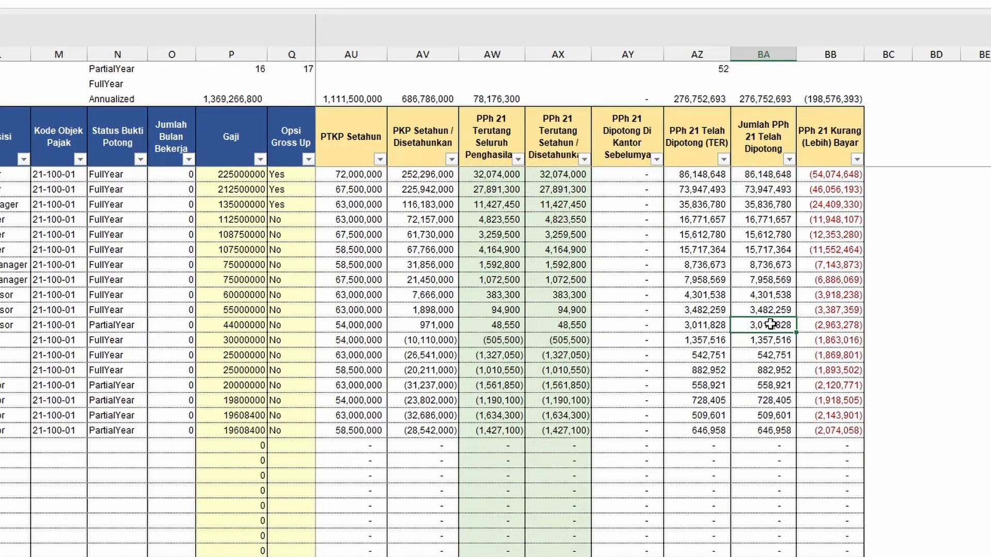
left_click(709, 329)
key("Right")
left_click(823, 338)
left_click(781, 326)
left_click(570, 324)
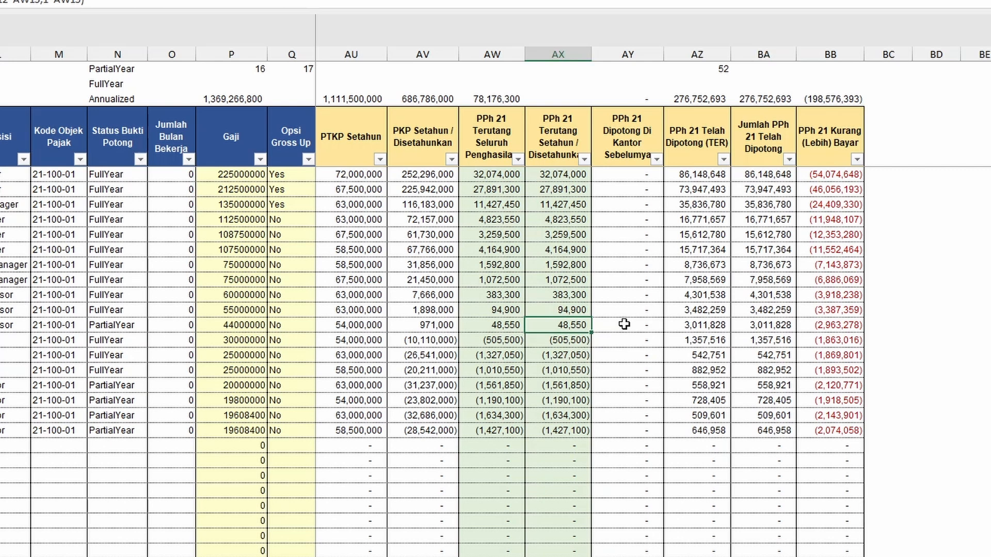
left_click(826, 326)
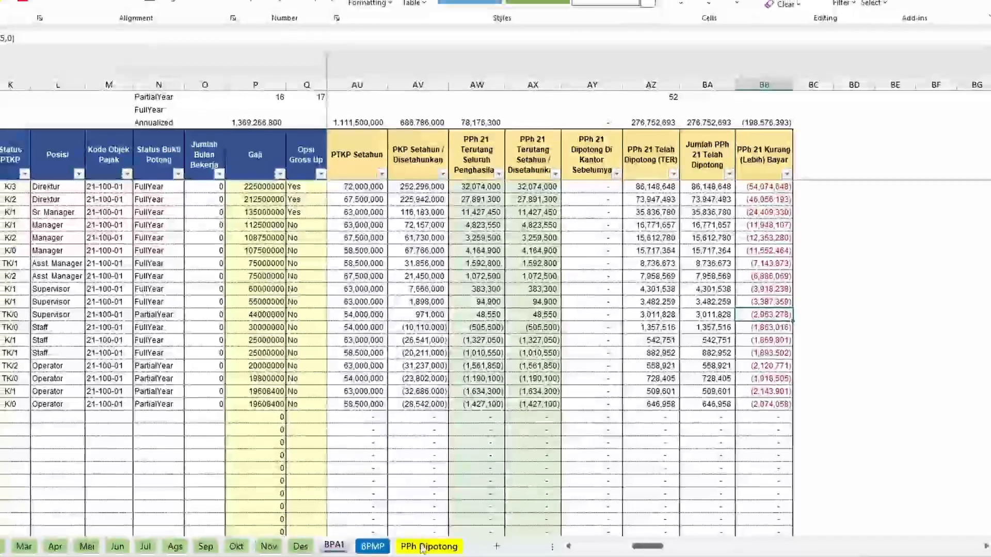
Switch to the PPh Dipotong sheet and set BULAN to 4.
left_click(422, 549)
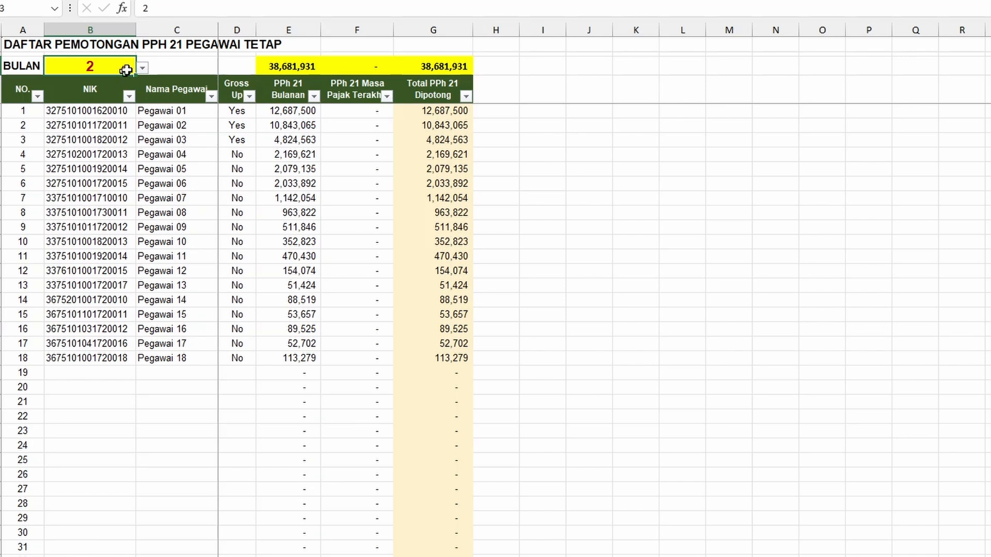
left_click(29, 64)
left_click(108, 63)
left_click(141, 67)
left_click(94, 99)
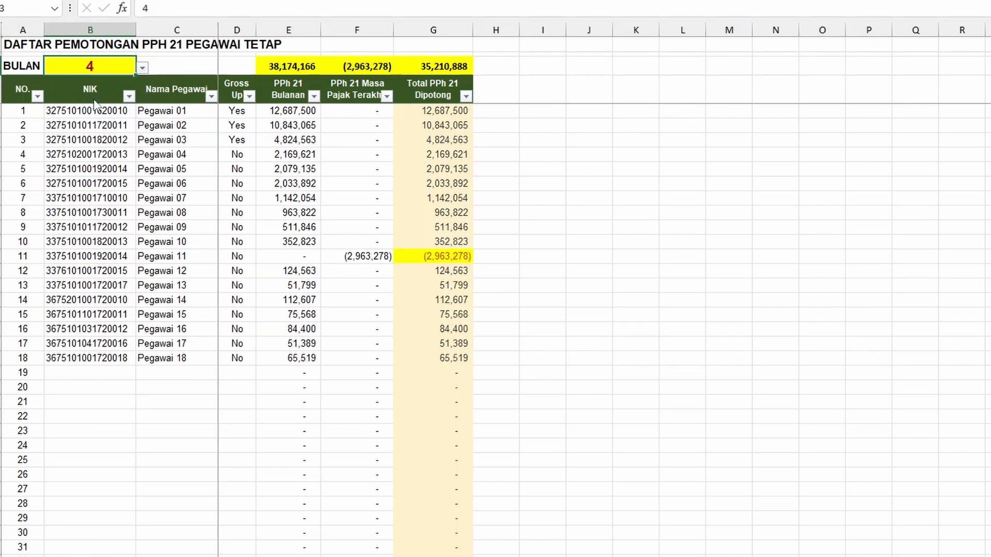
Examine Pegawai 11's final-period and Total PPh 21 Dipotong formulas and the SUM formula above the total column, keeping them as they are.
left_click(343, 253)
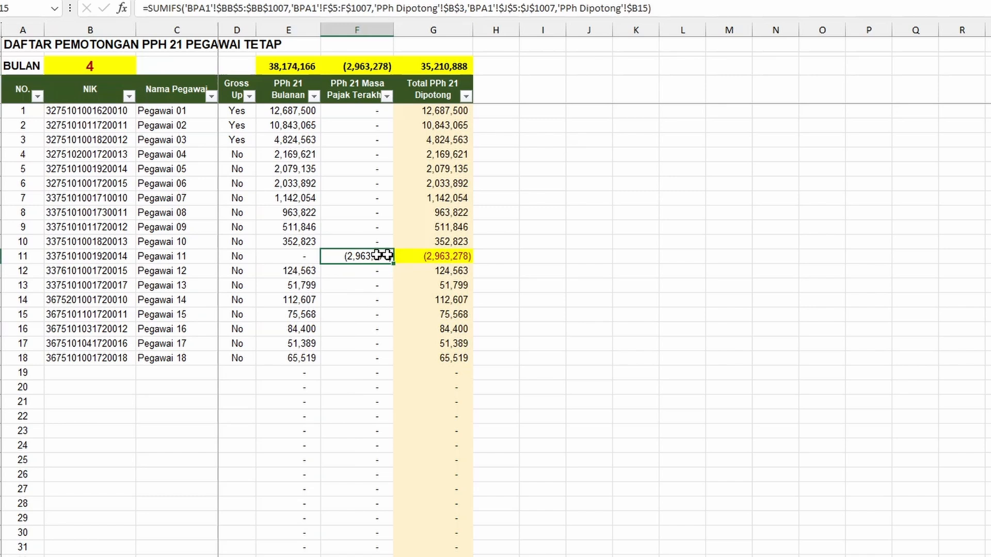
left_click(459, 261)
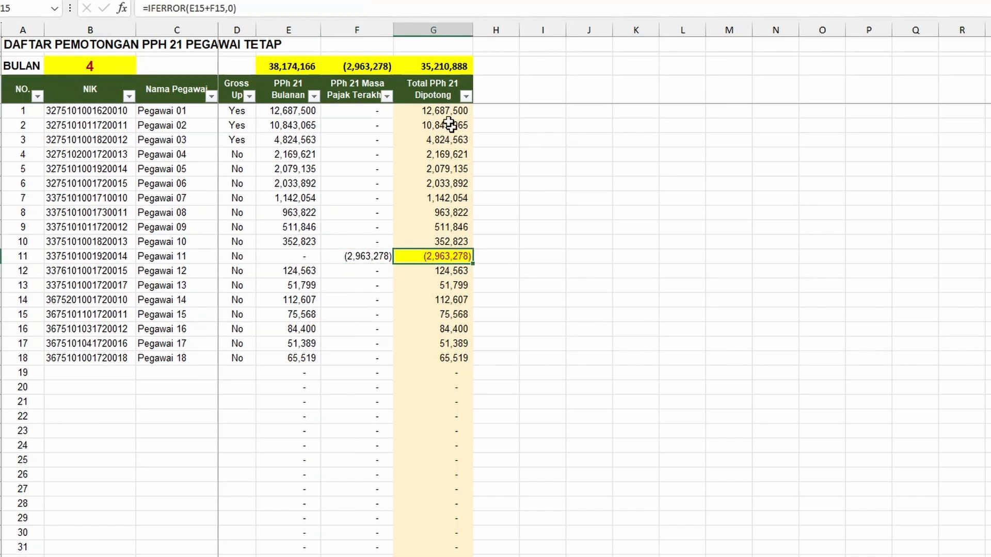
left_click(438, 68)
key("F2")
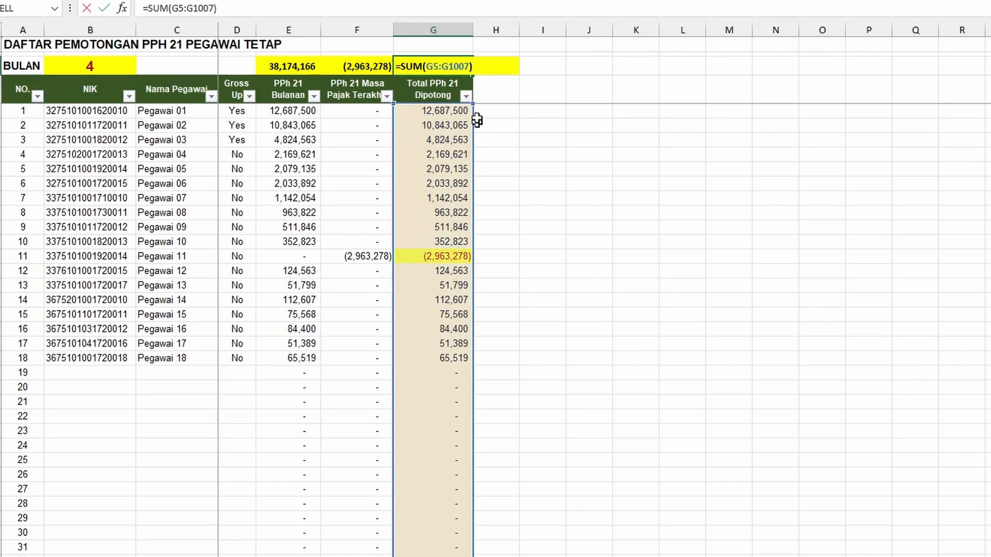
key("Escape")
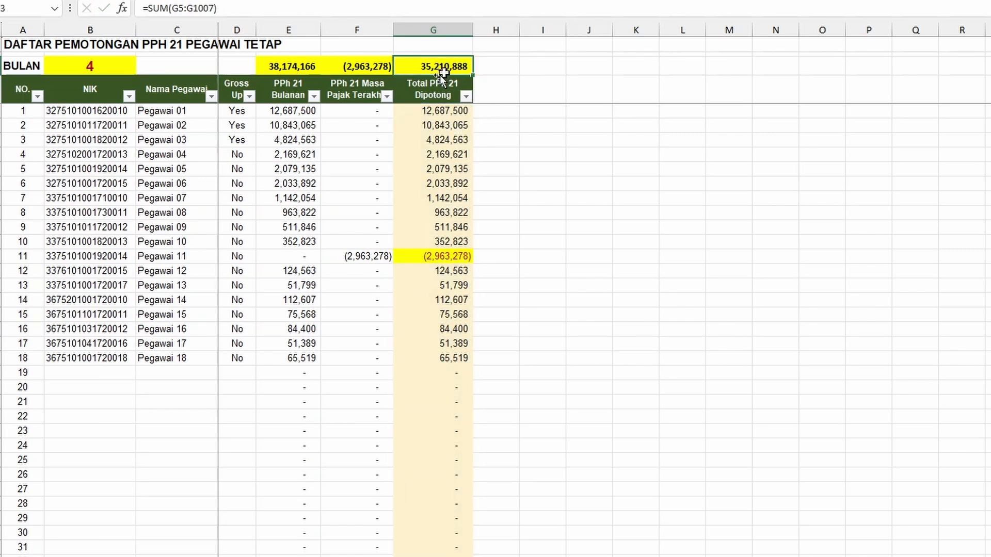
left_click(444, 256)
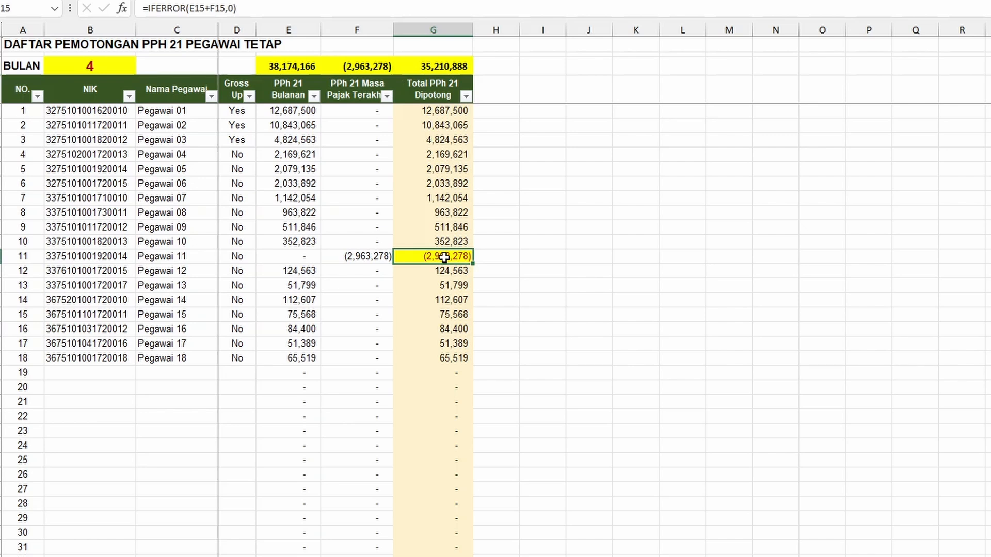
left_click(439, 67)
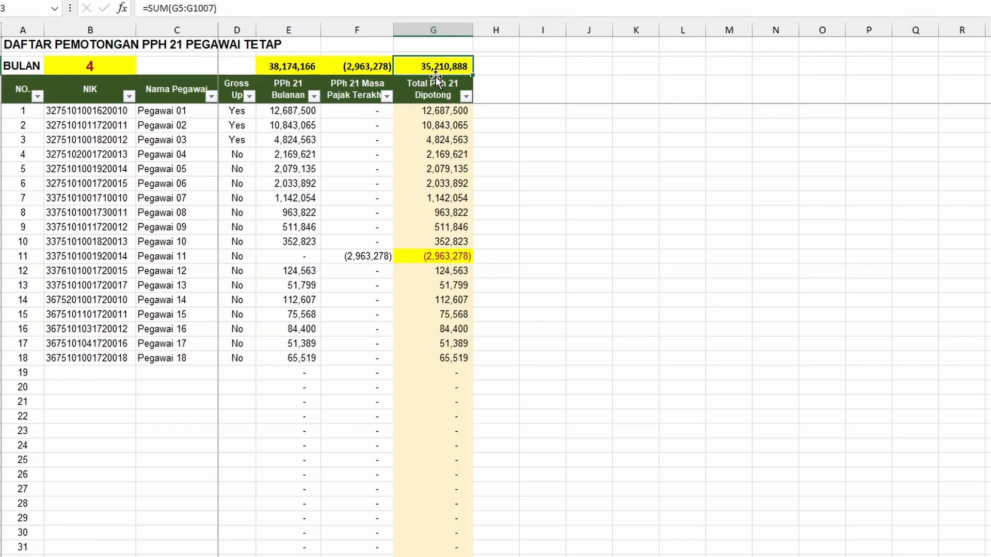
left_click(454, 257)
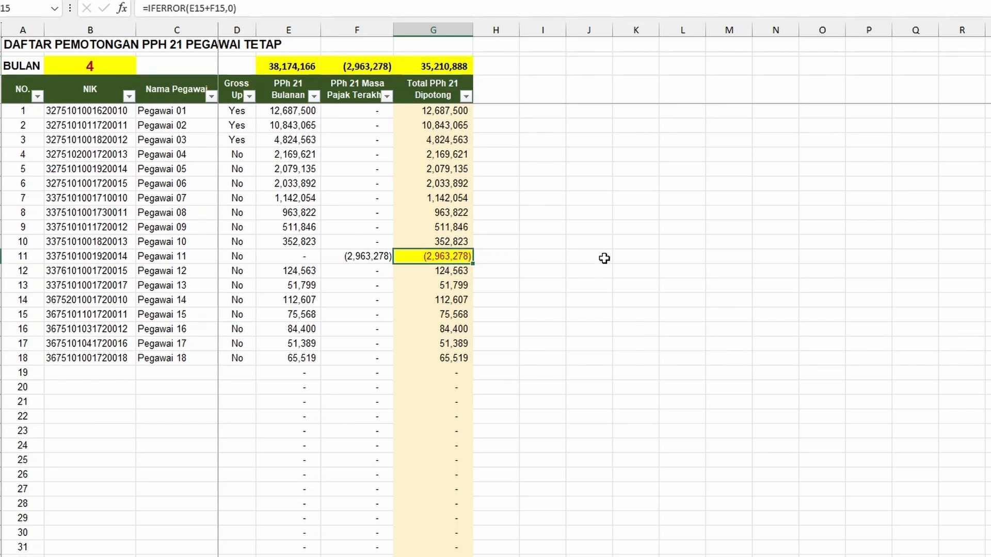
Return to the BPA1 sheet and filter Masa Pajak Akhir to show only period 4.
left_click(568, 553)
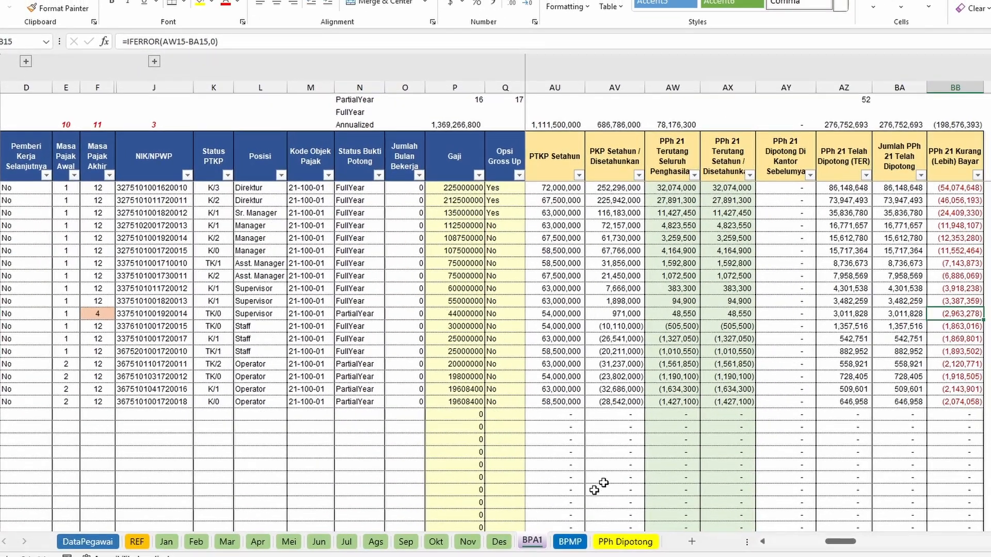
left_click(657, 360)
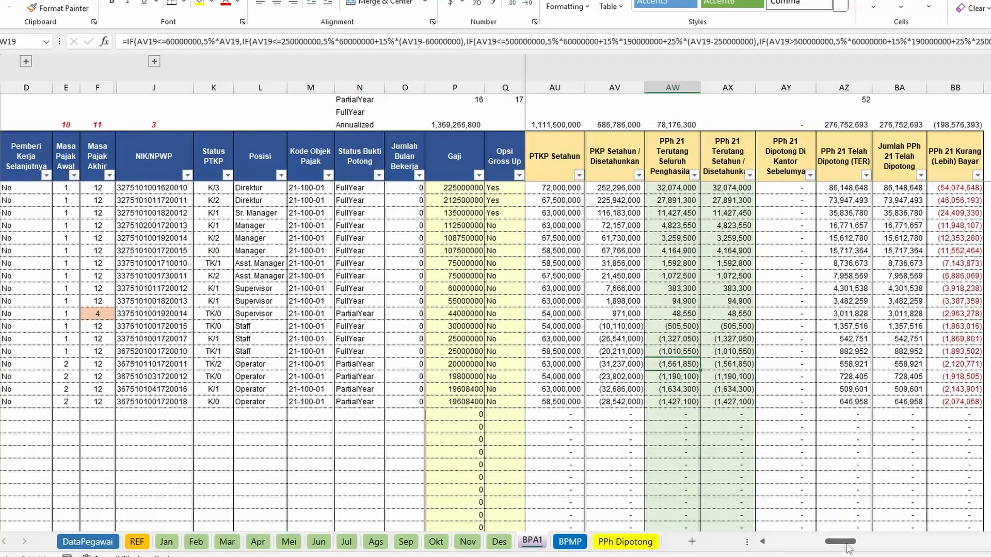
left_click_drag(847, 548, 789, 548)
left_click(281, 280)
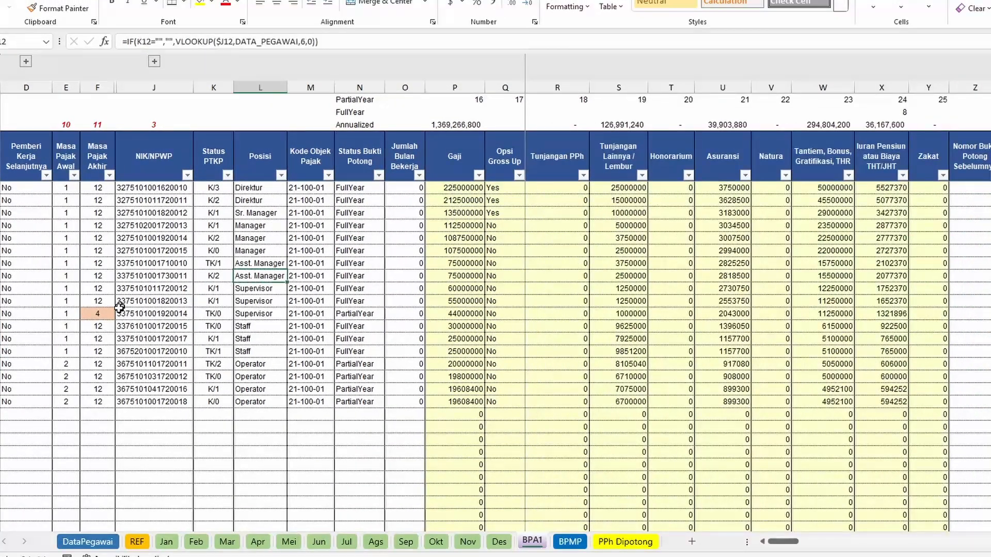
left_click(109, 314)
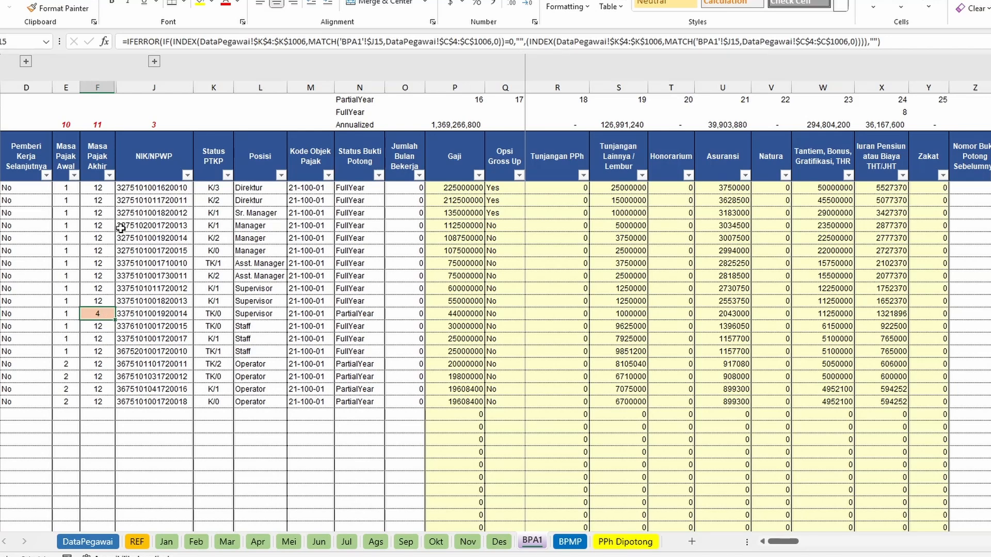
left_click(109, 175)
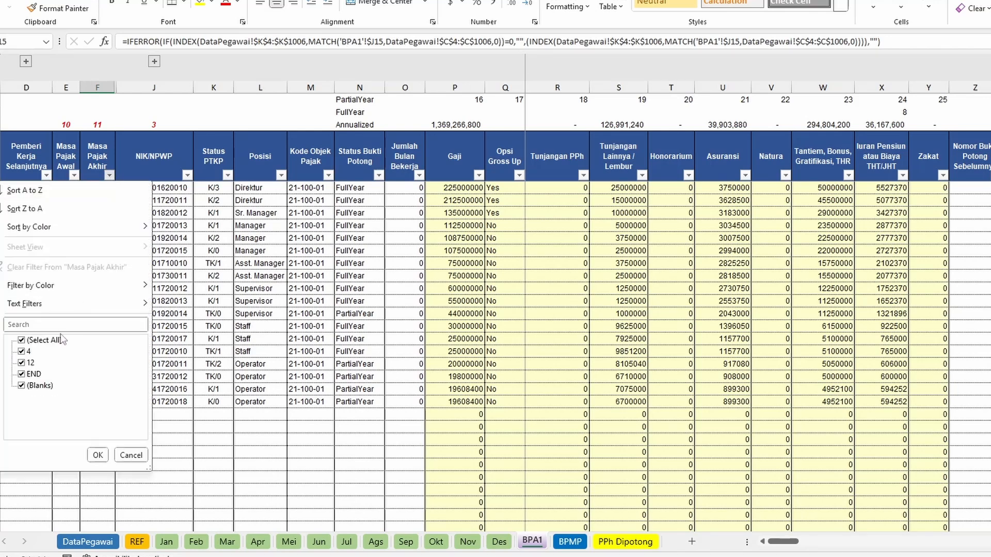
left_click(44, 340)
left_click(30, 353)
left_click(97, 456)
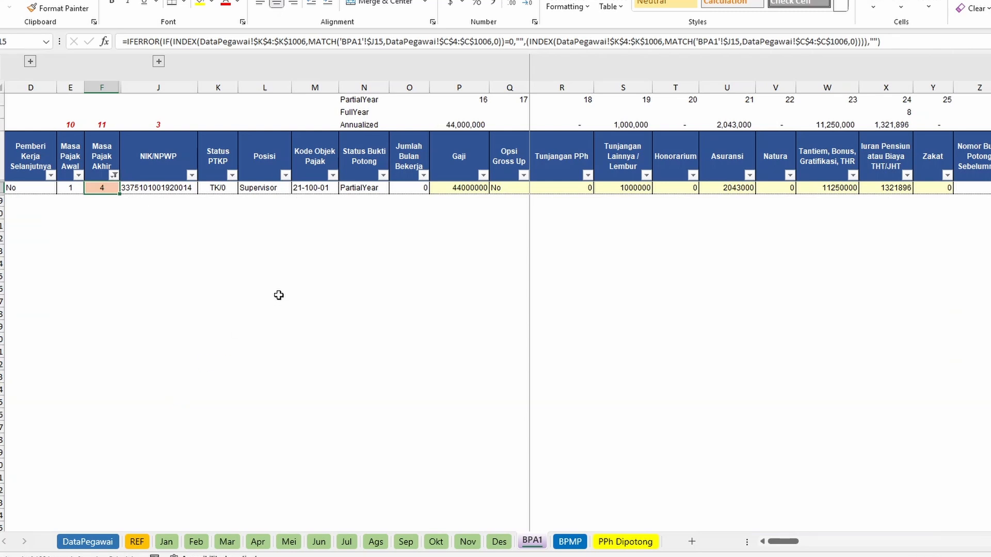
Check the filtered row's Pemberi Kerja Selanjutnya value and expand the collapsed columns containing No., Nama Pegawai and Kode Status Bupot.
left_click(111, 224)
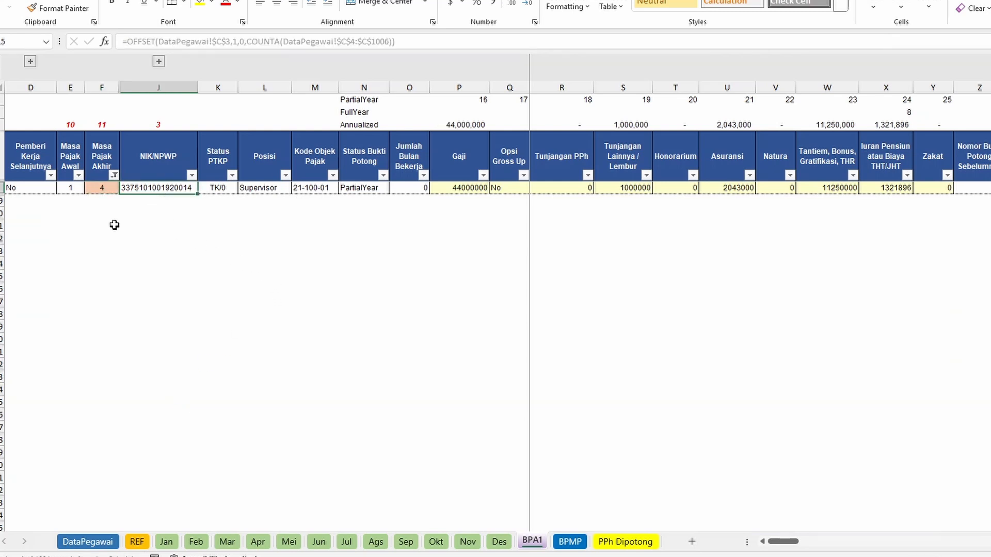
left_click(18, 191)
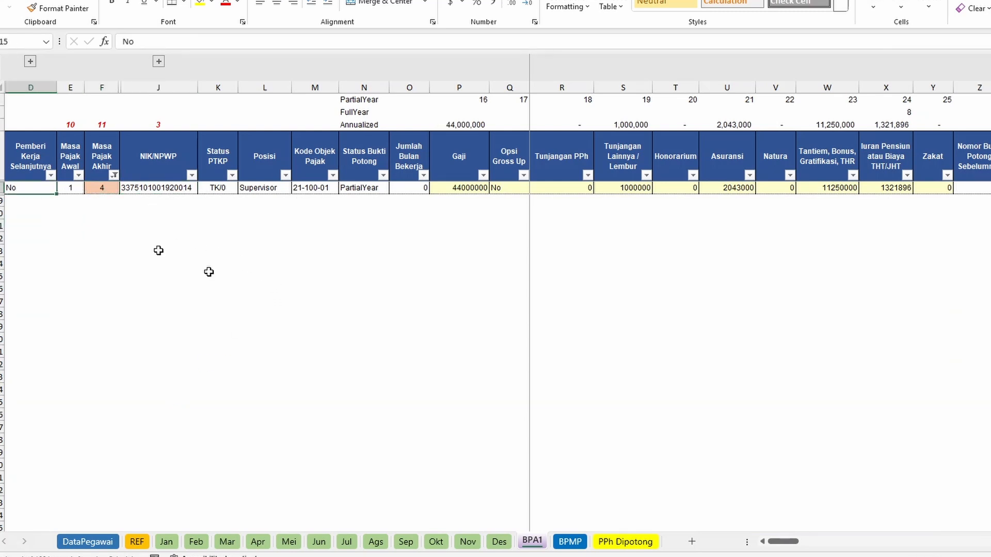
left_click(246, 308)
left_click(30, 61)
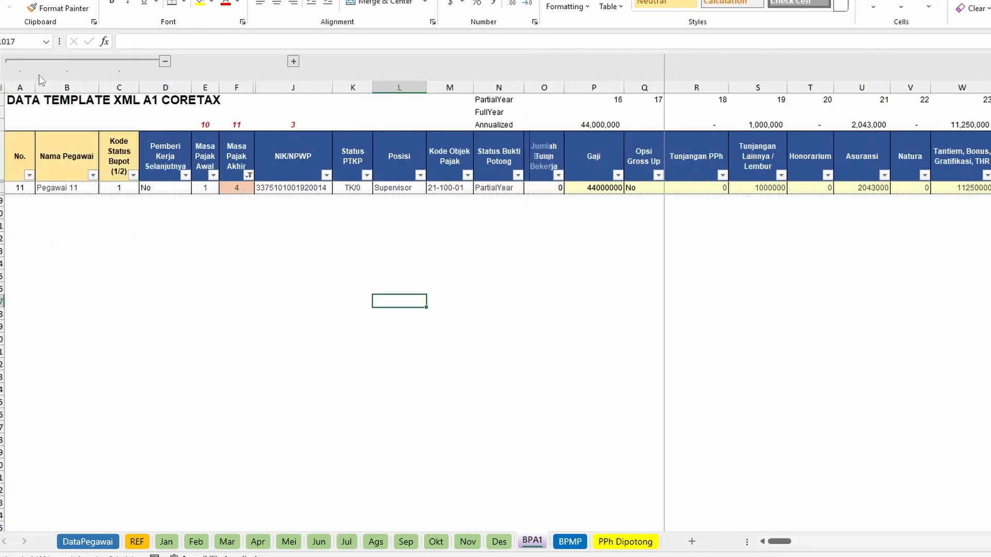
Examine the filtered Pegawai 11 row from Pemberi Kerja Selanjutnya to Fasilitas Pajak, including the Opsi Gross Up formula.
left_click(172, 227)
left_click_drag(160, 190, 986, 193)
key("super")
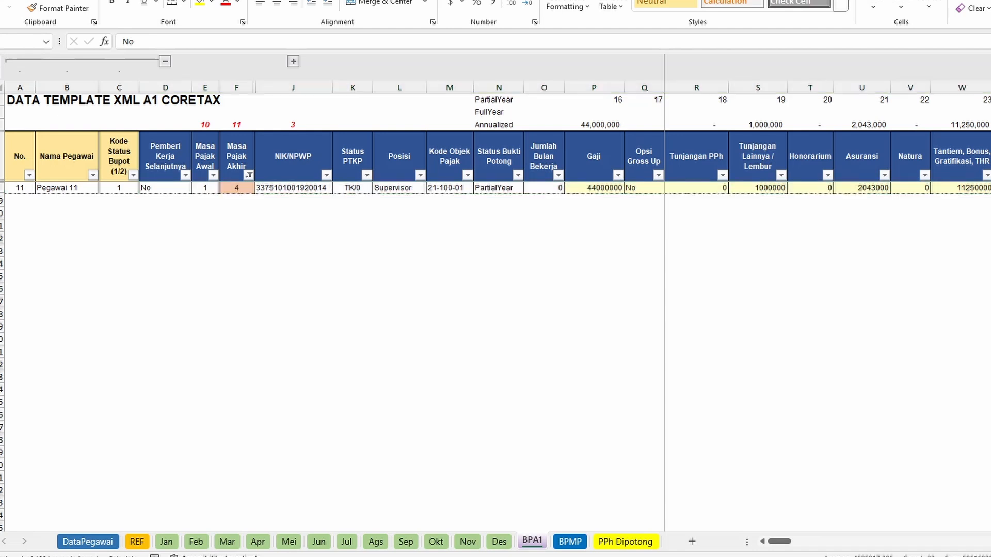
left_click(989, 200)
key("ctrl+Up")
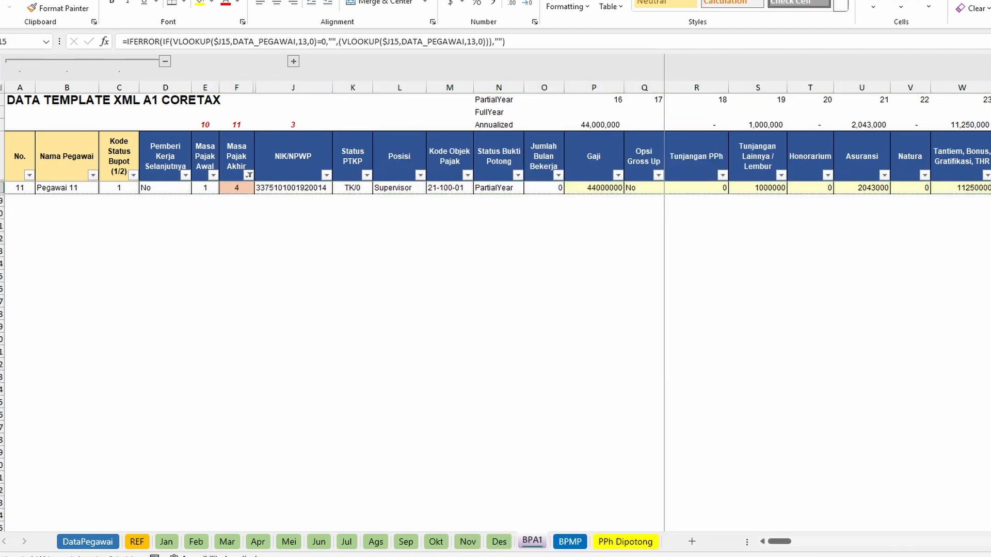
left_click(646, 191)
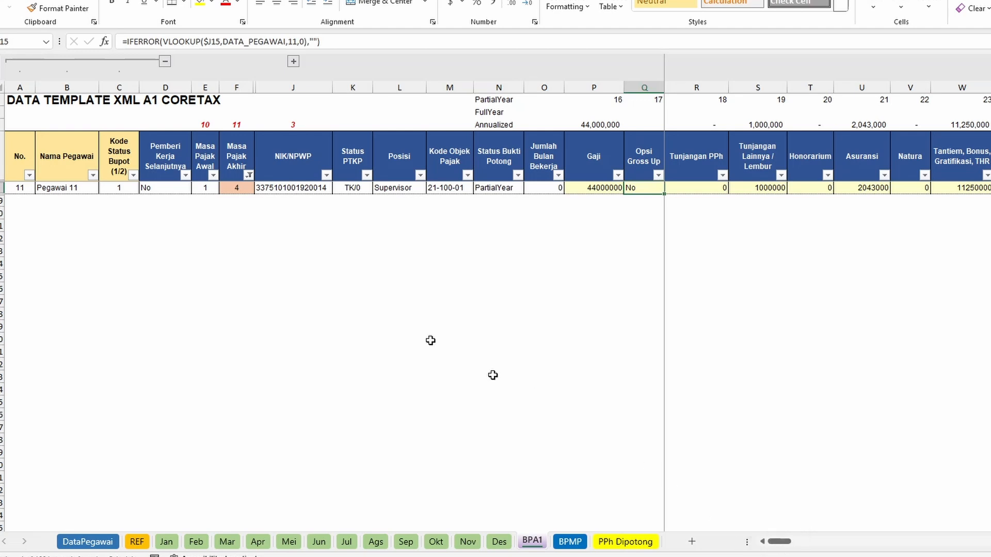
left_click_drag(155, 188, 498, 191)
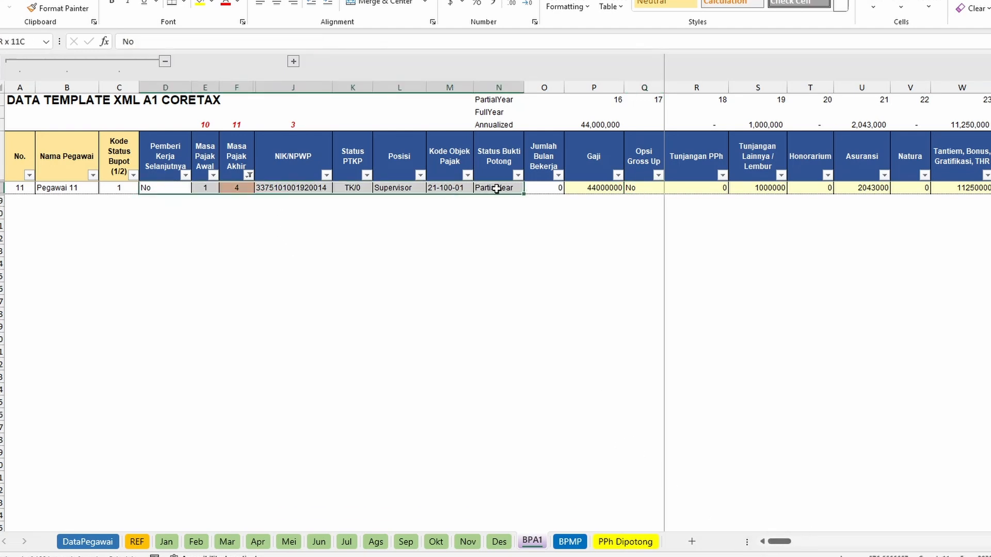
scroll(862, 187, "right", 2)
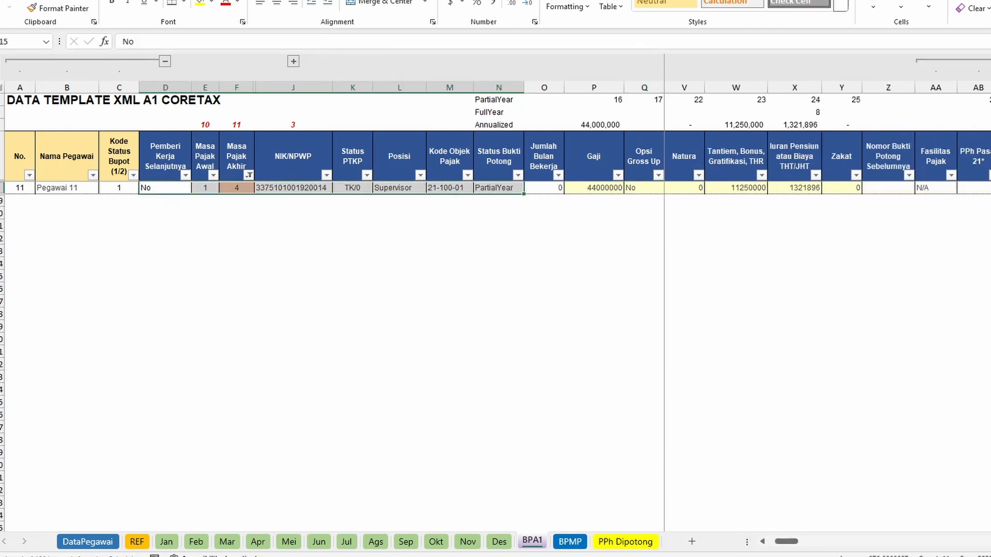
left_click(942, 213)
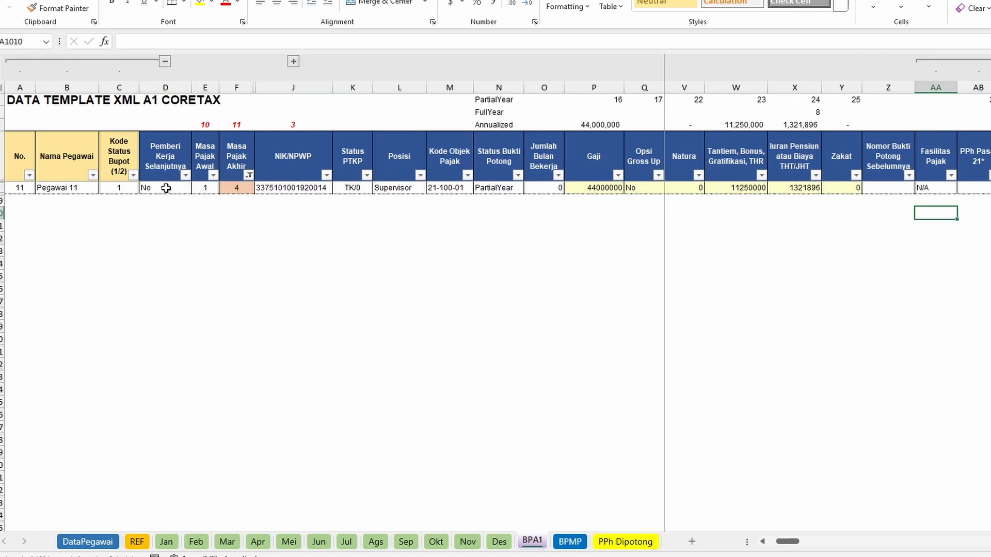
Copy the filtered Pegawai 11 row's XML data from Pemberi Kerja Selanjutnya onward.
left_click_drag(166, 188, 988, 187)
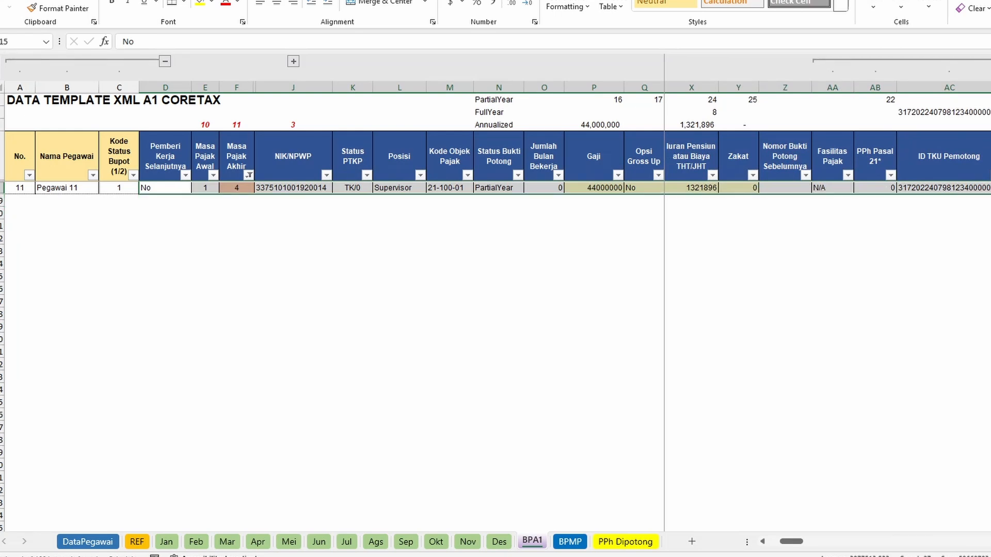
right_click(489, 188)
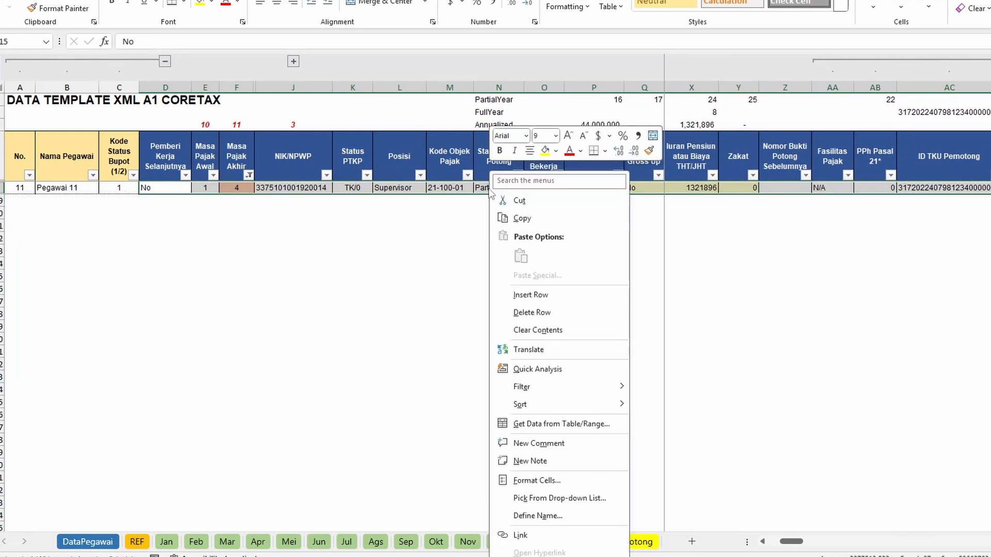
left_click(520, 218)
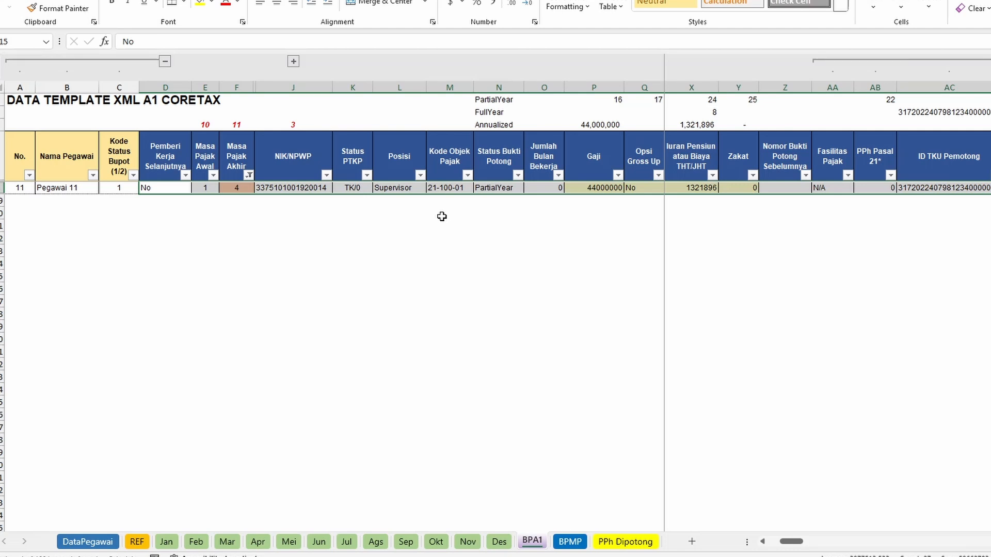
Trace Pegawai 11's final-period Pasal 17 calculation through PPh 21 Telah Dipotong (TER) and Jumlah PPh 21 Telah Dipotong to PPh 21 Kurang (Lebih) Bayar.
left_click(926, 189)
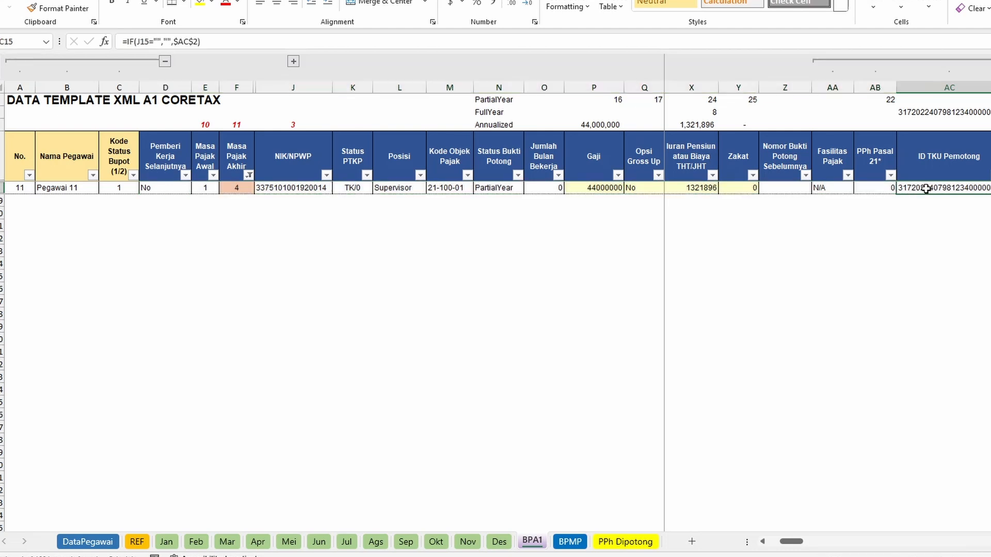
key("Right")
key("Right")
key("Right")
key("Right")
key("Right")
key("Right")
key("Right")
key("Right")
key("Right")
key("Right")
key("Right")
key("Right")
key("Right")
key("Right")
key("Right")
key("Right")
key("Right")
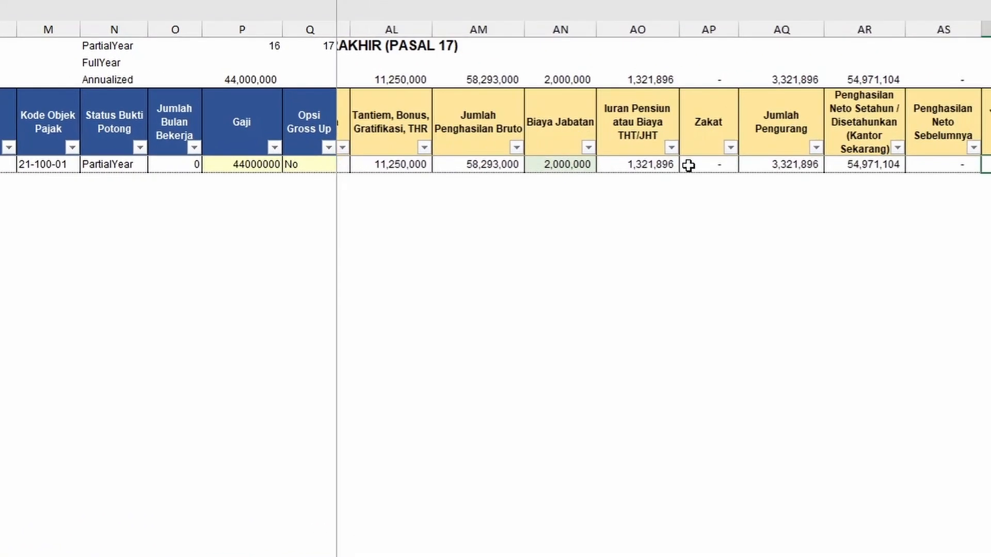
key("Right")
key("Right")
key("Right")
key("Right")
key("Right")
key("Right")
key("Right")
key("Right")
key("Right")
key("Right")
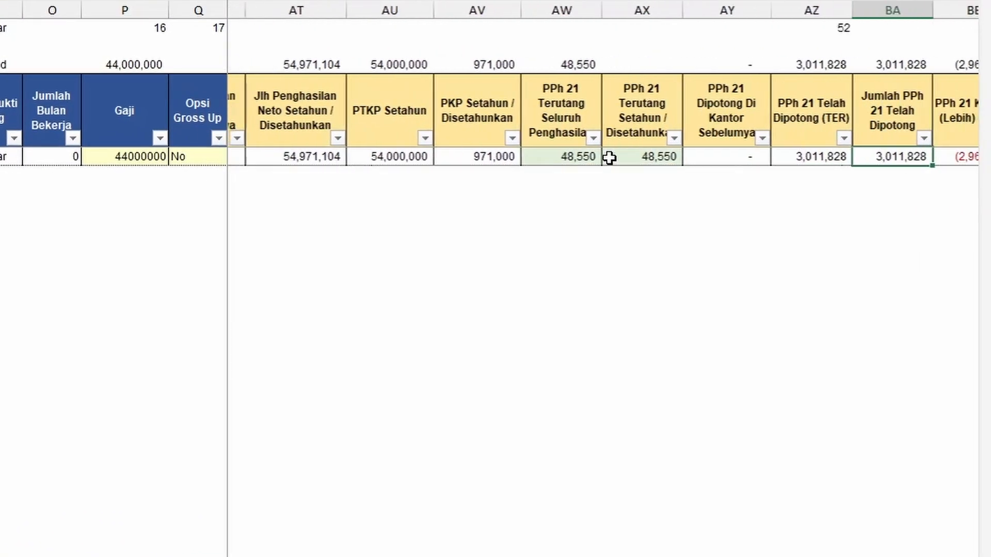
key("Left")
key("Left")
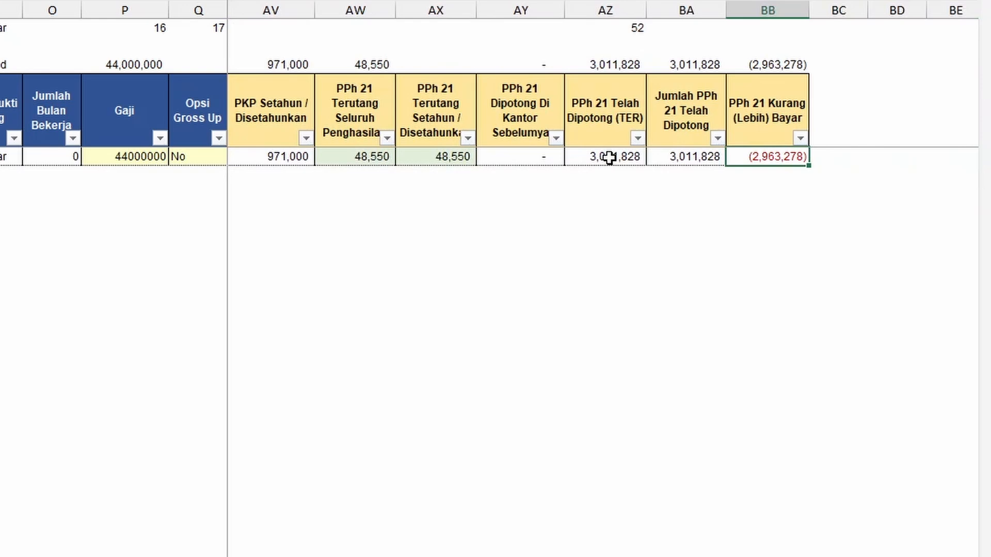
left_click(699, 161)
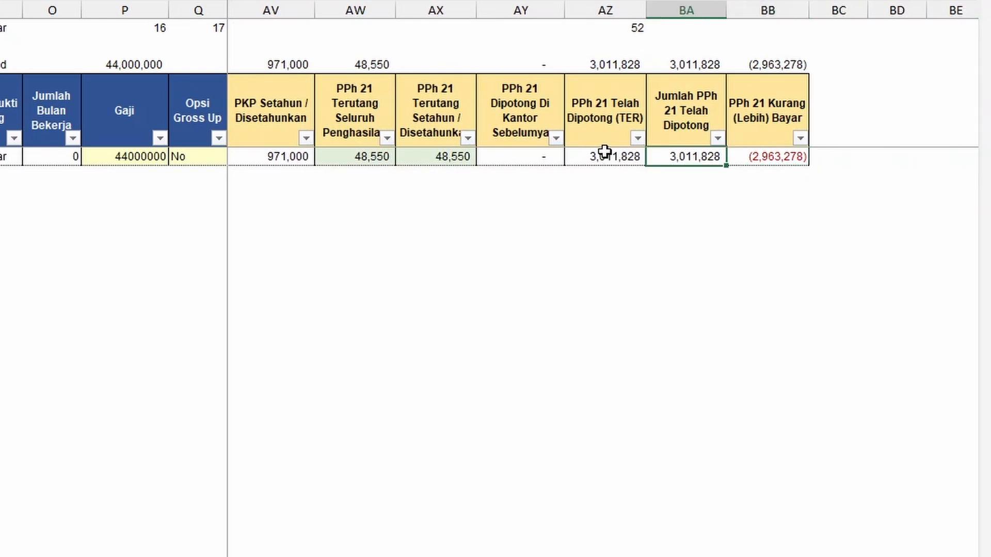
left_click(605, 152)
left_click(692, 165)
left_click(775, 163)
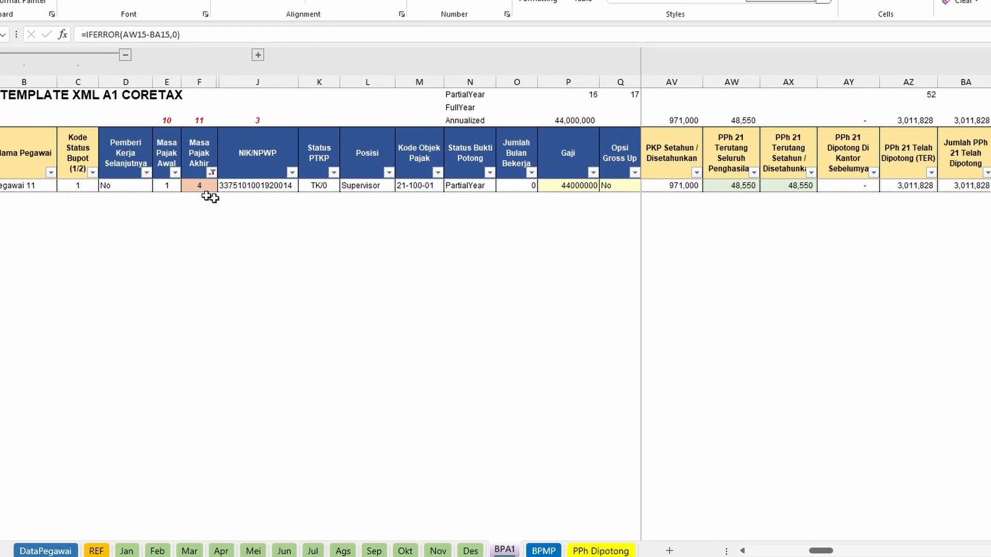
Review Pegawai 11's Masa Pajak Akhir, NIK/NPWP and Gaji formulas, following the row to the under/overpayment column and back.
left_click(206, 189)
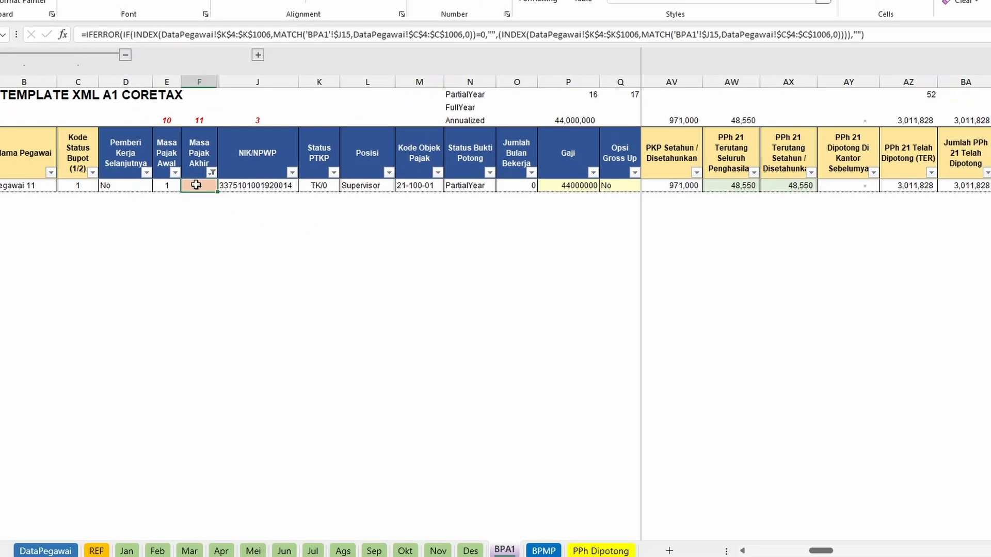
left_click_drag(821, 551, 702, 521)
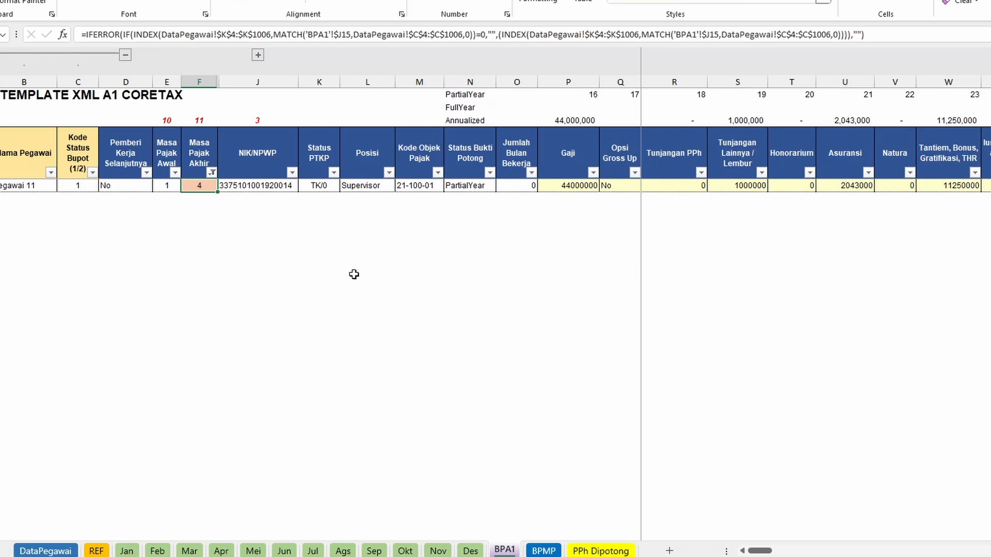
left_click(288, 186)
left_click(574, 187)
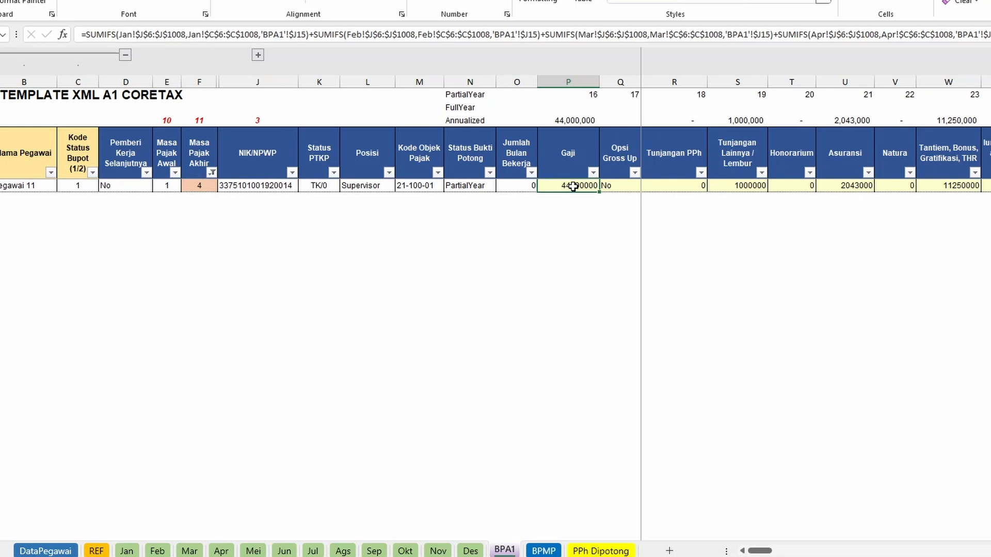
key("Right")
key("Right")
key("Right")
key("Right")
key("Right")
key("Right")
key("Right")
key("Right")
key("Right")
key("Right")
key("Right")
key("Right")
key("Right")
key("Right")
key("Right")
key("Right")
key("Right")
key("Right")
key("Right")
key("Right")
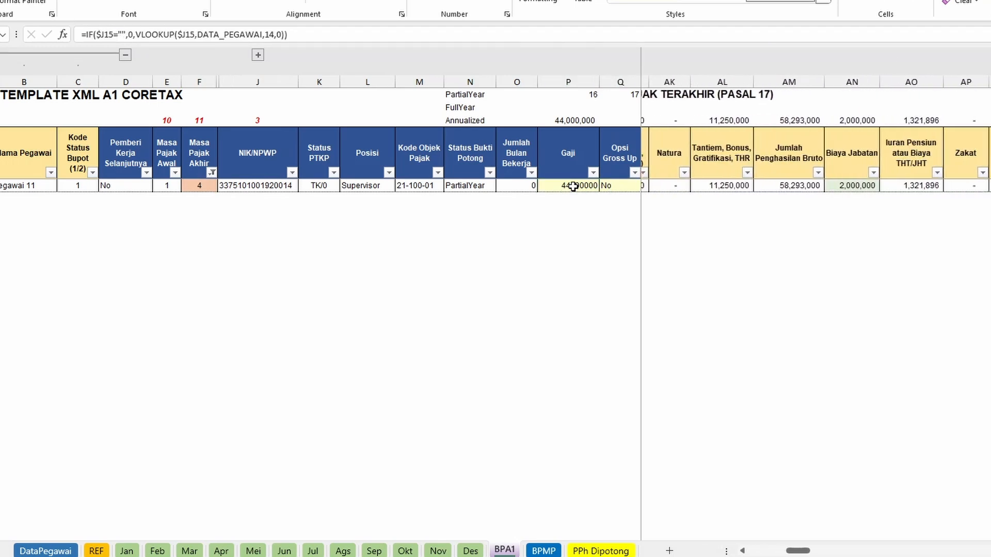
key("Right")
key("Right")
key("Right")
key("Right")
key("Right")
key("Right")
key("Right")
key("Right")
key("Right")
key("Right")
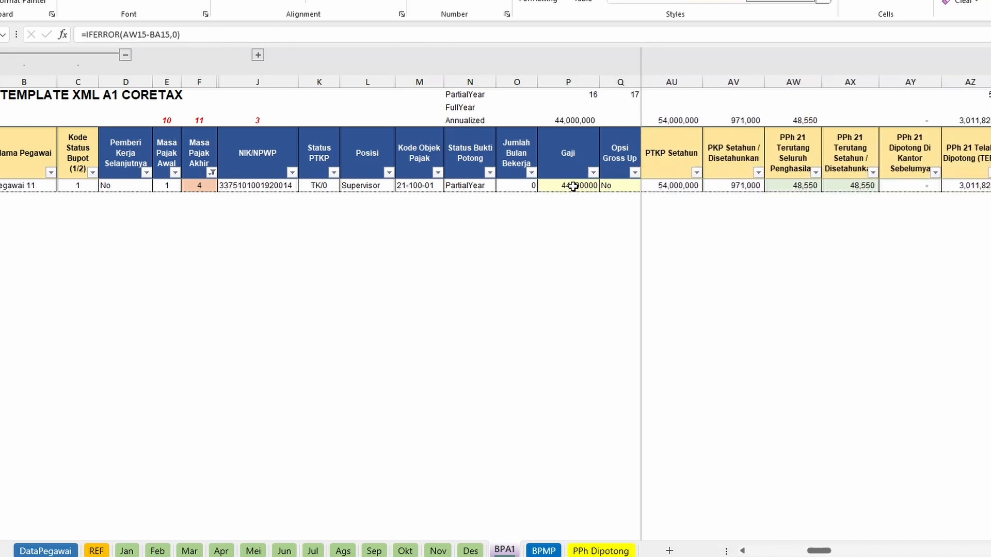
key("Left")
key("Left")
key("Left")
key("Left")
key("Left")
key("Left")
key("Left")
key("Left")
key("Left")
key("Left")
key("Left")
key("Left")
key("Left")
key("Left")
key("Left")
key("Left")
key("Left")
key("Left")
key("Left")
key("Left")
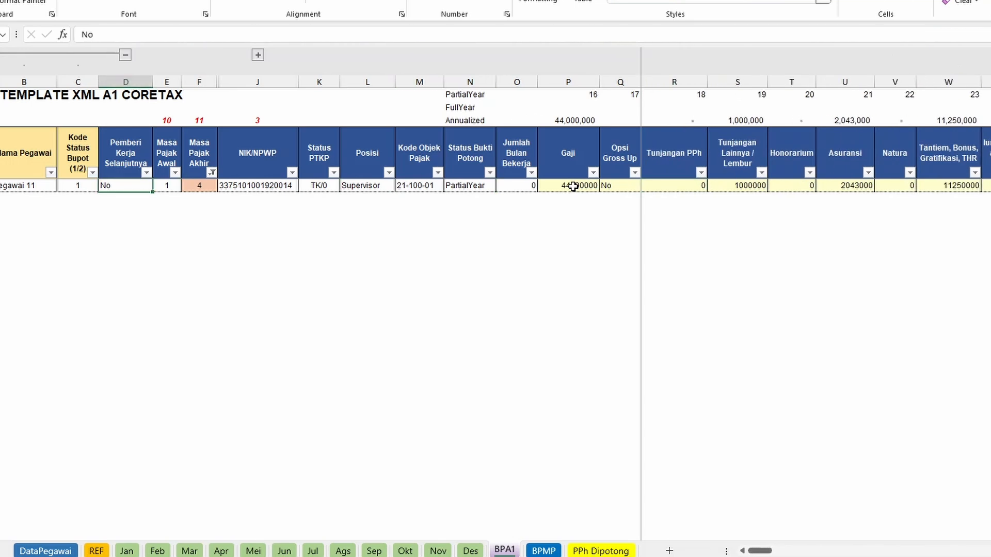
key("Right")
key("Right")
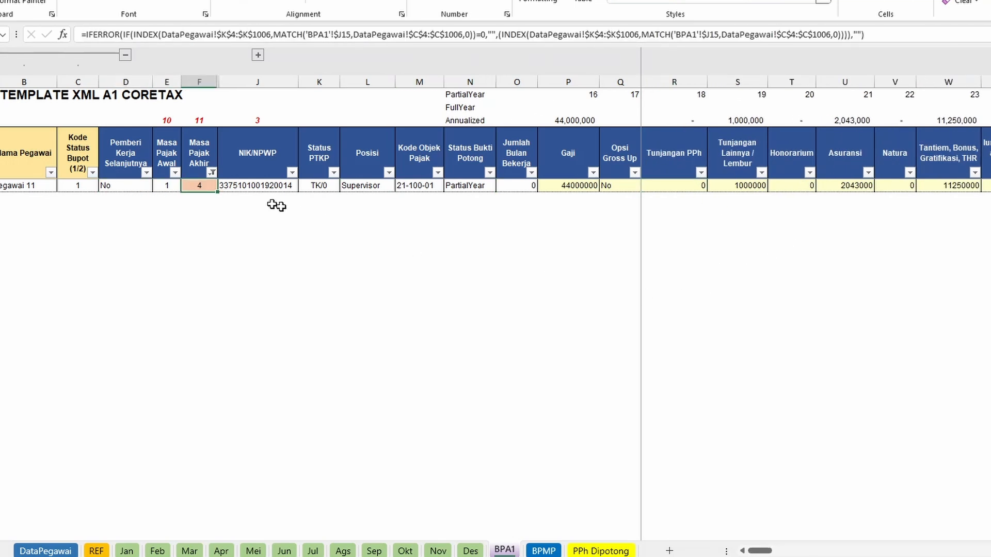
Open the PPh Dipotong sheet and inspect Pegawai 05's PPh 21 Bulanan and Total PPh 21 Dipotong formulas.
left_click(600, 551)
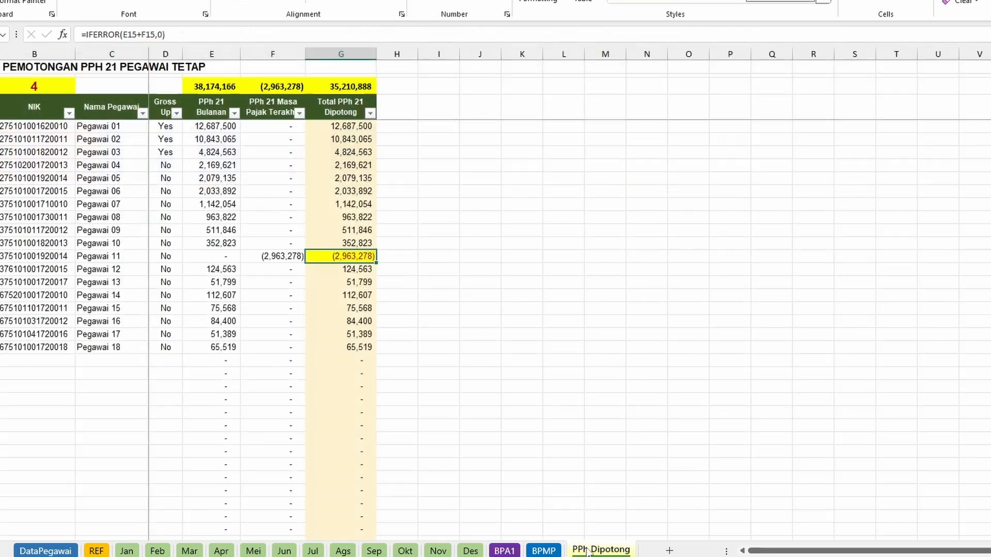
left_click(196, 180)
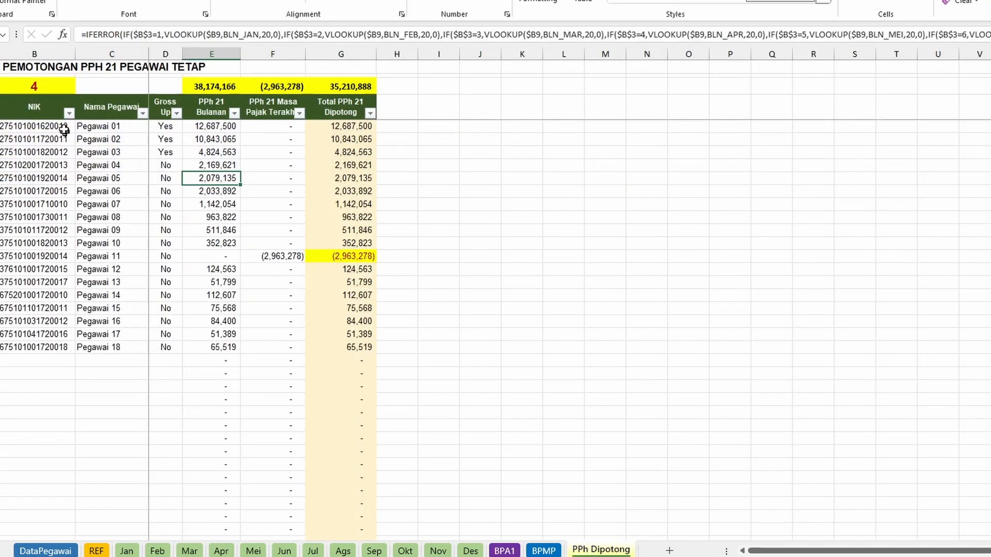
left_click(323, 182)
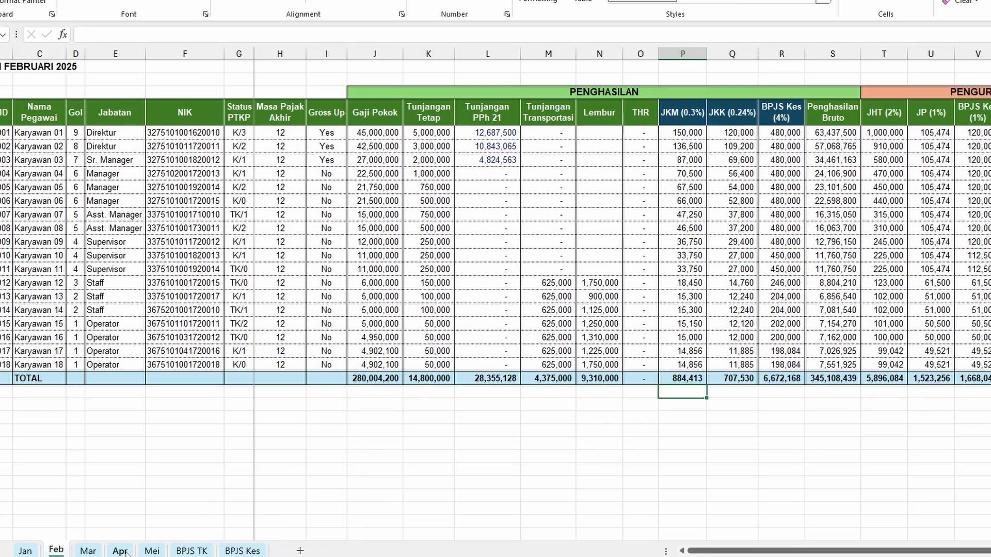
In the payroll workbook's Apr sheet, check Karyawan 11's Tunjangan PPh 21 formula and select Karyawan 01's PPh 21 Terutang cell.
left_click(119, 551)
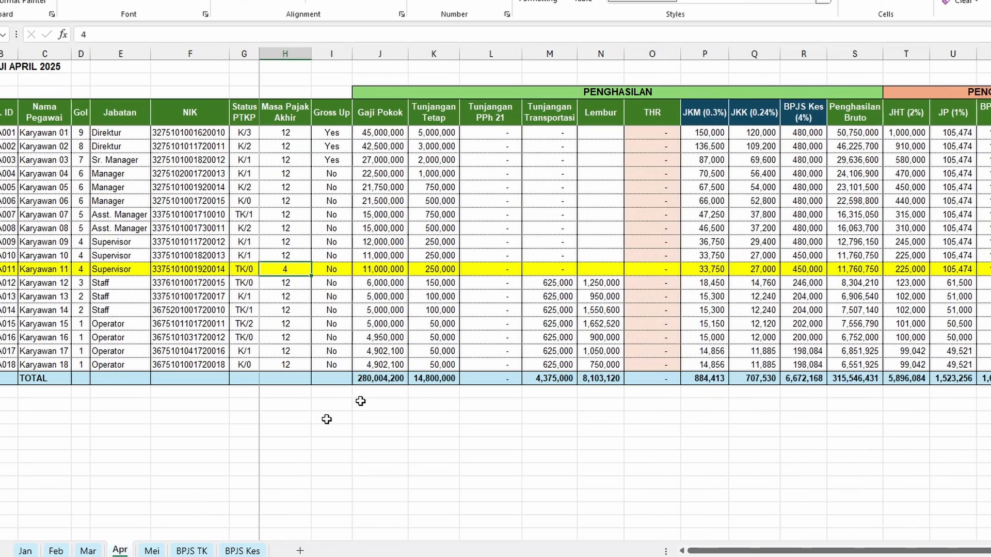
left_click(508, 268)
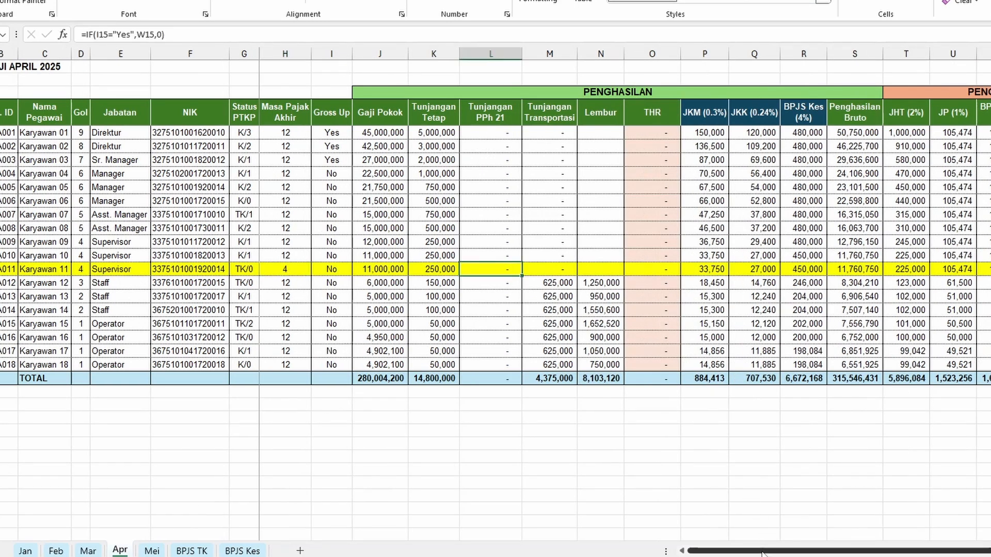
left_click_drag(766, 550, 844, 546)
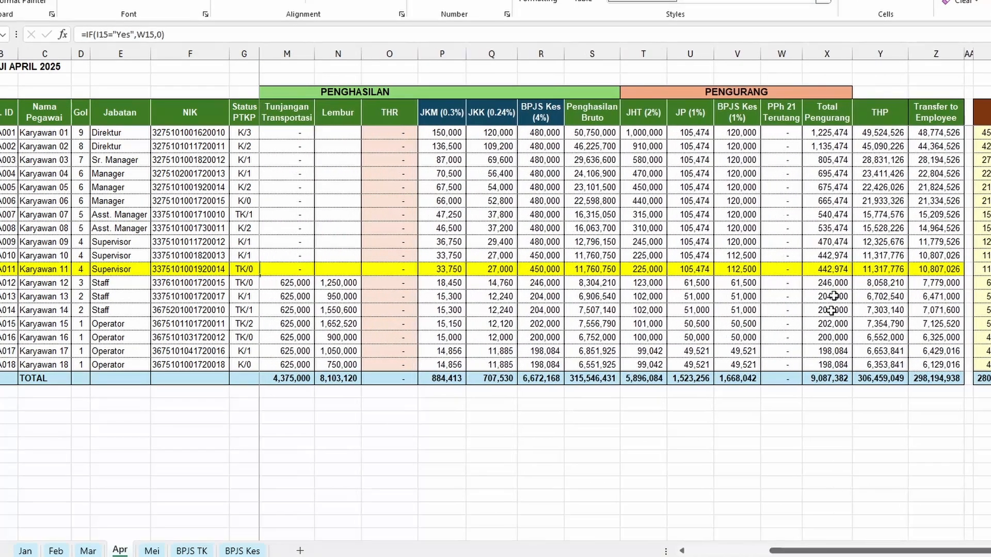
left_click(790, 133)
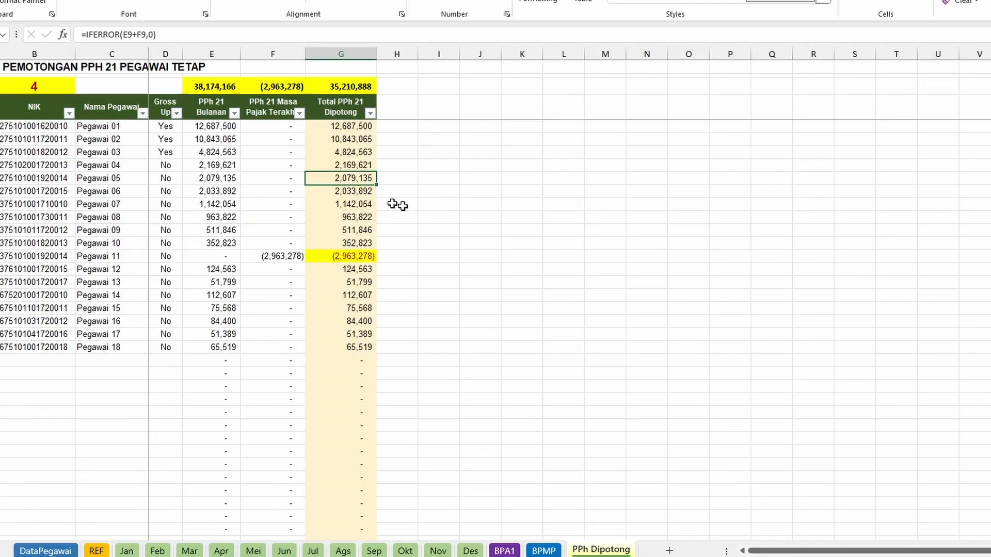
Copy Total PPh 21 Dipotong for Pegawai 01 to 18 and paste it as values into April's PPh 21 Terutang column, widening that column.
left_click(398, 166)
left_click(361, 117)
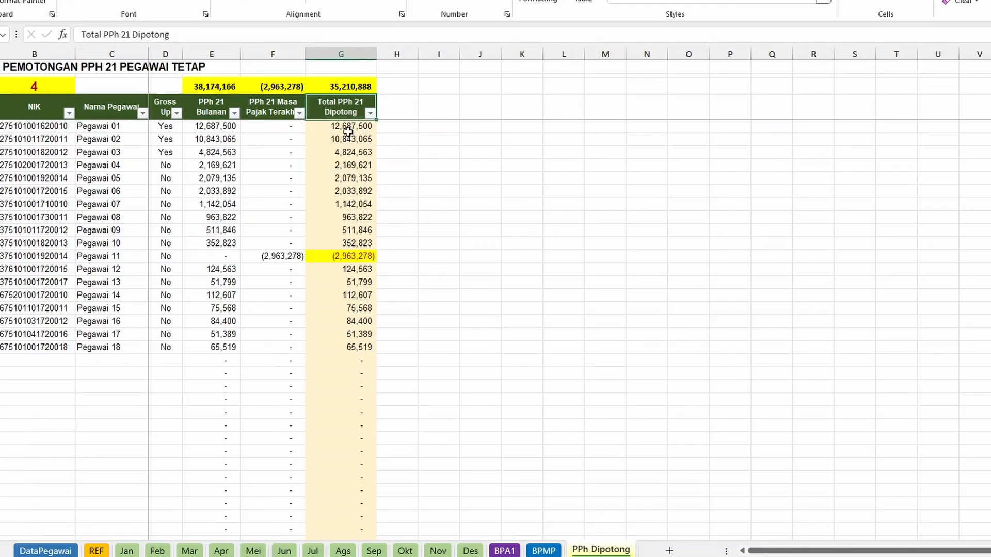
left_click_drag(349, 128, 360, 341)
key("ctrl+c")
key("alt+Tab")
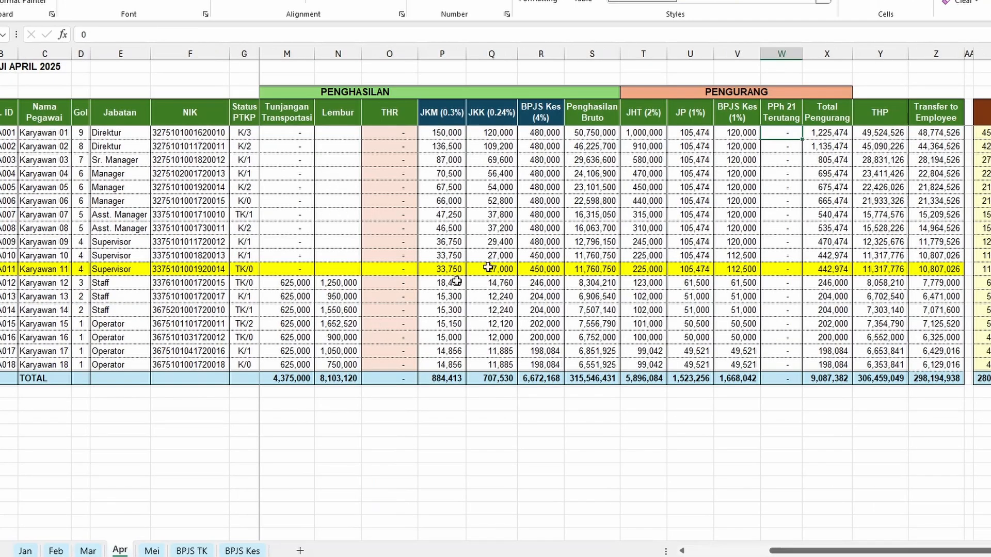
right_click(779, 134)
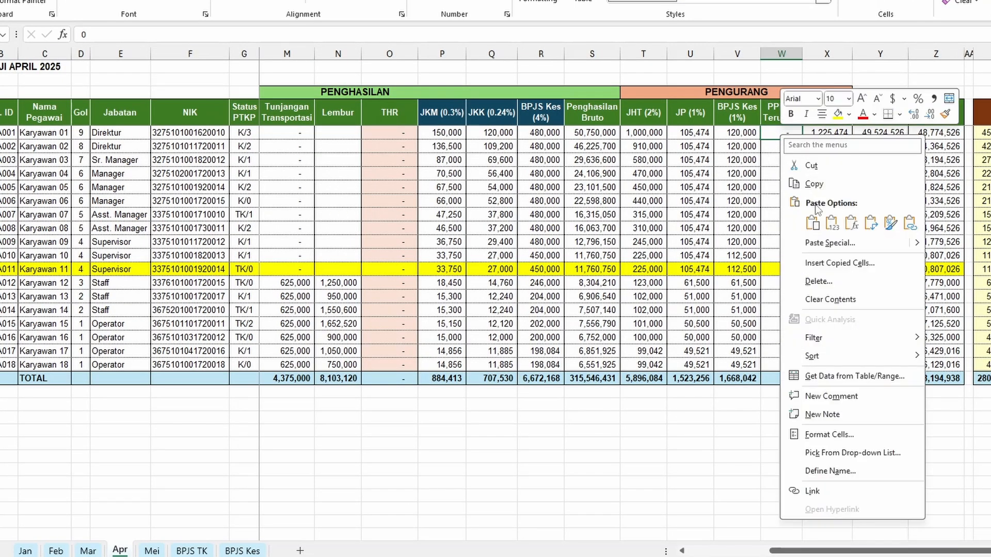
left_click(828, 229)
left_click_drag(802, 53, 812, 54)
Check Karyawan 11's PPh 21 Terutang, Transfer to Employee and THP in the April payroll.
left_click(790, 268)
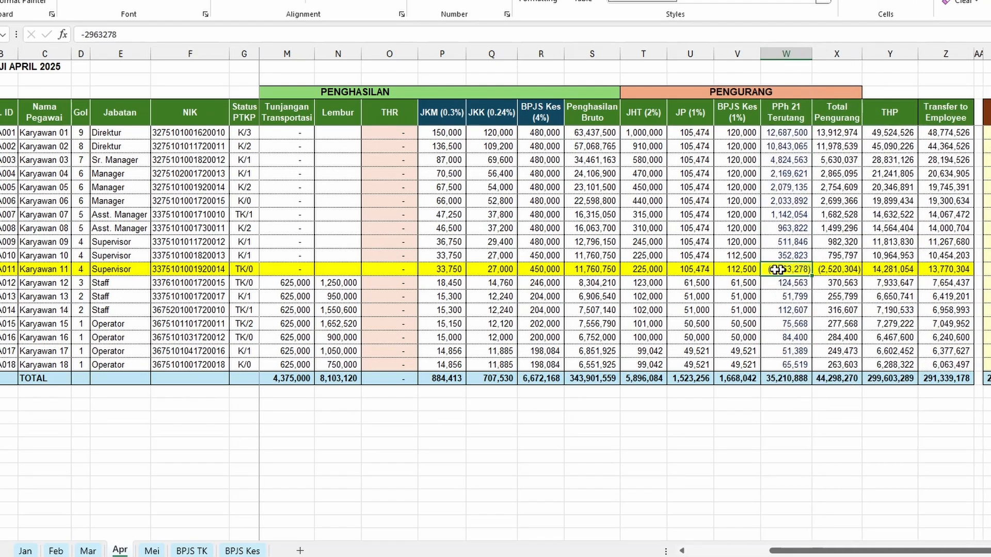
left_click(941, 270)
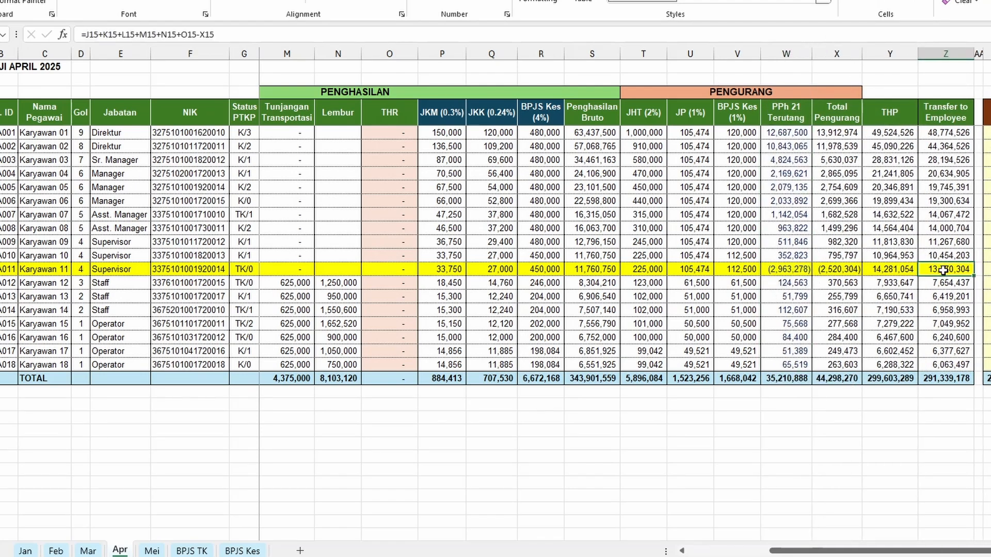
left_click(891, 270)
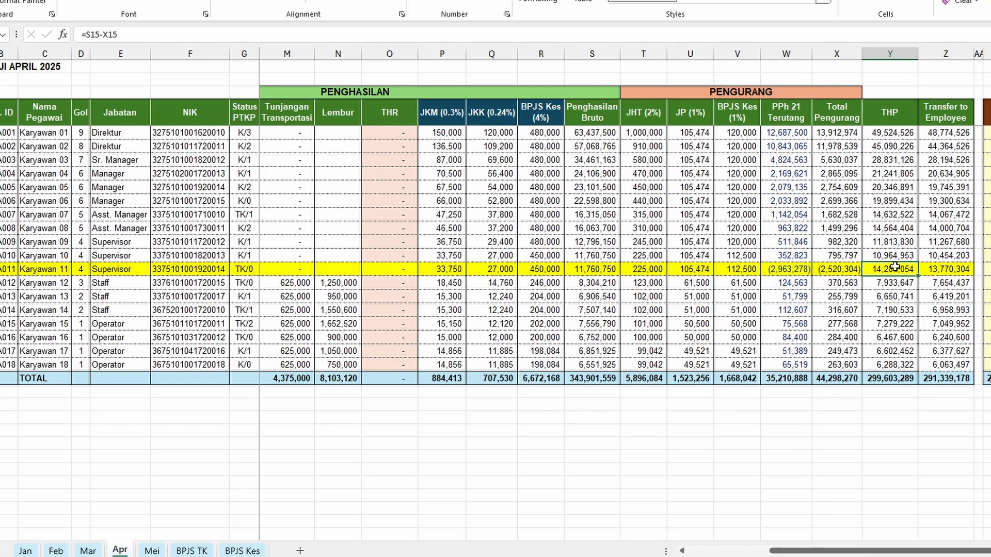
Inspect Karyawan 11's PPh 21 Terutang and Total Pengurang in the April payroll, plus Karyawan 02's Tunjangan PPh 21.
left_click(835, 271)
left_click(778, 269)
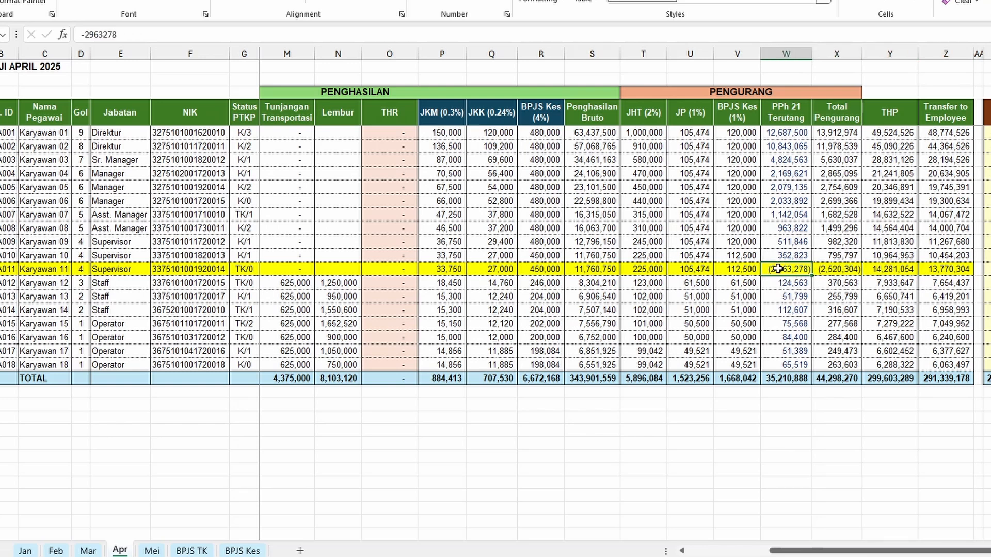
left_click(838, 272)
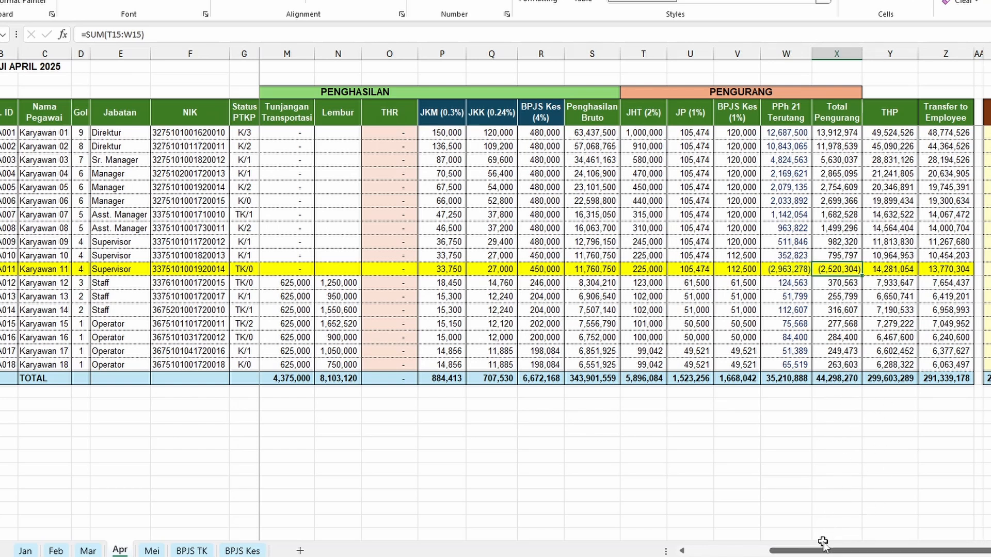
left_click_drag(820, 550, 733, 552)
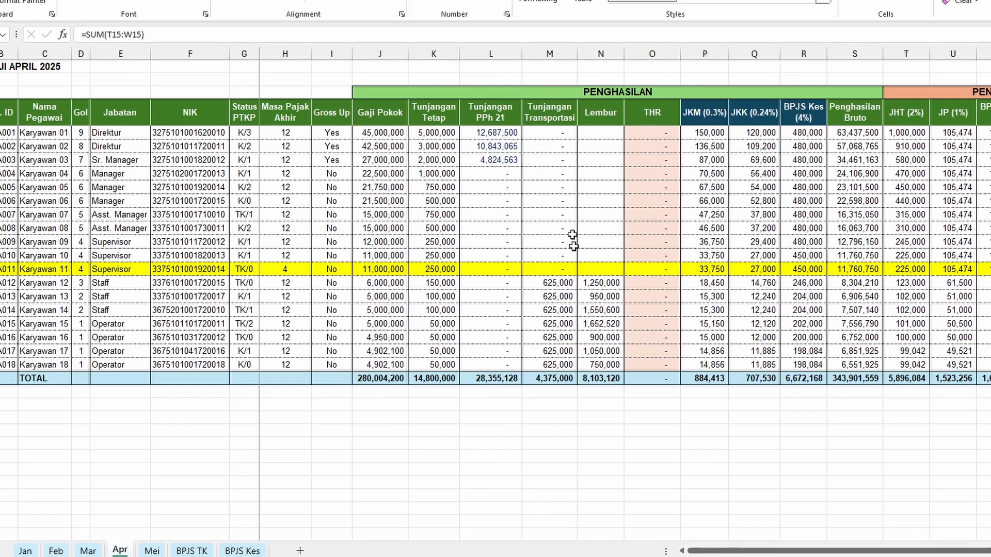
left_click(488, 147)
Open the payroll's Mar sheet, then switch to PPh Dipotong in the tax workbook and set BULAN to 3.
left_click(87, 552)
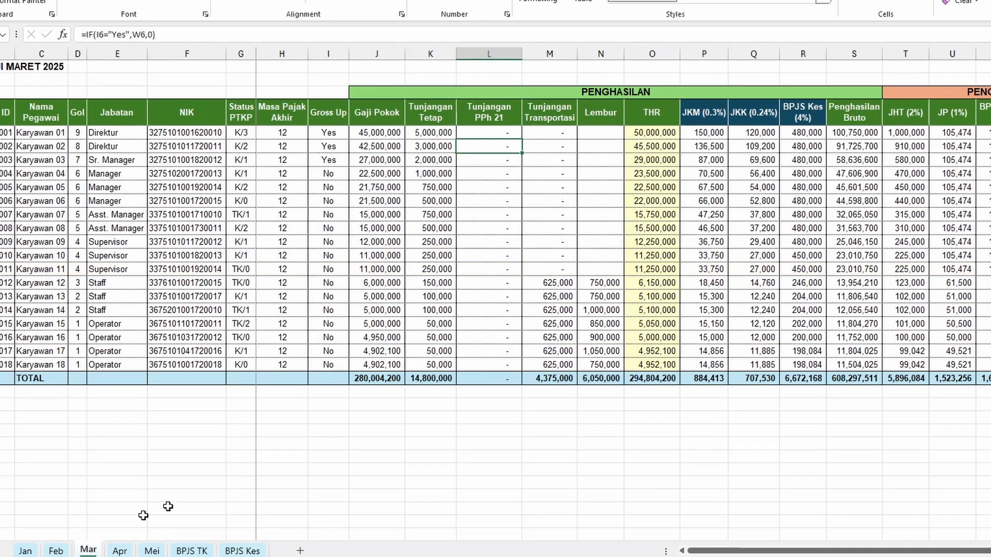
left_click(702, 282)
key("alt+Tab")
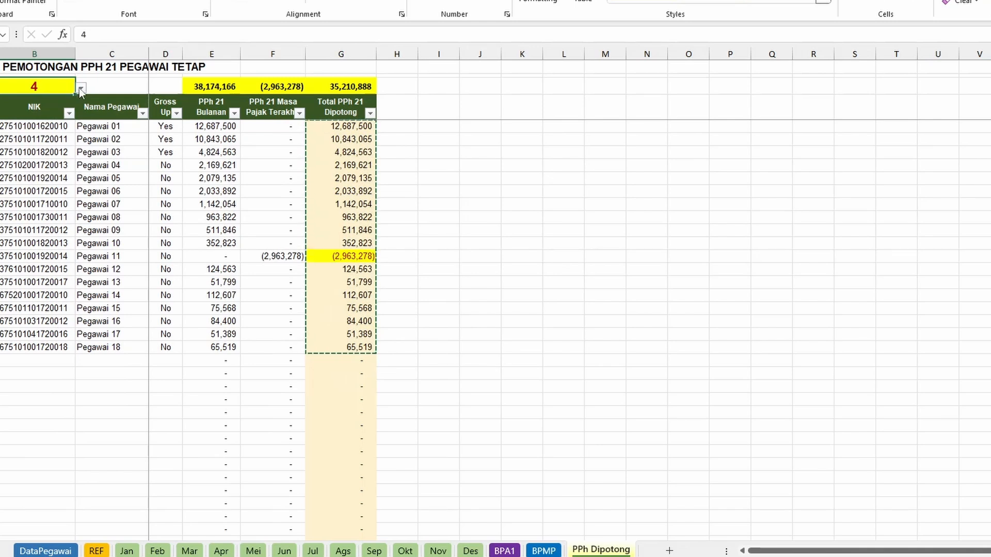
left_click(81, 88)
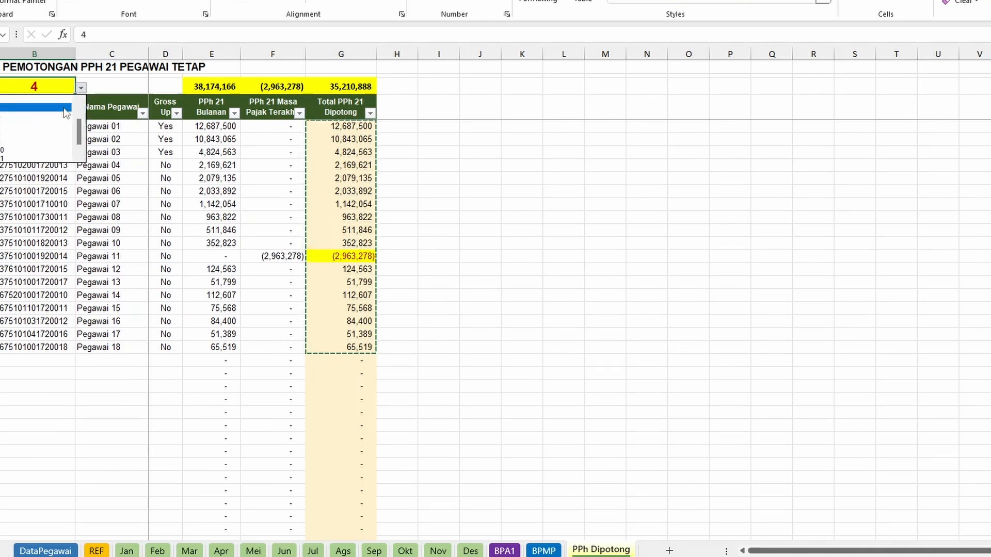
left_click_drag(80, 128, 85, 120)
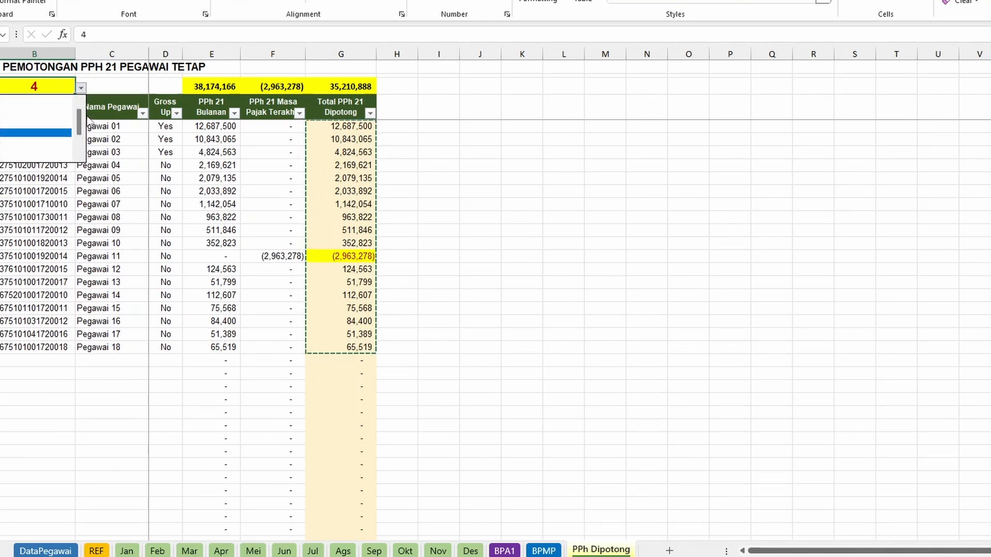
left_click(36, 126)
left_click(286, 164)
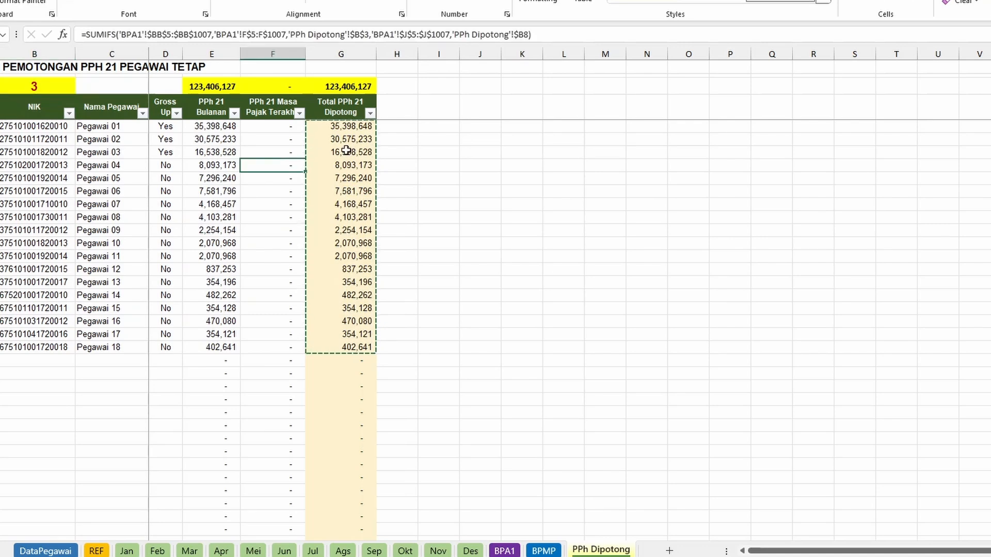
Paste the copied Total PPh 21 Dipotong range as values into March's PPh 21 Terutang column and widen the Total Pengurang column.
key("alt+Tab")
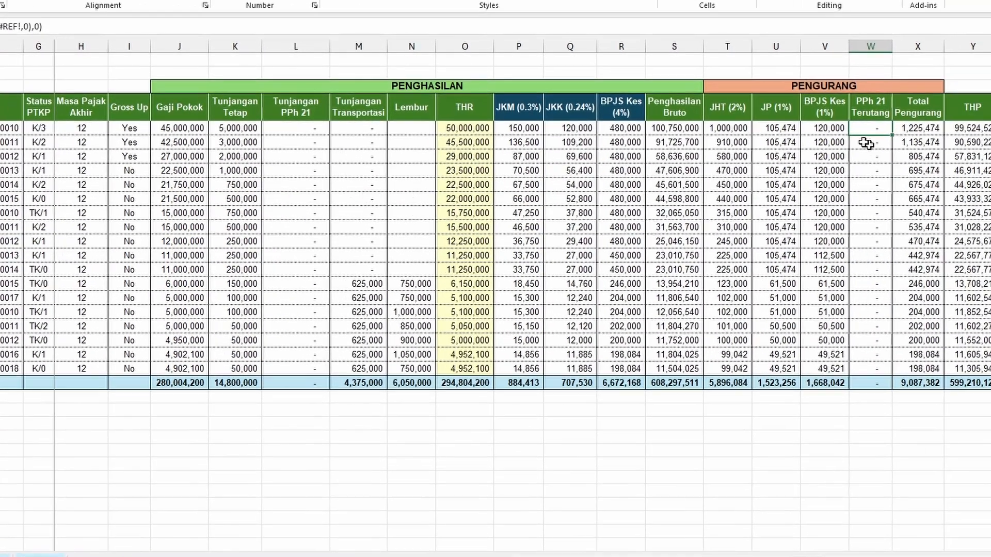
right_click(849, 128)
left_click(901, 219)
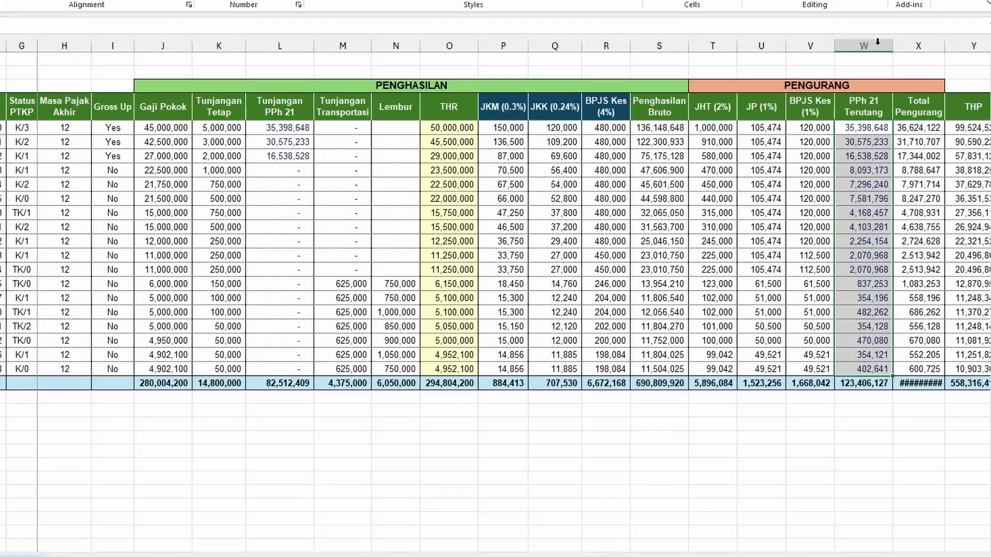
double_click(943, 43)
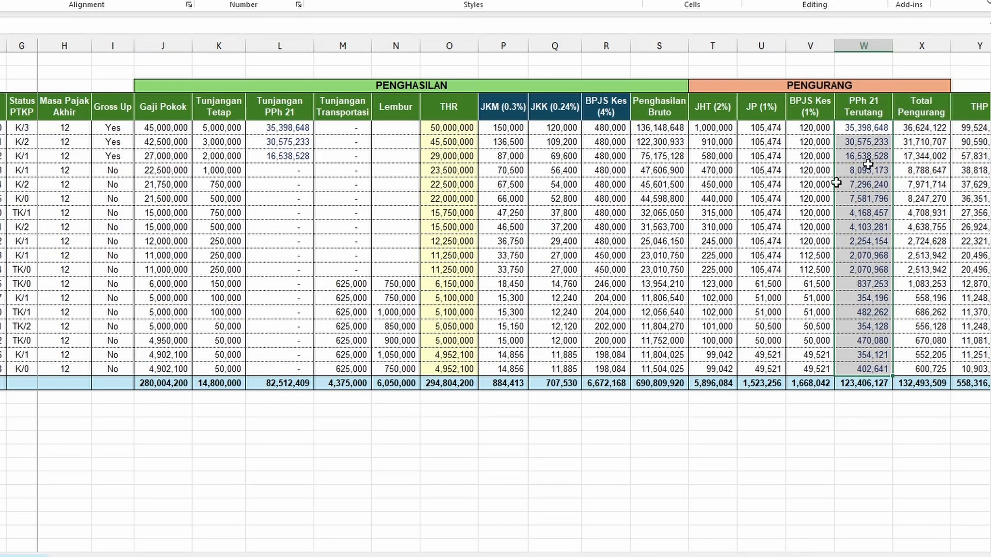
Check the March Tunjangan PPh 21 formulas of the gross-up employees Karyawan 03 and Karyawan 01.
left_click(624, 217)
left_click(446, 156)
left_click(281, 156)
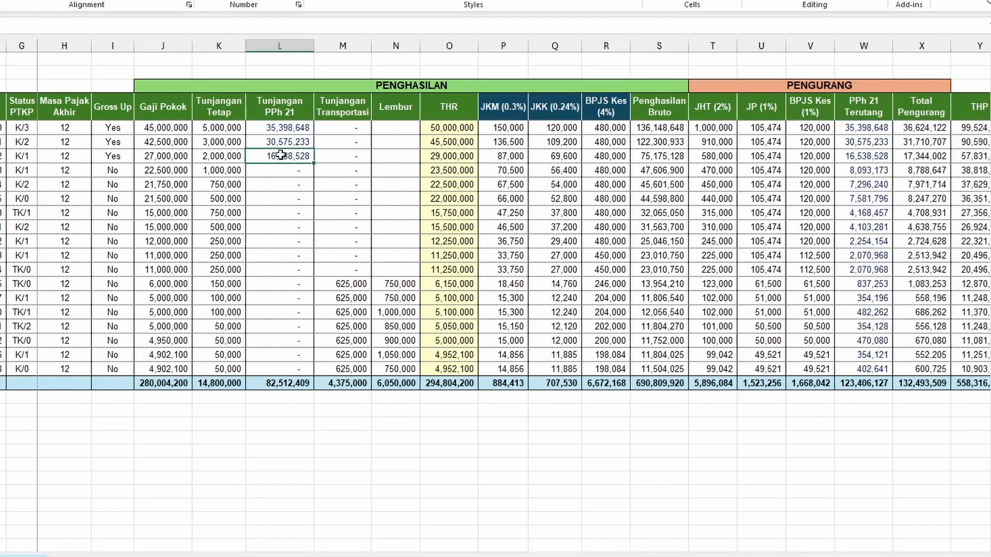
left_click(287, 129)
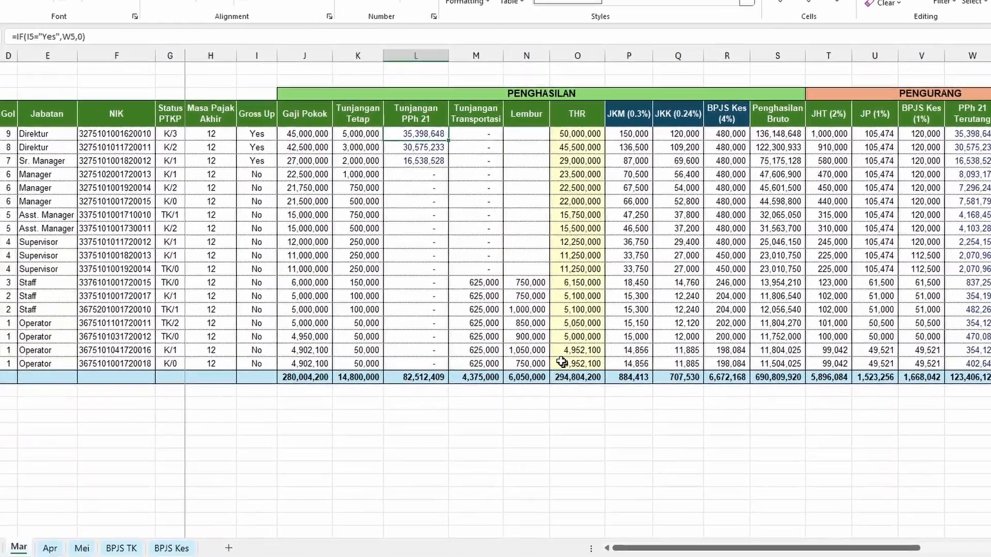
Open the Mei payroll sheet and inspect Karyawan 11's Jabatan, NIK and Gaji Pokok cells.
left_click(50, 549)
left_click(81, 548)
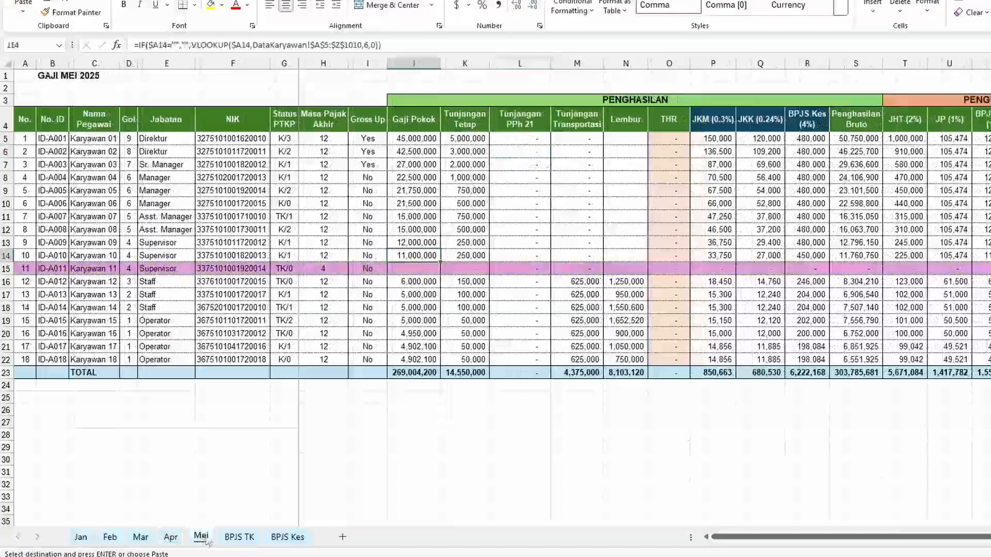
left_click(187, 273)
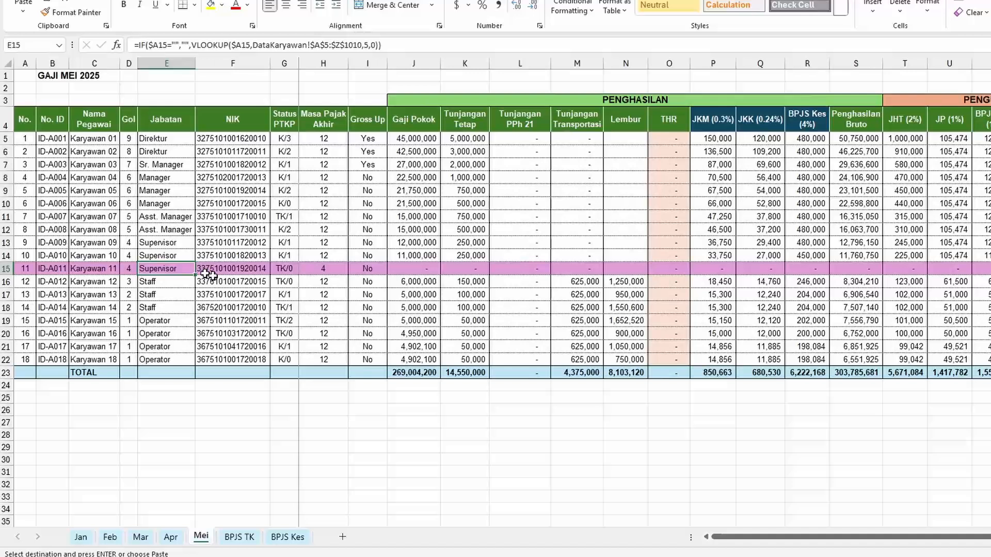
left_click(249, 268)
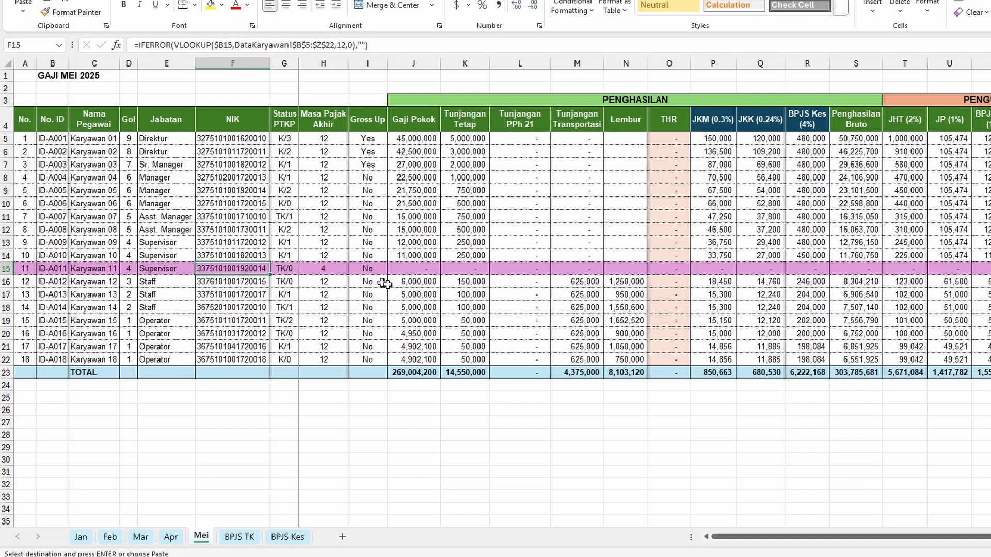
left_click(415, 273)
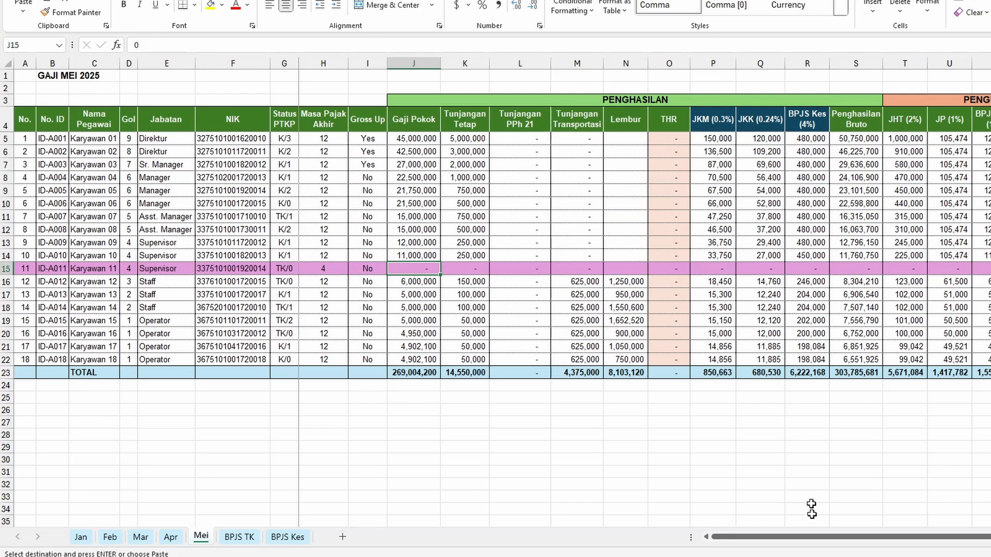
Check Karyawan 11's Gaji formula in the tax-template columns of the Mei sheet.
left_click_drag(830, 538, 985, 537)
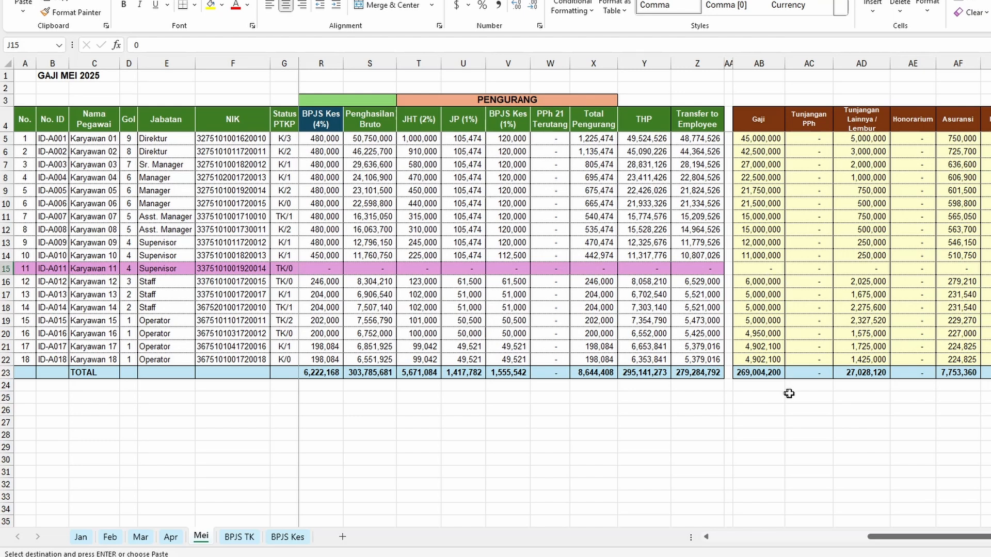
left_click(791, 273)
left_click(756, 273)
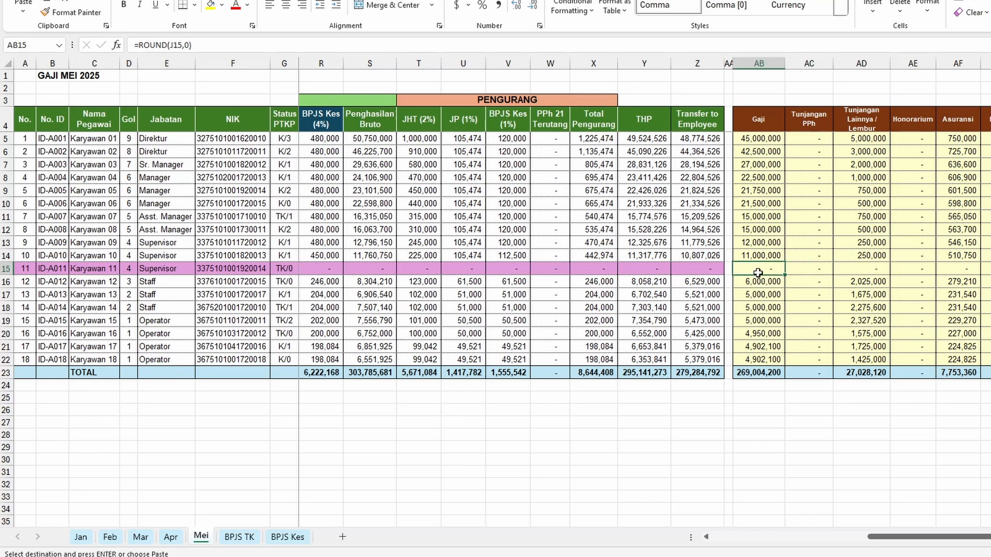
left_click_drag(901, 536, 650, 538)
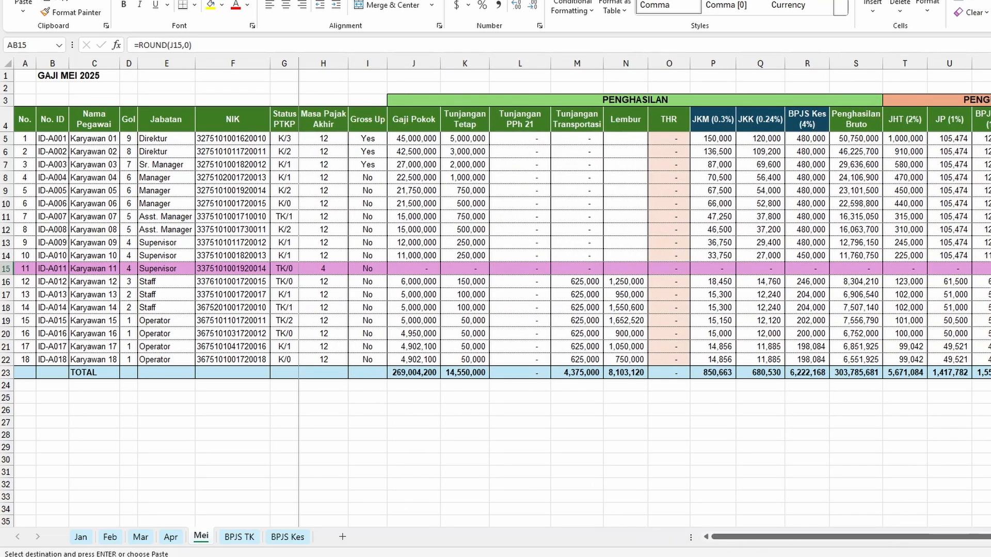
Switch to the tax workbook and examine the BPMP sheet's Masa Pajak choices and Pegawai 01's Penghasilan Kotor formula.
mouse_move(772, 556)
left_click(638, 516)
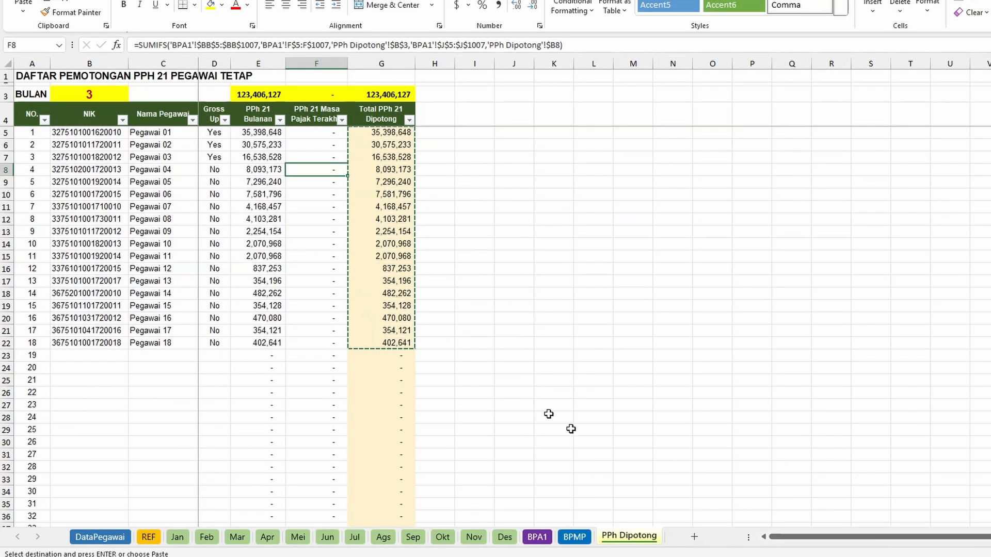
left_click(535, 541)
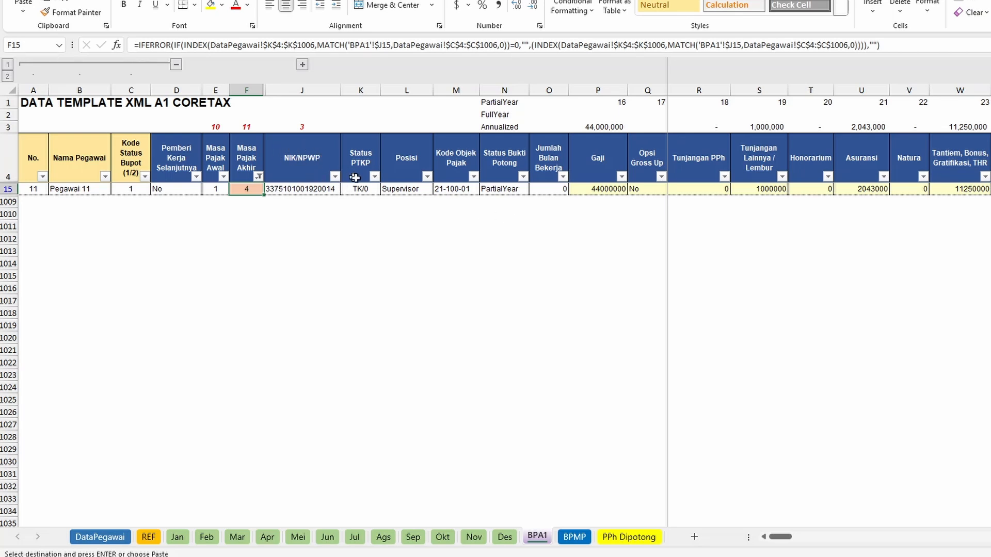
left_click(573, 538)
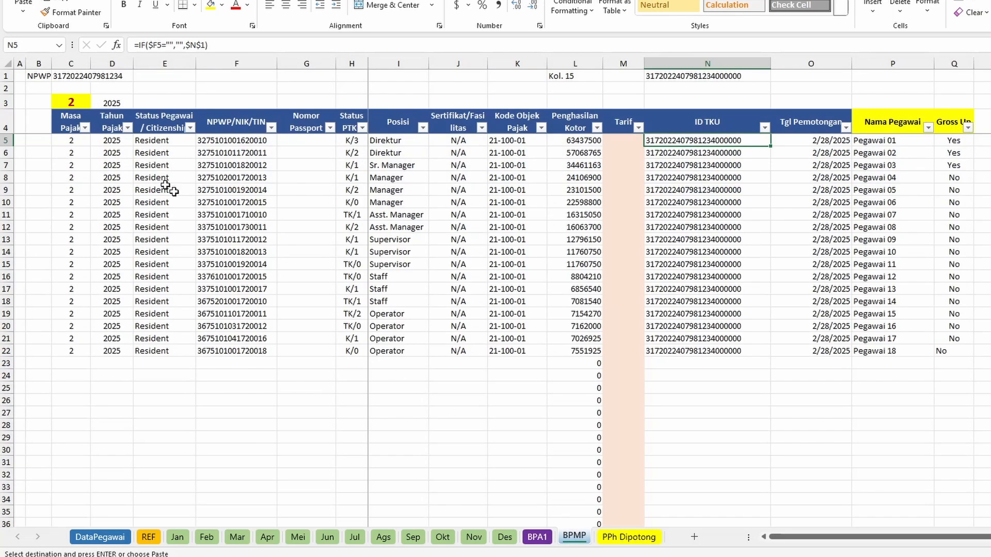
left_click(72, 105)
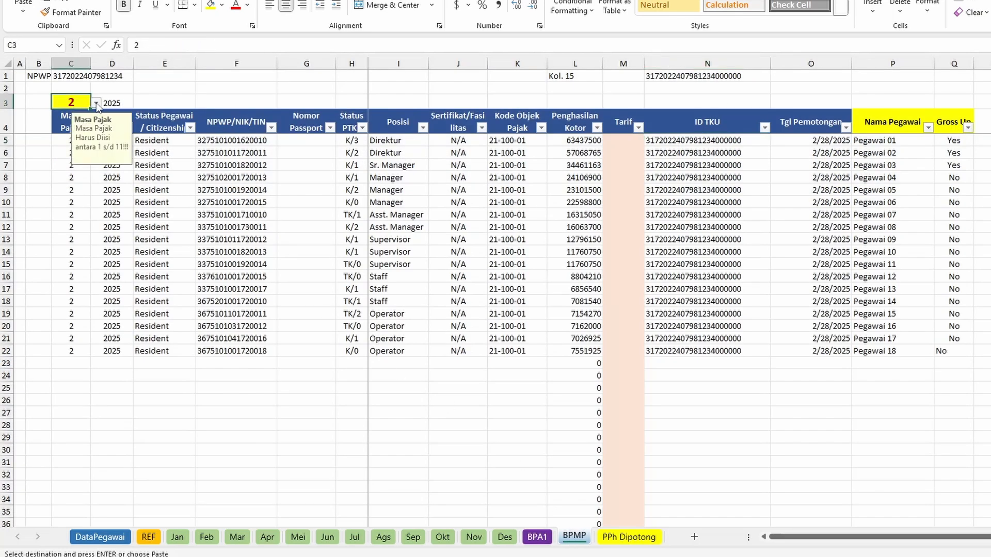
left_click(96, 104)
key("Escape")
left_click(579, 145)
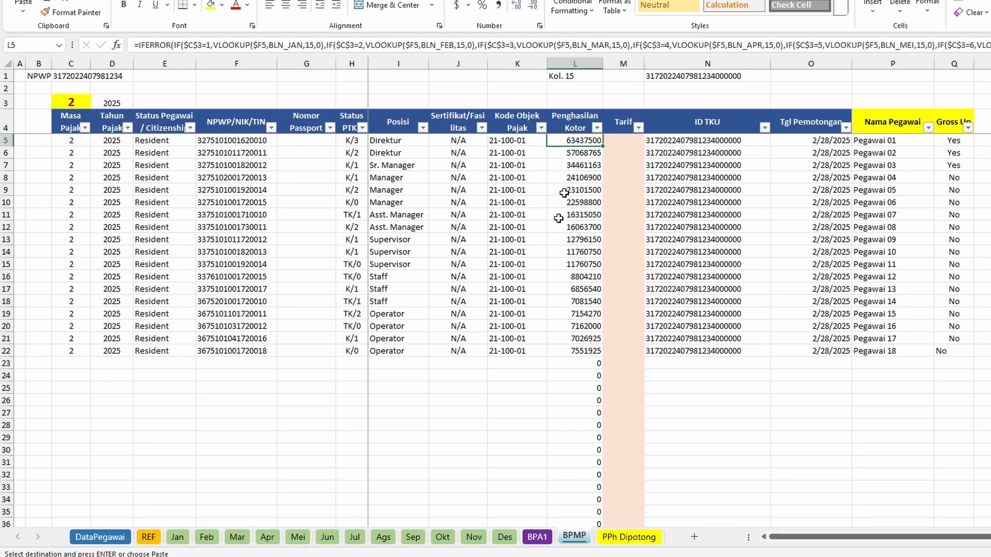
key("Left")
Clear the Masa Pajak Akhir filter on the BPA1 sheet so all employees are listed.
left_click(538, 536)
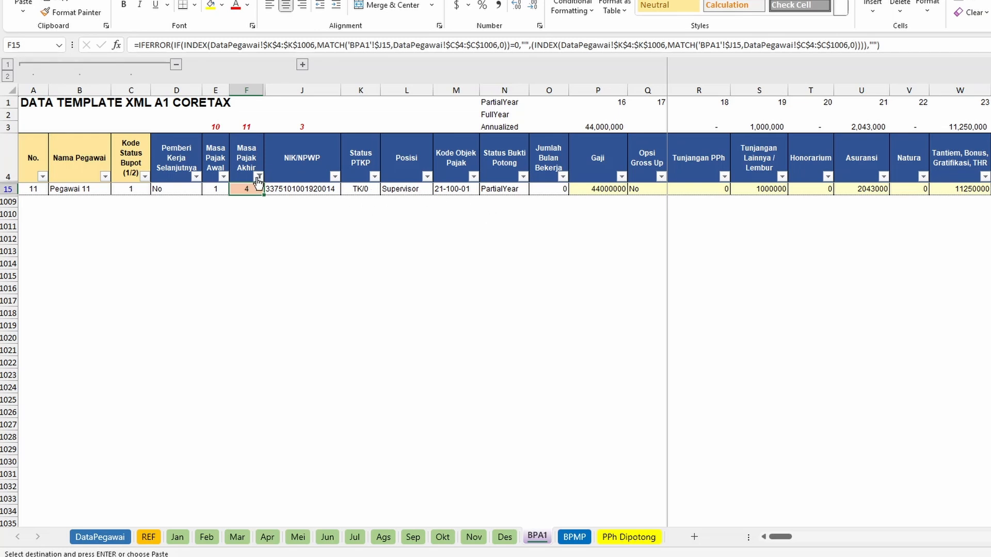
left_click(257, 177)
left_click(203, 264)
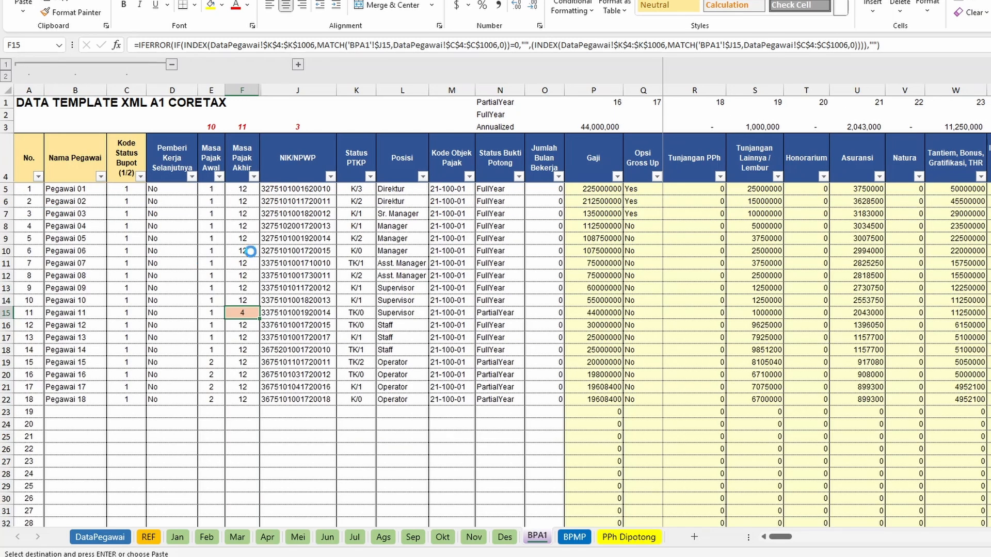
left_click(419, 264)
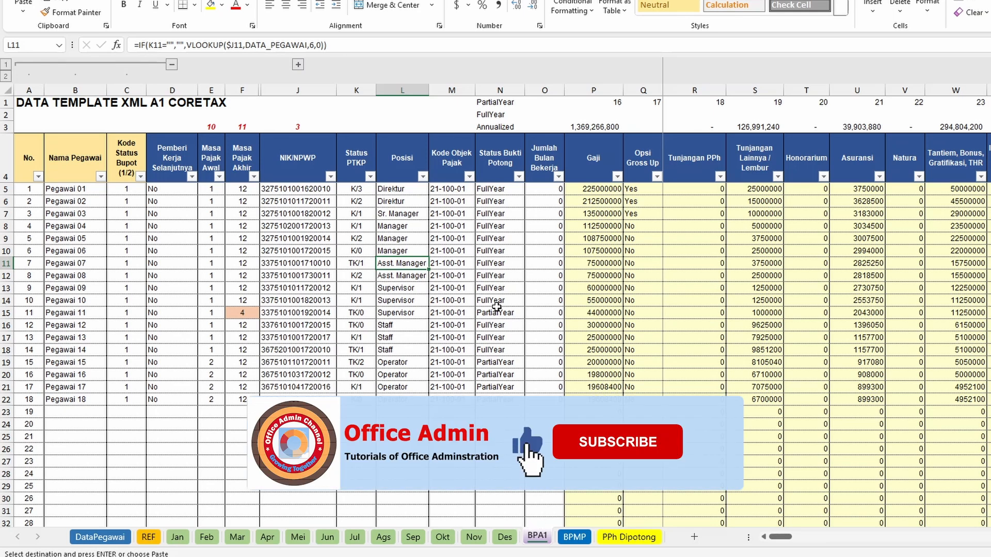
Set BULAN to 1 on the PPh Dipotong sheet and inspect Pegawai 02's Gross Up and Pegawai 01's NIK formulas.
left_click(630, 537)
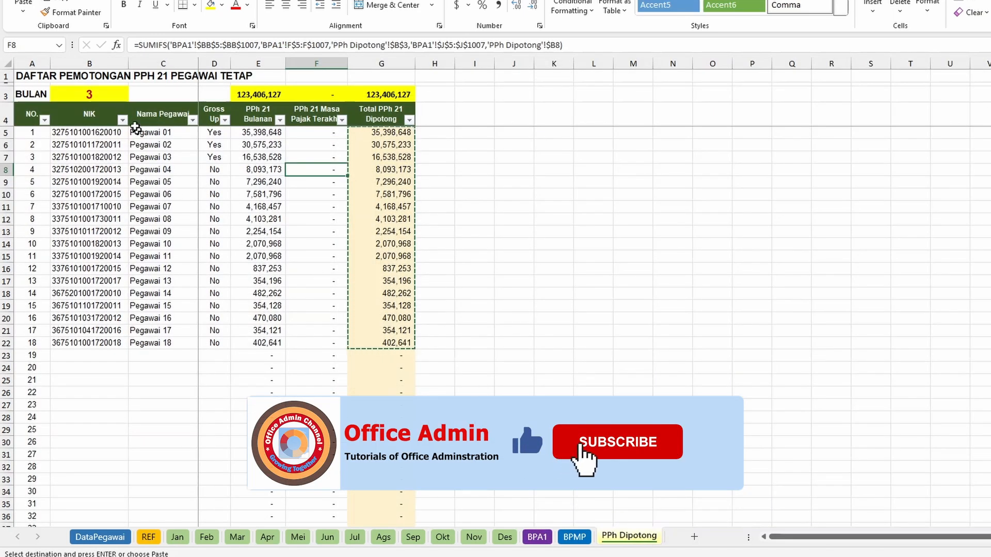
left_click(116, 95)
left_click(134, 96)
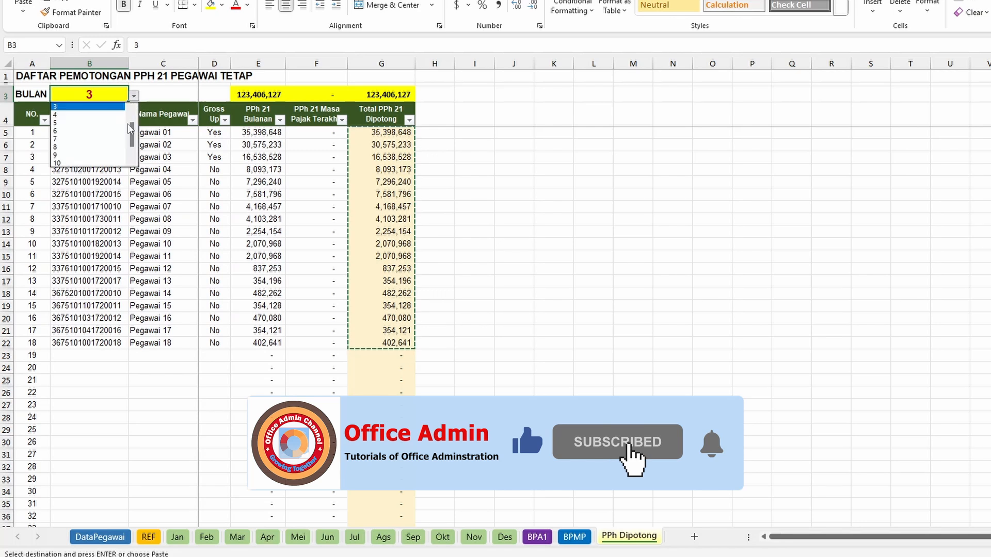
left_click_drag(131, 133, 131, 122)
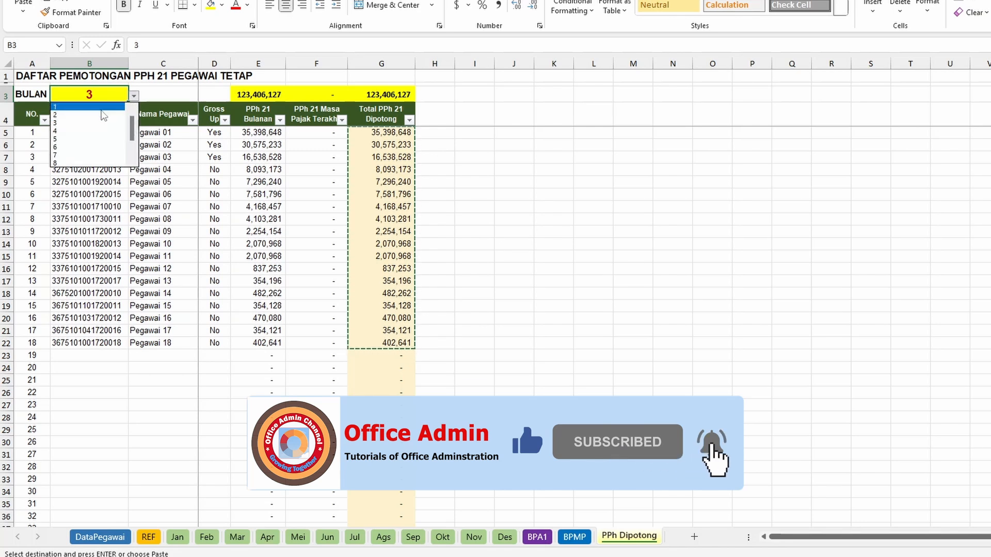
left_click(102, 108)
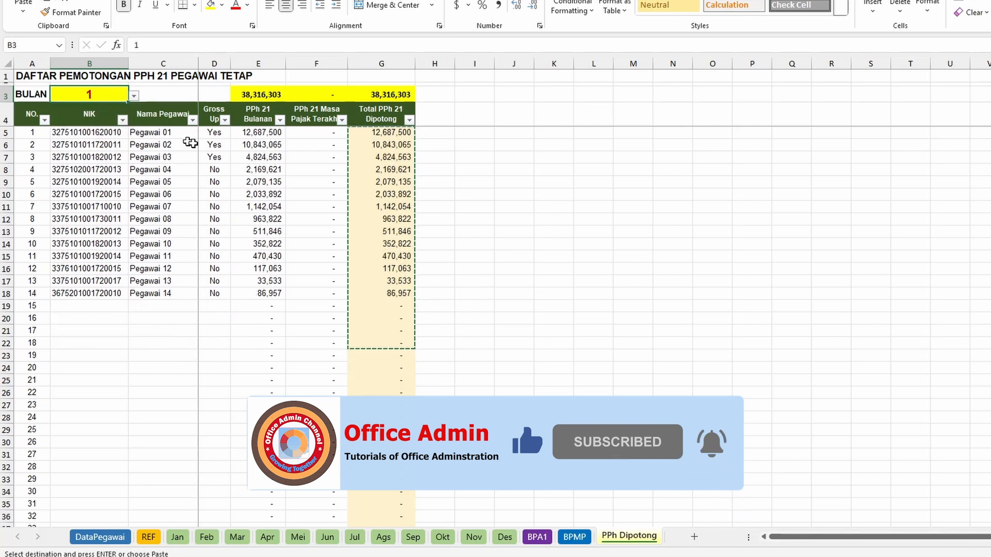
left_click(213, 146)
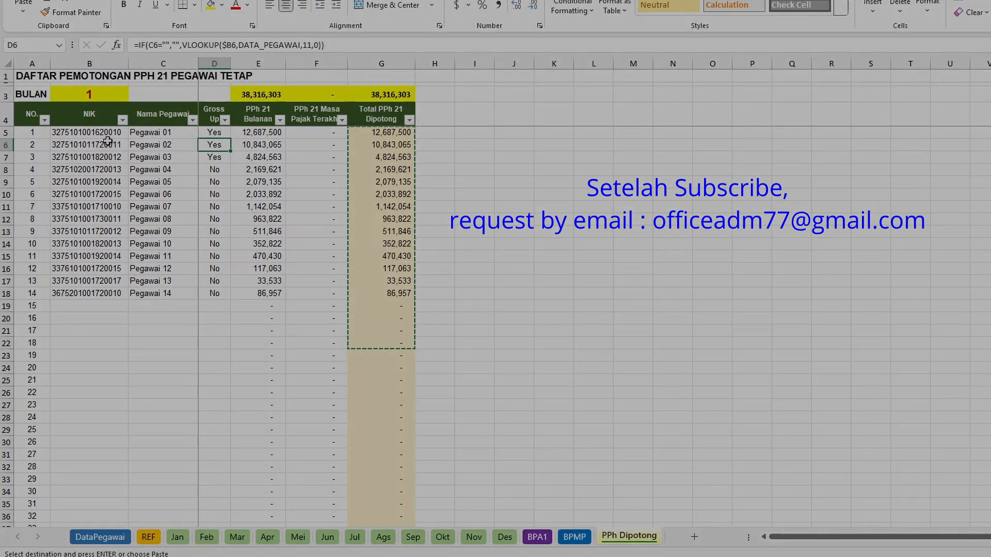
left_click(108, 135)
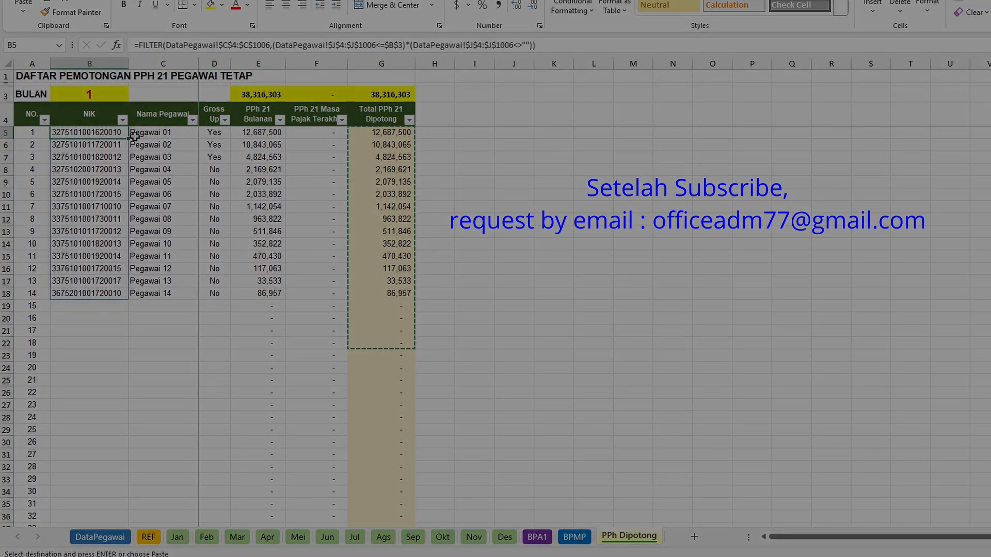